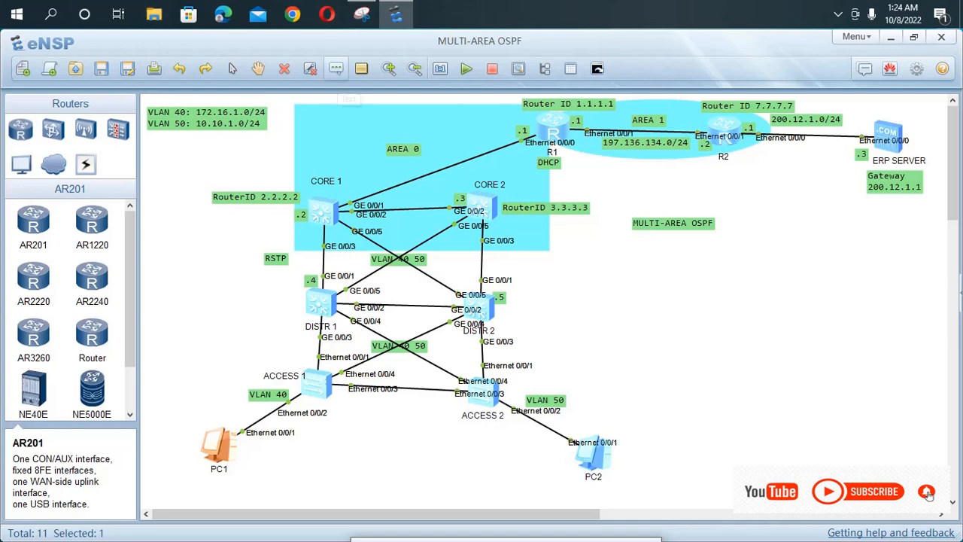
- Add a text note in the empty area beside DISTR 2 listing STP, RSTP and MSTP-default on separate lines
{"action": "left_click", "coordinate": [625, 302]}
{"action": "type", "text": "sP"}
{"action": "key", "text": "BackSpace"}
{"action": "type", "text": "TP"}
{"action": "key", "text": "Return"}
{"action": "type", "text": "RS"}
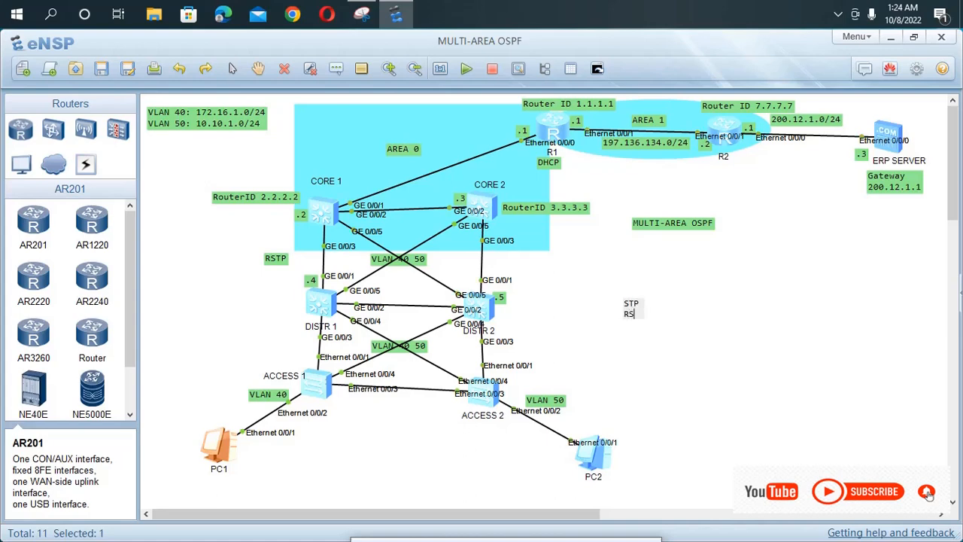
{"action": "type", "text": "TP"}
{"action": "key", "text": "Return"}
{"action": "type", "text": "MSTP-"}
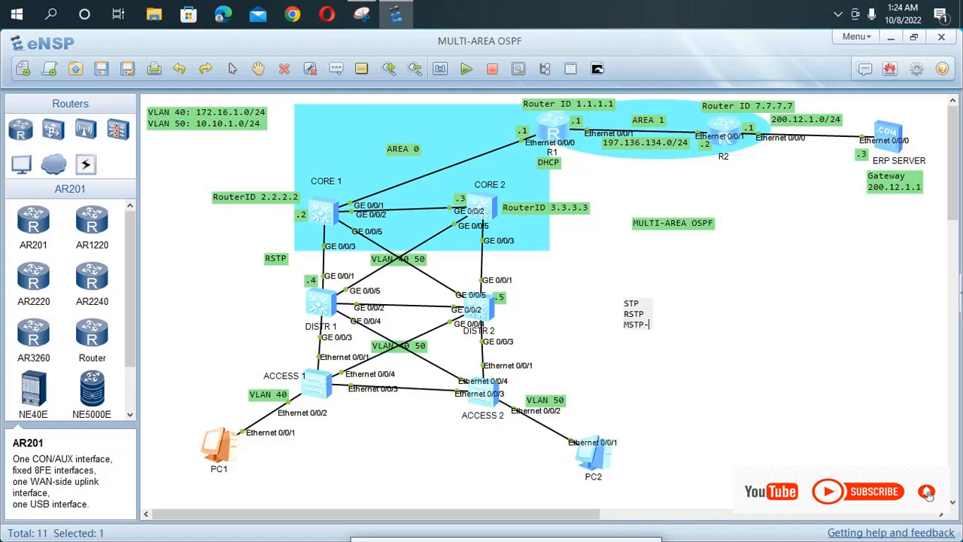
{"action": "type", "text": "defau"}
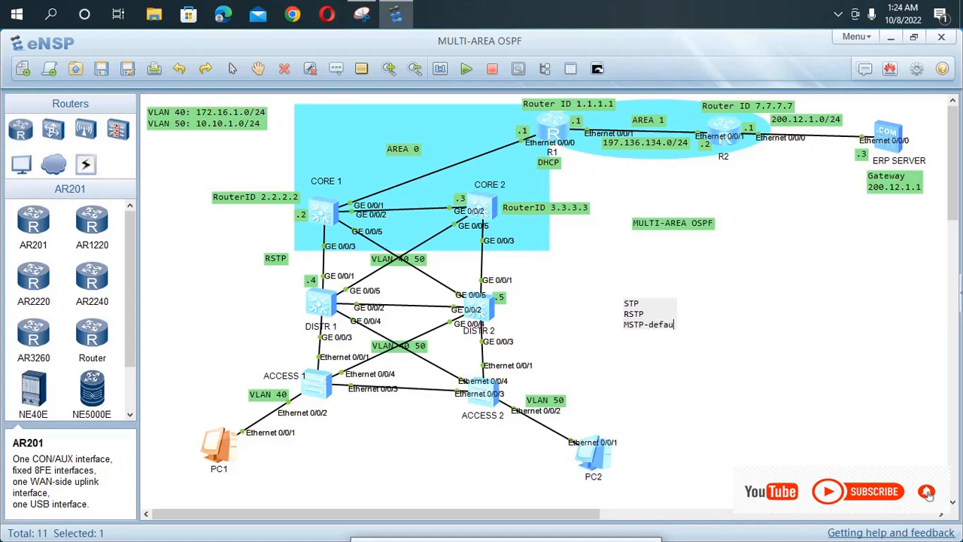
{"action": "type", "text": "lt"}
{"action": "left_click", "coordinate": [715, 346]}
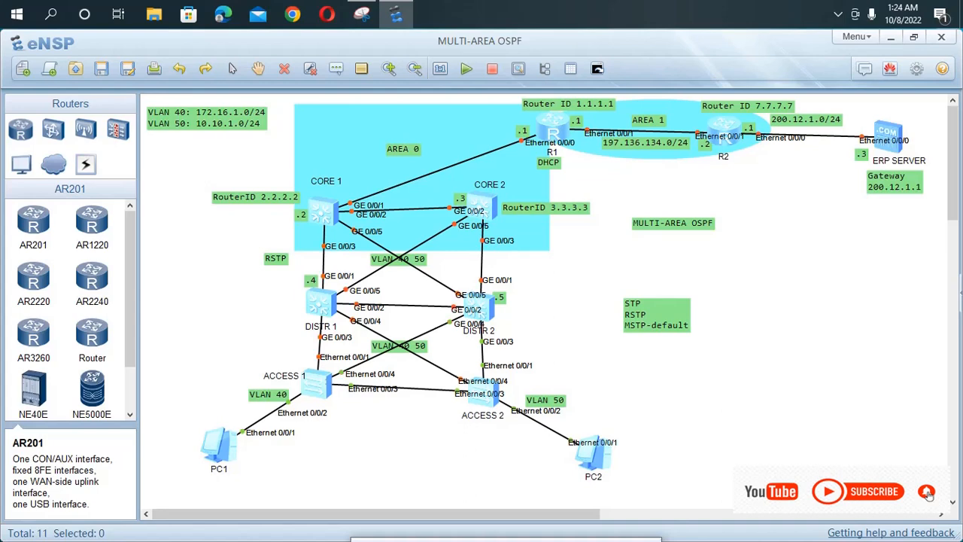
{"action": "left_click", "coordinate": [636, 223]}
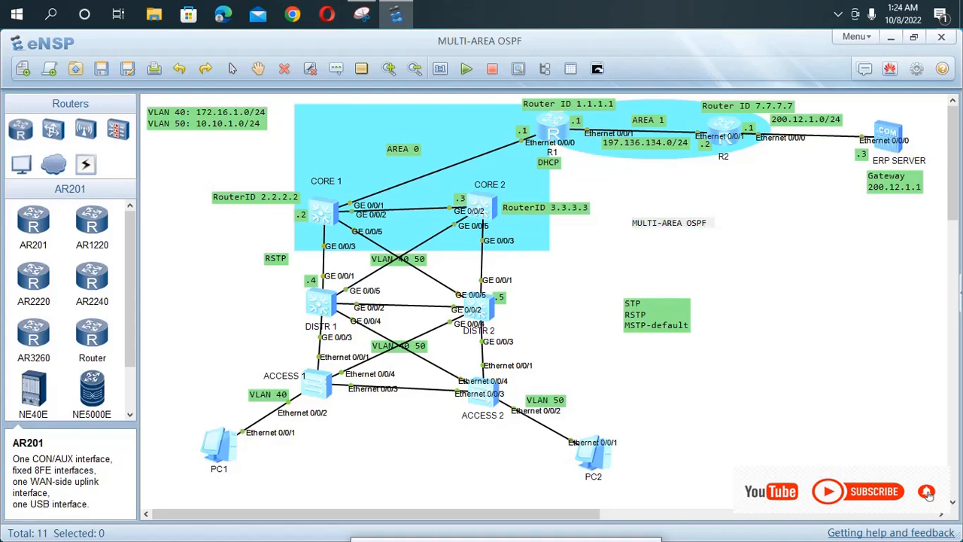
{"action": "left_click", "coordinate": [708, 224]}
- Open the ACCESS 1 switch console, turn off terminal monitoring with "u t m" and enter system view
{"action": "double_click", "coordinate": [316, 383]}
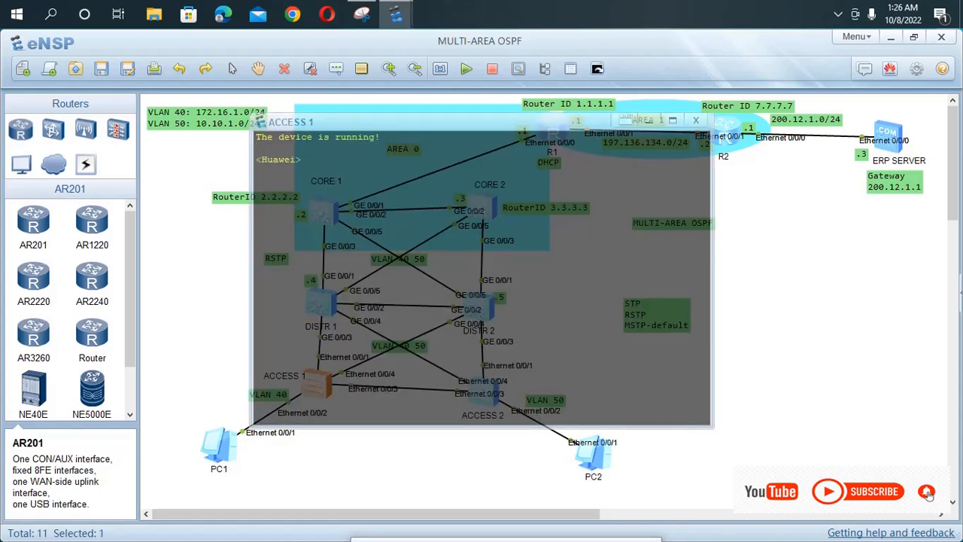
{"action": "type", "text": "u tm"}
{"action": "key", "text": "BackSpace"}
{"action": "key", "text": "BackSpace"}
{"action": "type", "text": "m"}
{"action": "key", "text": "Return"}
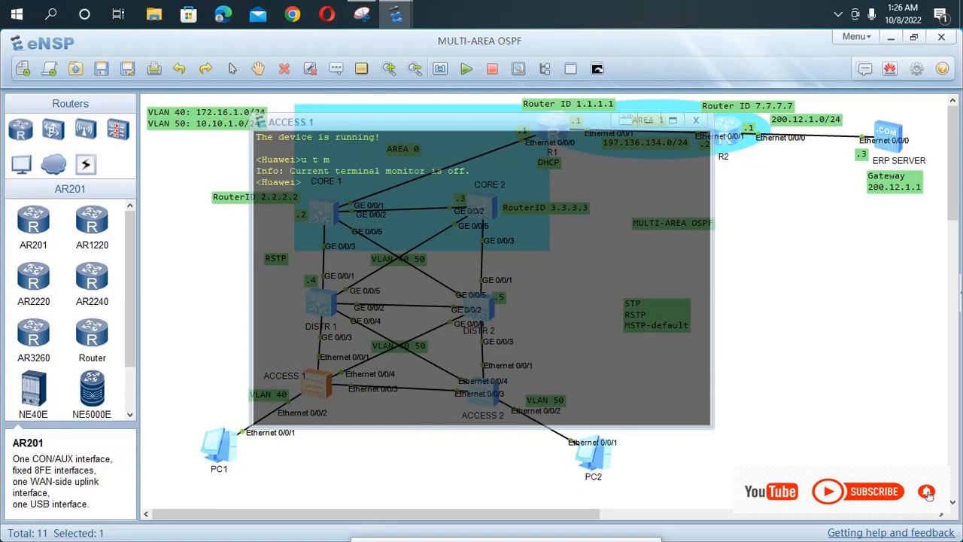
{"action": "type", "text": "sys"}
{"action": "key", "text": "Return"}
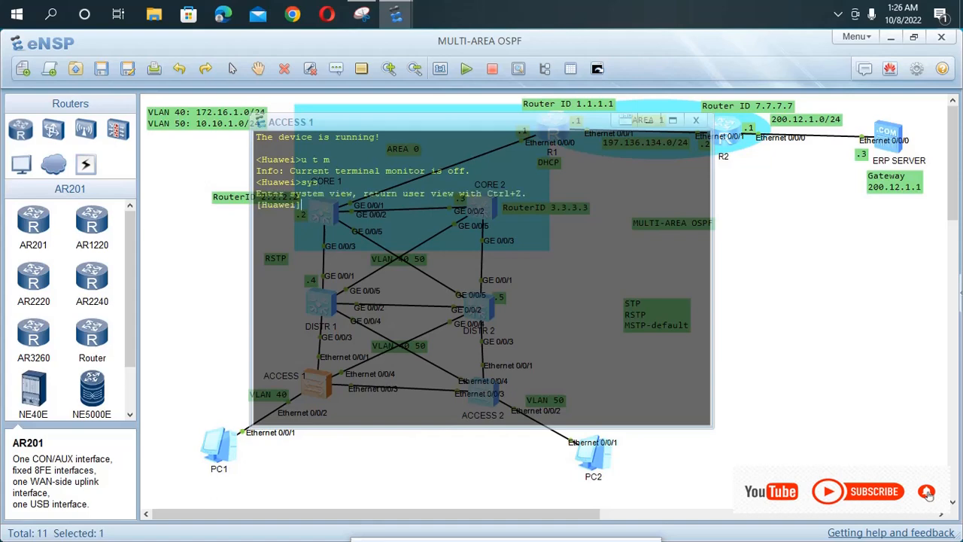
- Set the switch's sysname to ACCESS 1 and reposition its console window over the topology
{"action": "type", "text": "ys"}
{"action": "key", "text": "Tab"}
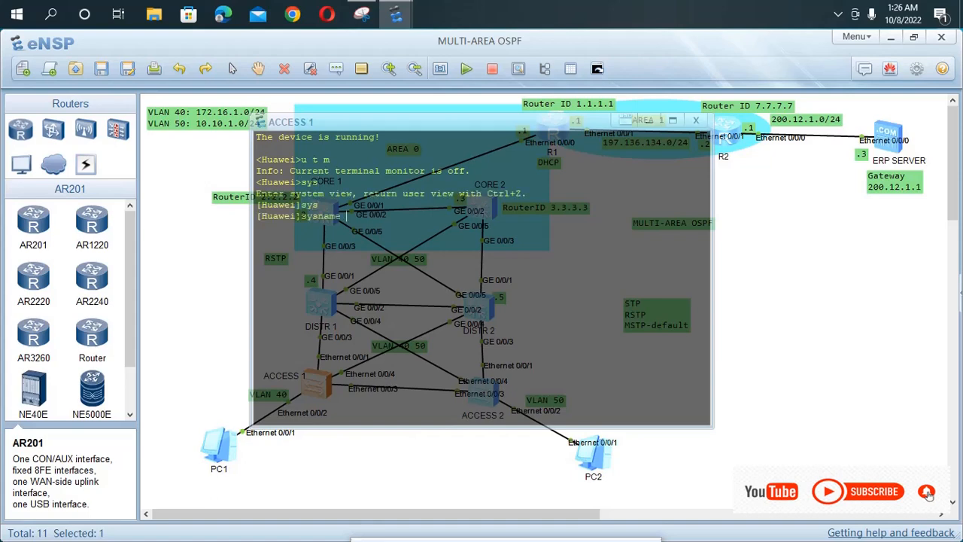
{"action": "type", "text": "ACCESS 1"}
{"action": "key", "text": "Return"}
{"action": "left_click_drag", "start_coordinate": [316, 122], "coordinate": [581, 370]}
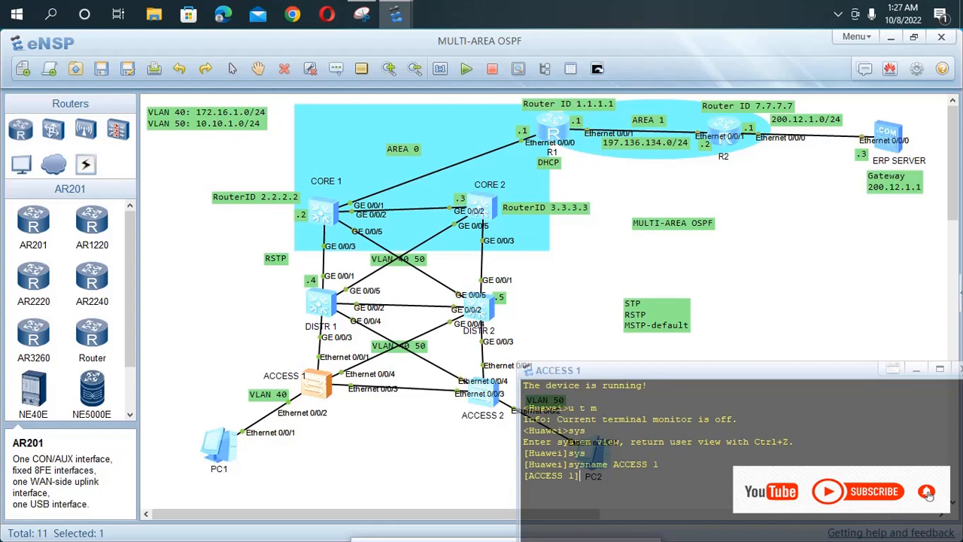
{"action": "left_click_drag", "start_coordinate": [707, 370], "coordinate": [375, 224]}
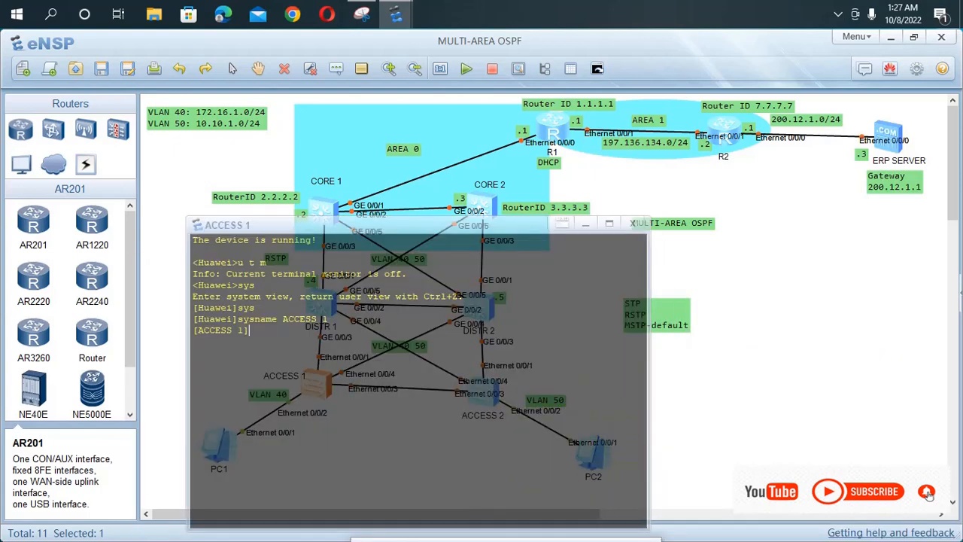
- Enter interface Ethernet0/0/2 on ACCESS 1 and set its port link-type to access
{"action": "type", "text": "INT"}
{"action": "key", "text": "Tab"}
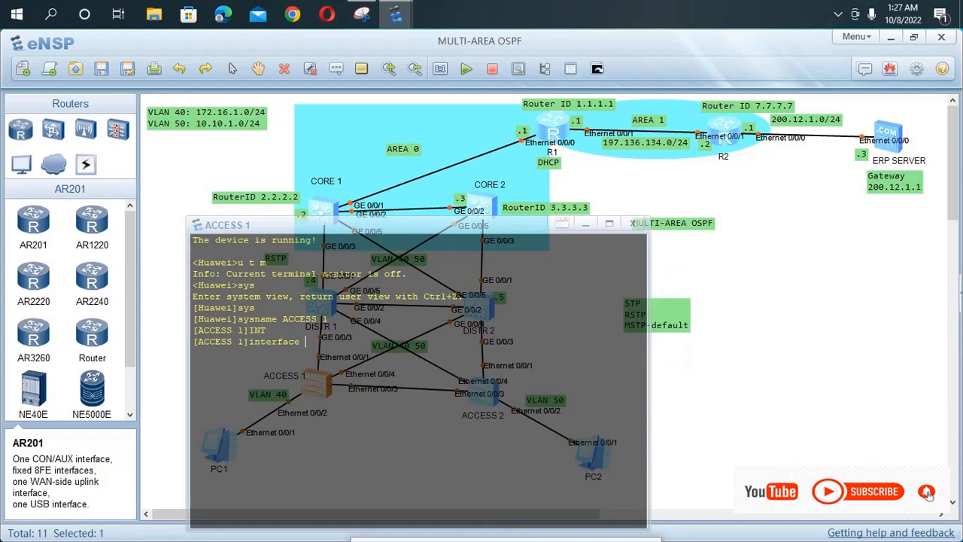
{"action": "type", "text": "eth"}
{"action": "key", "text": "Tab"}
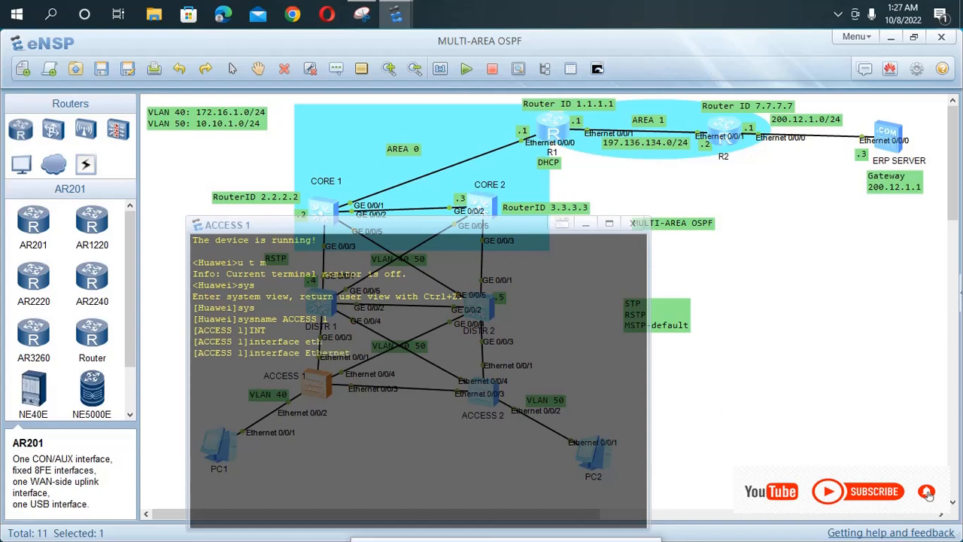
{"action": "type", "text": "0/0/2"}
{"action": "key", "text": "Return"}
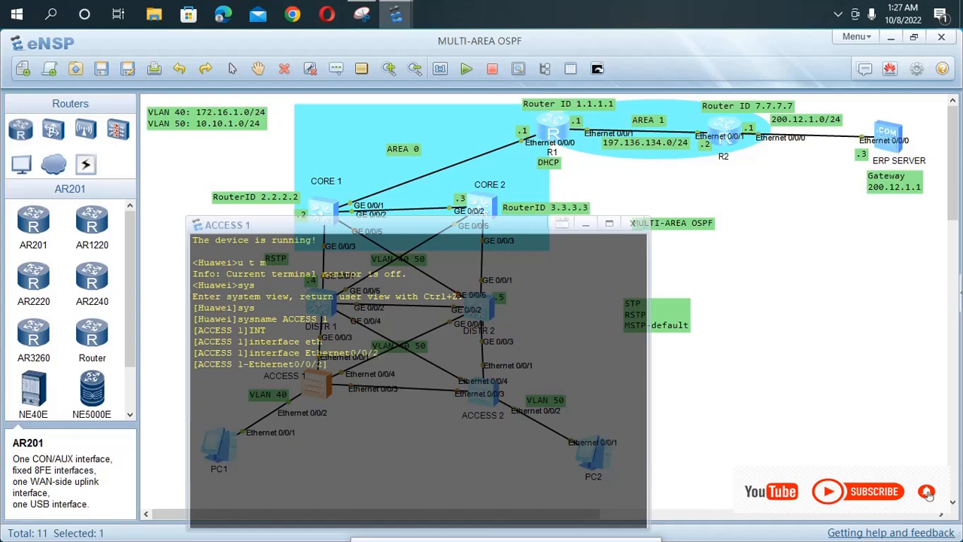
{"action": "type", "text": "por"}
{"action": "key", "text": "BackSpace"}
{"action": "key", "text": "Tab"}
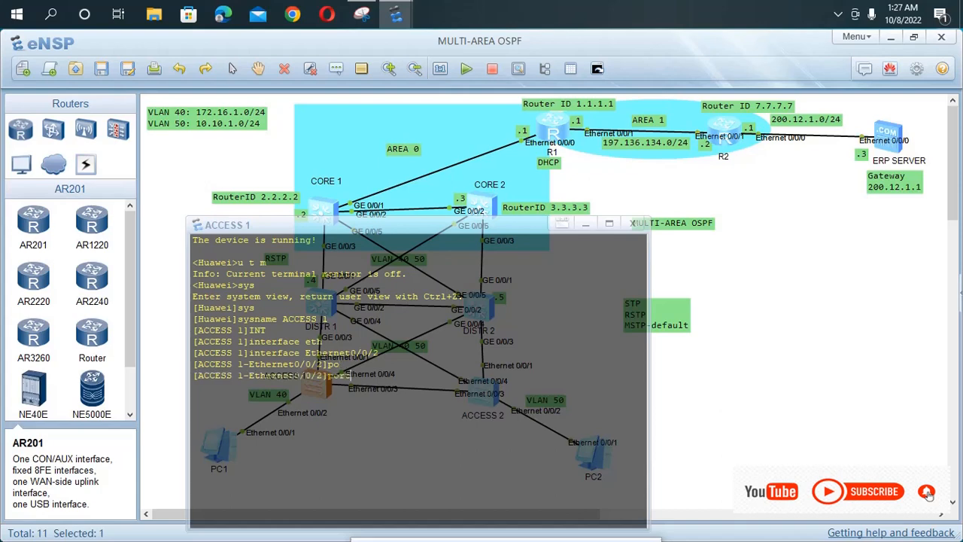
{"action": "type", "text": "l"}
{"action": "key", "text": "Tab"}
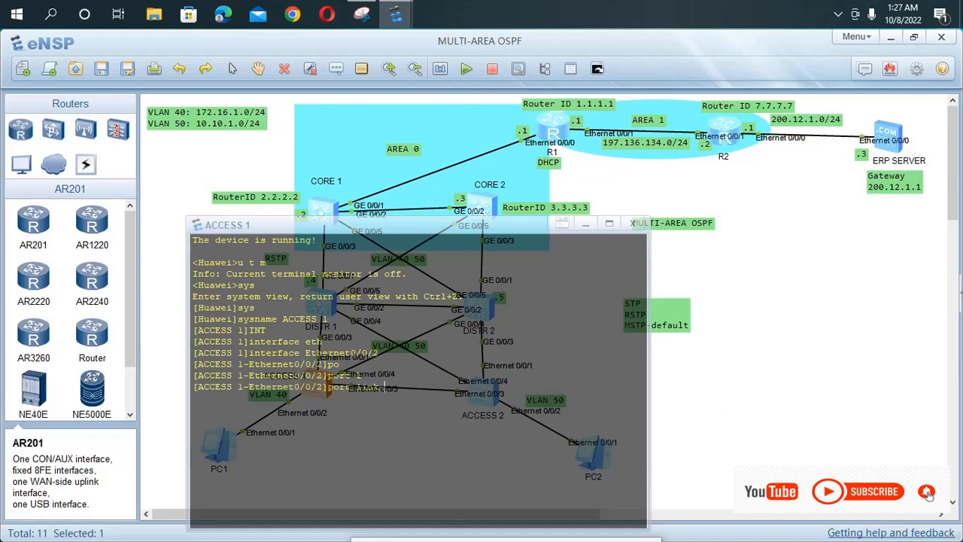
{"action": "type", "text": "-t"}
{"action": "key", "text": "Tab"}
{"action": "type", "text": "ac"}
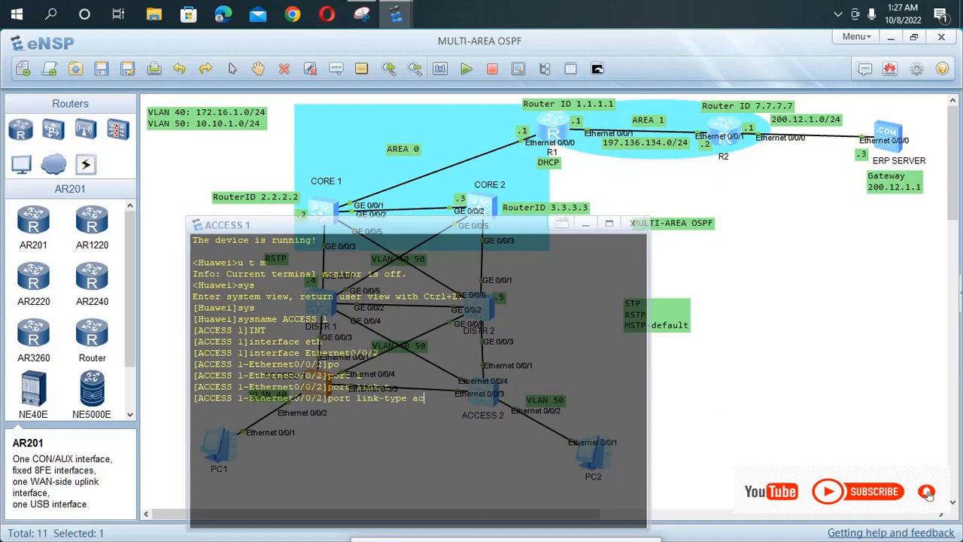
{"action": "key", "text": "Tab"}
{"action": "key", "text": "Return"}
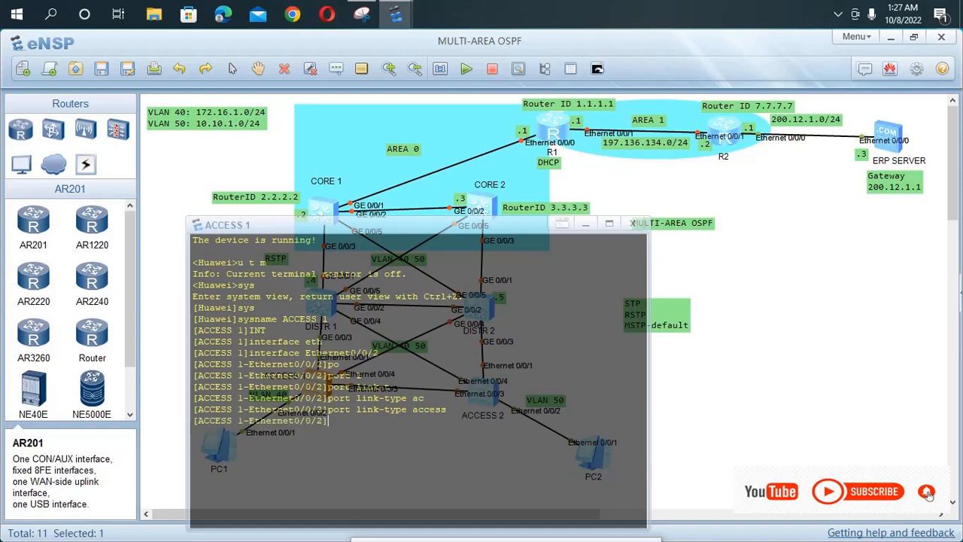
- Try to assign VLAN 40 as the default VLAN of port Ethernet0/0/2
{"action": "type", "text": "po"}
{"action": "key", "text": "Tab"}
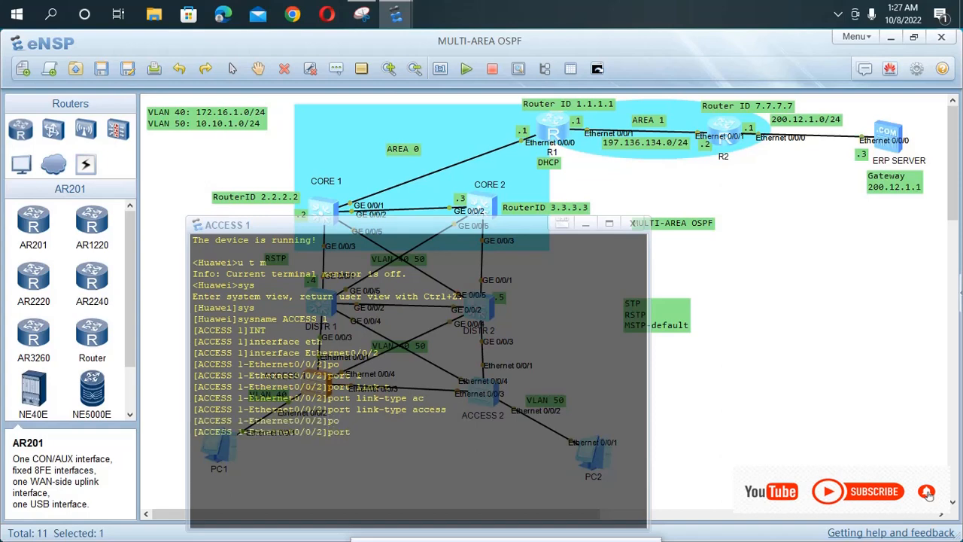
{"action": "type", "text": "r"}
{"action": "key", "text": "BackSpace"}
{"action": "type", "text": "d"}
{"action": "key", "text": "Tab"}
{"action": "key", "text": "Tab"}
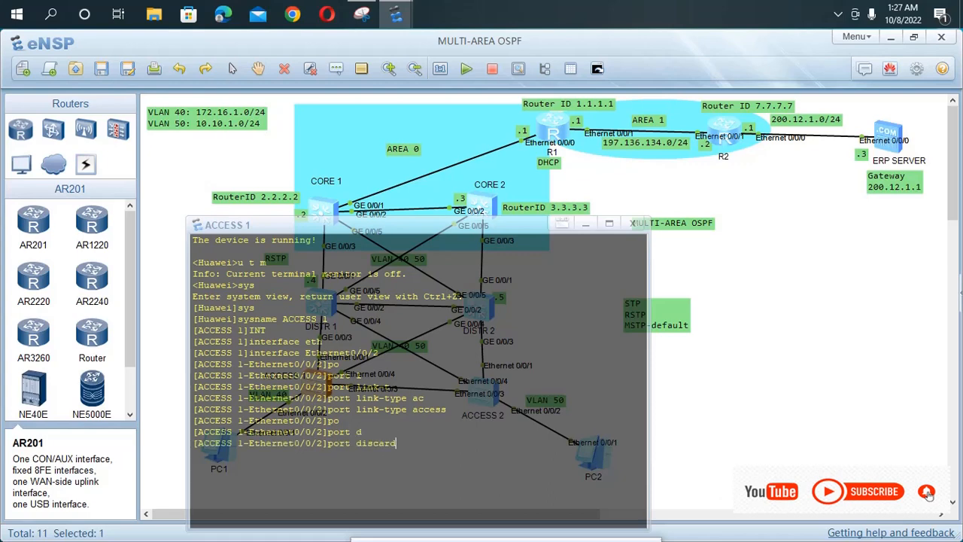
{"action": "type", "text": "v"}
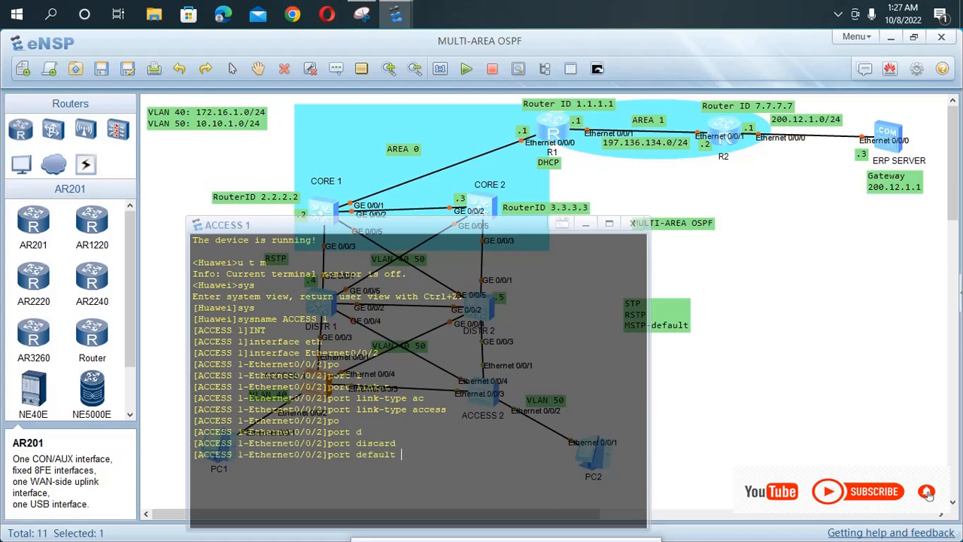
{"action": "key", "text": "Tab"}
{"action": "type", "text": "40"}
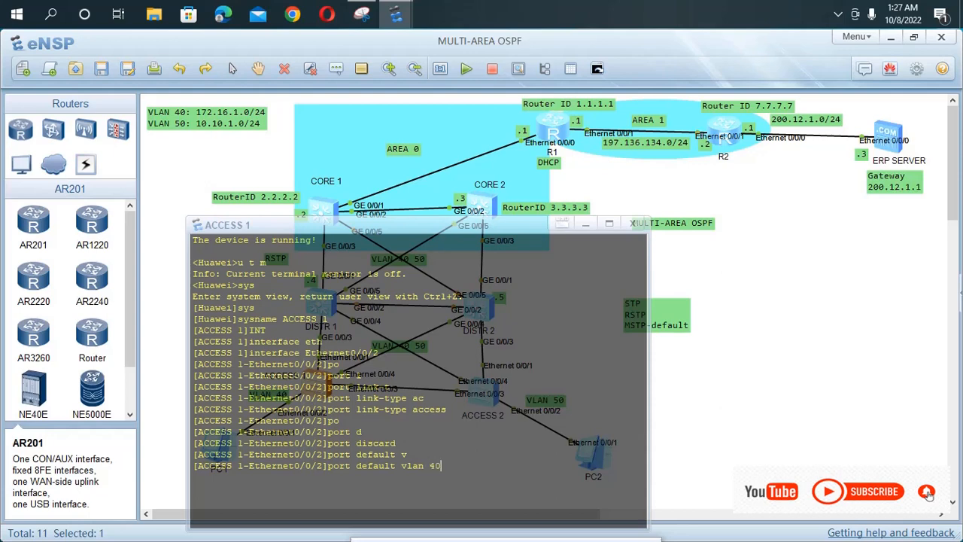
{"action": "key", "text": "Return"}
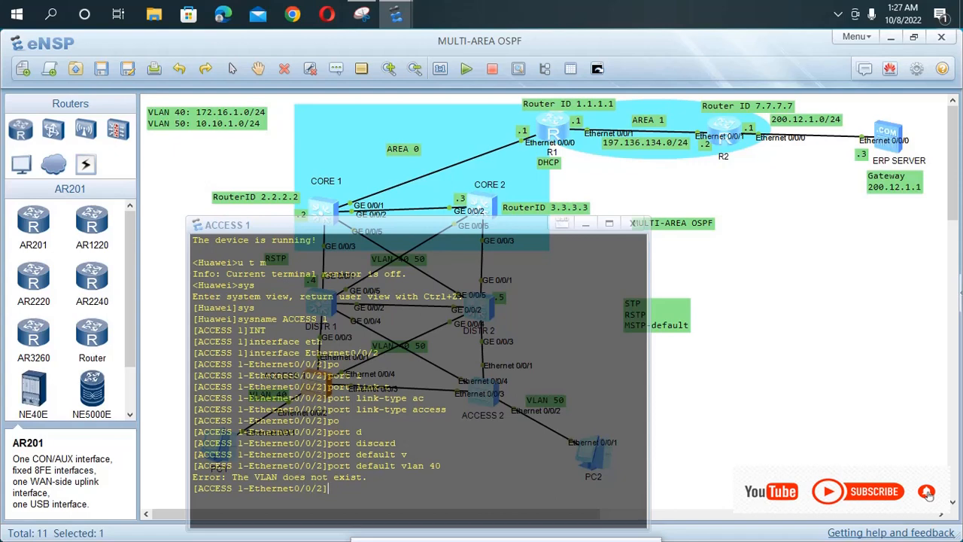
- Leave the interface view and create VLANs 40 and 50 on ACCESS 1 with a vlan batch command
{"action": "type", "text": "qu"}
{"action": "key", "text": "Return"}
{"action": "type", "text": "vlan ba"}
{"action": "key", "text": "Tab"}
{"action": "type", "text": "4"}
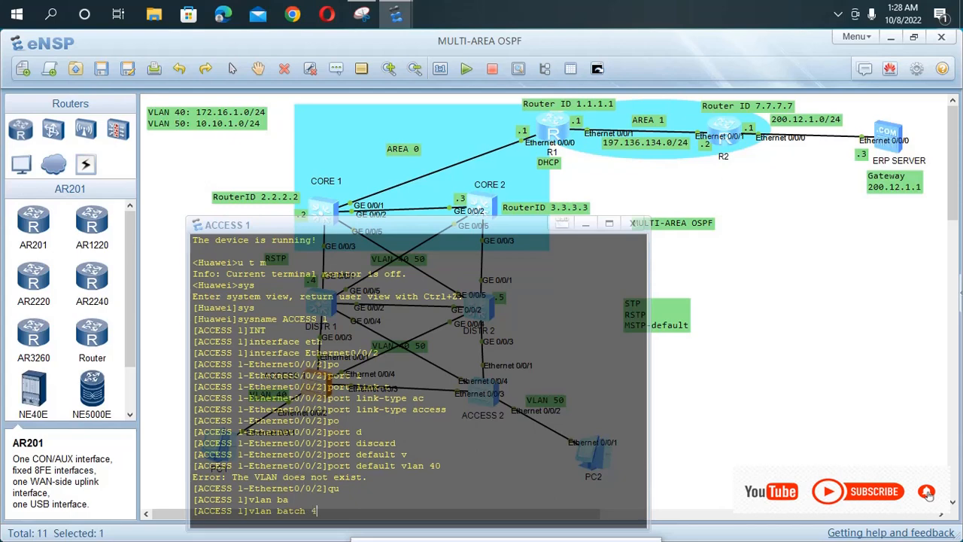
{"action": "type", "text": "0 50"}
{"action": "key", "text": "Return"}
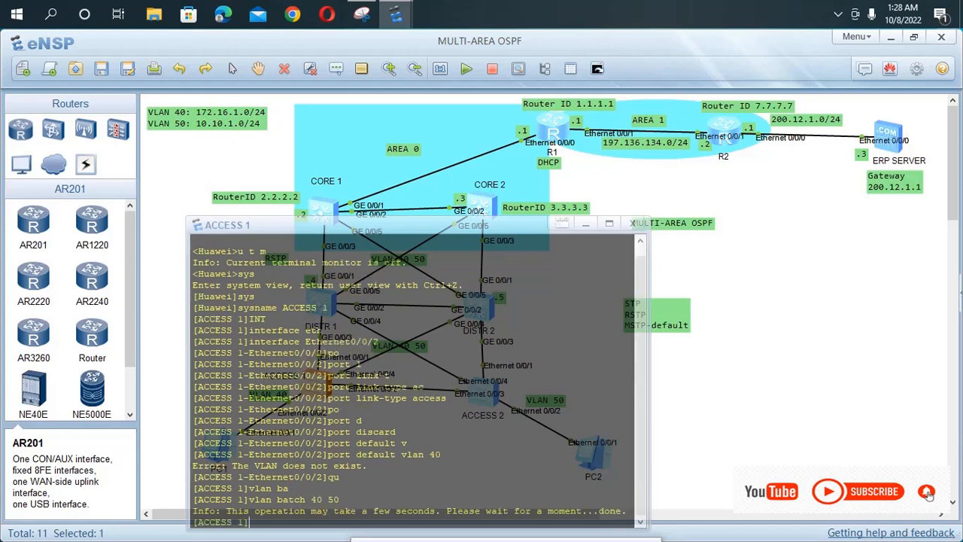
- Return to interface Ethernet0/0/2 and reapply the access port link-type
{"action": "type", "text": "qu"}
{"action": "key", "text": "Up"}
{"action": "key", "text": "Up"}
{"action": "key", "text": "Up"}
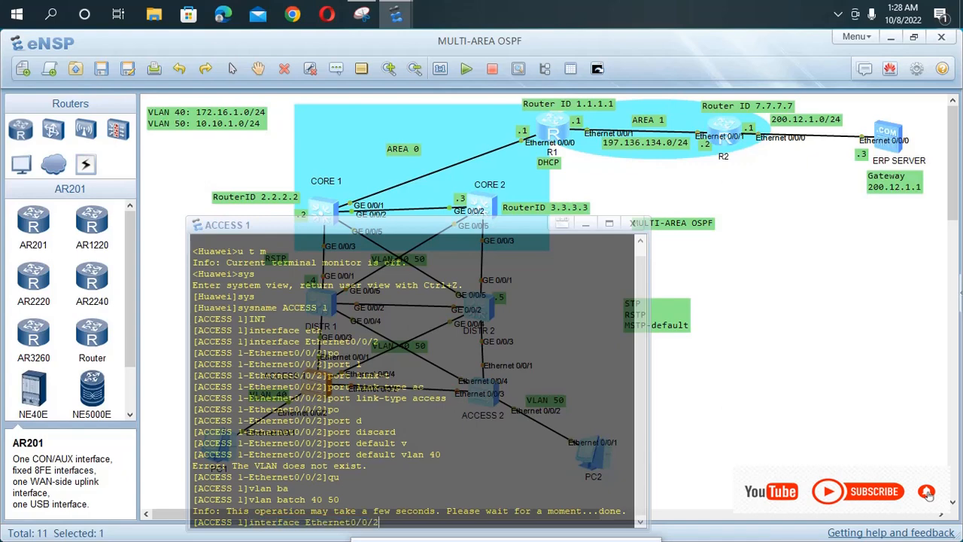
{"action": "key", "text": "Return"}
{"action": "type", "text": "vlan batch 40 50"}
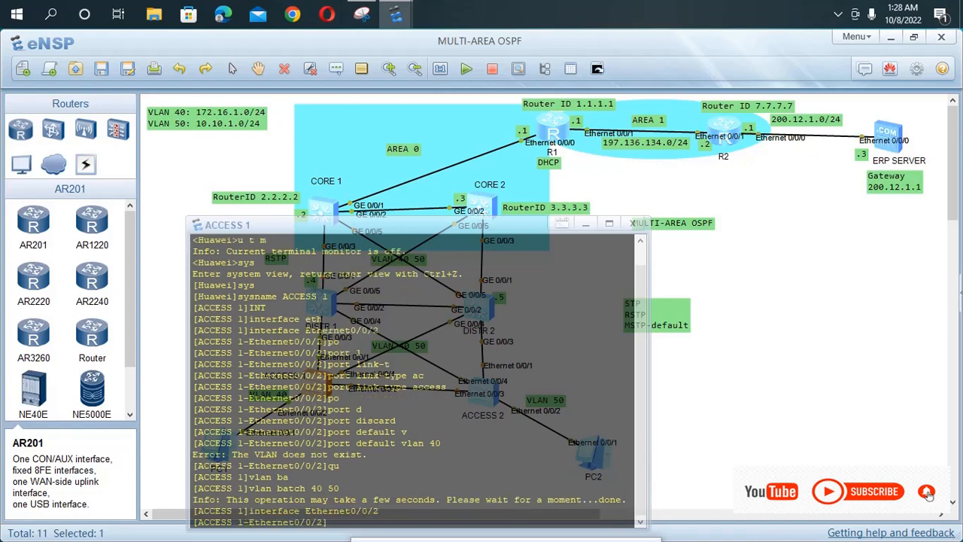
{"action": "key", "text": "Up"}
{"action": "key", "text": "Up"}
{"action": "key", "text": "Up"}
{"action": "key", "text": "Return"}
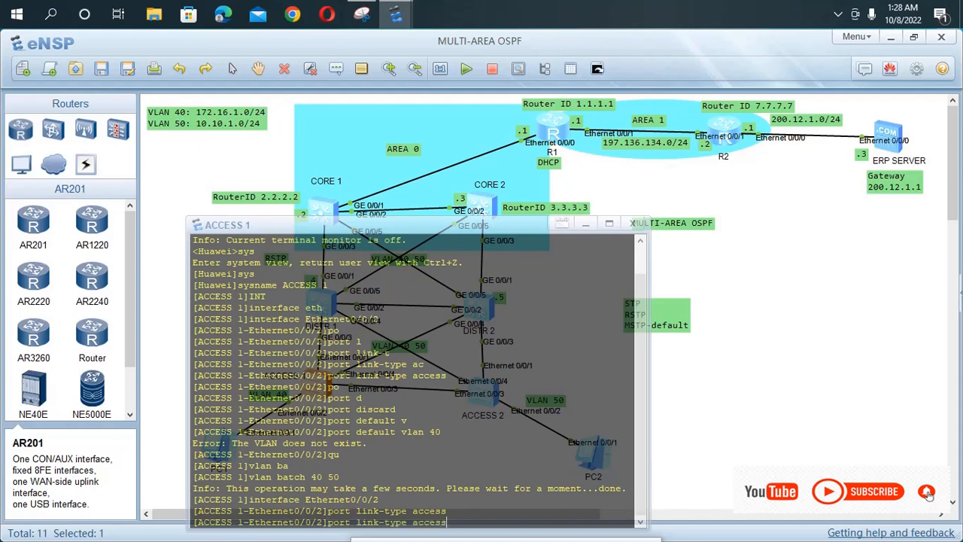
- Assign VLAN 40 as the port's default VLAN and quit to system view
{"action": "type", "text": "qu"}
{"action": "key", "text": "Up"}
{"action": "key", "text": "Up"}
{"action": "key", "text": "Return"}
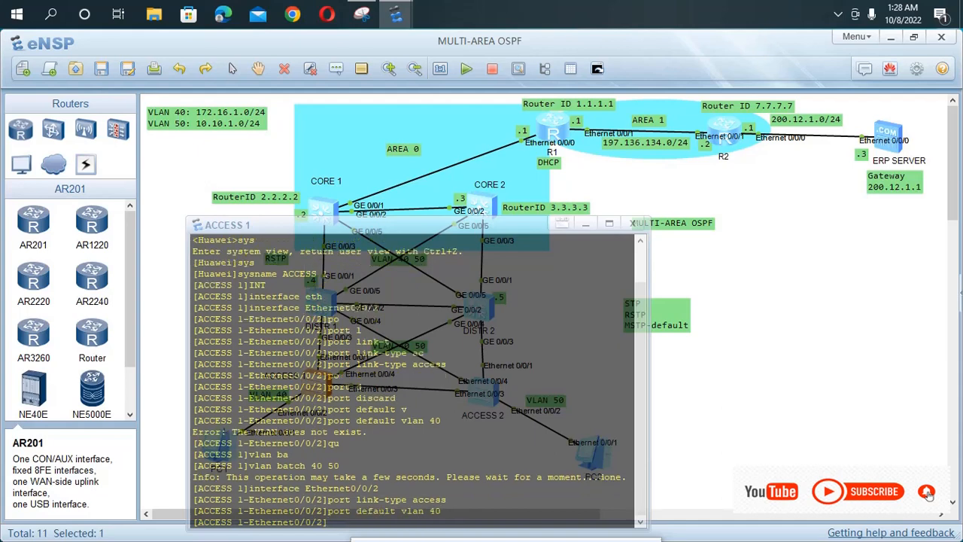
{"action": "type", "text": "qu"}
{"action": "key", "text": "Return"}
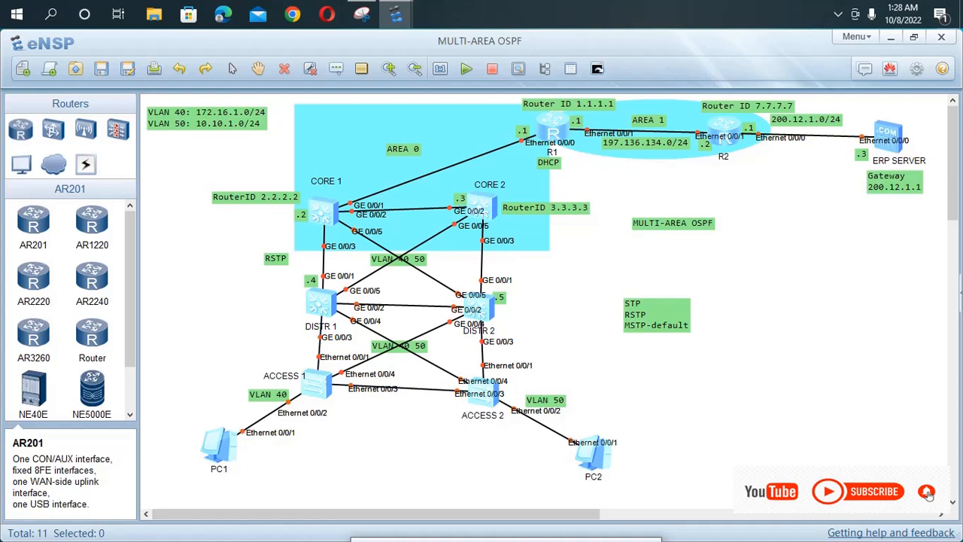
- In the ACCESS 1 console, enter interface Ethernet0/0/1 and set its port link-type to trunk
{"action": "double_click", "coordinate": [316, 384]}
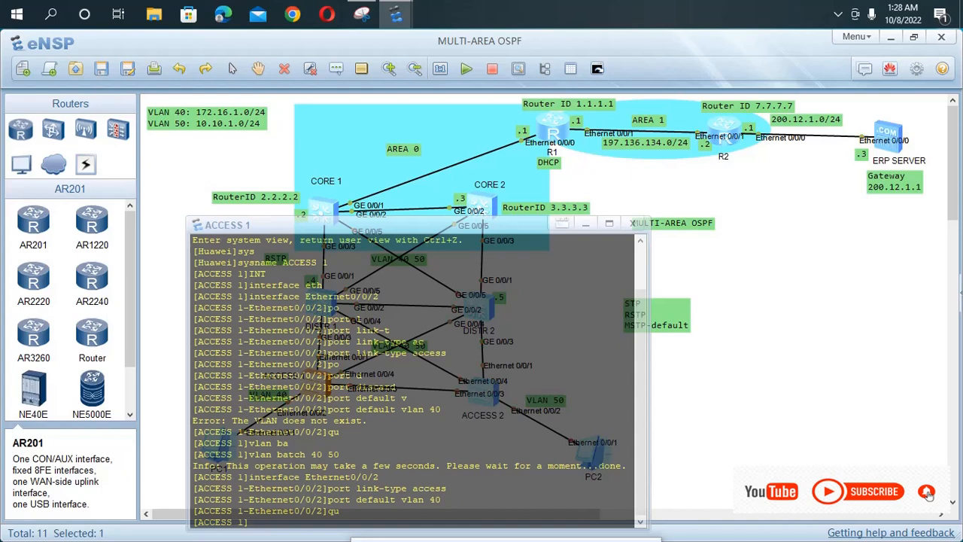
{"action": "type", "text": "interface Ethernet0/0/2"}
{"action": "key", "text": "BackSpace"}
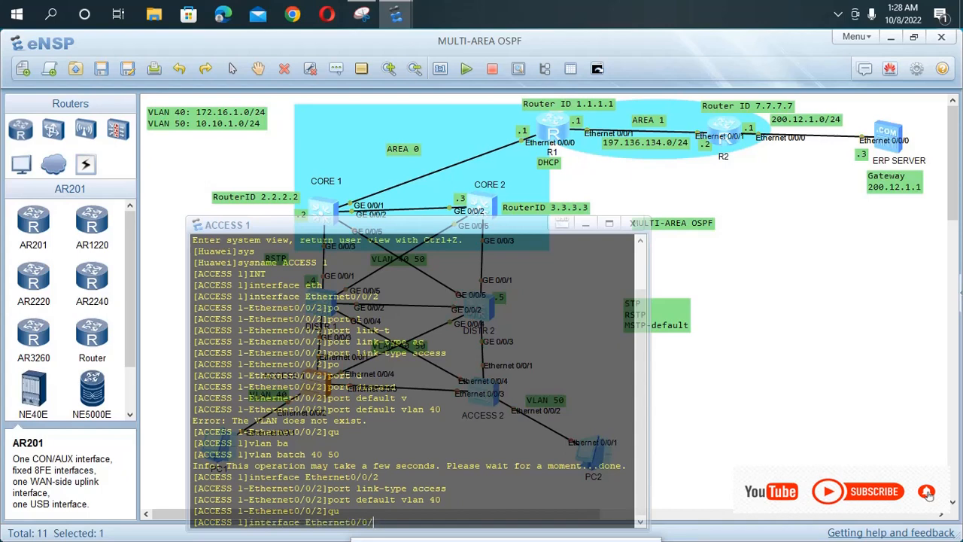
{"action": "type", "text": "1"}
{"action": "key", "text": "Return"}
{"action": "type", "text": "p"}
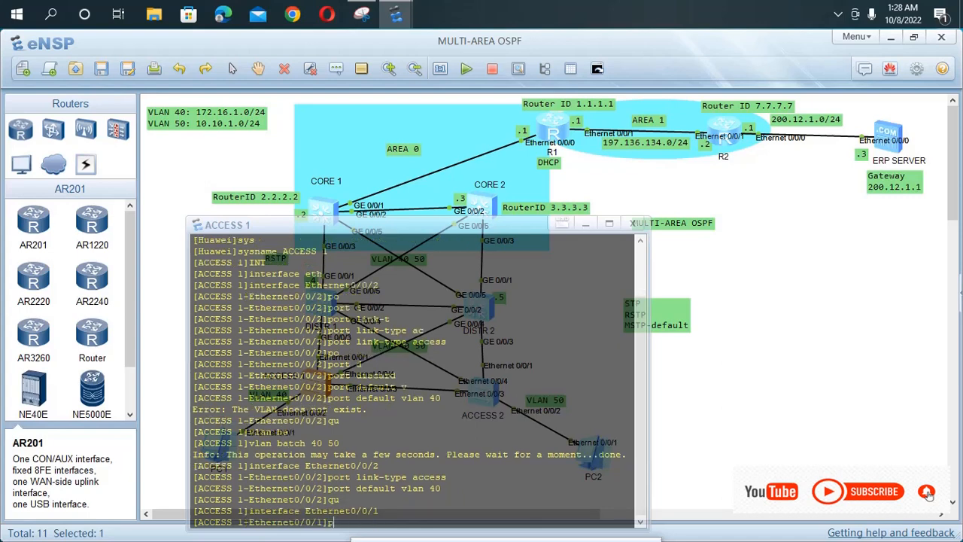
{"action": "type", "text": "o"}
{"action": "key", "text": "Tab"}
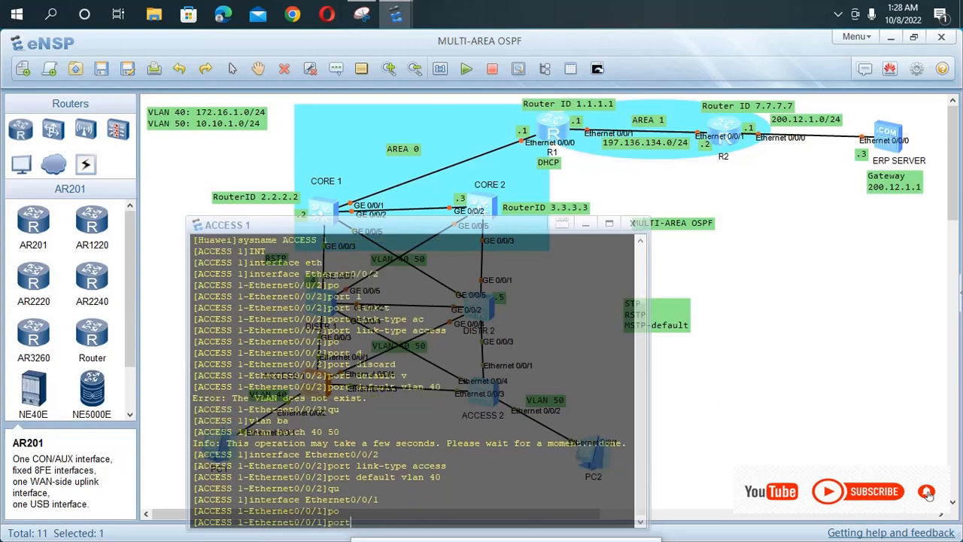
{"action": "type", "text": "li"}
{"action": "key", "text": "Tab"}
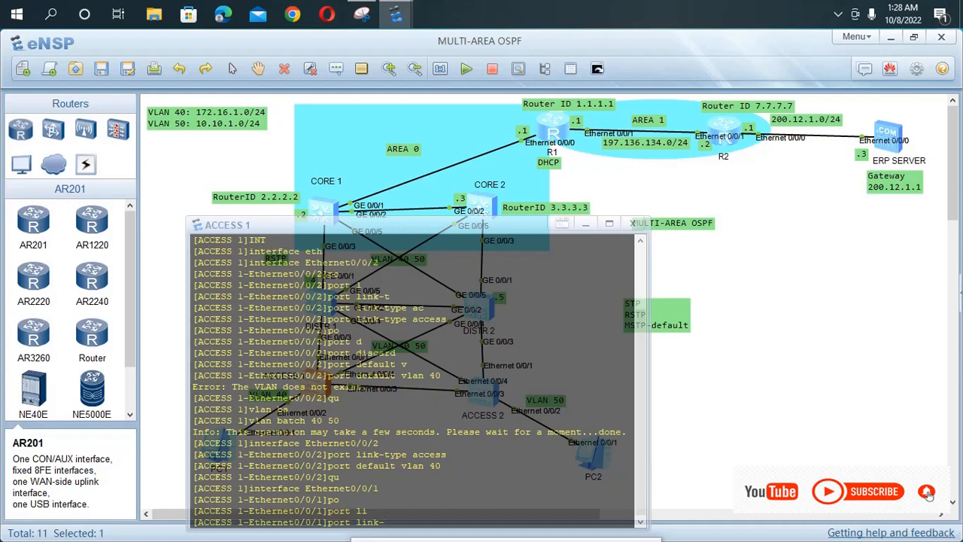
{"action": "type", "text": "t"}
{"action": "key", "text": "Tab"}
{"action": "type", "text": "t"}
{"action": "key", "text": "Tab"}
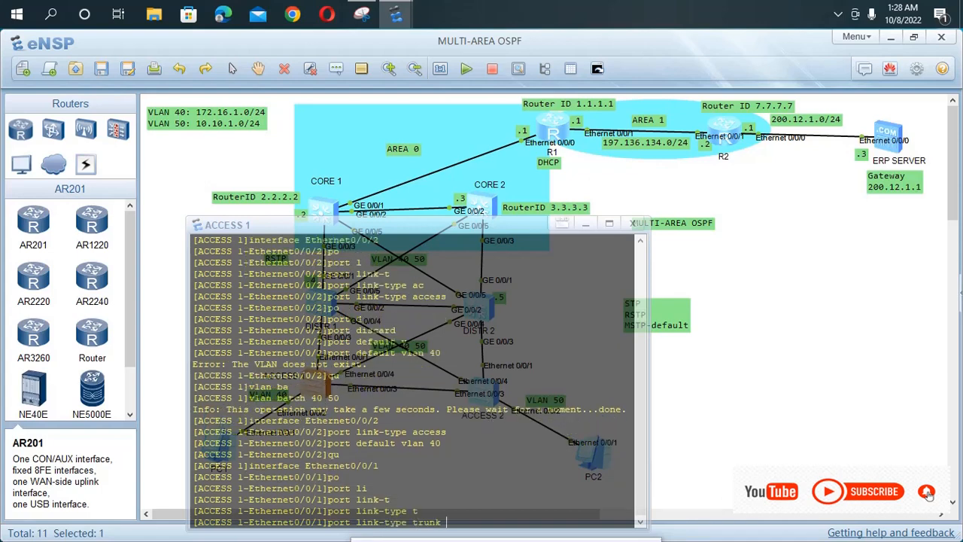
{"action": "key", "text": "Return"}
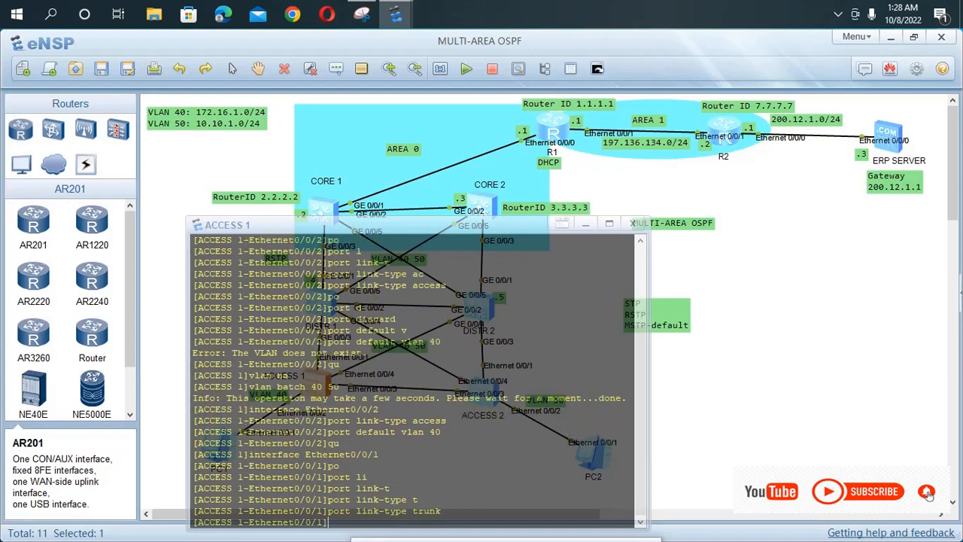
- Allow VLANs 40 and 50 to pass over the trunk on Ethernet0/0/1
{"action": "type", "text": "po"}
{"action": "key", "text": "Tab"}
{"action": "type", "text": "t"}
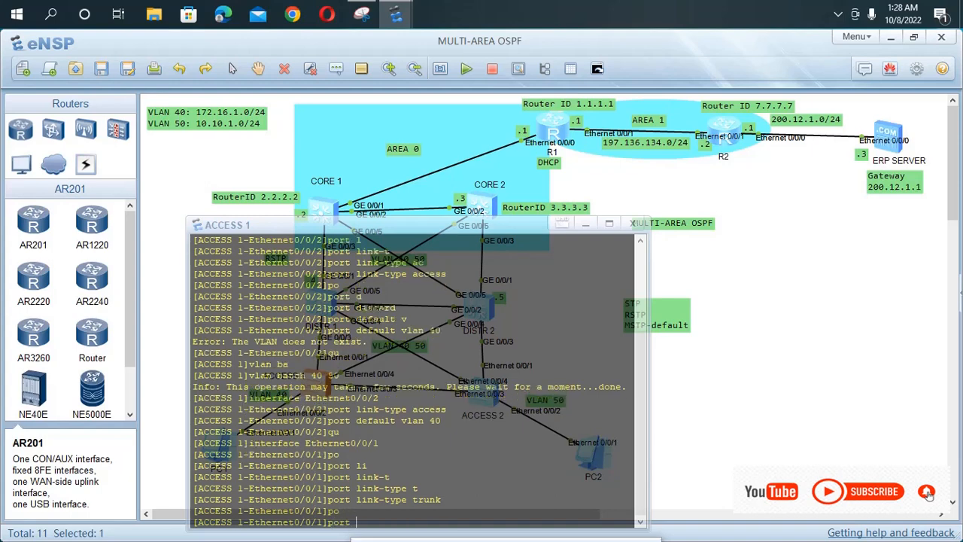
{"action": "key", "text": "Tab"}
{"action": "type", "text": "al"}
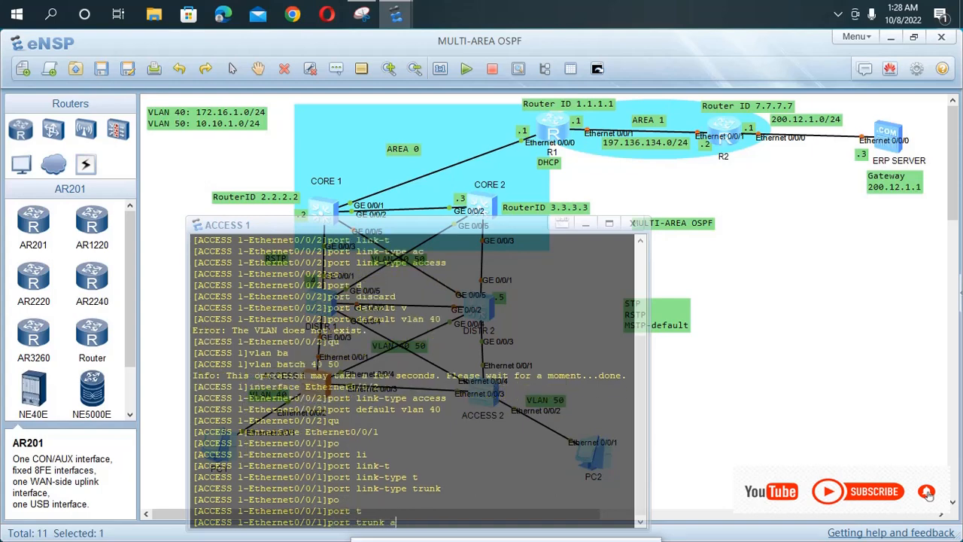
{"action": "key", "text": "Tab"}
{"action": "type", "text": "v"}
{"action": "key", "text": "Tab"}
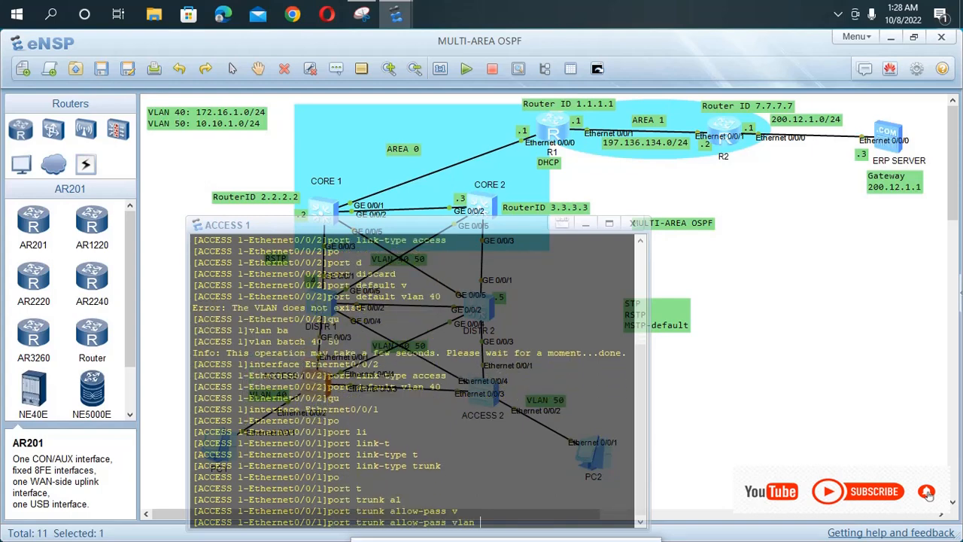
{"action": "type", "text": "40 50"}
{"action": "key", "text": "Return"}
- Switch to interface Ethernet0/0/3 and try to apply the trunk allow-pass rule for VLANs 40 and 50
{"action": "key", "text": "Up"}
{"action": "key", "text": "Up"}
{"action": "key", "text": "Up"}
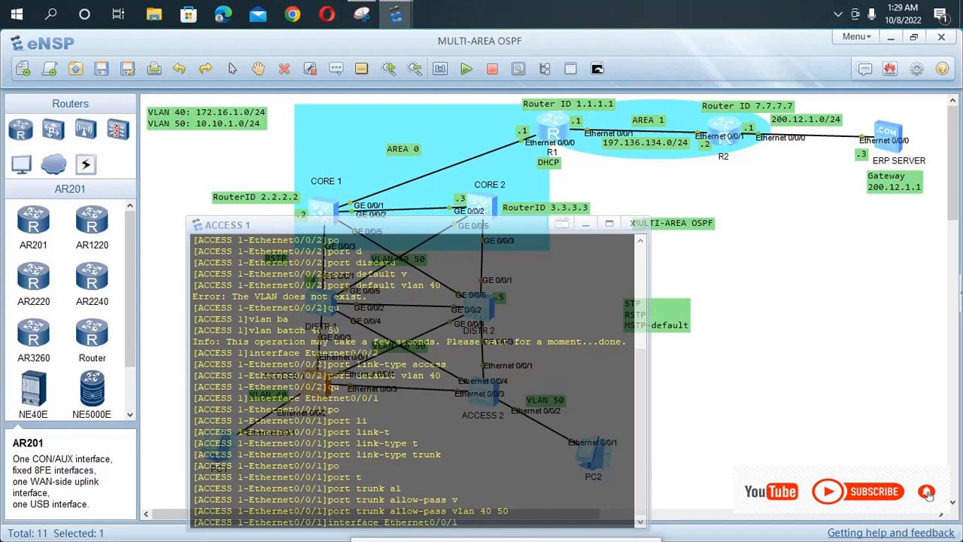
{"action": "key", "text": "BackSpace"}
{"action": "type", "text": "3"}
{"action": "key", "text": "Return"}
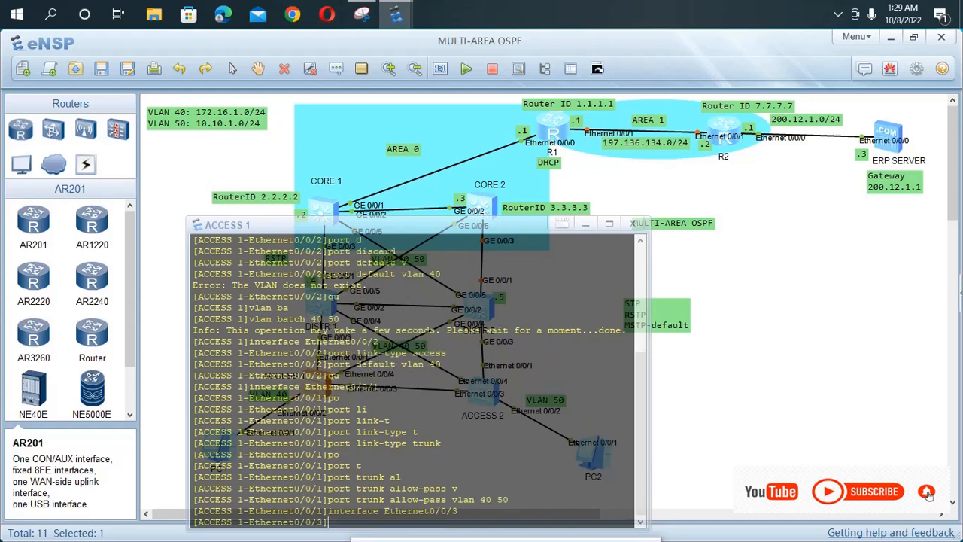
{"action": "key", "text": "Up"}
{"action": "key", "text": "Up"}
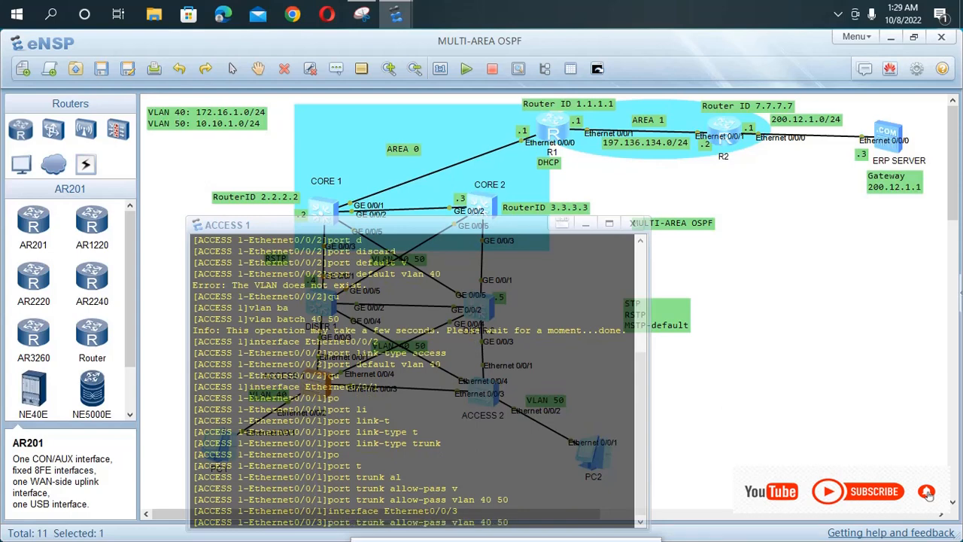
{"action": "key", "text": "Return"}
- Set the Ethernet0/0/3 link-type to trunk and allow VLANs 40 and 50 on it
{"action": "key", "text": "Up"}
{"action": "key", "text": "Up"}
{"action": "key", "text": "Up"}
{"action": "key", "text": "Up"}
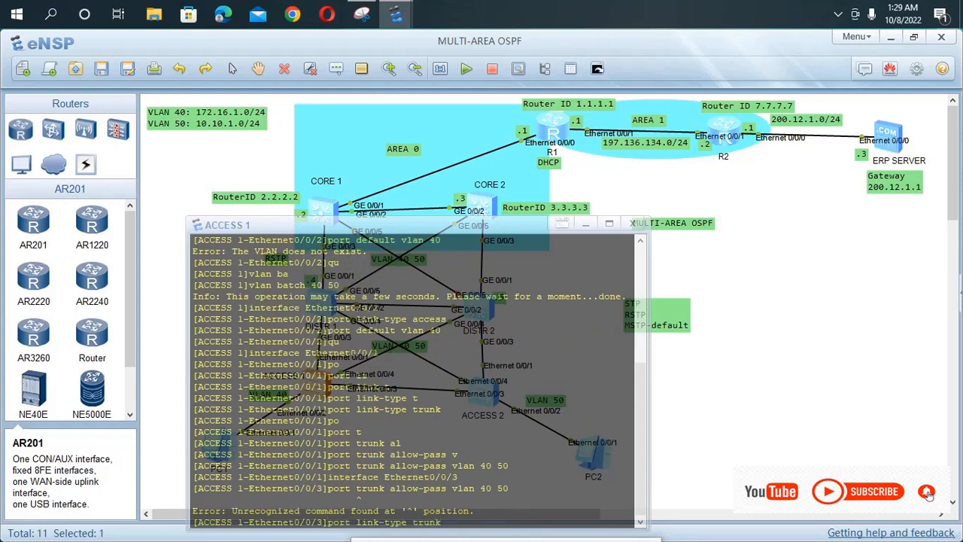
{"action": "key", "text": "Return"}
{"action": "key", "text": "Up"}
{"action": "key", "text": "Up"}
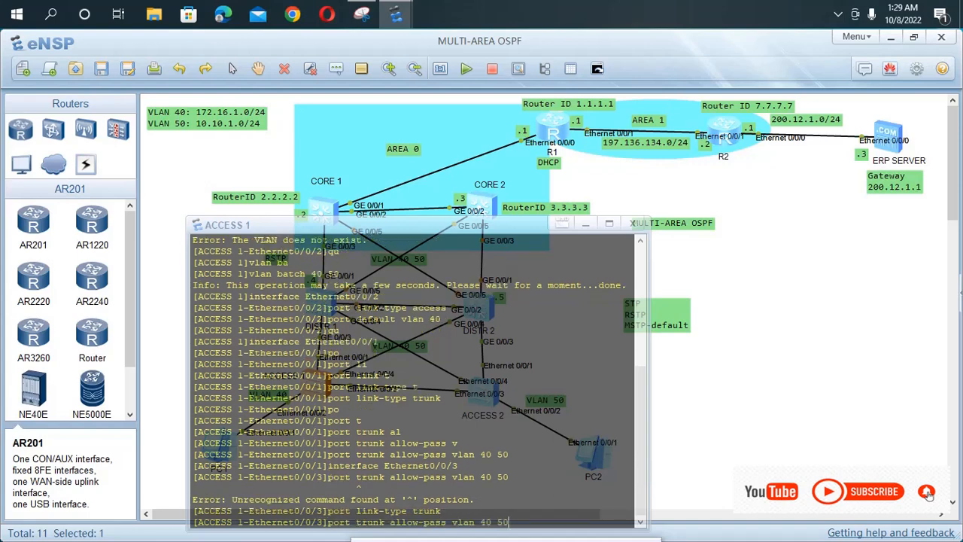
{"action": "key", "text": "Return"}
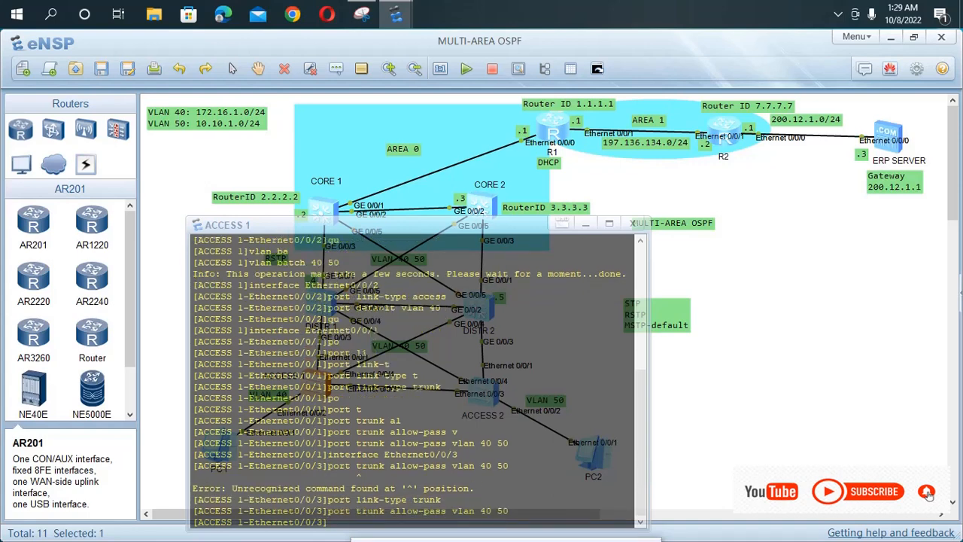
- Switch to interface Ethernet0/0/4 and set its port link-type to trunk
{"action": "key", "text": "Up"}
{"action": "key", "text": "Up"}
{"action": "key", "text": "Up"}
{"action": "key", "text": "Up"}
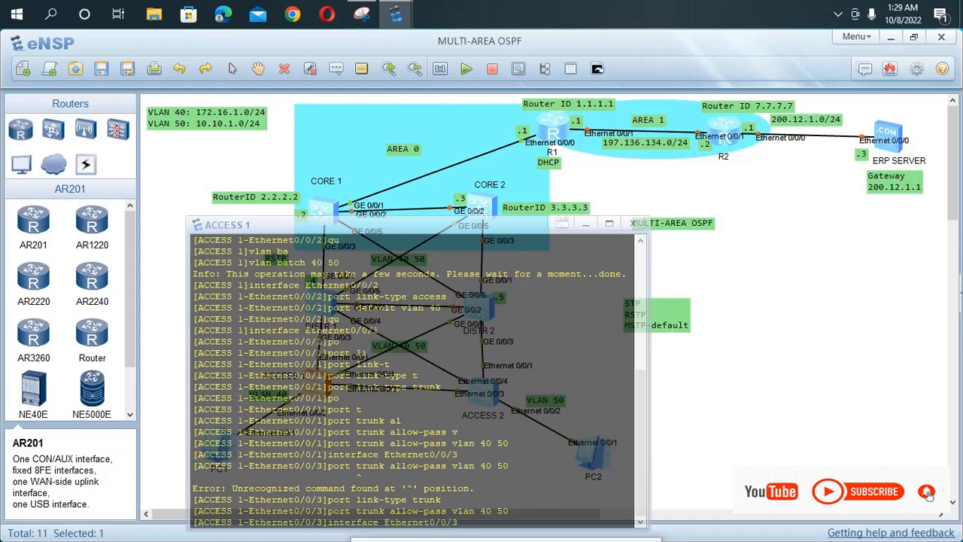
{"action": "key", "text": "BackSpace"}
{"action": "type", "text": "4"}
{"action": "key", "text": "Return"}
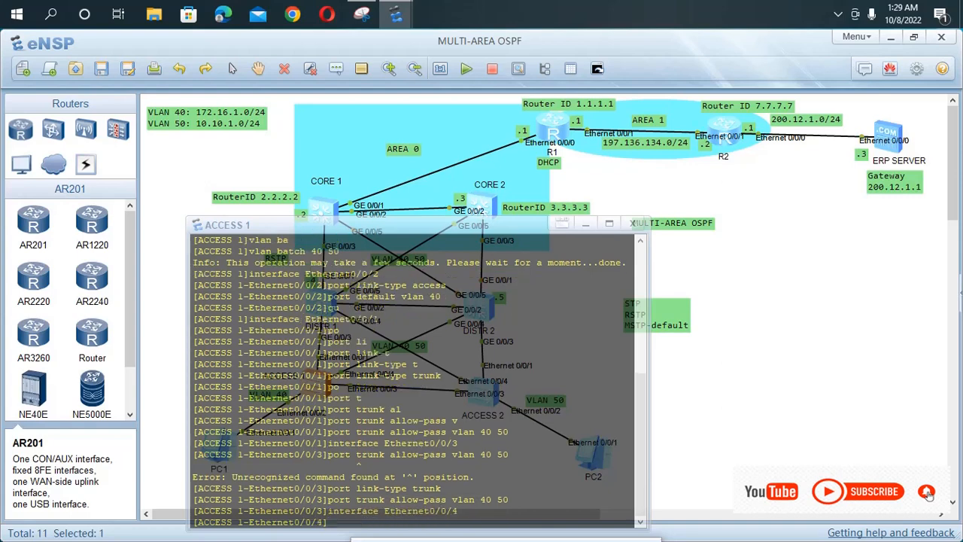
{"action": "key", "text": "Up"}
{"action": "key", "text": "Up"}
{"action": "key", "text": "Up"}
{"action": "key", "text": "Return"}
- Allow VLANs 40 and 50 to pass over the trunk on Ethernet0/0/4
{"action": "key", "text": "Up"}
{"action": "key", "text": "Up"}
{"action": "key", "text": "Up"}
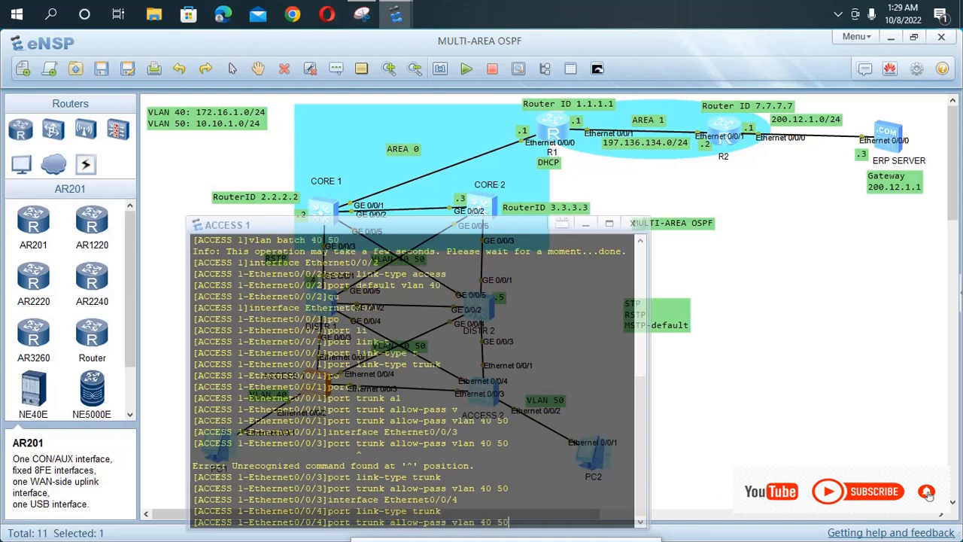
{"action": "key", "text": "Return"}
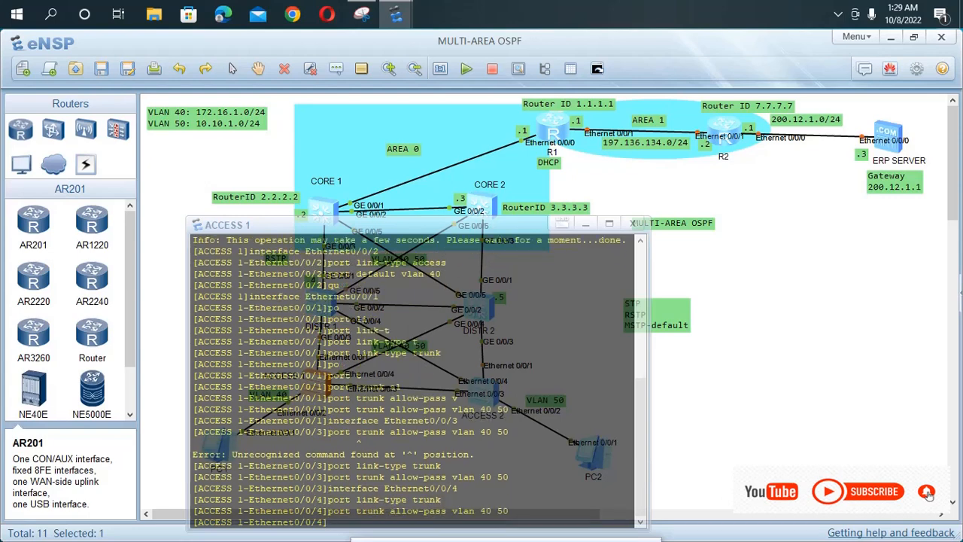
- Return to user view and save the ACCESS 1 configuration under the default file name vrpcfg.zip
{"action": "key", "text": "ctrl+z"}
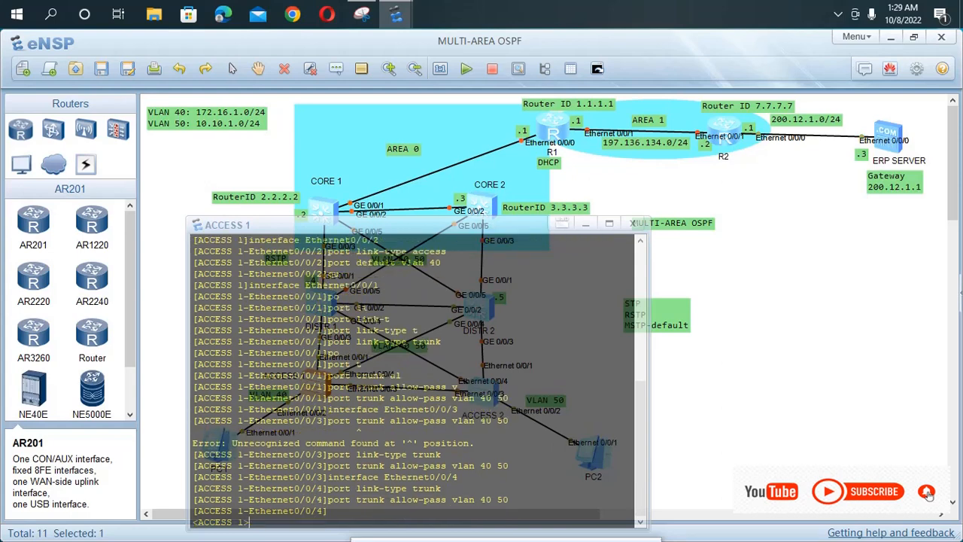
{"action": "type", "text": "save"}
{"action": "key", "text": "Return"}
{"action": "type", "text": "y"}
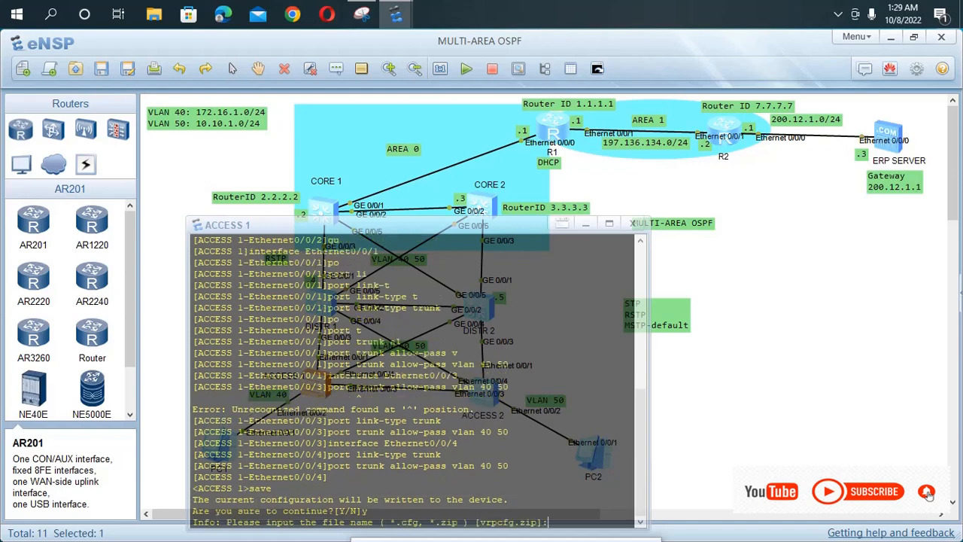
{"action": "key", "text": "Return"}
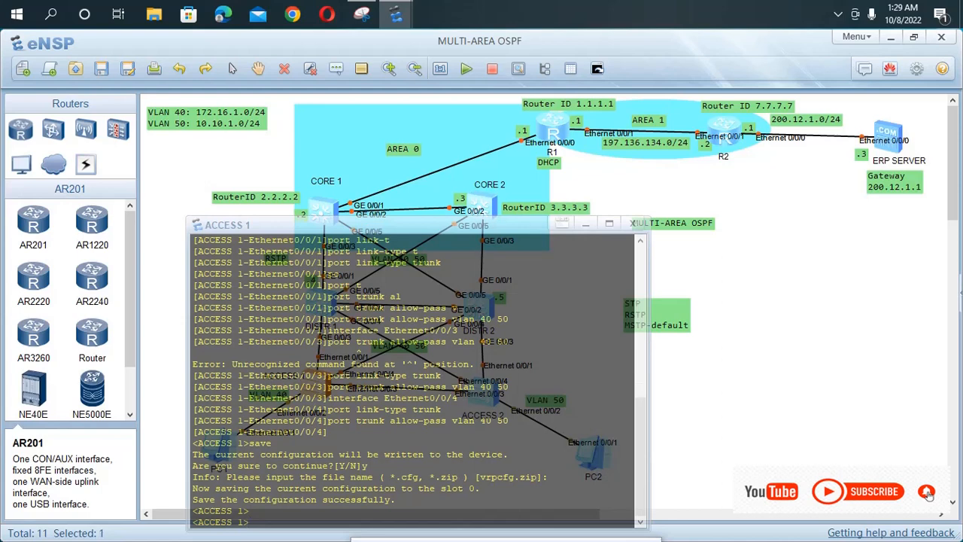
- Enter system view on ACCESS 1 and set the spanning tree mode to RSTP
{"action": "type", "text": "sys"}
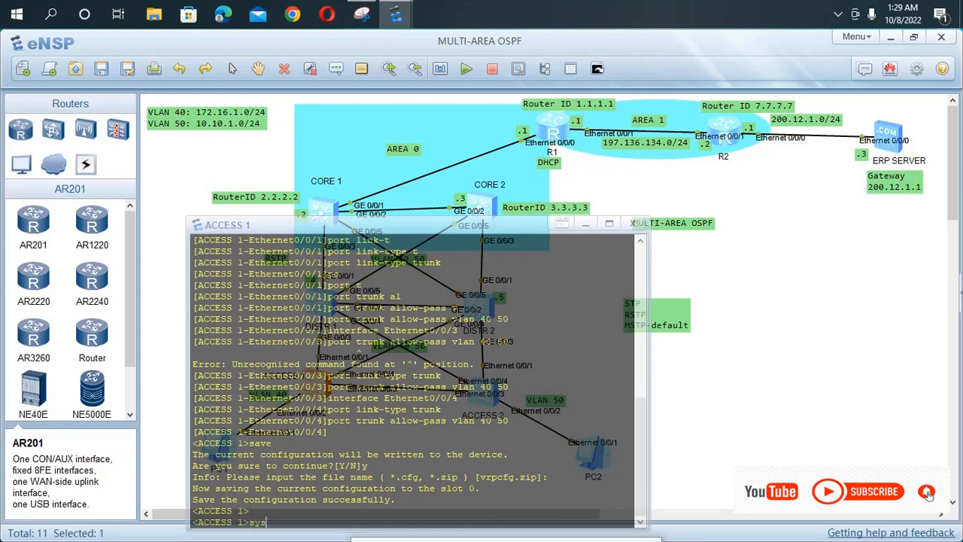
{"action": "key", "text": "Return"}
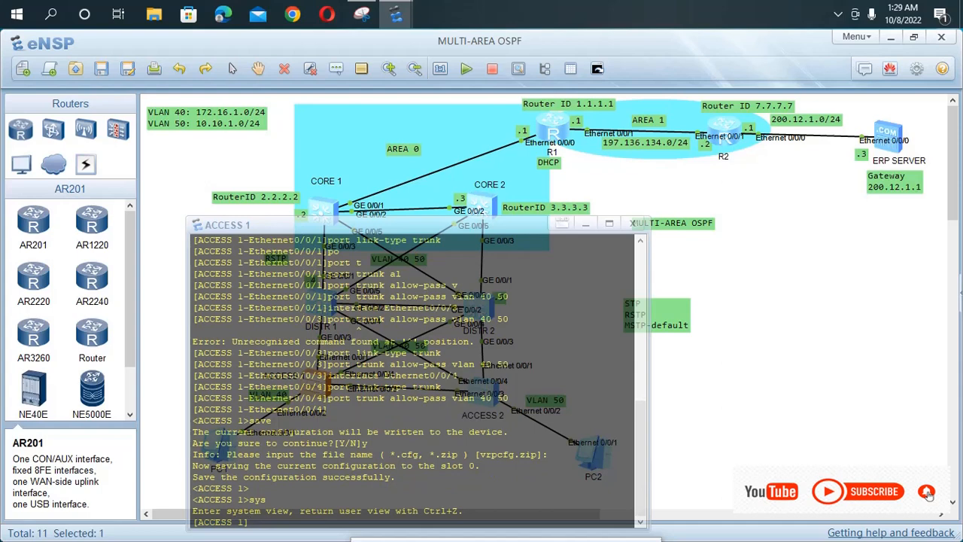
{"action": "left_click", "coordinate": [740, 367]}
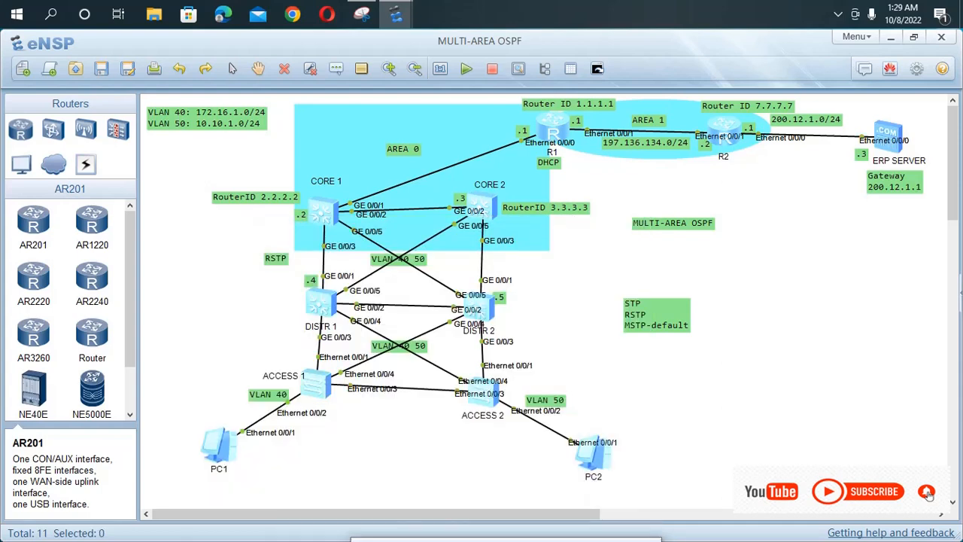
{"action": "double_click", "coordinate": [319, 383]}
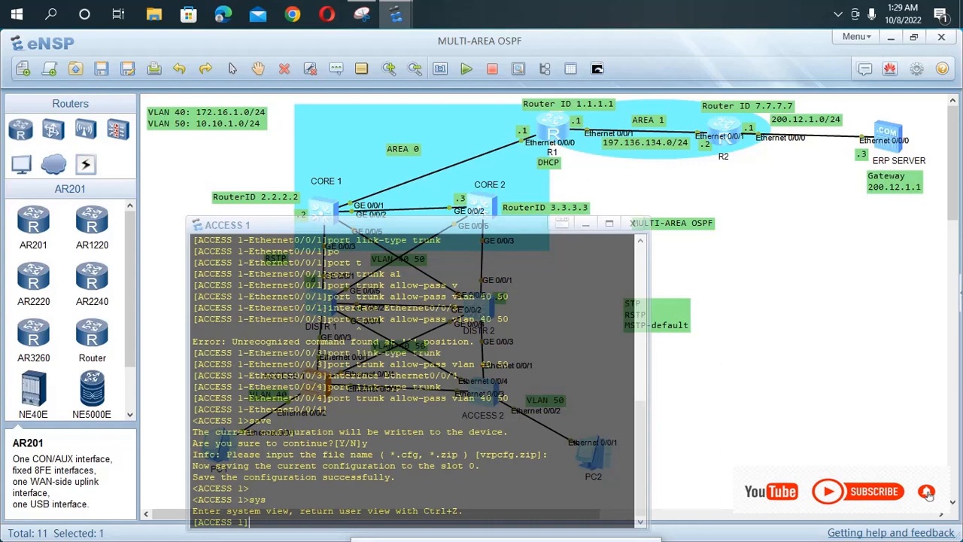
{"action": "type", "text": "st"}
{"action": "key", "text": "Tab"}
{"action": "type", "text": "p"}
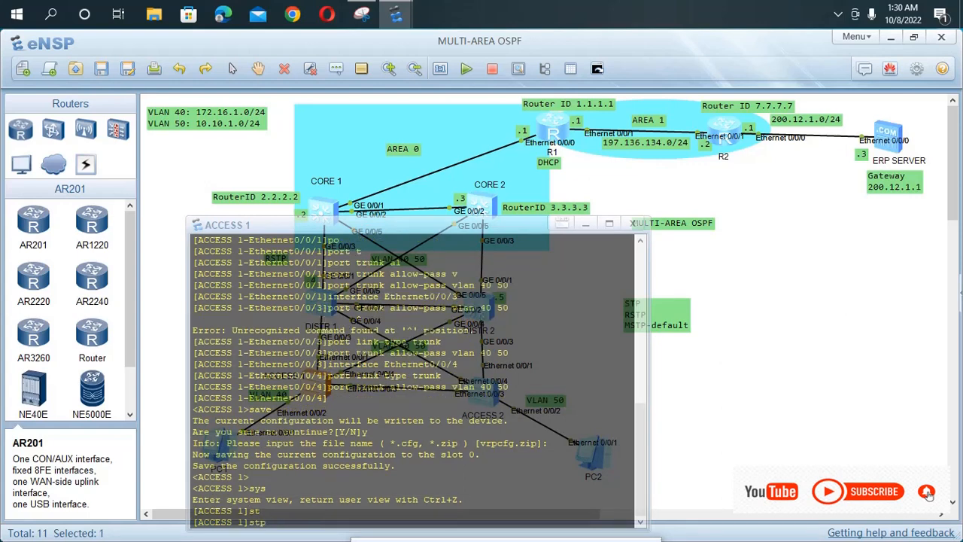
{"action": "type", "text": " m"}
{"action": "key", "text": "Tab"}
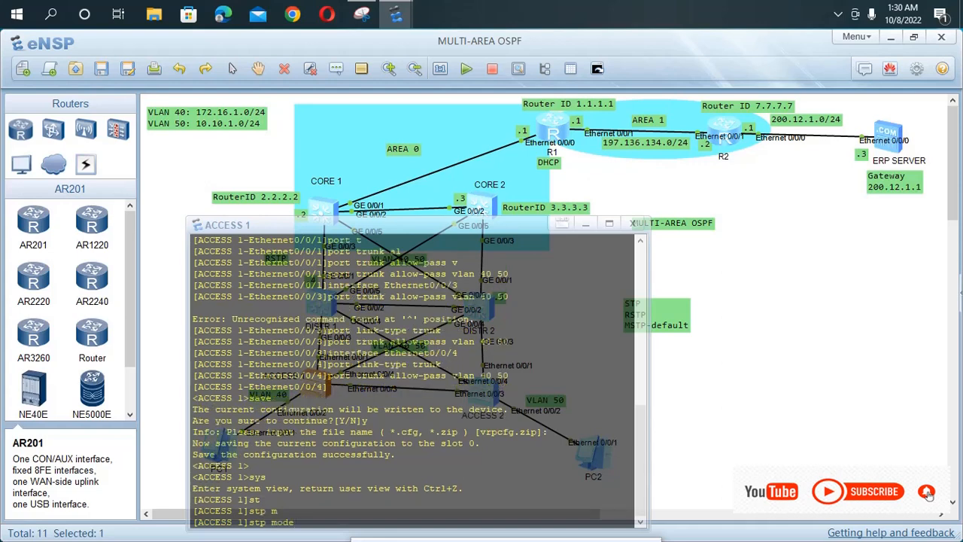
{"action": "type", "text": "r"}
{"action": "key", "text": "Tab"}
{"action": "key", "text": "Return"}
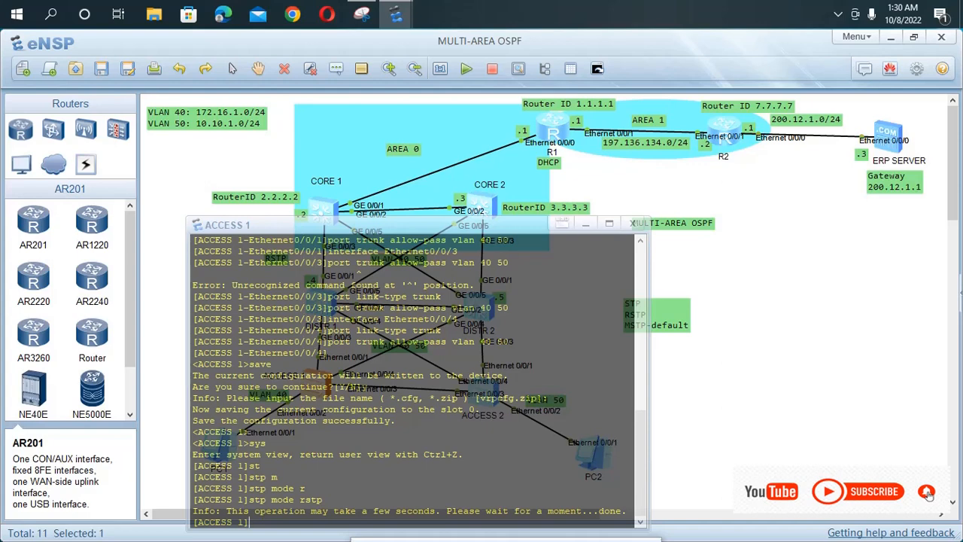
- Leave system view and save the ACCESS 1 configuration again with the RSTP mode included
{"action": "key", "text": "ctrl+z"}
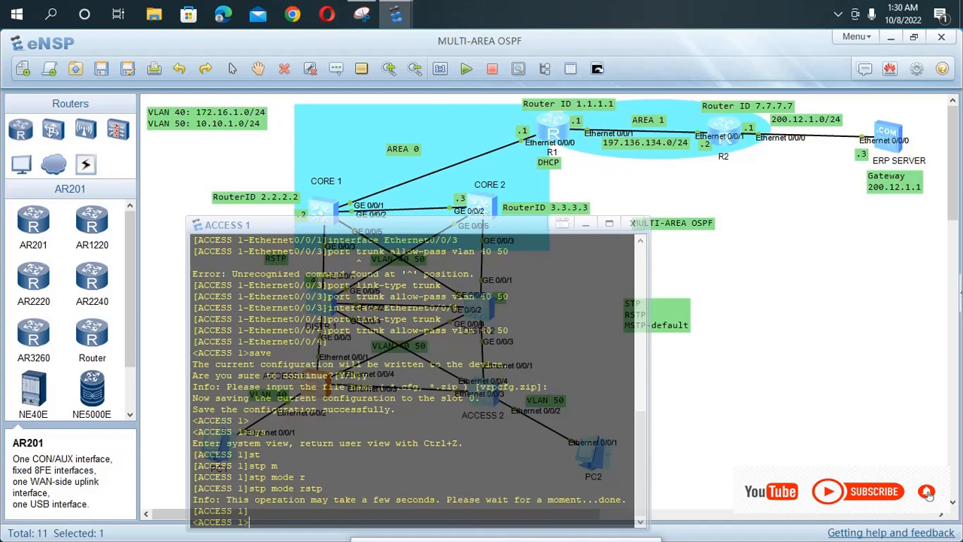
{"action": "type", "text": "save"}
{"action": "key", "text": "Return"}
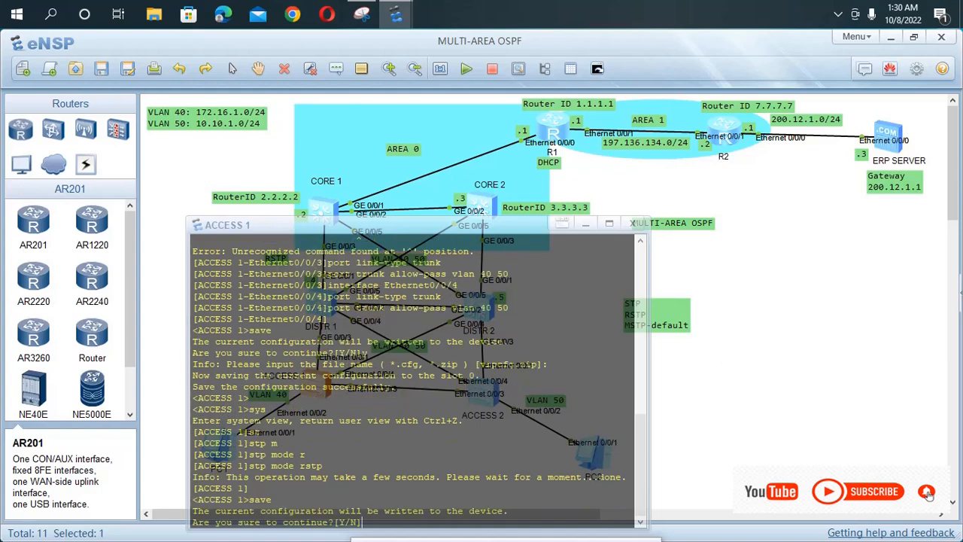
{"action": "type", "text": "y"}
{"action": "key", "text": "Return"}
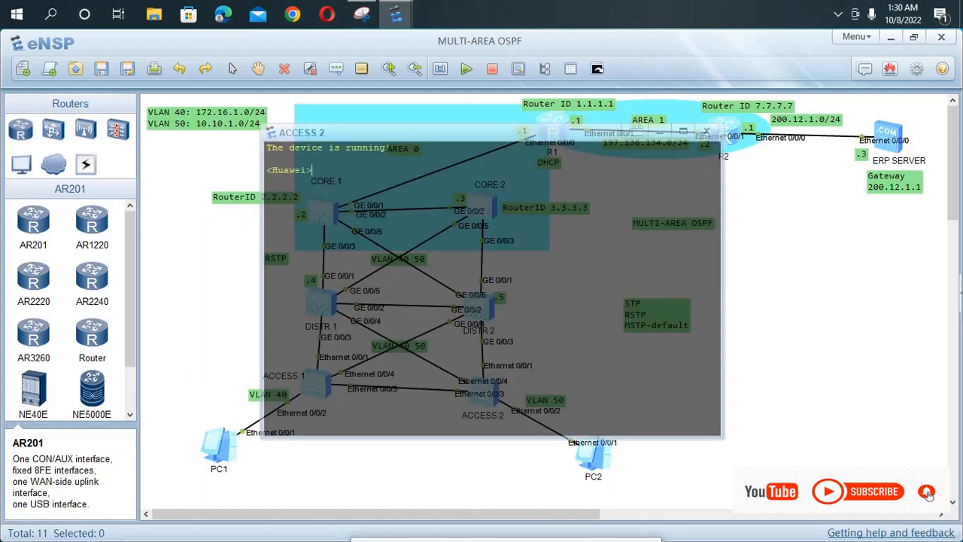
- In the ACCESS 2 console, turn off the terminal monitor and enter system view
{"action": "type", "text": "u t m"}
{"action": "key", "text": "Return"}
{"action": "type", "text": "syts"}
{"action": "key", "text": "Return"}
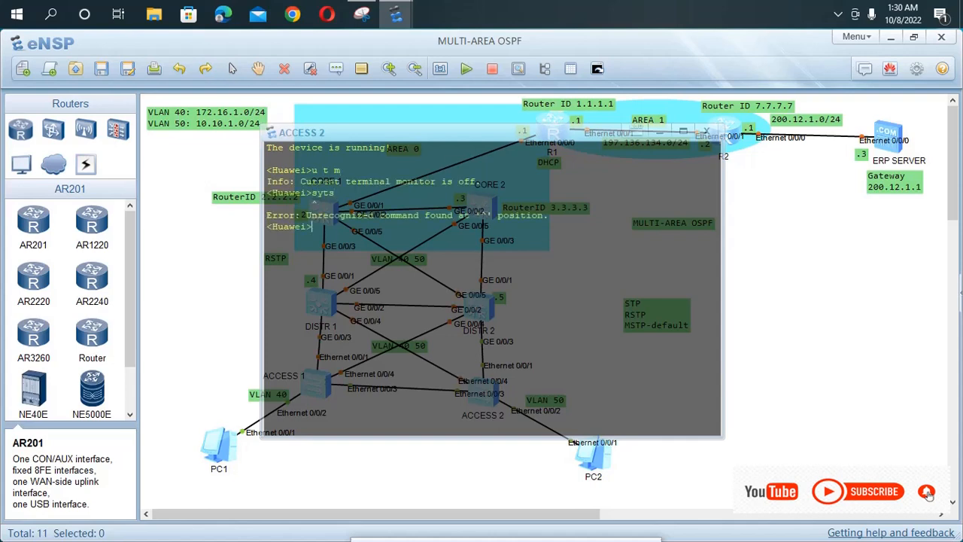
{"action": "type", "text": "sts"}
{"action": "key", "text": "BackSpace"}
{"action": "key", "text": "BackSpace"}
{"action": "type", "text": "ys"}
{"action": "key", "text": "Return"}
- Enter system view and set the switch's system name to ACCESS 2
{"action": "type", "text": "sys"}
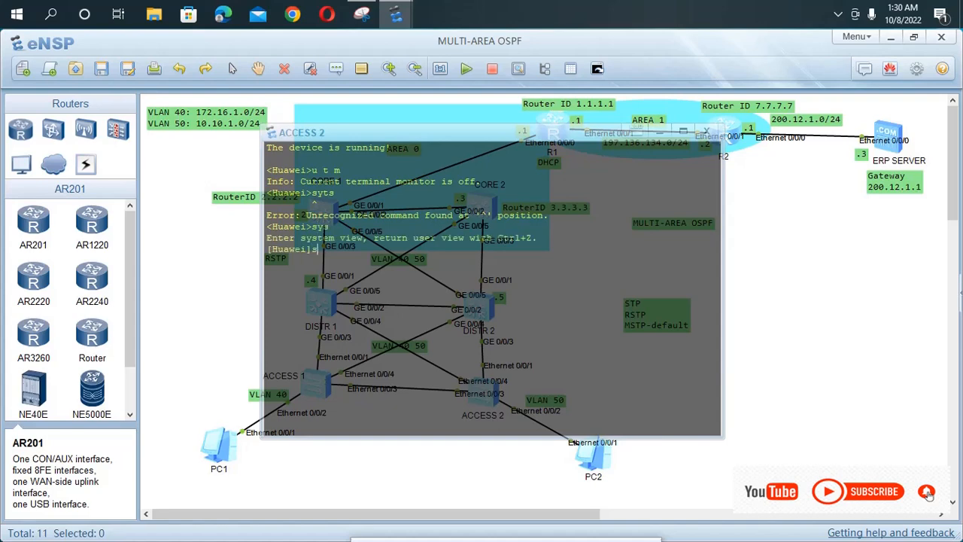
{"action": "key", "text": "Tab"}
{"action": "type", "text": "ACCESS"}
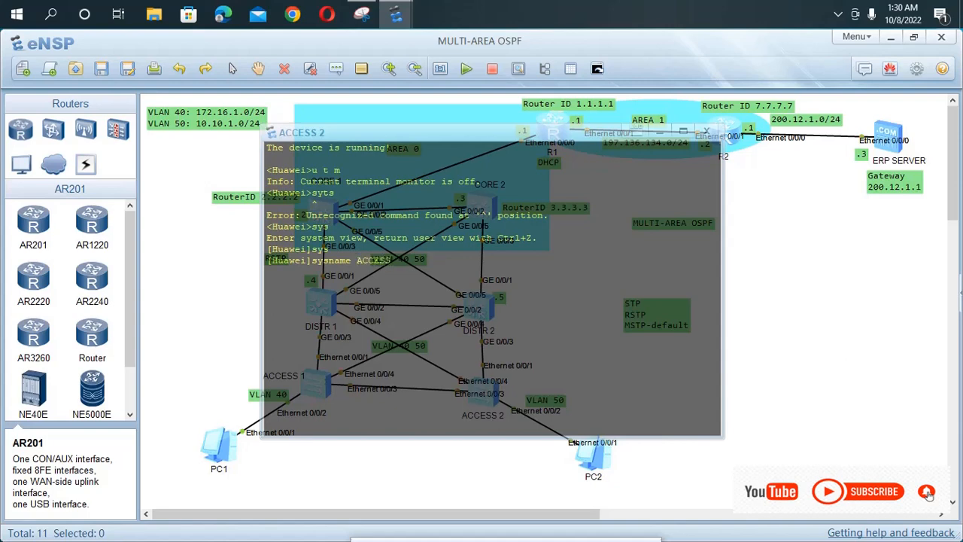
{"action": "type", "text": " 2"}
{"action": "key", "text": "Return"}
- Create VLANs 40 and 50 on ACCESS 2 with one batch command
{"action": "type", "text": "vlan"}
{"action": "key", "text": "Tab"}
{"action": "type", "text": "b"}
{"action": "key", "text": "Tab"}
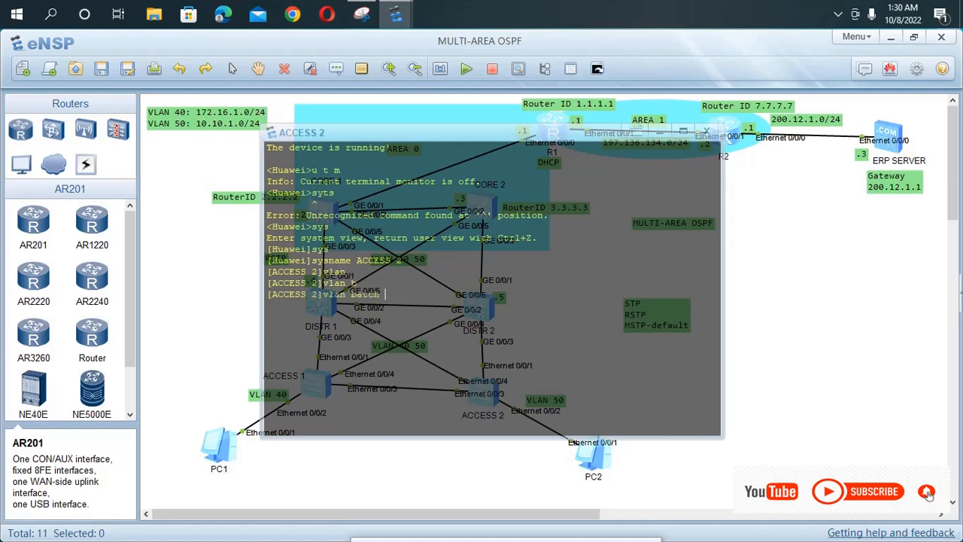
{"action": "type", "text": "40  50"}
{"action": "key", "text": "Return"}
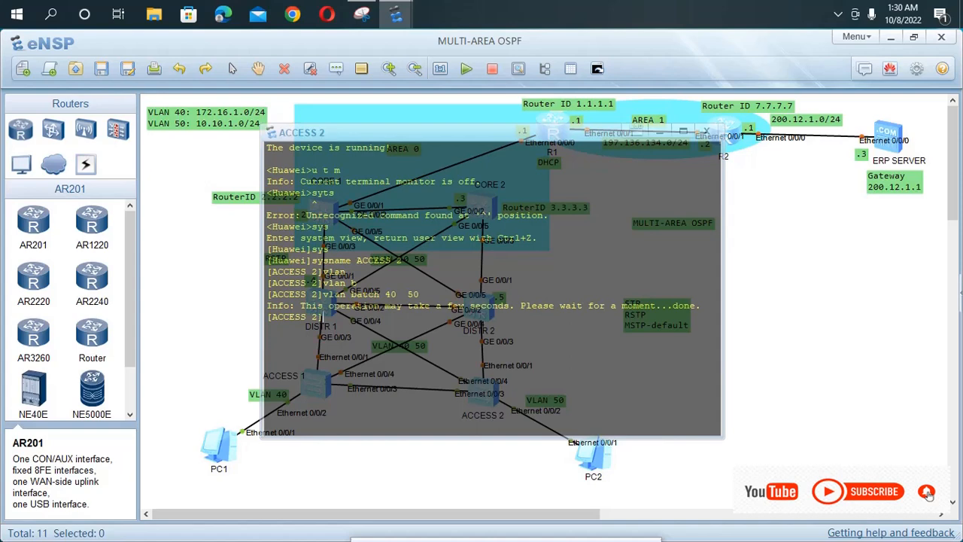
- Enter interface Ethernet 0/0/2 on ACCESS 2 and set its port link type to access
{"action": "type", "text": "int"}
{"action": "key", "text": "Tab"}
{"action": "type", "text": "et"}
{"action": "key", "text": "Tab"}
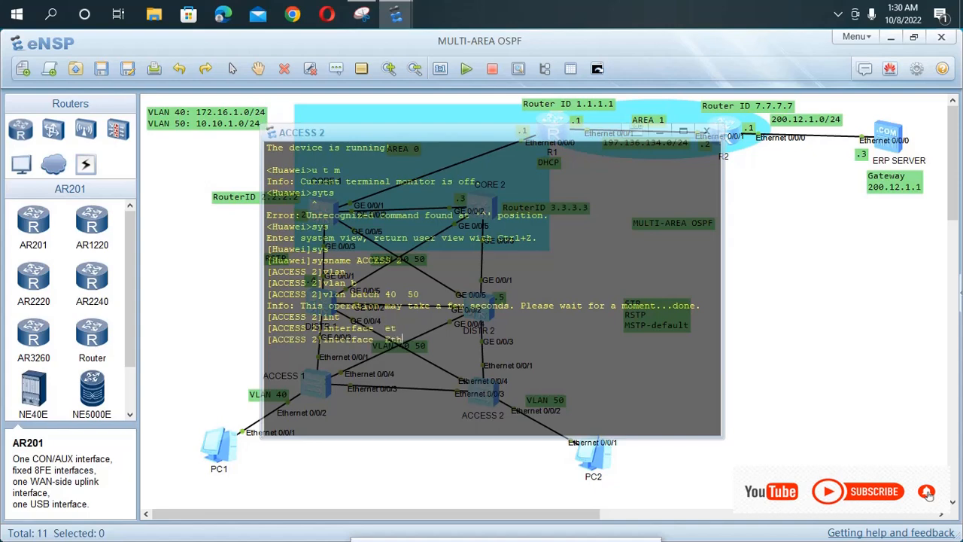
{"action": "type", "text": "0/0/2"}
{"action": "key", "text": "Return"}
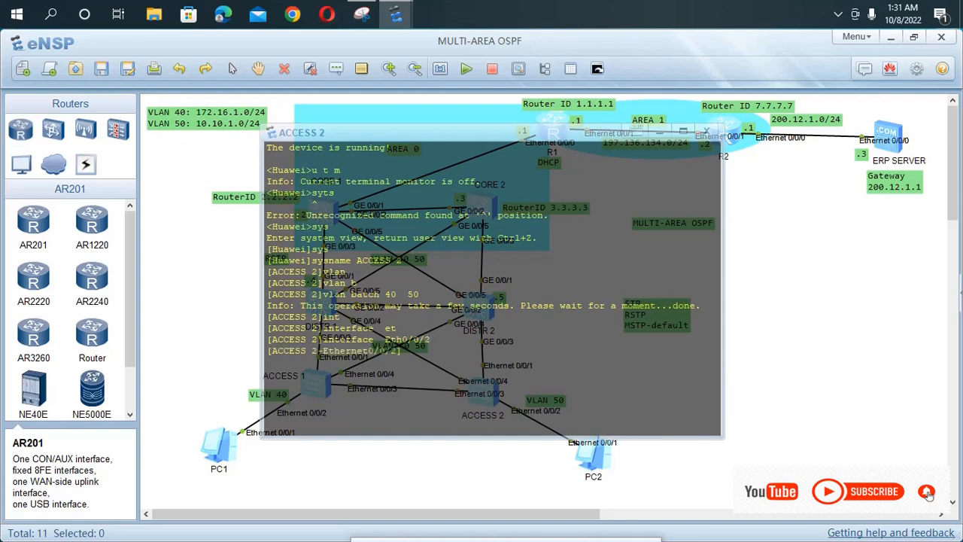
{"action": "type", "text": "po"}
{"action": "key", "text": "Tab"}
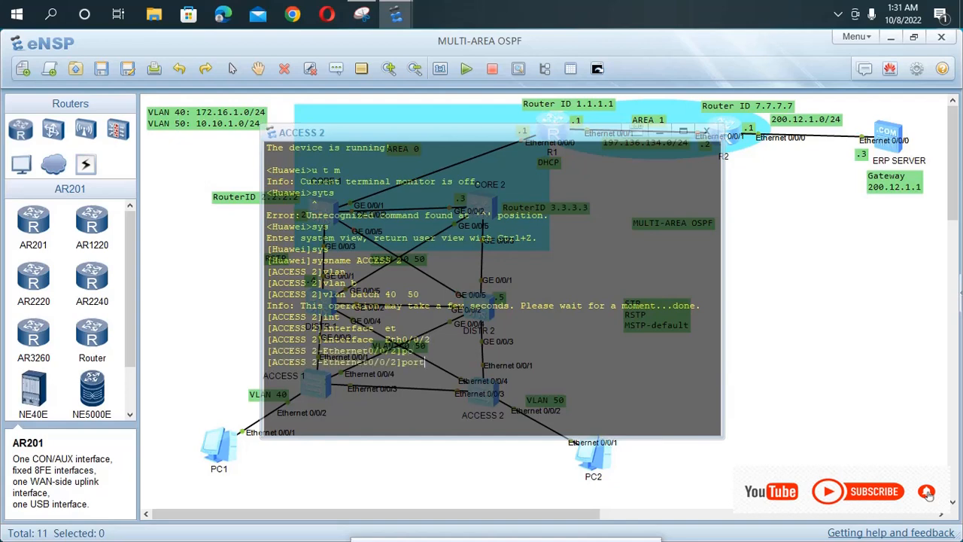
{"action": "type", "text": "li"}
{"action": "key", "text": "Tab"}
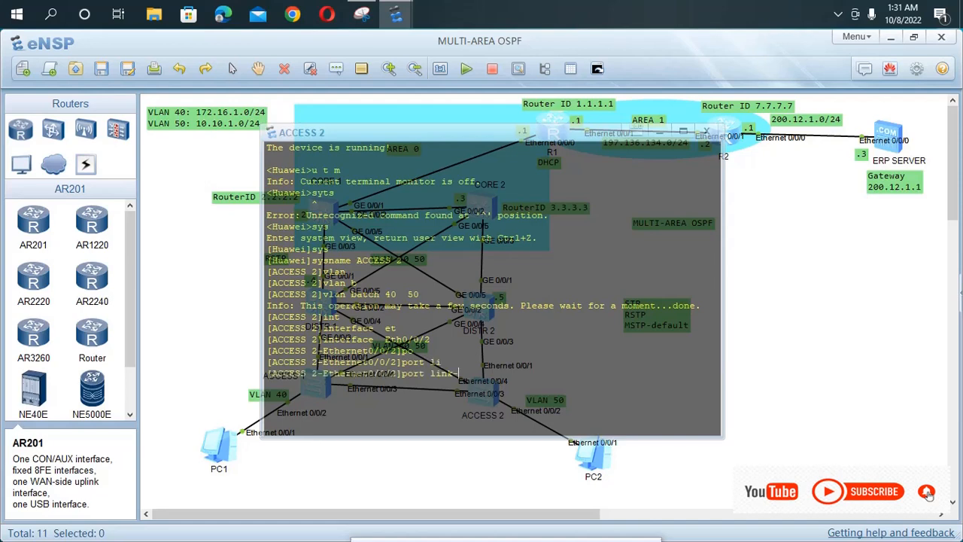
{"action": "type", "text": "t"}
{"action": "key", "text": "Tab"}
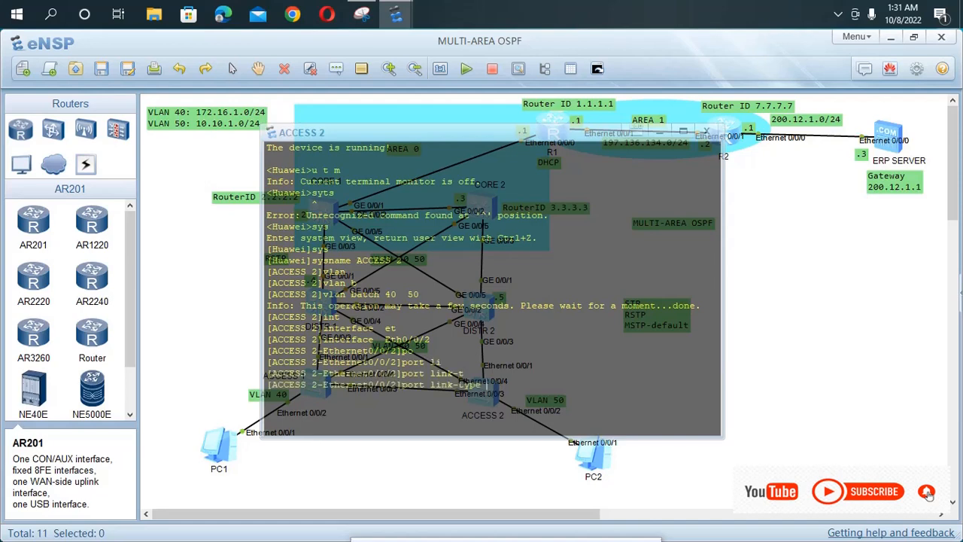
{"action": "type", "text": "a"}
{"action": "key", "text": "Tab"}
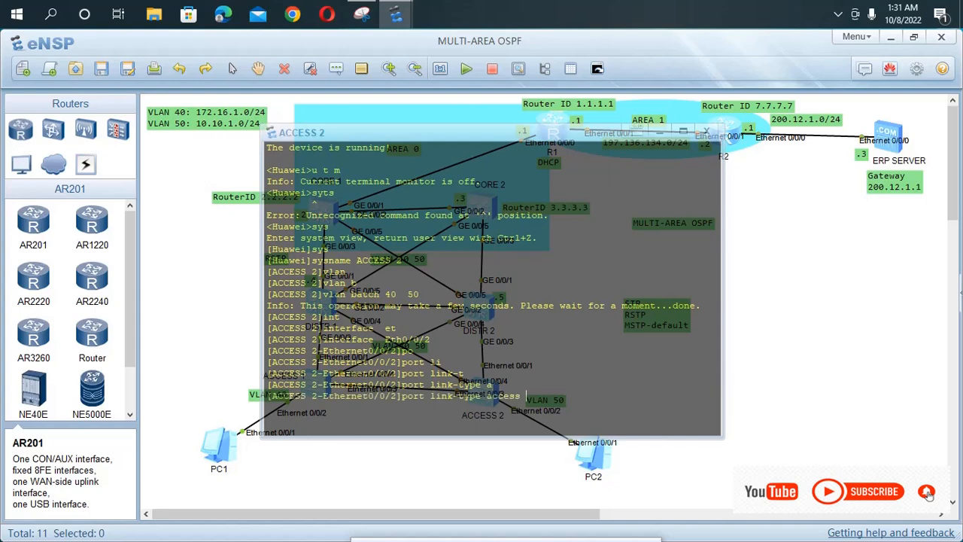
{"action": "key", "text": "Return"}
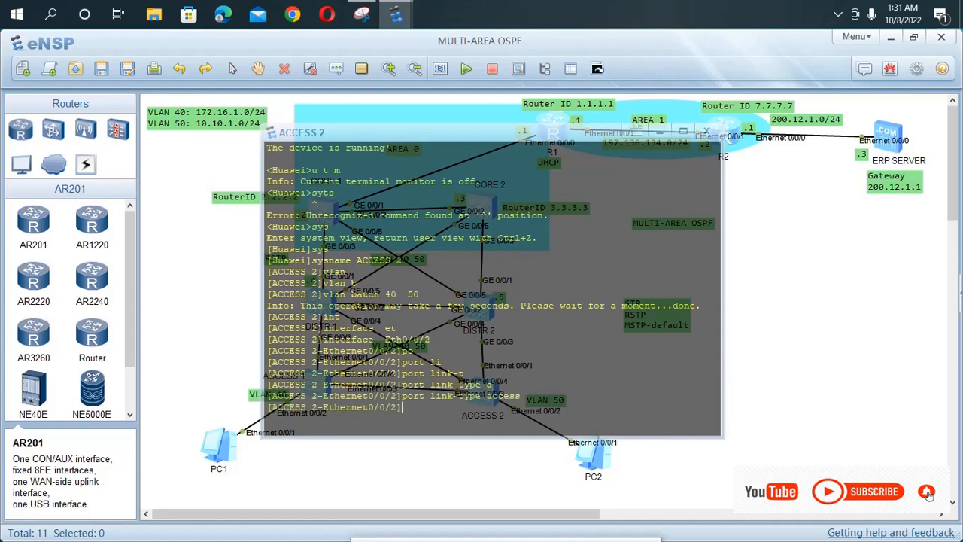
- Assign VLAN 50 as the default VLAN of port Ethernet 0/0/2
{"action": "type", "text": "po"}
{"action": "key", "text": "Tab"}
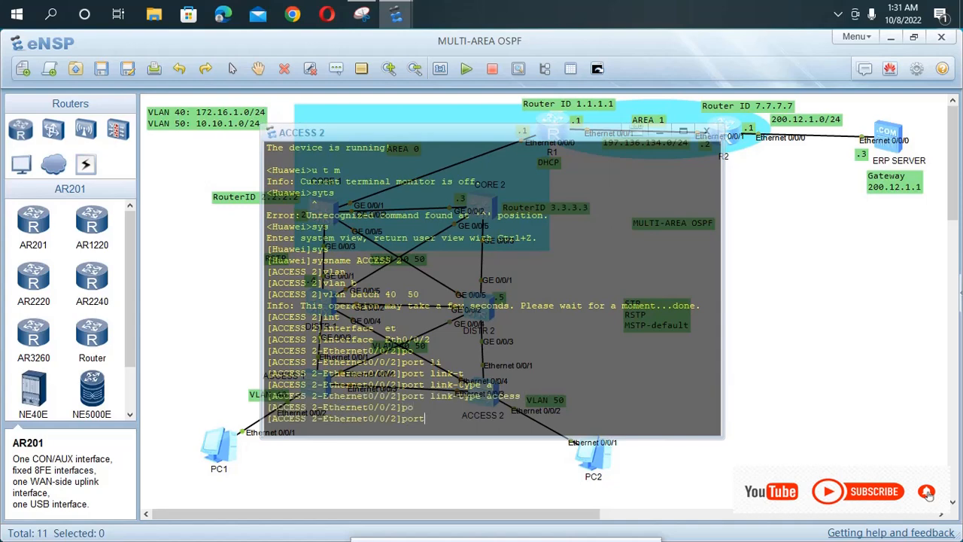
{"action": "type", "text": "de"}
{"action": "key", "text": "Tab"}
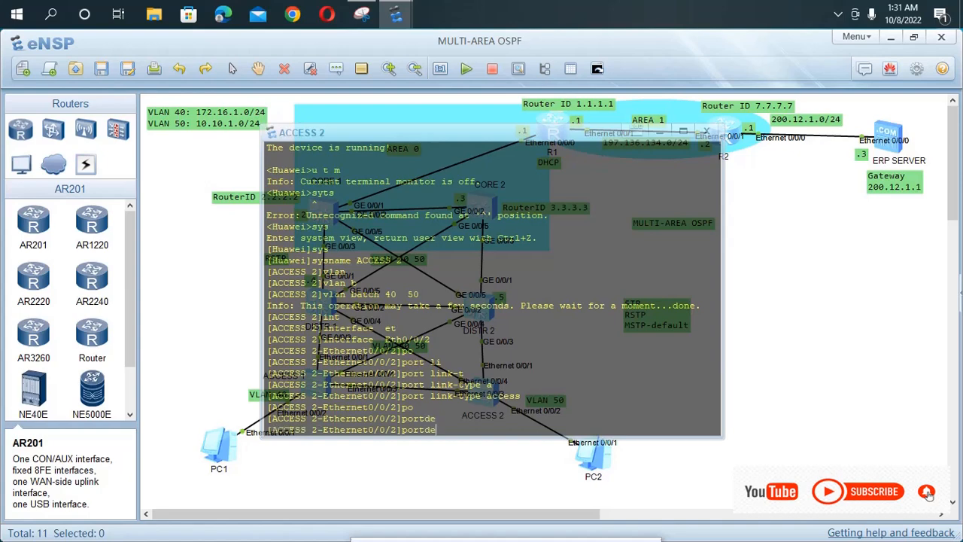
{"action": "key", "text": "BackSpace"}
{"action": "key", "text": "BackSpace"}
{"action": "type", "text": "de"}
{"action": "key", "text": "Tab"}
{"action": "type", "text": "v"}
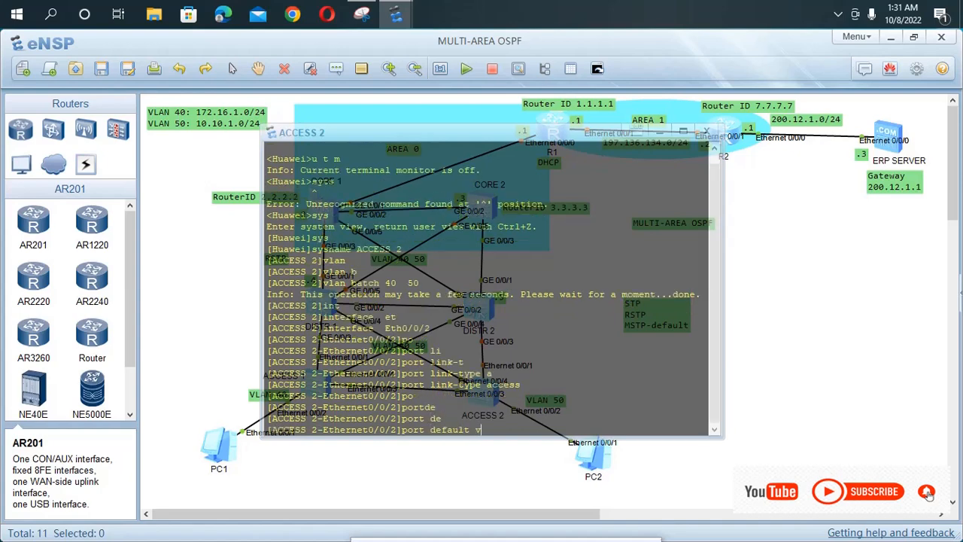
{"action": "key", "text": "Tab"}
{"action": "type", "text": "5"}
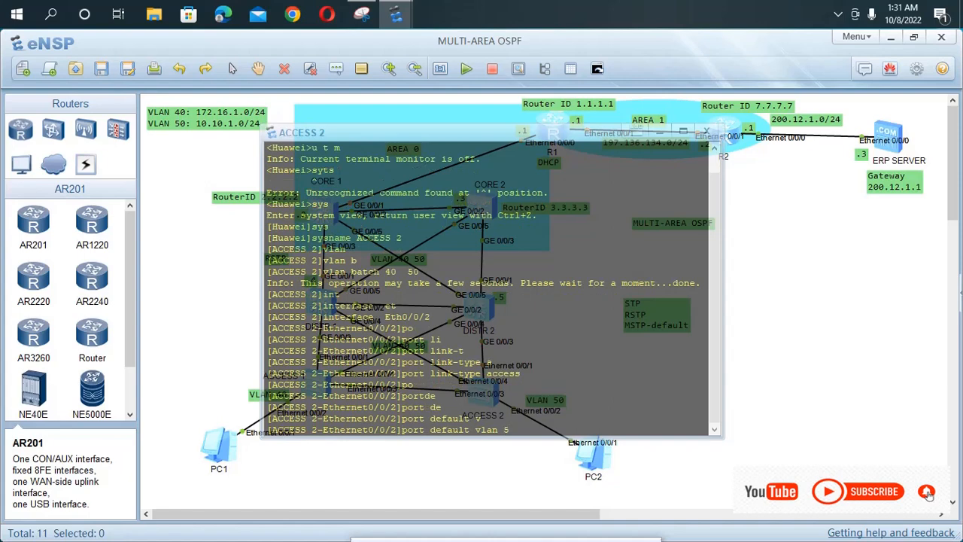
{"action": "type", "text": "0"}
{"action": "key", "text": "Return"}
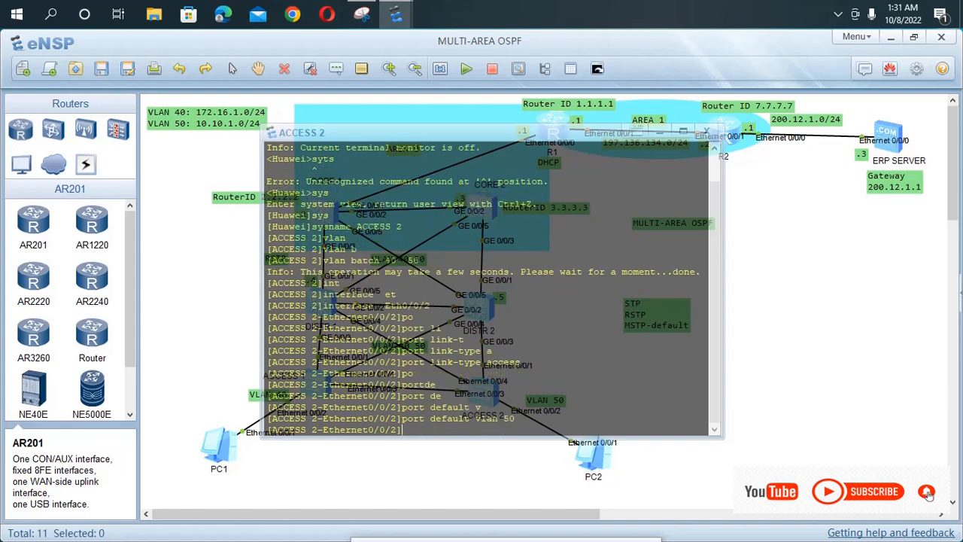
- Switch to interface Ethernet 0/0/3 on ACCESS 2 and set its port link type to trunk
{"action": "key", "text": "Up"}
{"action": "key", "text": "Up"}
{"action": "key", "text": "Up"}
{"action": "key", "text": "BackSpace"}
{"action": "type", "text": "3"}
{"action": "key", "text": "Return"}
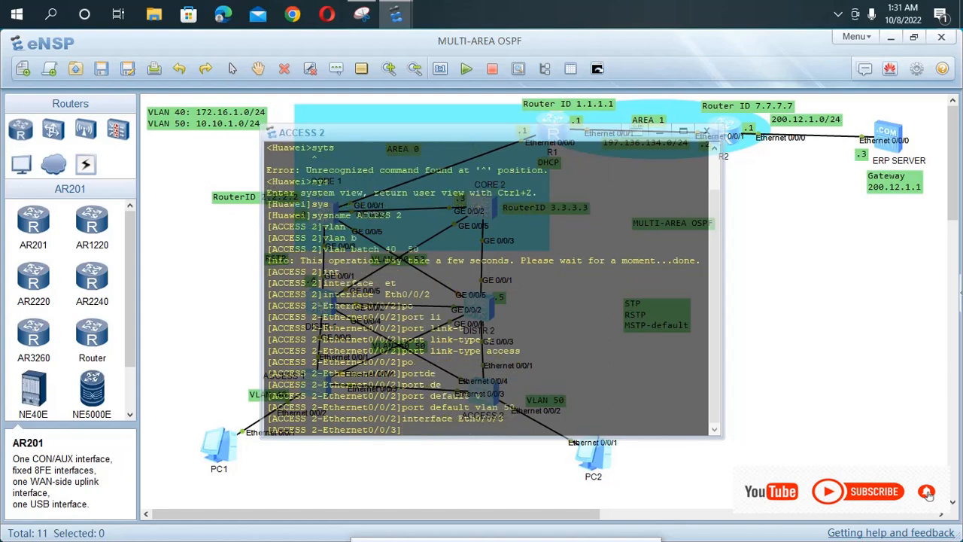
{"action": "type", "text": "po"}
{"action": "key", "text": "Tab"}
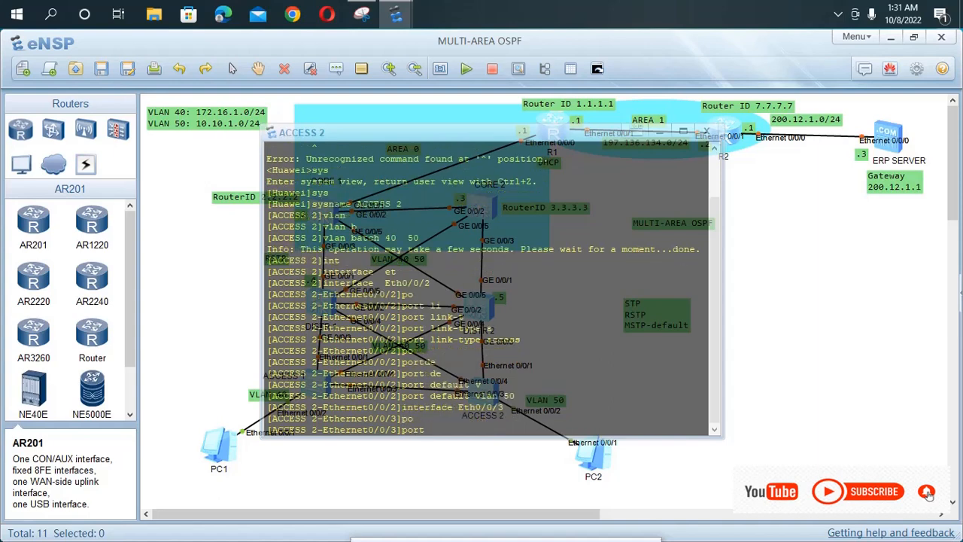
{"action": "type", "text": "li"}
{"action": "key", "text": "Tab"}
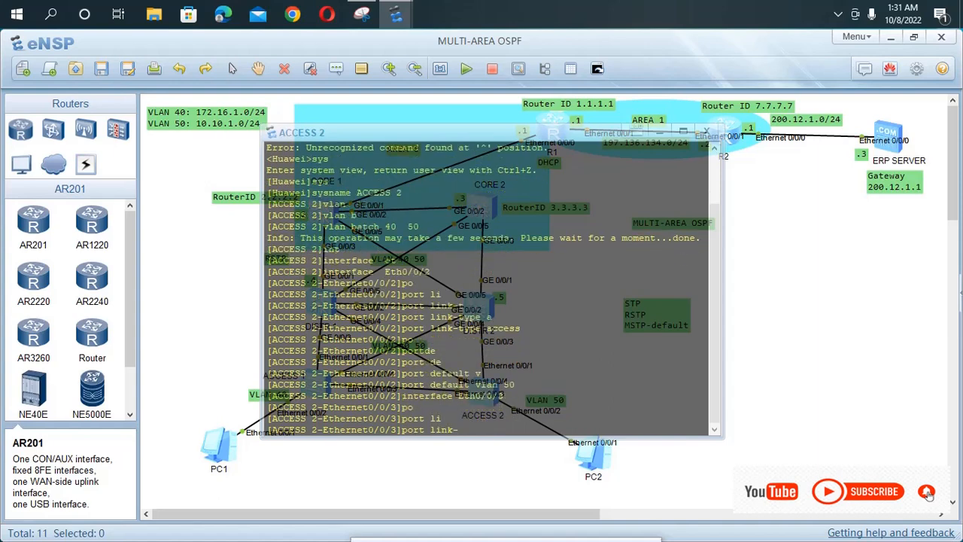
{"action": "type", "text": "t"}
{"action": "key", "text": "Tab"}
{"action": "type", "text": "t"}
{"action": "key", "text": "Tab"}
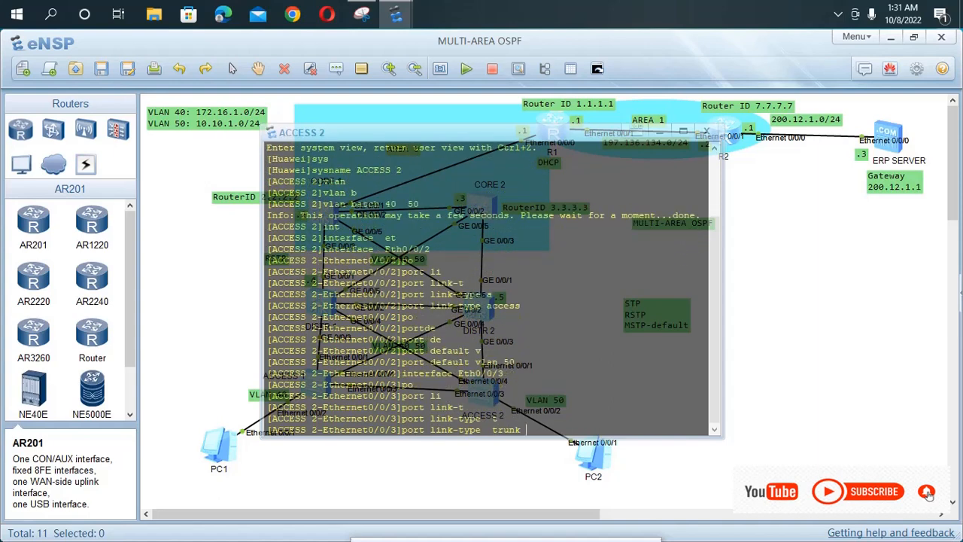
{"action": "key", "text": "Return"}
- Try to permit 40 and 50 on the Ethernet 0/0/3 trunk with "port trunk allow-pass 40 50"
{"action": "type", "text": "po"}
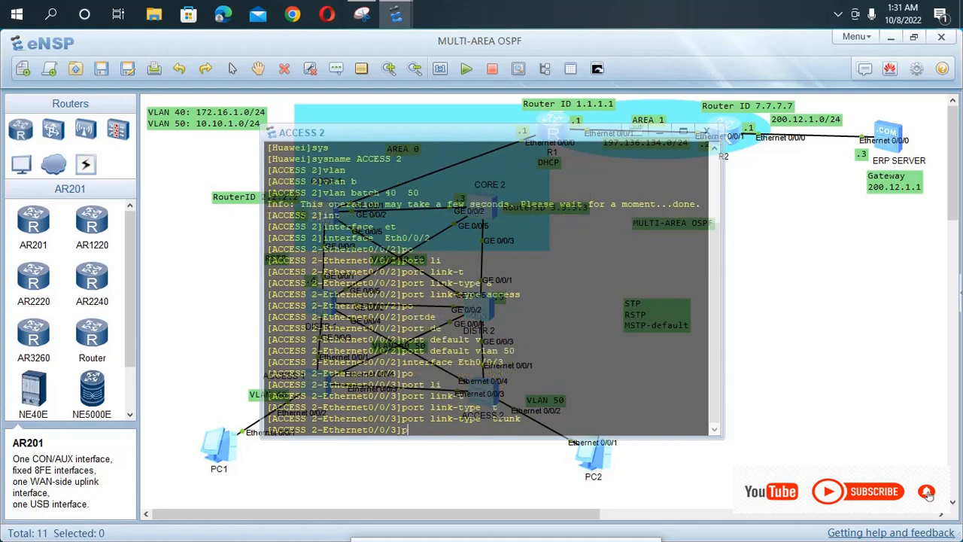
{"action": "key", "text": "Tab"}
{"action": "type", "text": "t"}
{"action": "key", "text": "Tab"}
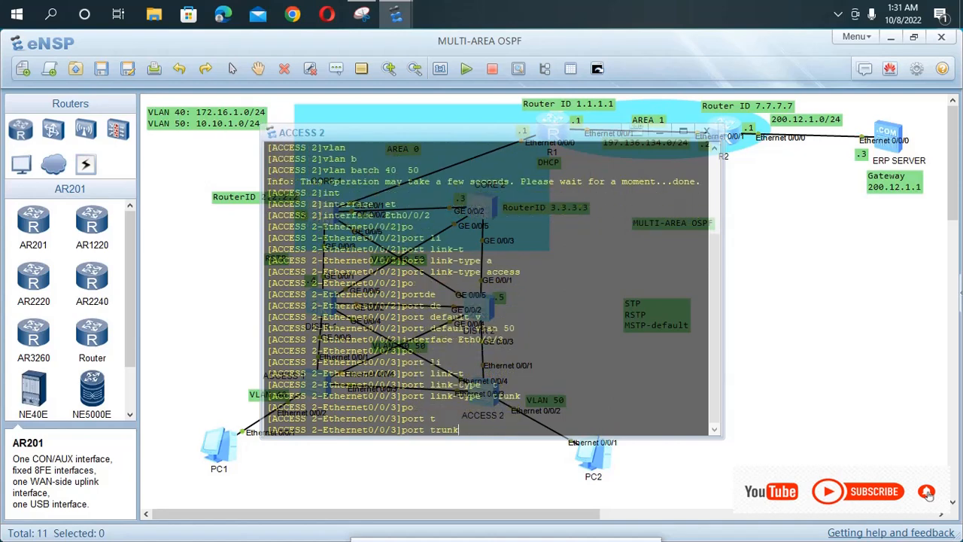
{"action": "type", "text": "a"}
{"action": "key", "text": "Tab"}
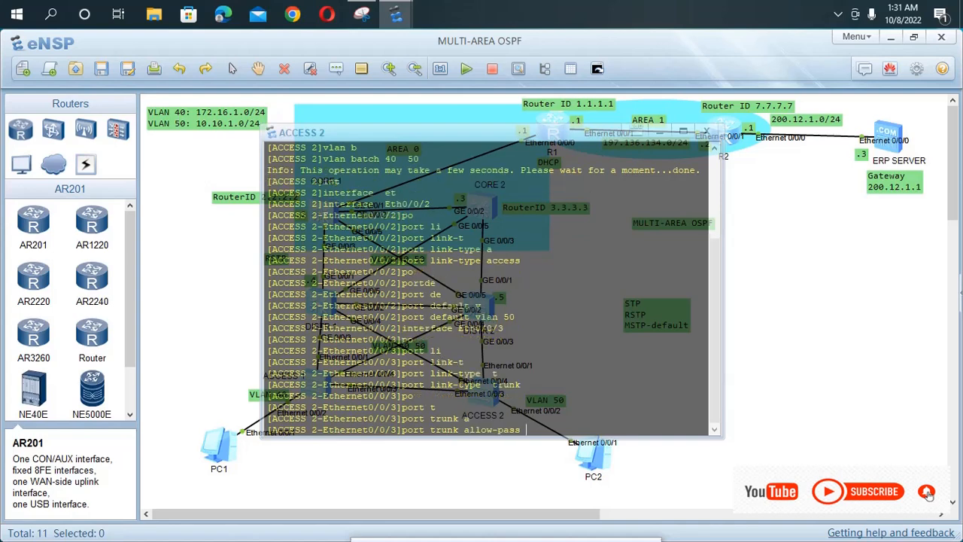
{"action": "type", "text": "40 50"}
{"action": "key", "text": "Return"}
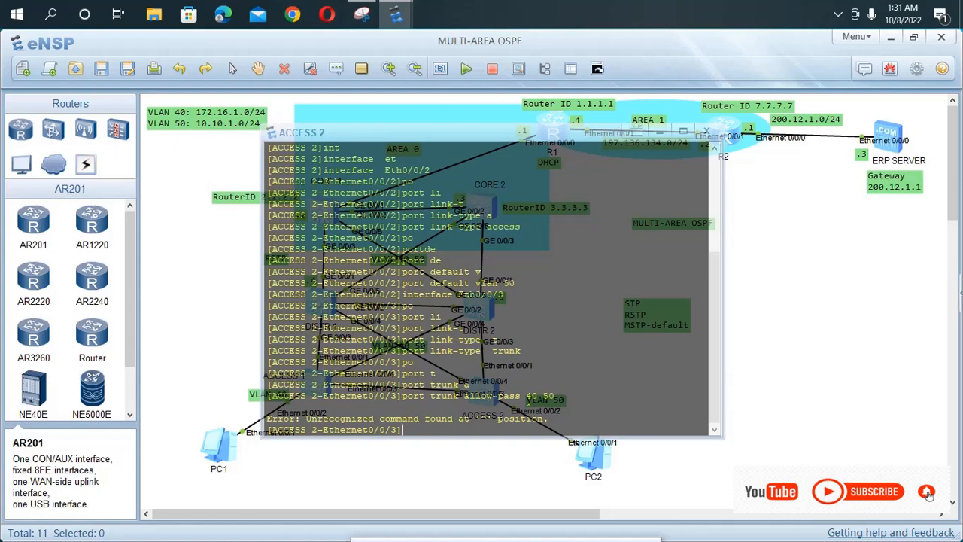
- Reapply the trunk link type on Ethernet 0/0/3 and retry "port trunk allow-pass 40 50"
{"action": "key", "text": "Up"}
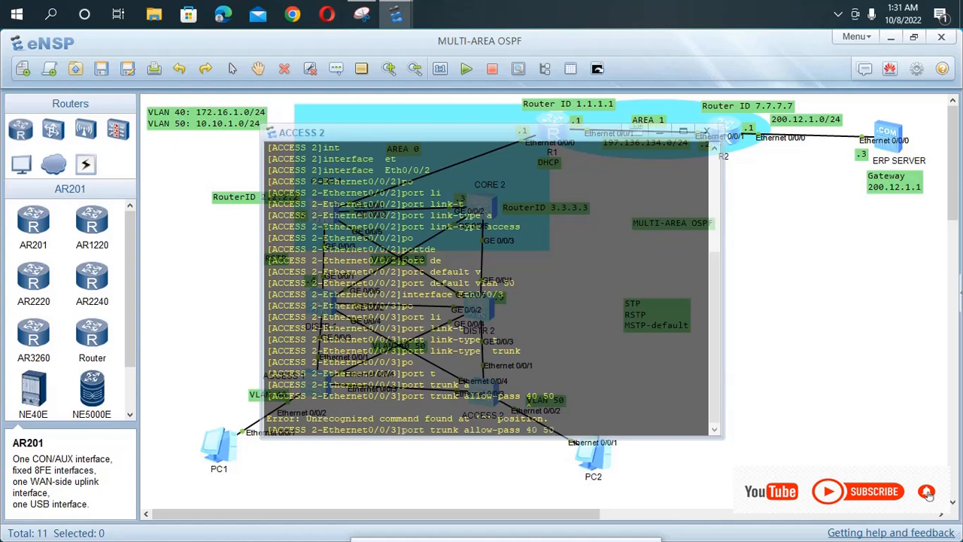
{"action": "key", "text": "Up"}
{"action": "key", "text": "Up"}
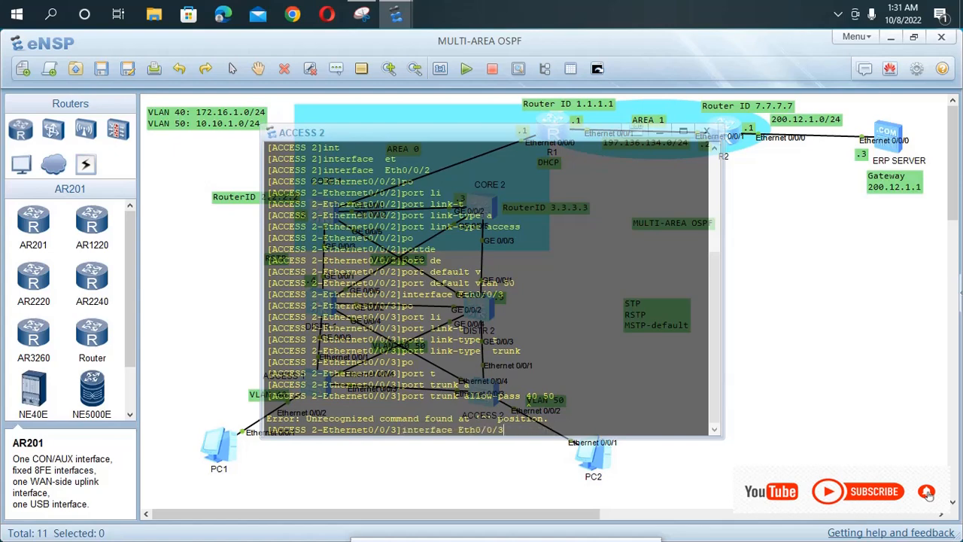
{"action": "key", "text": "Down"}
{"action": "key", "text": "Return"}
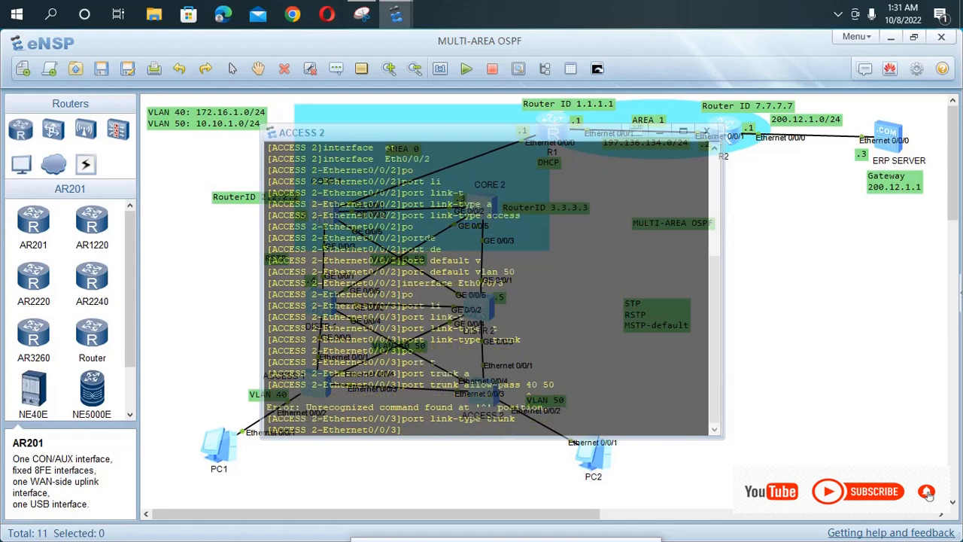
{"action": "key", "text": "Up"}
{"action": "key", "text": "Up"}
{"action": "key", "text": "Return"}
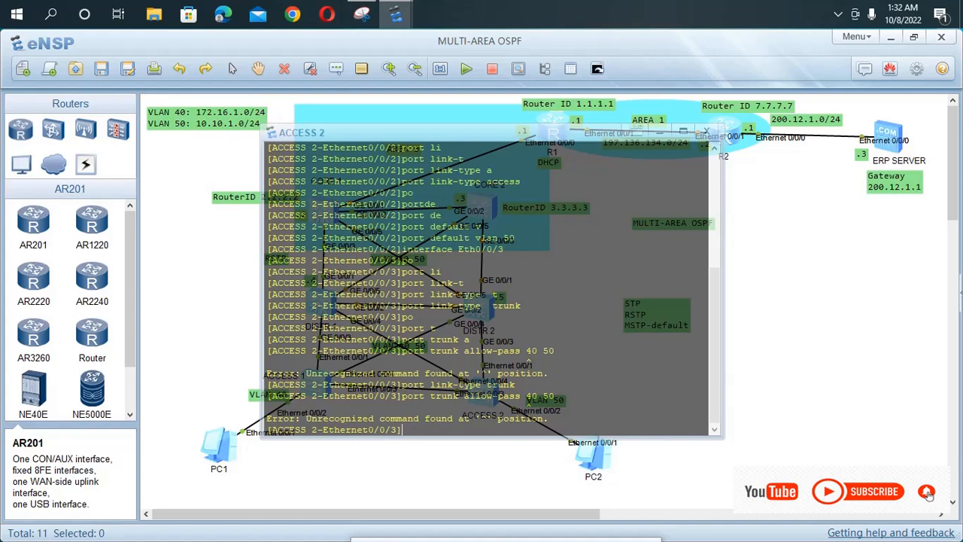
- Correct the allow-pass command with the vlan keyword to permit VLANs 40 and 50 on the Ethernet 0/0/3 trunk
{"action": "key", "text": "Up"}
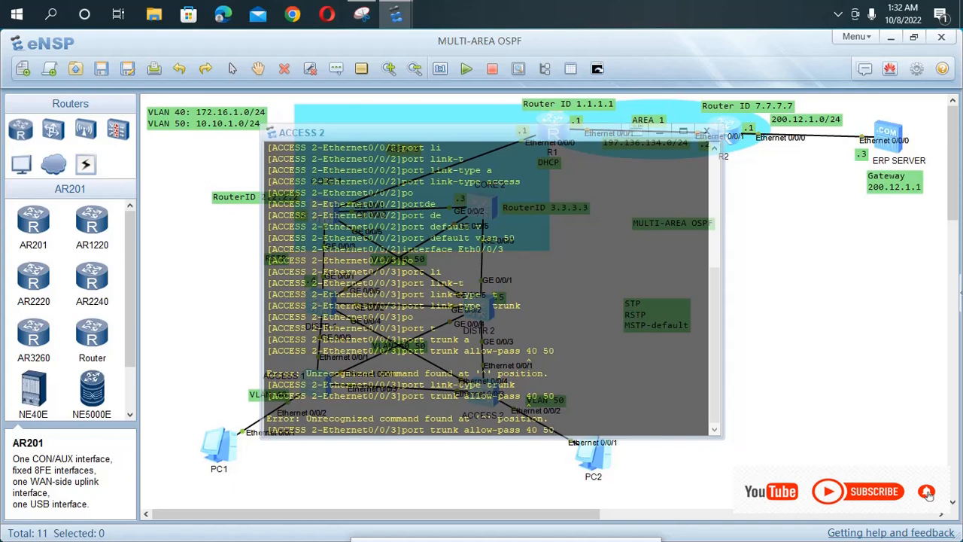
{"action": "key", "text": "Left"}
{"action": "key", "text": "Left"}
{"action": "key", "text": "Left"}
{"action": "key", "text": "Left"}
{"action": "key", "text": "Left"}
{"action": "key", "text": "Left"}
{"action": "type", "text": "vlan"}
{"action": "key", "text": "Return"}
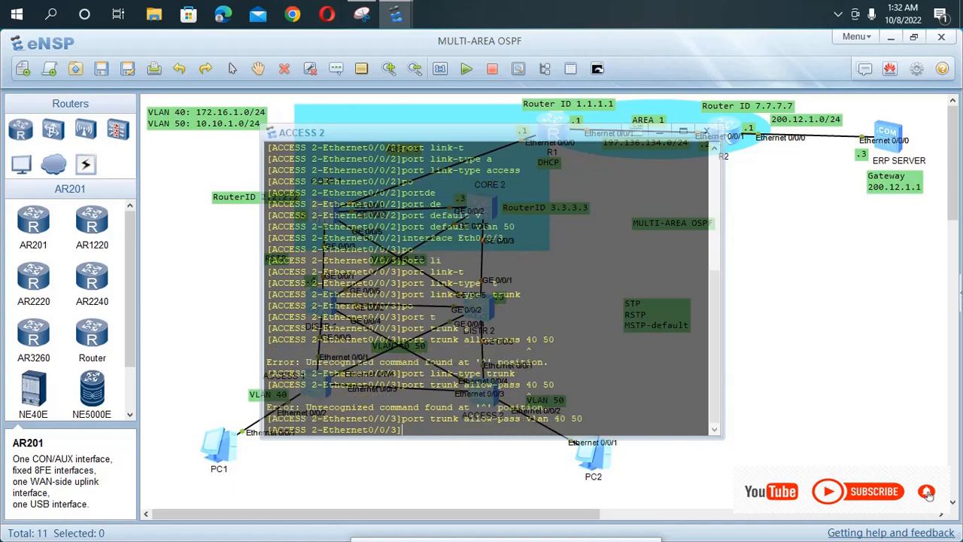
- Switch to interface Ethernet 0/0/1 on ACCESS 2 and set its port link type to trunk
{"action": "key", "text": "Up"}
{"action": "key", "text": "Up"}
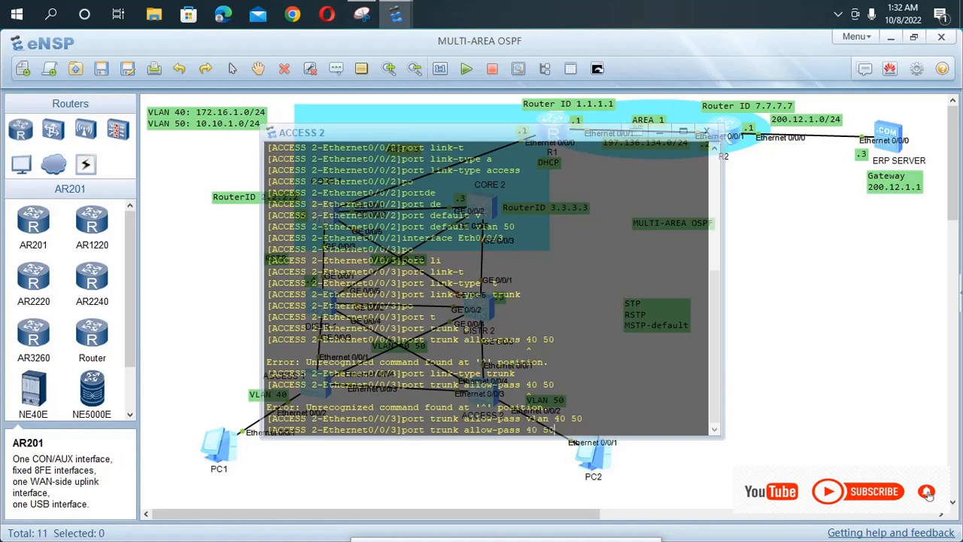
{"action": "key", "text": "Up"}
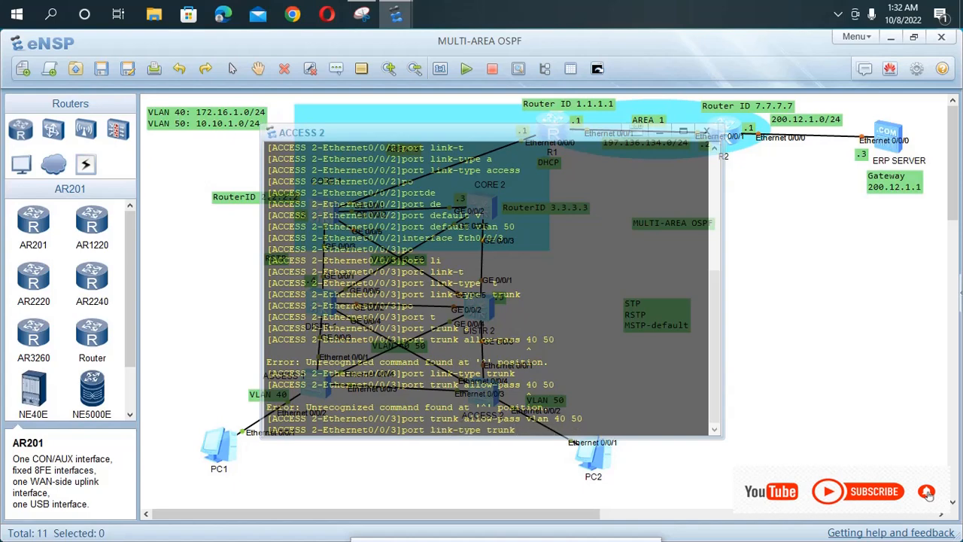
{"action": "key", "text": "Up"}
{"action": "key", "text": "BackSpace"}
{"action": "type", "text": "1"}
{"action": "key", "text": "Return"}
{"action": "key", "text": "Up"}
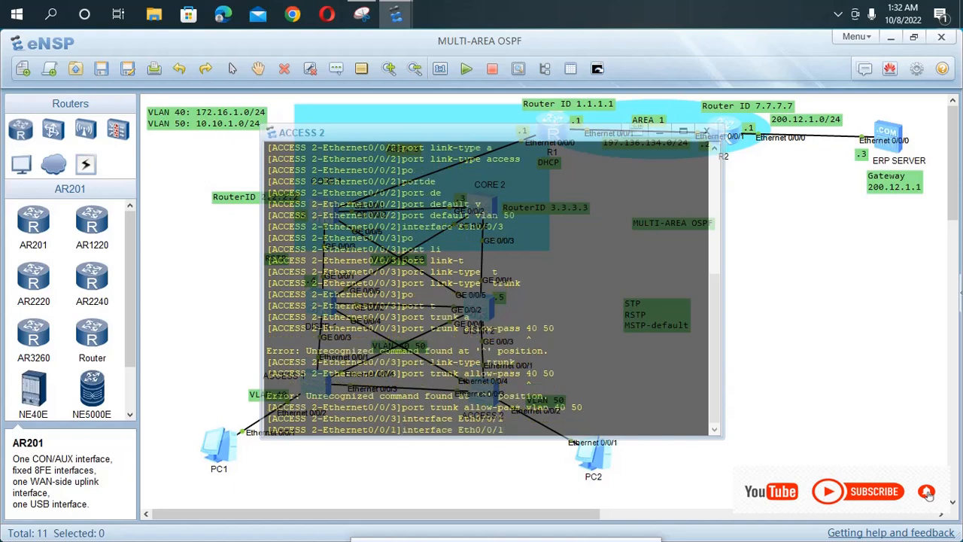
{"action": "key", "text": "Up"}
{"action": "key", "text": "Up"}
{"action": "key", "text": "Up"}
{"action": "key", "text": "Return"}
- Allow VLANs 40 and 50 to pass on the Ethernet 0/0/1 trunk
{"action": "key", "text": "Up"}
{"action": "key", "text": "Up"}
{"action": "key", "text": "Up"}
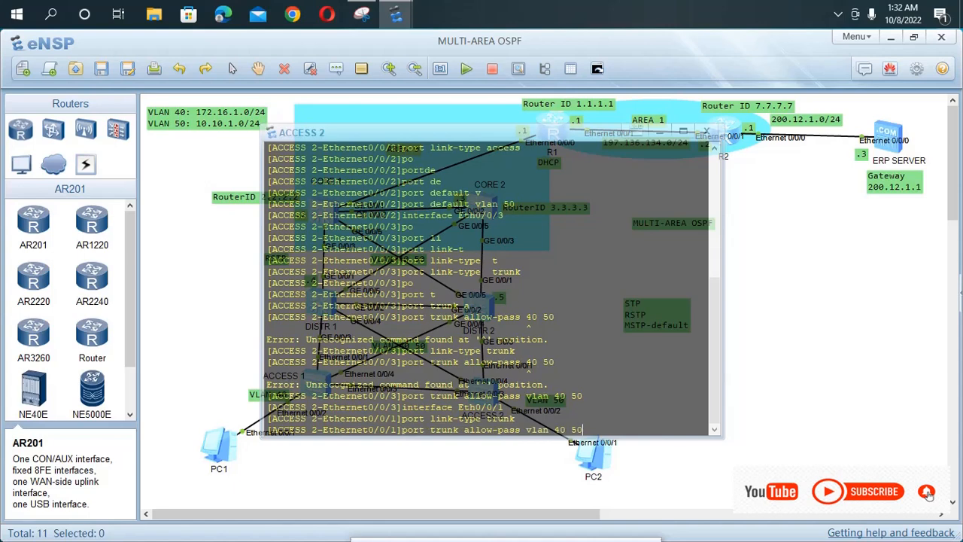
{"action": "key", "text": "Up"}
{"action": "key", "text": "Down"}
{"action": "key", "text": "Return"}
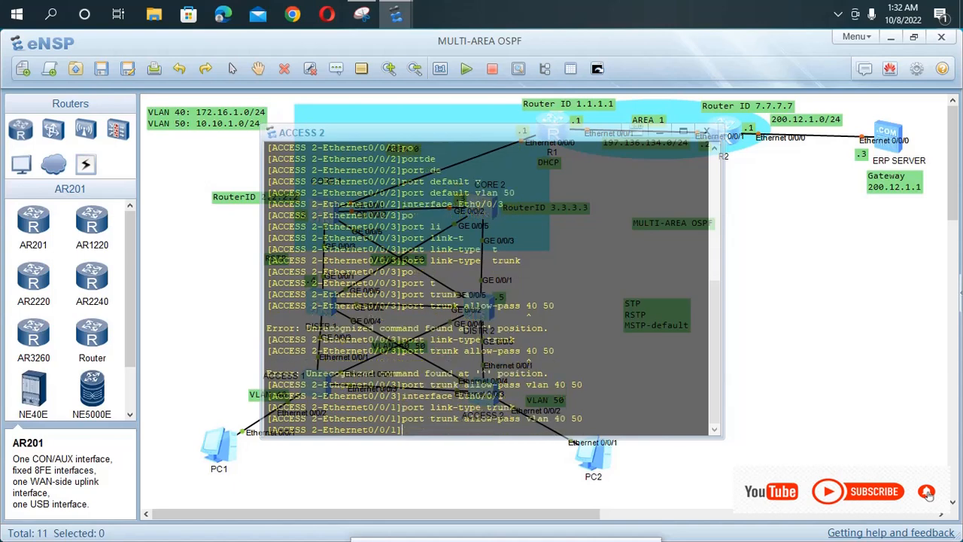
- Switch to interface Ethernet 0/0/4 on ACCESS 2 and set its port link type to trunk
{"action": "key", "text": "Up"}
{"action": "key", "text": "Up"}
{"action": "key", "text": "Up"}
{"action": "key", "text": "BackSpace"}
{"action": "type", "text": "4"}
{"action": "key", "text": "Return"}
{"action": "key", "text": "Up"}
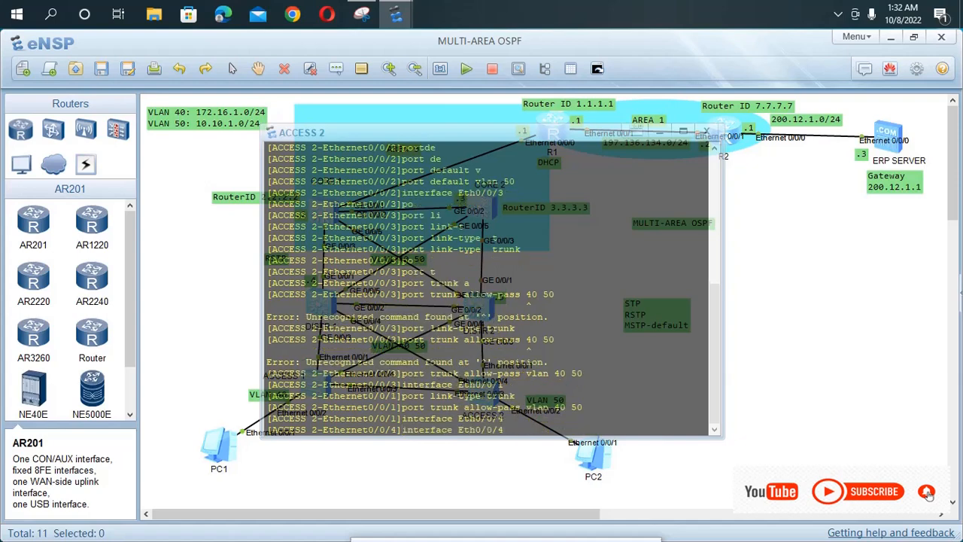
{"action": "key", "text": "Up"}
{"action": "key", "text": "Up"}
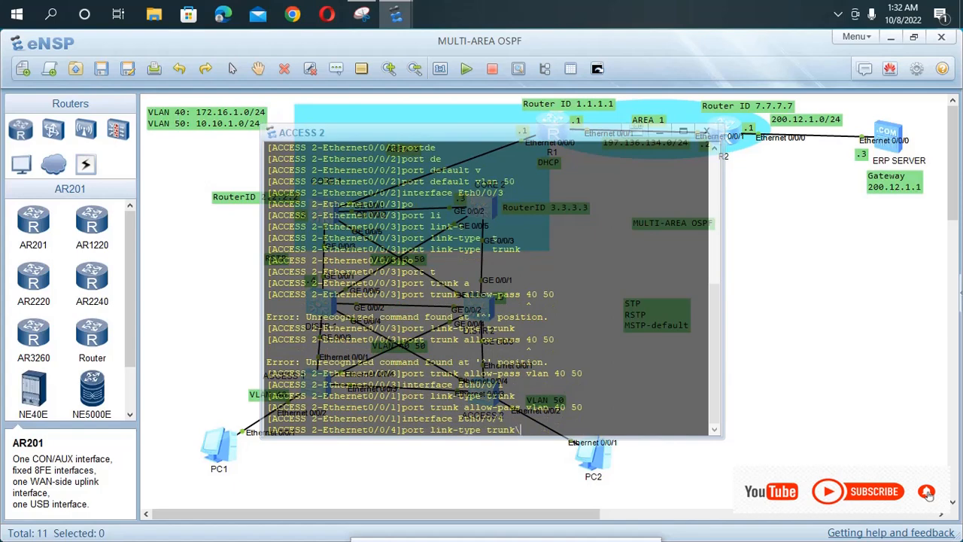
{"action": "key", "text": "Return"}
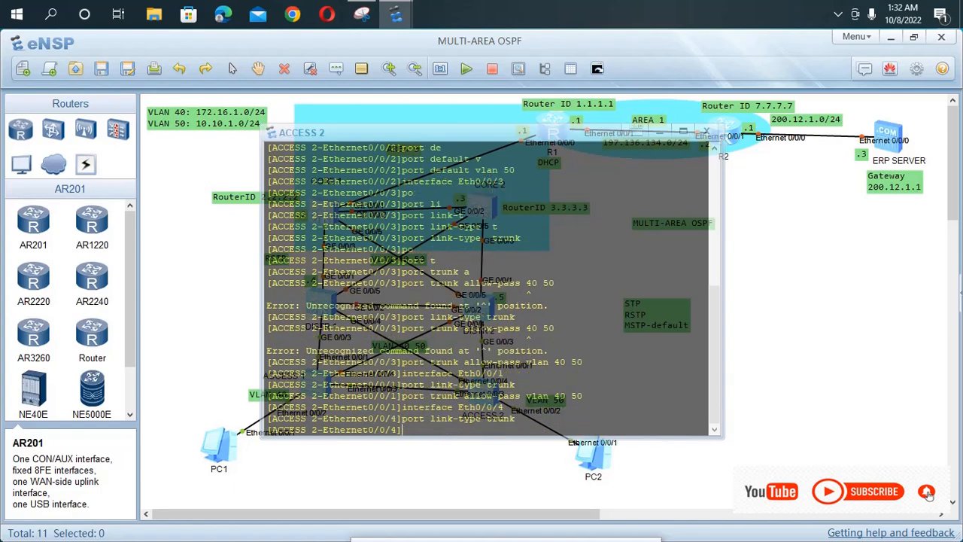
- Allow VLANs 40 and 50 to pass on the Ethernet 0/0/4 trunk and return to the system view
{"action": "key", "text": "Up"}
{"action": "key", "text": "Up"}
{"action": "key", "text": "Up"}
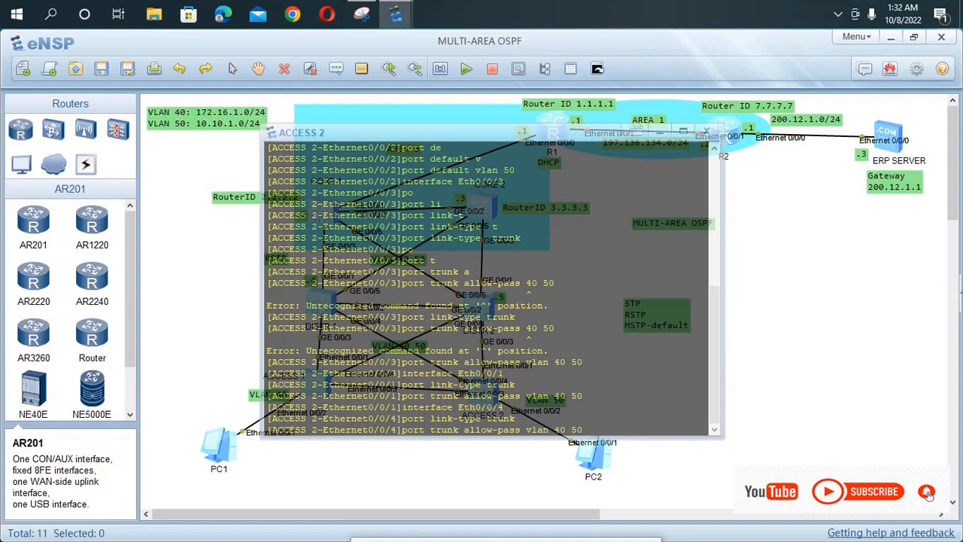
{"action": "key", "text": "Return"}
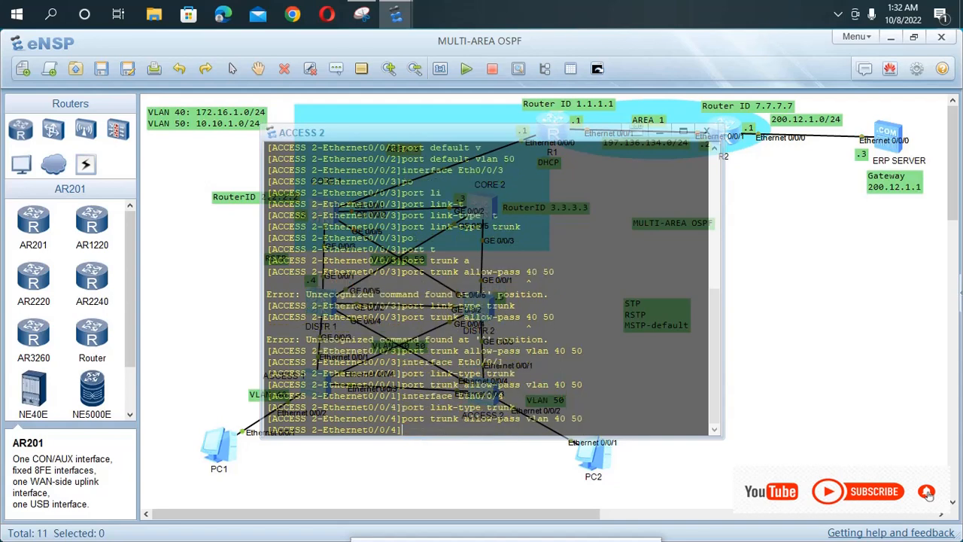
{"action": "type", "text": "qu"}
{"action": "key", "text": "Return"}
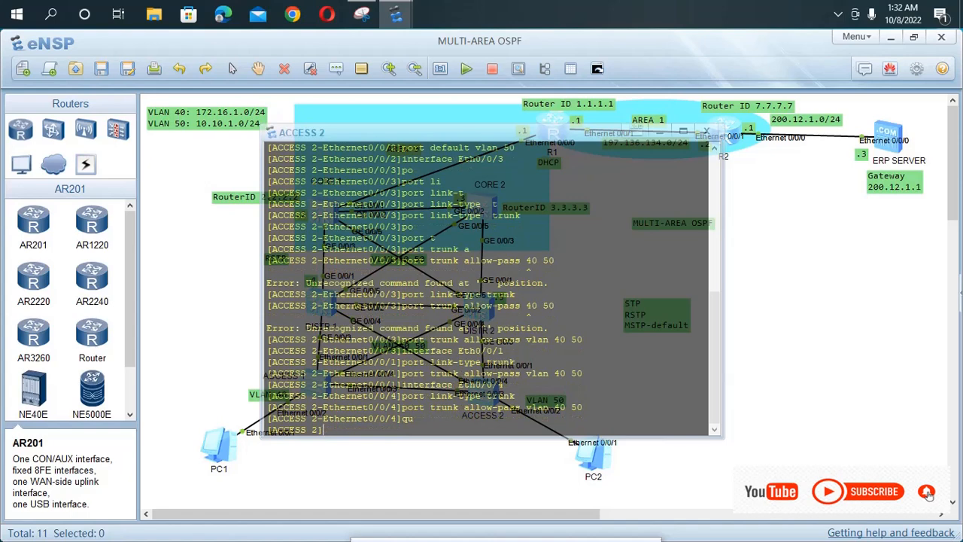
- Set the spanning tree mode on ACCESS 2 to RSTP
{"action": "type", "text": "st"}
{"action": "key", "text": "Return"}
{"action": "type", "text": "stp"}
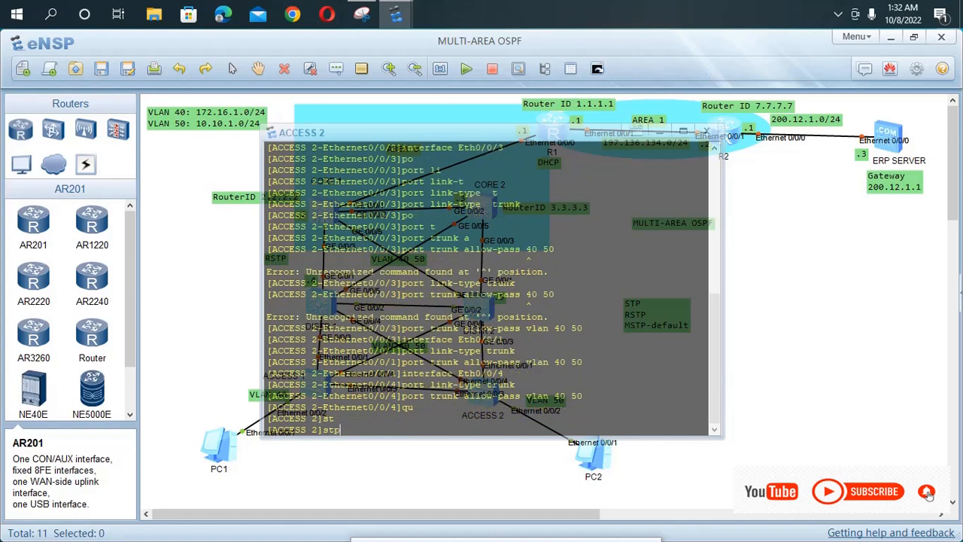
{"action": "type", "text": " m"}
{"action": "key", "text": "Tab"}
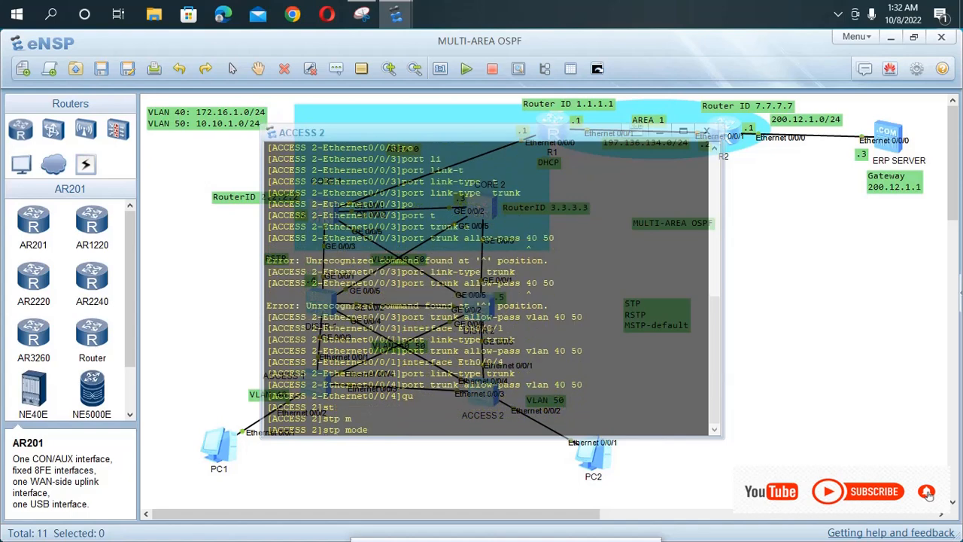
{"action": "type", "text": "r"}
{"action": "key", "text": "Tab"}
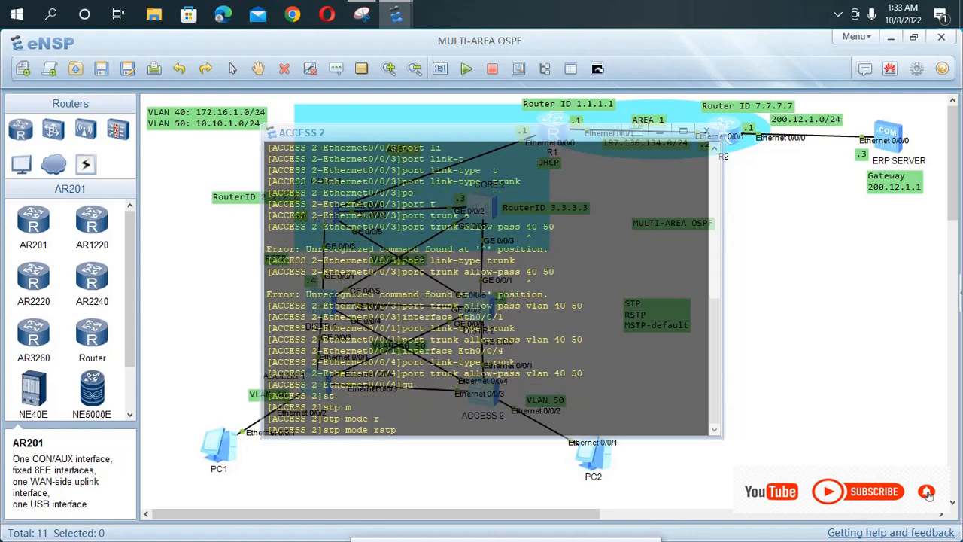
{"action": "key", "text": "Return"}
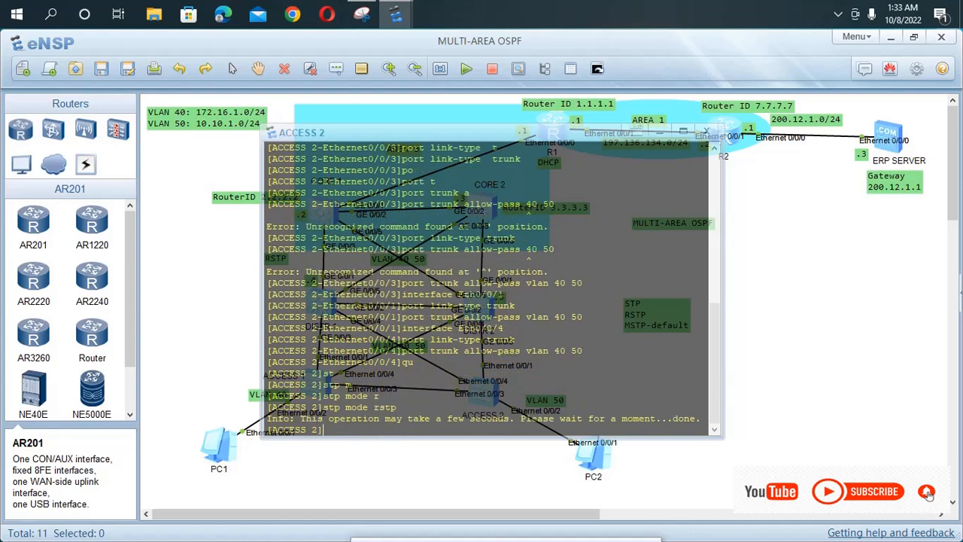
- Return to the user view, save the ACCESS 2 configuration to the device, and save the topology
{"action": "key", "text": "ctrl+z"}
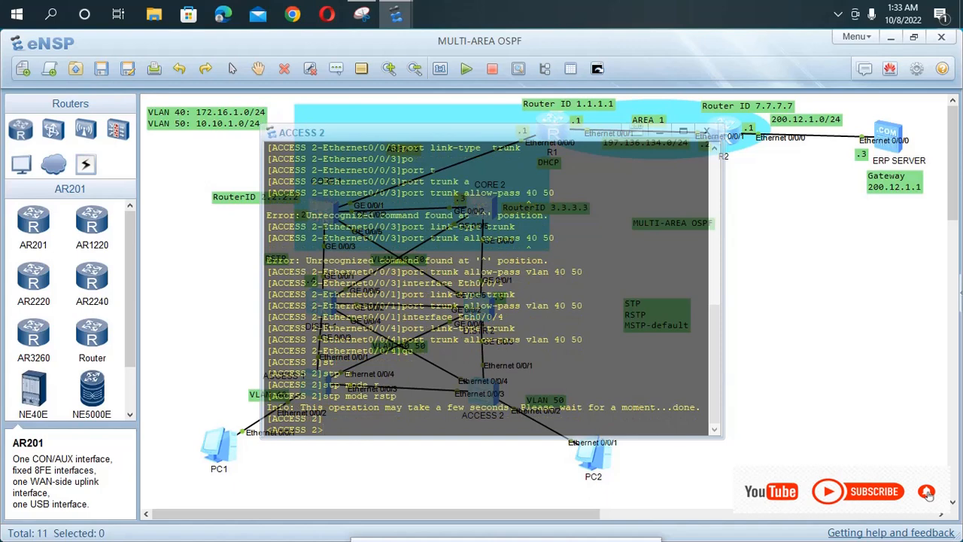
{"action": "type", "text": "sav"}
{"action": "key", "text": "Tab"}
{"action": "key", "text": "Return"}
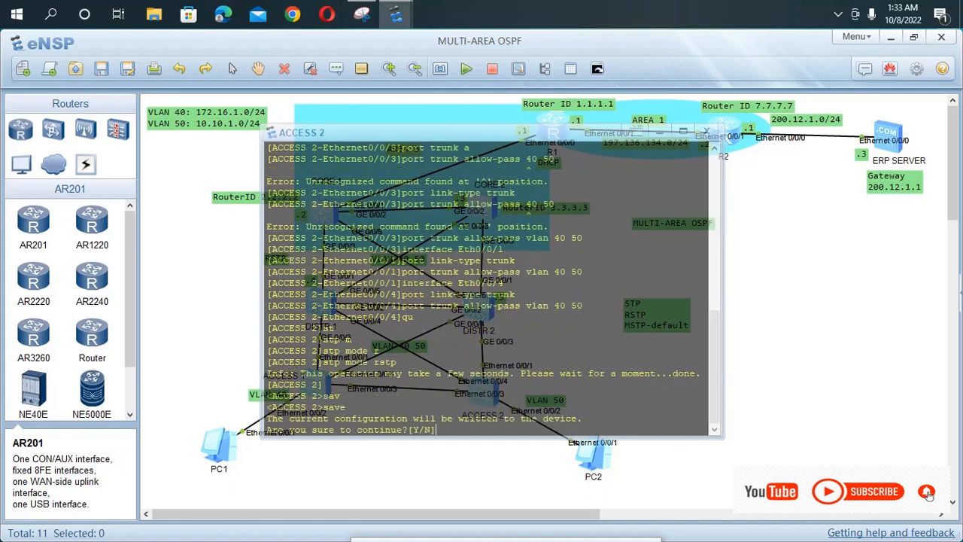
{"action": "type", "text": "y"}
{"action": "key", "text": "Return"}
{"action": "key", "text": "Return"}
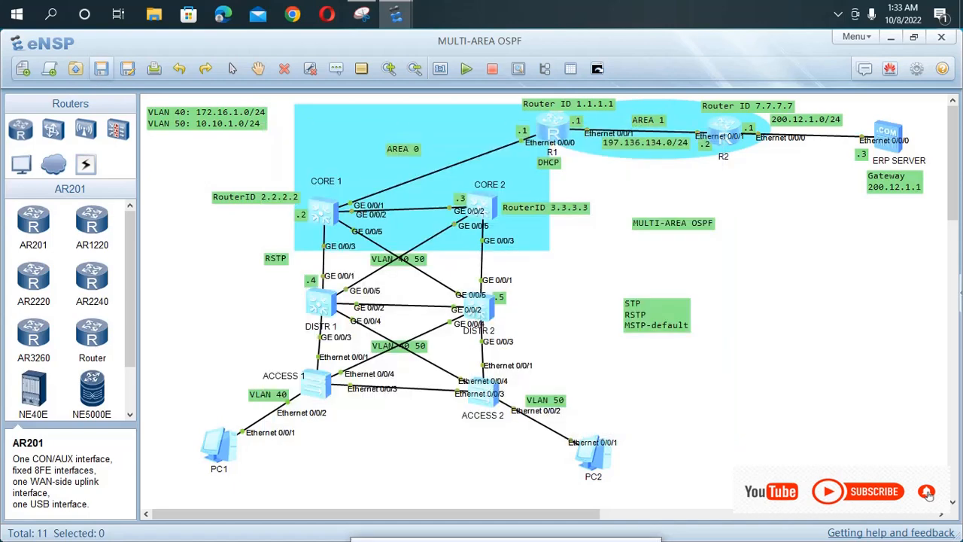
{"action": "left_click", "coordinate": [100, 69]}
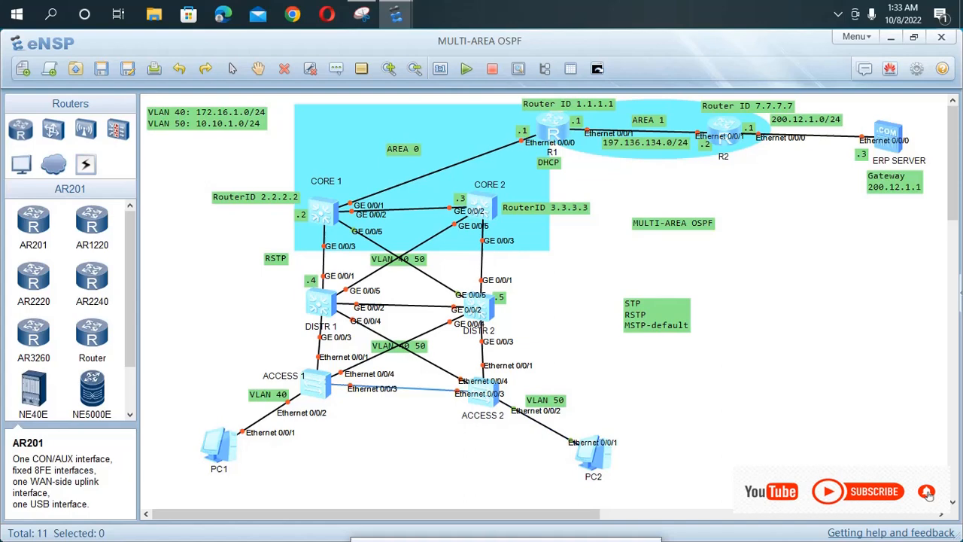
- Open the DISTR 1 console, turn off the terminal monitor with "u t m", and enter the system view
{"action": "double_click", "coordinate": [321, 303]}
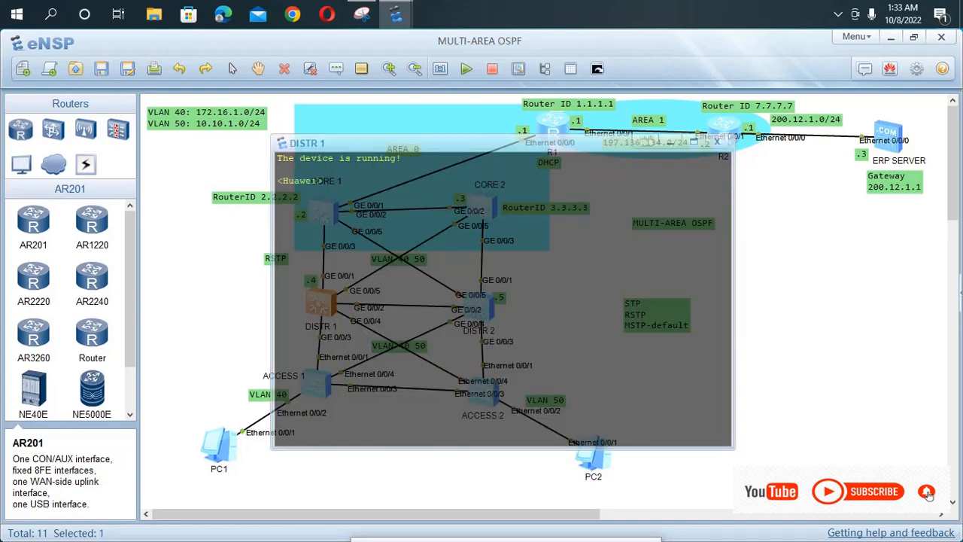
{"action": "type", "text": "u t m"}
{"action": "key", "text": "Return"}
{"action": "type", "text": "sys"}
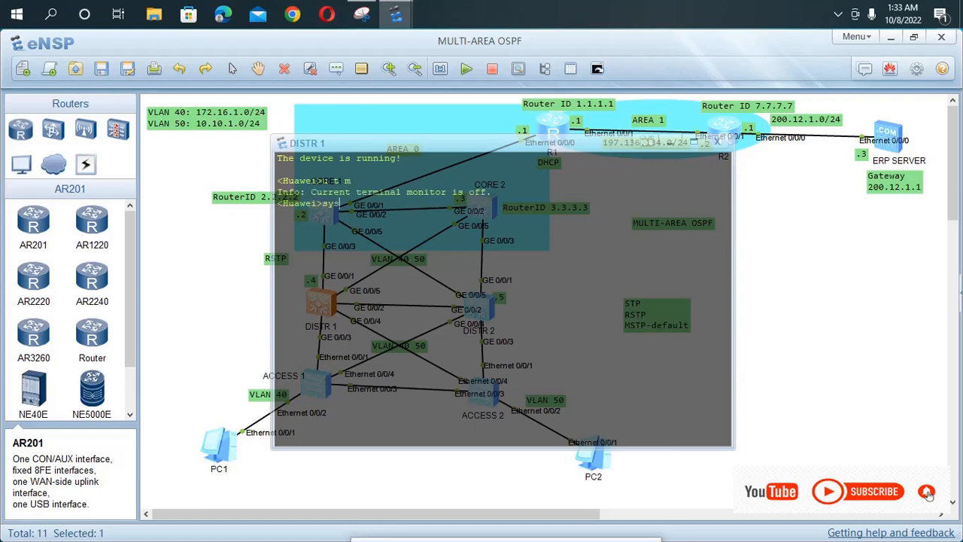
{"action": "key", "text": "Return"}
- Set the switch's system name to DISTR 1 and return to the topology
{"action": "type", "text": "sys"}
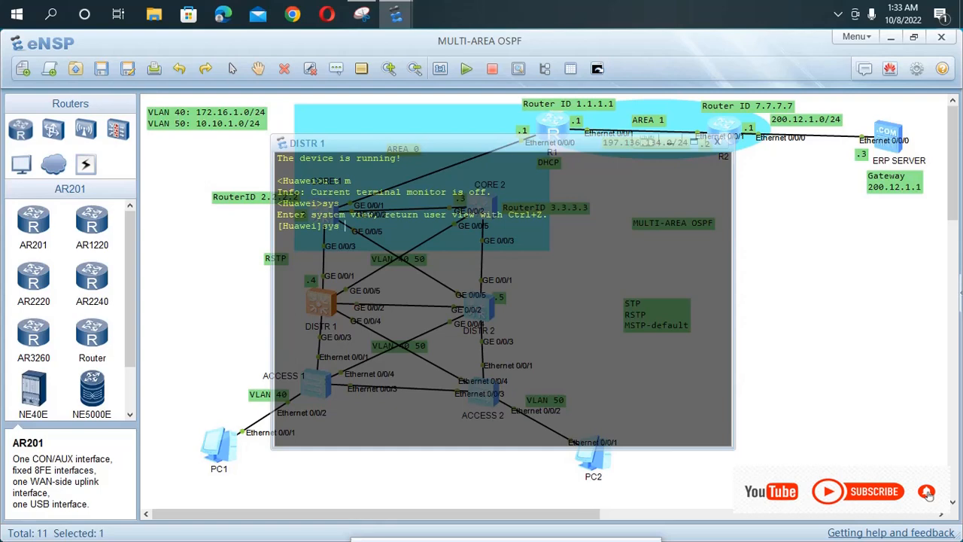
{"action": "key", "text": "Tab"}
{"action": "type", "text": "DISTR"}
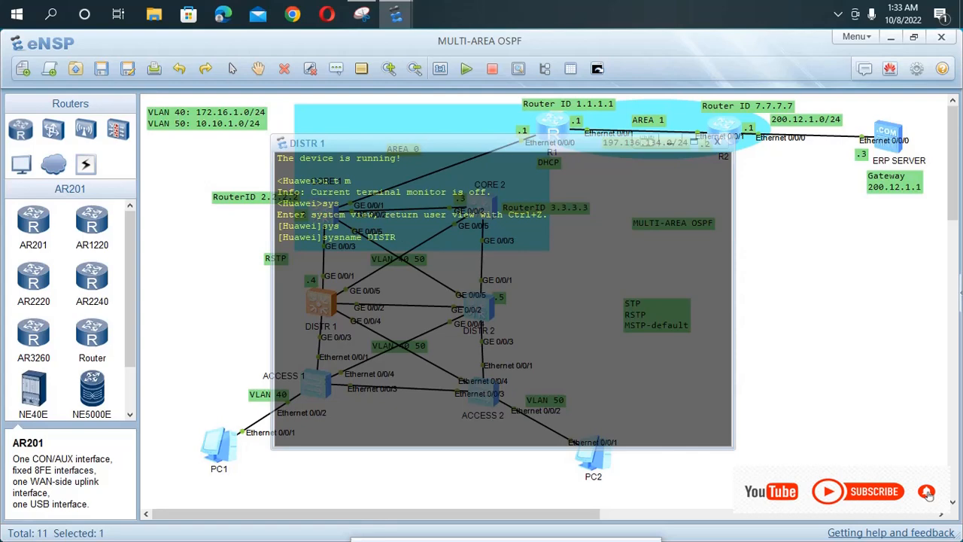
{"action": "type", "text": " 1"}
{"action": "key", "text": "Return"}
{"action": "left_click", "coordinate": [197, 301]}
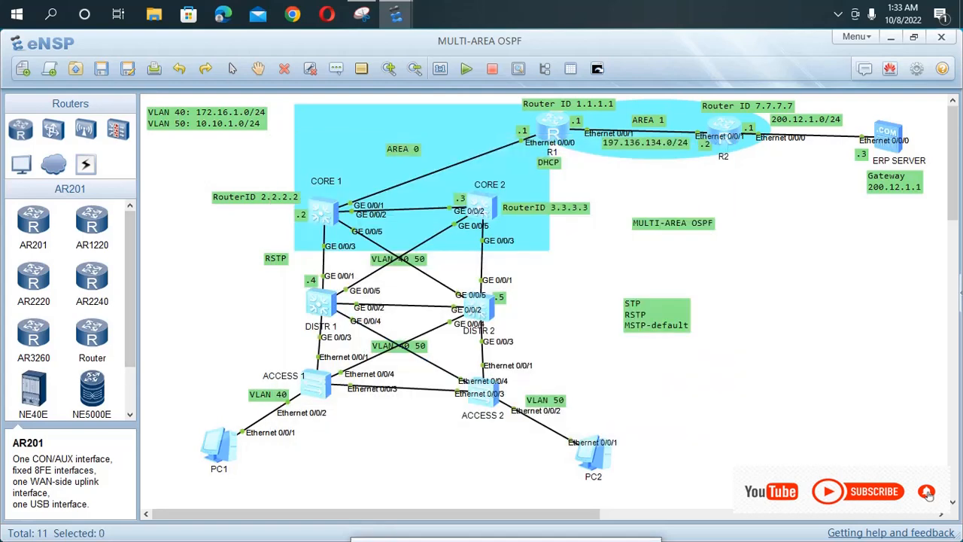
- Shift the DISTR 1 switch slightly upward in the topology and reopen its console
{"action": "left_click_drag", "start_coordinate": [320, 301], "coordinate": [319, 292]}
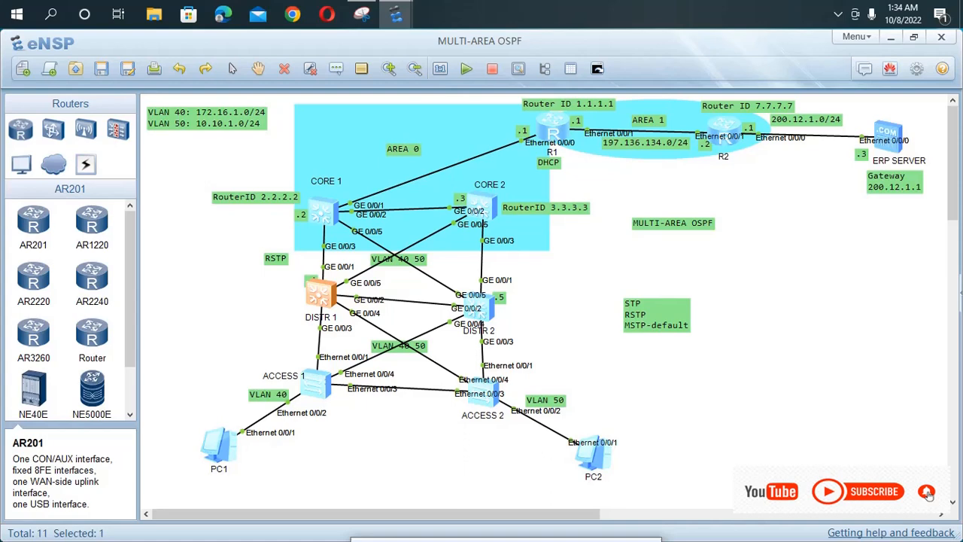
{"action": "double_click", "coordinate": [321, 294]}
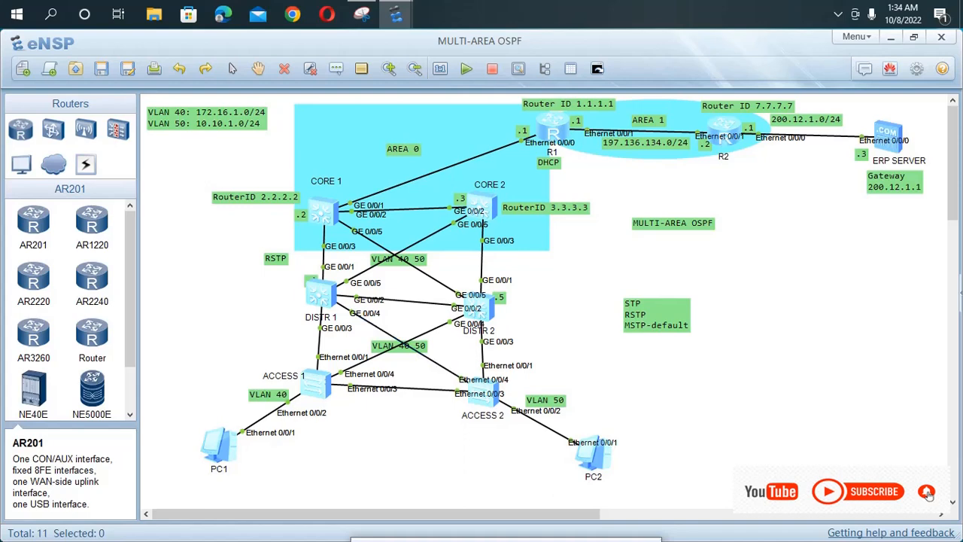
{"action": "double_click", "coordinate": [321, 294]}
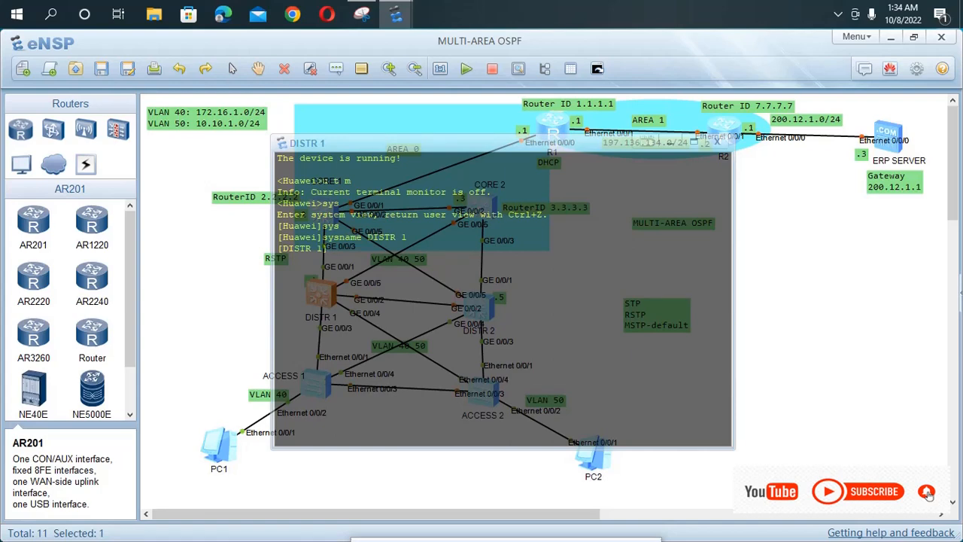
- Create VLANs 40 and 50 on DISTR 1 with a single vlan batch command
{"action": "type", "text": "vlan b"}
{"action": "key", "text": "Tab"}
{"action": "type", "text": "40 50"}
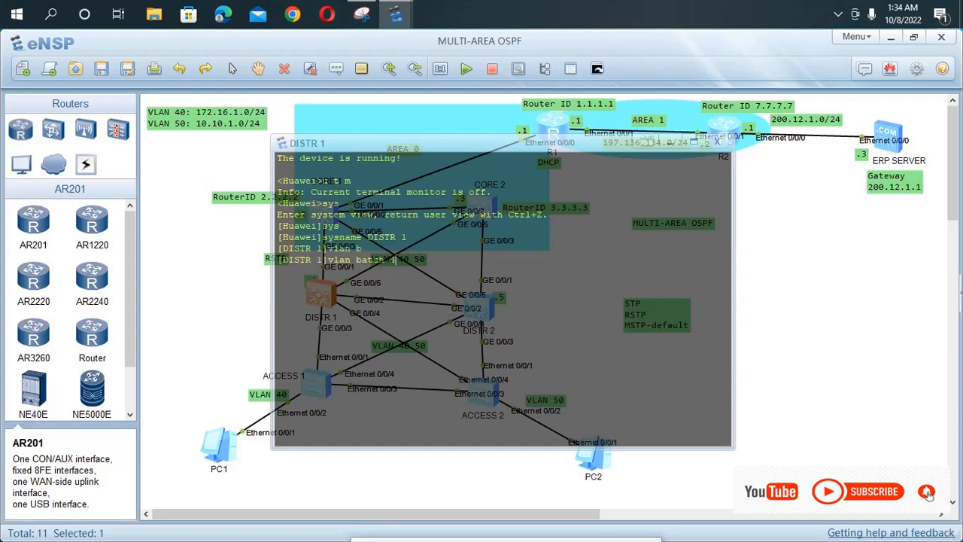
{"action": "key", "text": "Return"}
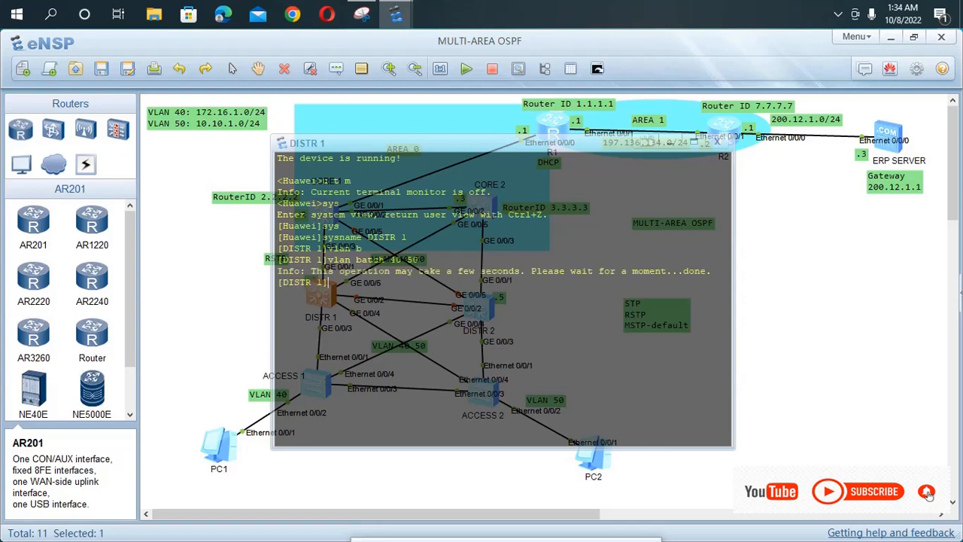
- Enter interface g0/0/1 on DISTR 1 and set its port link type to trunk
{"action": "type", "text": "int"}
{"action": "key", "text": "Tab"}
{"action": "type", "text": "g0/0/1"}
{"action": "key", "text": "Return"}
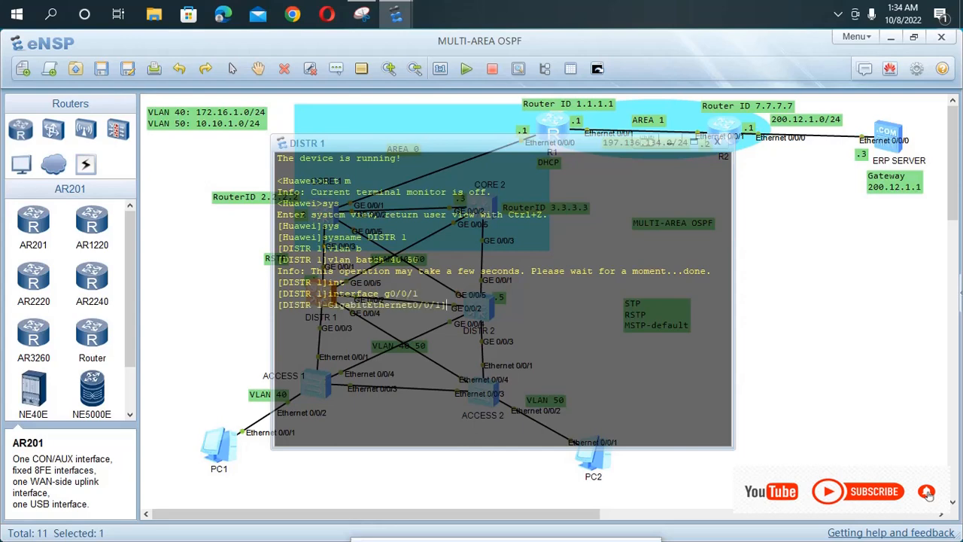
{"action": "type", "text": "po"}
{"action": "key", "text": "Tab"}
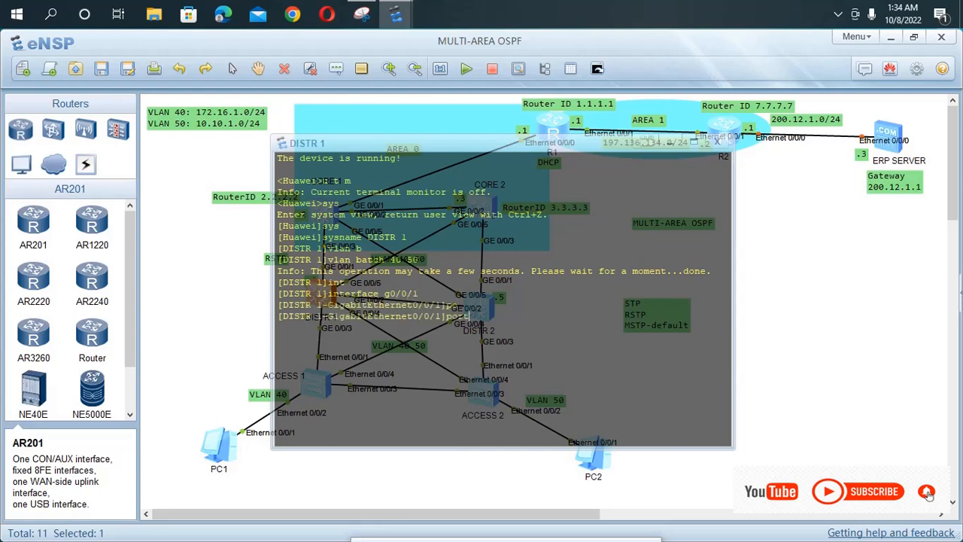
{"action": "type", "text": "li"}
{"action": "key", "text": "Tab"}
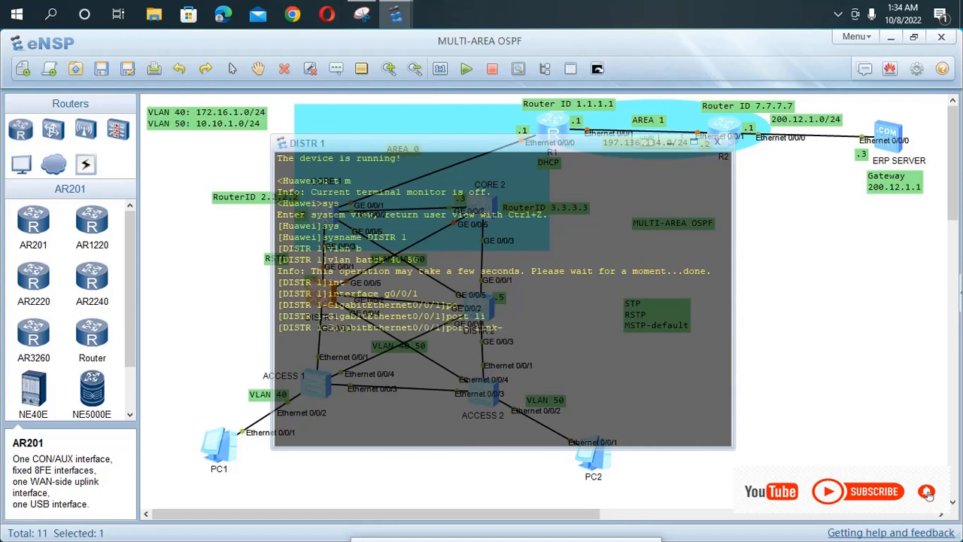
{"action": "type", "text": "t"}
{"action": "key", "text": "Tab"}
{"action": "type", "text": "t"}
{"action": "key", "text": "Tab"}
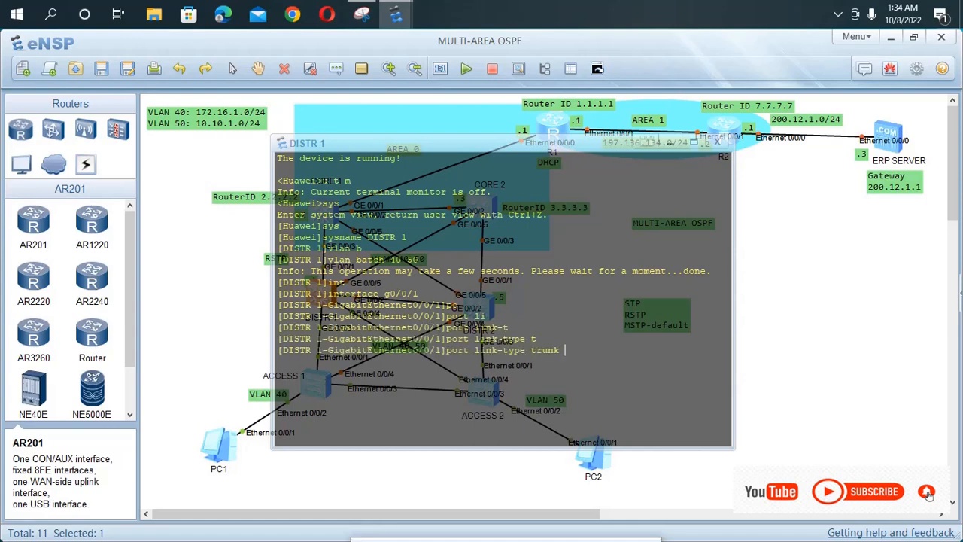
{"action": "key", "text": "Return"}
- Allow VLANs 40 and 50 to pass on the g0/0/1 trunk of DISTR 1
{"action": "type", "text": "po"}
{"action": "key", "text": "Tab"}
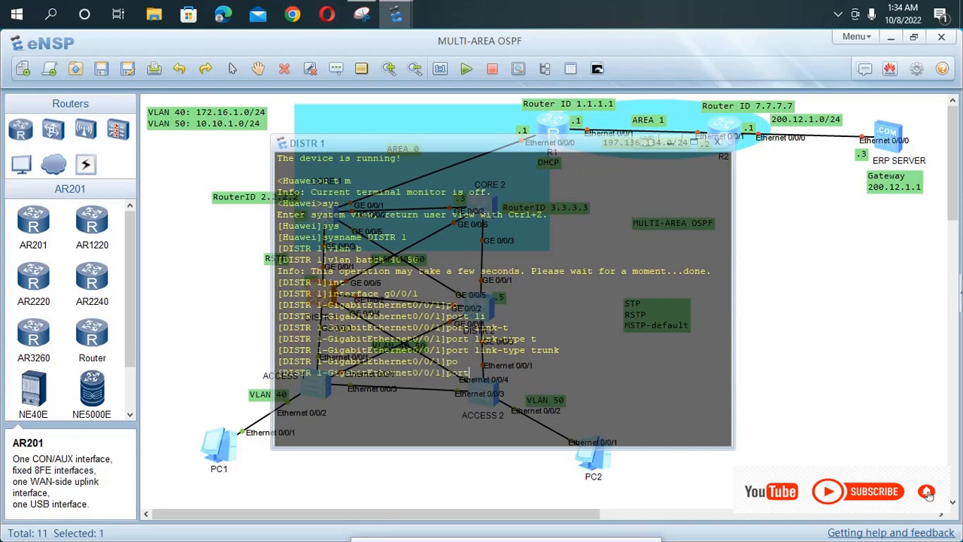
{"action": "type", "text": "t"}
{"action": "key", "text": "Tab"}
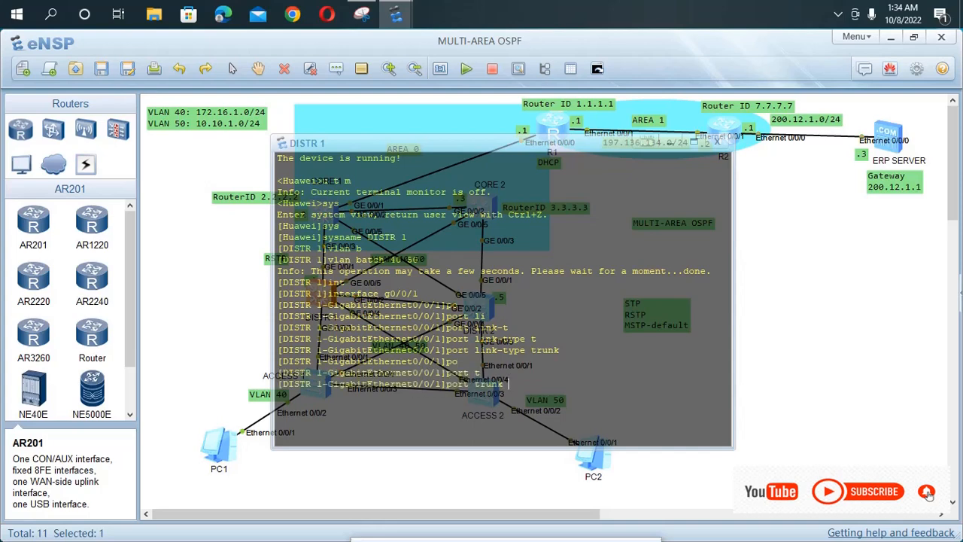
{"action": "type", "text": "a"}
{"action": "key", "text": "Tab"}
{"action": "type", "text": "v"}
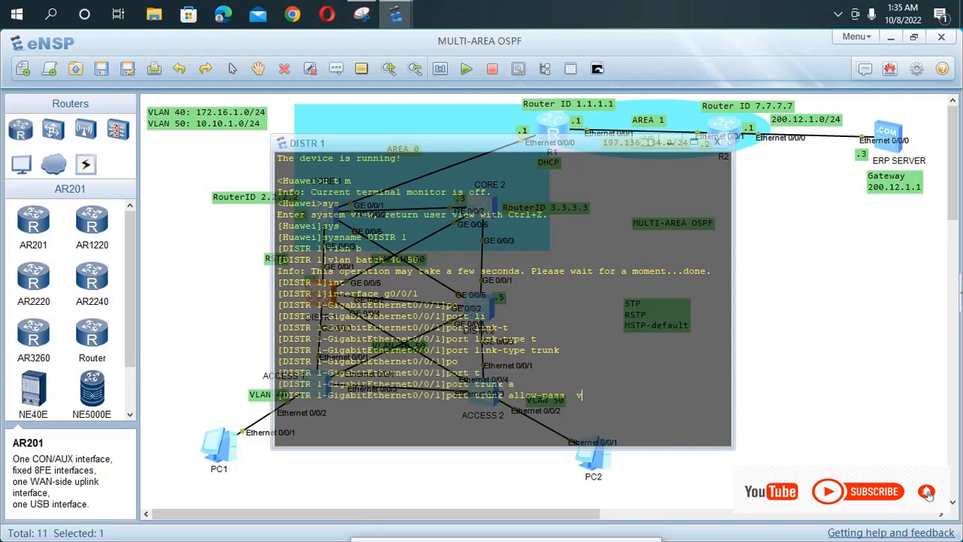
{"action": "key", "text": "Tab"}
{"action": "type", "text": "40 n5"}
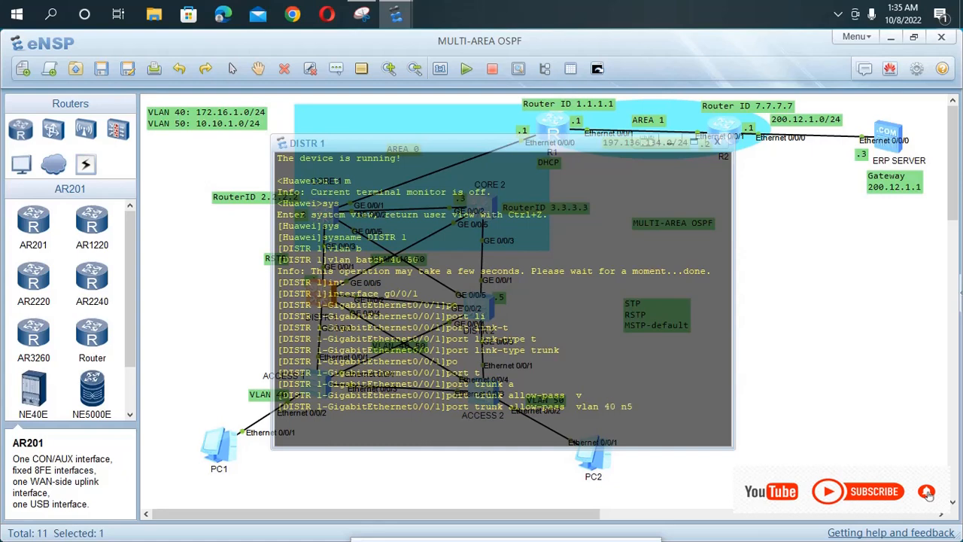
{"action": "key", "text": "BackSpace"}
{"action": "key", "text": "BackSpace"}
{"action": "type", "text": "50"}
{"action": "key", "text": "Return"}
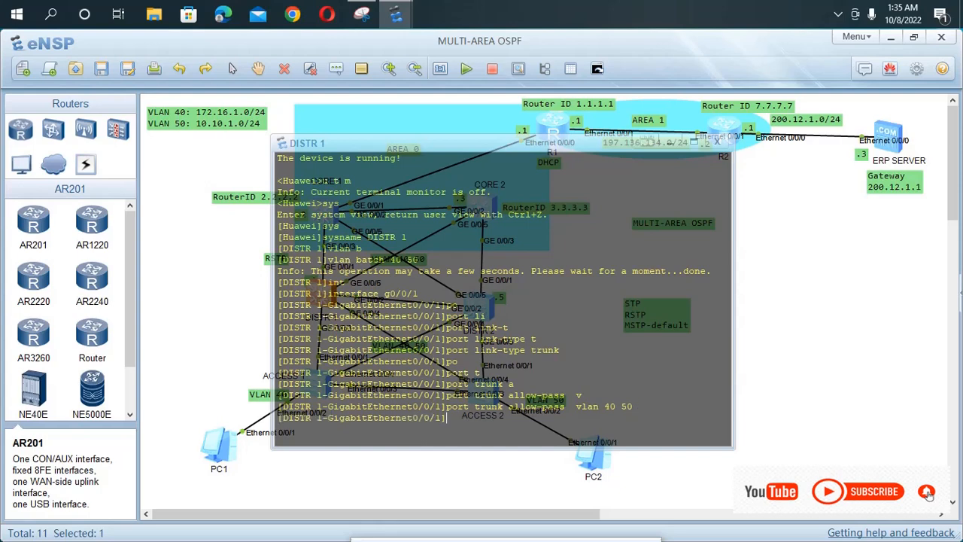
- Switch to interface g0/0/2 on DISTR 1 and set its port link type to trunk
{"action": "type", "text": "port link-type trunk"}
{"action": "key", "text": "Up"}
{"action": "key", "text": "Up"}
{"action": "key", "text": "Down"}
{"action": "key", "text": "BackSpace"}
{"action": "type", "text": "2"}
{"action": "key", "text": "Return"}
{"action": "key", "text": "Up"}
{"action": "key", "text": "Up"}
{"action": "key", "text": "Up"}
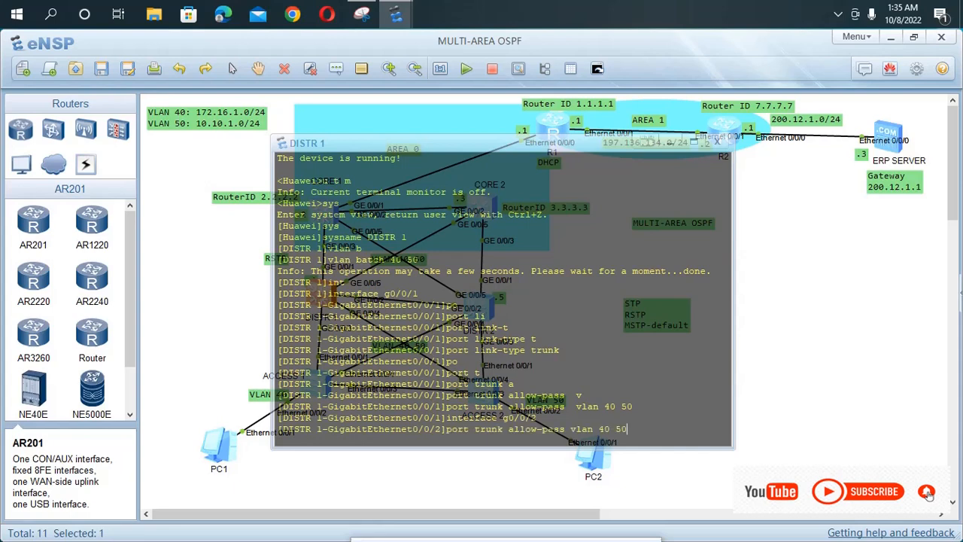
{"action": "key", "text": "Return"}
- Allow VLANs 40 and 50 to pass on the g0/0/2 trunk of DISTR 1
{"action": "key", "text": "Up"}
{"action": "key", "text": "Up"}
{"action": "key", "text": "Up"}
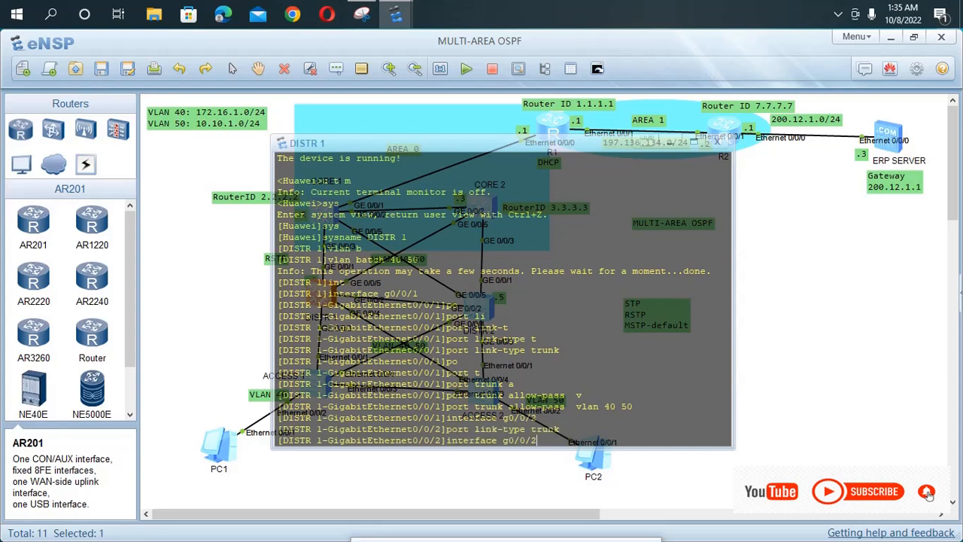
{"action": "key", "text": "Return"}
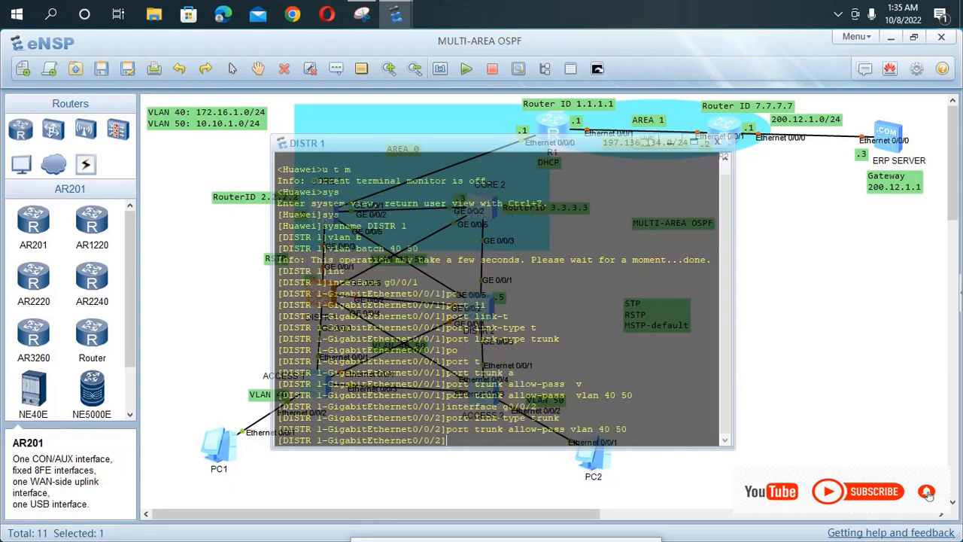
- Switch to interface g0/0/3 on DISTR 1 and set its port link type to trunk
{"action": "key", "text": "Up"}
{"action": "key", "text": "Up"}
{"action": "key", "text": "Up"}
{"action": "key", "text": "BackSpace"}
{"action": "type", "text": "3"}
{"action": "key", "text": "Return"}
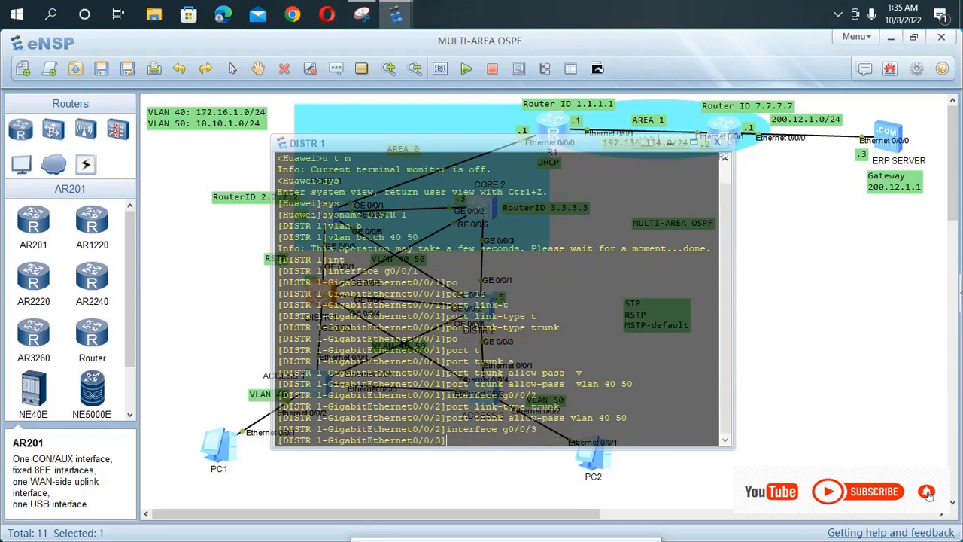
{"action": "key", "text": "Up"}
{"action": "key", "text": "Up"}
{"action": "key", "text": "Up"}
{"action": "key", "text": "Return"}
- Allow VLANs 40 and 50 to pass on the g0/0/3 trunk of DISTR 1
{"action": "key", "text": "Up"}
{"action": "key", "text": "Up"}
{"action": "key", "text": "Up"}
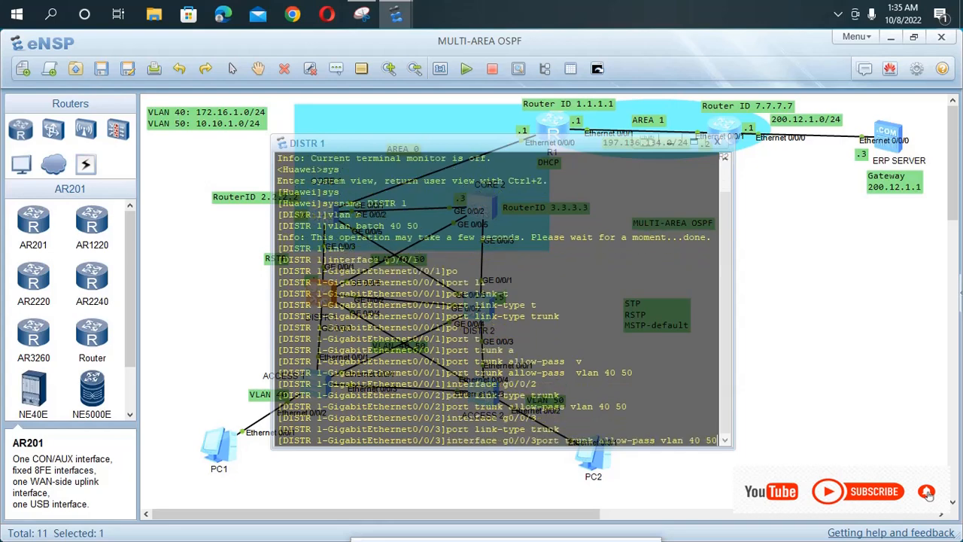
{"action": "key", "text": "Return"}
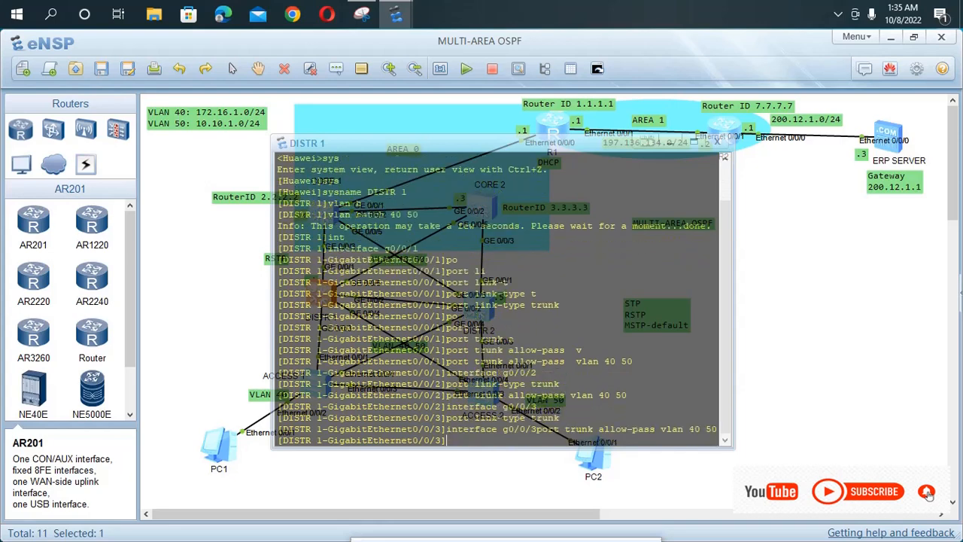
- Switch to interface g0/0/4 on DISTR 1 and set its port link type to trunk
{"action": "key", "text": "Up"}
{"action": "key", "text": "Up"}
{"action": "key", "text": "Up"}
{"action": "key", "text": "BackSpace"}
{"action": "type", "text": "4"}
{"action": "key", "text": "Return"}
{"action": "key", "text": "Up"}
{"action": "key", "text": "Up"}
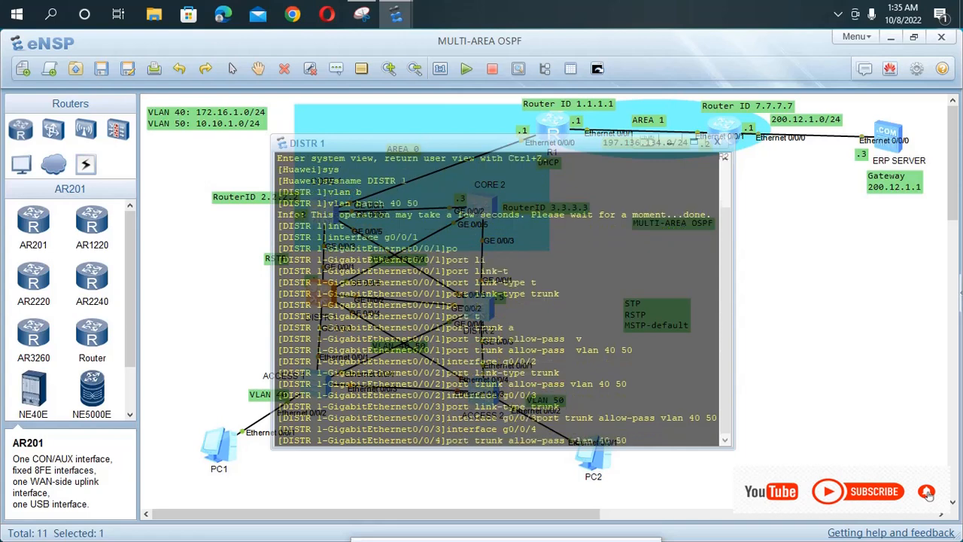
{"action": "key", "text": "Up"}
{"action": "key", "text": "Return"}
- Allow VLANs 40 and 50 to pass on the g0/0/4 trunk of DISTR 1
{"action": "key", "text": "Up"}
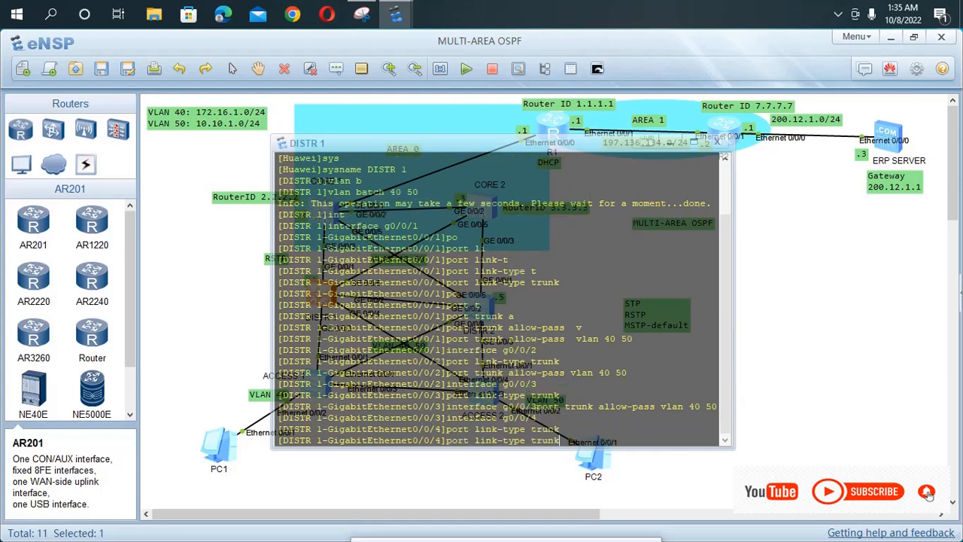
{"action": "key", "text": "Up"}
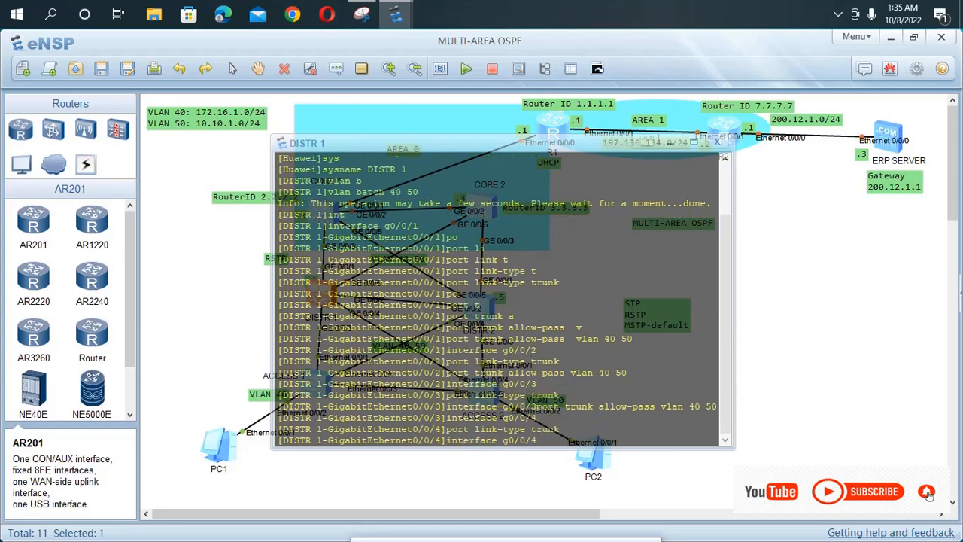
{"action": "key", "text": "Up"}
{"action": "key", "text": "Return"}
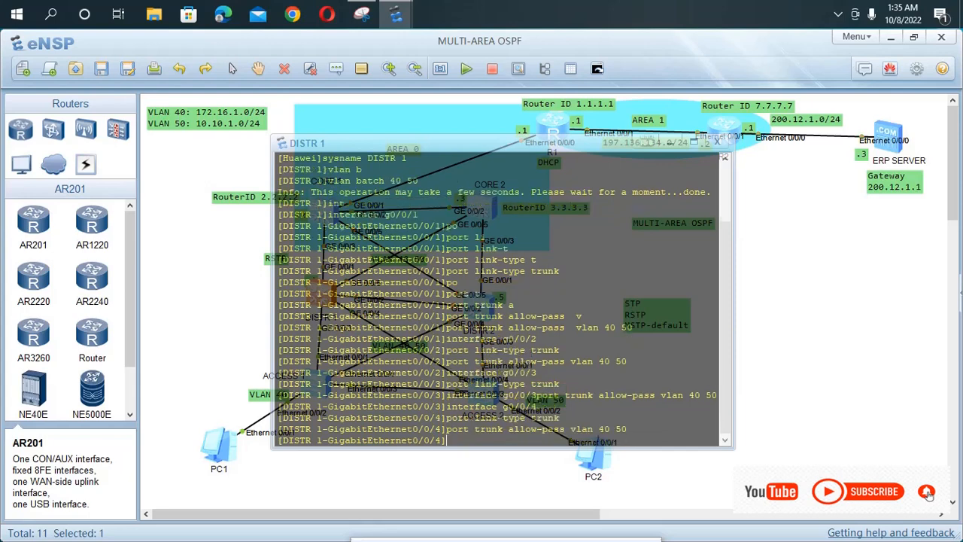
- Switch to interface g0/0/5 on DISTR 1 and set its port link type to trunk
{"action": "key", "text": "Up"}
{"action": "key", "text": "Up"}
{"action": "key", "text": "Up"}
{"action": "key", "text": "BackSpace"}
{"action": "type", "text": "5"}
{"action": "key", "text": "Return"}
{"action": "key", "text": "Up"}
{"action": "key", "text": "Up"}
{"action": "key", "text": "Up"}
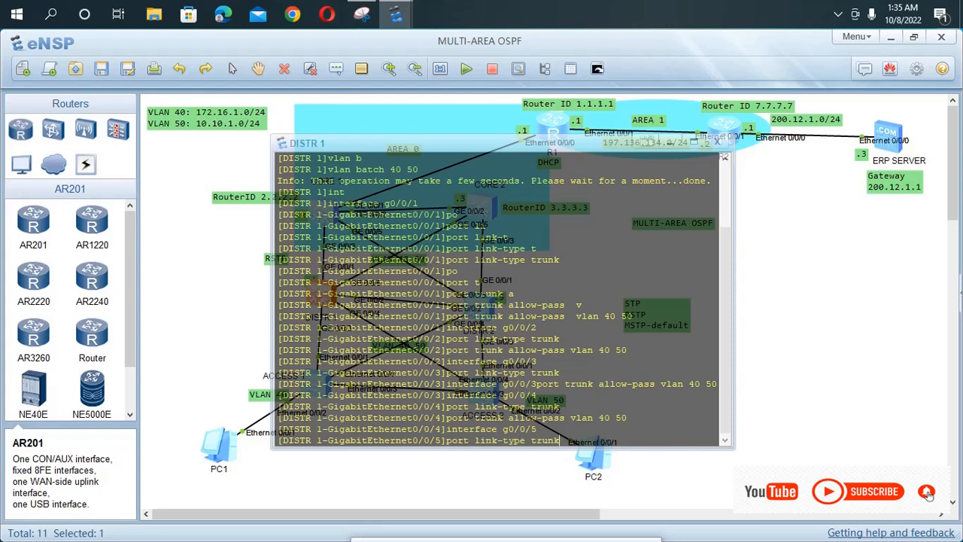
{"action": "key", "text": "Return"}
- Allow VLANs 40 and 50 to pass on the g0/0/5 trunk of DISTR 1 and return to system view
{"action": "key", "text": "Up"}
{"action": "key", "text": "Up"}
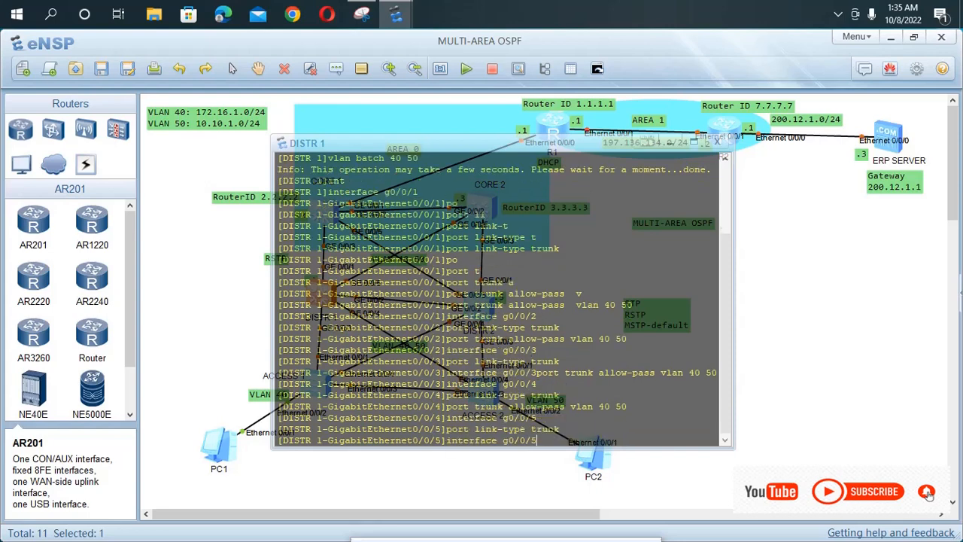
{"action": "key", "text": "Up"}
{"action": "key", "text": "Return"}
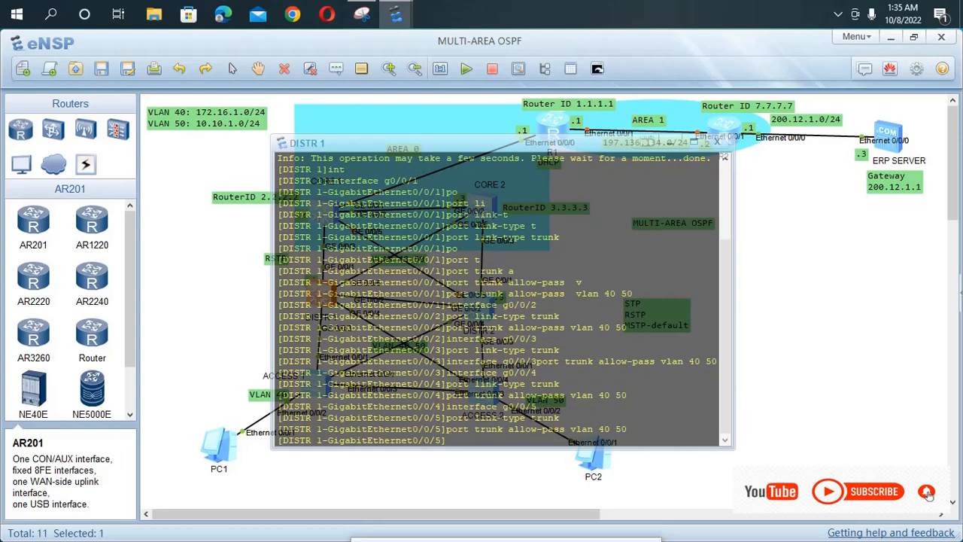
{"action": "type", "text": "qu"}
{"action": "key", "text": "Return"}
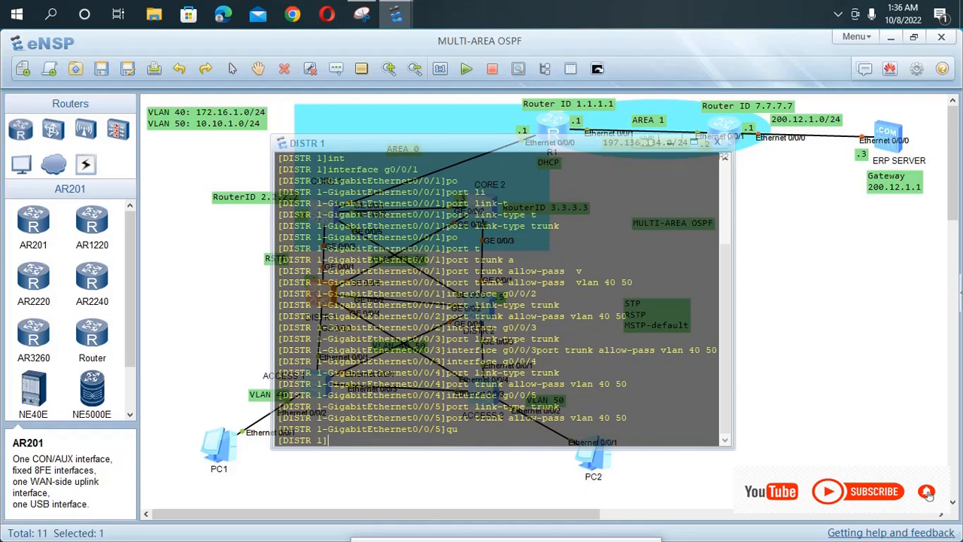
- Set the spanning tree mode of DISTR 1 to RSTP
{"action": "type", "text": "st"}
{"action": "key", "text": "Tab"}
{"action": "type", "text": "mm"}
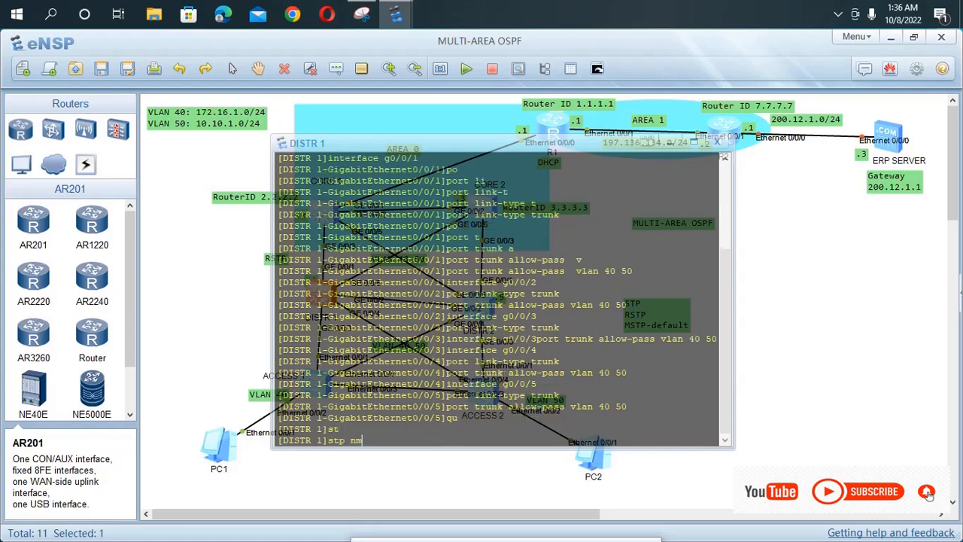
{"action": "key", "text": "BackSpace"}
{"action": "key", "text": "Tab"}
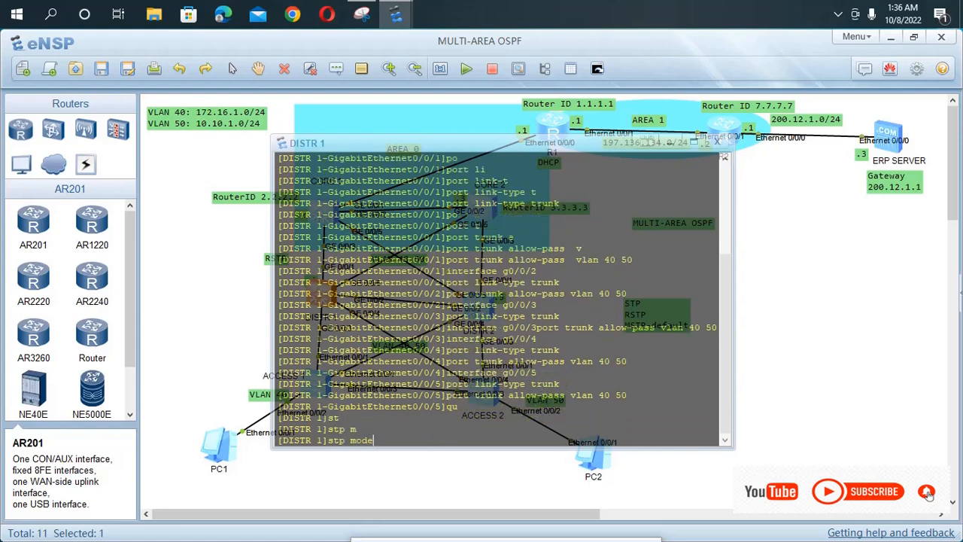
{"action": "type", "text": "r"}
{"action": "key", "text": "Tab"}
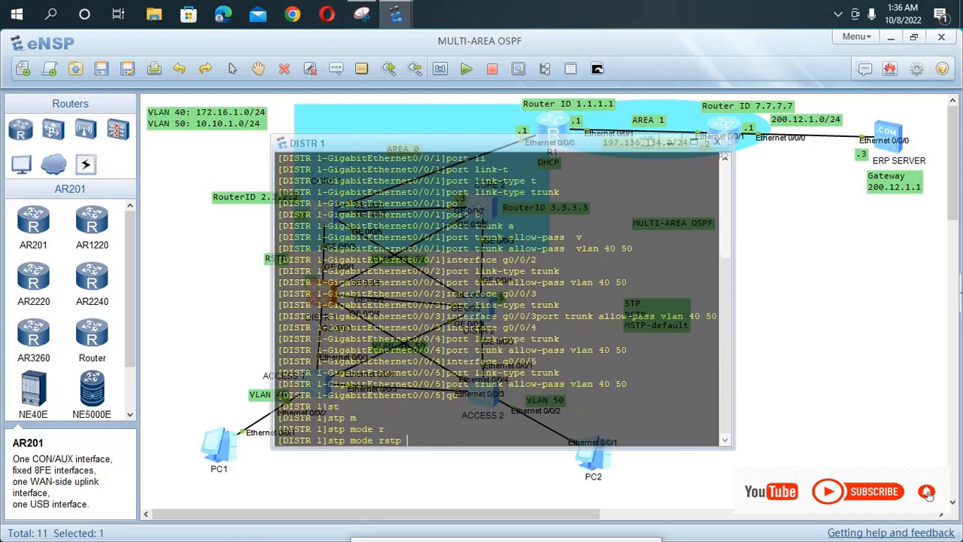
{"action": "key", "text": "Return"}
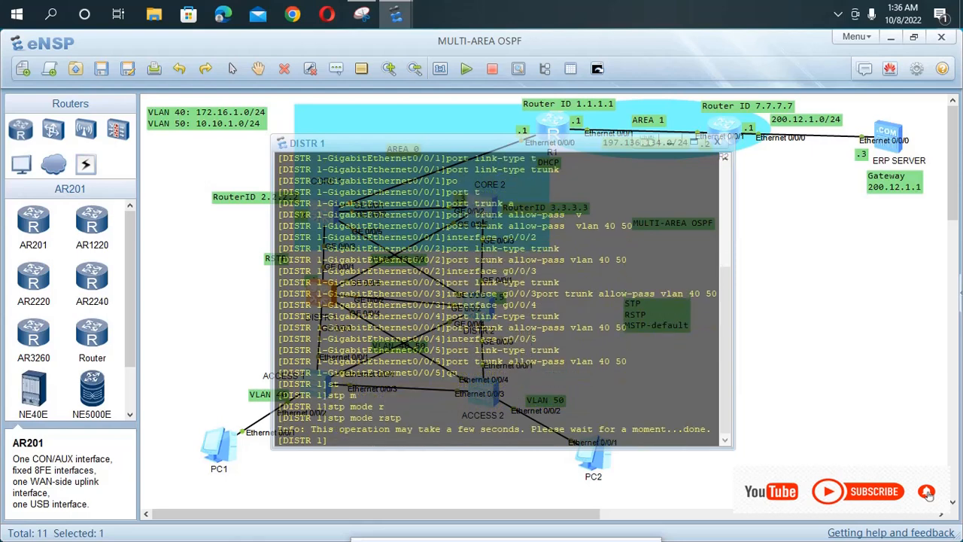
- Return DISTR 1 to user view and save its current configuration to the device
{"action": "key", "text": "ctrl+z"}
{"action": "type", "text": "save"}
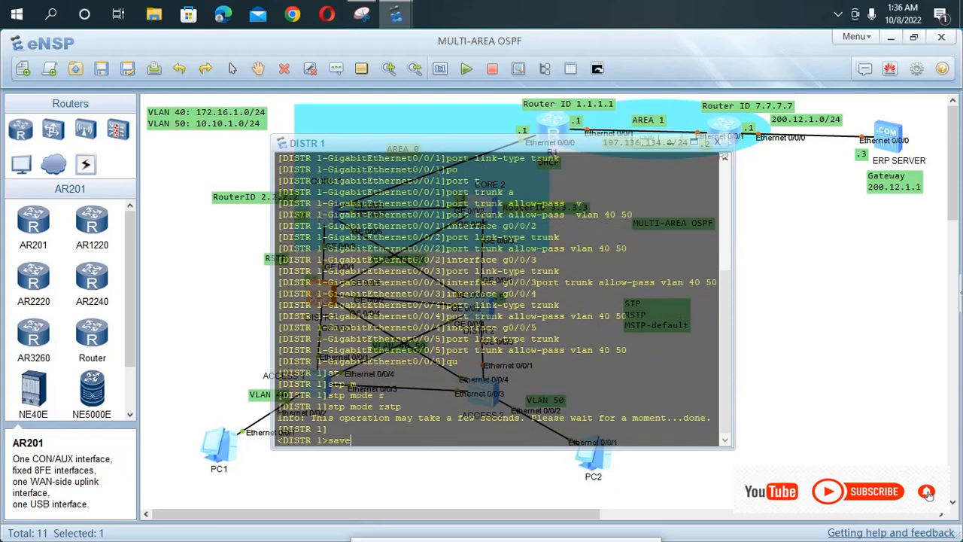
{"action": "key", "text": "Return"}
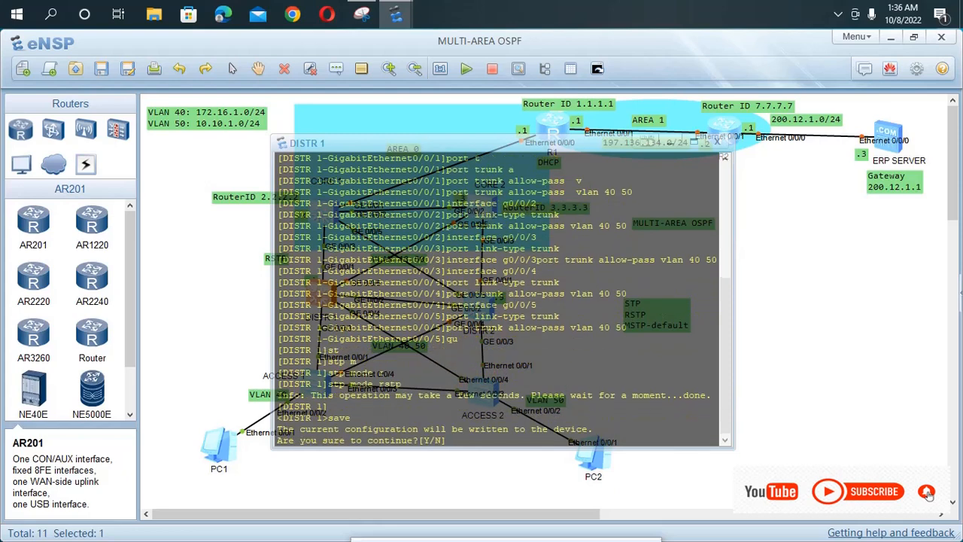
{"action": "type", "text": "y"}
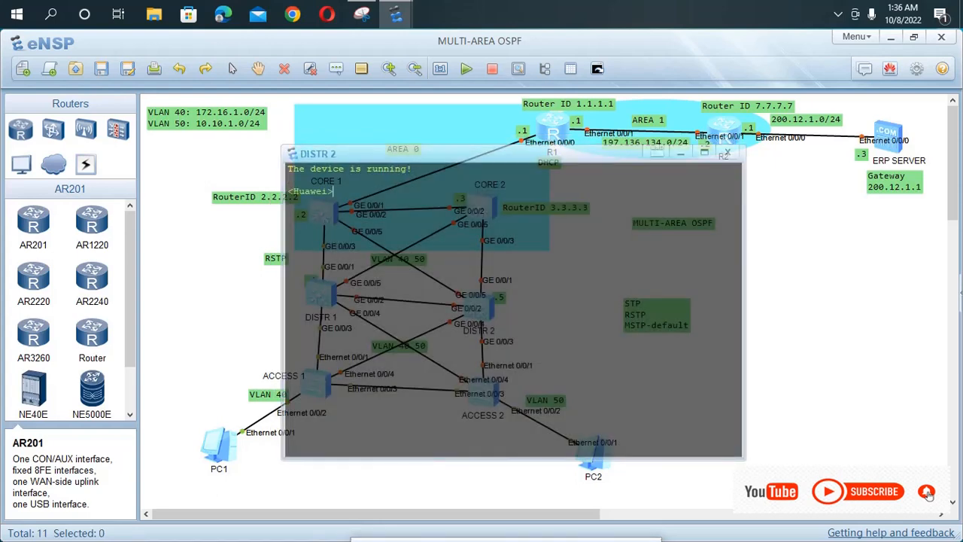
- Turn off terminal monitoring in the DISTR 2 console and enter system view
{"action": "type", "text": "u t m"}
{"action": "key", "text": "Return"}
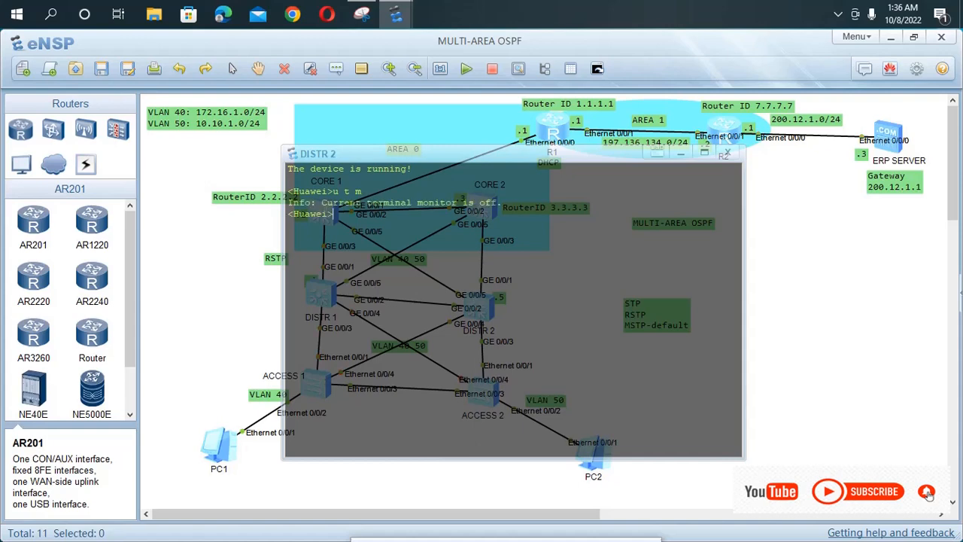
{"action": "type", "text": "sys"}
{"action": "key", "text": "Return"}
- Set the system name of the second distribution switch to DISTR 2
{"action": "type", "text": "st"}
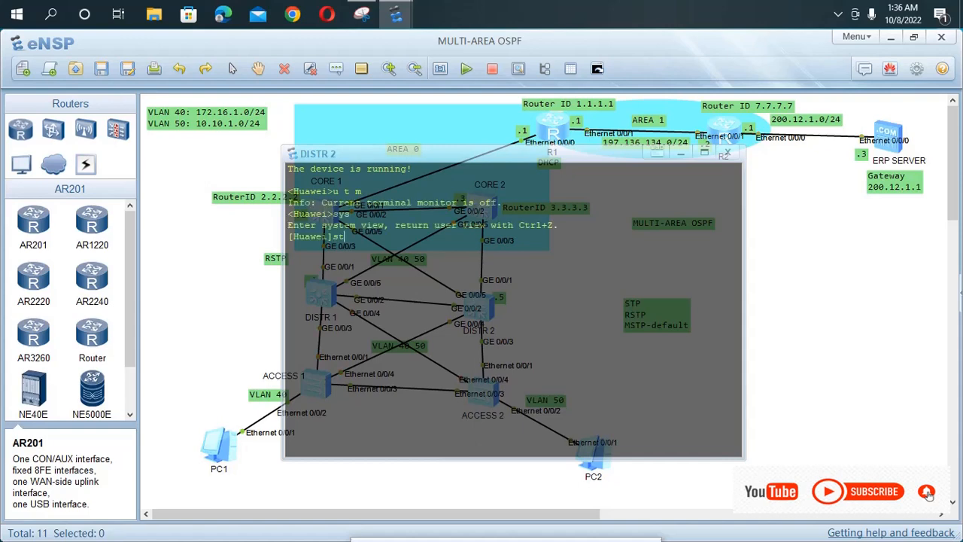
{"action": "key", "text": "BackSpace"}
{"action": "type", "text": "ys"}
{"action": "key", "text": "Return"}
{"action": "type", "text": "sysname DISTP"}
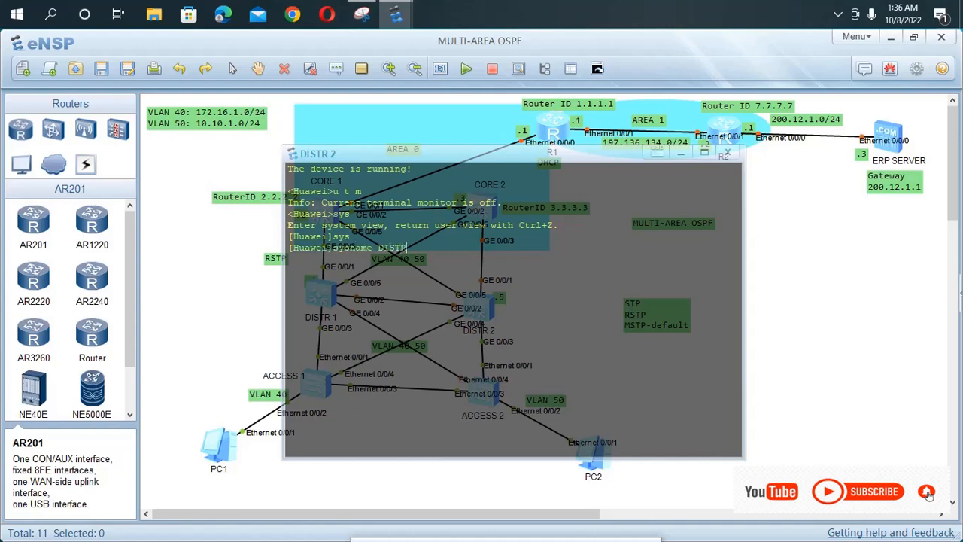
{"action": "key", "text": "BackSpace"}
{"action": "type", "text": "R 2"}
{"action": "key", "text": "Return"}
- Create VLANs 40 and 50 on DISTR 2 with a single vlan batch command
{"action": "type", "text": "vlan 40 50"}
{"action": "key", "text": "Return"}
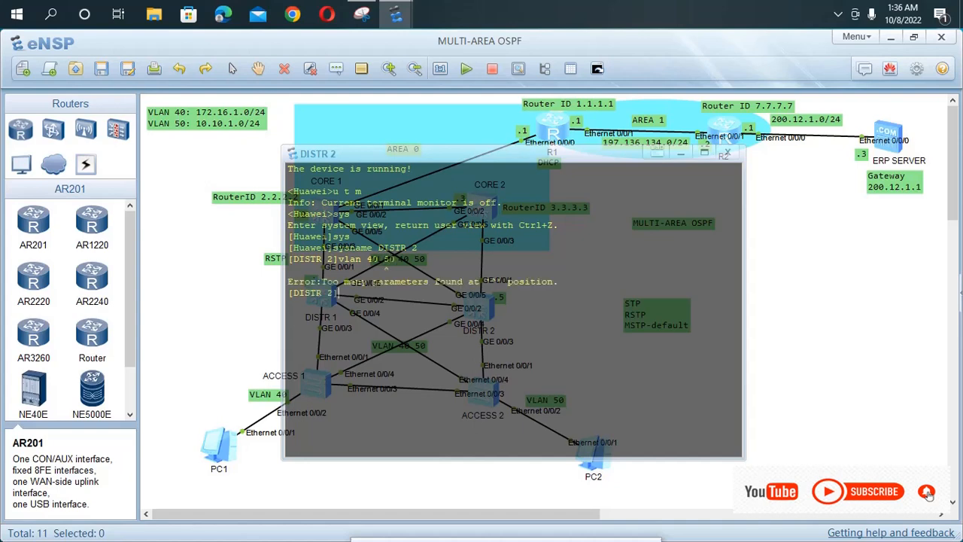
{"action": "key", "text": "Up"}
{"action": "key", "text": "Left"}
{"action": "key", "text": "Left"}
{"action": "key", "text": "Left"}
{"action": "key", "text": "Left"}
{"action": "key", "text": "Left"}
{"action": "type", "text": "ba"}
{"action": "key", "text": "Delete"}
{"action": "key", "text": "Delete"}
{"action": "key", "text": "Delete"}
{"action": "key", "text": "Delete"}
{"action": "key", "text": "Delete"}
{"action": "key", "text": "Delete"}
{"action": "key", "text": "Tab"}
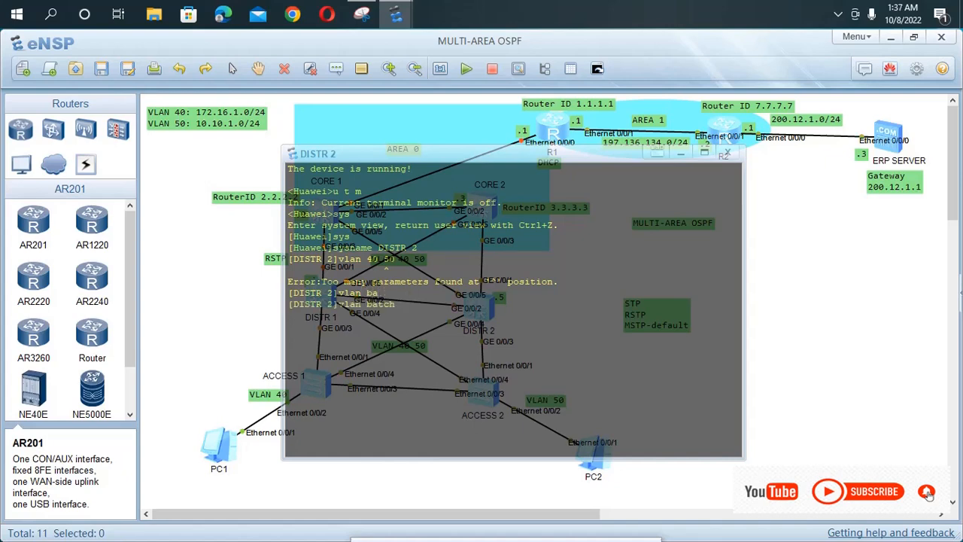
{"action": "type", "text": "40 50"}
{"action": "key", "text": "Return"}
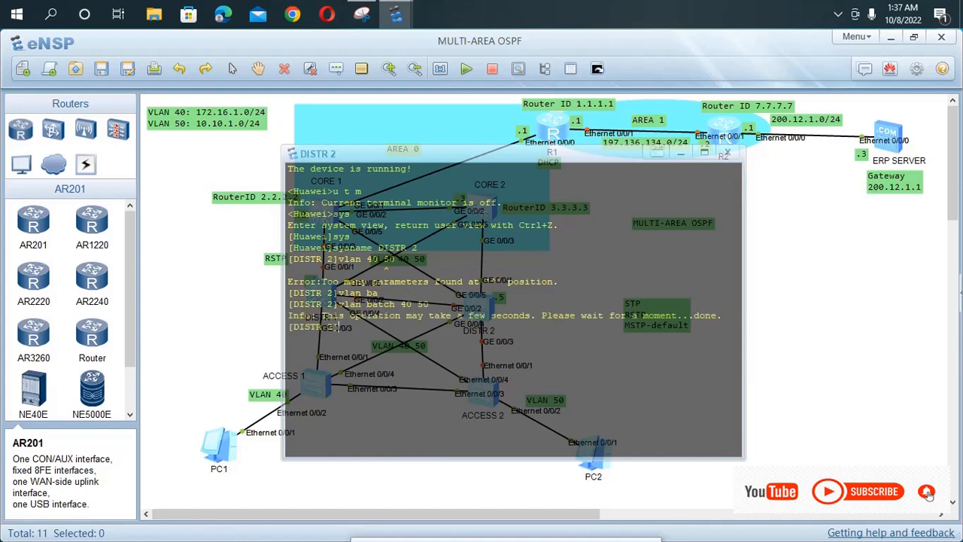
- Enter interface g0/0/1 on DISTR 2 and set its port link type to trunk
{"action": "type", "text": "int"}
{"action": "key", "text": "Tab"}
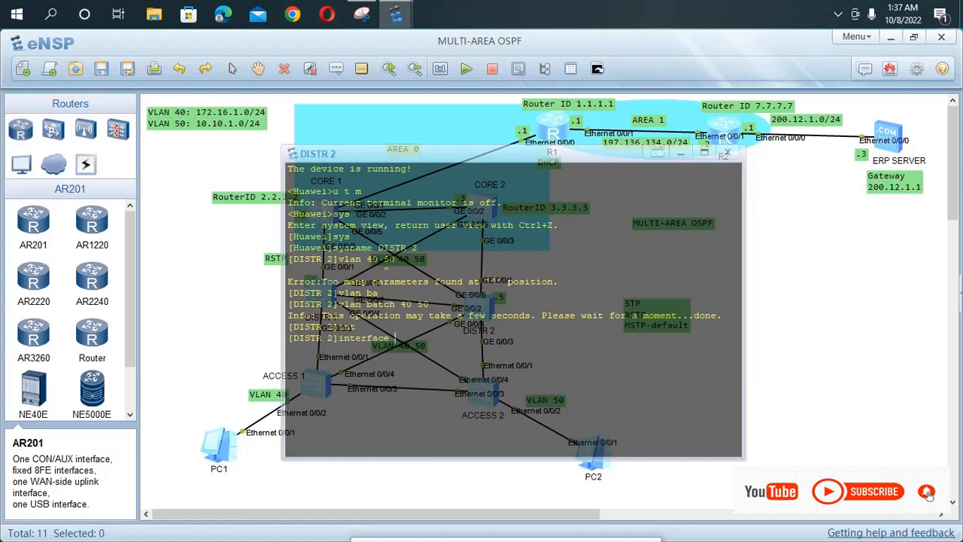
{"action": "type", "text": "g0/0/1"}
{"action": "key", "text": "Return"}
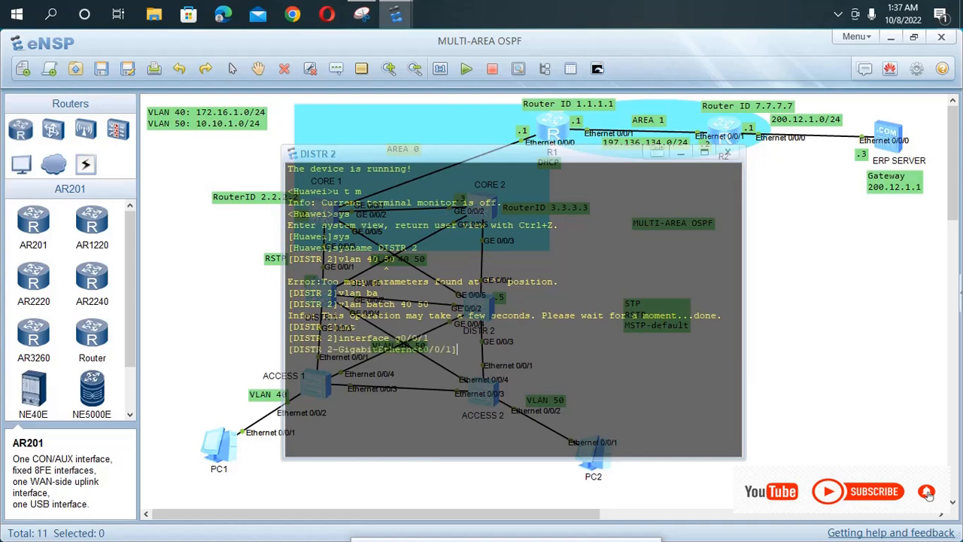
{"action": "type", "text": "por"}
{"action": "key", "text": "Tab"}
{"action": "type", "text": "li"}
{"action": "key", "text": "Tab"}
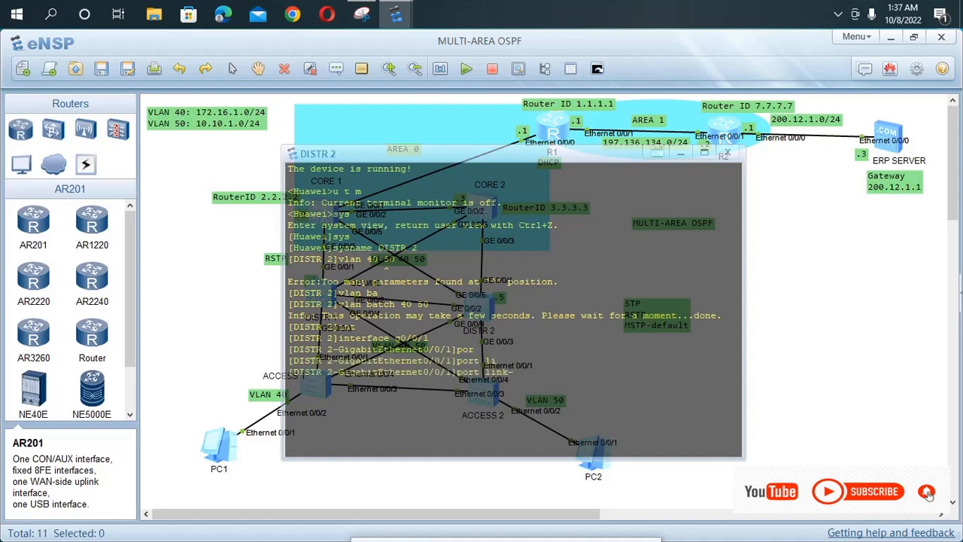
{"action": "type", "text": "t"}
{"action": "key", "text": "Tab"}
{"action": "type", "text": "t"}
{"action": "key", "text": "Tab"}
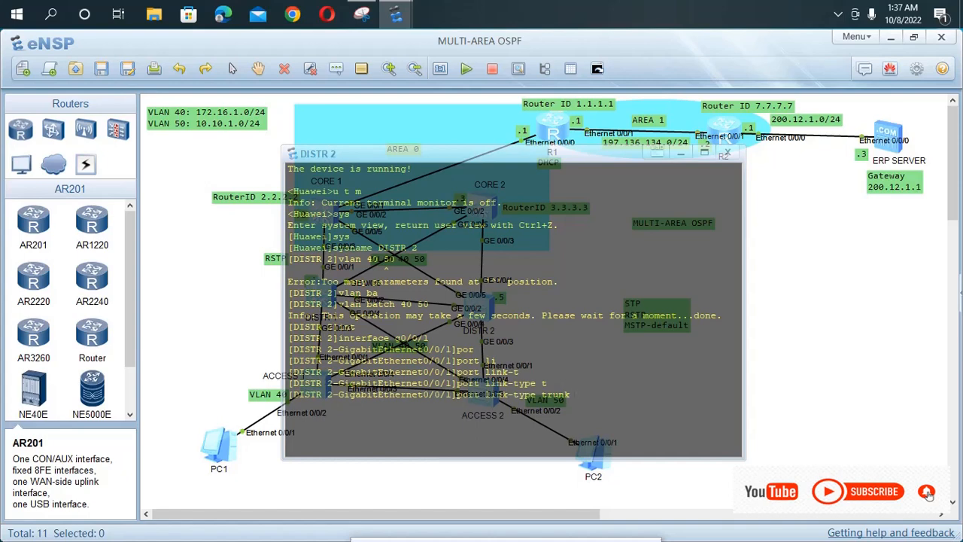
{"action": "key", "text": "Return"}
- Allow VLANs 40 and 50 through the trunk on interface g0/0/1 of DISTR 2
{"action": "type", "text": "po"}
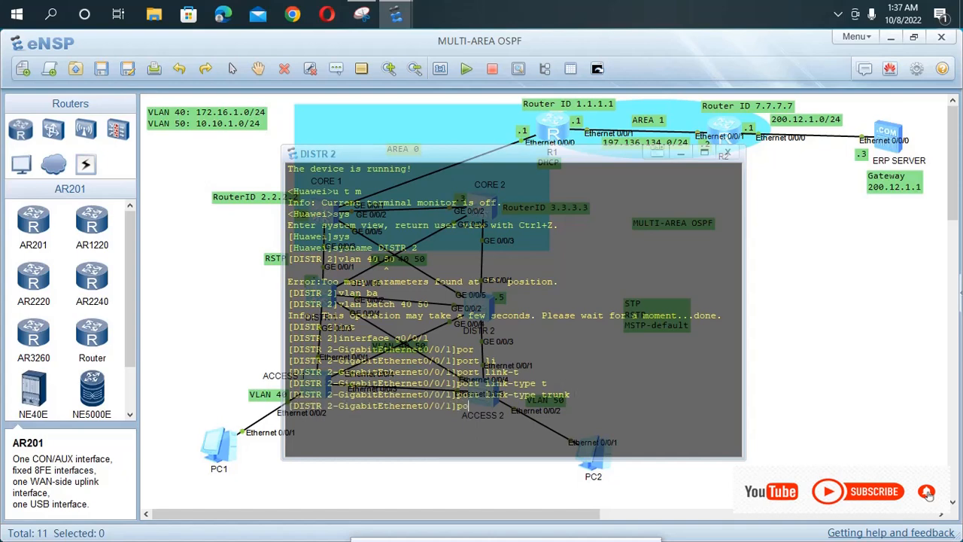
{"action": "key", "text": "Tab"}
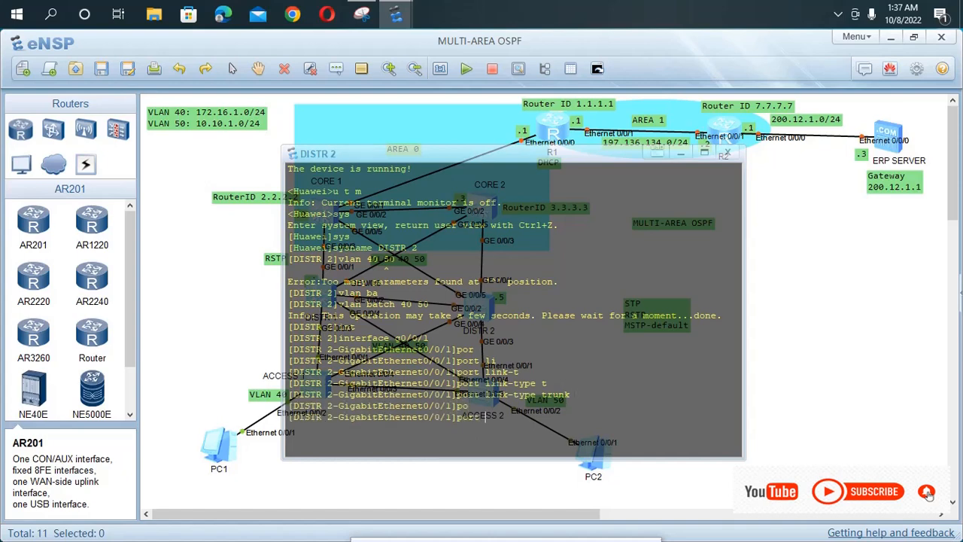
{"action": "type", "text": "t"}
{"action": "key", "text": "Tab"}
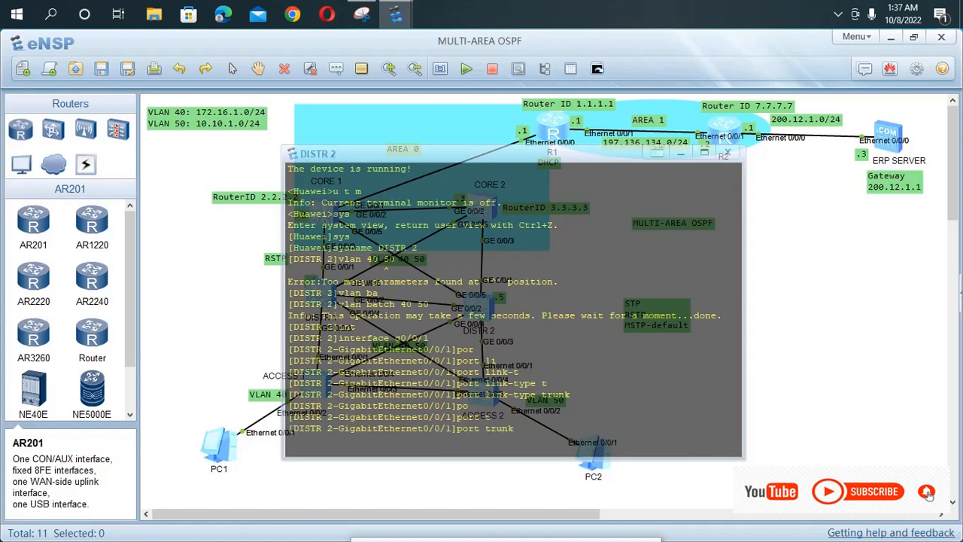
{"action": "type", "text": "a"}
{"action": "key", "text": "Tab"}
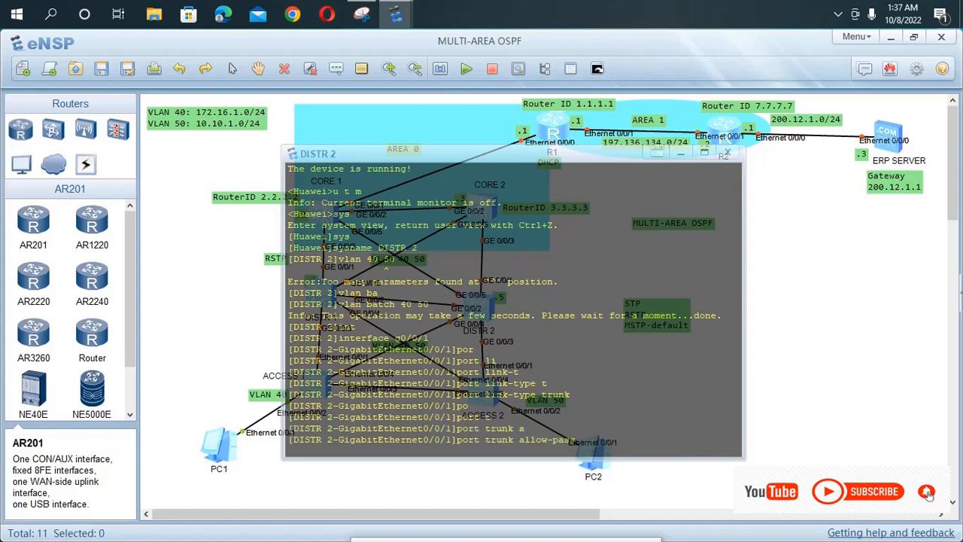
{"action": "type", "text": "v"}
{"action": "key", "text": "Tab"}
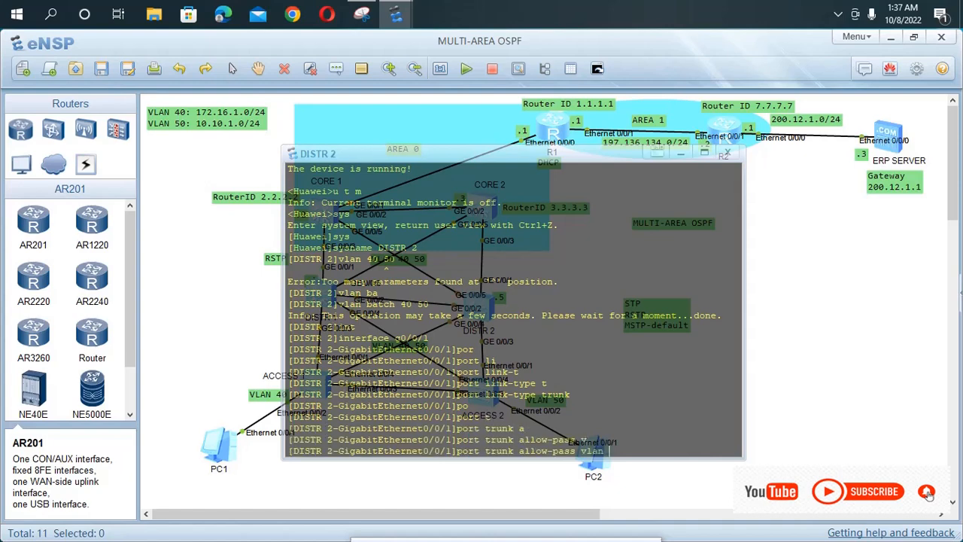
{"action": "type", "text": "40 50"}
{"action": "key", "text": "Return"}
{"action": "key", "text": "Return"}
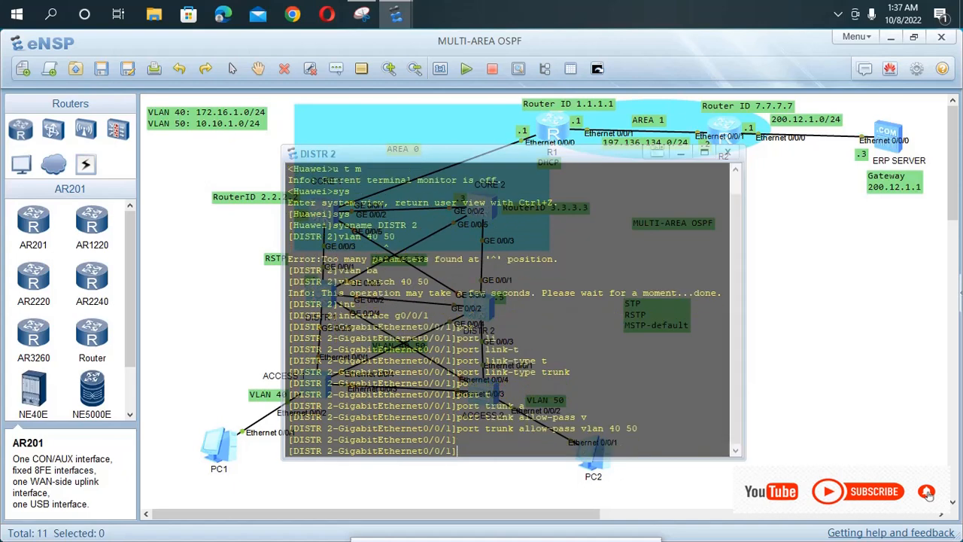
- Enter interface g0/0/2 on DISTR 2 and set its port link type to trunk
{"action": "key", "text": "Up"}
{"action": "key", "text": "Up"}
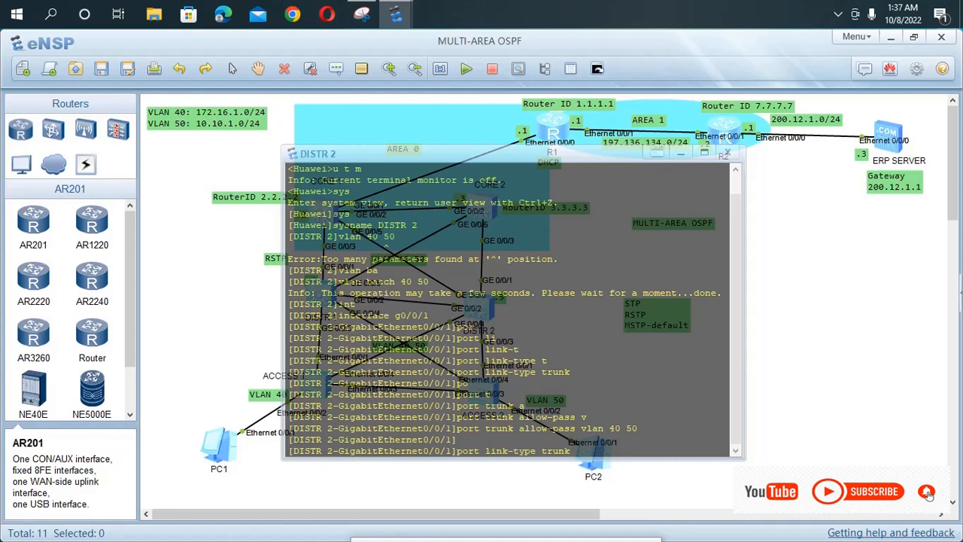
{"action": "key", "text": "Up"}
{"action": "key", "text": "BackSpace"}
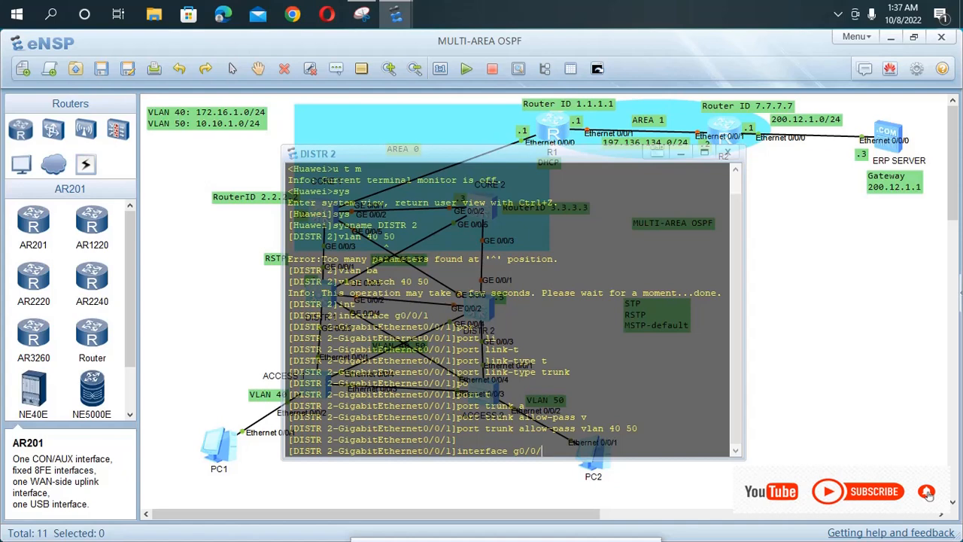
{"action": "left_click_drag", "start_coordinate": [481, 153], "coordinate": [738, 239]}
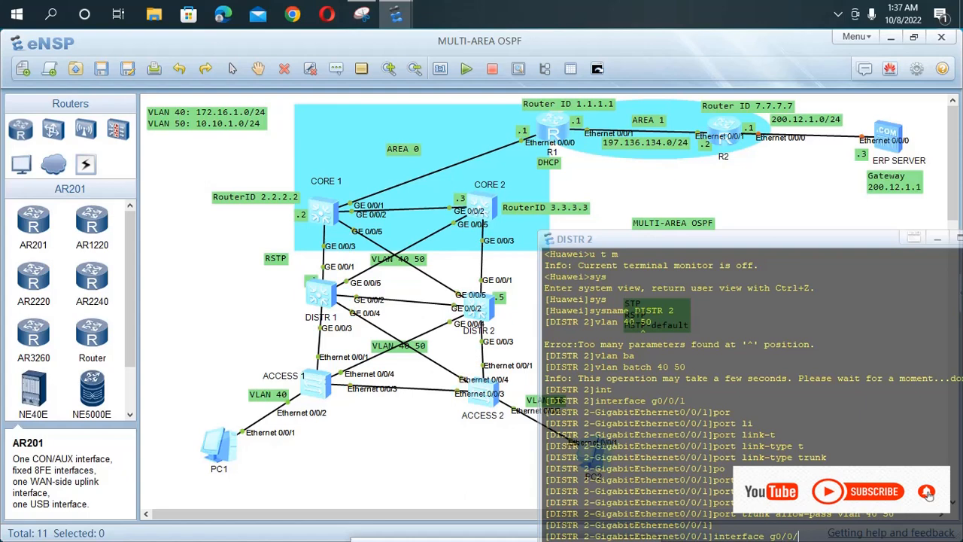
{"action": "left_click_drag", "start_coordinate": [602, 239], "coordinate": [179, 159]}
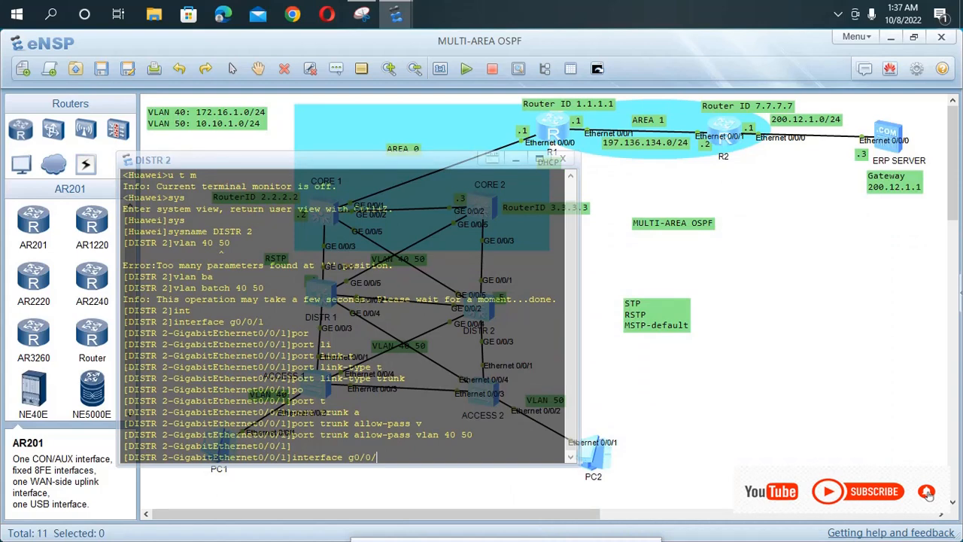
{"action": "type", "text": "2"}
{"action": "key", "text": "Return"}
{"action": "type", "text": "port trunk allow-pass vlan 40 50"}
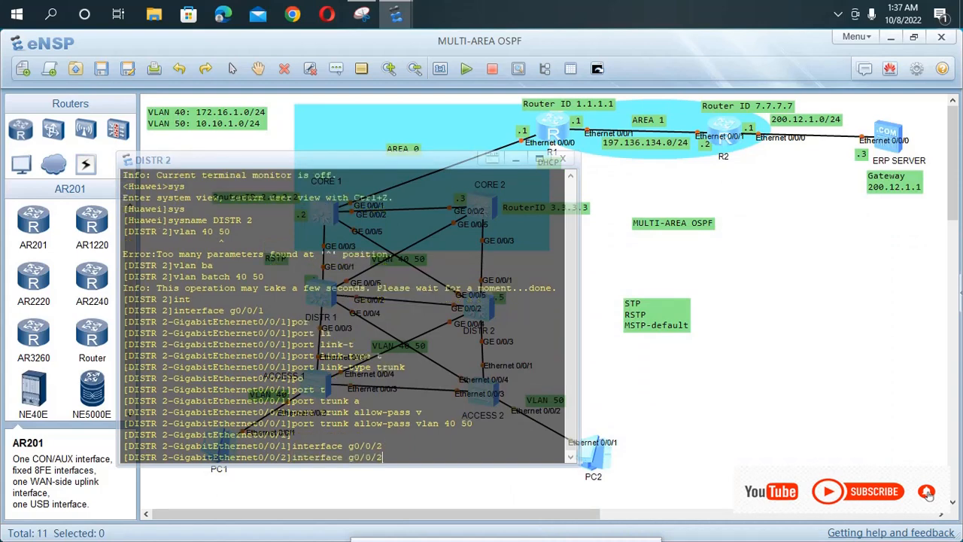
{"action": "key", "text": "Up"}
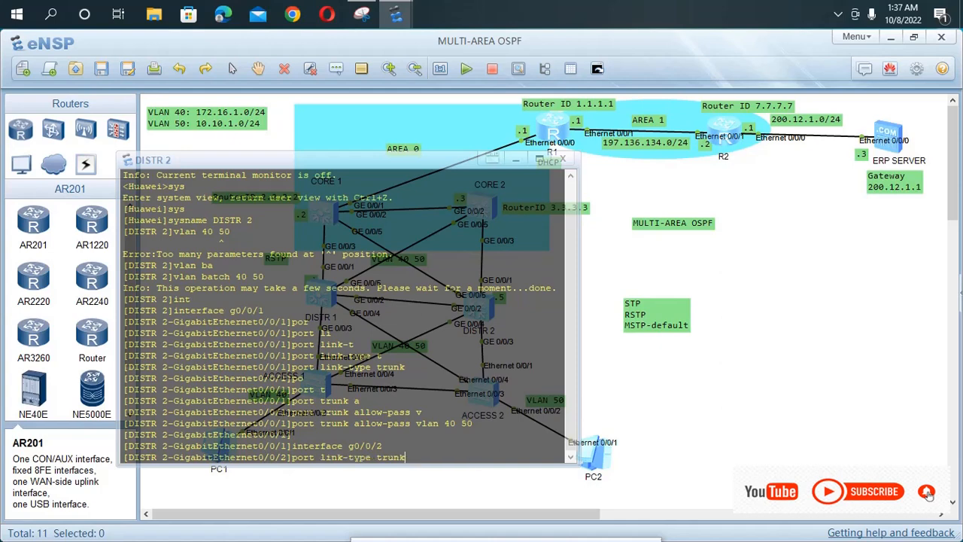
{"action": "key", "text": "Return"}
- Allow VLANs 40 and 50 through the trunk on interface g0/0/2 of DISTR 2
{"action": "key", "text": "Up"}
{"action": "key", "text": "Up"}
{"action": "key", "text": "Up"}
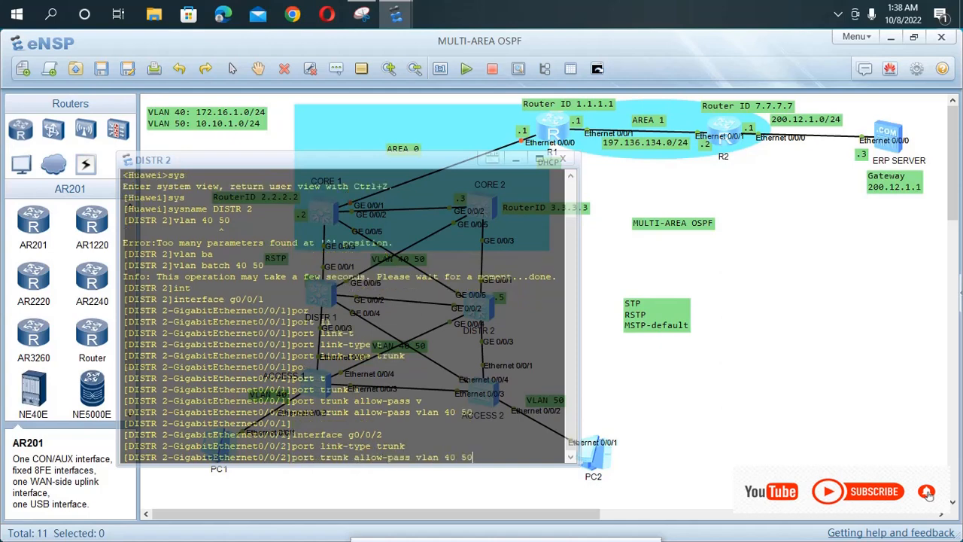
{"action": "key", "text": "Return"}
- Enter interface g0/0/3 on DISTR 2 and set its port link type to trunk
{"action": "key", "text": "Up"}
{"action": "key", "text": "Up"}
{"action": "key", "text": "Up"}
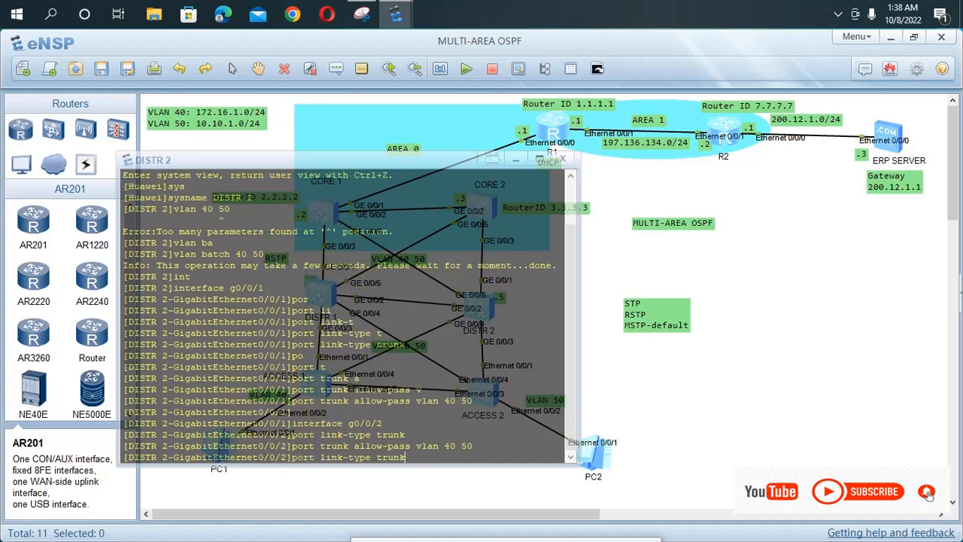
{"action": "key", "text": "BackSpace"}
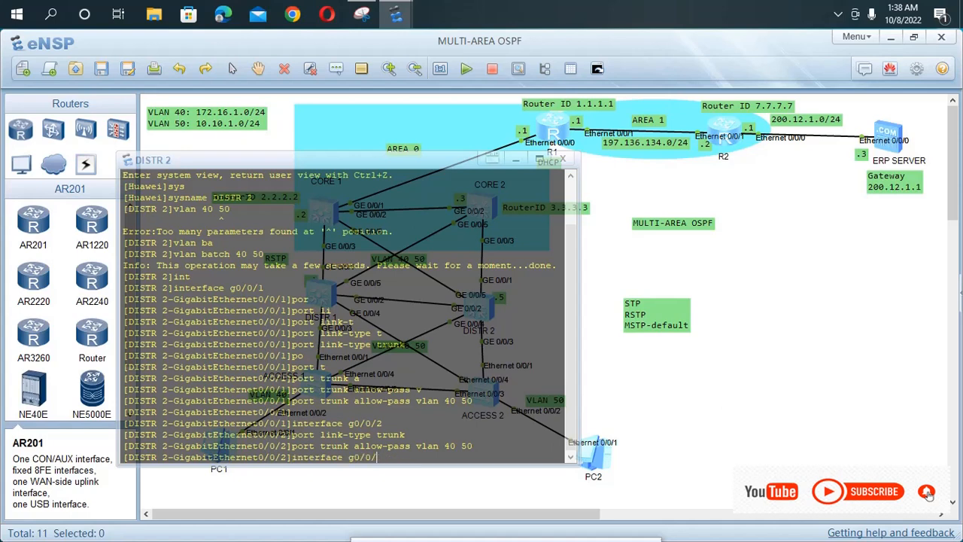
{"action": "type", "text": "3"}
{"action": "key", "text": "Return"}
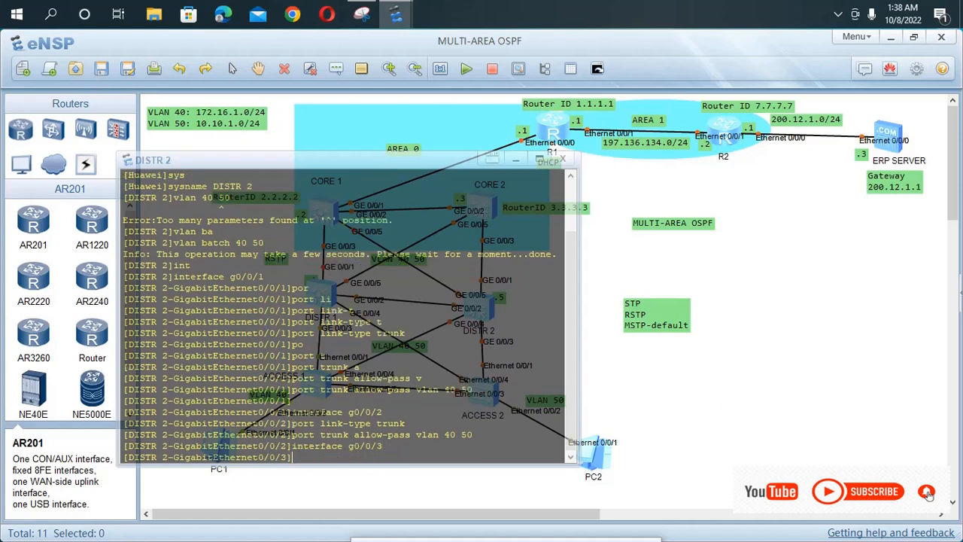
{"action": "key", "text": "Up"}
{"action": "key", "text": "Up"}
{"action": "key", "text": "Up"}
{"action": "key", "text": "Return"}
- Allow VLANs 40 and 50 through the trunk on interface g0/0/3 of DISTR 2
{"action": "key", "text": "Up"}
{"action": "key", "text": "Up"}
{"action": "key", "text": "Up"}
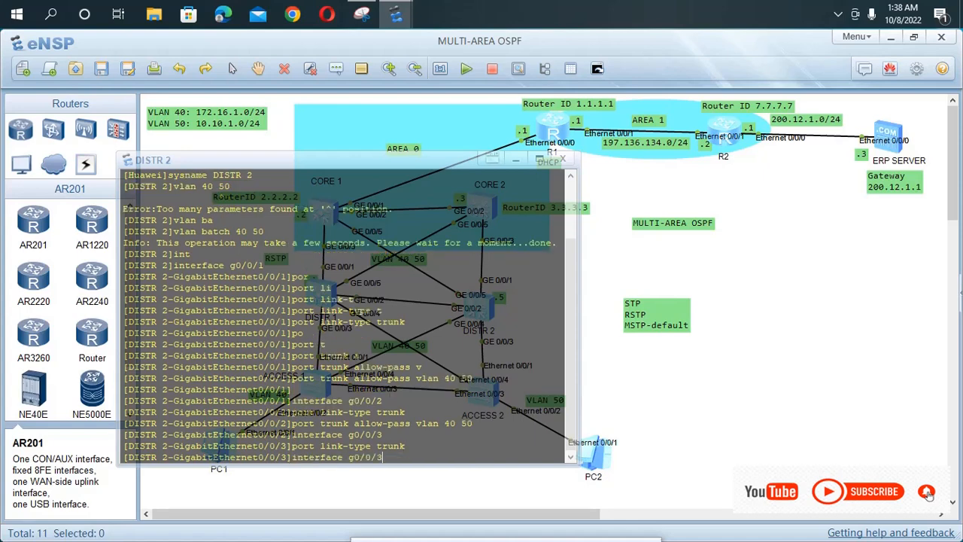
{"action": "key", "text": "Return"}
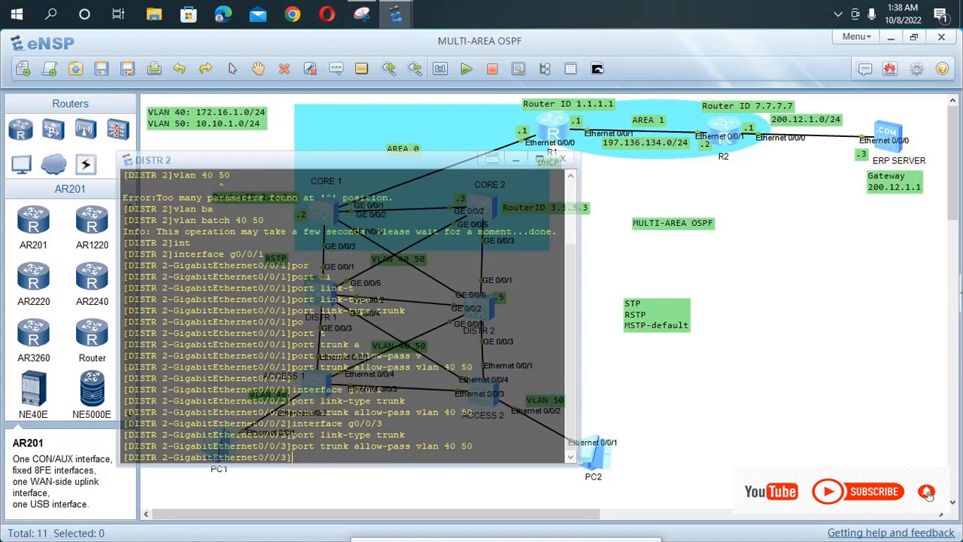
- Enter interface g0/0/4 on DISTR 2 and set its port link type to trunk
{"action": "key", "text": "Up"}
{"action": "key", "text": "Up"}
{"action": "key", "text": "Up"}
{"action": "key", "text": "BackSpace"}
{"action": "type", "text": "4"}
{"action": "key", "text": "Return"}
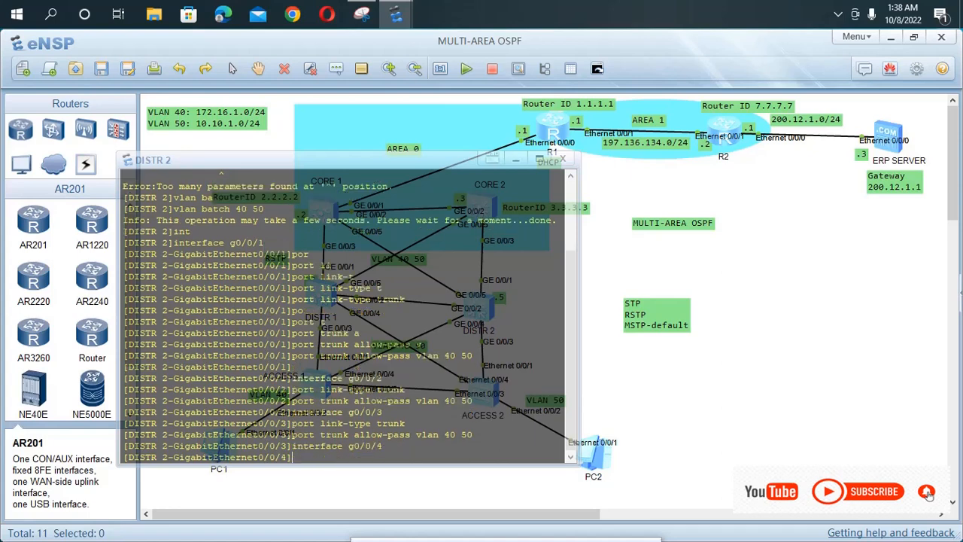
{"action": "key", "text": "Up"}
{"action": "key", "text": "Up"}
{"action": "key", "text": "Up"}
{"action": "key", "text": "Return"}
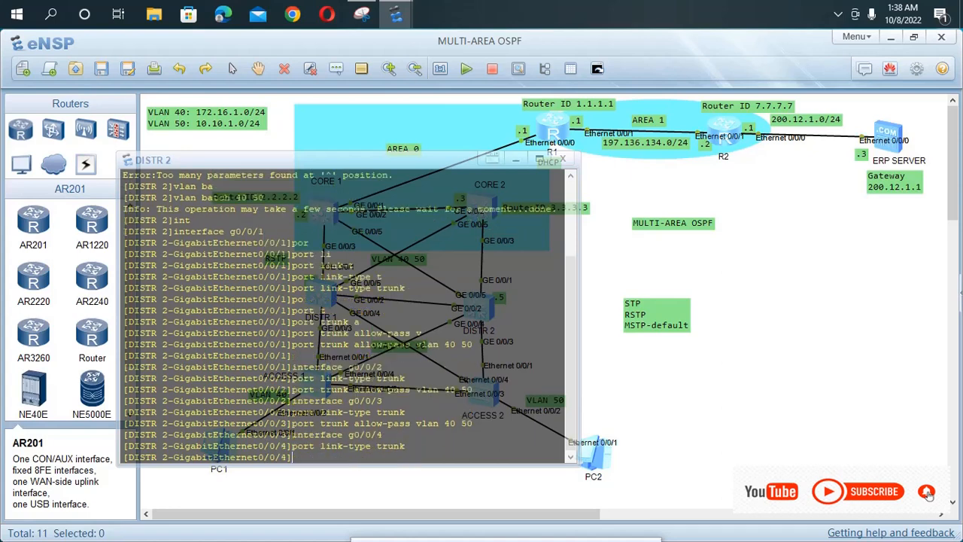
- Allow VLANs 40 and 50 through the trunk on interface g0/0/4 of DISTR 2
{"action": "key", "text": "Up"}
{"action": "key", "text": "Up"}
{"action": "key", "text": "Up"}
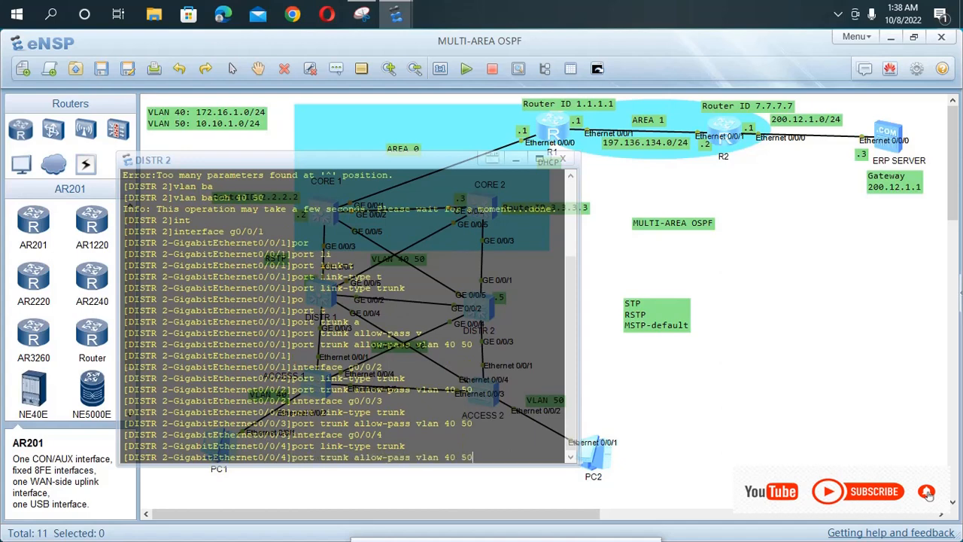
{"action": "key", "text": "Return"}
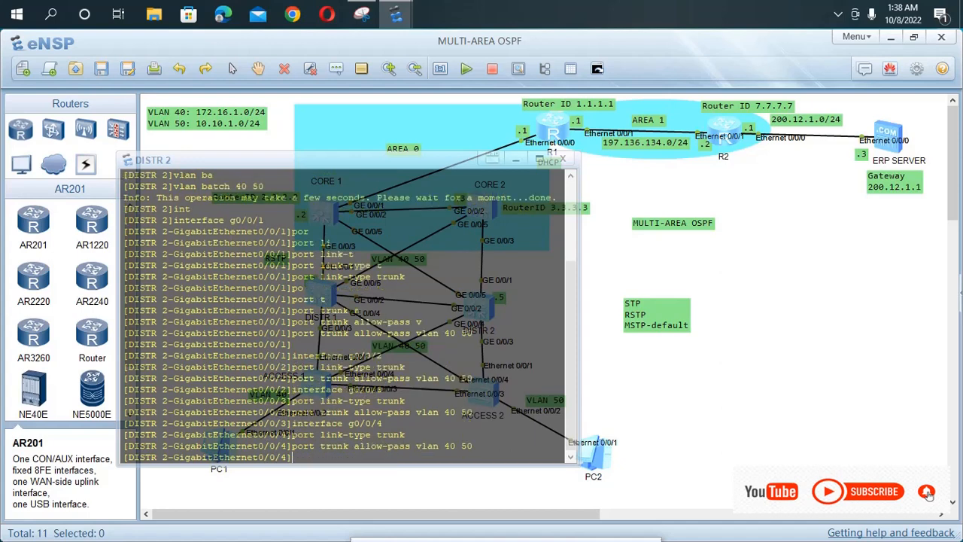
- Enter interface g0/0/5 on DISTR 2 and set its port link type to trunk
{"action": "key", "text": "Up"}
{"action": "key", "text": "Up"}
{"action": "key", "text": "Up"}
{"action": "key", "text": "BackSpace"}
{"action": "type", "text": "5"}
{"action": "key", "text": "Return"}
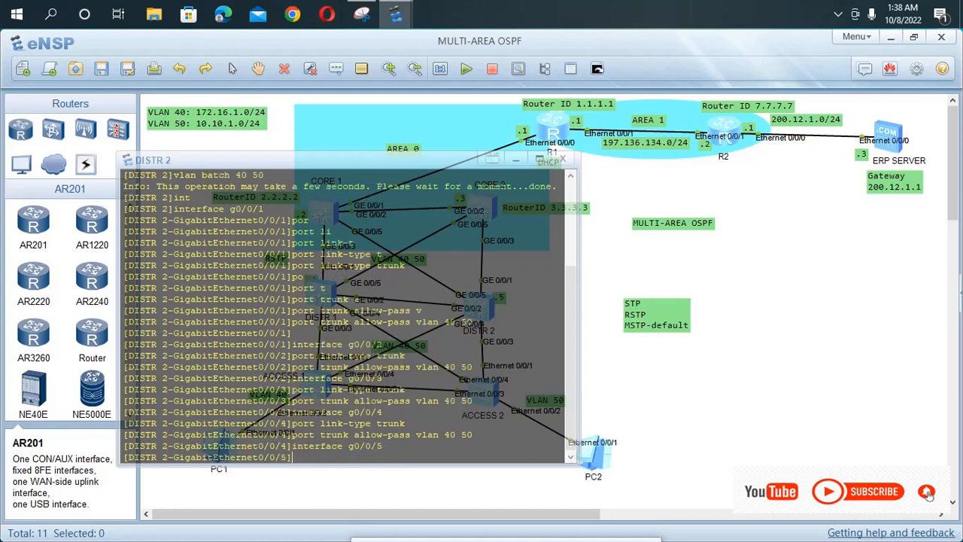
{"action": "key", "text": "Up"}
{"action": "key", "text": "Up"}
{"action": "key", "text": "Up"}
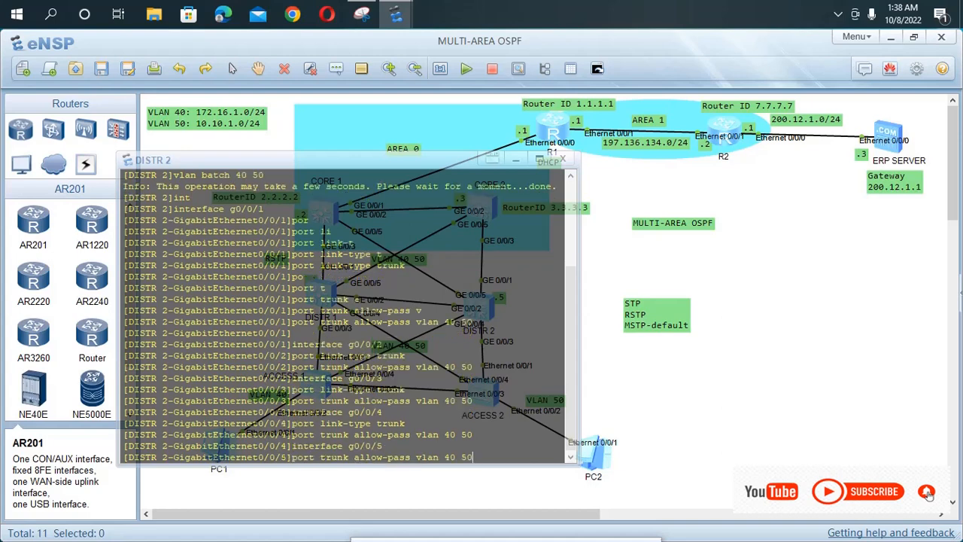
{"action": "key", "text": "Return"}
- Allow VLANs 40 and 50 through the trunk on interface g0/0/5 of DISTR 2 and return to system view
{"action": "key", "text": "Up"}
{"action": "key", "text": "Up"}
{"action": "key", "text": "Up"}
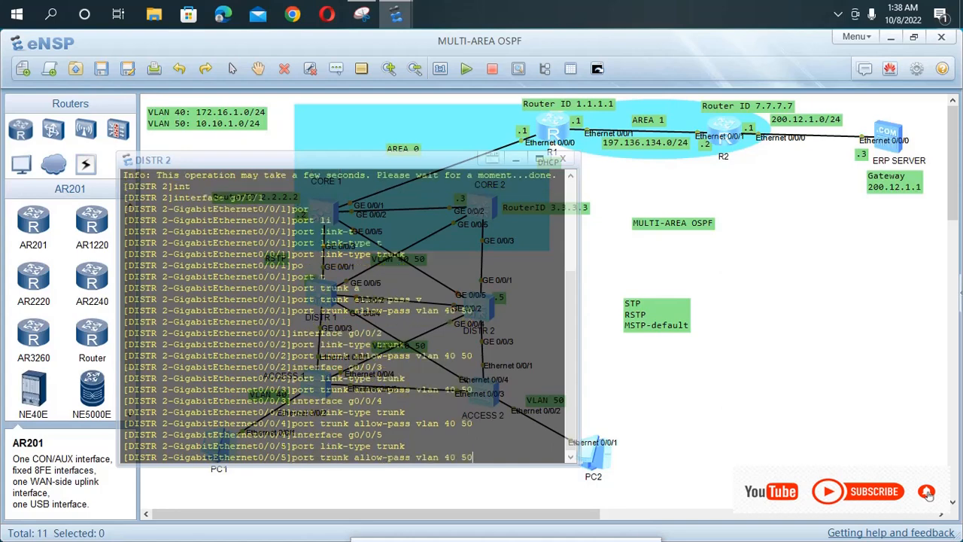
{"action": "key", "text": "Return"}
{"action": "type", "text": "qu"}
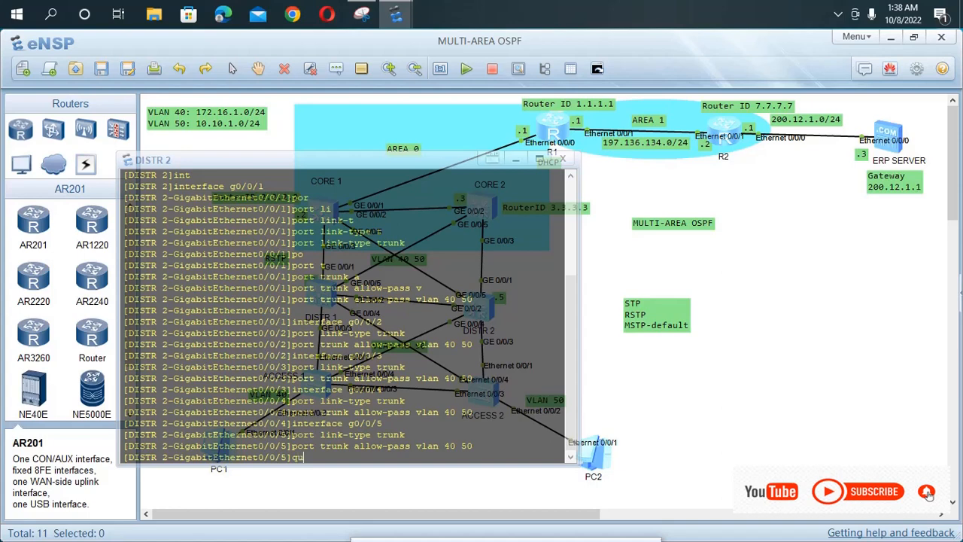
{"action": "key", "text": "Return"}
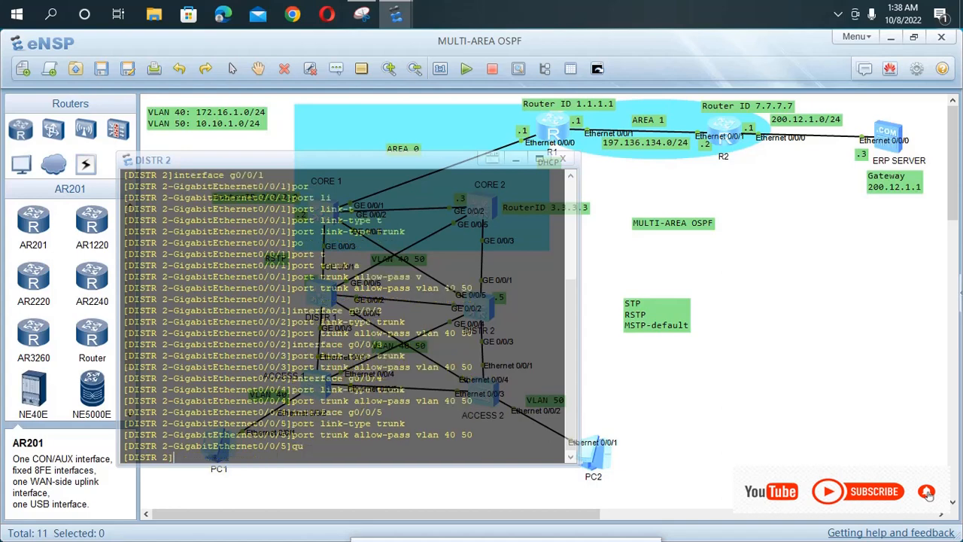
- Set the spanning tree mode of DISTR 2 to RSTP
{"action": "type", "text": "st"}
{"action": "key", "text": "Tab"}
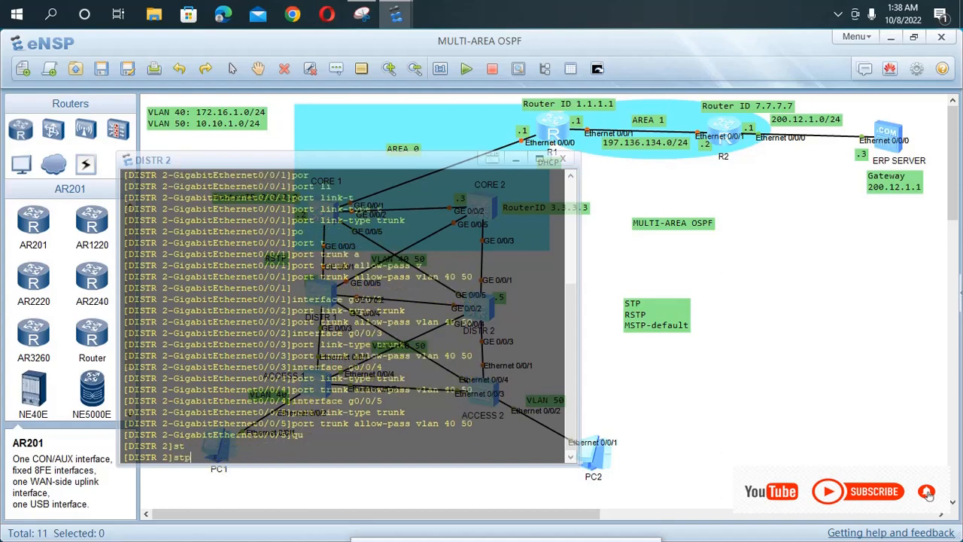
{"action": "type", "text": "mo"}
{"action": "key", "text": "Tab"}
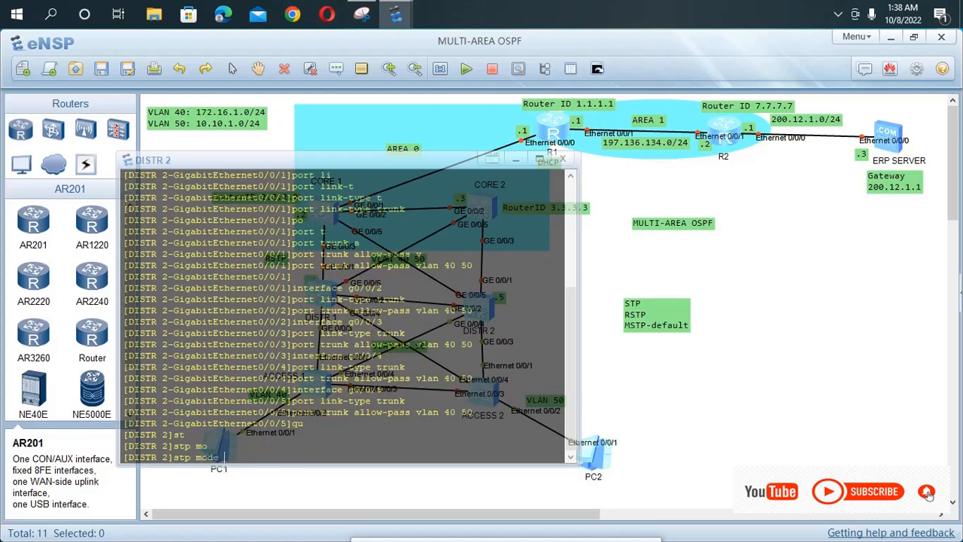
{"action": "type", "text": "r"}
{"action": "key", "text": "Tab"}
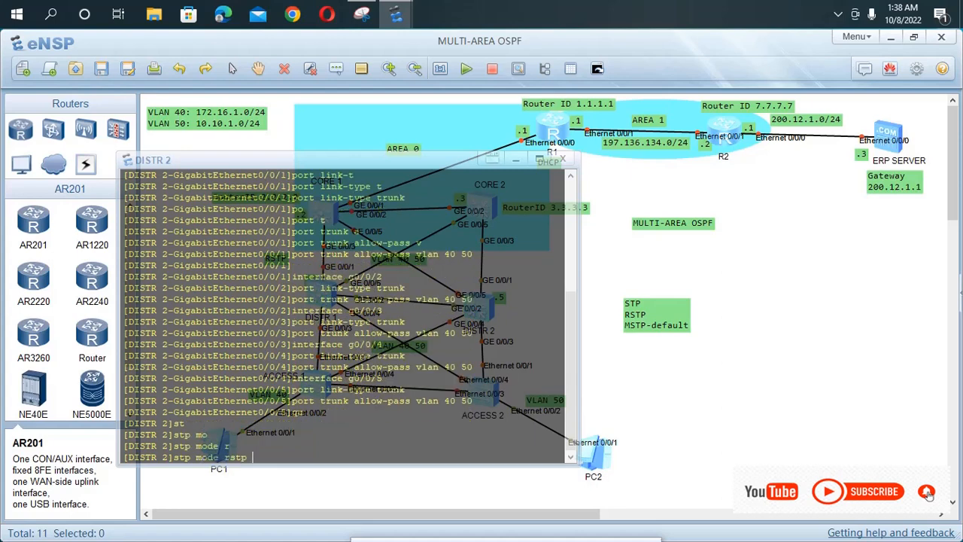
{"action": "key", "text": "Return"}
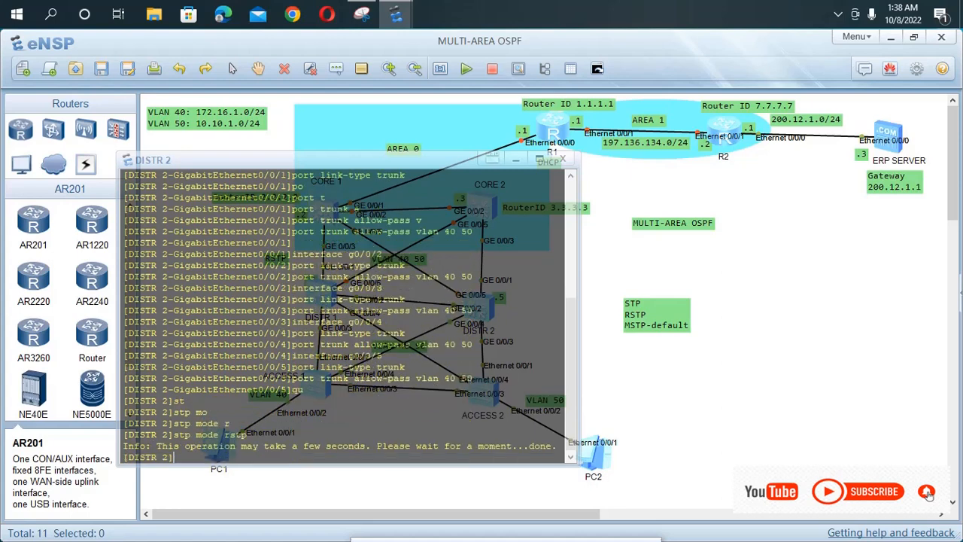
- Return DISTR 2 to user view, save its configuration under the default file name, and go back to the topology
{"action": "key", "text": "ctrl+z"}
{"action": "type", "text": "save"}
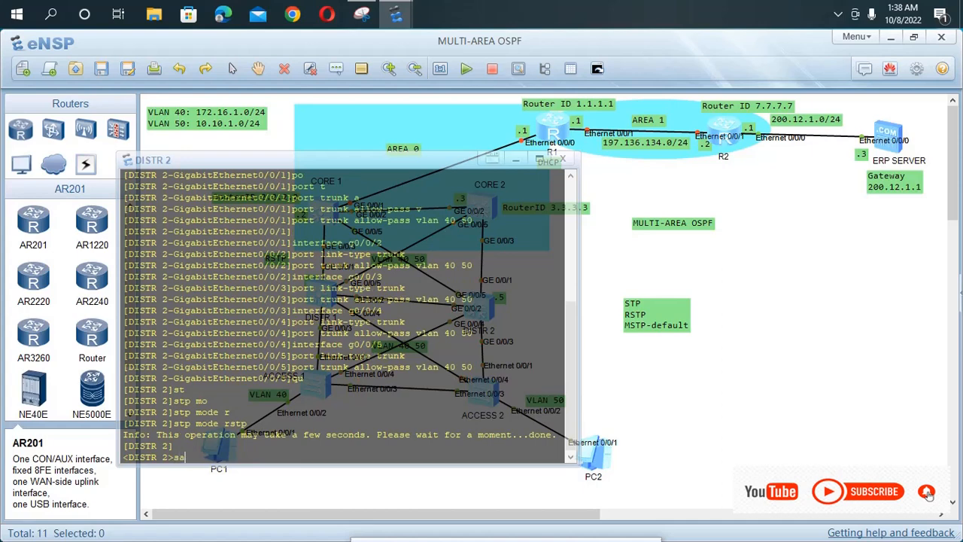
{"action": "key", "text": "Return"}
{"action": "type", "text": "y"}
{"action": "key", "text": "Return"}
{"action": "key", "text": "Return"}
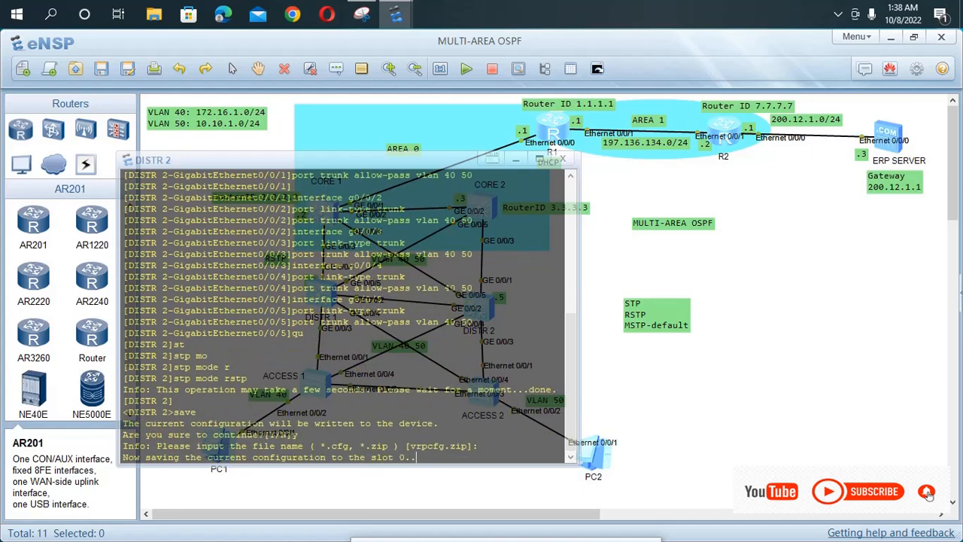
{"action": "key", "text": "Return"}
{"action": "key", "text": "Return"}
{"action": "key", "text": "Return"}
{"action": "key", "text": "Return"}
{"action": "key", "text": "Return"}
{"action": "key", "text": "Return"}
{"action": "key", "text": "Return"}
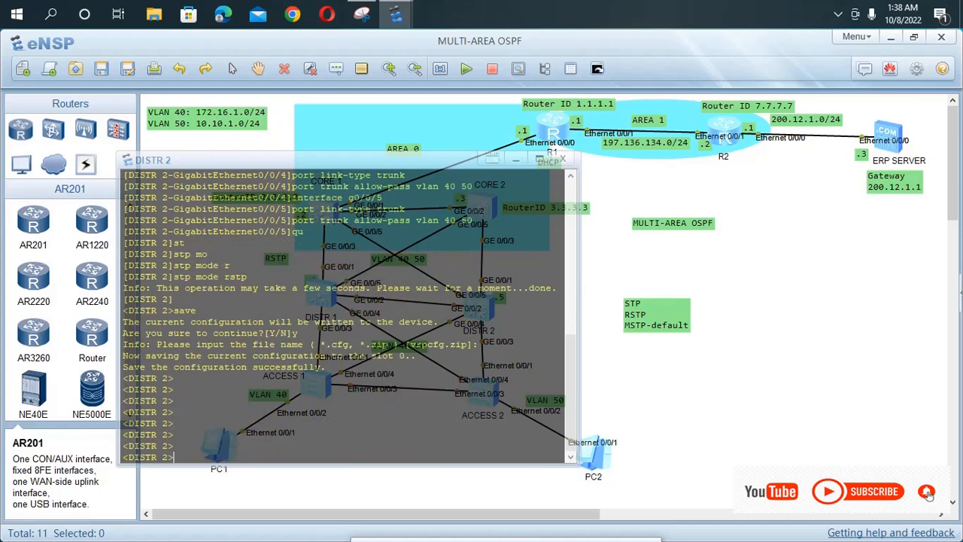
{"action": "left_click", "coordinate": [489, 485]}
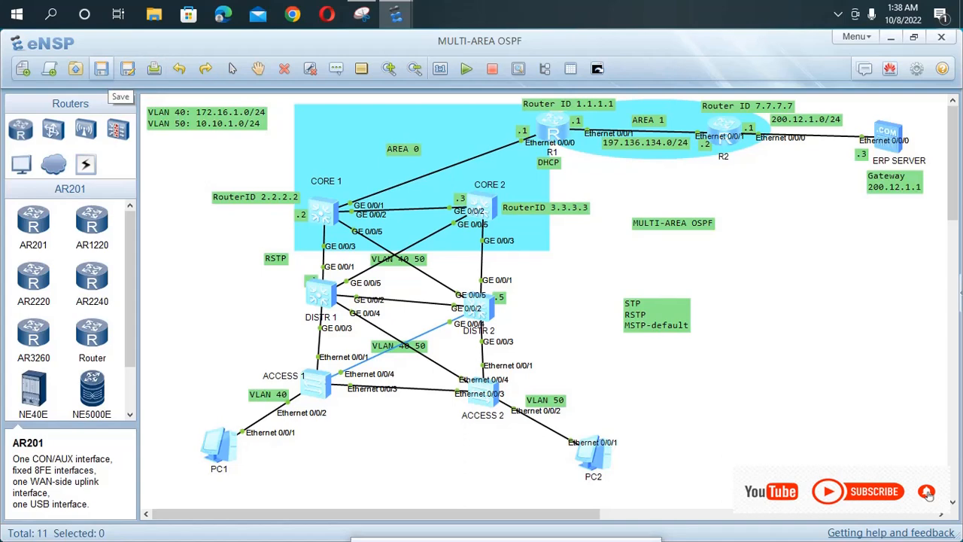
- Save the topology and open the console of CORE 1
{"action": "left_click", "coordinate": [101, 68]}
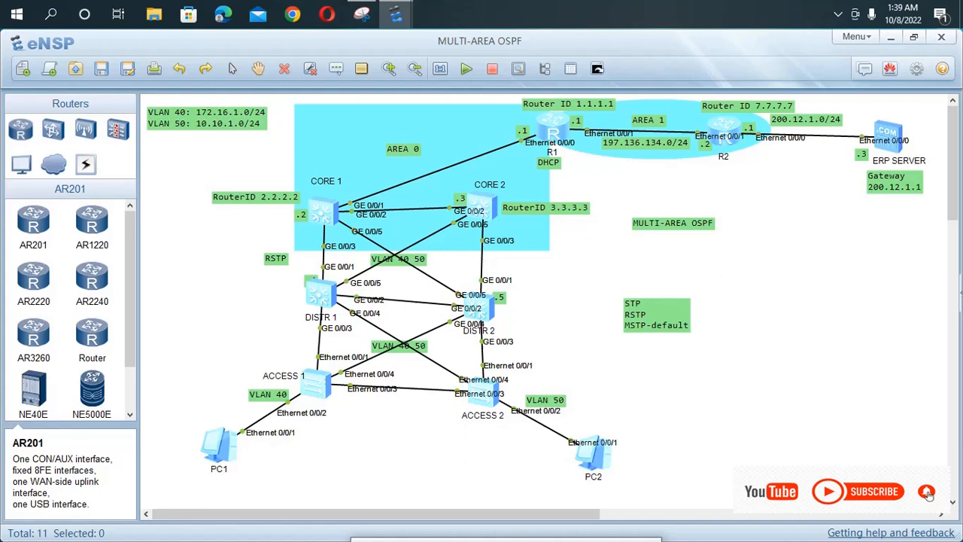
{"action": "double_click", "coordinate": [323, 212]}
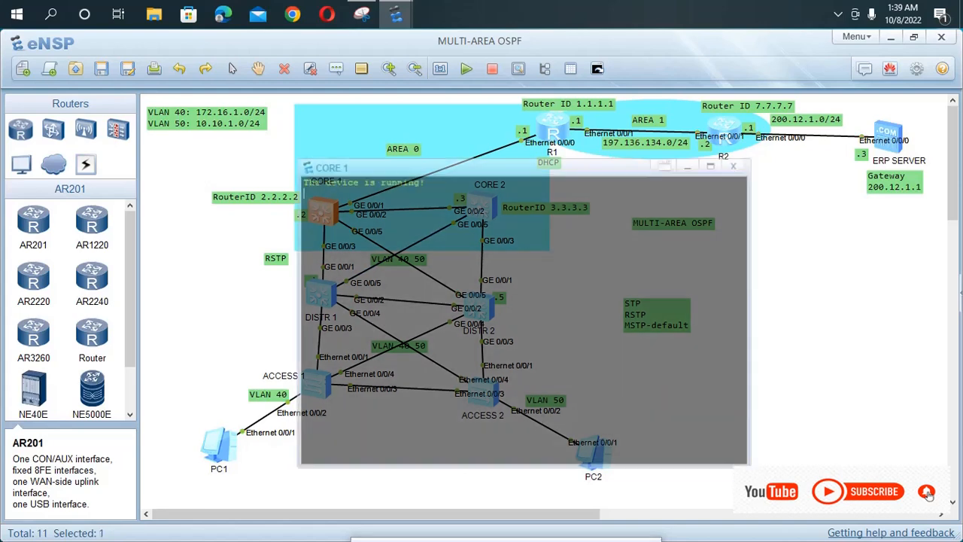
{"action": "key", "text": "Return"}
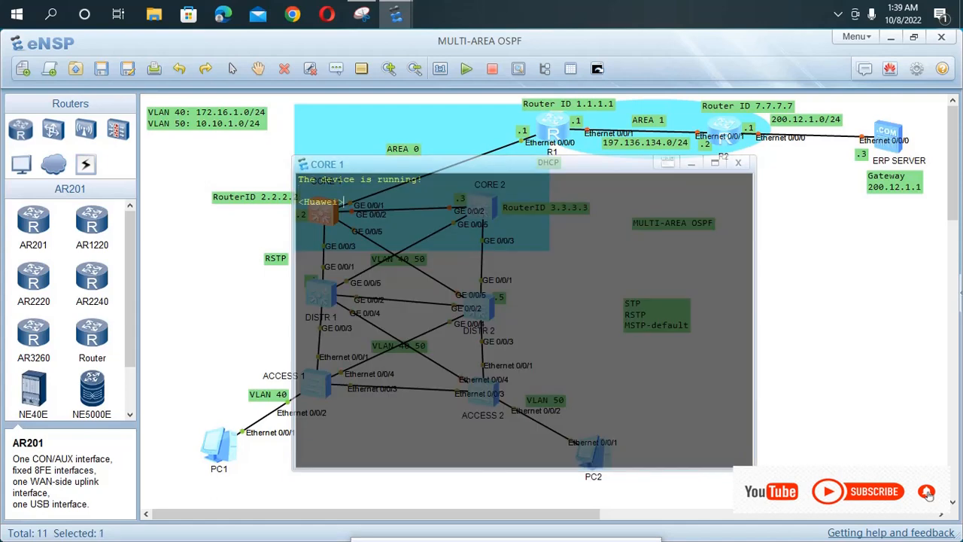
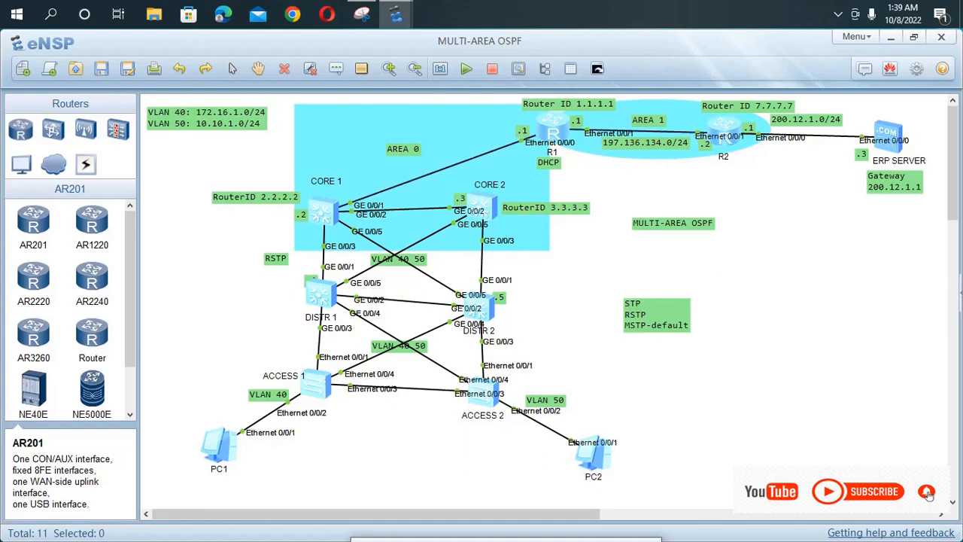
- Bring up the CORE 1 console again and turn off its terminal monitor with u t m
{"action": "double_click", "coordinate": [323, 212]}
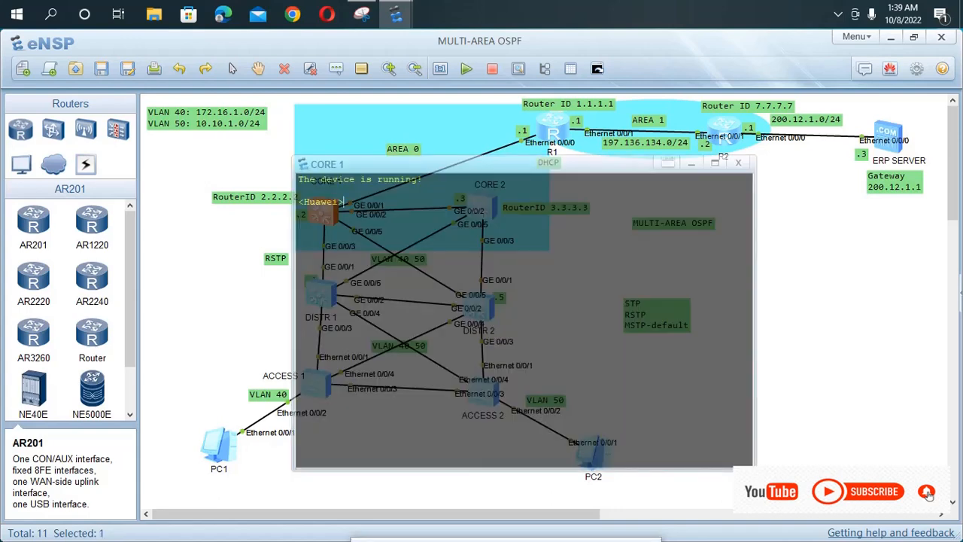
{"action": "type", "text": "s"}
{"action": "key", "text": "BackSpace"}
{"action": "type", "text": "u t m"}
{"action": "key", "text": "Return"}
{"action": "key", "text": "Return"}
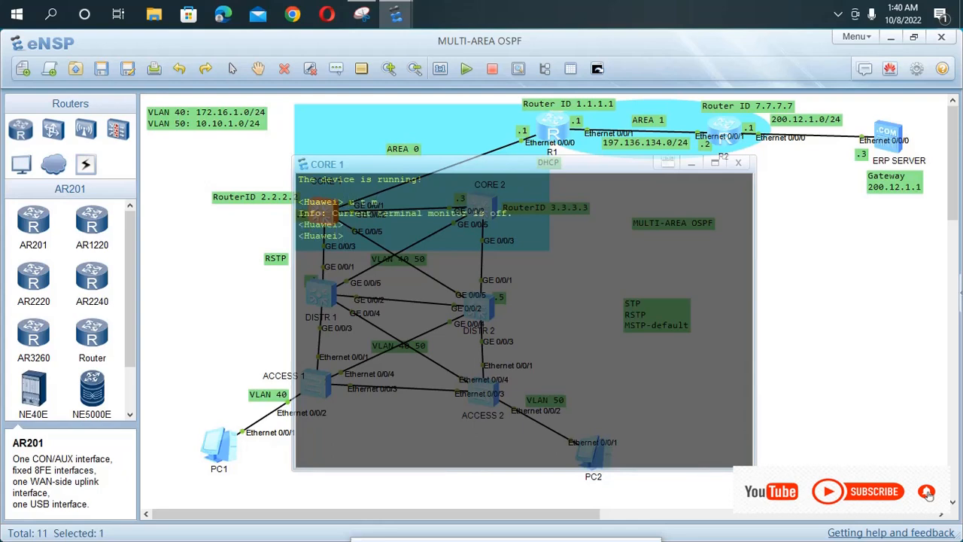
- Enter system view on the CORE 1 switch and set its system name to CORE 1
{"action": "type", "text": "sys"}
{"action": "key", "text": "Return"}
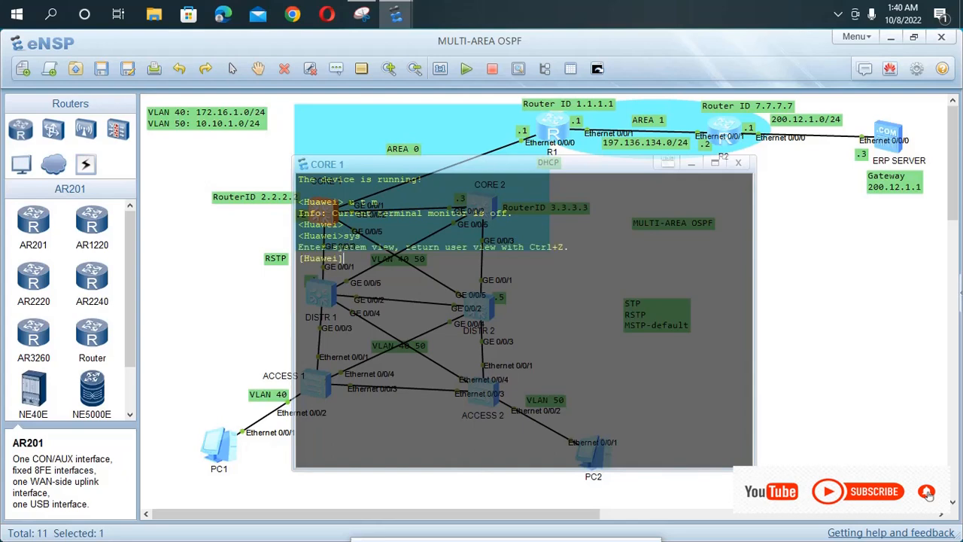
{"action": "type", "text": "sys"}
{"action": "key", "text": "Tab"}
{"action": "type", "text": "CORE"}
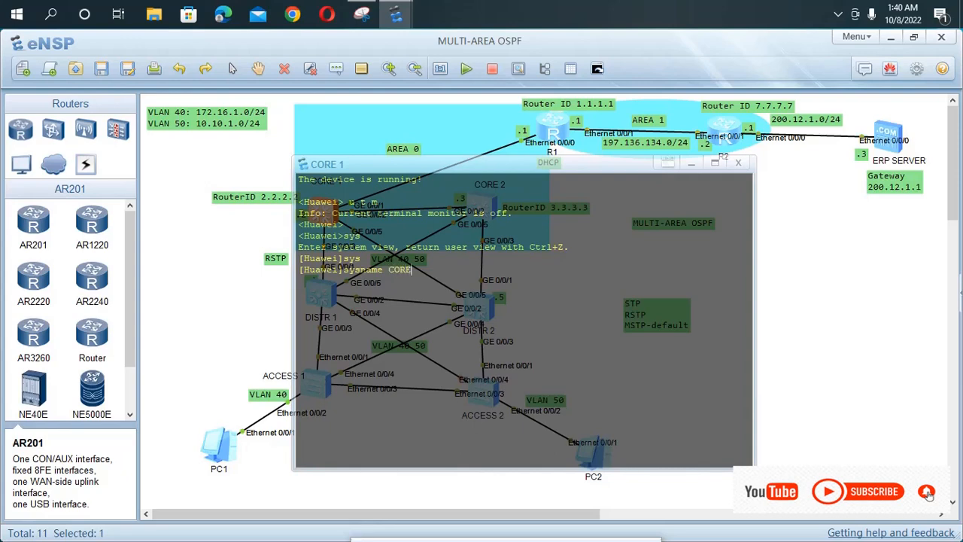
{"action": "type", "text": " 1"}
{"action": "key", "text": "Return"}
{"action": "type", "text": "rou"}
{"action": "key", "text": "Tab"}
{"action": "type", "text": "-"}
{"action": "key", "text": "Tab"}
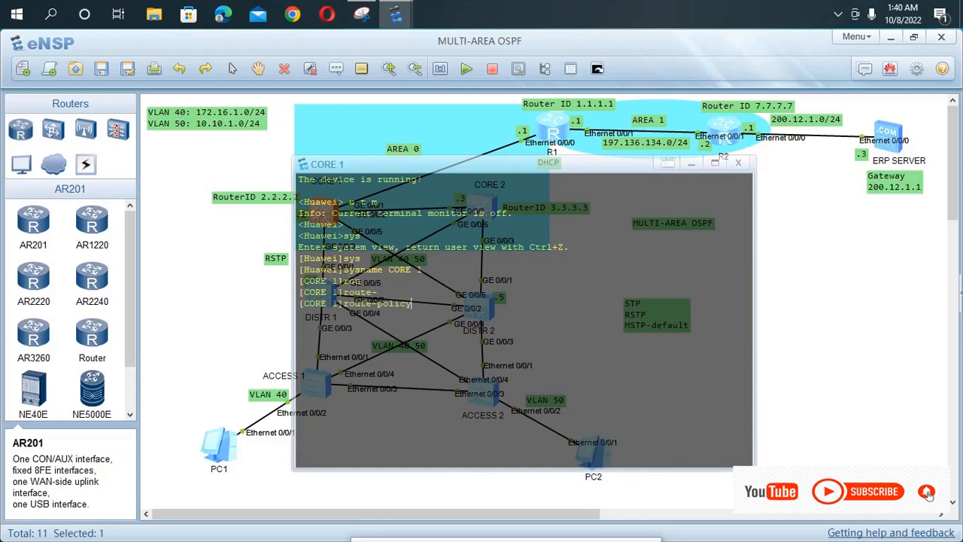
{"action": "key", "text": "Tab"}
{"action": "key", "text": "Tab"}
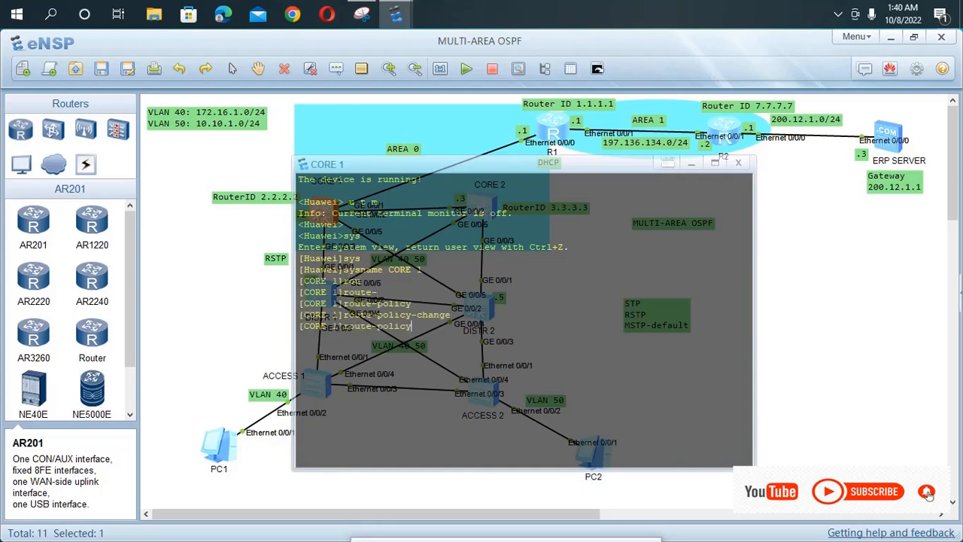
{"action": "key", "text": "BackSpace"}
{"action": "key", "text": "BackSpace"}
{"action": "key", "text": "BackSpace"}
{"action": "key", "text": "BackSpace"}
{"action": "key", "text": "BackSpace"}
{"action": "key", "text": "BackSpace"}
{"action": "key", "text": "BackSpace"}
{"action": "key", "text": "BackSpace"}
{"action": "key", "text": "BackSpace"}
{"action": "key", "text": "BackSpace"}
{"action": "key", "text": "BackSpace"}
{"action": "key", "text": "BackSpace"}
- Set the router ID of CORE 1 to 2.2.2.2
{"action": "type", "text": "ro"}
{"action": "type", "text": "u"}
{"action": "type", "text": "r"}
{"action": "key", "text": "BackSpace"}
{"action": "type", "text": "te"}
{"action": "key", "text": "Tab"}
{"action": "key", "text": "Tab"}
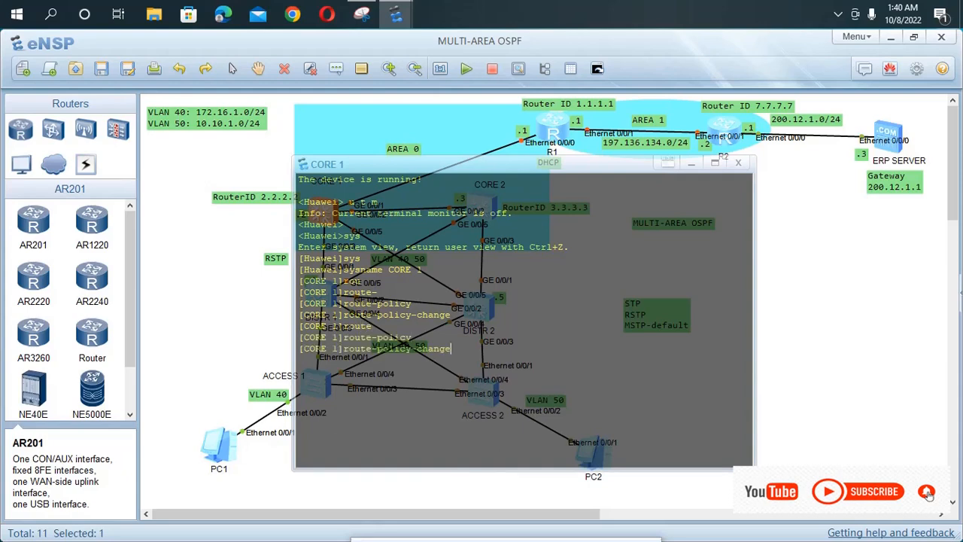
{"action": "key", "text": "Tab"}
{"action": "key", "text": "Tab"}
{"action": "key", "text": "Tab"}
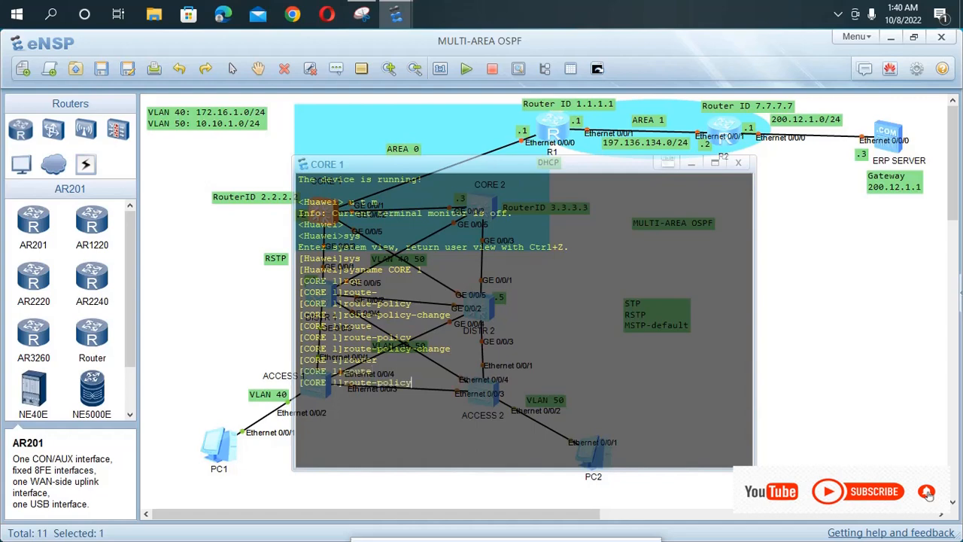
{"action": "key", "text": "Tab"}
{"action": "key", "text": "Tab"}
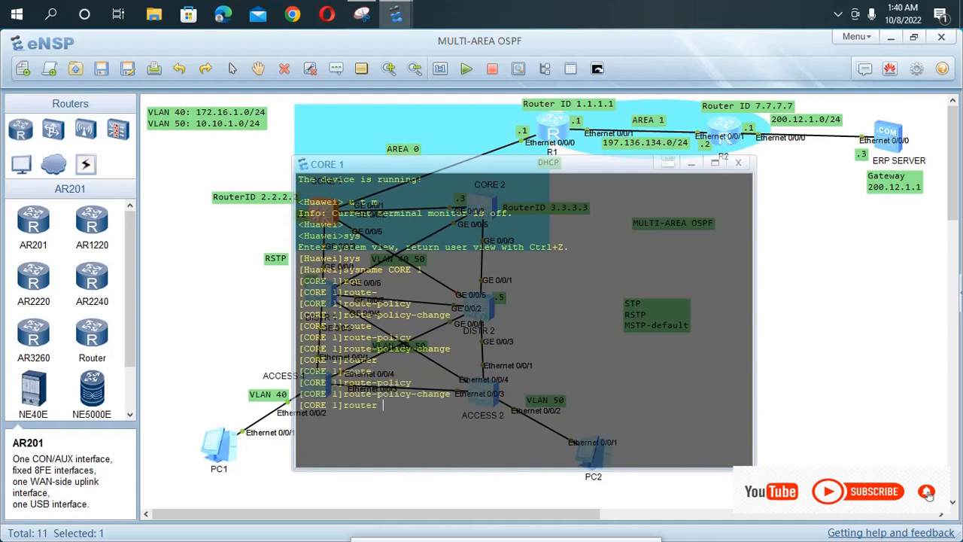
{"action": "type", "text": "i"}
{"action": "key", "text": "Tab"}
{"action": "type", "text": "2.2.2.2"}
{"action": "key", "text": "Return"}
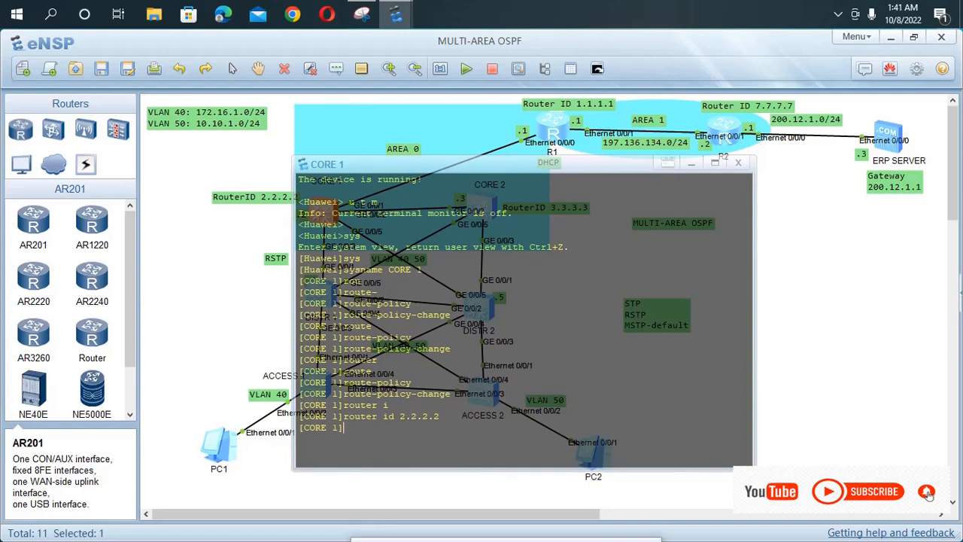
- Set the spanning tree mode of CORE 1 to RSTP
{"action": "type", "text": "st"}
{"action": "key", "text": "Tab"}
{"action": "type", "text": "mo"}
{"action": "key", "text": "Tab"}
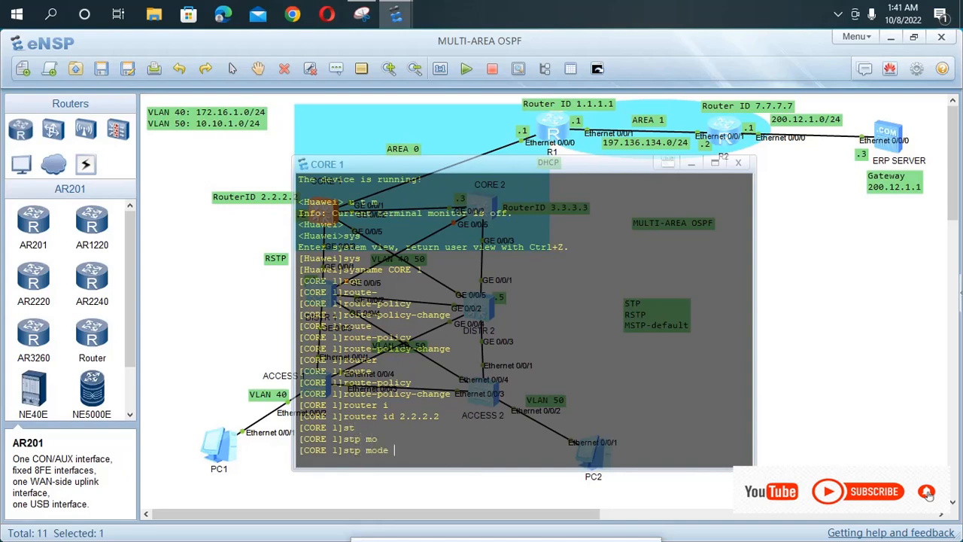
{"action": "type", "text": "r"}
{"action": "key", "text": "Tab"}
{"action": "key", "text": "Return"}
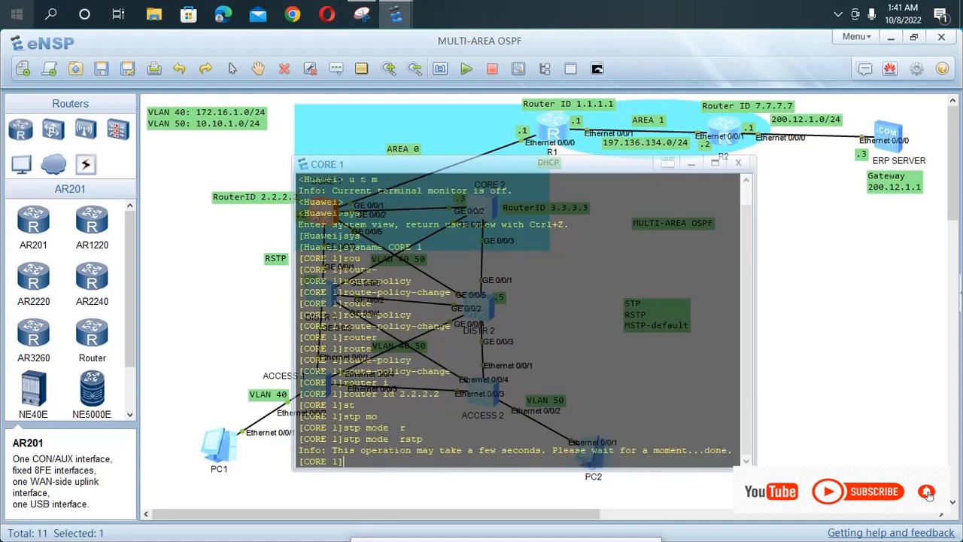
- Nudge the blue AREA 0 rectangle slightly up and to the left, and return to the CORE 1 console
{"action": "left_click_drag", "start_coordinate": [459, 164], "coordinate": [707, 211]}
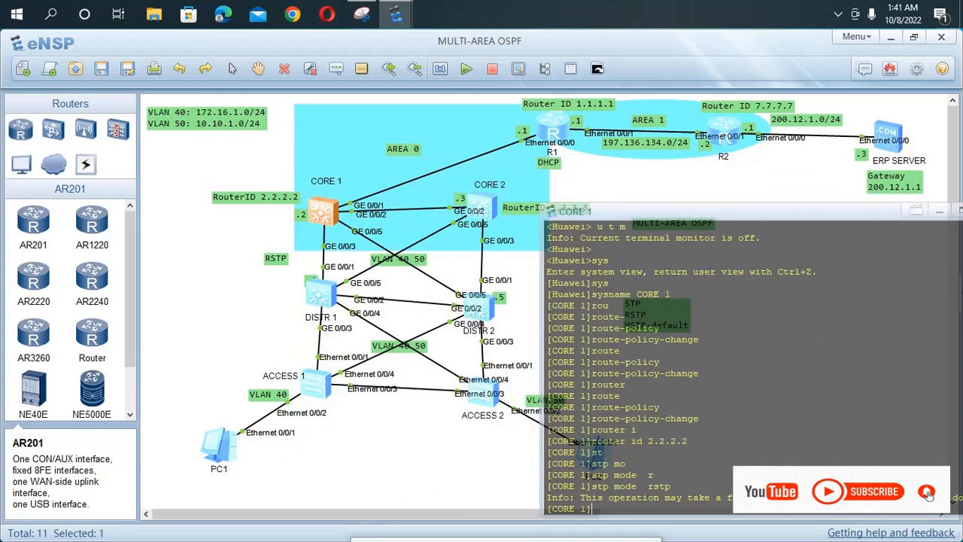
{"action": "left_click_drag", "start_coordinate": [425, 181], "coordinate": [420, 173]}
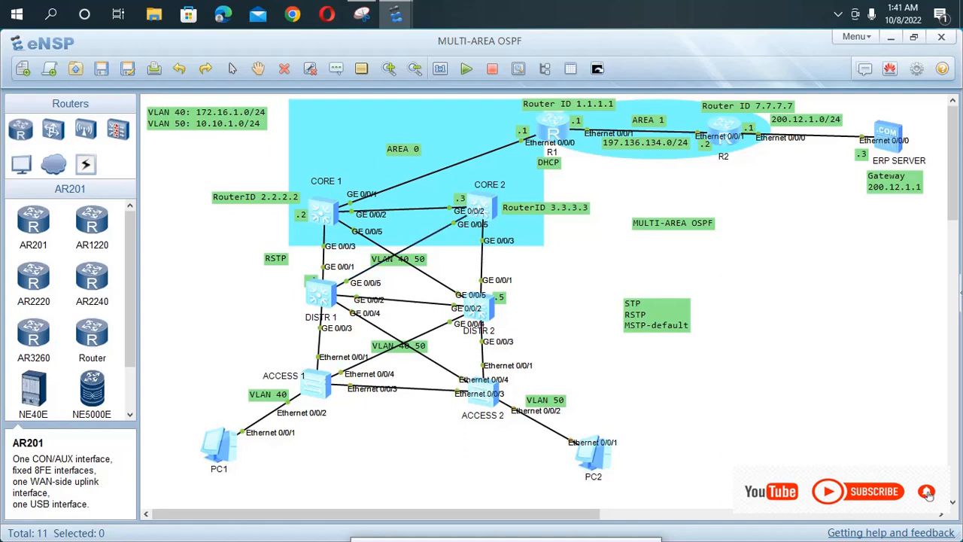
{"action": "double_click", "coordinate": [323, 212]}
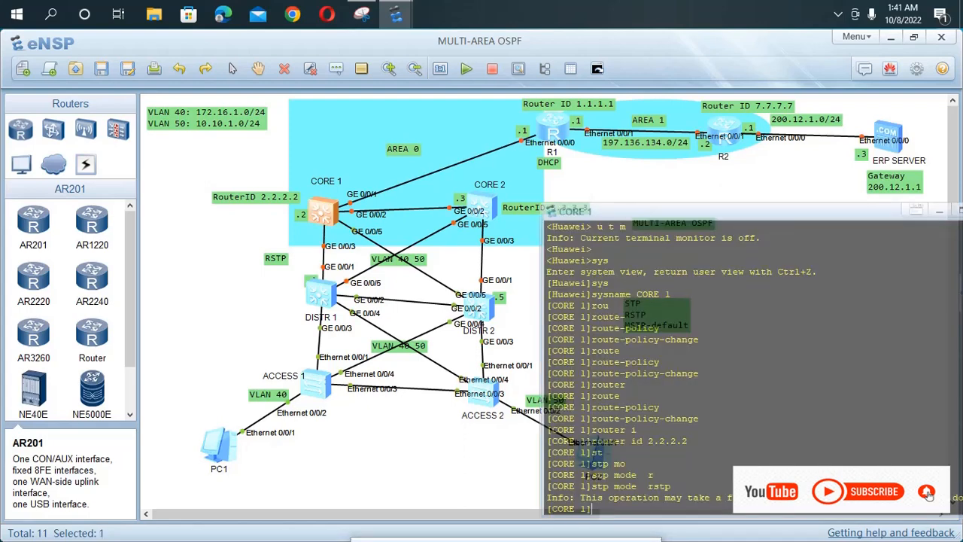
{"action": "left_click_drag", "start_coordinate": [722, 211], "coordinate": [461, 180]}
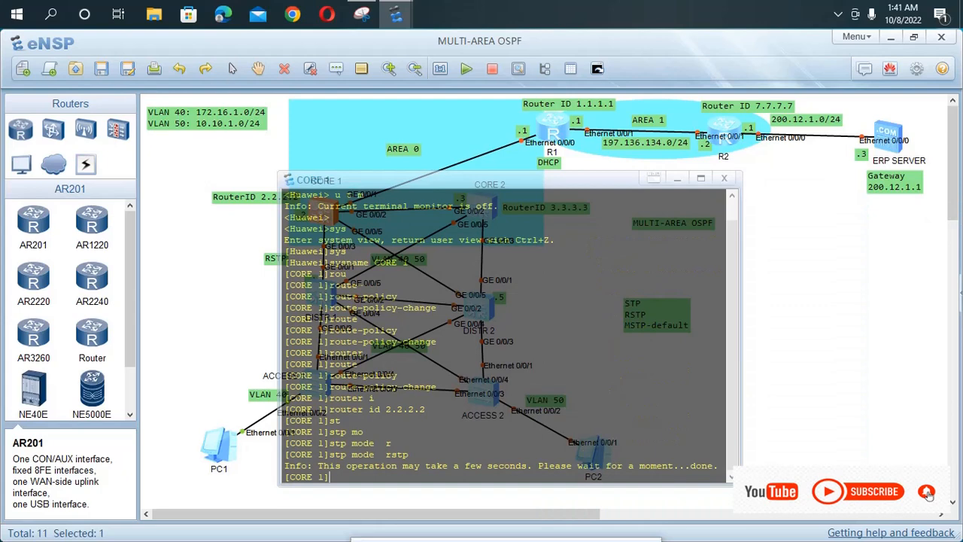
- Create VLANs 40 and 50 on CORE 1 with a single batch command
{"action": "type", "text": "i"}
{"action": "key", "text": "BackSpace"}
{"action": "type", "text": "vk"}
{"action": "key", "text": "BackSpace"}
{"action": "type", "text": "la"}
{"action": "key", "text": "Tab"}
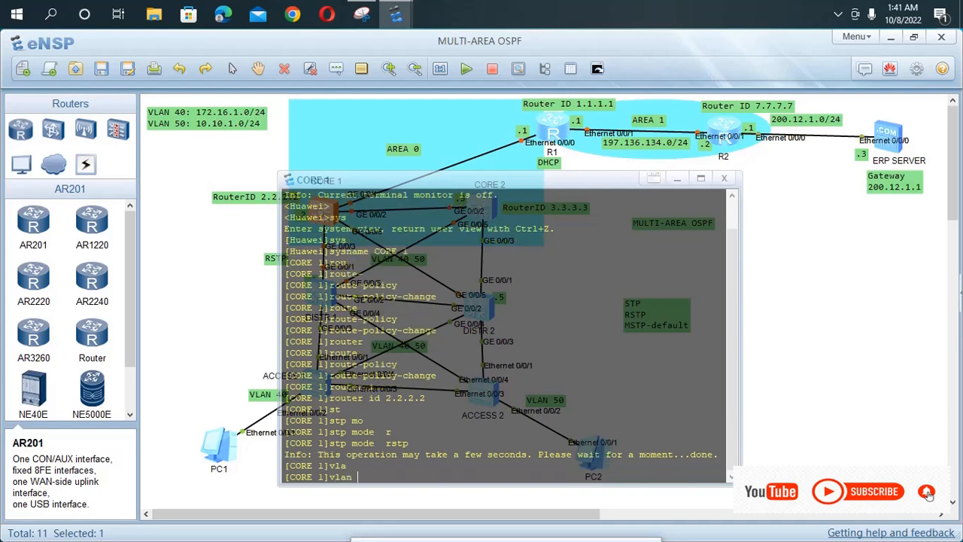
{"action": "type", "text": "b"}
{"action": "key", "text": "Tab"}
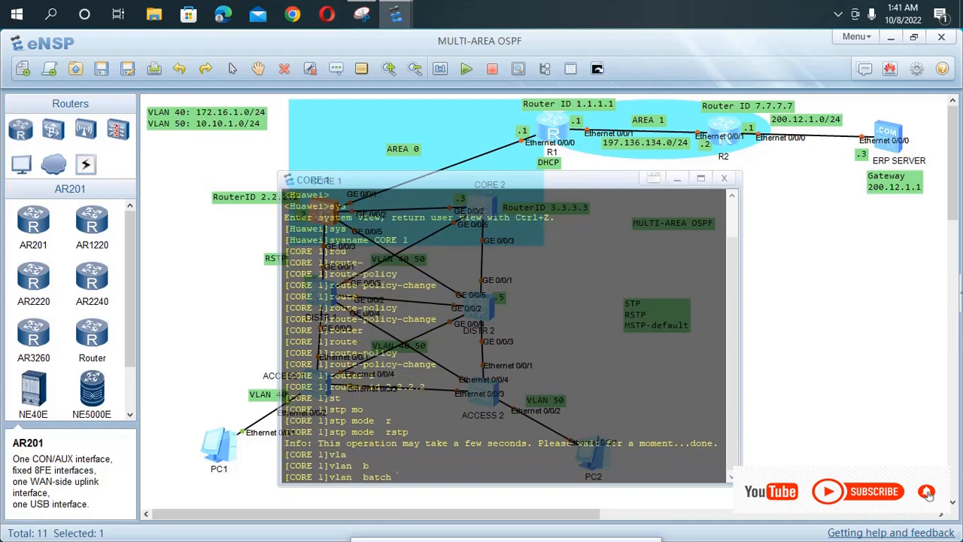
{"action": "type", "text": "40 50"}
{"action": "key", "text": "Return"}
- Enter interface g0/0/1 on CORE 1 and set its port link type to trunk
{"action": "type", "text": "int"}
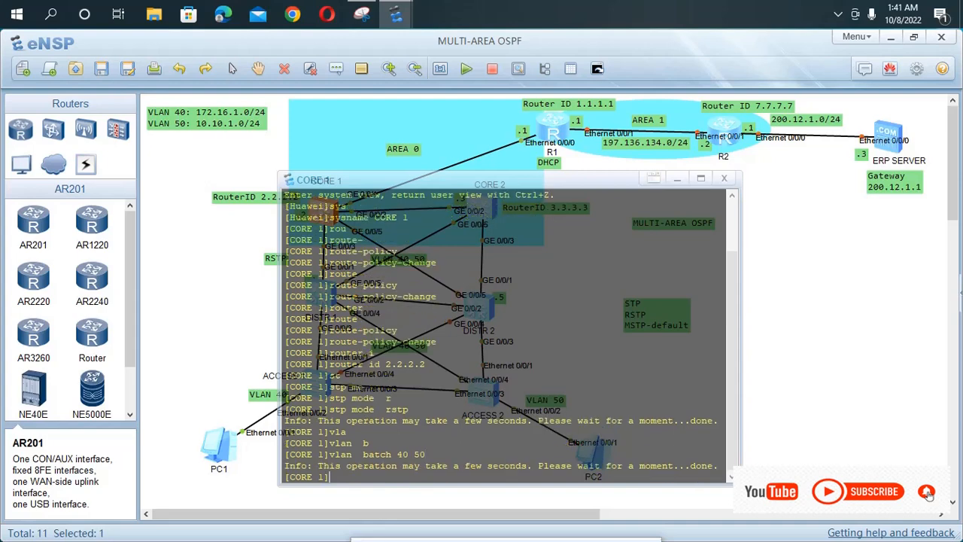
{"action": "key", "text": "Tab"}
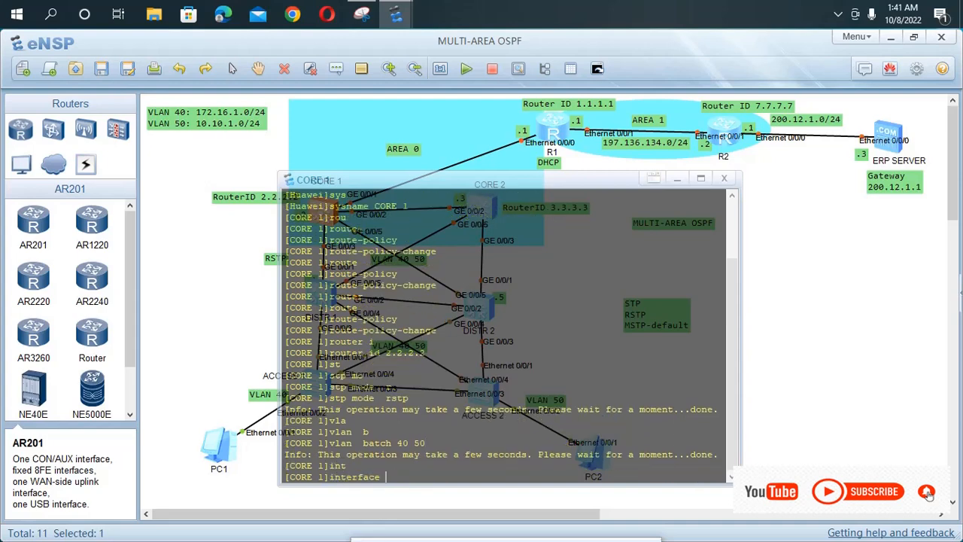
{"action": "type", "text": "g0/0/1"}
{"action": "key", "text": "Return"}
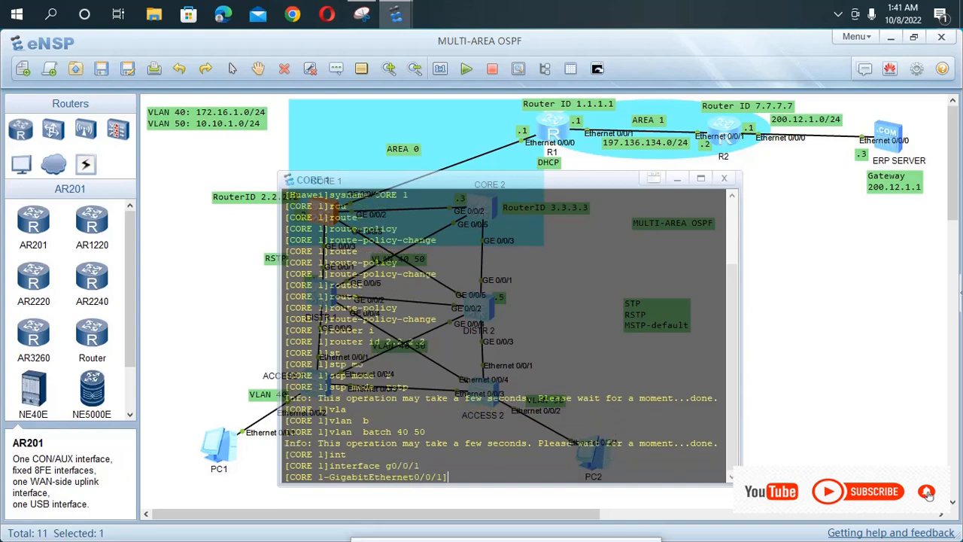
{"action": "type", "text": "po"}
{"action": "key", "text": "Return"}
{"action": "type", "text": "port "}
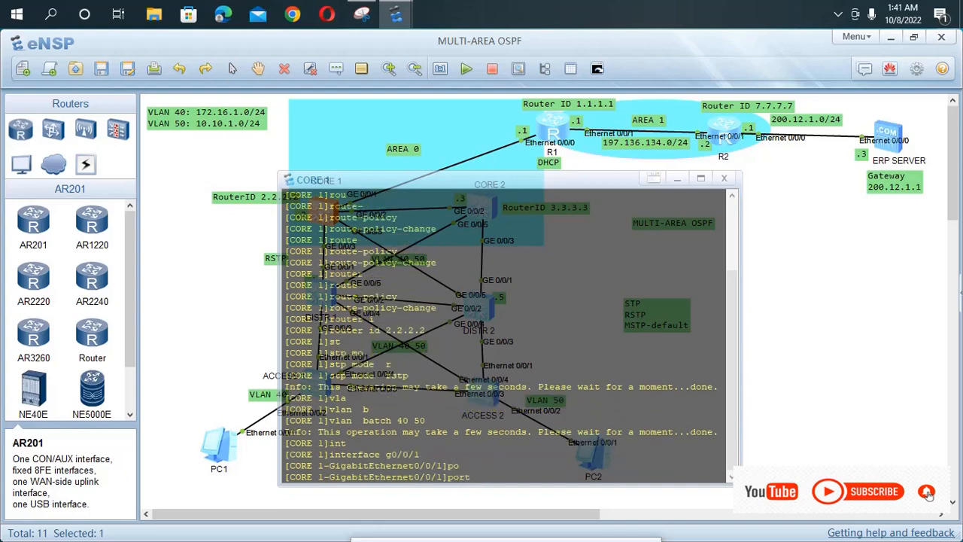
{"action": "type", "text": "li"}
{"action": "key", "text": "Tab"}
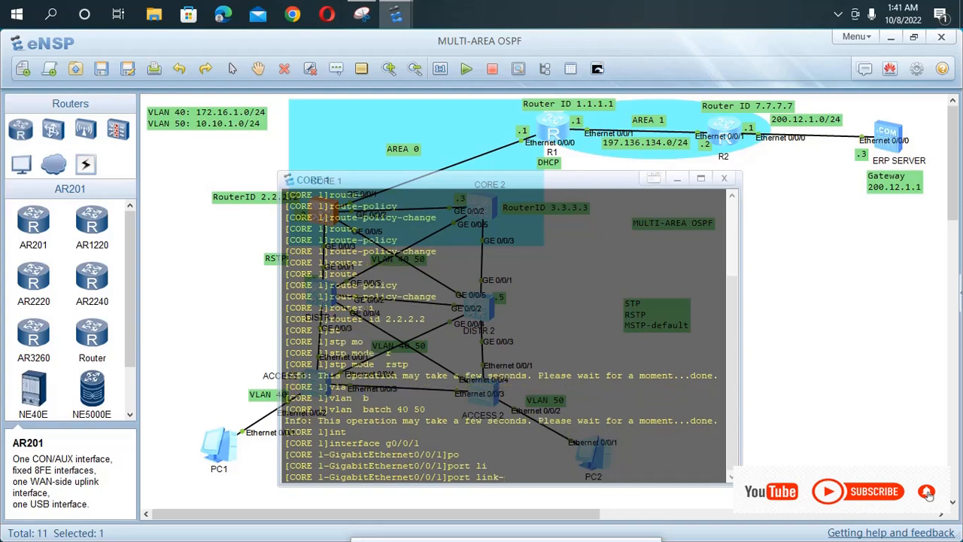
{"action": "type", "text": "t"}
{"action": "key", "text": "Tab"}
{"action": "type", "text": "t"}
{"action": "key", "text": "Tab"}
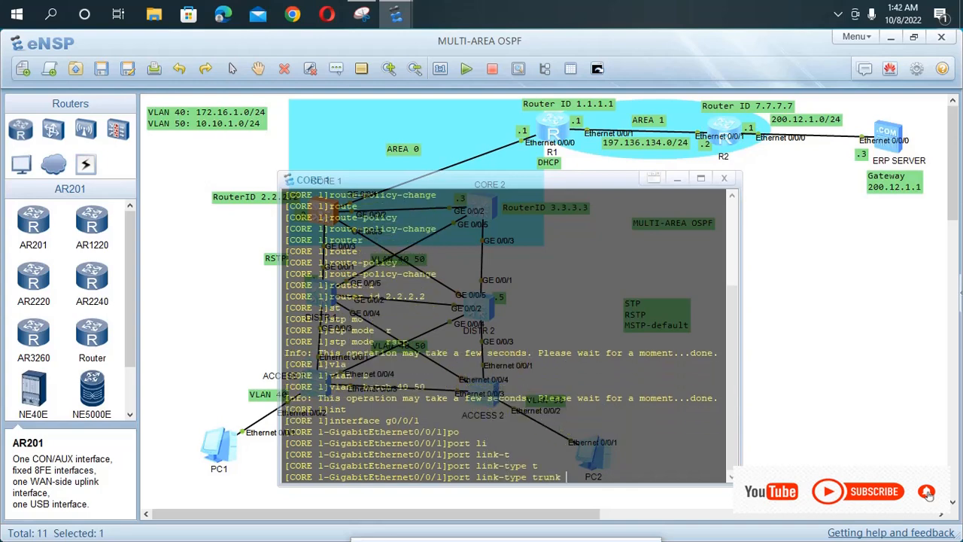
{"action": "key", "text": "Return"}
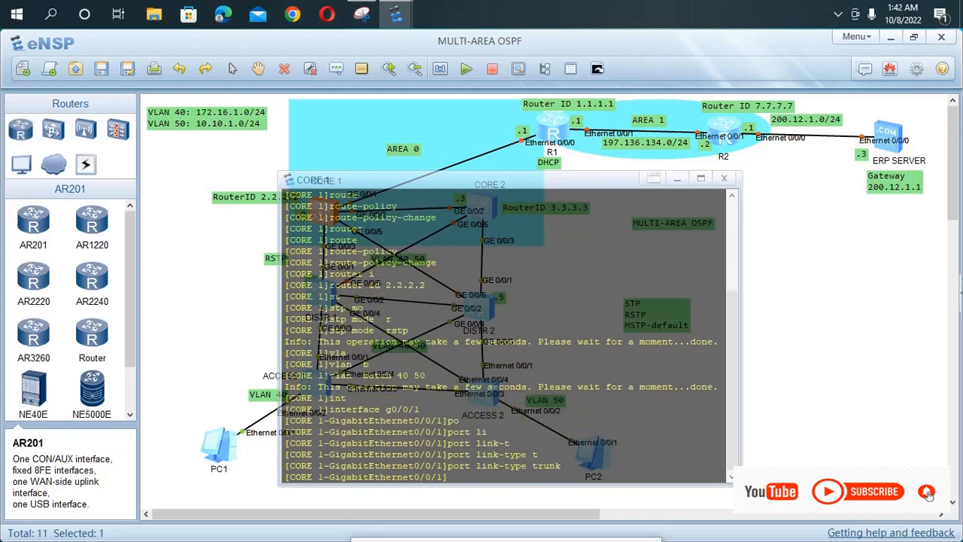
- Allow VLANs 40 and 50 through the trunk on interface g0/0/1 of CORE 1
{"action": "type", "text": "po"}
{"action": "key", "text": "Tab"}
{"action": "type", "text": "t"}
{"action": "key", "text": "Tab"}
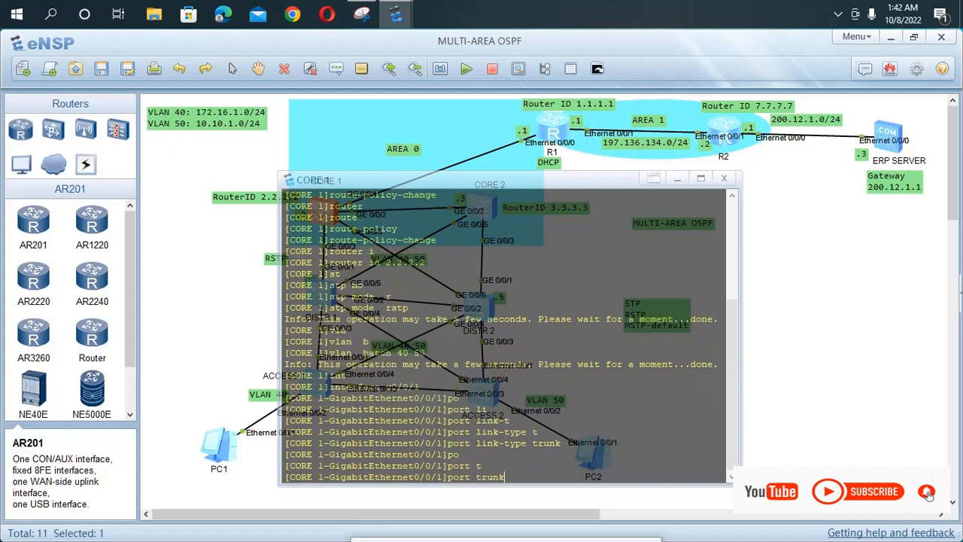
{"action": "type", "text": "a"}
{"action": "key", "text": "Tab"}
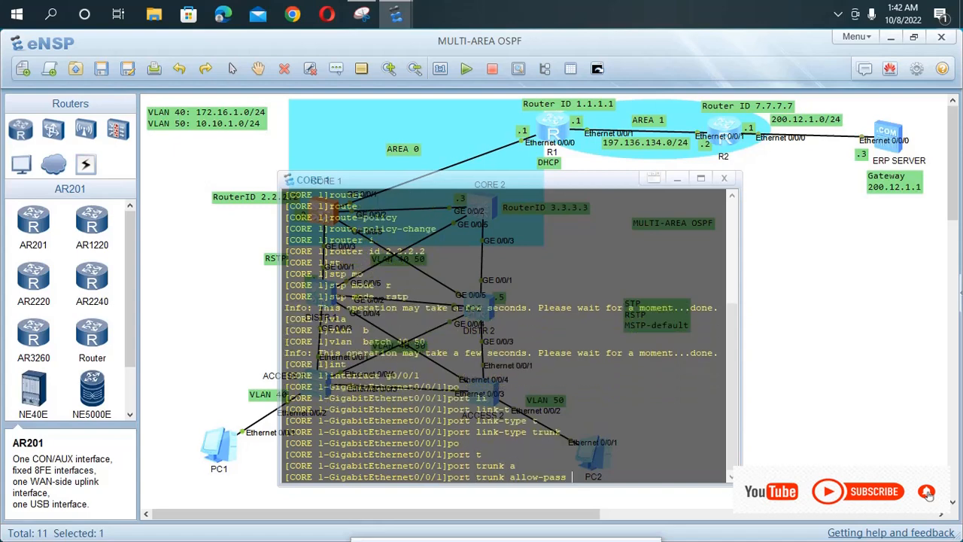
{"action": "type", "text": "v"}
{"action": "key", "text": "Tab"}
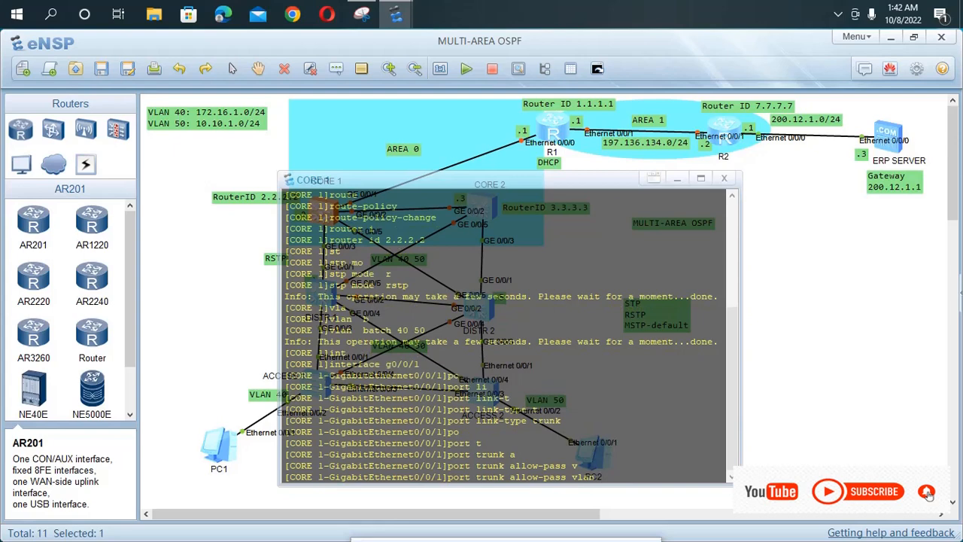
{"action": "type", "text": "40 50"}
{"action": "key", "text": "Return"}
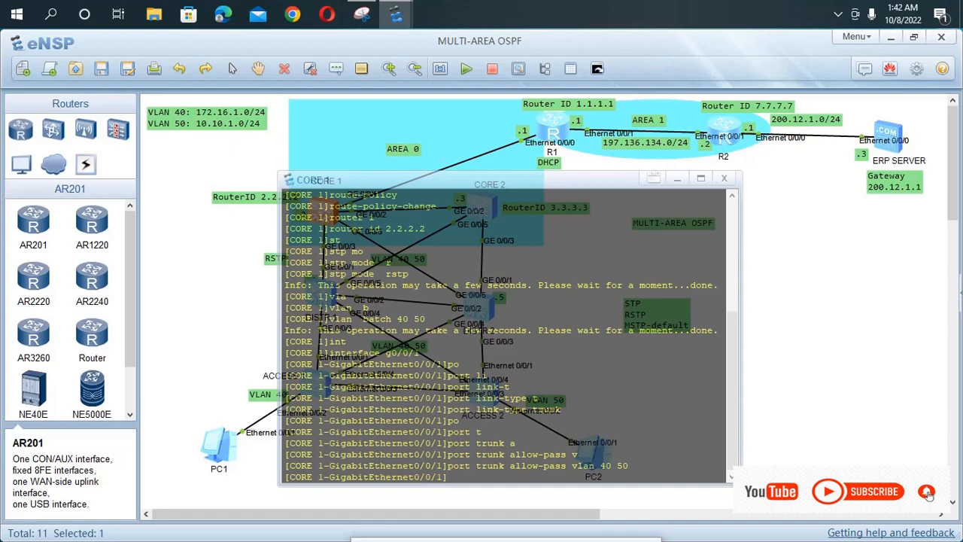
- Enter interface g0/0/2 on CORE 1 and set its port link type to trunk
{"action": "type", "text": "port link-type trunk"}
{"action": "key", "text": "Up"}
{"action": "key", "text": "BackSpace"}
{"action": "type", "text": "2"}
{"action": "key", "text": "Return"}
{"action": "key", "text": "Up"}
{"action": "key", "text": "Up"}
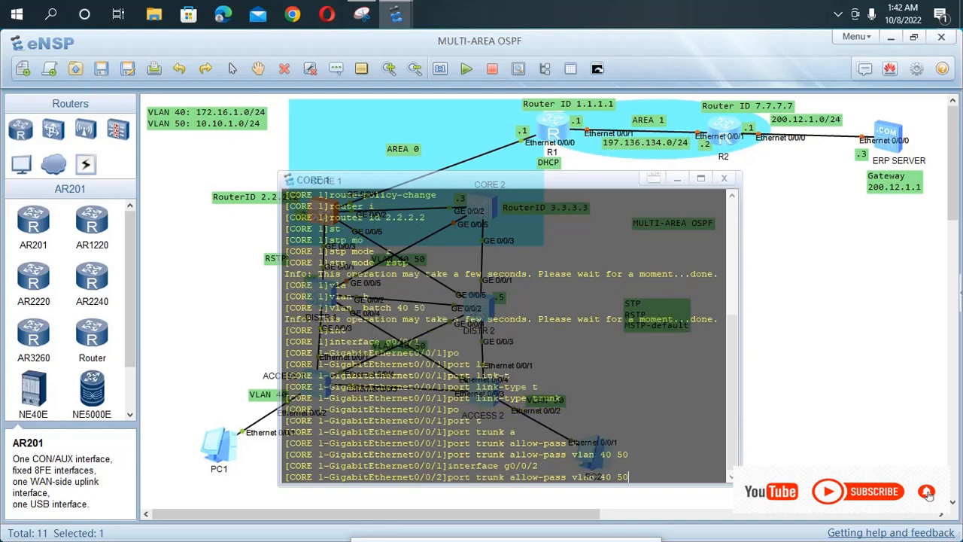
{"action": "key", "text": "Up"}
{"action": "key", "text": "Return"}
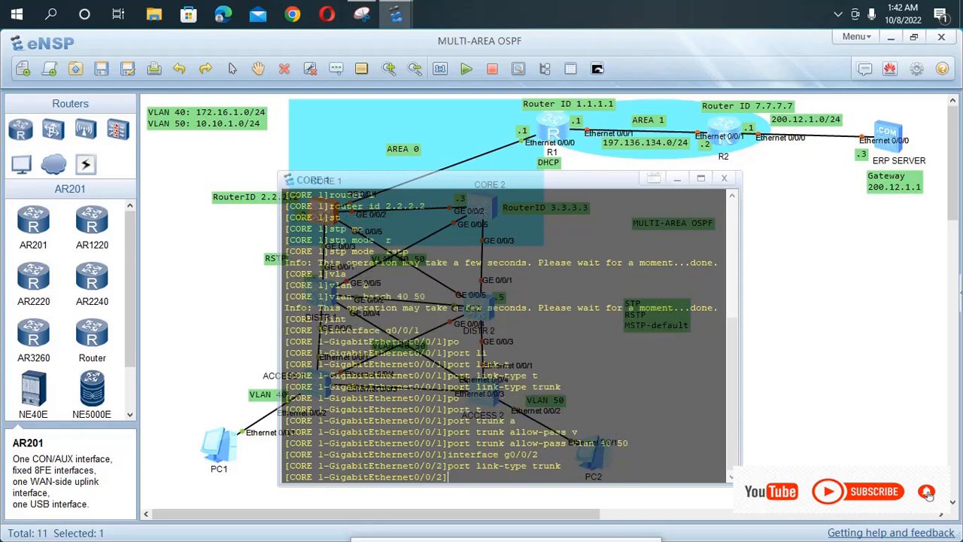
- Allow VLANs 40 and 50 through the trunk on interface g0/0/2 of CORE 1
{"action": "key", "text": "Up"}
{"action": "key", "text": "Up"}
{"action": "key", "text": "Return"}
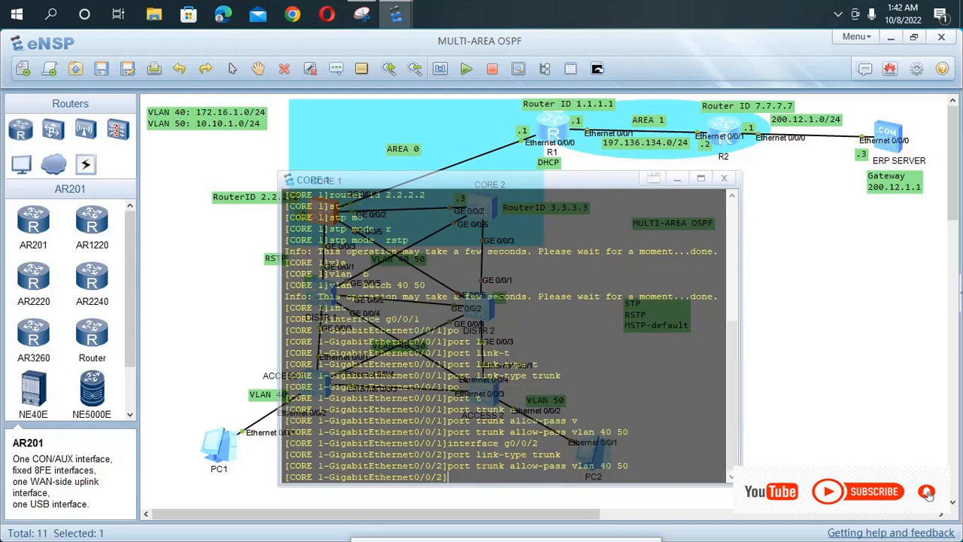
- Configure interface g0/0/3 of CORE 1 as a trunk port that allows VLANs 40 and 50
{"action": "key", "text": "Up"}
{"action": "key", "text": "Up"}
{"action": "key", "text": "Up"}
{"action": "key", "text": "BackSpace"}
{"action": "type", "text": "3"}
{"action": "key", "text": "Return"}
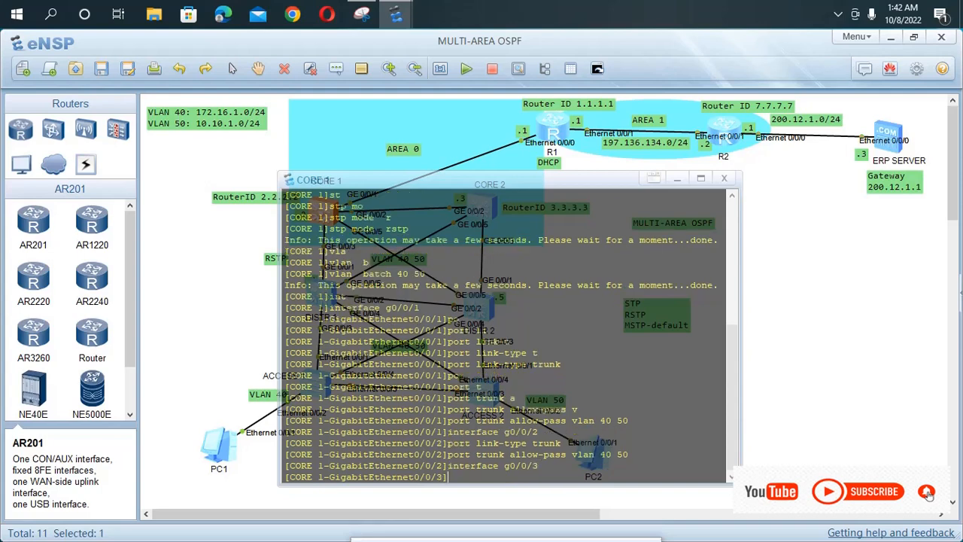
{"action": "type", "text": "port link-type trunk"}
{"action": "key", "text": "Return"}
{"action": "type", "text": "port trunk allow-pass vlan 40 50"}
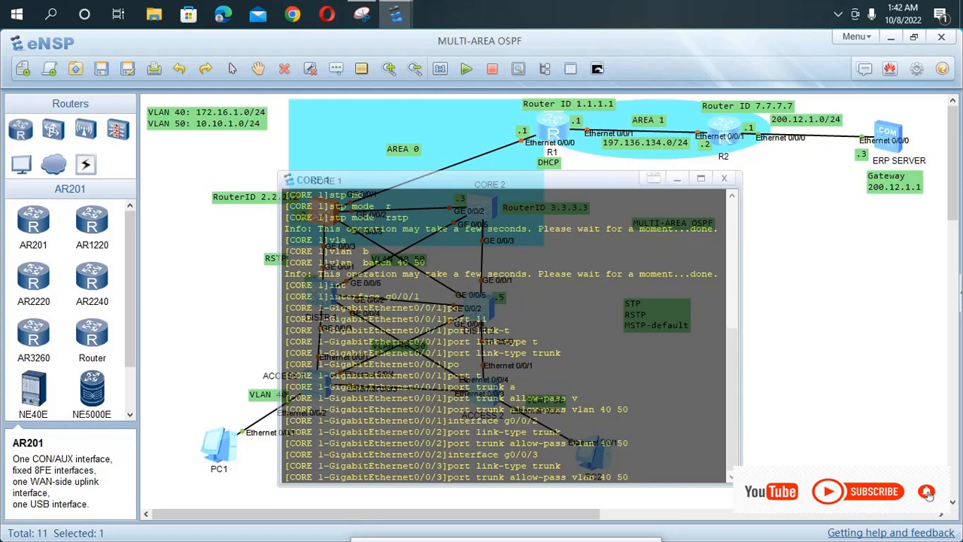
{"action": "key", "text": "Return"}
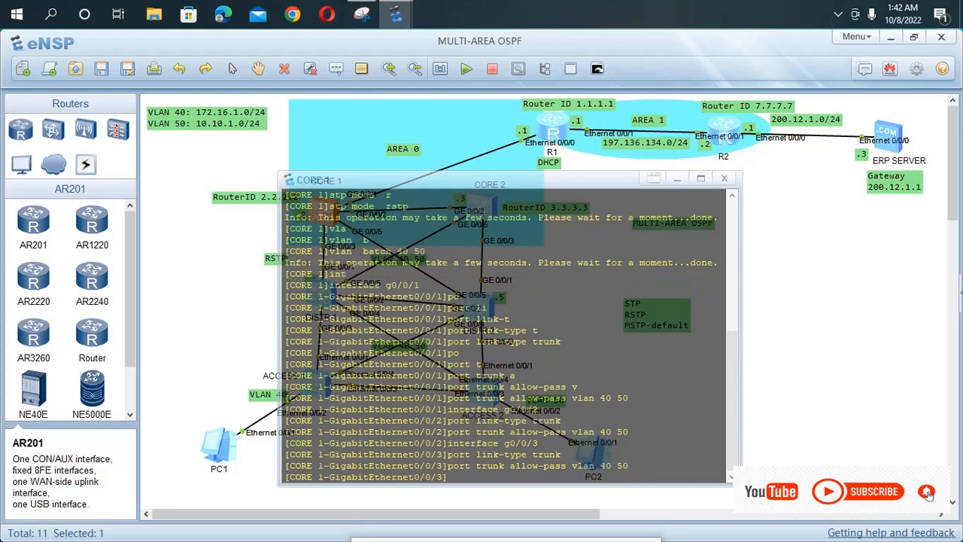
- Enter interface g0/0/5 on CORE 1 and set its port link type to trunk
{"action": "type", "text": "qu"}
{"action": "key", "text": "BackSpace"}
{"action": "key", "text": "BackSpace"}
{"action": "type", "text": "interface g0/0/3"}
{"action": "key", "text": "BackSpace"}
{"action": "type", "text": "5"}
{"action": "key", "text": "Return"}
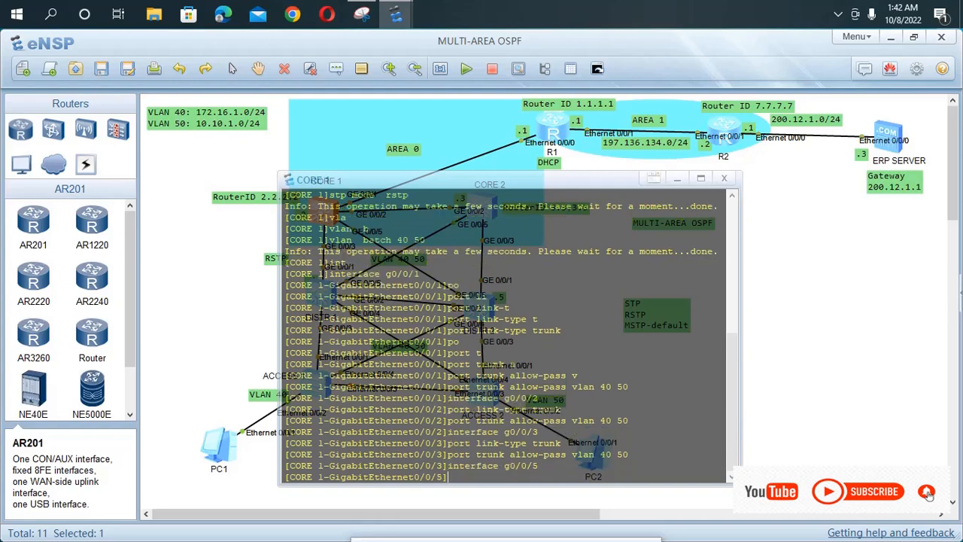
{"action": "key", "text": "Up"}
{"action": "key", "text": "Up"}
{"action": "key", "text": "Up"}
{"action": "key", "text": "Return"}
- Allow VLANs 40 and 50 through the trunk on interface g0/0/5 of CORE 1 and return to the system view
{"action": "key", "text": "Up"}
{"action": "key", "text": "Up"}
{"action": "key", "text": "Up"}
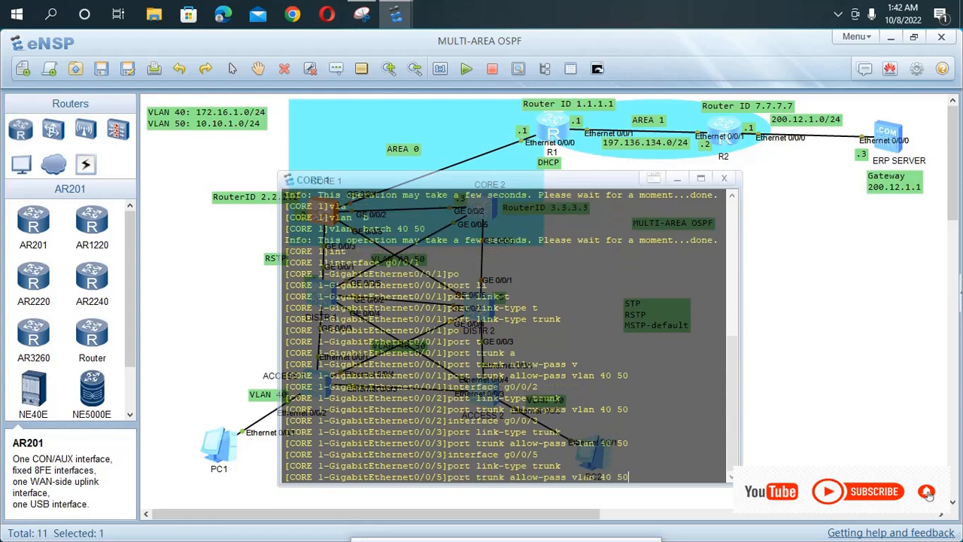
{"action": "key", "text": "Return"}
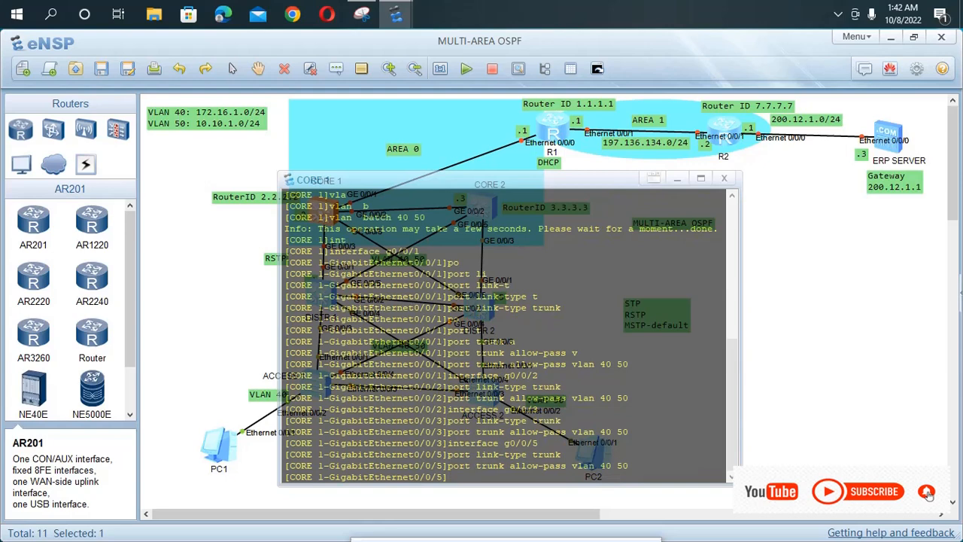
{"action": "type", "text": "qu"}
{"action": "key", "text": "Return"}
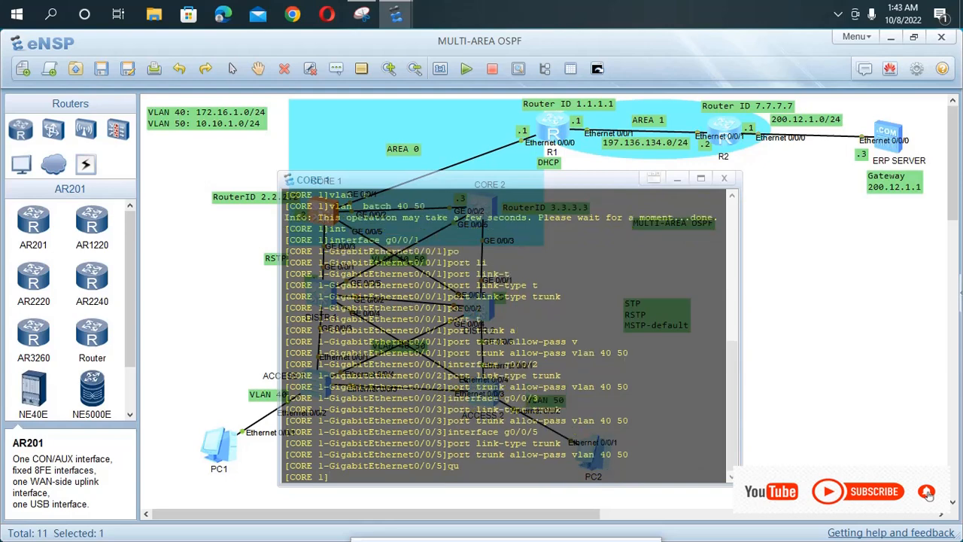
- Open the CORE 2 console and turn off its terminal monitor with u t m
{"action": "left_click", "coordinate": [797, 301]}
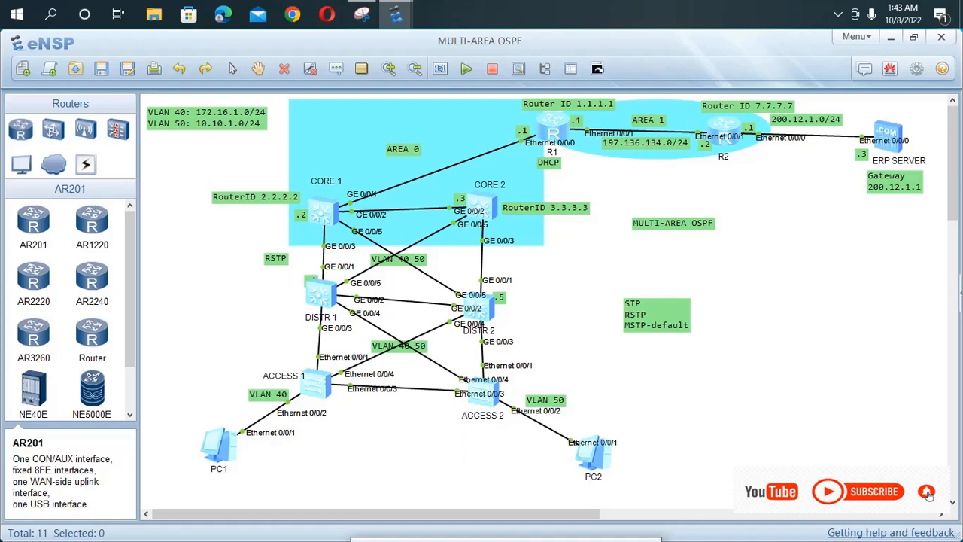
{"action": "double_click", "coordinate": [480, 208]}
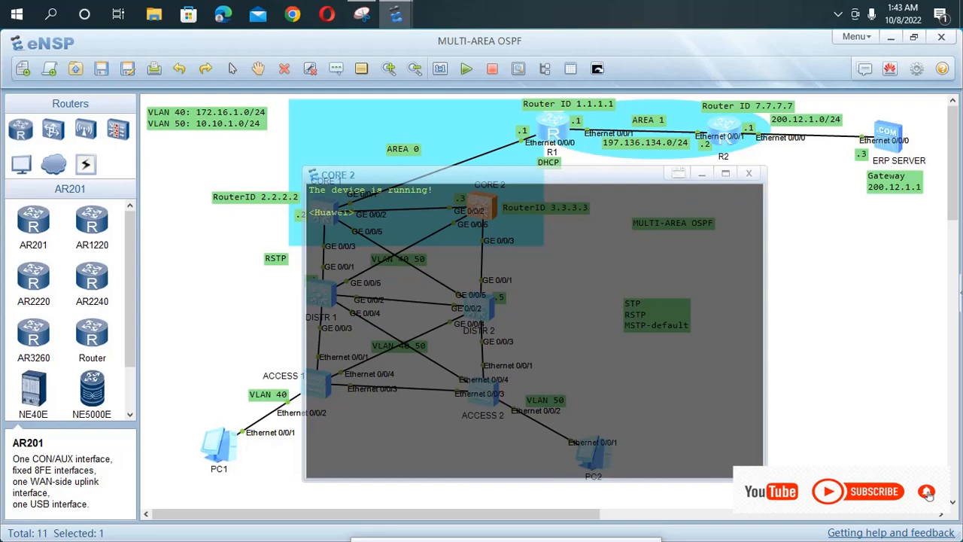
{"action": "type", "text": "us"}
{"action": "type", "text": "e"}
{"action": "type", "text": "n"}
{"action": "key", "text": "Return"}
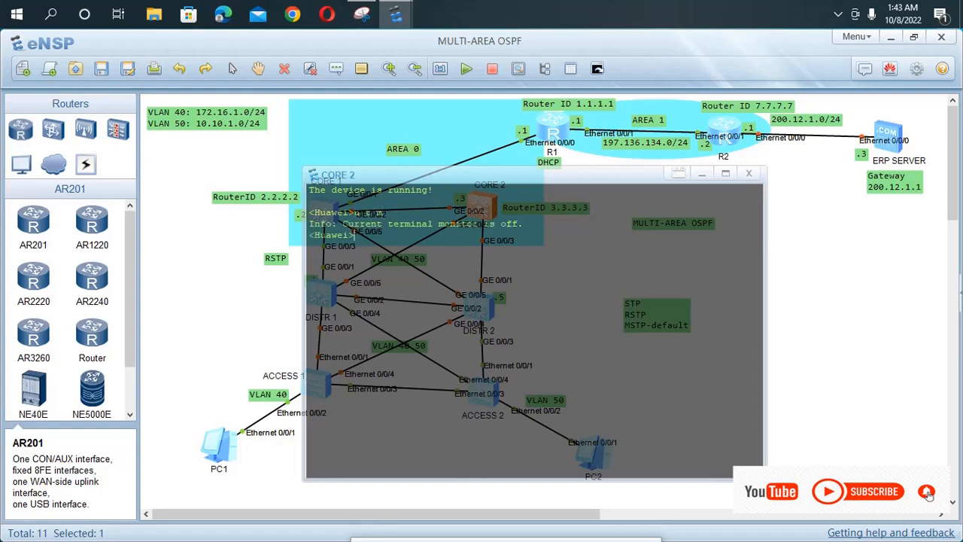
{"action": "scroll", "coordinate": [534, 331], "scroll_direction": "up", "scroll_amount": 1}
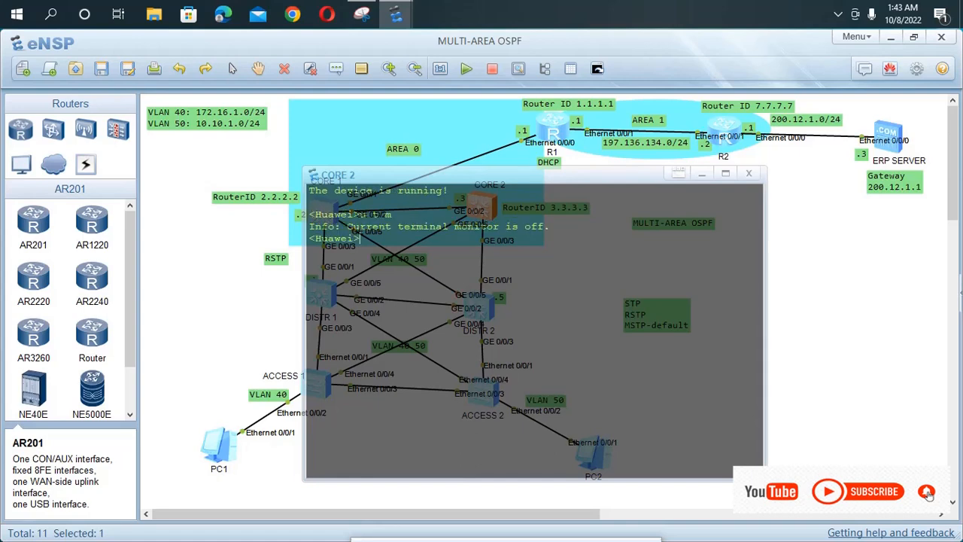
- Enter the system view of the CORE 2 switch and set its sysname to CORE 2
{"action": "type", "text": "sys"}
{"action": "key", "text": "Return"}
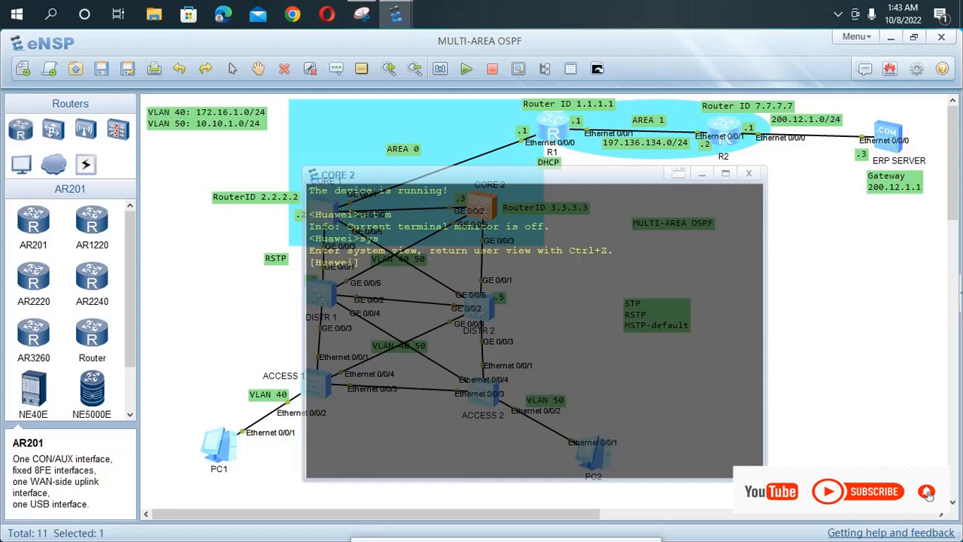
{"action": "type", "text": "sys"}
{"action": "key", "text": "Tab"}
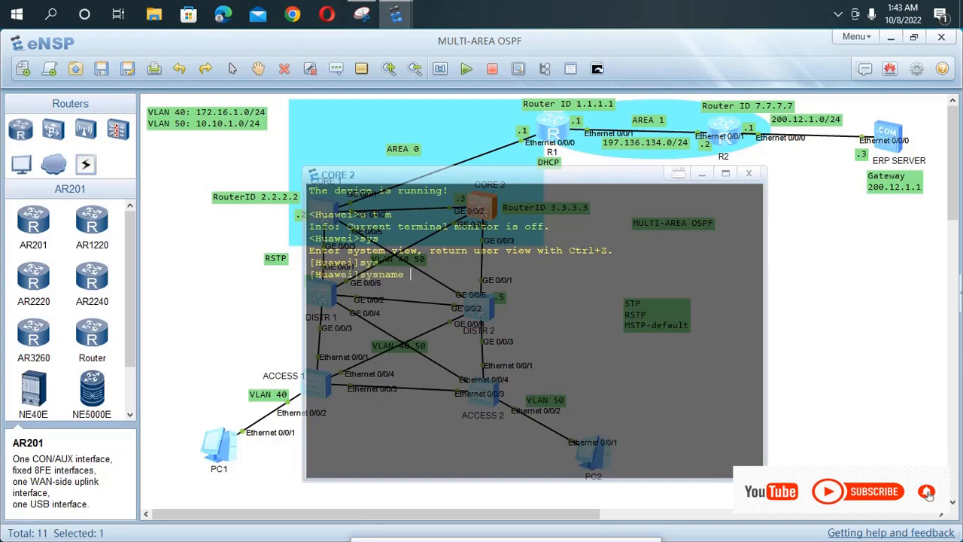
{"action": "type", "text": "D"}
{"action": "key", "text": "BackSpace"}
{"action": "type", "text": "CORE 2"}
{"action": "key", "text": "Return"}
- Set the spanning tree mode on CORE 2 to RSTP
{"action": "type", "text": "mod"}
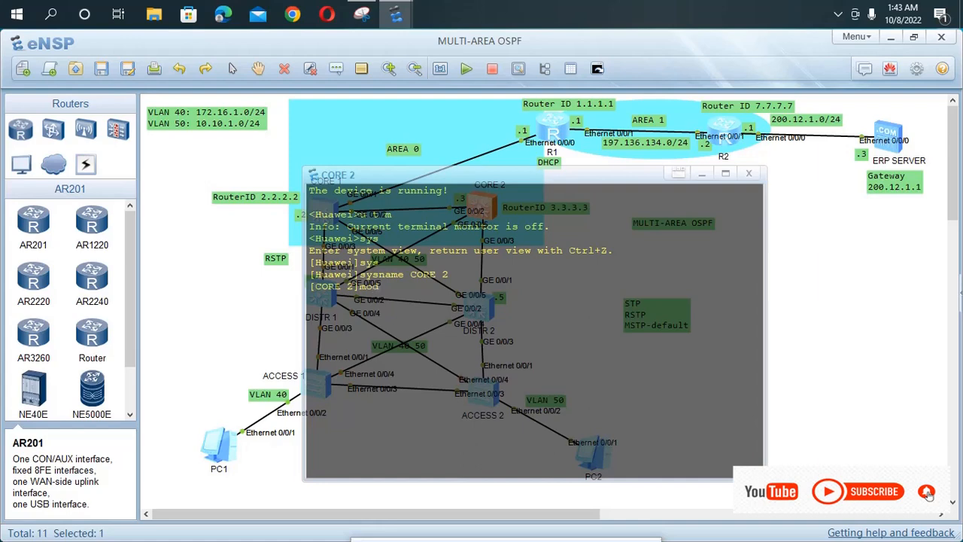
{"action": "key", "text": "BackSpace"}
{"action": "key", "text": "BackSpace"}
{"action": "type", "text": "st"}
{"action": "type", "text": "p n"}
{"action": "key", "text": "BackSpace"}
{"action": "type", "text": "m"}
{"action": "key", "text": "Tab"}
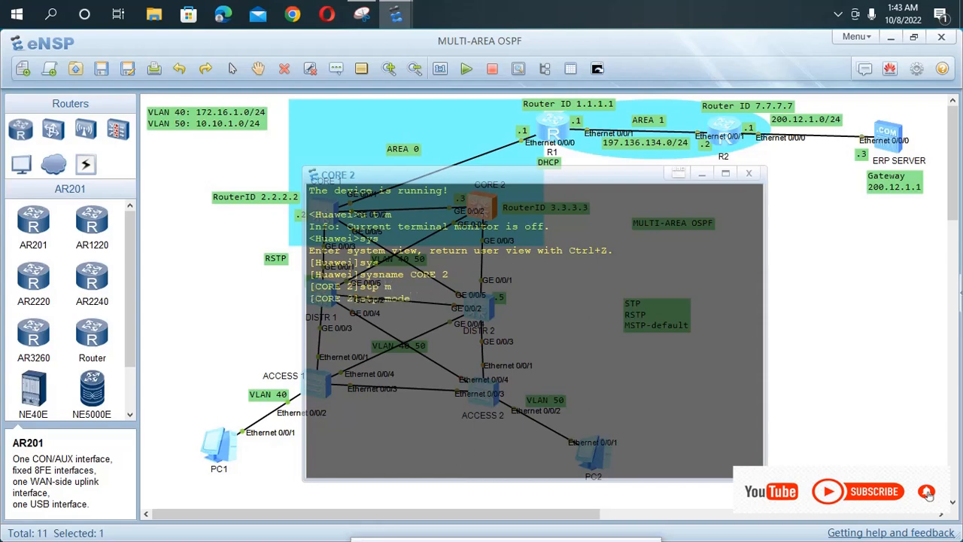
{"action": "type", "text": "r"}
{"action": "key", "text": "Tab"}
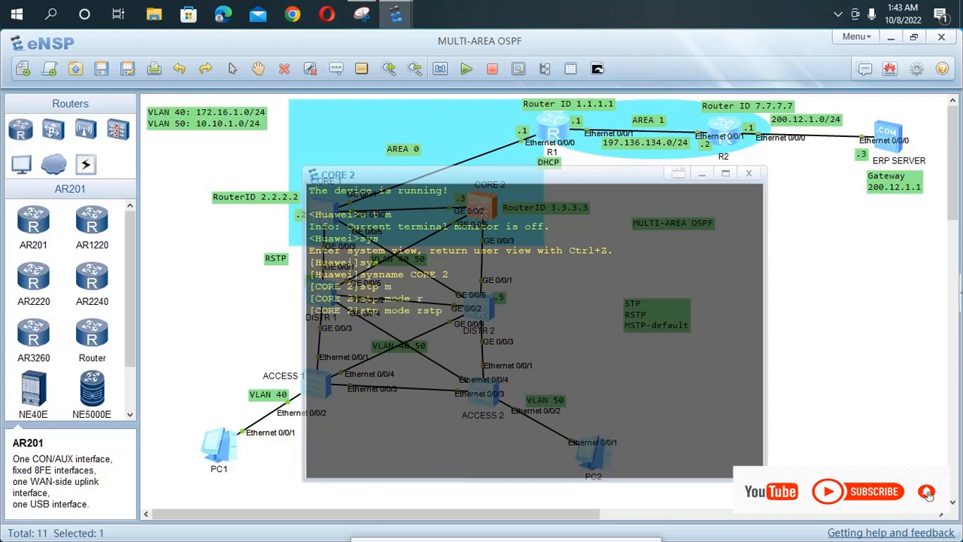
{"action": "key", "text": "Return"}
- Set the router ID of CORE 2 to 3.3.3.3, then hide its console to see the topology
{"action": "type", "text": "r"}
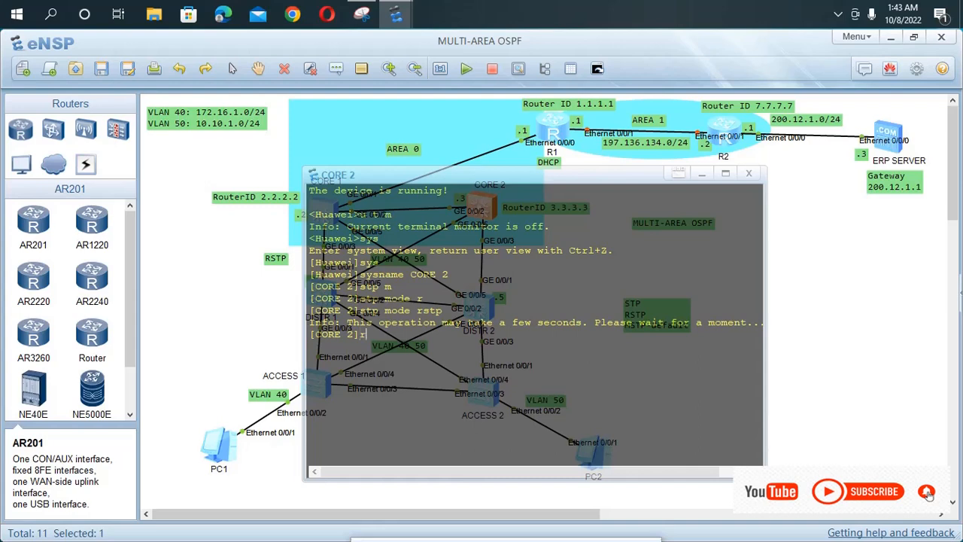
{"action": "type", "text": "ou"}
{"action": "key", "text": "Tab"}
{"action": "type", "text": "r i"}
{"action": "key", "text": "Tab"}
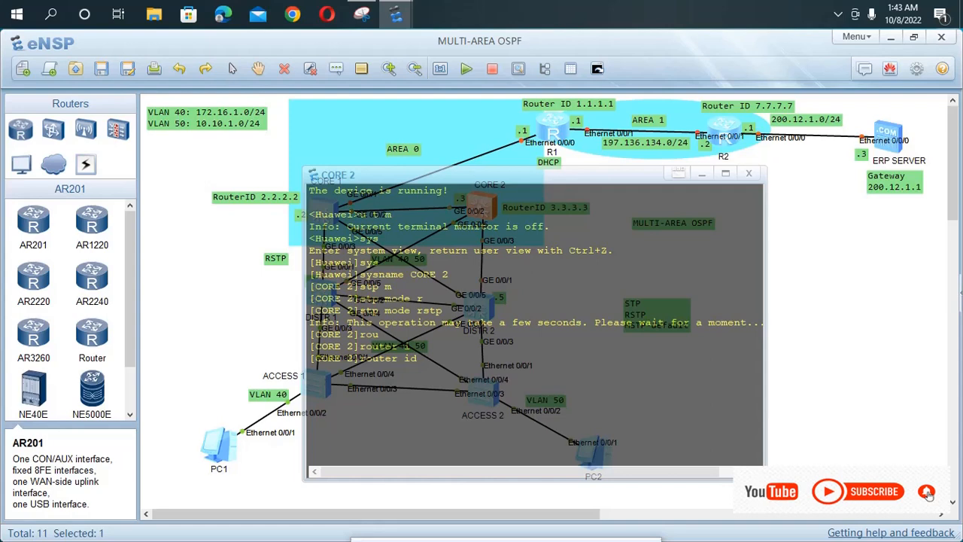
{"action": "type", "text": "3.3.3.3"}
{"action": "key", "text": "Return"}
{"action": "left_click", "coordinate": [701, 173]}
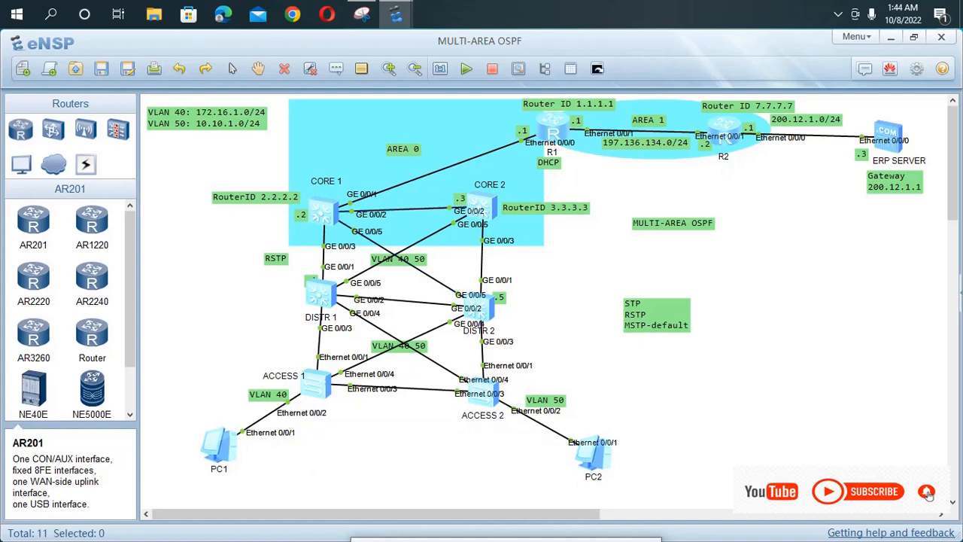
- Reopen the CORE 2 console and create VLANs 40 and 50 with a single batch command
{"action": "double_click", "coordinate": [482, 206]}
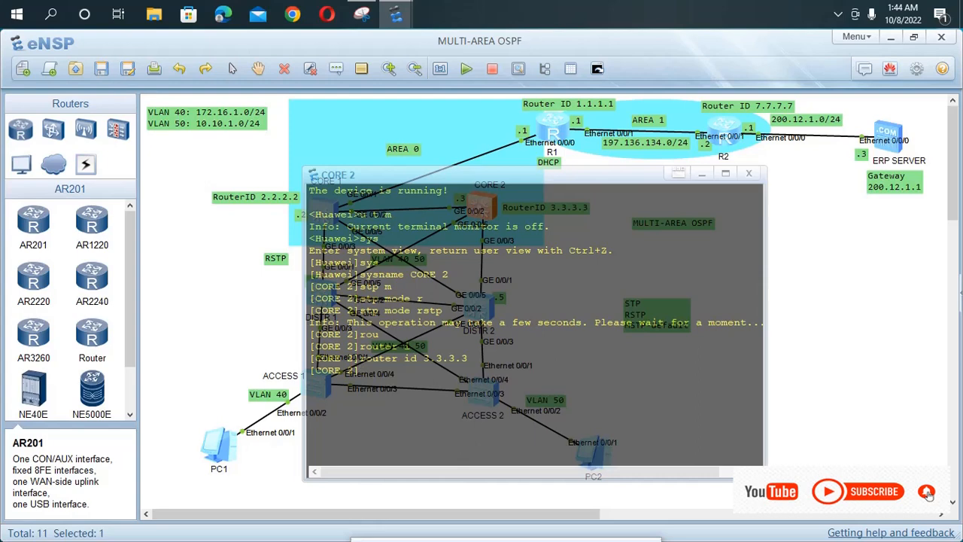
{"action": "type", "text": "vl"}
{"action": "key", "text": "Tab"}
{"action": "type", "text": "b"}
{"action": "key", "text": "Tab"}
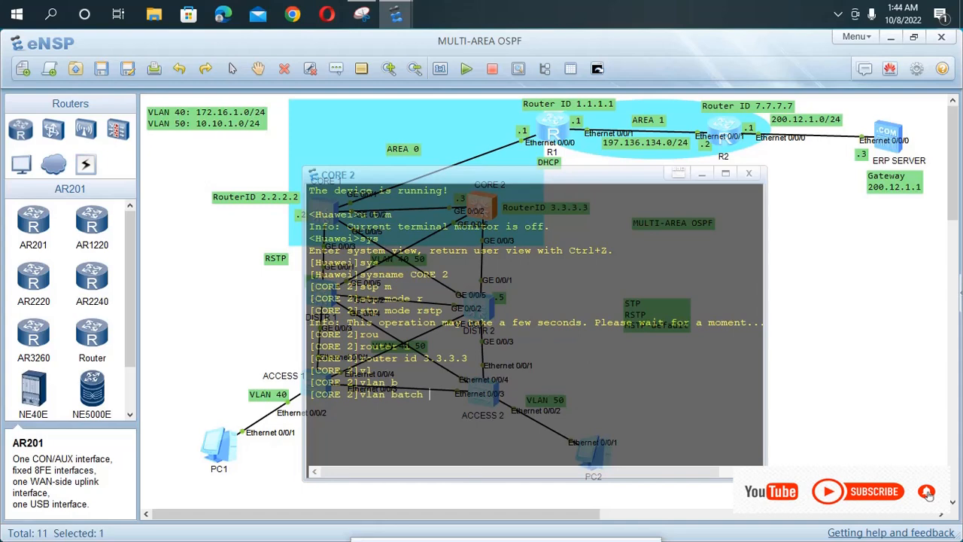
{"action": "type", "text": "40 50"}
{"action": "key", "text": "Return"}
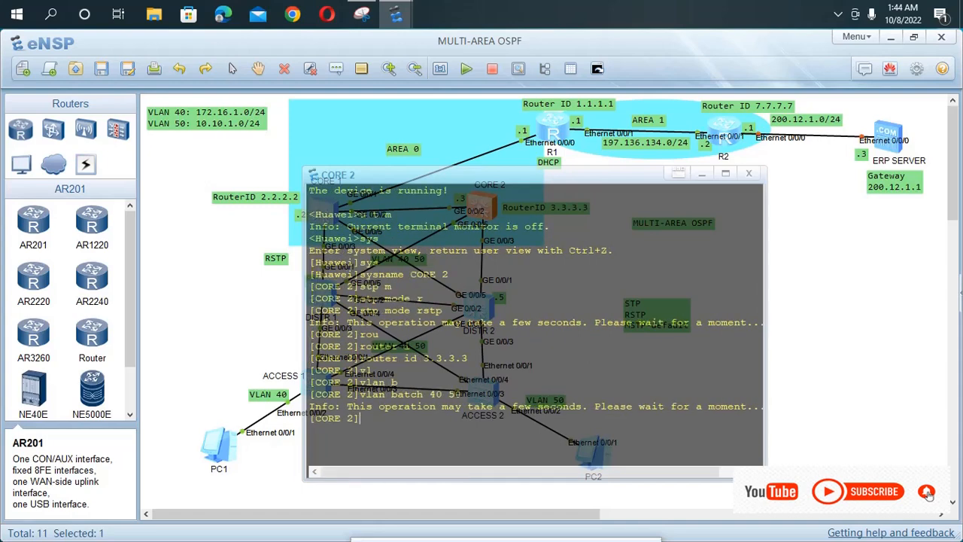
- Enter the configuration view of interface g0/0/1 on CORE 2
{"action": "type", "text": "int"}
{"action": "key", "text": "Tab"}
{"action": "type", "text": "g0"}
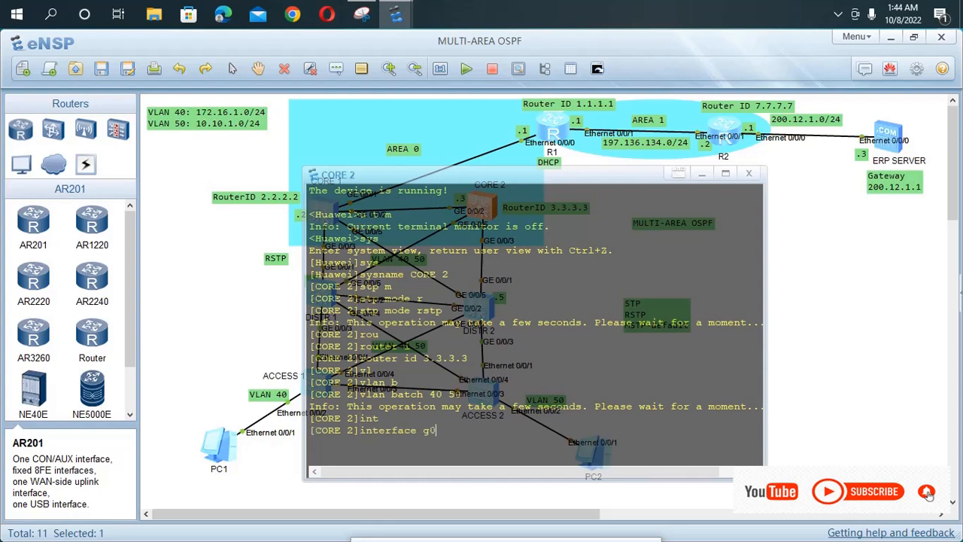
{"action": "type", "text": "/0/1"}
{"action": "key", "text": "Return"}
- Set the port link type of interface g0/0/1 on CORE 2 to trunk
{"action": "type", "text": "po"}
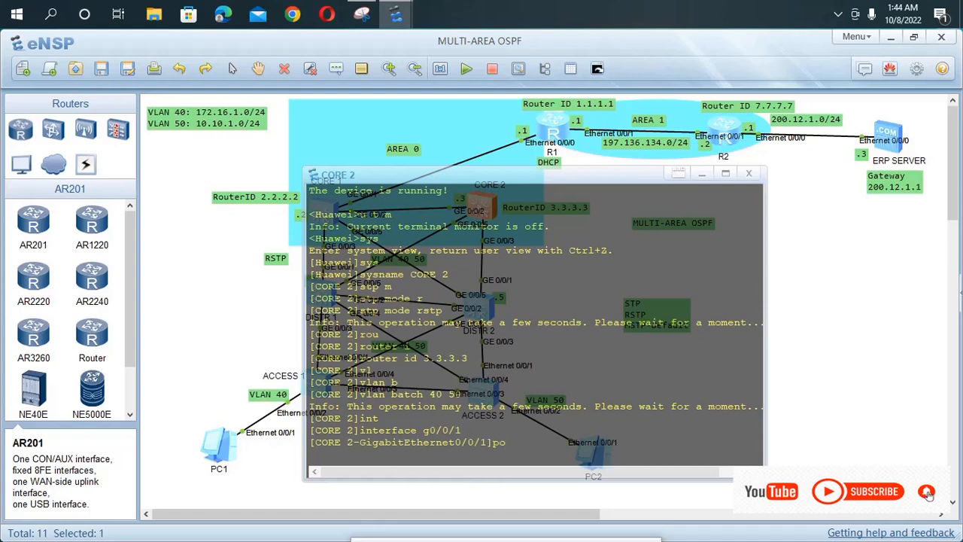
{"action": "key", "text": "Tab"}
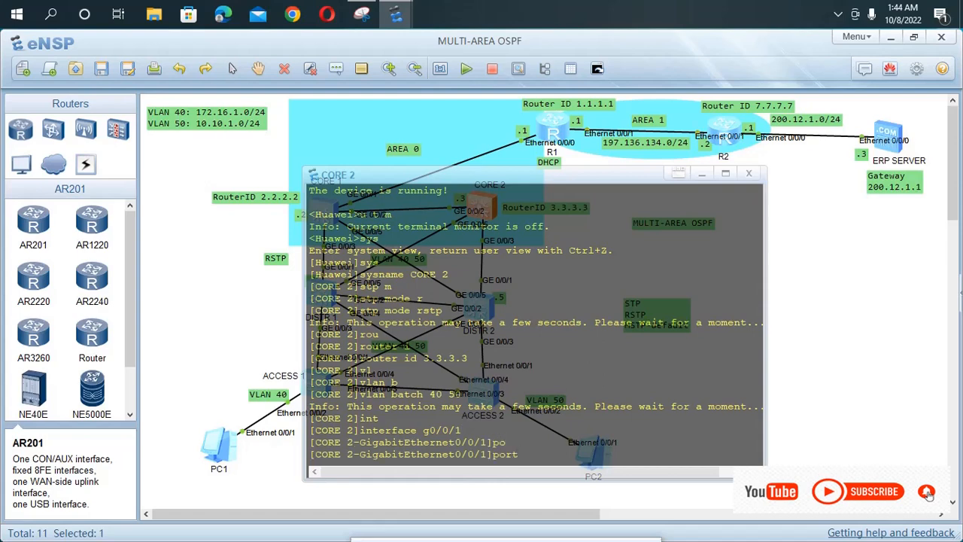
{"action": "type", "text": "li"}
{"action": "key", "text": "Tab"}
{"action": "type", "text": "t"}
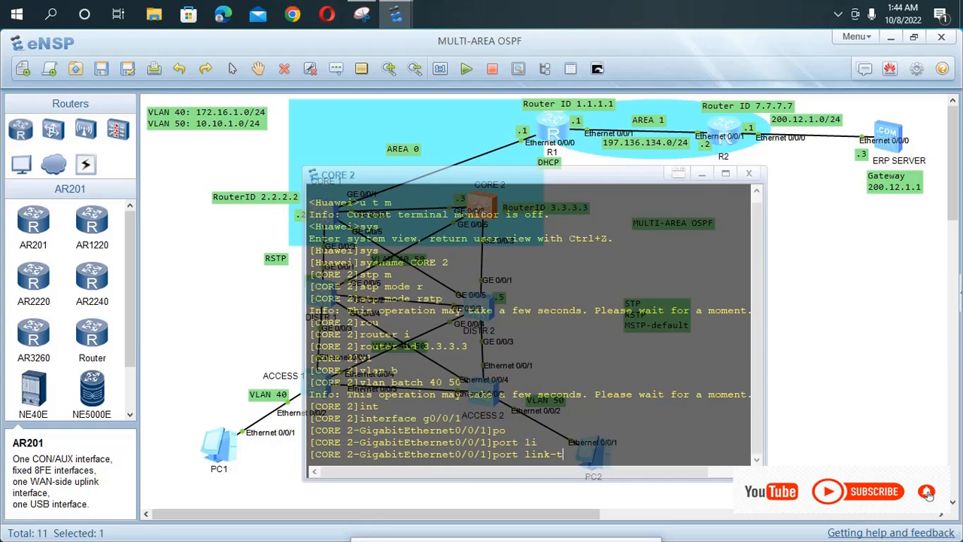
{"action": "type", "text": " t"}
{"action": "key", "text": "Tab"}
{"action": "key", "text": "Return"}
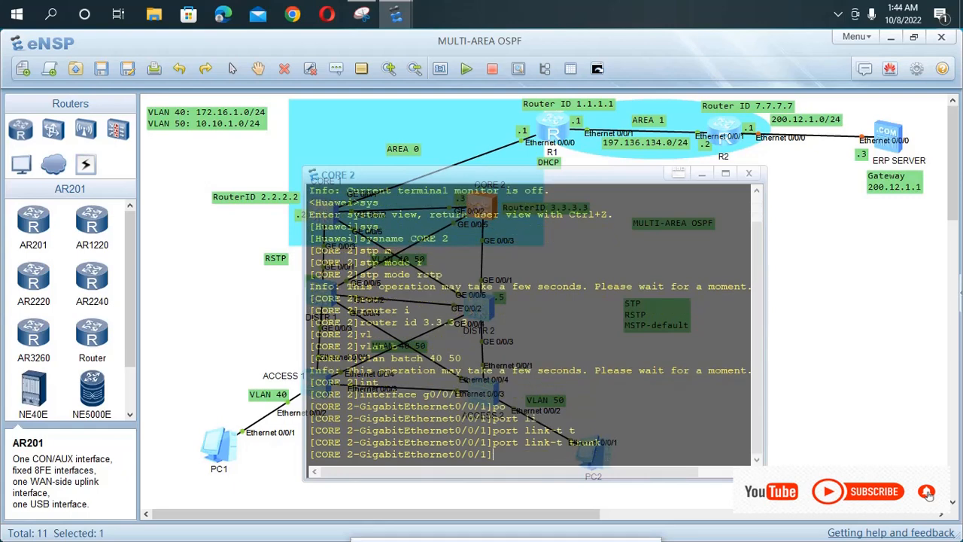
- Try to allow VLANs 40 and 50 through the trunk on interface g0/0/1 of CORE 2
{"action": "type", "text": "po"}
{"action": "key", "text": "Tab"}
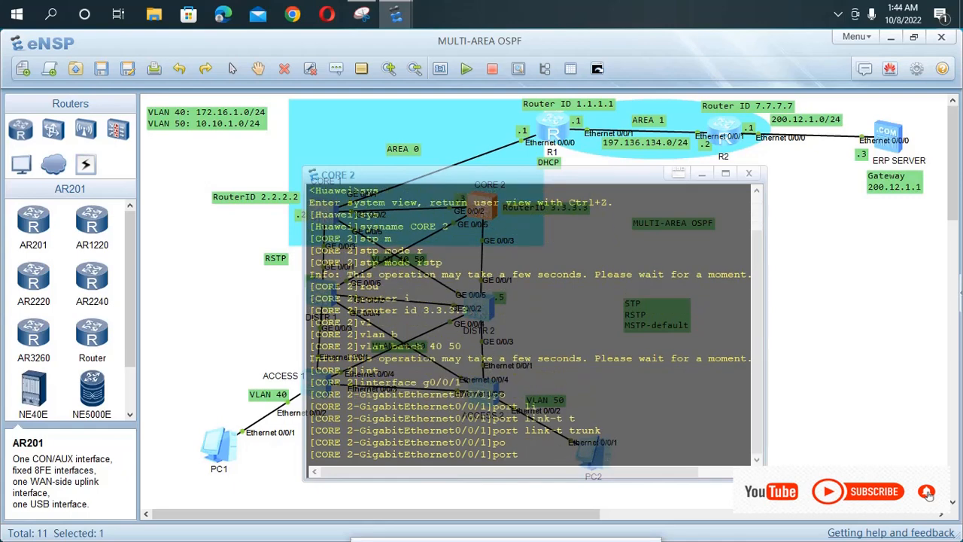
{"action": "type", "text": "t"}
{"action": "key", "text": "Tab"}
{"action": "type", "text": "a"}
{"action": "key", "text": "Tab"}
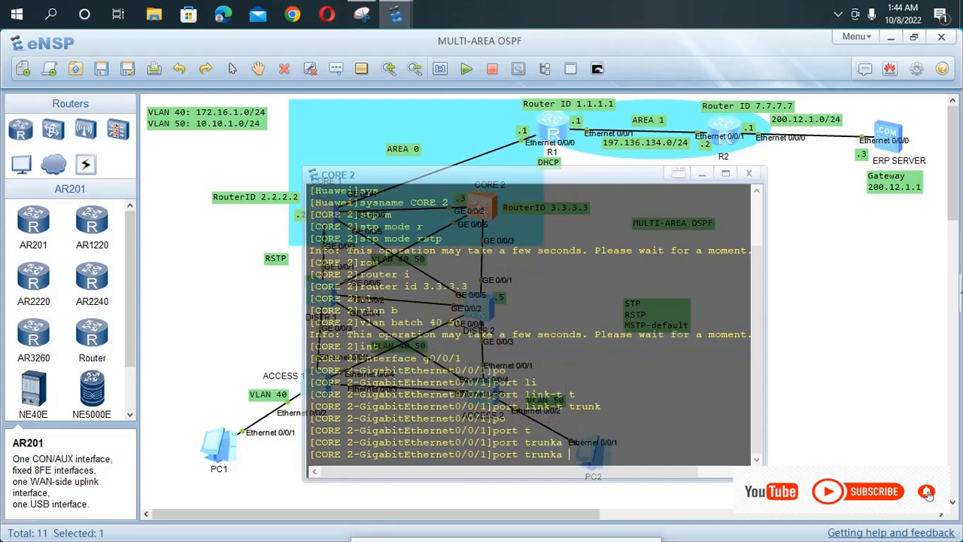
{"action": "key", "text": "Tab"}
{"action": "type", "text": "v"}
{"action": "key", "text": "BackSpace"}
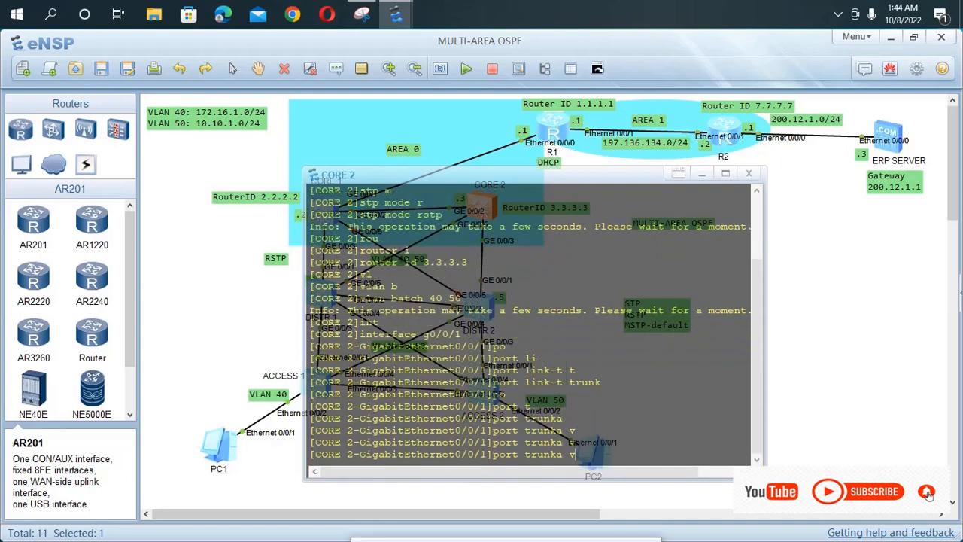
{"action": "key", "text": "Tab"}
{"action": "key", "text": "BackSpace"}
{"action": "key", "text": "BackSpace"}
{"action": "type", "text": "a"}
{"action": "key", "text": "Tab"}
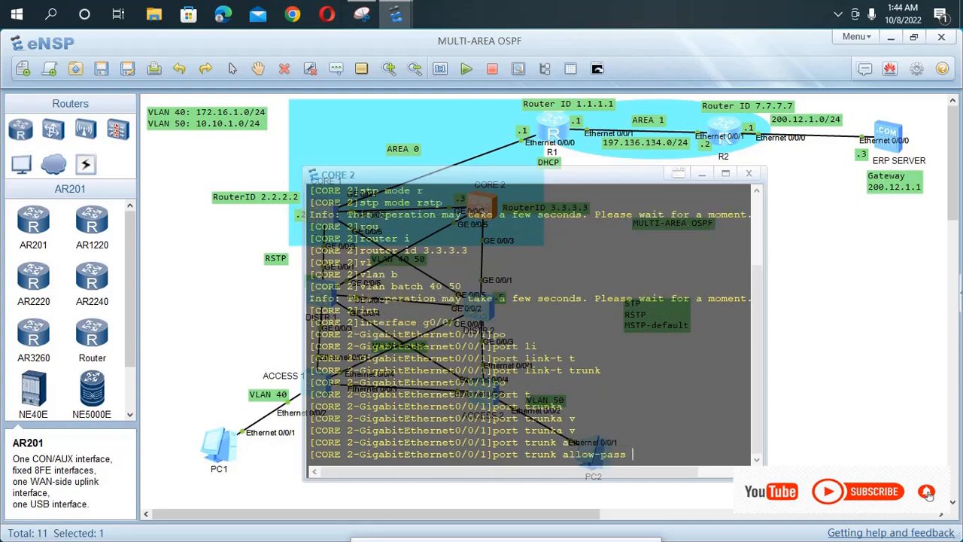
{"action": "type", "text": "v"}
{"action": "key", "text": "Tab"}
{"action": "type", "text": "4"}
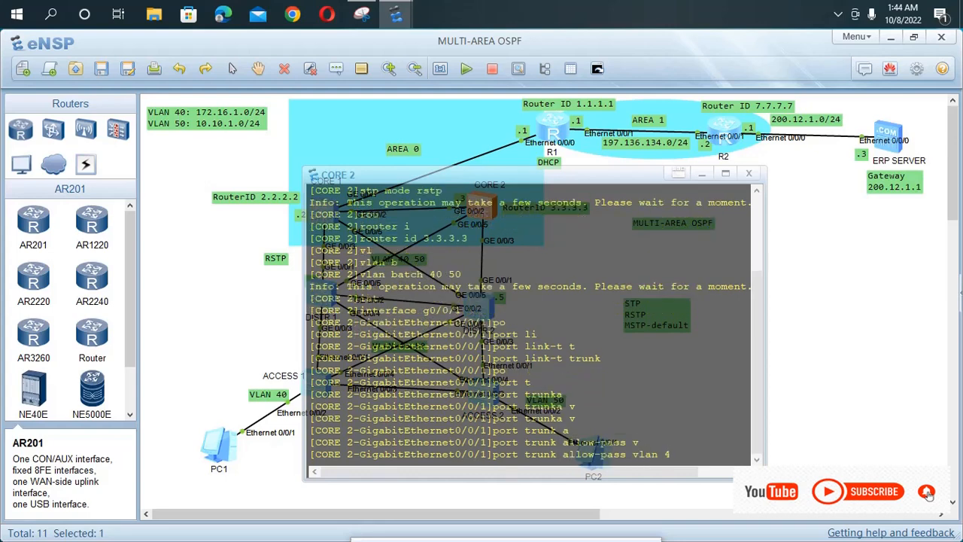
{"action": "type", "text": "0 50"}
- Switch to interface g0/0/2 on CORE 2 and set its port link type to trunk
{"action": "key", "text": "Up"}
{"action": "key", "text": "BackSpace"}
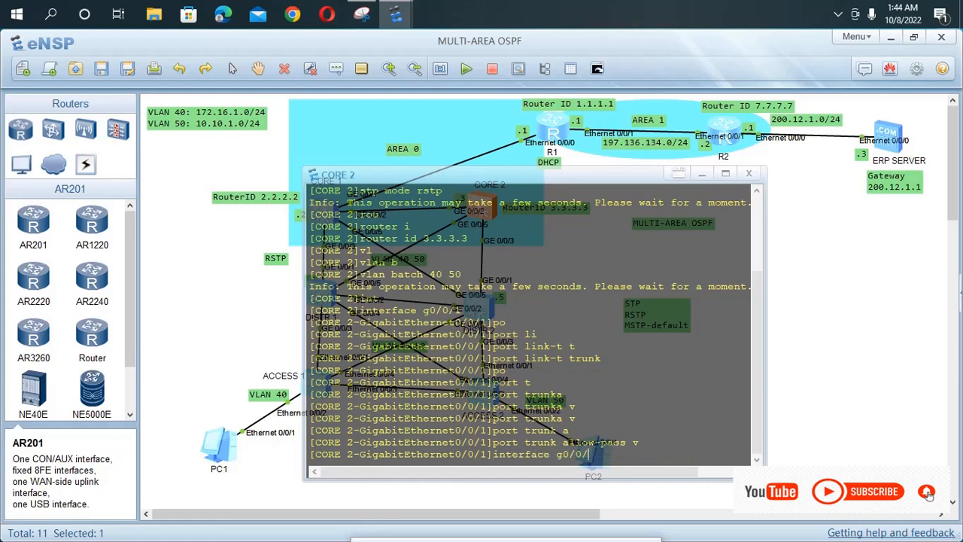
{"action": "type", "text": "2"}
{"action": "key", "text": "Return"}
{"action": "key", "text": "Up"}
{"action": "key", "text": "Up"}
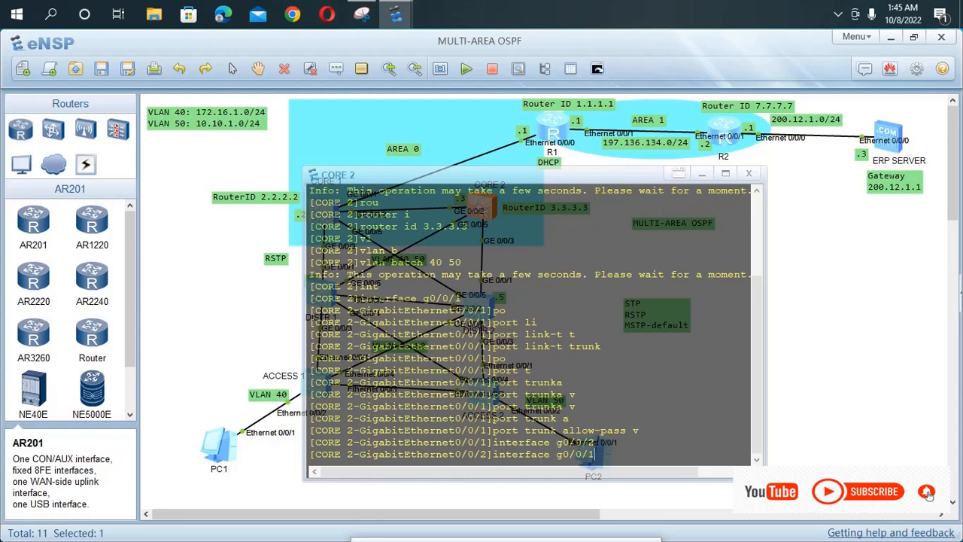
{"action": "key", "text": "Down"}
{"action": "key", "text": "Return"}
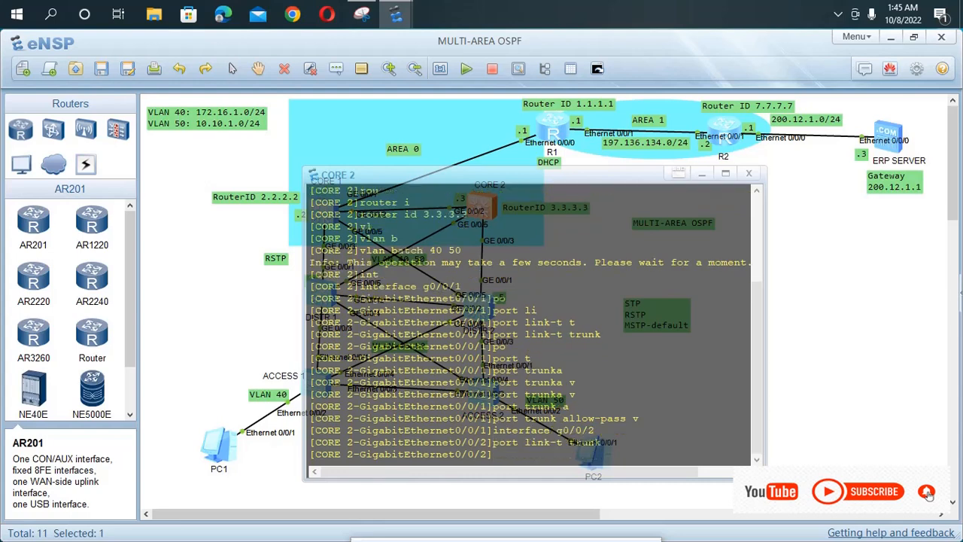
- Allow VLANs 40 and 50 through the trunk on interface g0/0/2 of CORE 2, returning to the system view
{"action": "type", "text": "po"}
{"action": "key", "text": "Tab"}
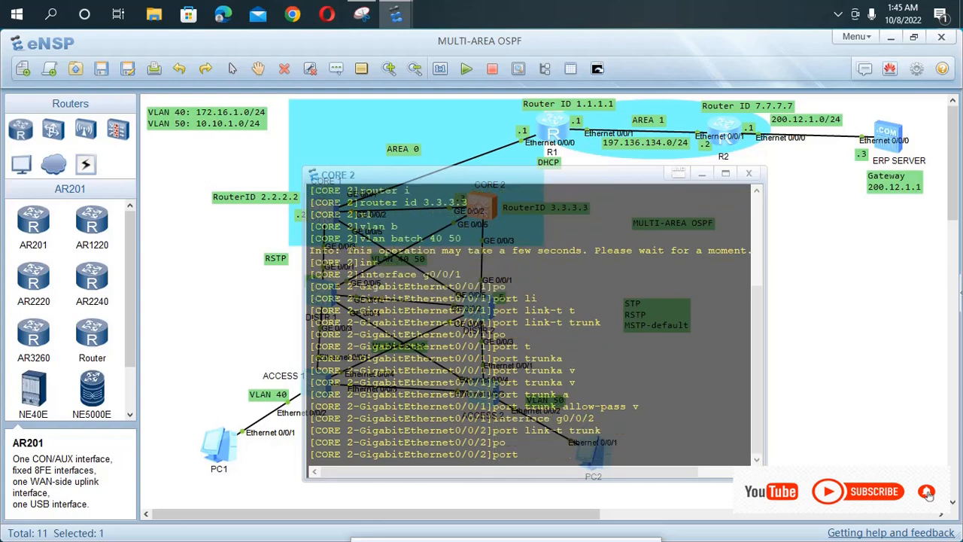
{"action": "type", "text": "t"}
{"action": "key", "text": "Tab"}
{"action": "type", "text": "a"}
{"action": "key", "text": "Tab"}
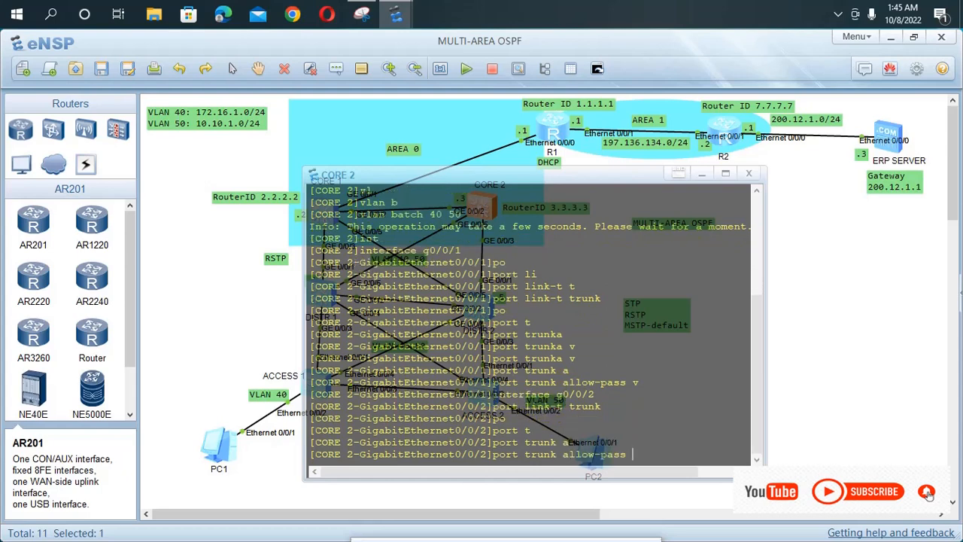
{"action": "type", "text": "v"}
{"action": "key", "text": "Tab"}
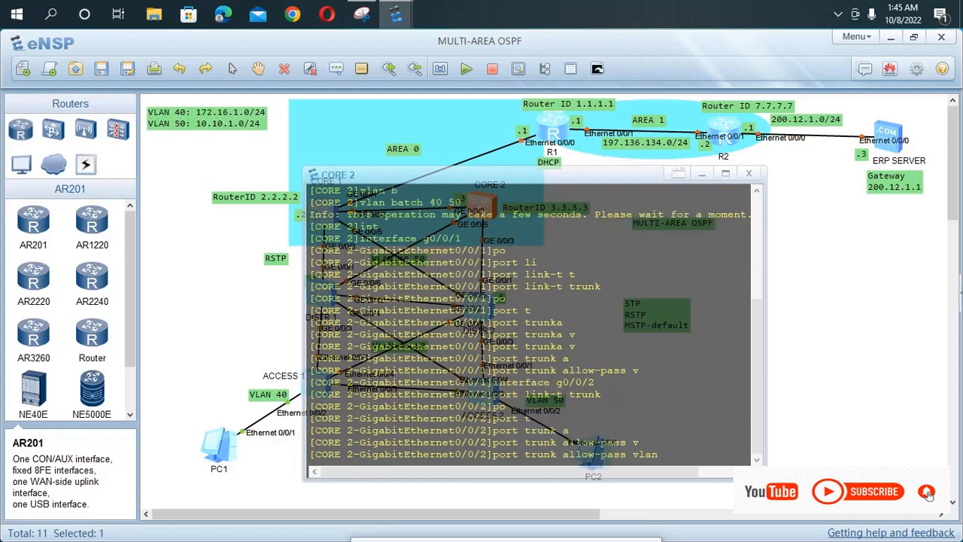
{"action": "type", "text": "40 50"}
{"action": "key", "text": "Return"}
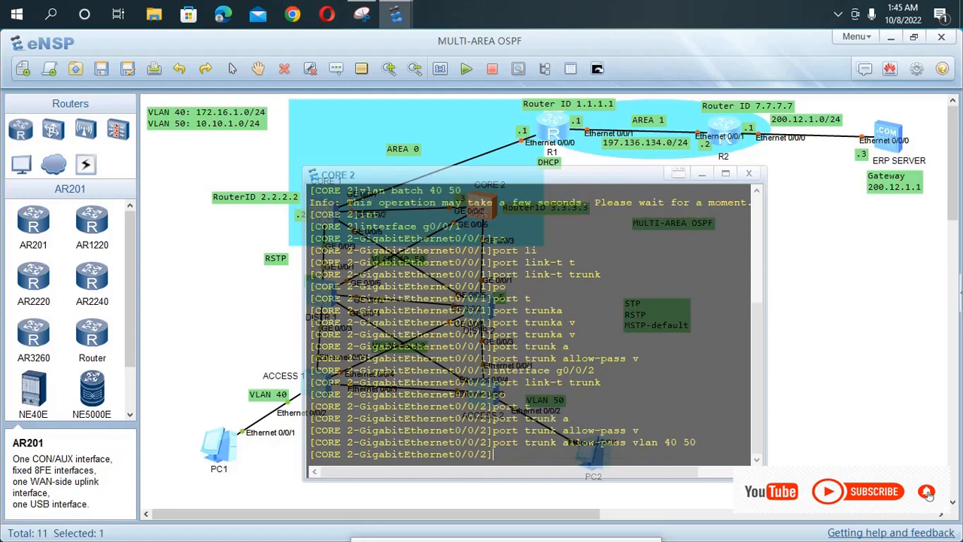
{"action": "type", "text": "qui"}
{"action": "key", "text": "Return"}
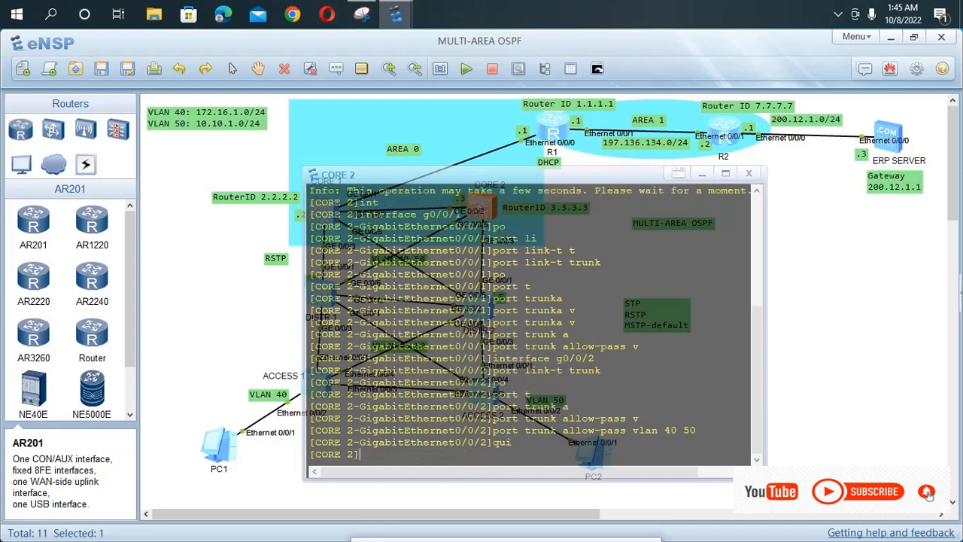
- Enter interface g0/0/3 on CORE 2 and set its port link type to trunk
{"action": "key", "text": "Up"}
{"action": "key", "text": "Up"}
{"action": "key", "text": "Up"}
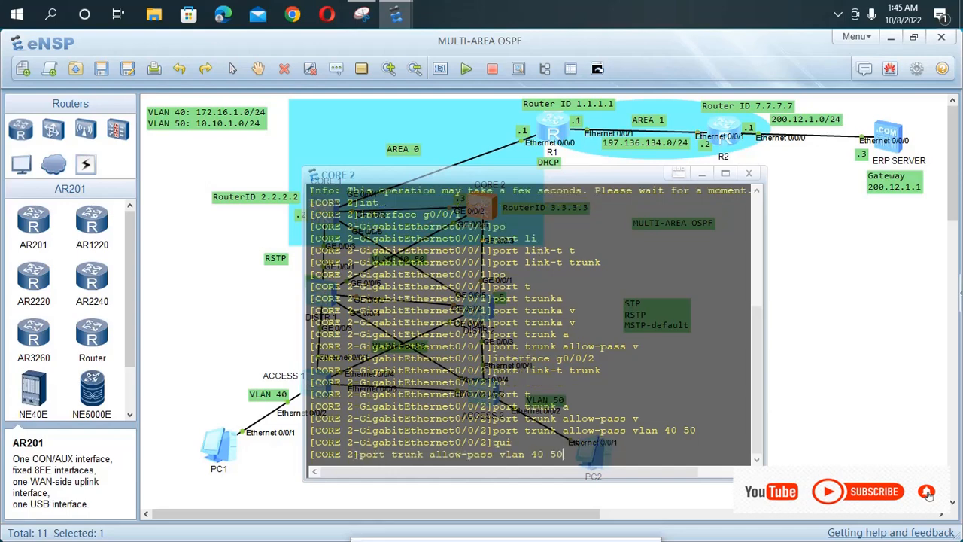
{"action": "key", "text": "Up"}
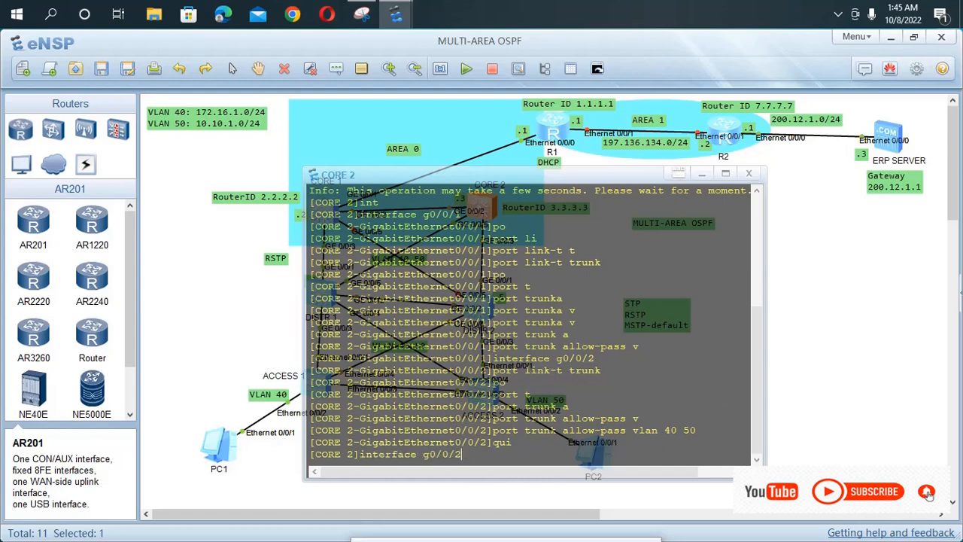
{"action": "key", "text": "BackSpace"}
{"action": "type", "text": "3"}
{"action": "key", "text": "Return"}
{"action": "type", "text": "qui"}
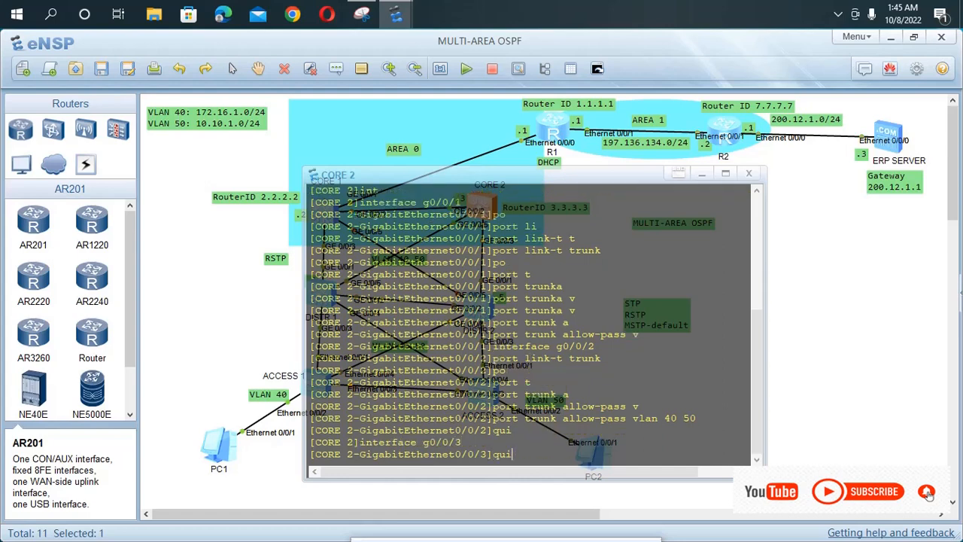
{"action": "key", "text": "Up"}
{"action": "key", "text": "Up"}
{"action": "key", "text": "Up"}
{"action": "key", "text": "Up"}
{"action": "key", "text": "Return"}
- Allow VLANs 40 and 50 through the trunk on interface g0/0/3 of CORE 2
{"action": "type", "text": "interface g0/0/2"}
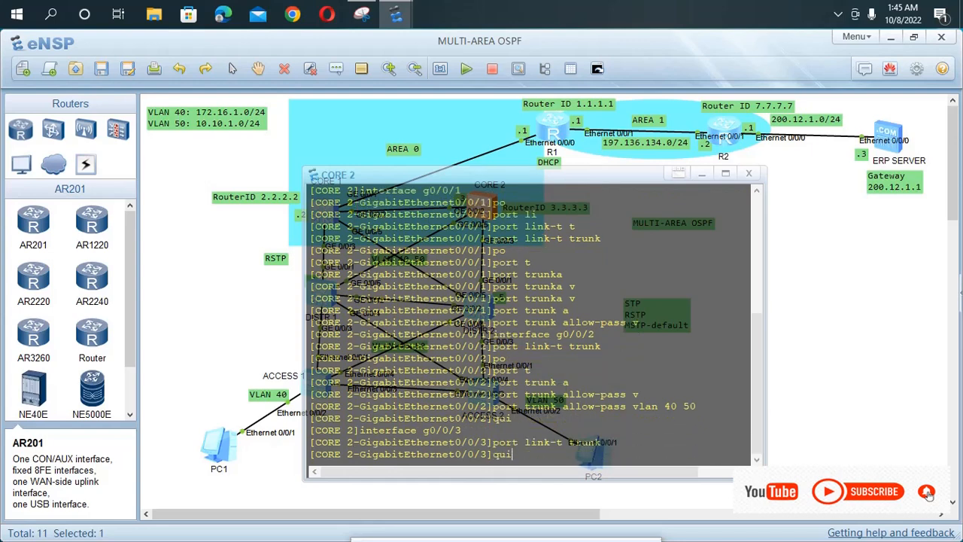
{"action": "key", "text": "Up"}
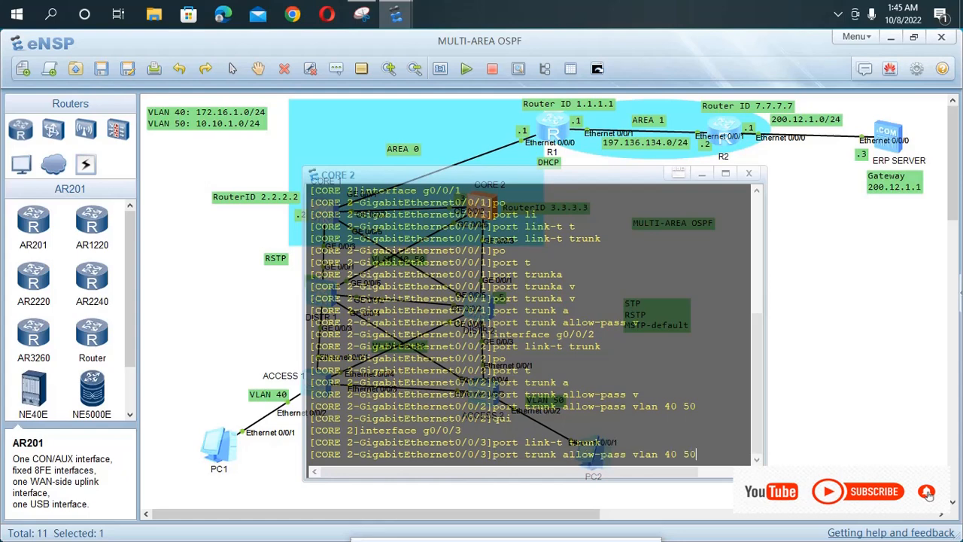
{"action": "key", "text": "Return"}
- Switch to interface g0/0/5 on CORE 2 and set its port link type to trunk
{"action": "key", "text": "Up"}
{"action": "key", "text": "Up"}
{"action": "key", "text": "Up"}
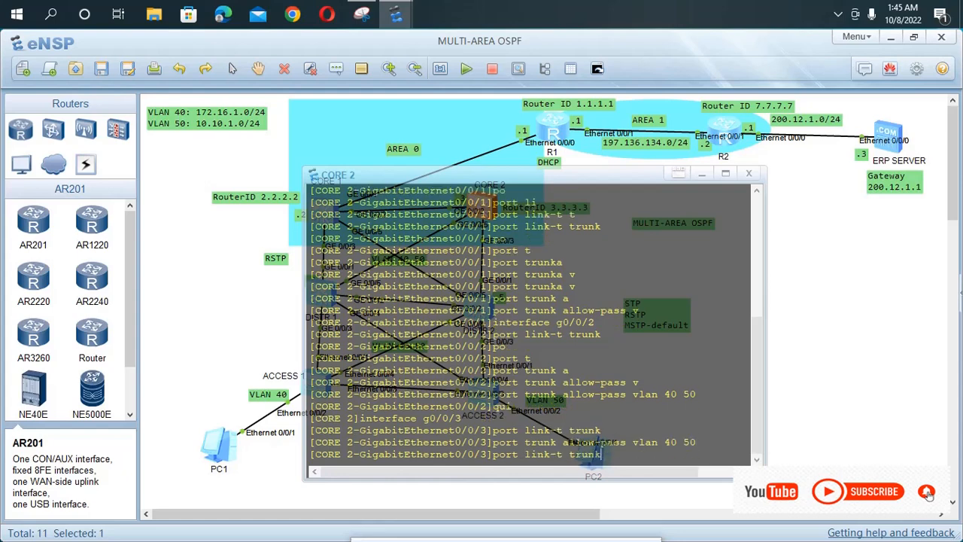
{"action": "key", "text": "BackSpace"}
{"action": "type", "text": "5"}
{"action": "key", "text": "Return"}
{"action": "key", "text": "Up"}
{"action": "key", "text": "Up"}
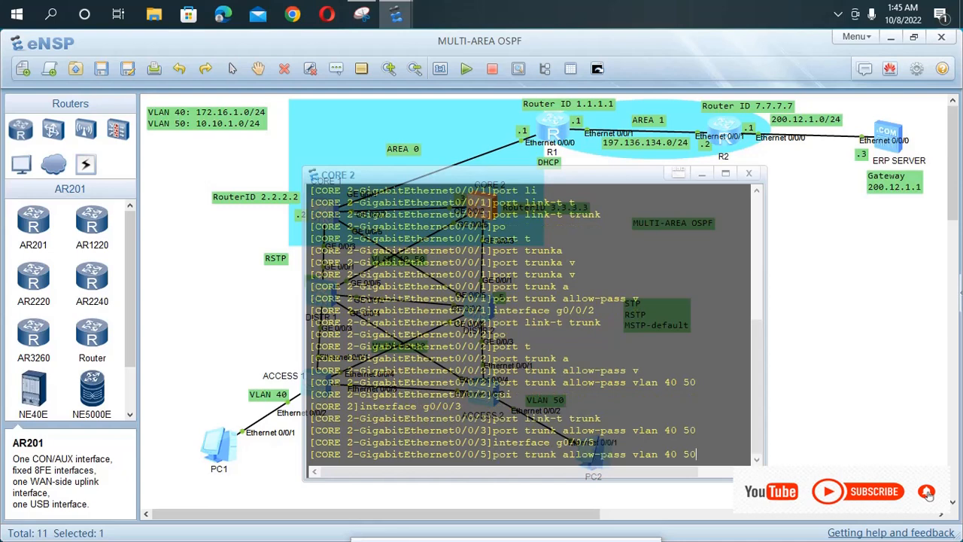
{"action": "key", "text": "Up"}
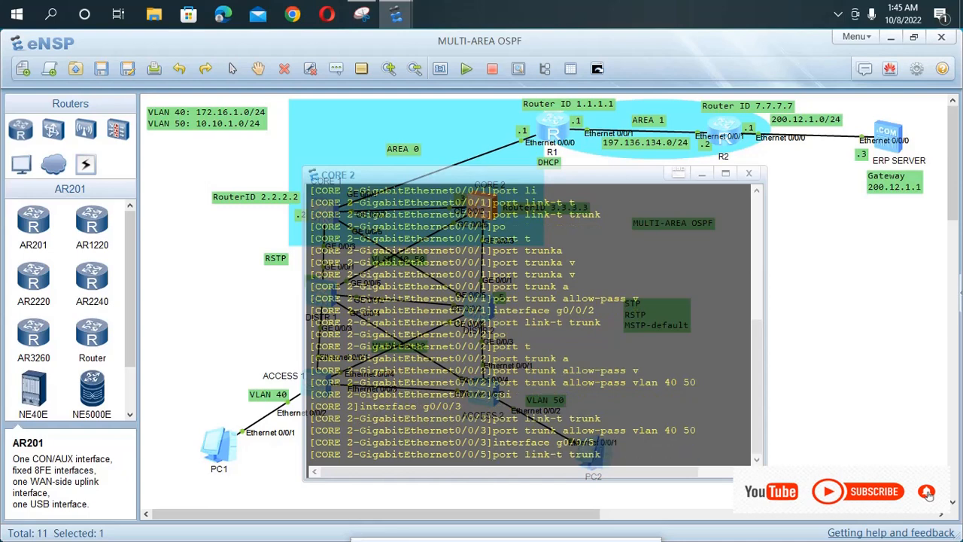
{"action": "key", "text": "Return"}
- Allow VLANs 40 and 50 through the trunk on interface g0/0/5 of CORE 2, returning to the system view
{"action": "key", "text": "Up"}
{"action": "key", "text": "Up"}
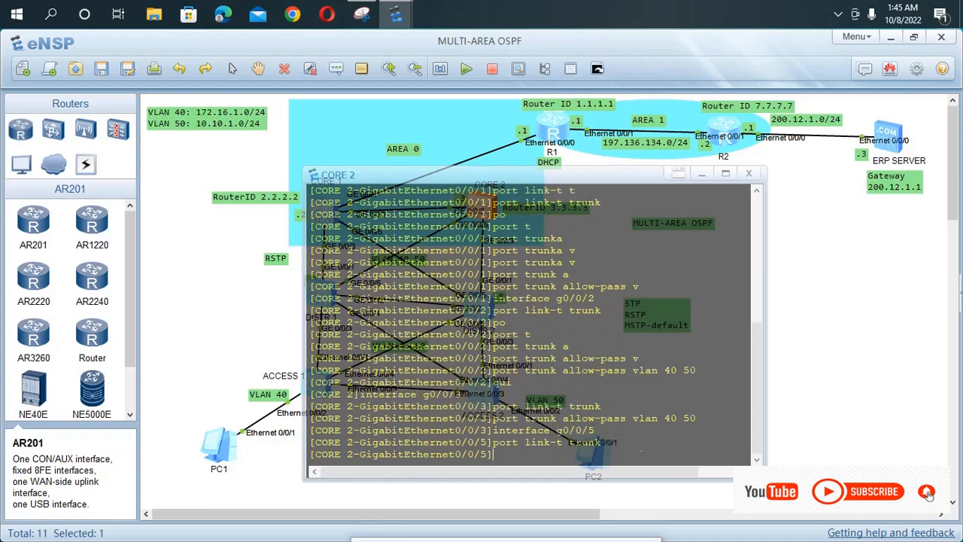
{"action": "key", "text": "Return"}
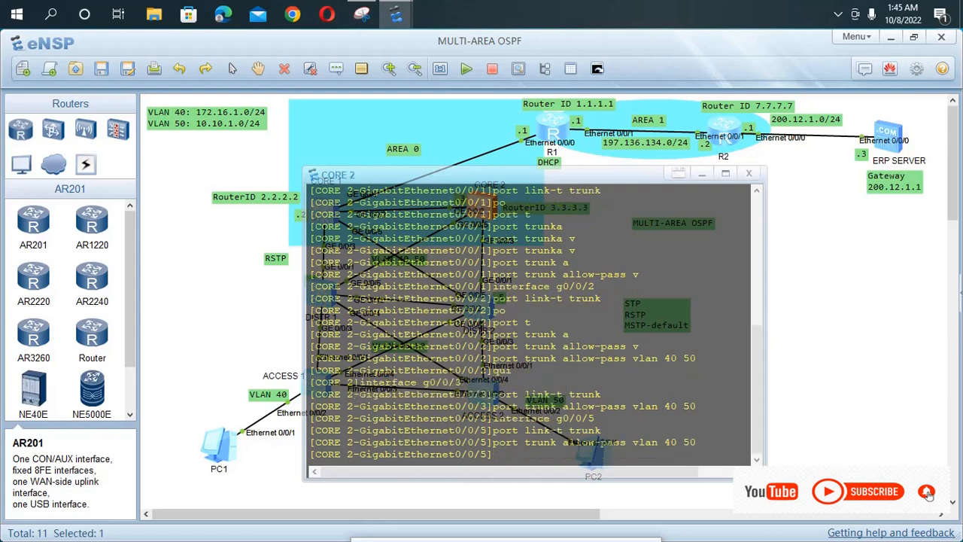
{"action": "type", "text": "qui"}
{"action": "key", "text": "Return"}
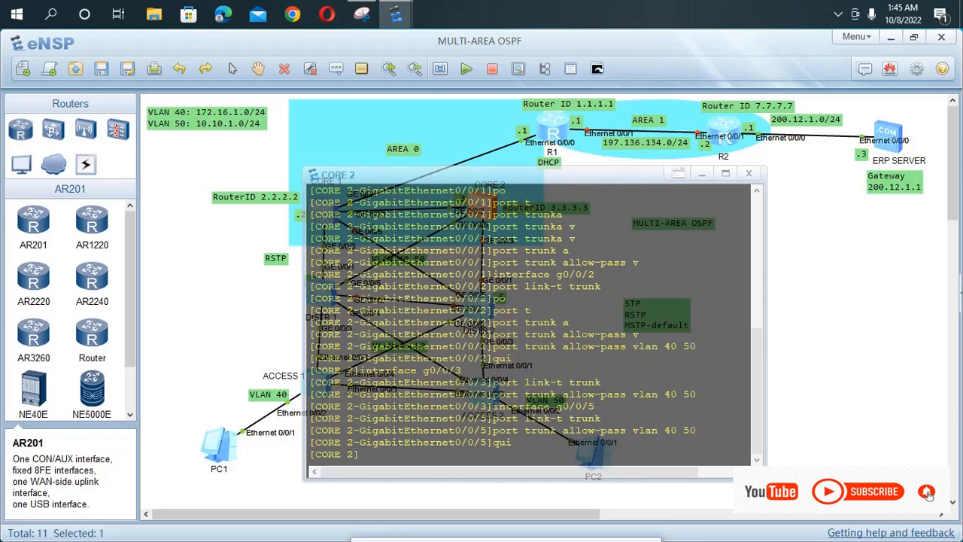
- Return CORE 2 to the user view and save its configuration under the default file name
{"action": "key", "text": "ctrl+z"}
{"action": "type", "text": "sa"}
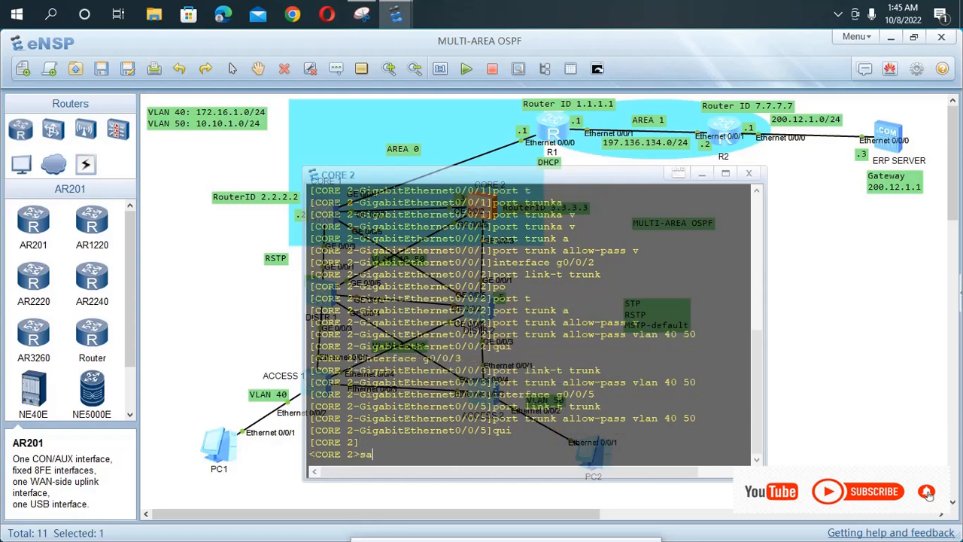
{"action": "type", "text": "ve"}
{"action": "key", "text": "Return"}
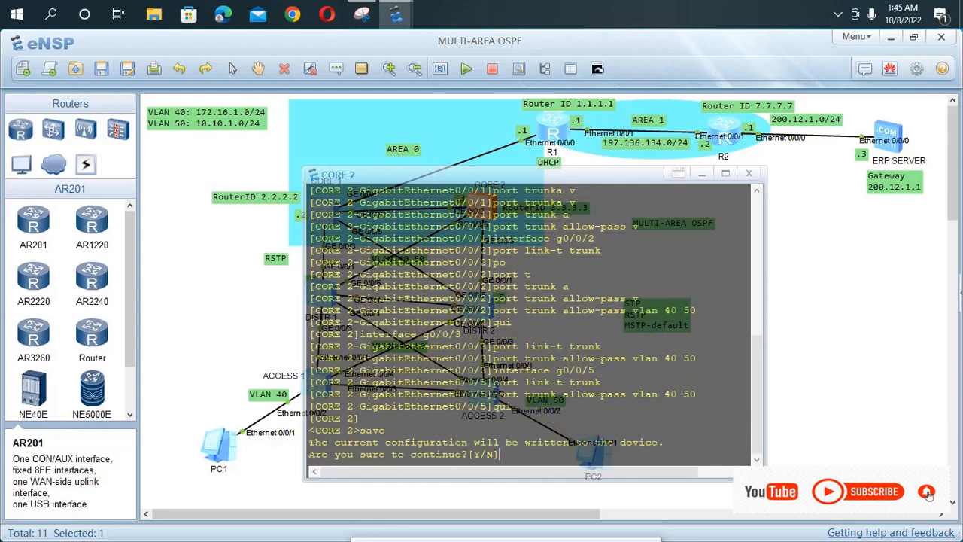
{"action": "type", "text": "y"}
{"action": "key", "text": "Return"}
{"action": "key", "text": "Return"}
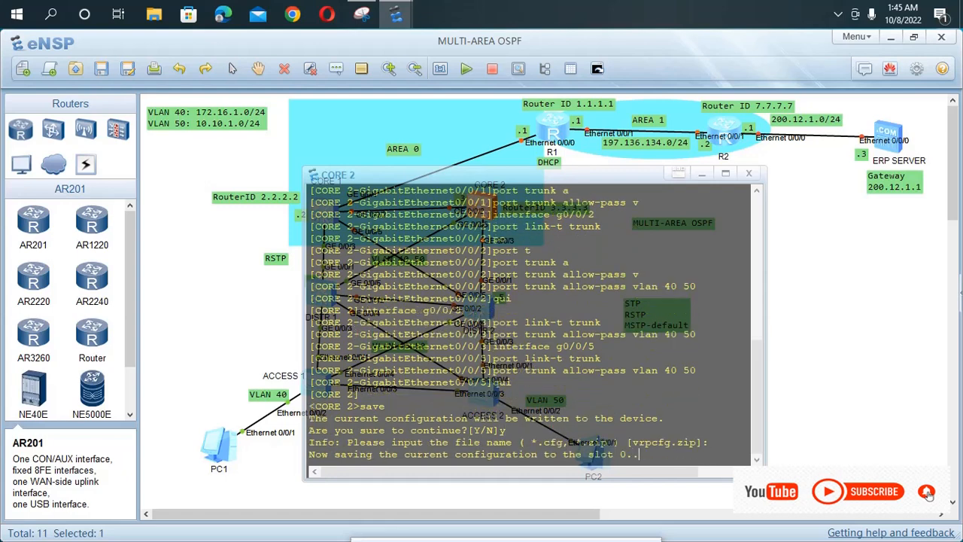
{"action": "key", "text": "Return"}
{"action": "key", "text": "Return"}
{"action": "key", "text": "Return"}
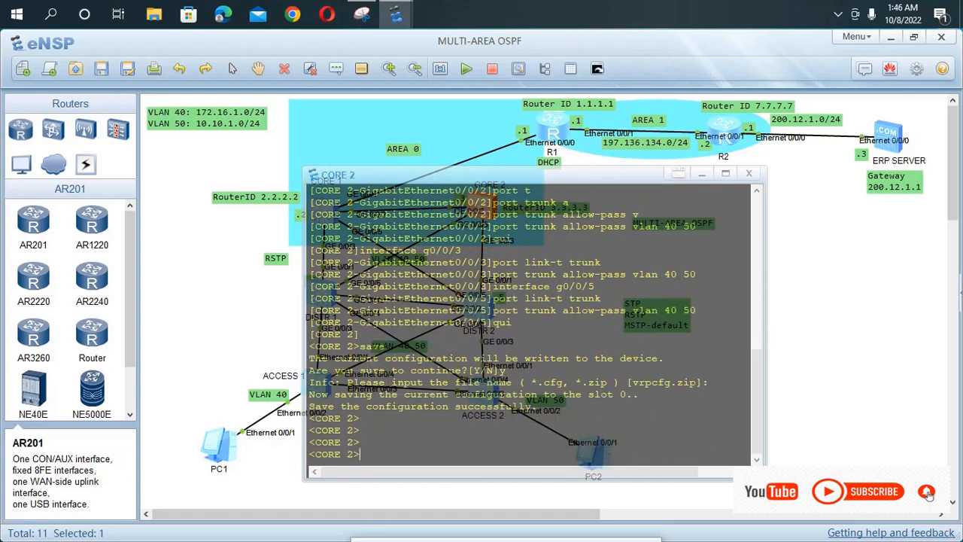
- Go back to the topology and move the DISTR 1 switch slightly down, clear of its .4 label
{"action": "left_click", "coordinate": [828, 331]}
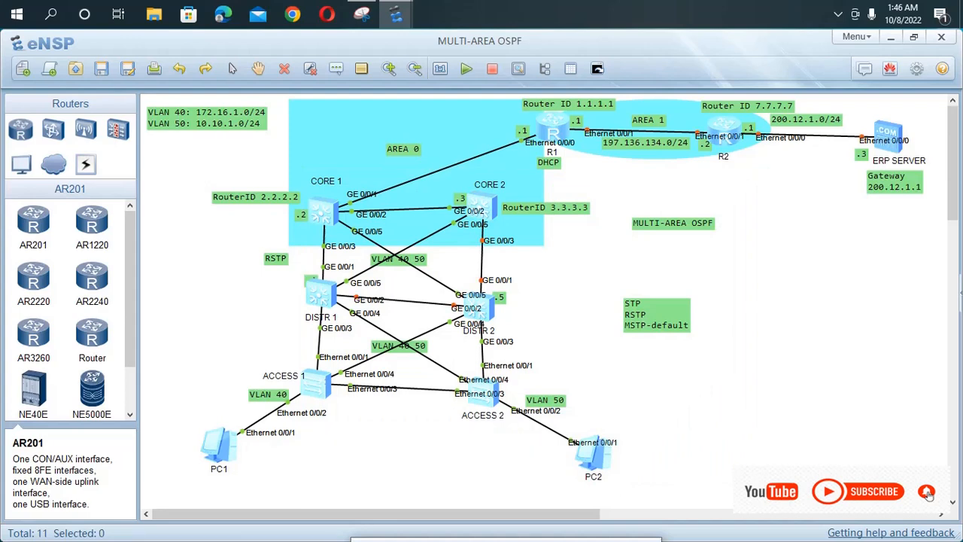
{"action": "left_click_drag", "start_coordinate": [321, 294], "coordinate": [323, 304]}
{"action": "left_click", "coordinate": [244, 312]}
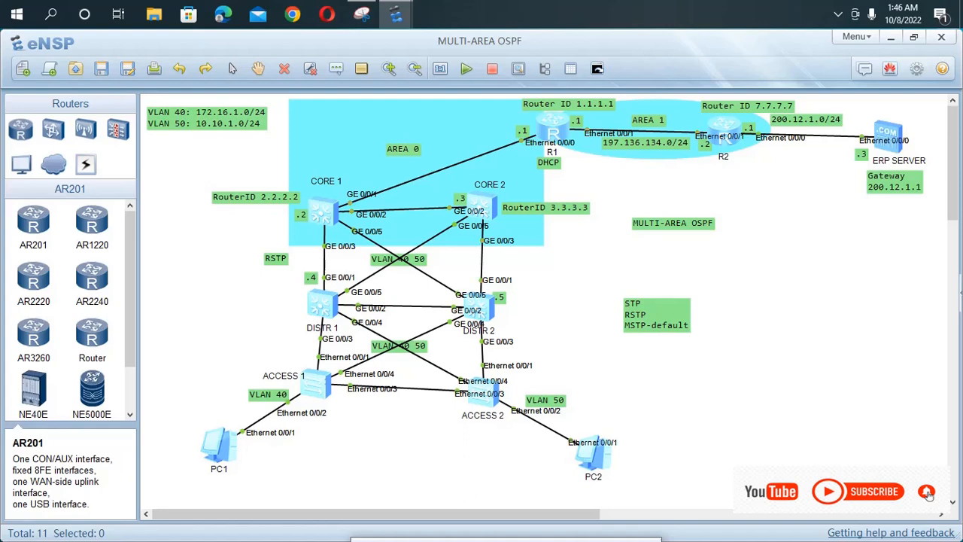
- Open the DISTR 1 console, enter the system view and create VLAN interface Vlanif 40
{"action": "double_click", "coordinate": [322, 304]}
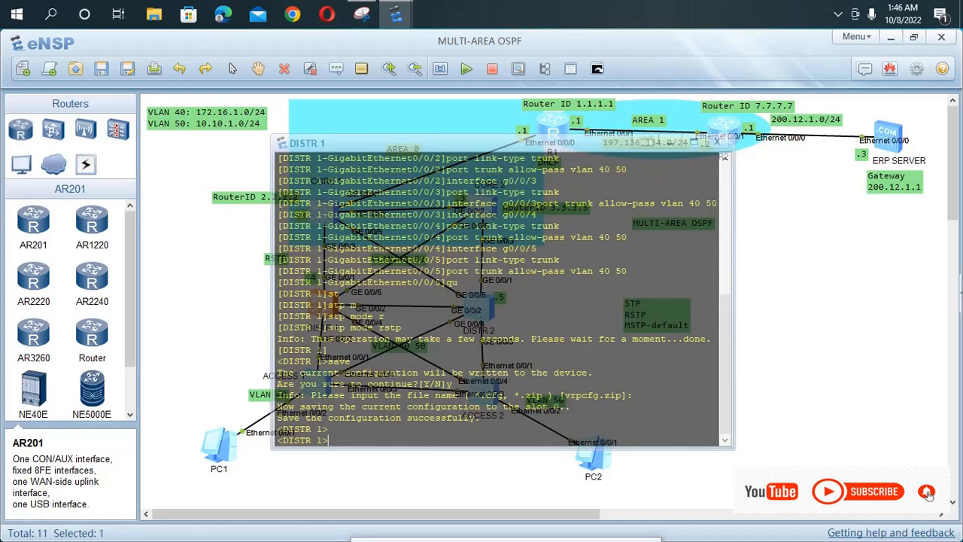
{"action": "type", "text": "sys"}
{"action": "key", "text": "Return"}
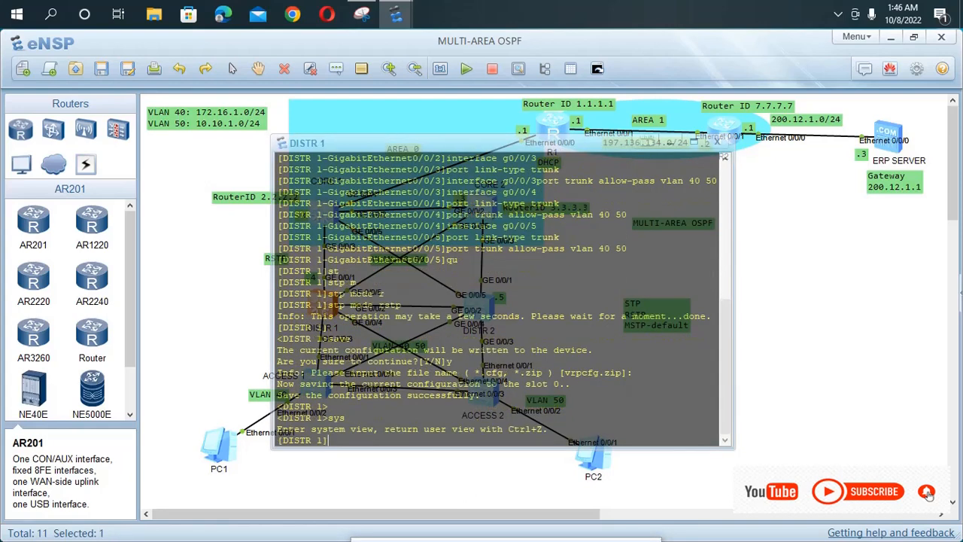
{"action": "type", "text": "int"}
{"action": "key", "text": "Tab"}
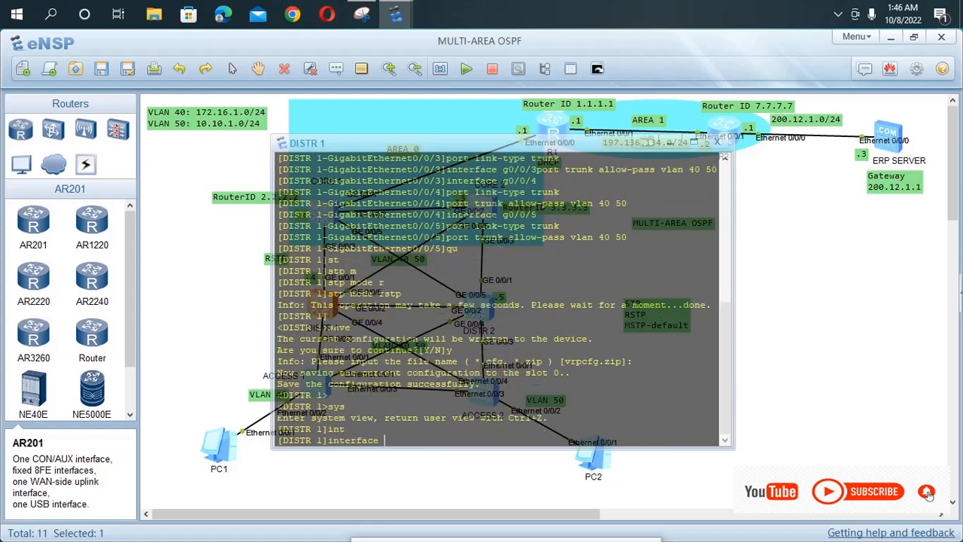
{"action": "type", "text": "v"}
{"action": "key", "text": "Tab"}
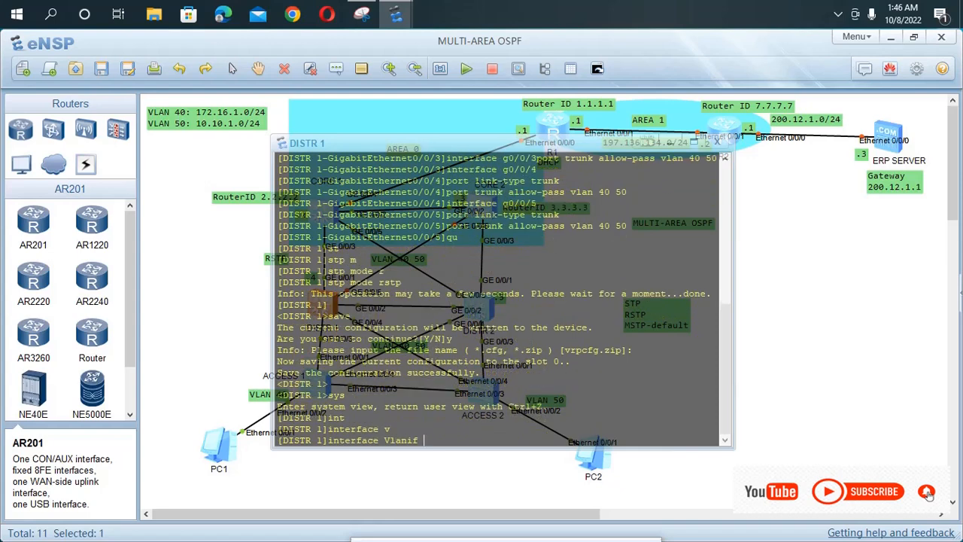
{"action": "type", "text": "40"}
{"action": "key", "text": "Return"}
- Assign IP address 172.16.1.4 with mask length 24 to Vlanif 40 on DISTR 1
{"action": "type", "text": "i"}
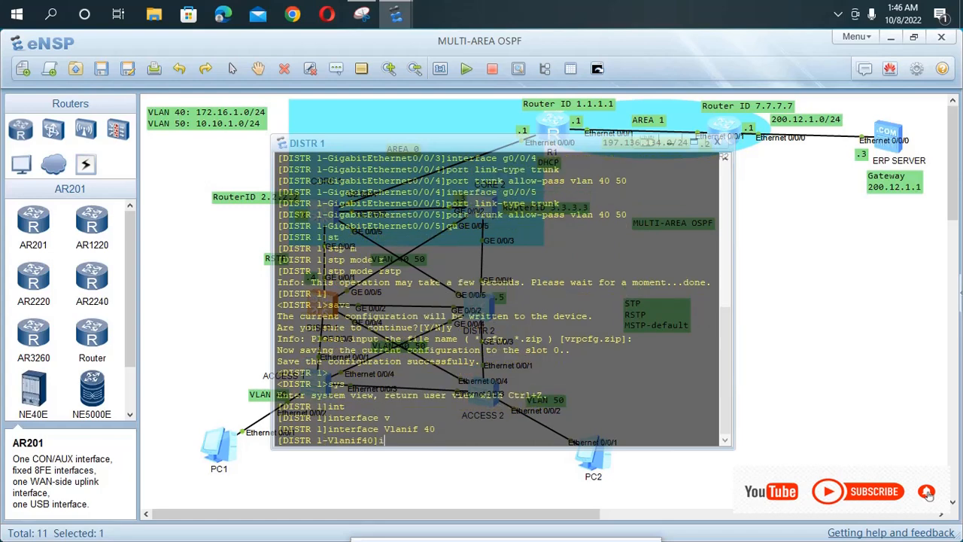
{"action": "type", "text": "p ad"}
{"action": "key", "text": "Tab"}
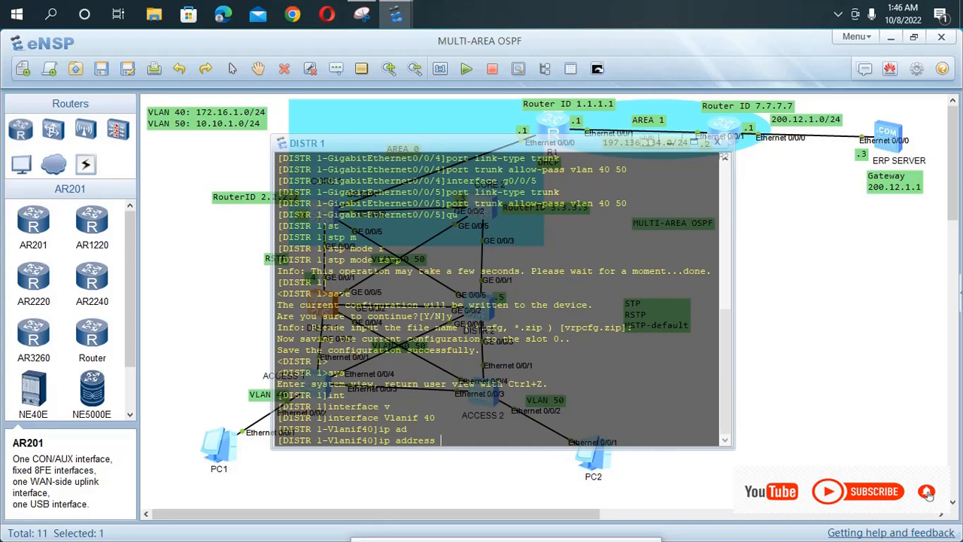
{"action": "type", "text": "1"}
{"action": "type", "text": "72.16.1.4 24"}
{"action": "key", "text": "Return"}
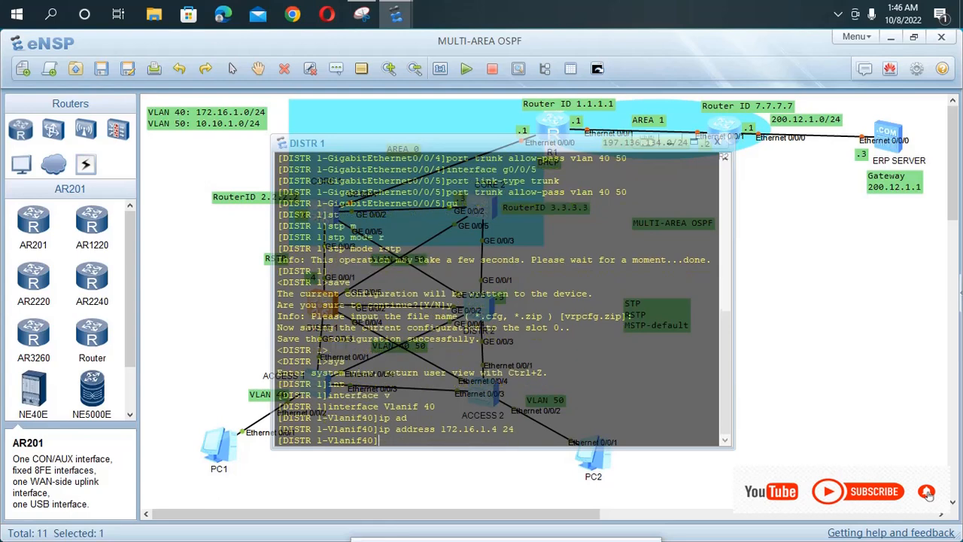
- Create VLAN interface Vlanif 50 on DISTR 1 and enter its configuration view
{"action": "type", "text": "sys"}
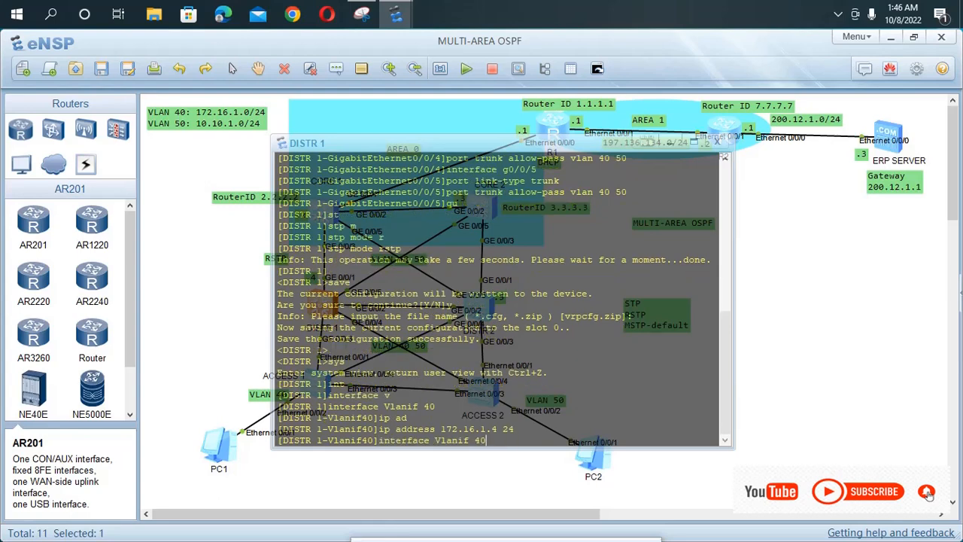
{"action": "key", "text": "BackSpace"}
{"action": "key", "text": "BackSpace"}
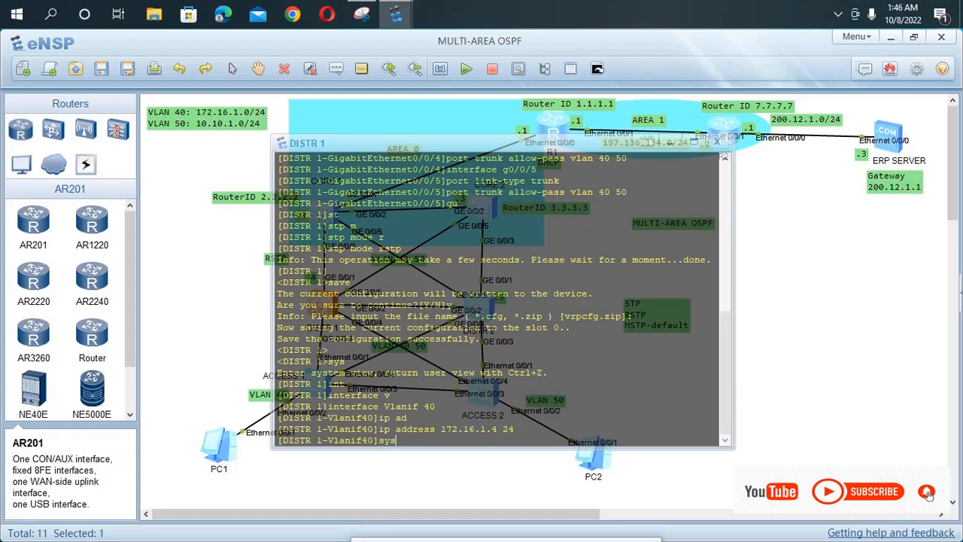
{"action": "type", "text": "ave"}
{"action": "key", "text": "Down"}
{"action": "key", "text": "Down"}
{"action": "key", "text": "BackSpace"}
{"action": "key", "text": "BackSpace"}
{"action": "type", "text": "50"}
{"action": "key", "text": "Return"}
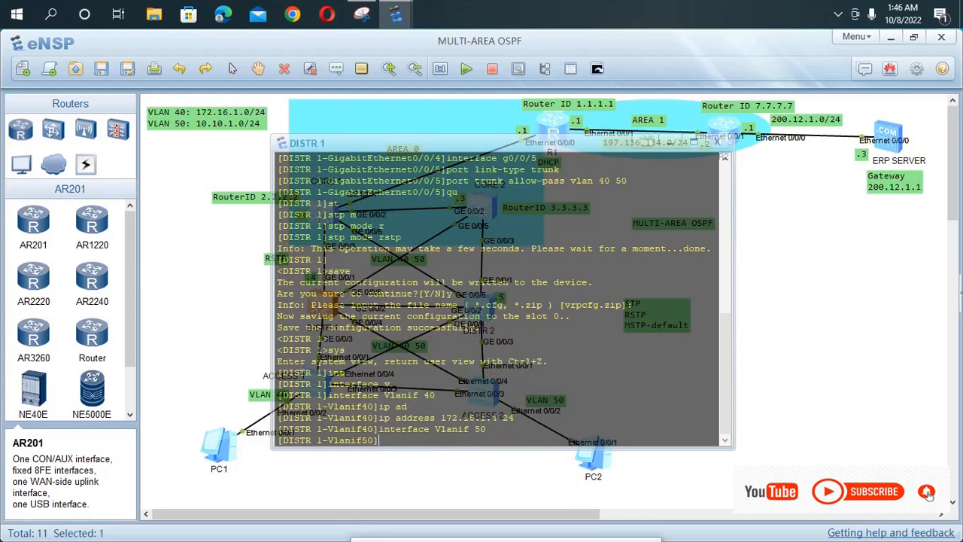
- Assign IP address 10.10.1.4 with mask length 24 to Vlanif 50 on DISTR 1
{"action": "type", "text": "ip a"}
{"action": "type", "text": "d"}
{"action": "key", "text": "Tab"}
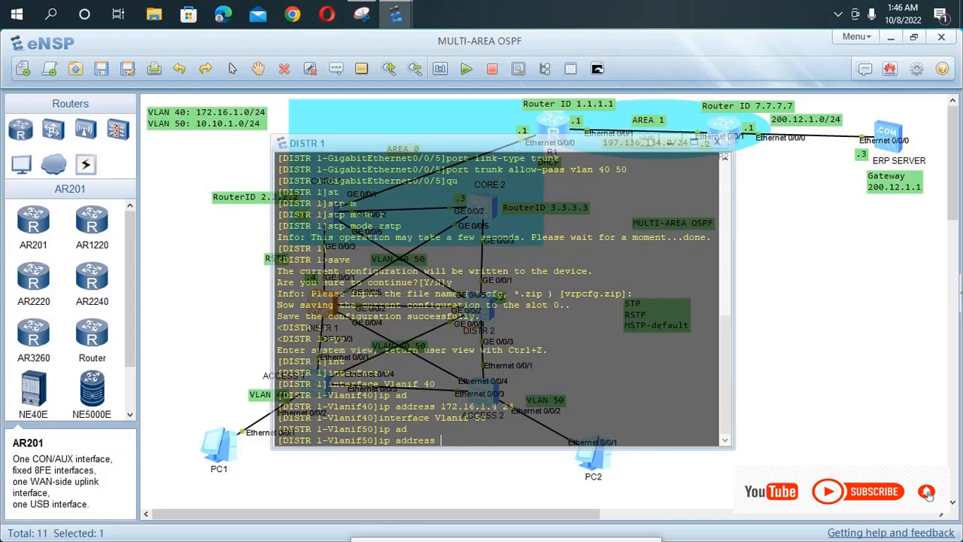
{"action": "type", "text": "10.10.1.4 24"}
{"action": "key", "text": "Return"}
{"action": "key", "text": "Return"}
{"action": "key", "text": "Return"}
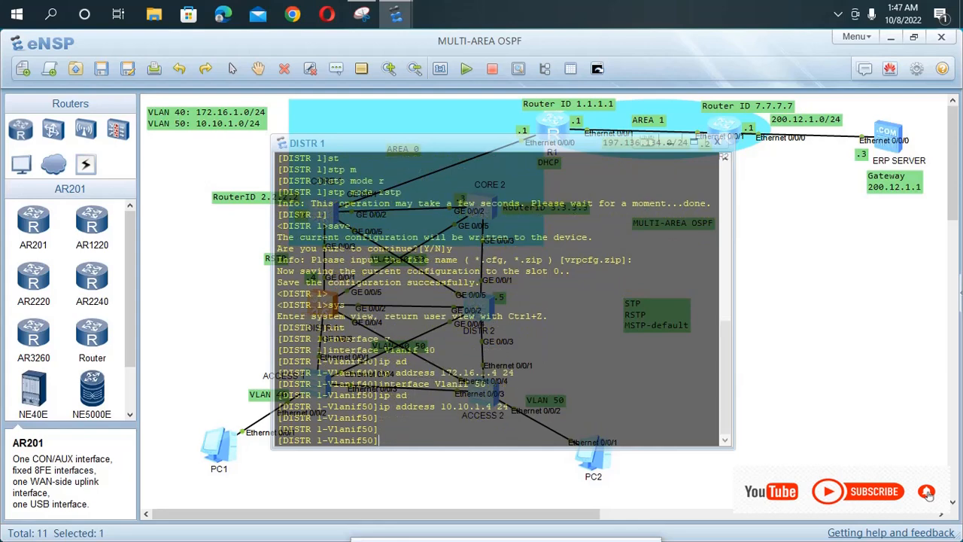
- Return DISTR 1 to user view, save its configuration and go back to the topology
{"action": "key", "text": "ctrl+z"}
{"action": "type", "text": "q"}
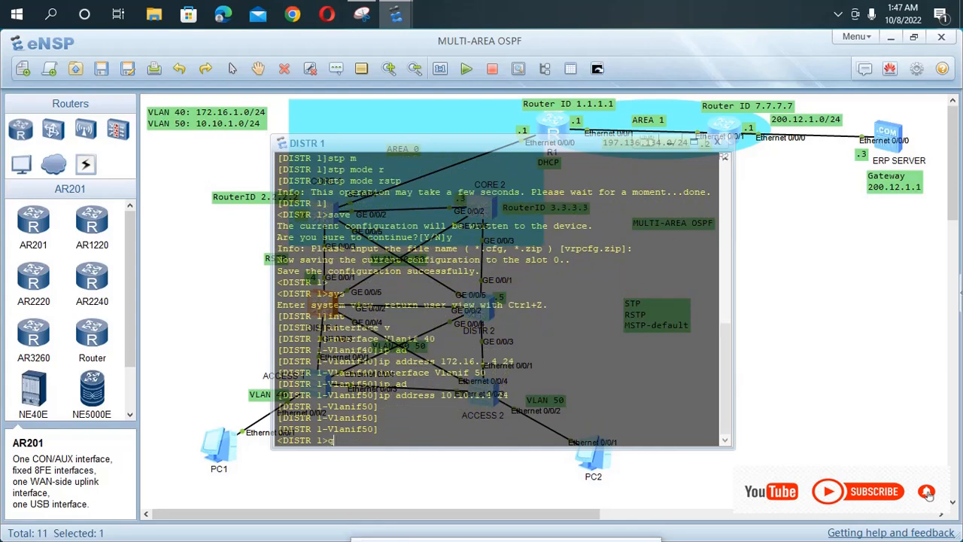
{"action": "key", "text": "BackSpace"}
{"action": "type", "text": "save"}
{"action": "key", "text": "Return"}
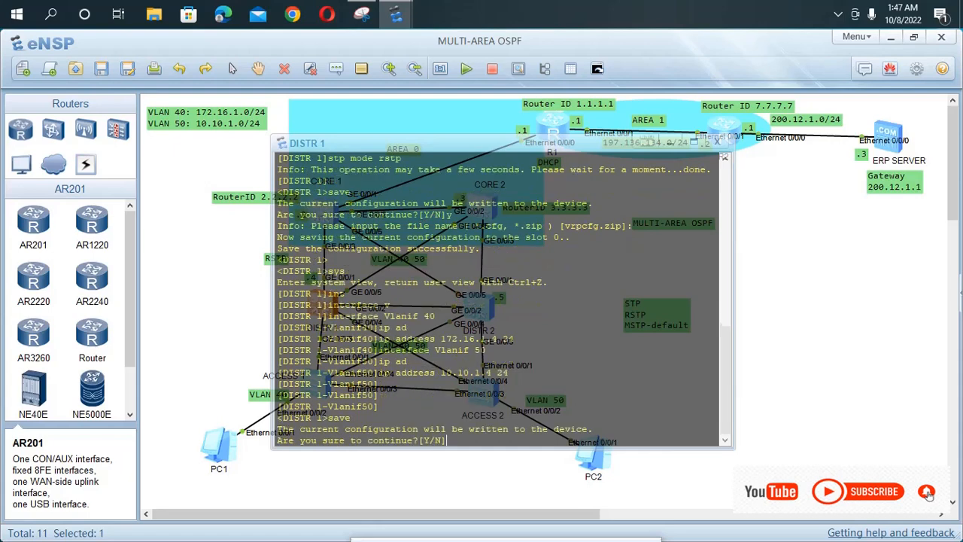
{"action": "type", "text": "y"}
{"action": "key", "text": "Return"}
{"action": "type", "text": "\\"}
{"action": "key", "text": "Return"}
{"action": "key", "text": "Return"}
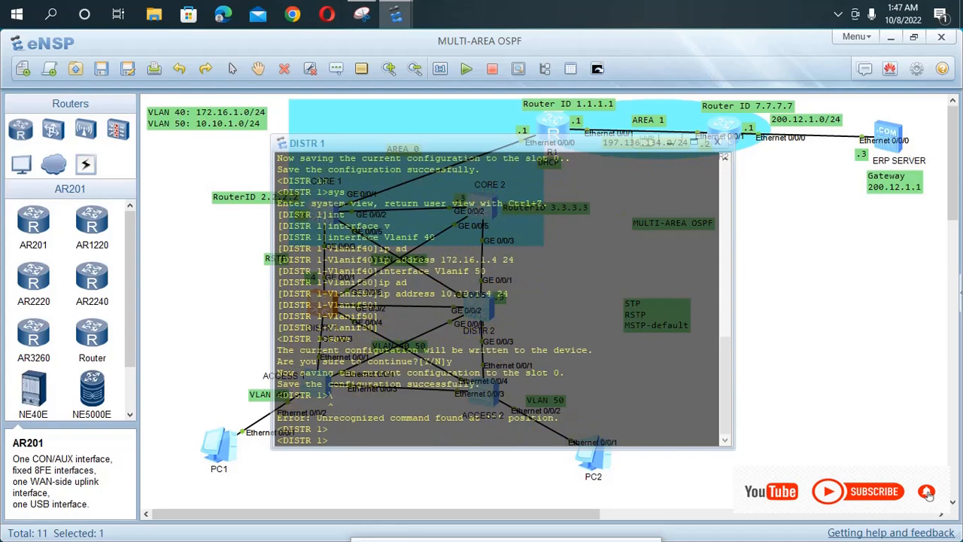
{"action": "left_click", "coordinate": [797, 316]}
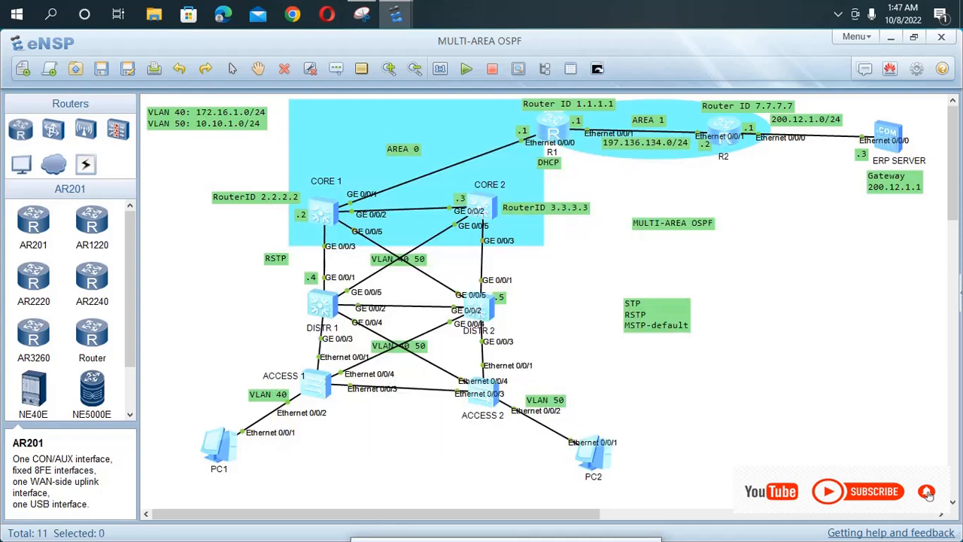
- Open the DISTR 2 console, enter the system view and create VLAN interface Vlanif 40
{"action": "double_click", "coordinate": [482, 391]}
{"action": "double_click", "coordinate": [480, 307]}
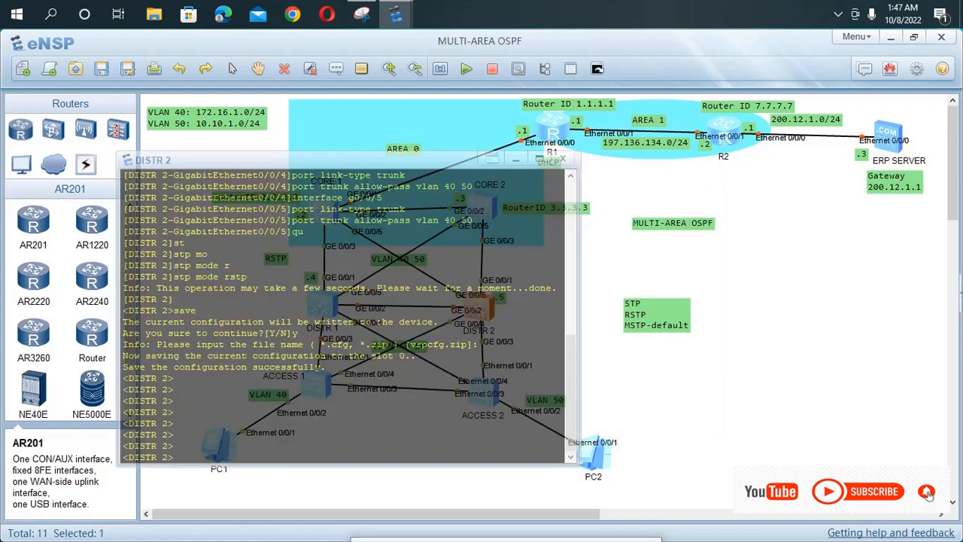
{"action": "type", "text": "sys"}
{"action": "key", "text": "Return"}
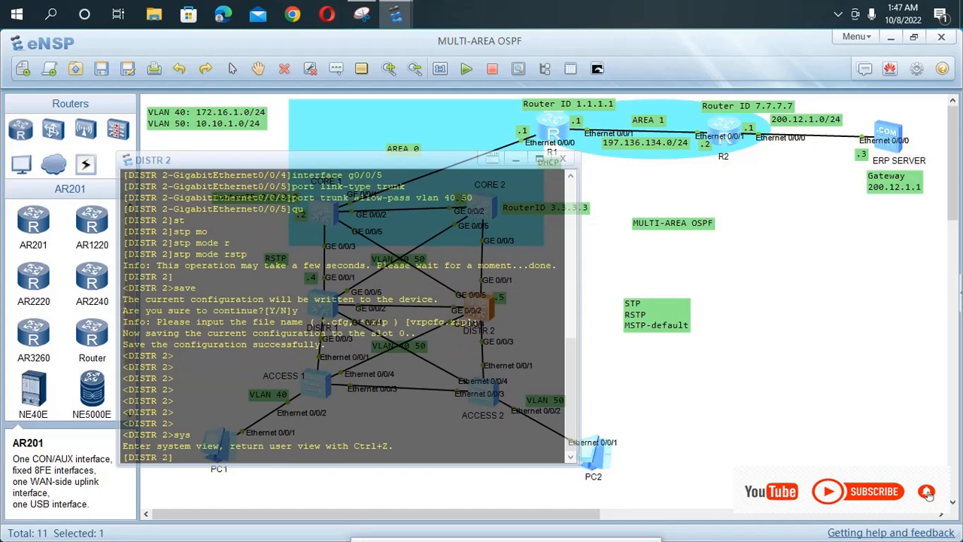
{"action": "type", "text": "int"}
{"action": "key", "text": "Tab"}
{"action": "type", "text": "v"}
{"action": "key", "text": "Tab"}
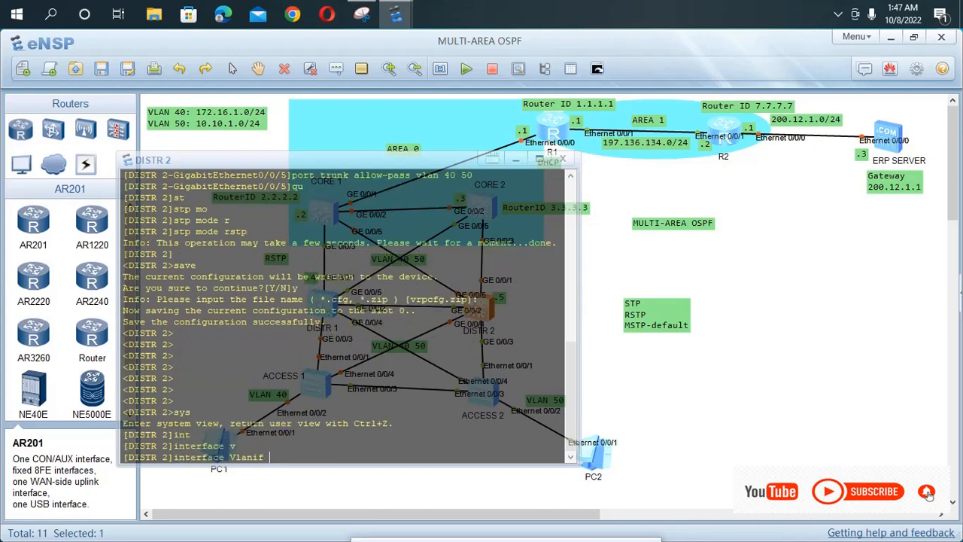
{"action": "type", "text": "40"}
{"action": "key", "text": "Return"}
- Assign IP address 172.16.1.5 with mask length 24 to Vlanif 40 on DISTR 2
{"action": "type", "text": "i"}
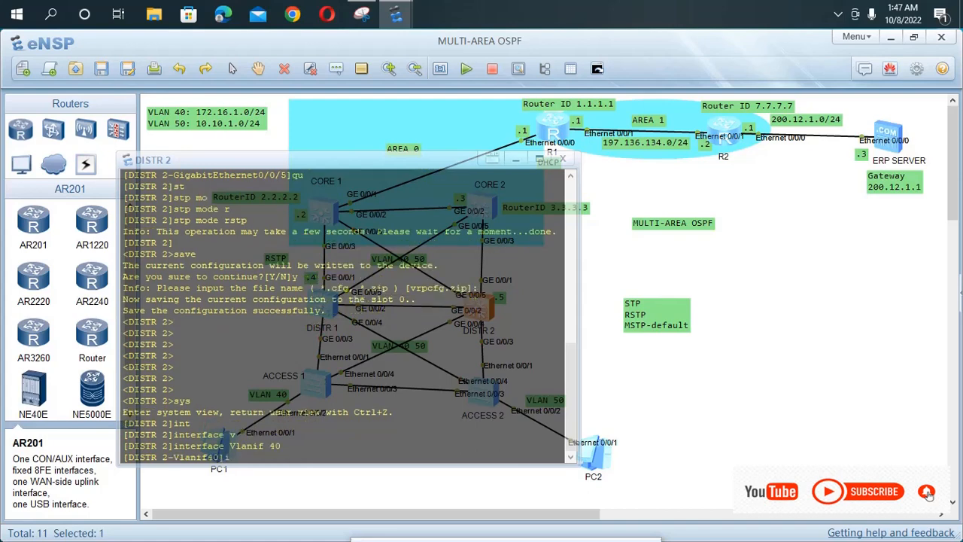
{"action": "type", "text": "p ad"}
{"action": "key", "text": "Tab"}
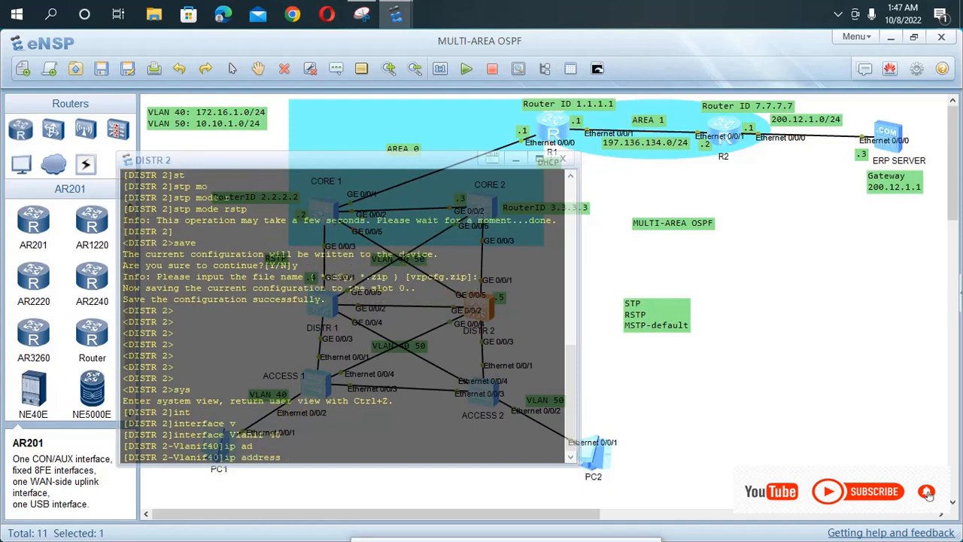
{"action": "type", "text": "172.16.1.5 24"}
{"action": "key", "text": "Return"}
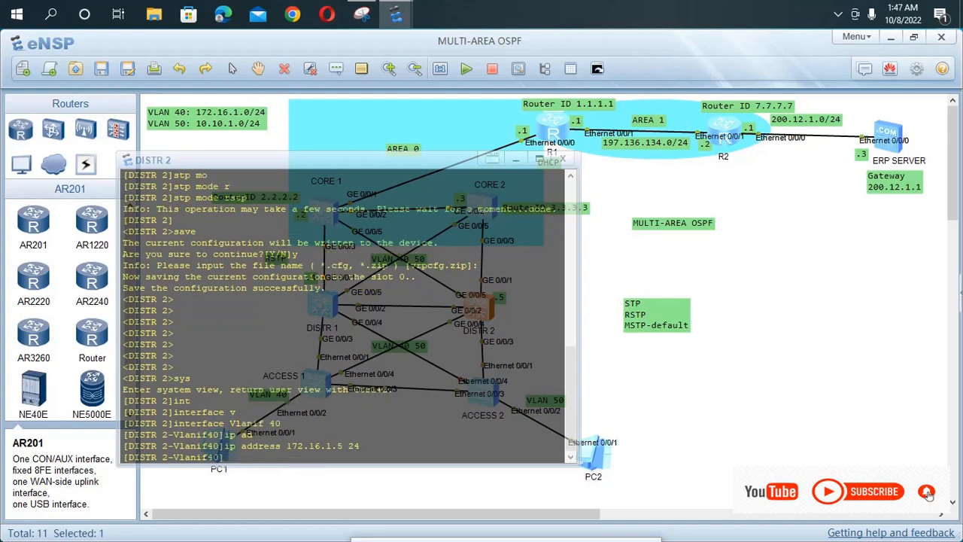
- Create VLAN interface Vlanif 50 on DISTR 2 and enter its configuration view
{"action": "key", "text": "Up"}
{"action": "key", "text": "Up"}
{"action": "key", "text": "BackSpace"}
{"action": "key", "text": "BackSpace"}
{"action": "type", "text": "50"}
{"action": "key", "text": "BackSpace"}
{"action": "type", "text": "0"}
{"action": "key", "text": "Return"}
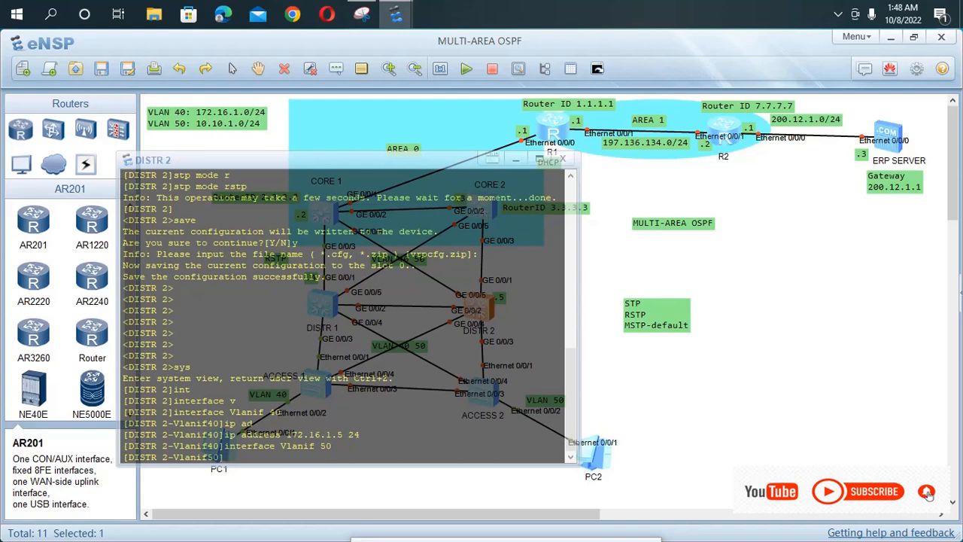
- Assign IP address 10.10.1.5 with mask length 24 to Vlanif 50 on DISTR 2
{"action": "type", "text": "ip ad"}
{"action": "key", "text": "Tab"}
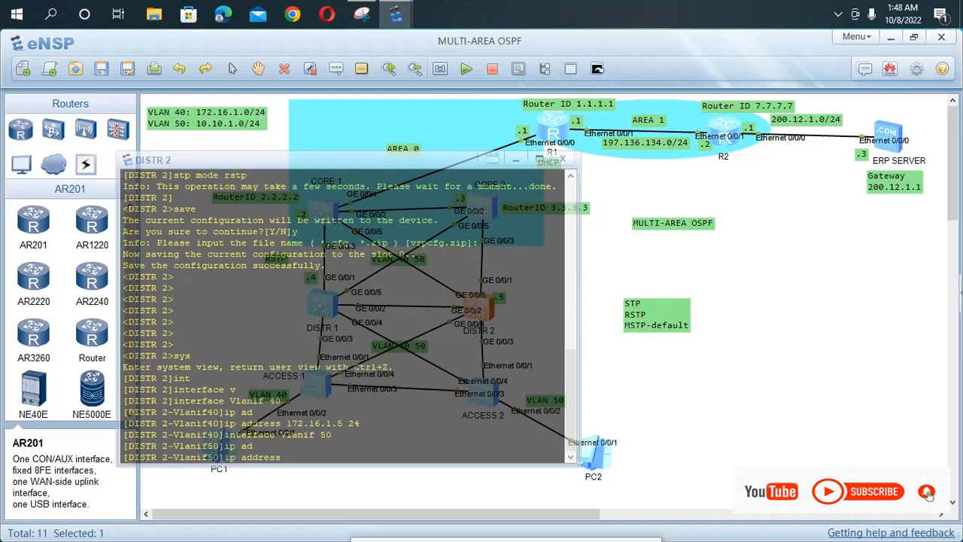
{"action": "type", "text": "10.10.1.5 24"}
{"action": "key", "text": "Return"}
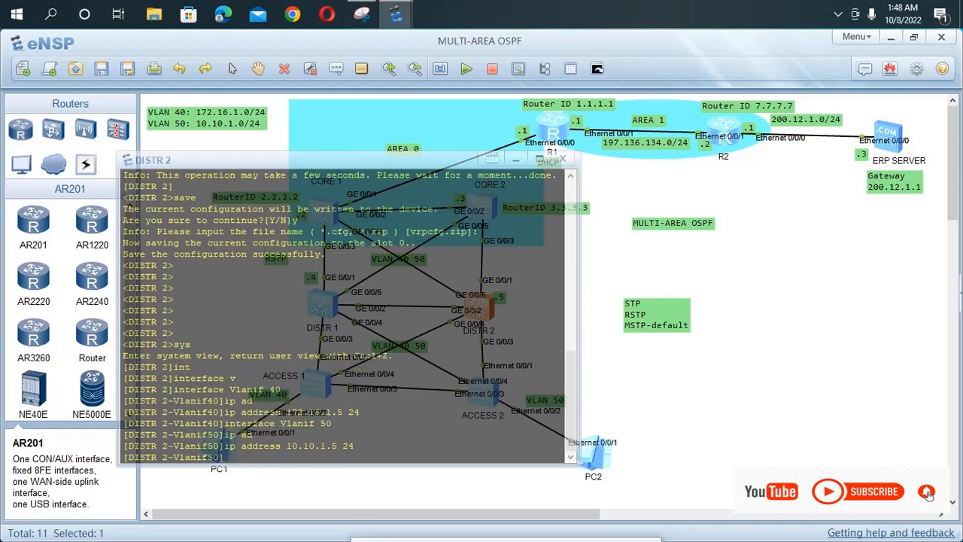
- Save the DISTR 2 configuration from user view, and save the topology file
{"action": "key", "text": "ctrl+z"}
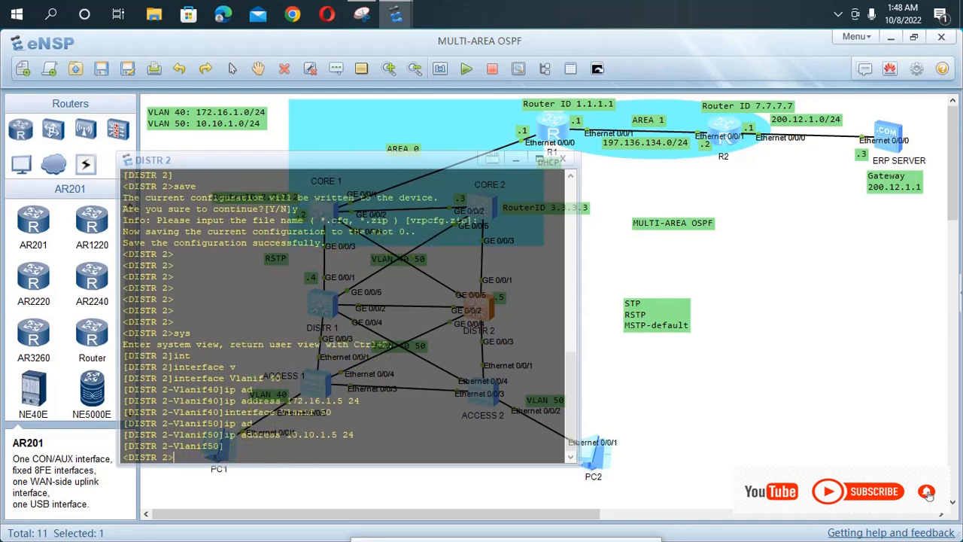
{"action": "type", "text": "sav"}
{"action": "key", "text": "Tab"}
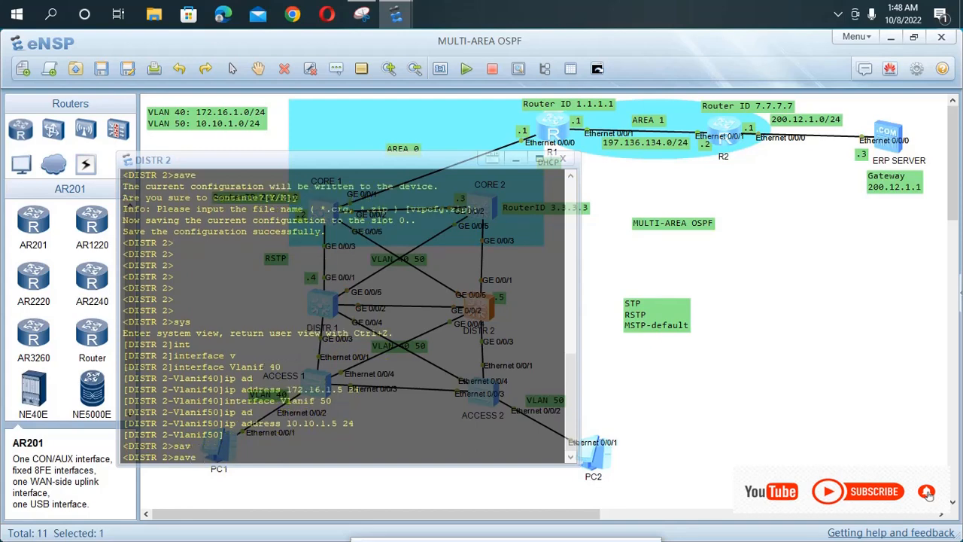
{"action": "key", "text": "Return"}
{"action": "type", "text": "y"}
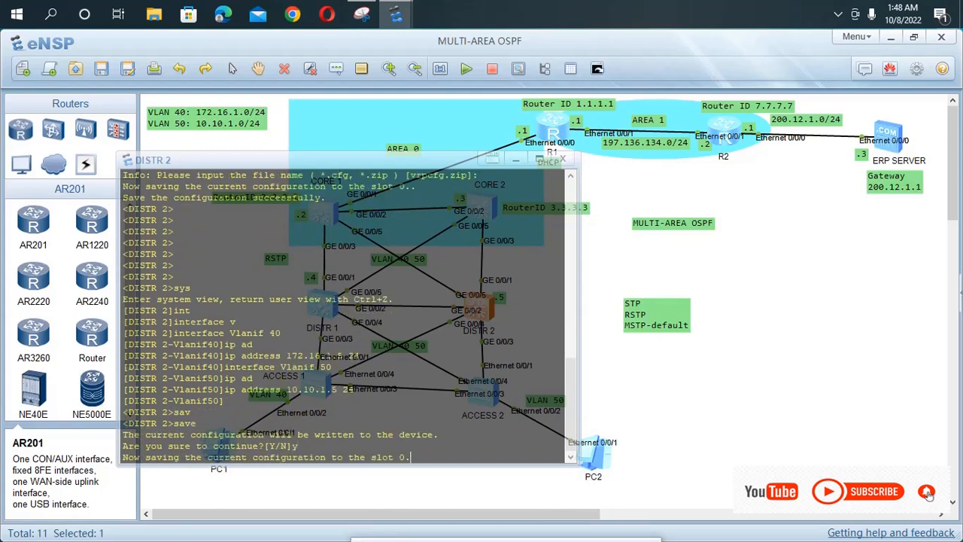
{"action": "left_click", "coordinate": [699, 376]}
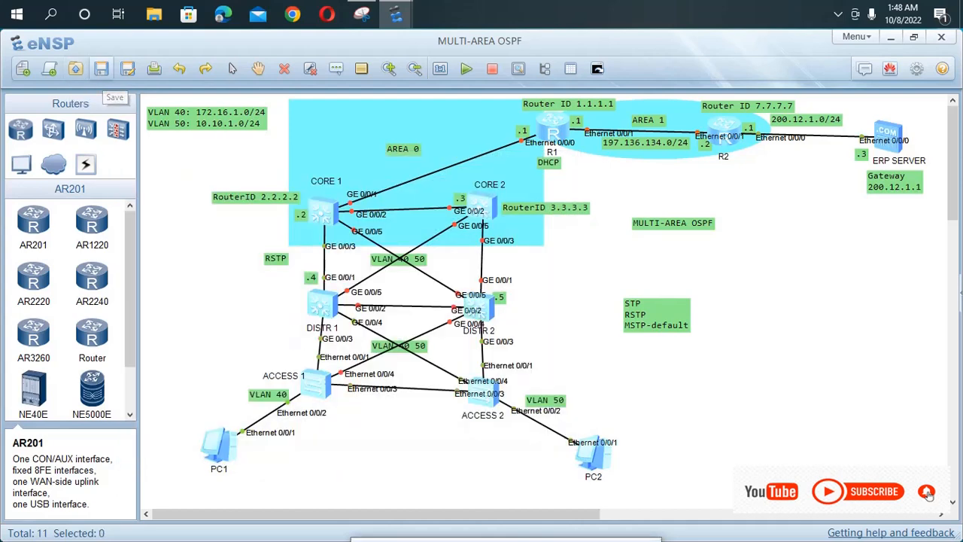
{"action": "left_click", "coordinate": [101, 68]}
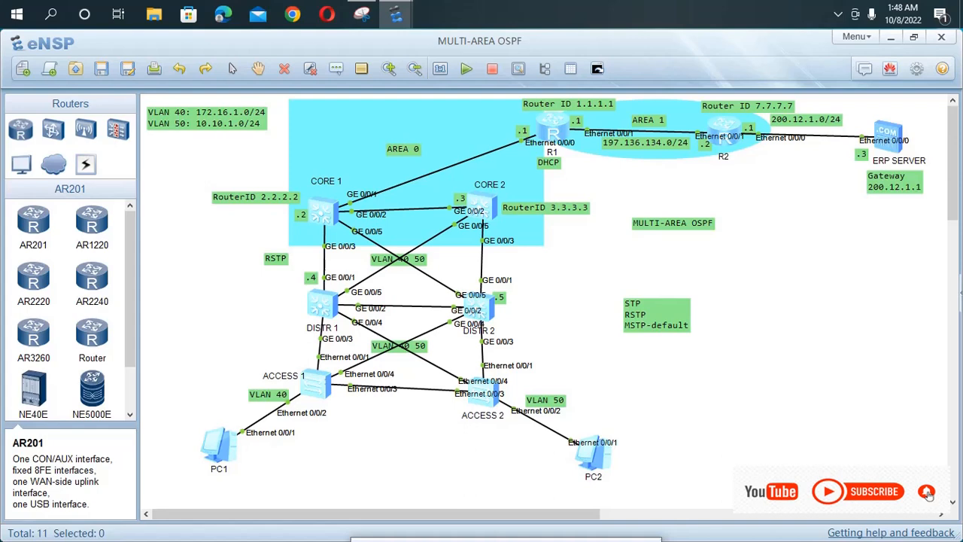
- Open the CORE 1 console and create VLAN interface Vlanif 40 from the system view
{"action": "double_click", "coordinate": [324, 211]}
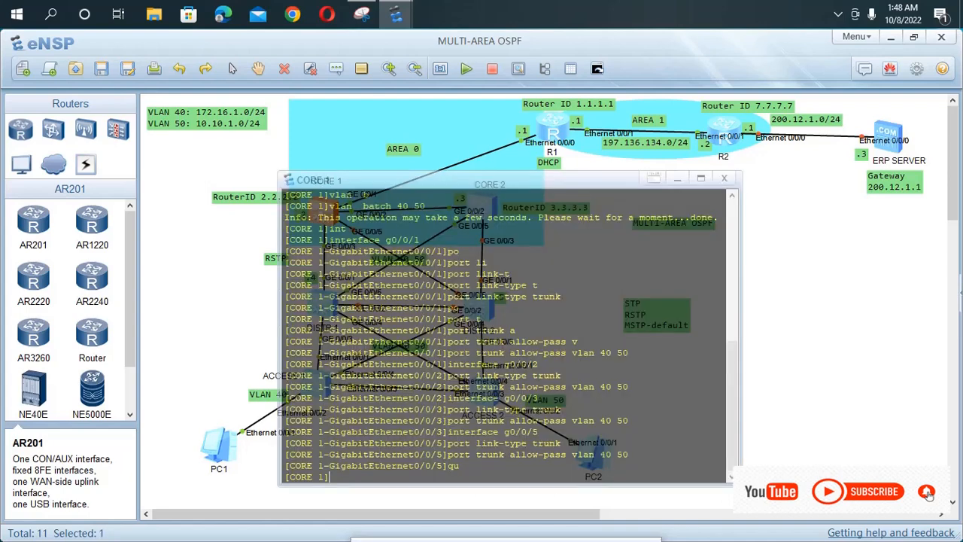
{"action": "type", "text": "it"}
{"action": "key", "text": "Tab"}
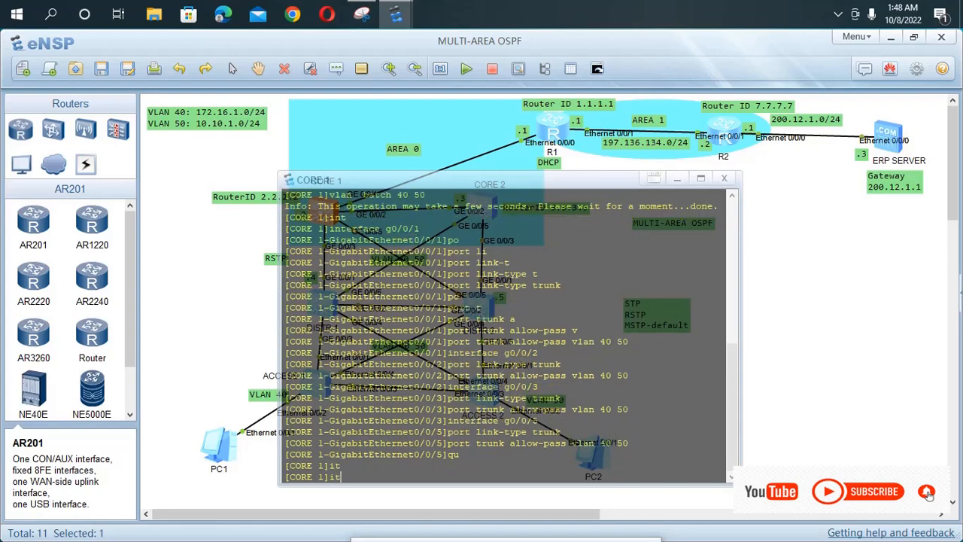
{"action": "key", "text": "BackSpace"}
{"action": "type", "text": "nt"}
{"action": "key", "text": "Tab"}
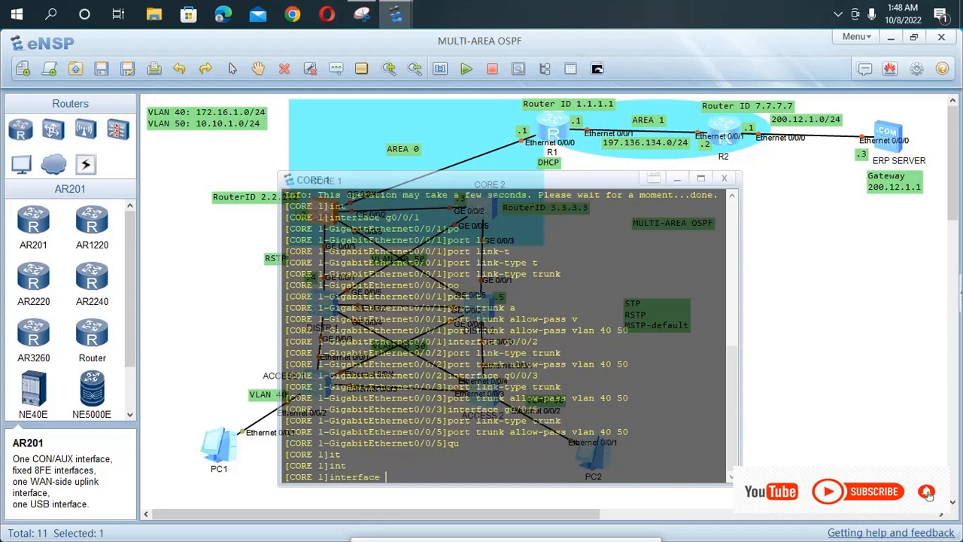
{"action": "type", "text": "v"}
{"action": "key", "text": "Tab"}
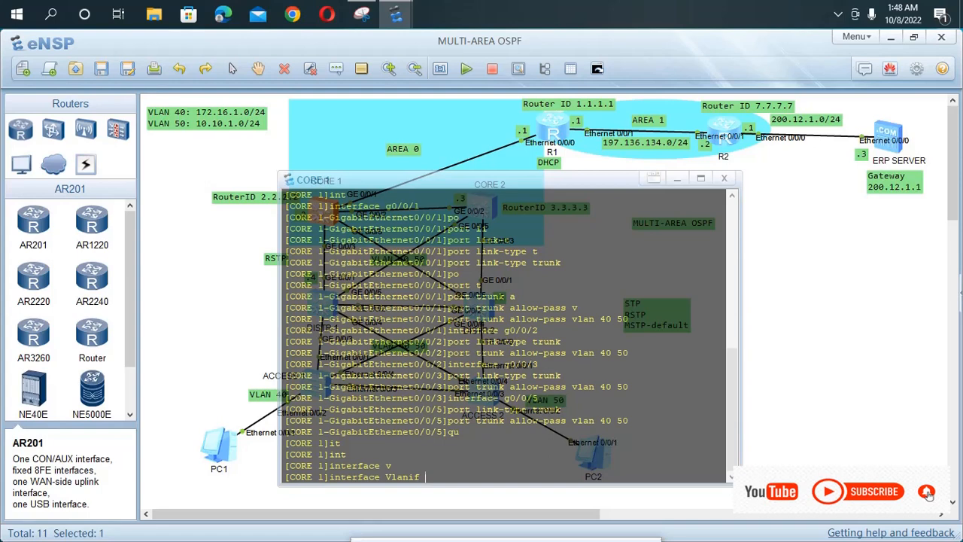
{"action": "type", "text": "40"}
{"action": "key", "text": "Return"}
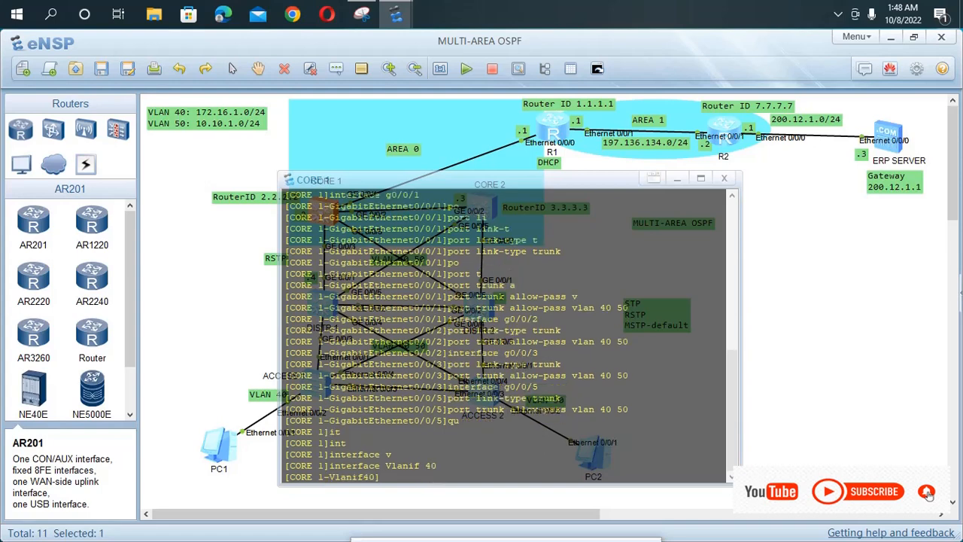
- Assign IP address 172.16.1.2 with mask length 24 to Vlanif 40 on CORE 1, moving the console clear of the switch labels
{"action": "type", "text": "ip ad"}
{"action": "key", "text": "Tab"}
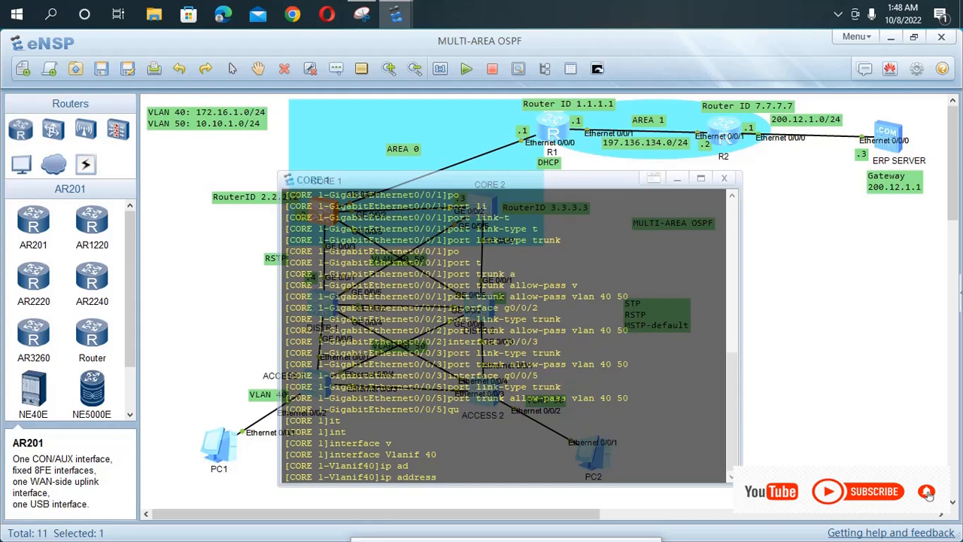
{"action": "type", "text": "172.16.1."}
{"action": "left_click_drag", "start_coordinate": [482, 179], "coordinate": [708, 179]}
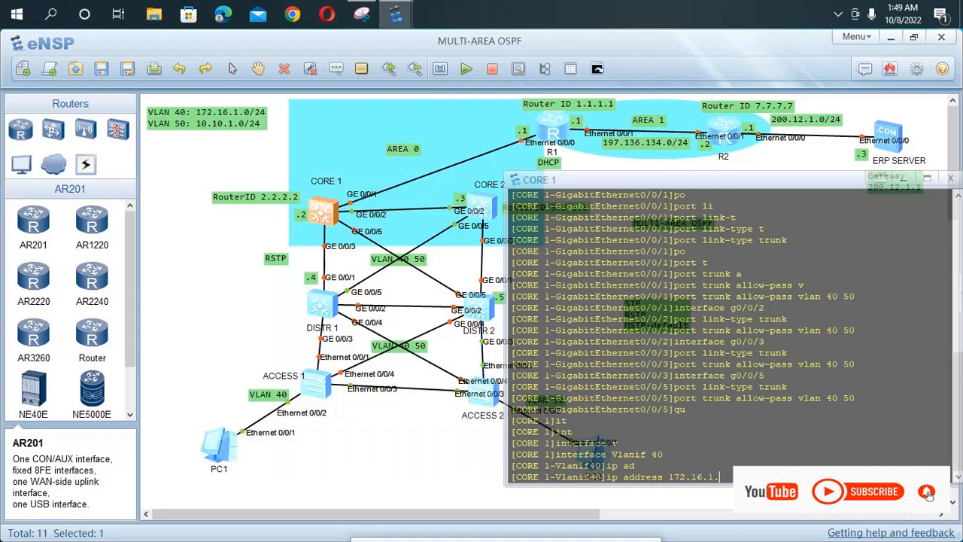
{"action": "type", "text": "2"}
{"action": "type", "text": " 2"}
{"action": "type", "text": "4"}
{"action": "key", "text": "Return"}
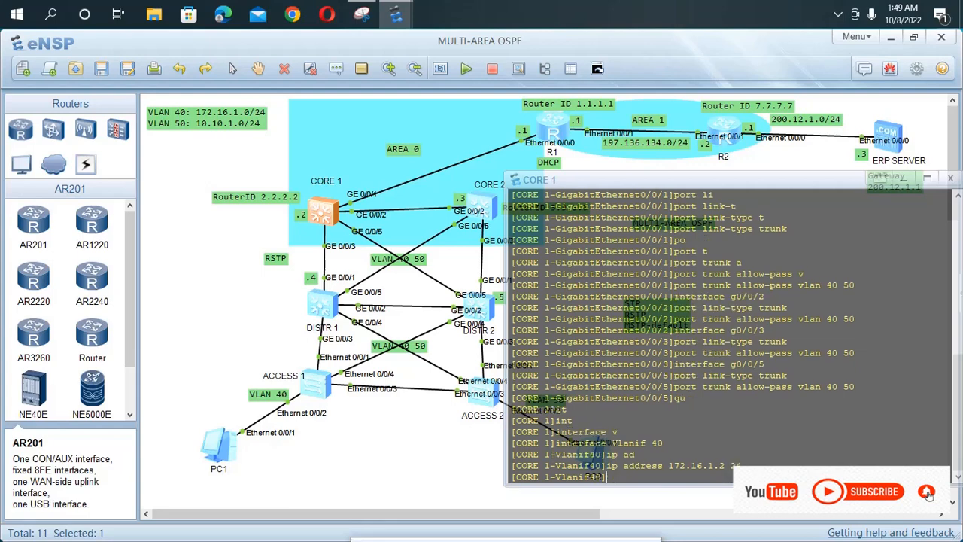
- Create VLAN interface Vlanif 50 on CORE 1 and enter its configuration view
{"action": "key", "text": "Up"}
{"action": "key", "text": "Up"}
{"action": "key", "text": "BackSpace"}
{"action": "key", "text": "BackSpace"}
{"action": "type", "text": "50"}
{"action": "key", "text": "Return"}
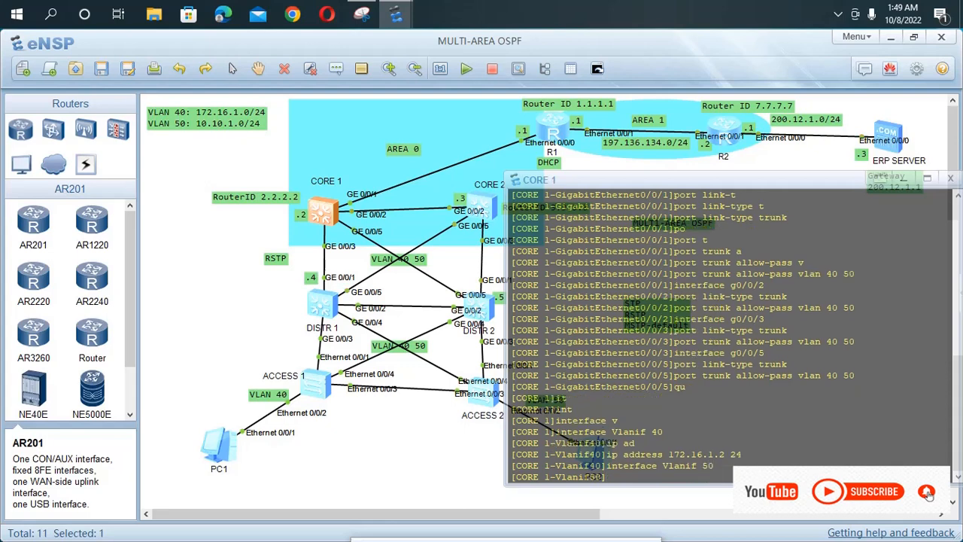
- Assign IP address 10.10.1.2 with mask length 24 to Vlanif 50 on CORE 1
{"action": "type", "text": "2"}
{"action": "key", "text": "BackSpace"}
{"action": "type", "text": "ip ad"}
{"action": "key", "text": "Tab"}
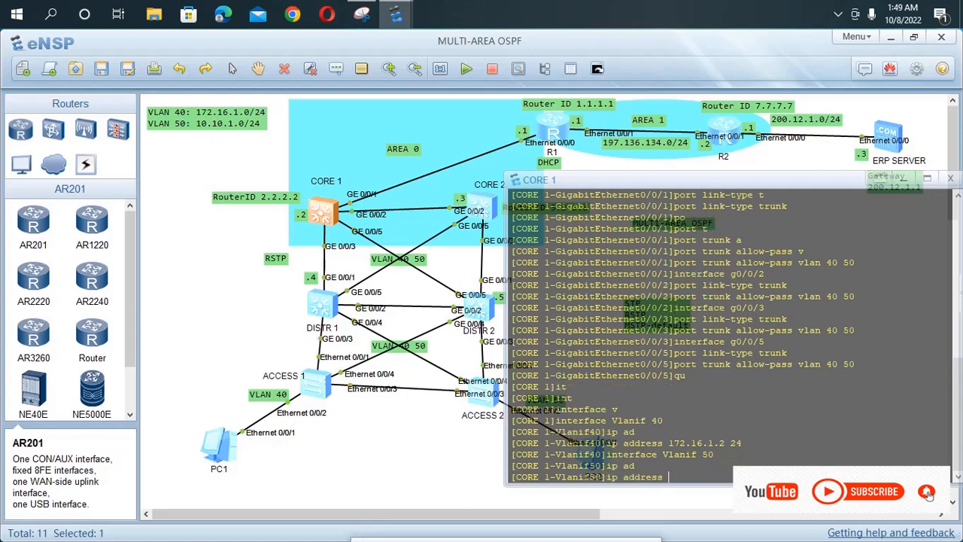
{"action": "type", "text": "10.10.1.2 24"}
{"action": "key", "text": "Return"}
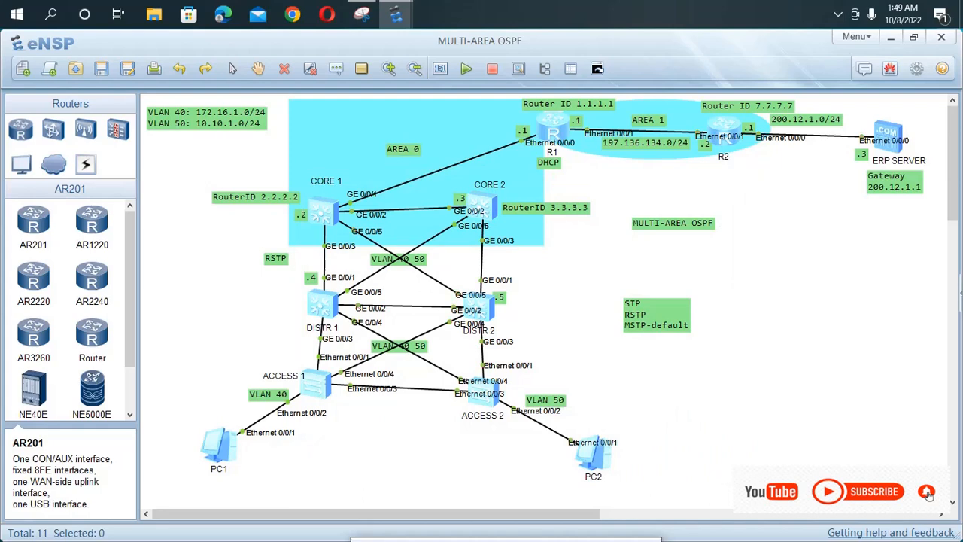
- Open the CORE 2 console and create VLAN interface Vlanif 40 from the system view
{"action": "double_click", "coordinate": [323, 212]}
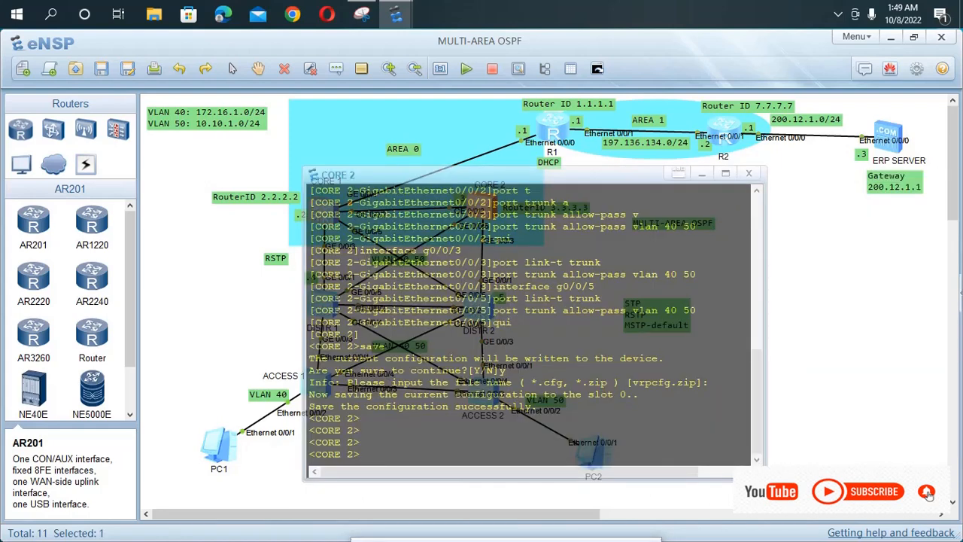
{"action": "type", "text": "sys"}
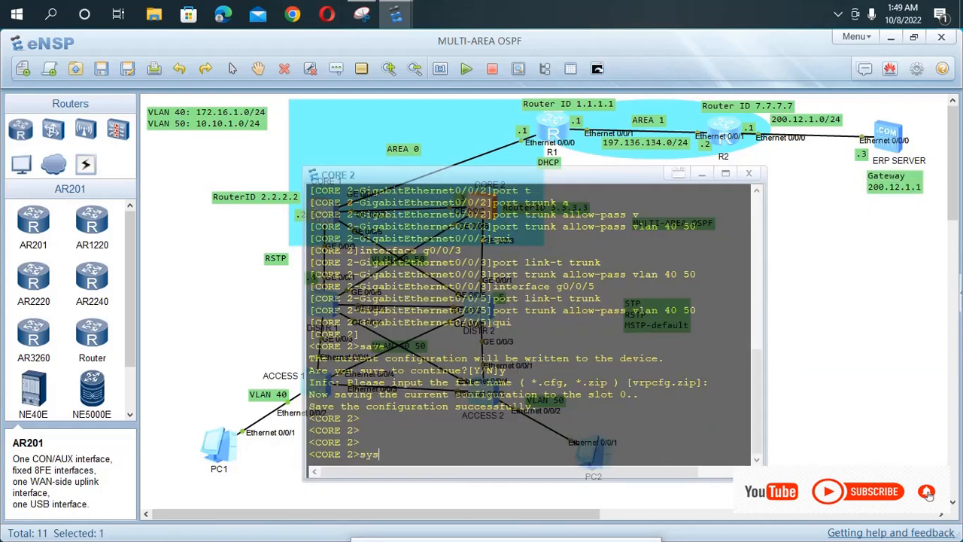
{"action": "key", "text": "Return"}
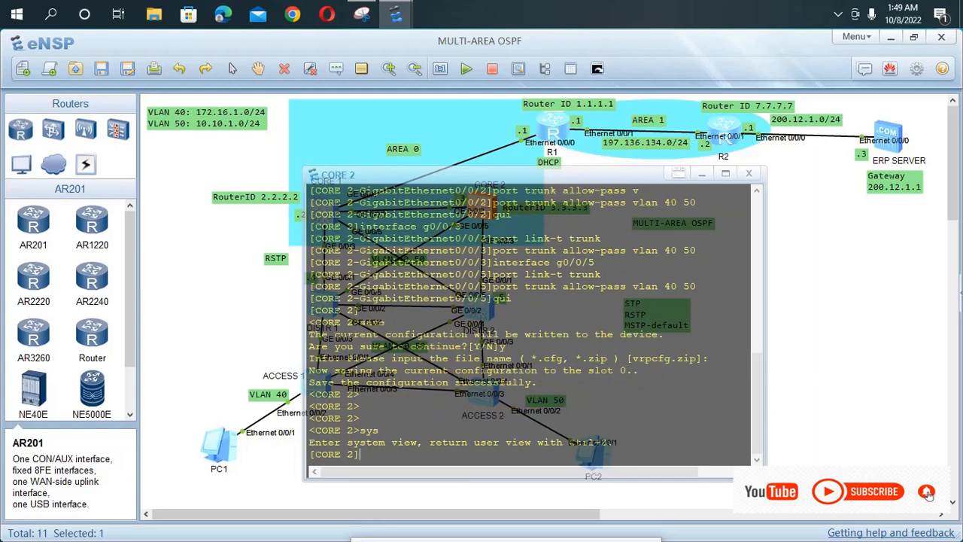
{"action": "type", "text": "int"}
{"action": "key", "text": "Tab"}
{"action": "type", "text": "v"}
{"action": "key", "text": "Tab"}
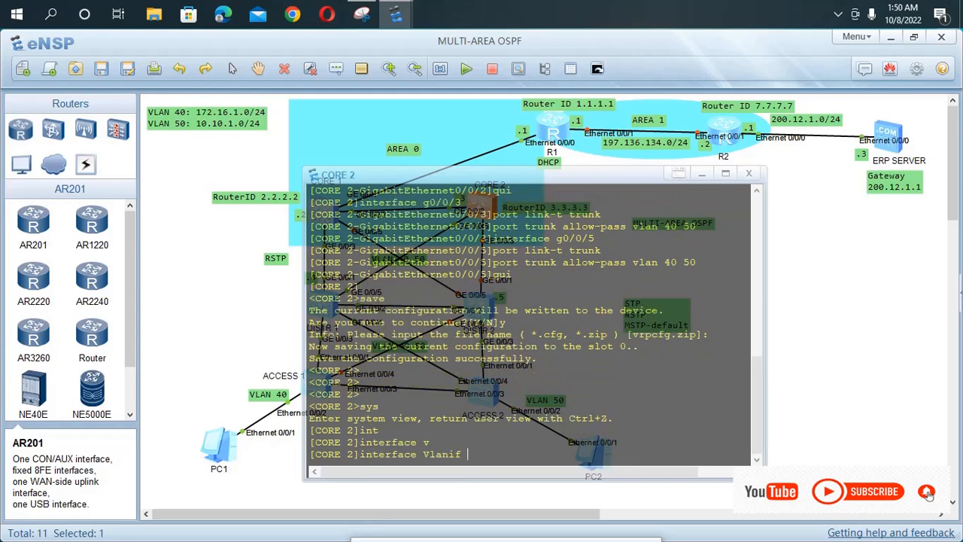
{"action": "type", "text": "40"}
{"action": "key", "text": "Return"}
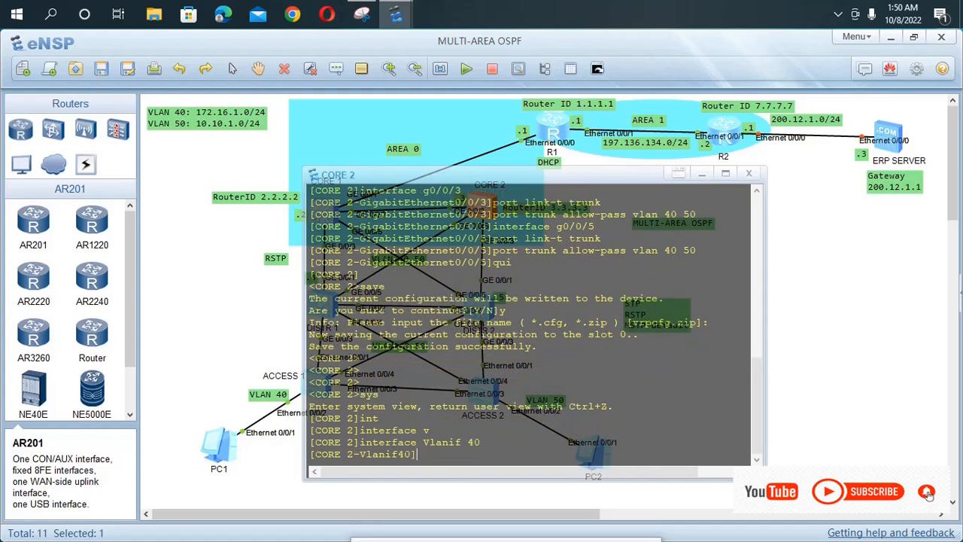
- Assign IP address 172.16.1.3 with mask length 24 to Vlanif 40 on CORE 2
{"action": "type", "text": "ip ad"}
{"action": "key", "text": "Tab"}
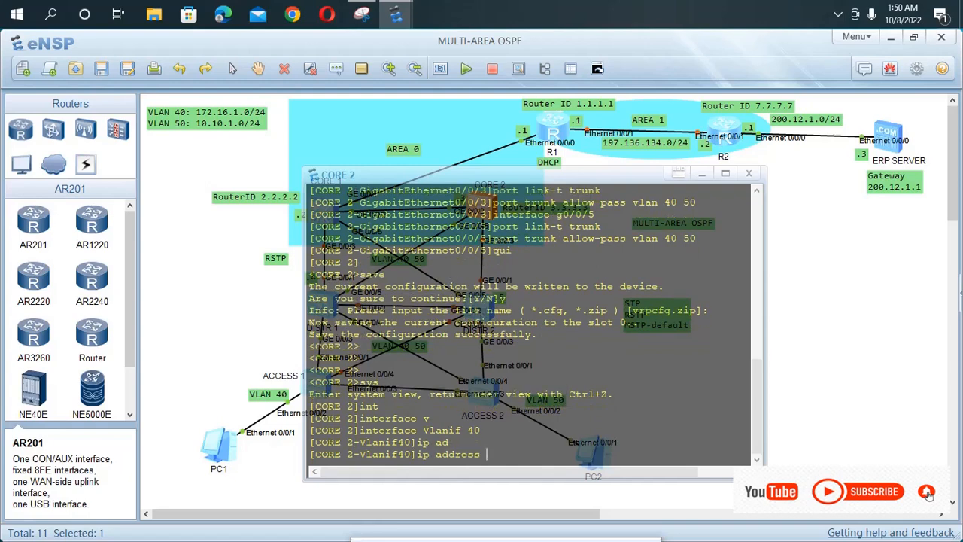
{"action": "type", "text": "172.16.1.3 24"}
{"action": "key", "text": "Return"}
- Create VLAN interface Vlanif 50 on CORE 2 and enter its configuration view
{"action": "key", "text": "Up"}
{"action": "key", "text": "Up"}
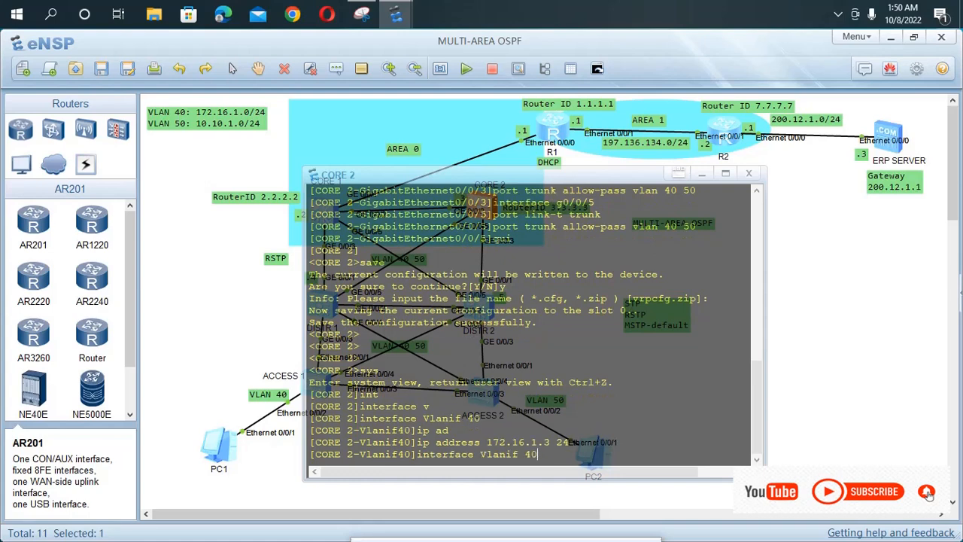
{"action": "key", "text": "BackSpace"}
{"action": "key", "text": "BackSpace"}
{"action": "type", "text": "50"}
{"action": "key", "text": "Return"}
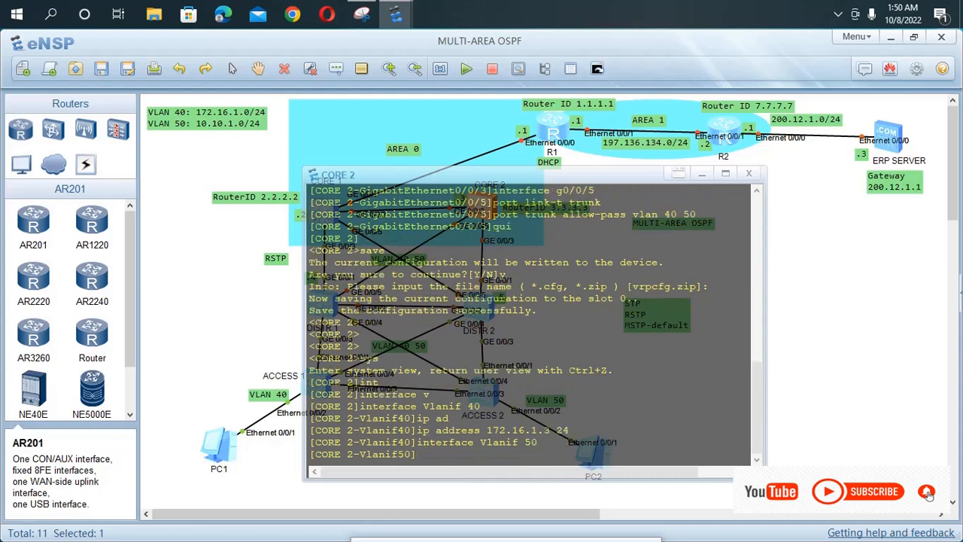
- Assign IP address 10.10.1.3 with mask length 24 to Vlanif 50 on CORE 2
{"action": "type", "text": "ip ad"}
{"action": "key", "text": "Tab"}
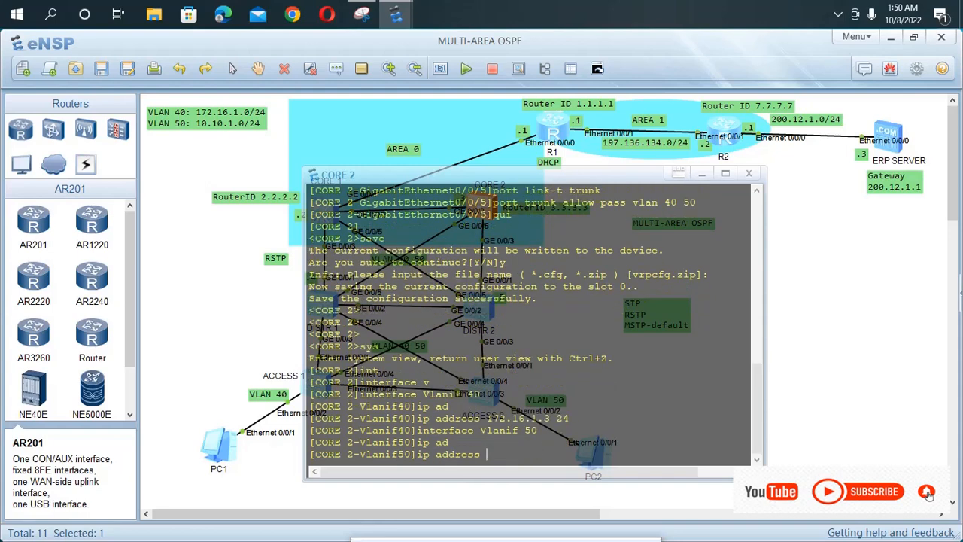
{"action": "type", "text": "10.10.1.3 24"}
{"action": "key", "text": "Return"}
{"action": "key", "text": "Return"}
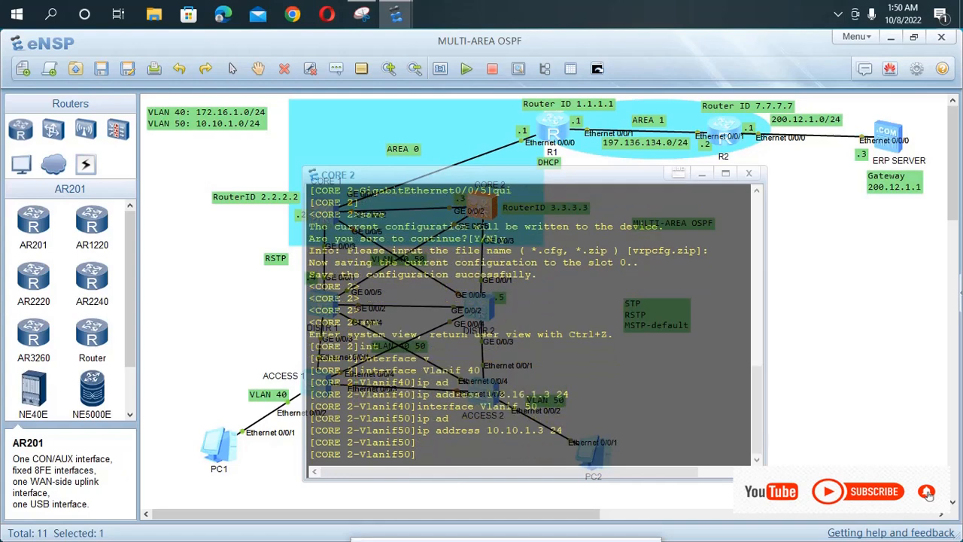
- Return CORE 2 to the user view and save its running configuration to the device
{"action": "key", "text": "ctrl+z"}
{"action": "type", "text": "save"}
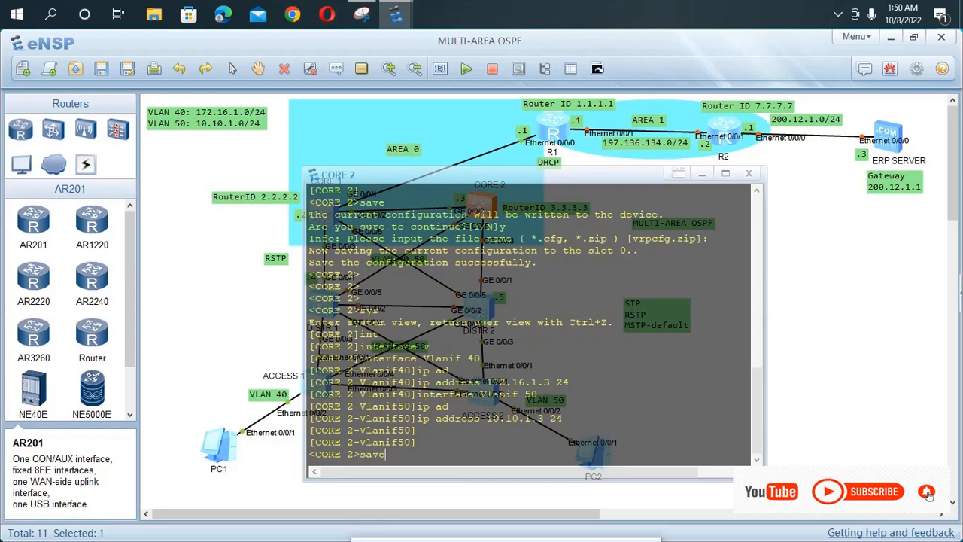
{"action": "key", "text": "Return"}
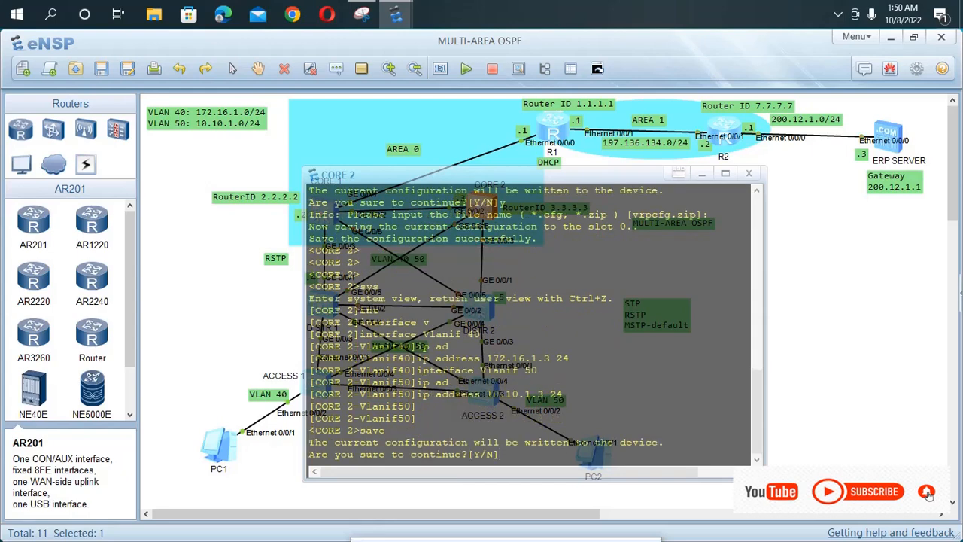
{"action": "type", "text": "y"}
{"action": "key", "text": "Return"}
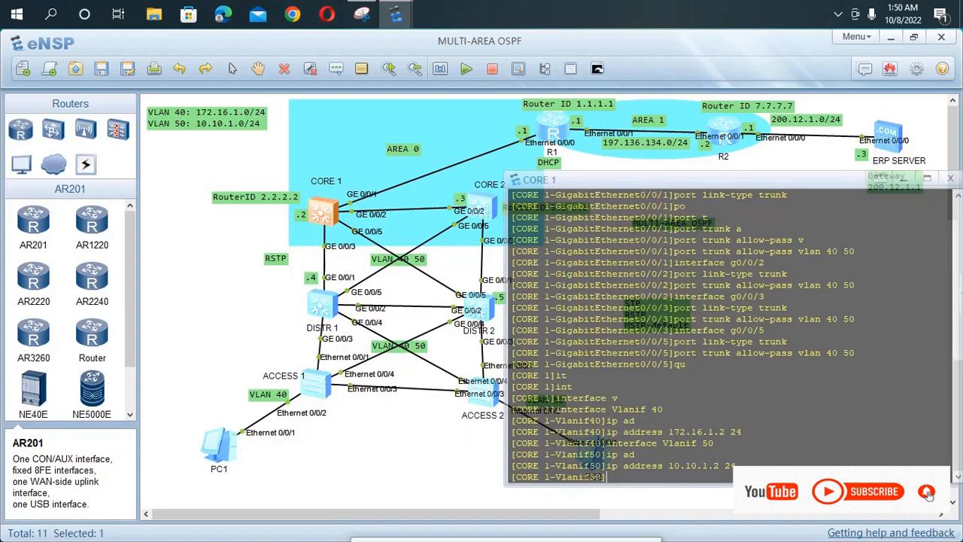
- Save the running configuration of CORE 1 from its user view, then save the topology project
{"action": "key", "text": "ctrl+z"}
{"action": "type", "text": "save"}
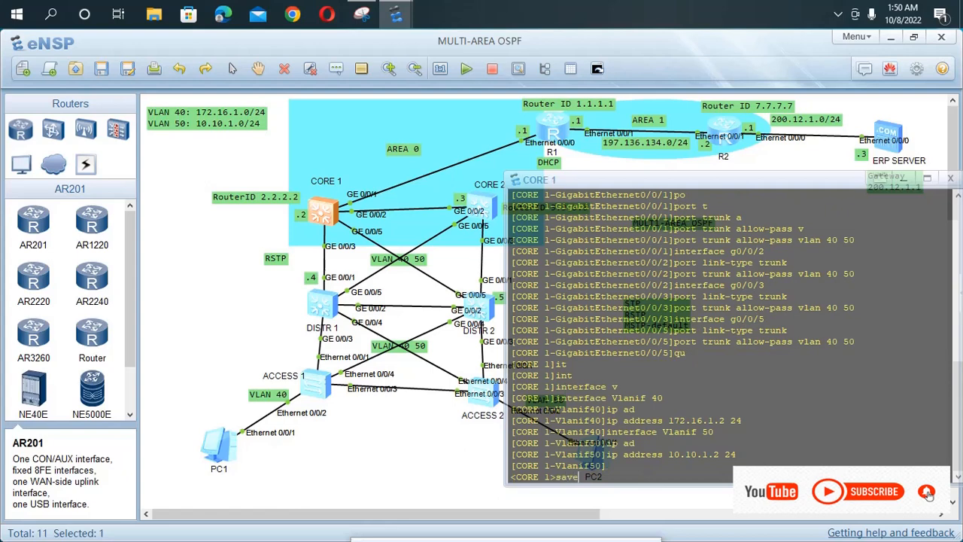
{"action": "key", "text": "Return"}
{"action": "type", "text": "y"}
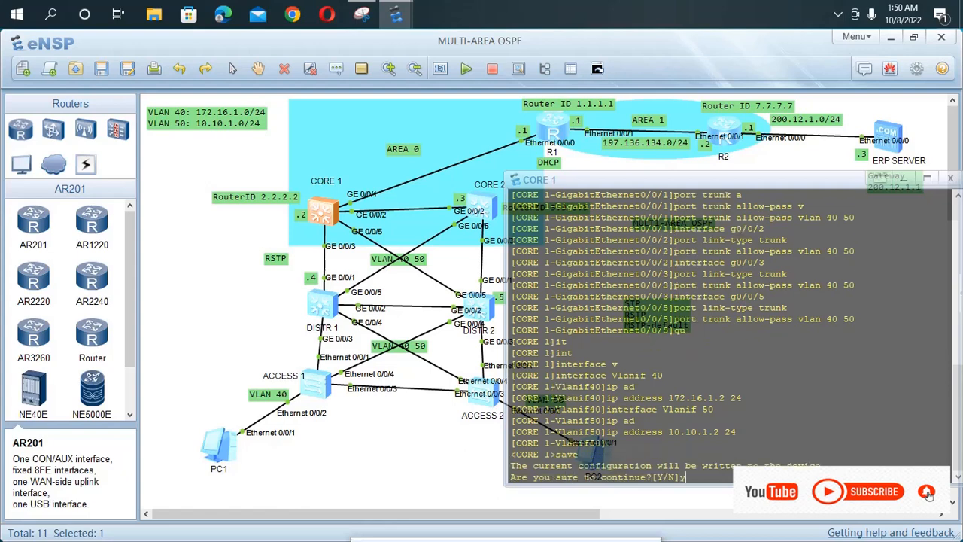
{"action": "key", "text": "Return"}
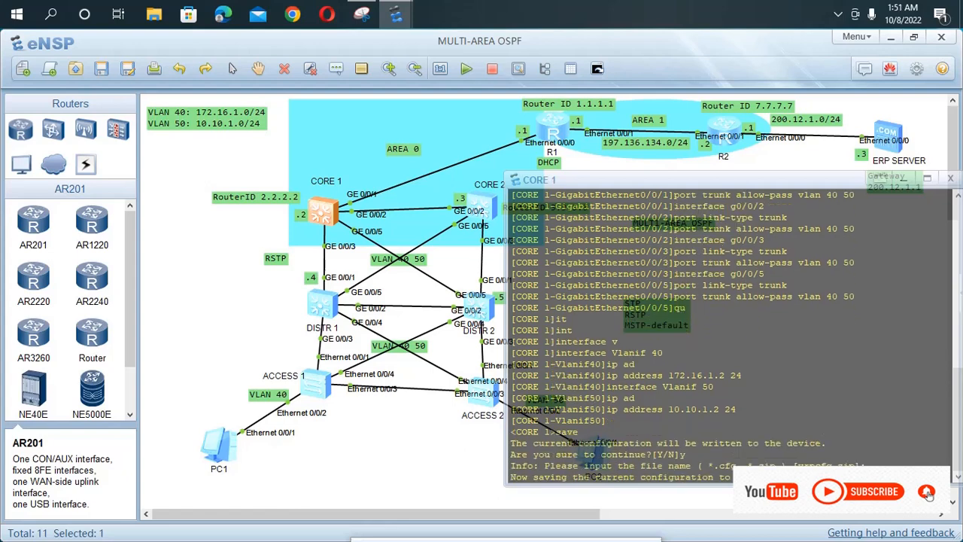
{"action": "key", "text": "Return"}
{"action": "key", "text": "Return"}
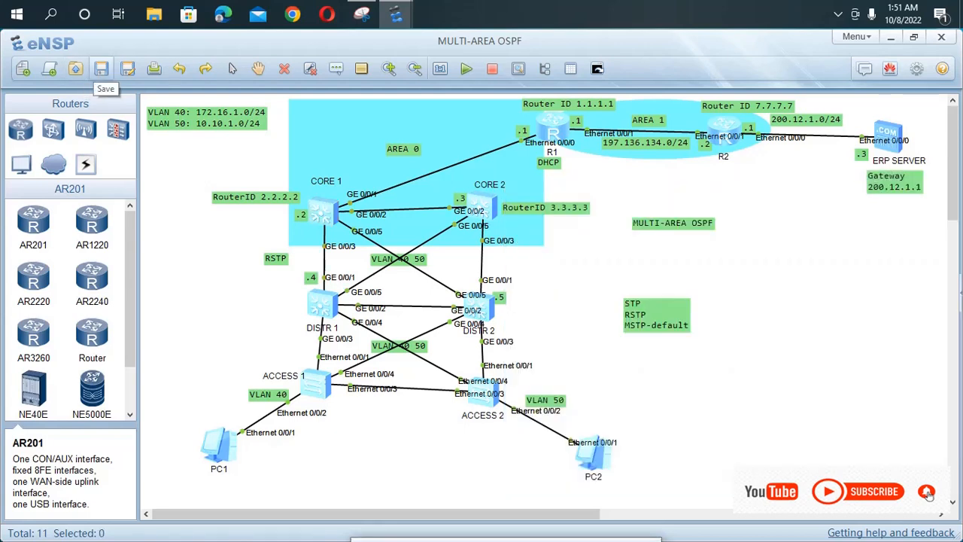
{"action": "left_click", "coordinate": [101, 69]}
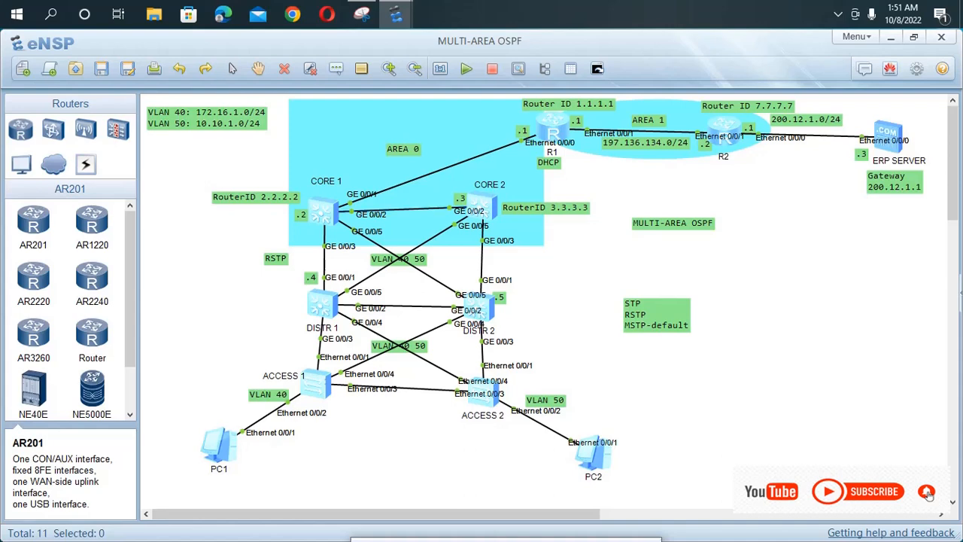
- Add a text note below and beside the MULTI-AREA OSPF label, headed OSPF ROUTERS with first entry "1. INTERNAL ROUTER"
{"action": "left_click", "coordinate": [335, 69]}
{"action": "left_click", "coordinate": [773, 248]}
{"action": "type", "text": "osPF ROUTER"}
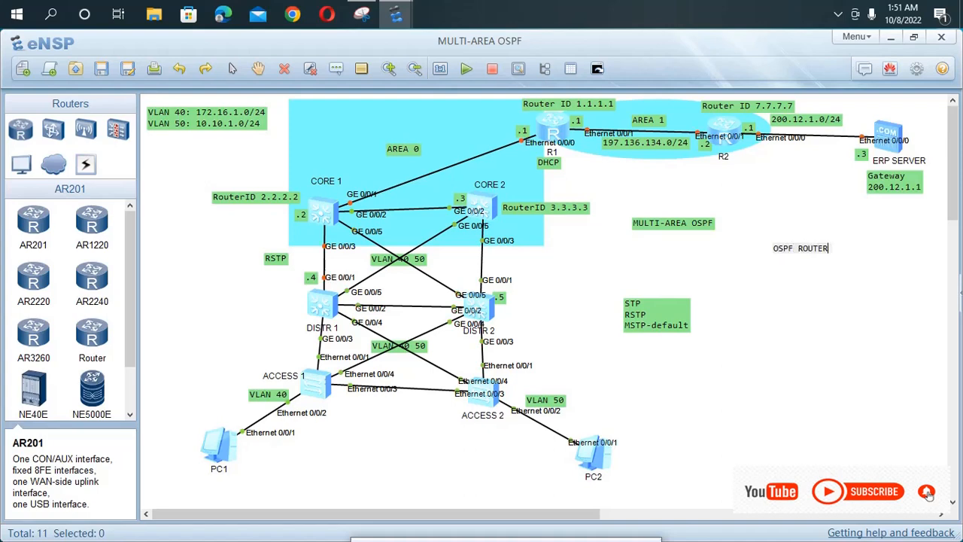
{"action": "type", "text": "S"}
{"action": "key", "text": "Return"}
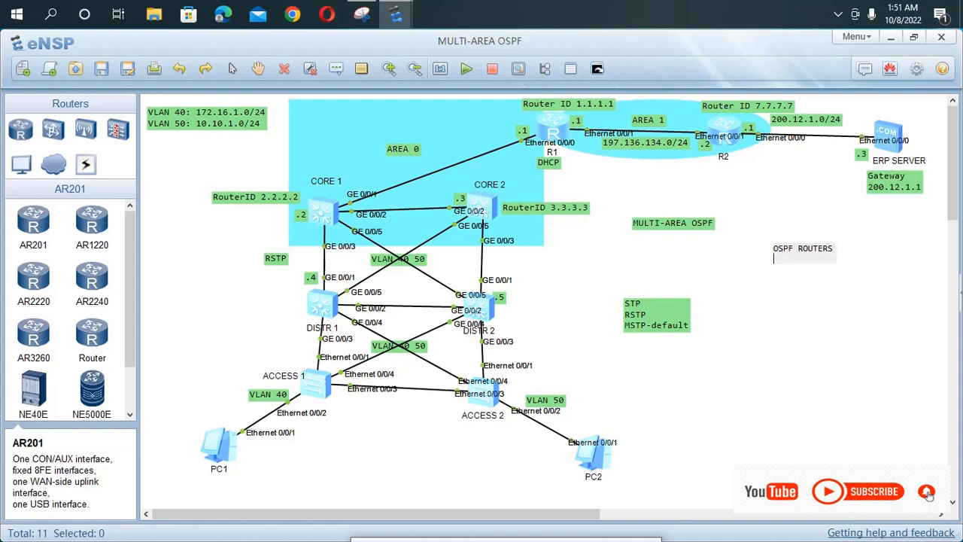
{"action": "type", "text": "1. INTERNAL ROUTER"}
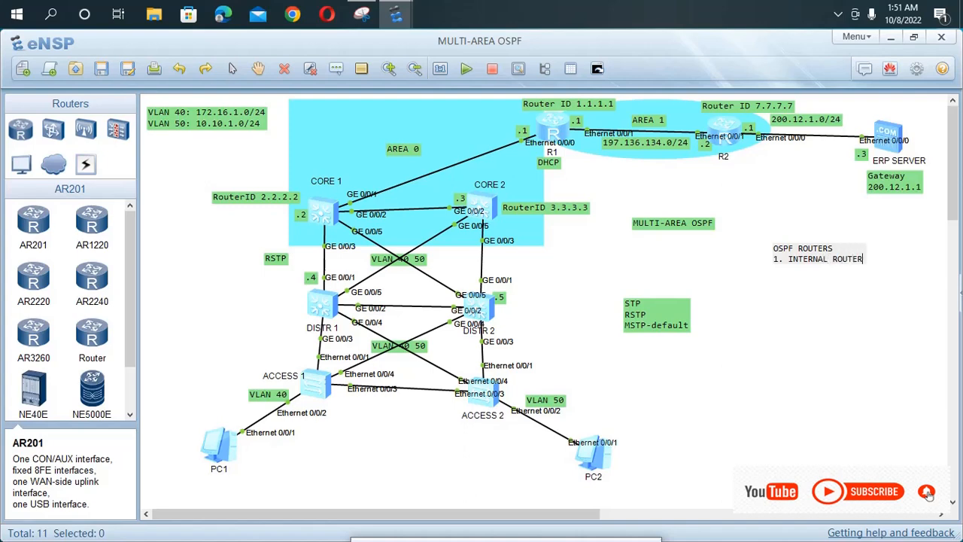
{"action": "key", "text": "Return"}
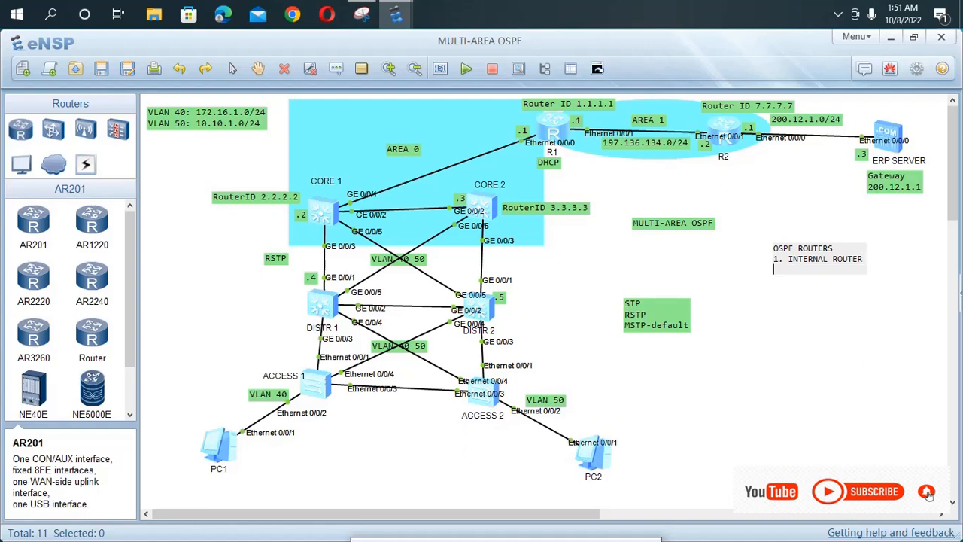
- Complete the OSPF ROUTERS note with the lines "2. BACKBONE ROUTER", "3. AREA BORDER ROUTER" and "4.ASBR"
{"action": "type", "text": "2. BACKBONE ROUTER"}
{"action": "key", "text": "Return"}
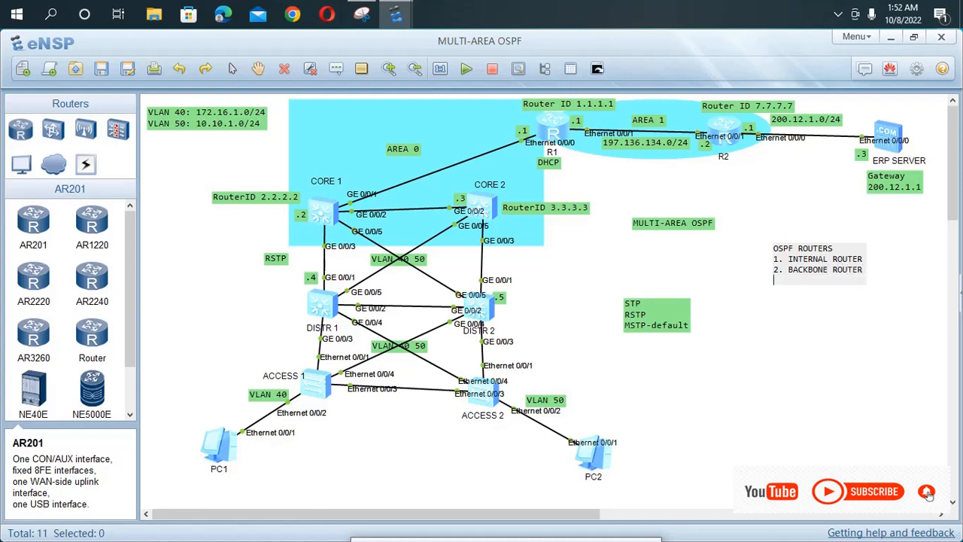
{"action": "type", "text": "3. AREA BORDER ROUT"}
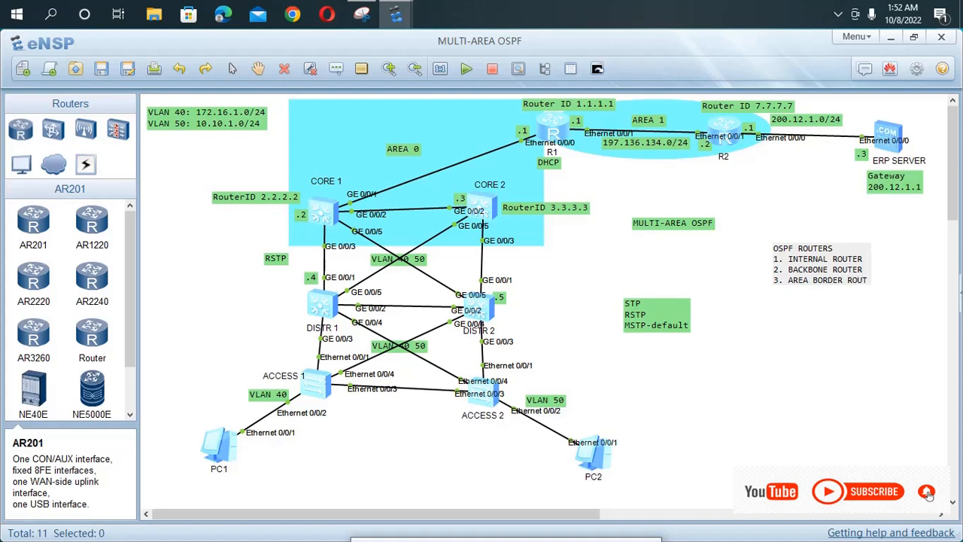
{"action": "type", "text": "ER"}
{"action": "key", "text": "Return"}
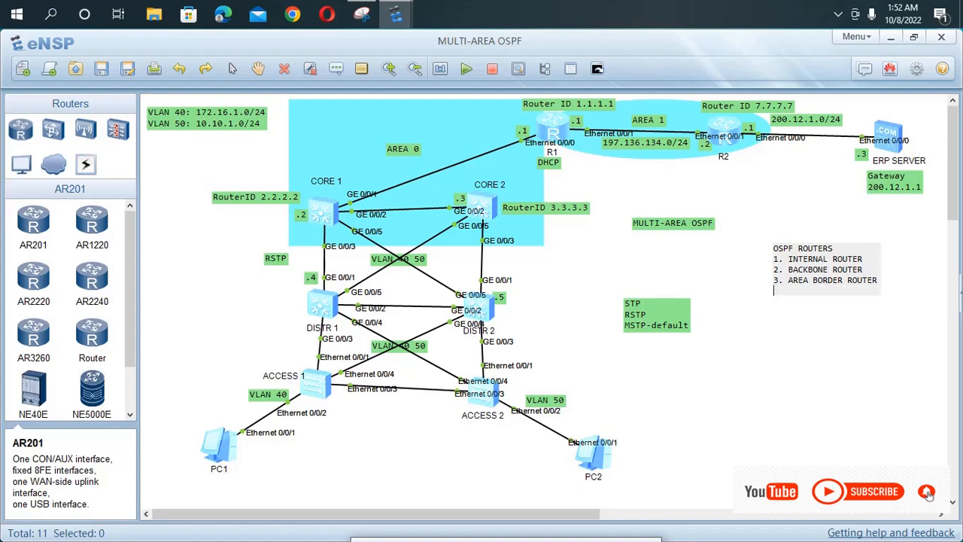
{"action": "type", "text": "4.ASBR"}
{"action": "left_click", "coordinate": [927, 492]}
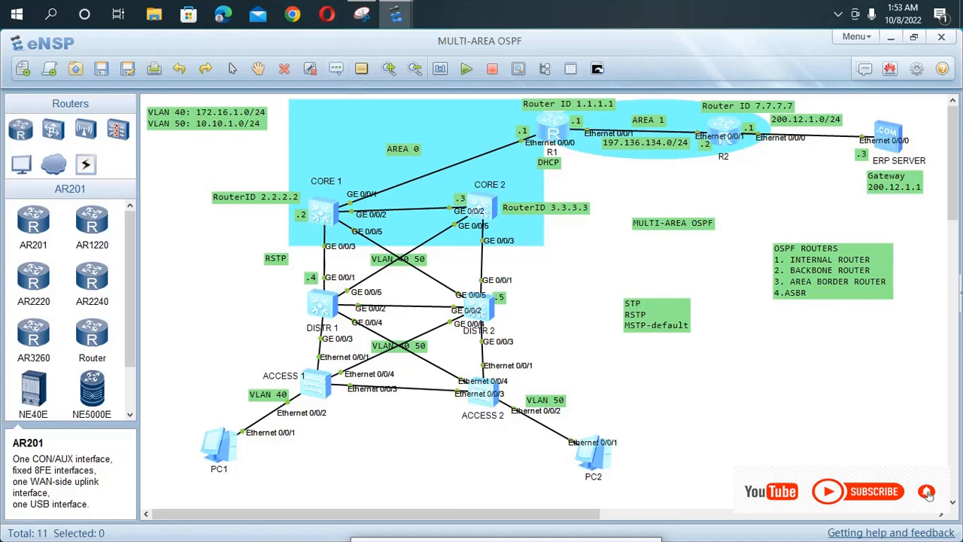
- Add an ABR text label beneath R1 and position it beside the DHCP label
{"action": "left_click", "coordinate": [573, 169]}
{"action": "type", "text": "ABR"}
{"action": "key", "text": "Escape"}
{"action": "mouse_move", "coordinate": [581, 170]}
{"action": "left_mouse_down"}
{"action": "mouse_move", "coordinate": [570, 158]}
{"action": "mouse_move", "coordinate": [571, 168]}
{"action": "left_mouse_up"}
- Open the CORE 1 console and enter the system view
{"action": "double_click", "coordinate": [324, 212]}
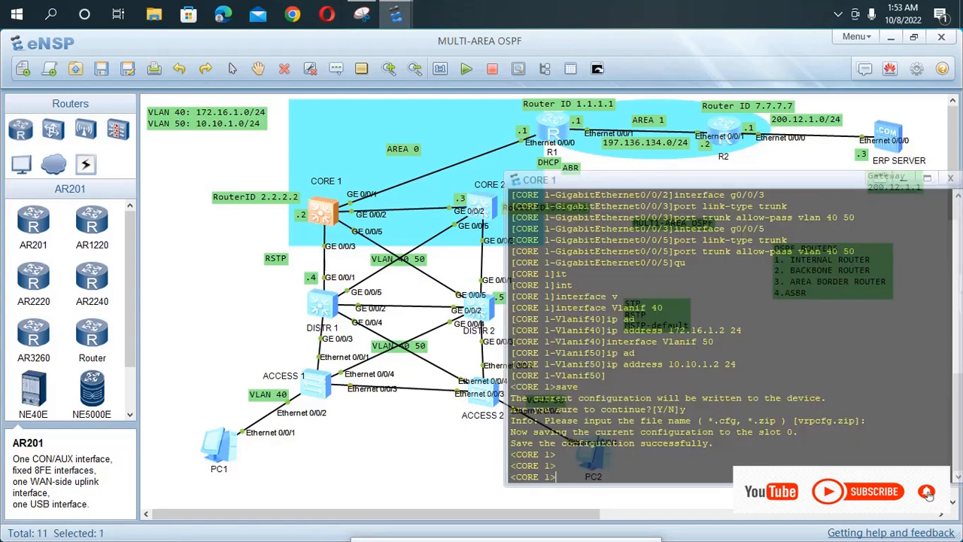
{"action": "type", "text": "sys"}
{"action": "key", "text": "Return"}
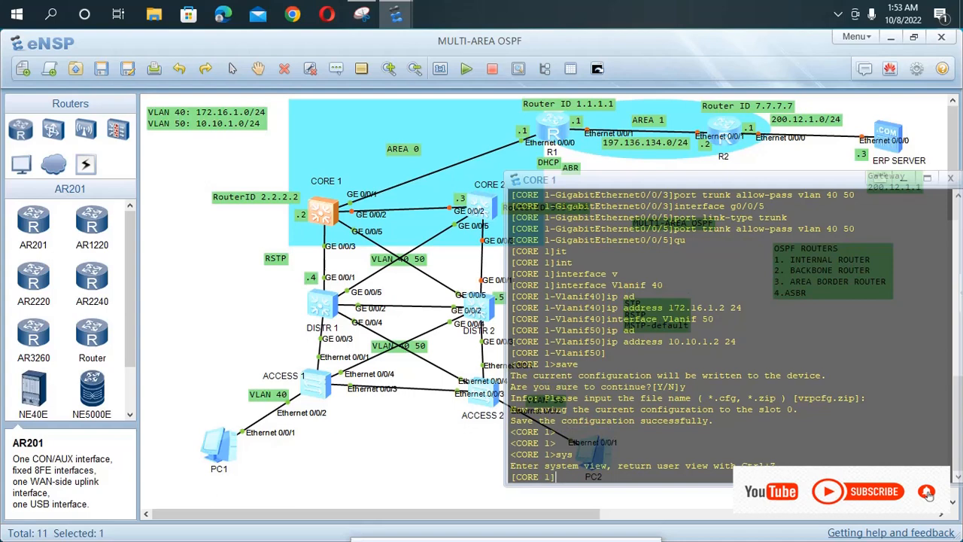
- In CORE 1's console, start OSPF process 1 and enter area 0
{"action": "left_click", "coordinate": [421, 459]}
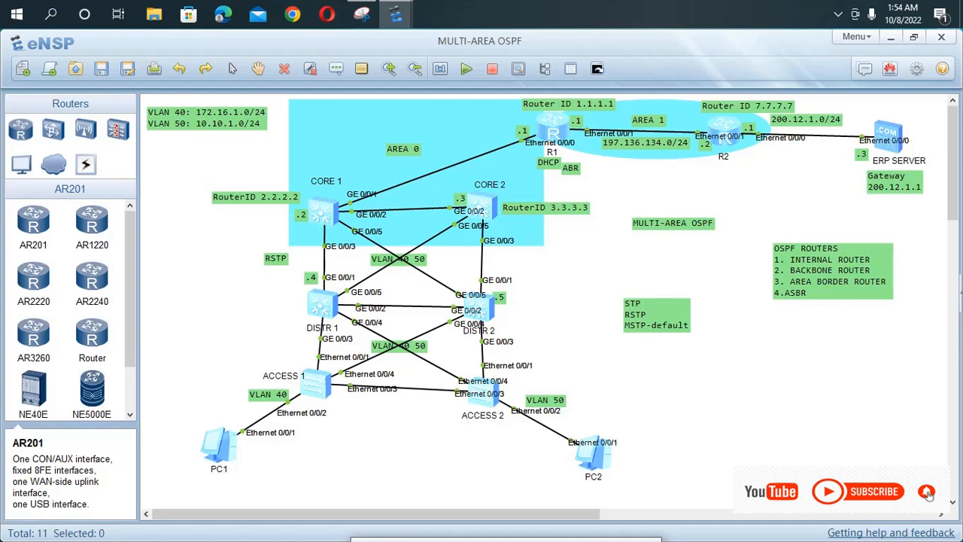
{"action": "double_click", "coordinate": [323, 212]}
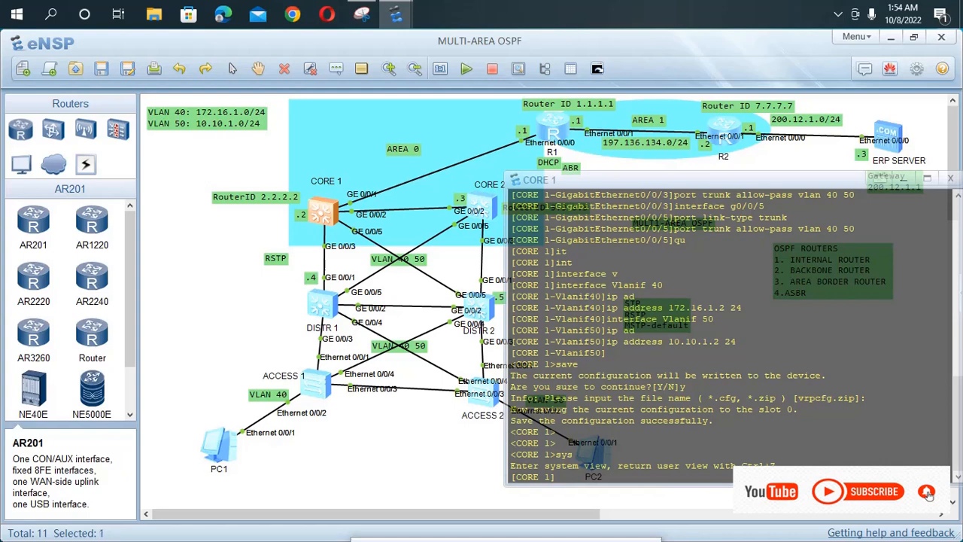
{"action": "type", "text": "osp"}
{"action": "key", "text": "Tab"}
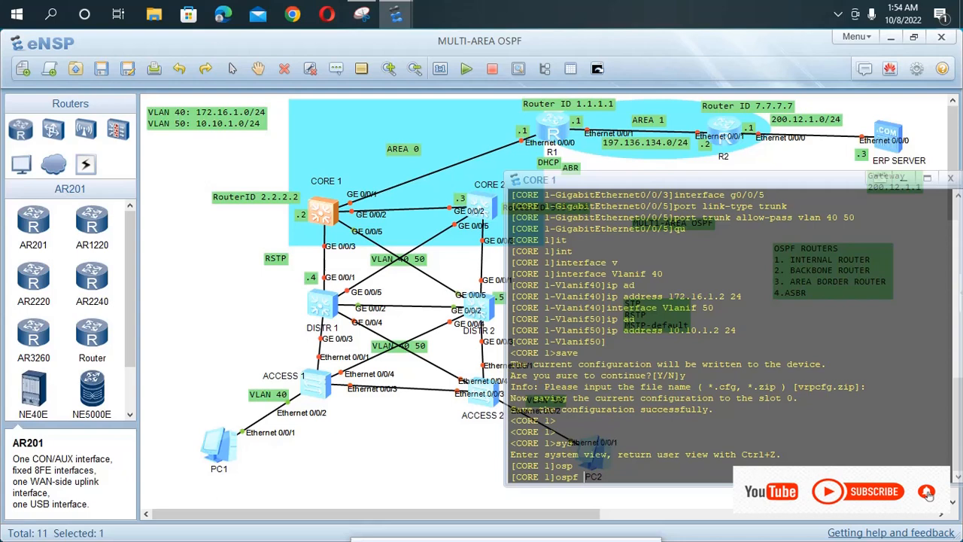
{"action": "type", "text": "1"}
{"action": "key", "text": "Return"}
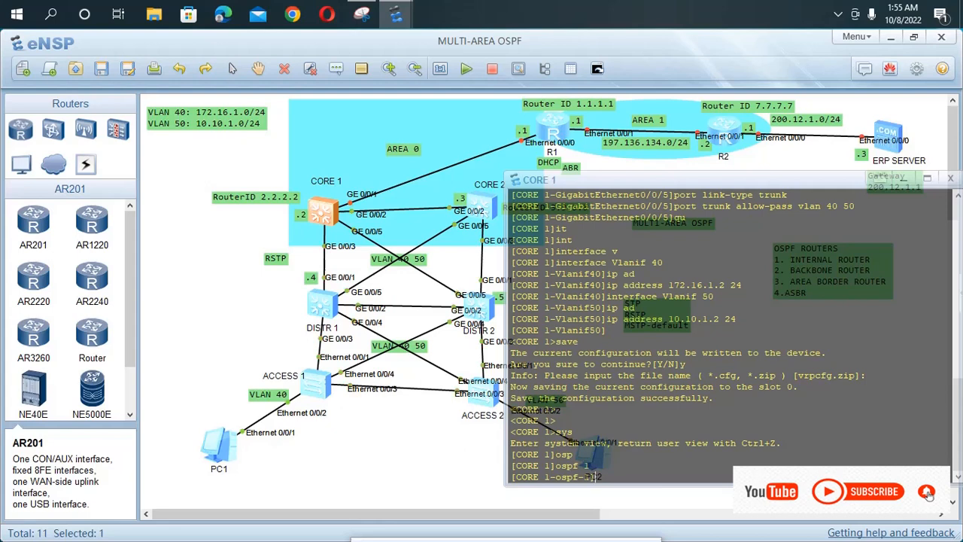
{"action": "type", "text": "ar"}
{"action": "key", "text": "Tab"}
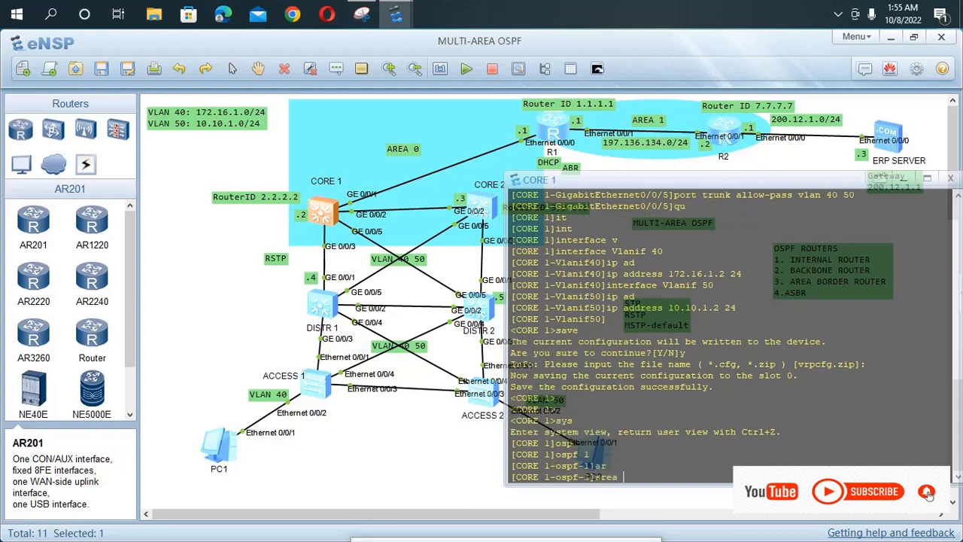
{"action": "type", "text": "0"}
{"action": "key", "text": "Return"}
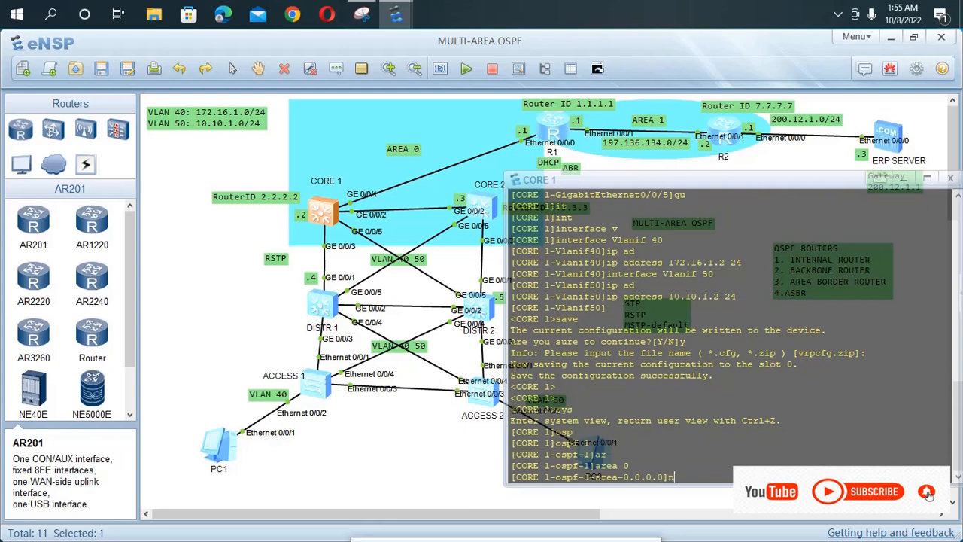
- Advertise network 172.16.1.0 with wildcard 0.0.0.255 in OSPF area 0 on CORE 1
{"action": "type", "text": "n"}
{"action": "key", "text": "Tab"}
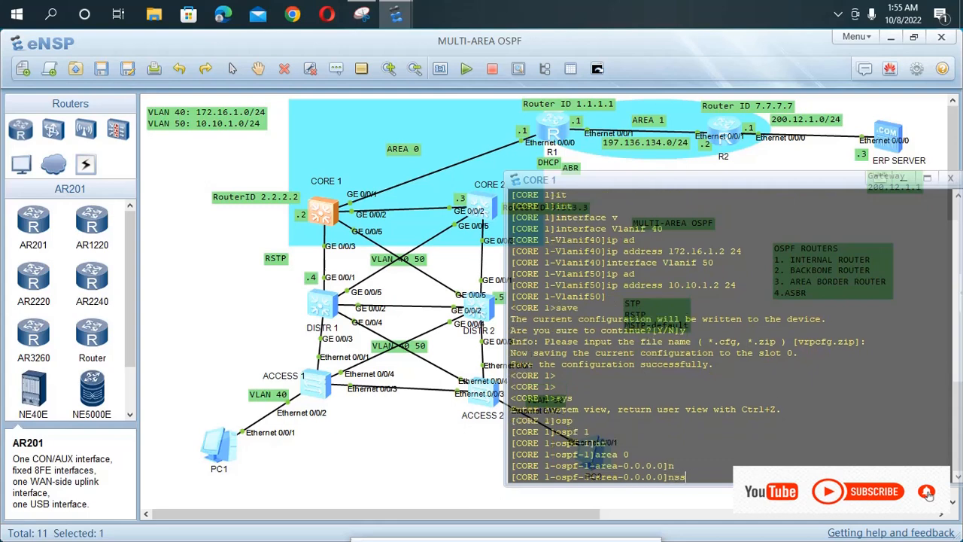
{"action": "key", "text": "BackSpace"}
{"action": "key", "text": "BackSpace"}
{"action": "type", "text": "e"}
{"action": "key", "text": "Tab"}
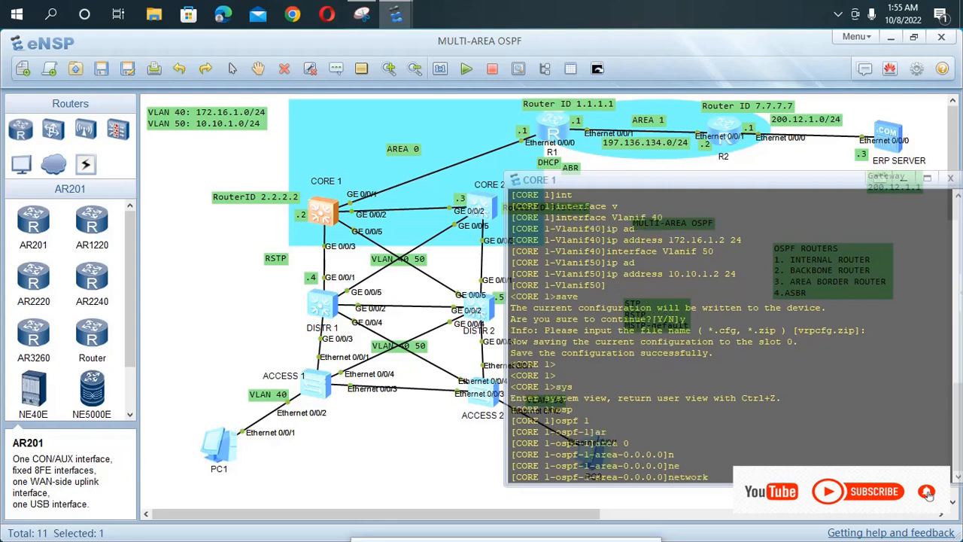
{"action": "type", "text": "172."}
{"action": "key", "text": "Return"}
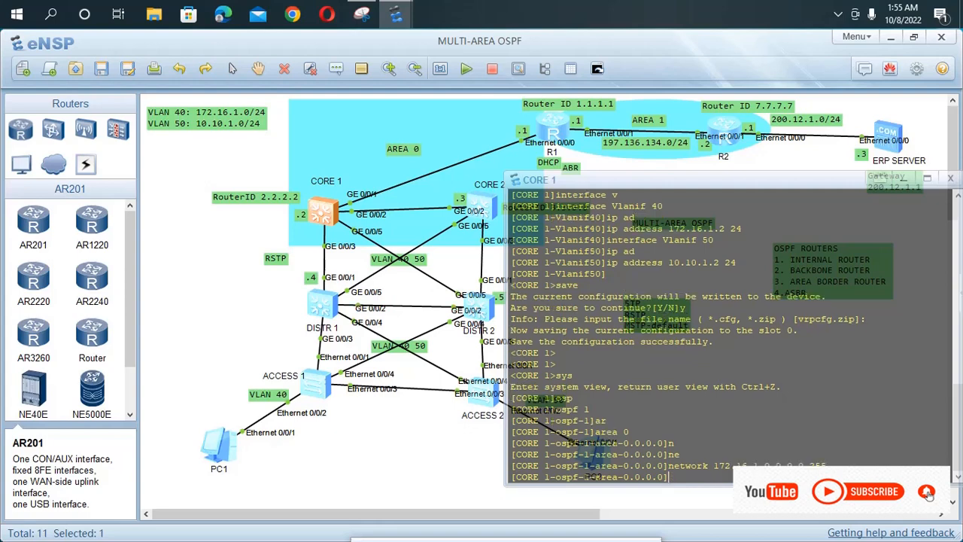
- Advertise network 10.10.1.0 with wildcard 0.0.0.255 in OSPF area 0 on CORE 1
{"action": "type", "text": "n"}
{"action": "key", "text": "Tab"}
{"action": "key", "text": "Tab"}
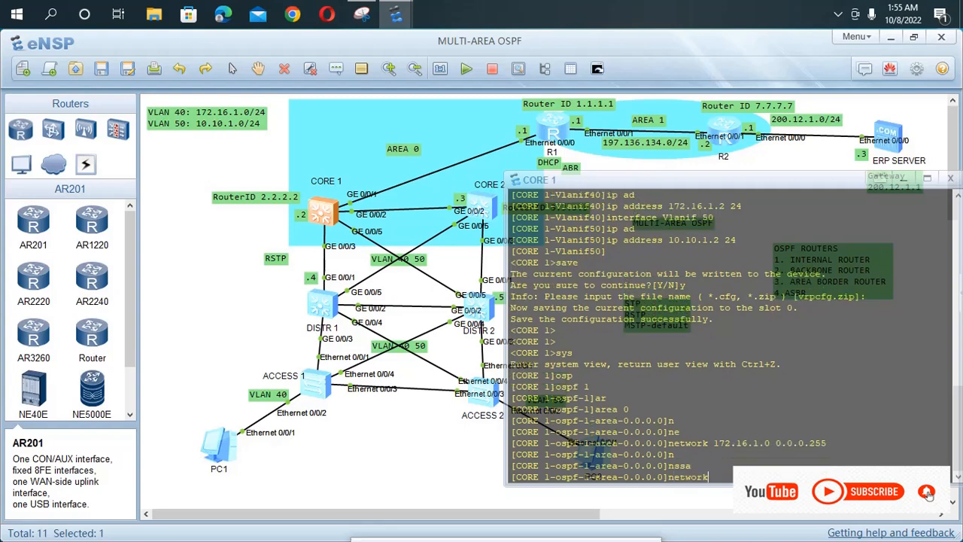
{"action": "type", "text": "10."}
{"action": "key", "text": "Return"}
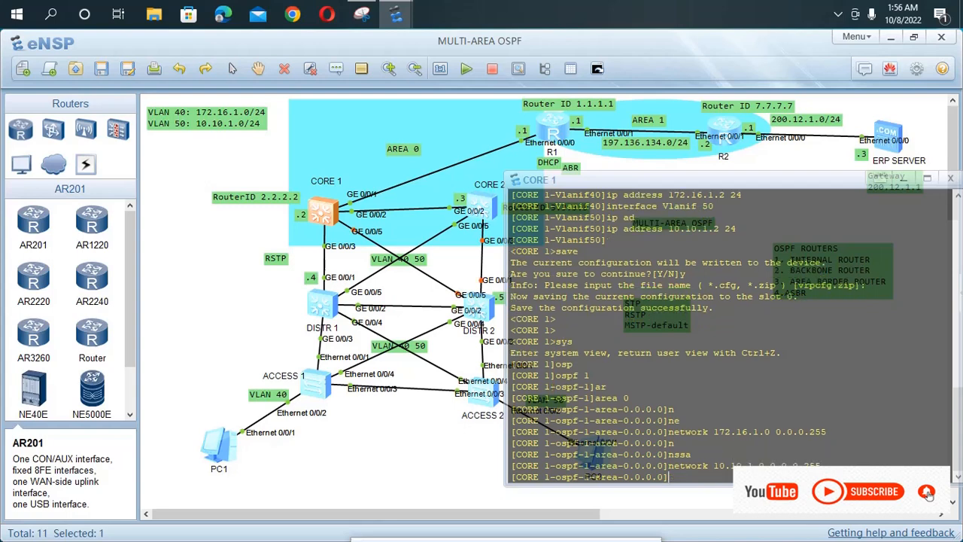
- Display CORE 1's current OSPF area 0 configuration and check the advertised networks
{"action": "type", "text": "dis this"}
{"action": "key", "text": "Return"}
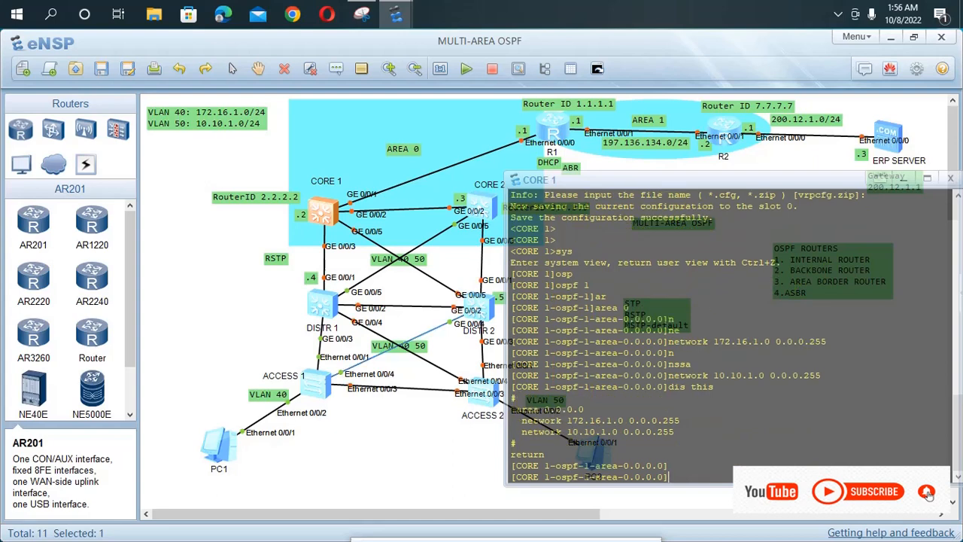
{"action": "left_click_drag", "start_coordinate": [514, 443], "coordinate": [512, 398]}
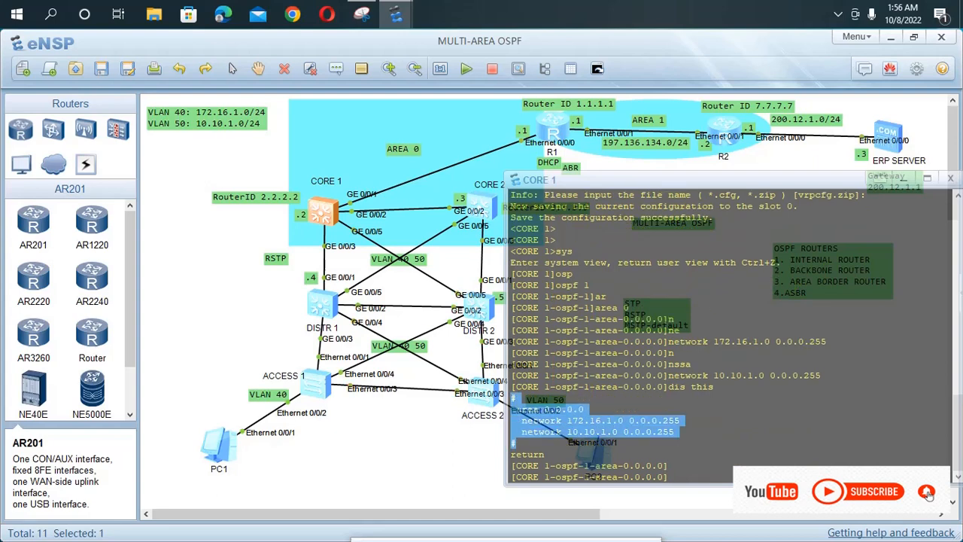
{"action": "left_click", "coordinate": [669, 477]}
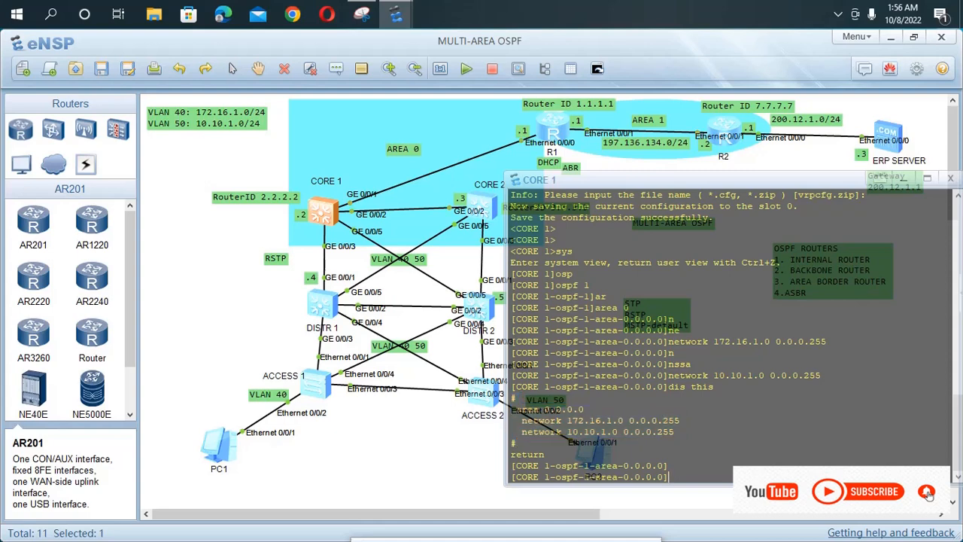
- Open CORE 2's console and enter system view
{"action": "left_click", "coordinate": [421, 467]}
{"action": "double_click", "coordinate": [481, 206]}
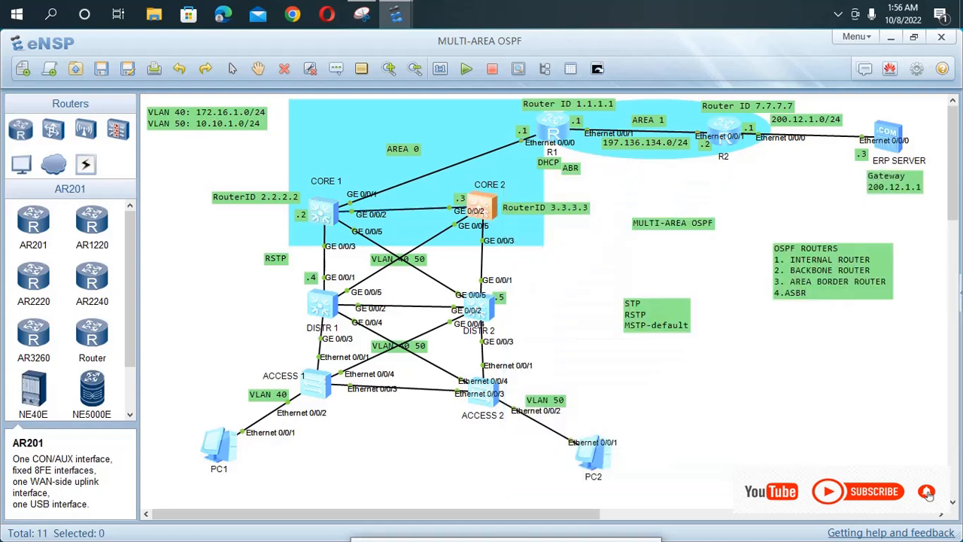
{"action": "type", "text": "s"}
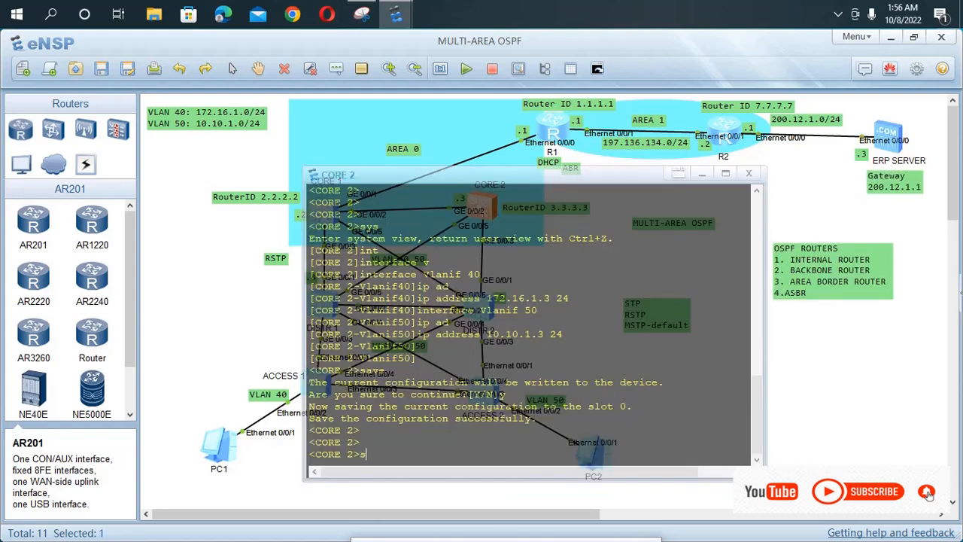
{"action": "type", "text": "ys"}
{"action": "key", "text": "Return"}
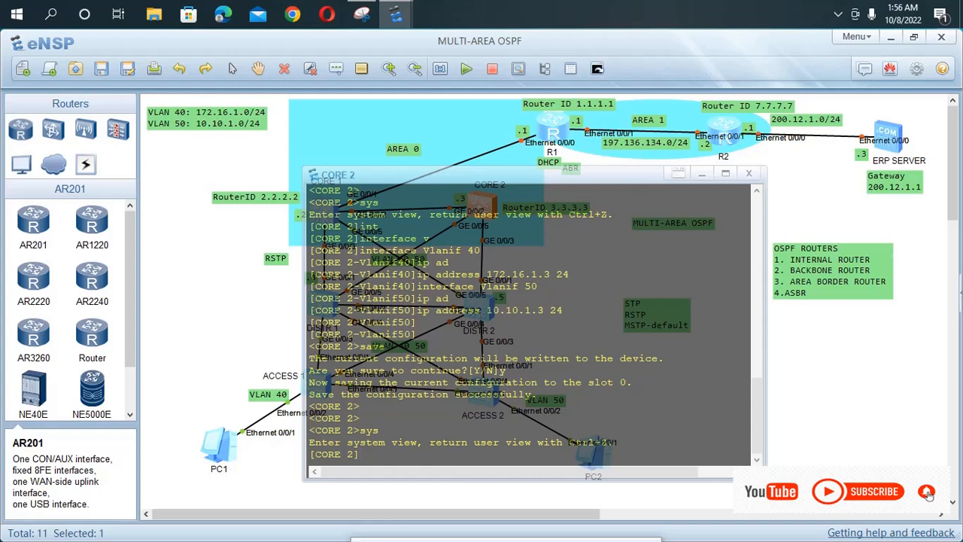
- Start OSPF process 1 on CORE 2 and enter area 0
{"action": "type", "text": "os"}
{"action": "key", "text": "Tab"}
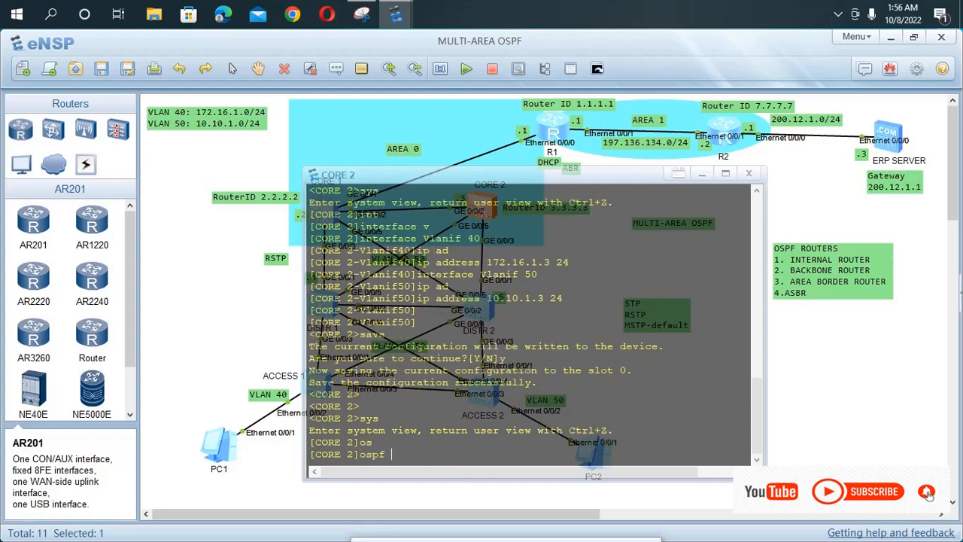
{"action": "type", "text": "1"}
{"action": "key", "text": "Return"}
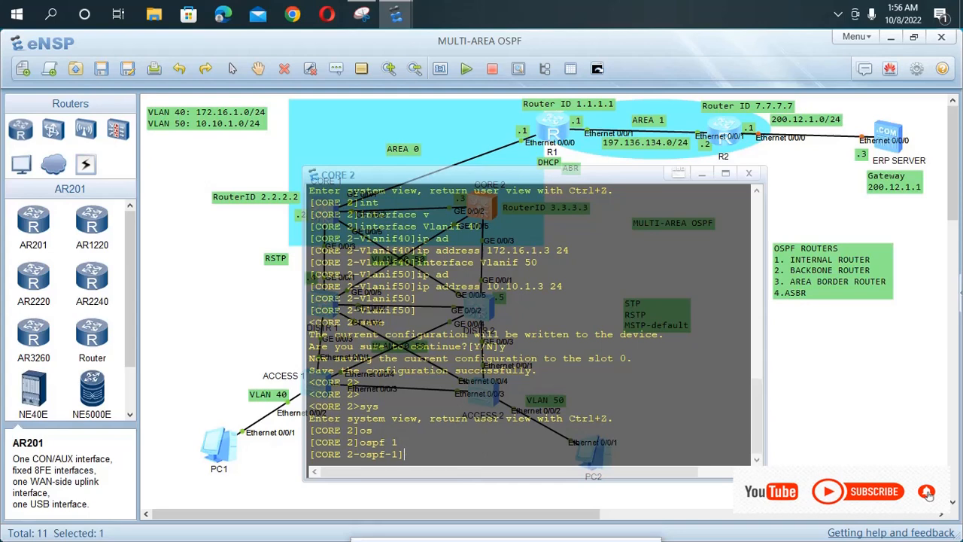
{"action": "type", "text": "ar"}
{"action": "key", "text": "Tab"}
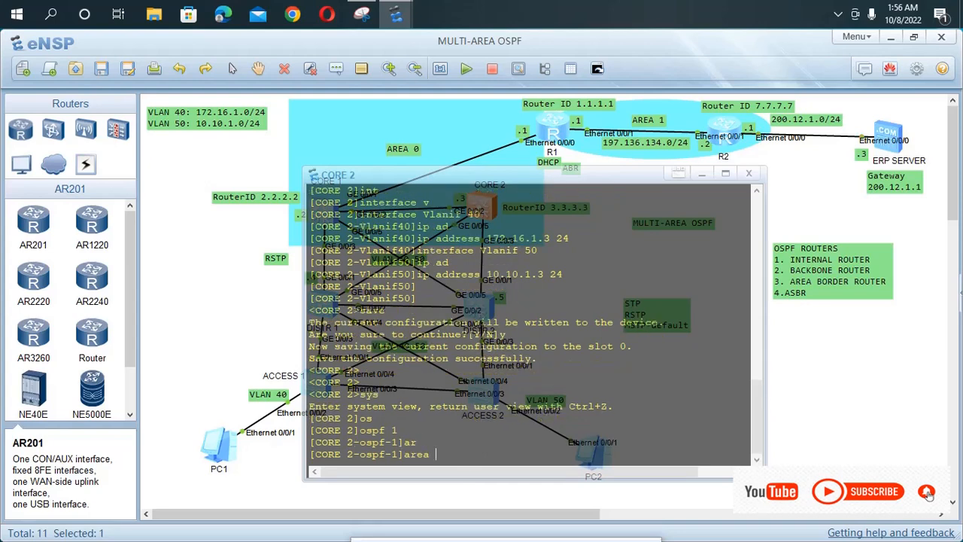
{"action": "type", "text": "0"}
{"action": "key", "text": "Return"}
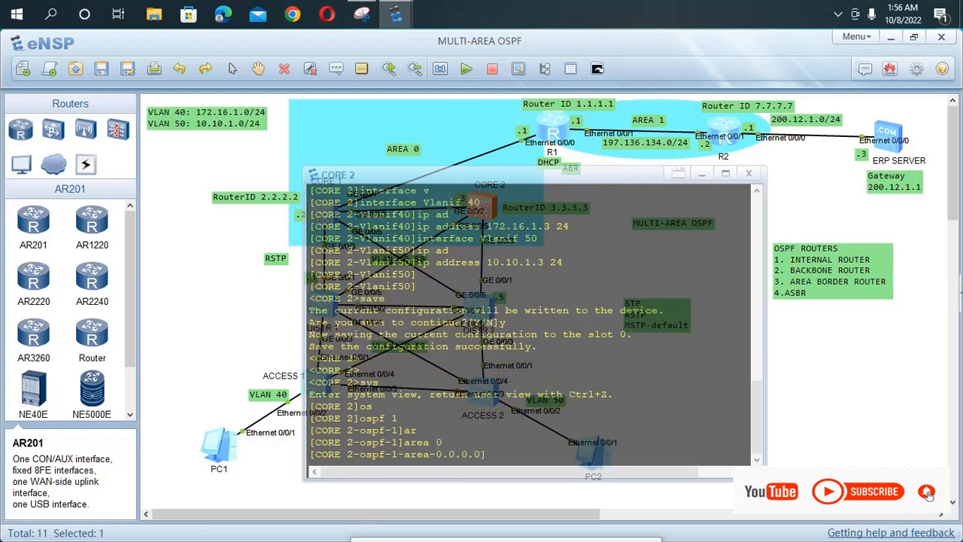
- Advertise network 172.16.1.0 with wildcard 0.0.0.255 in OSPF area 0 on CORE 2
{"action": "type", "text": "ne"}
{"action": "key", "text": "Tab"}
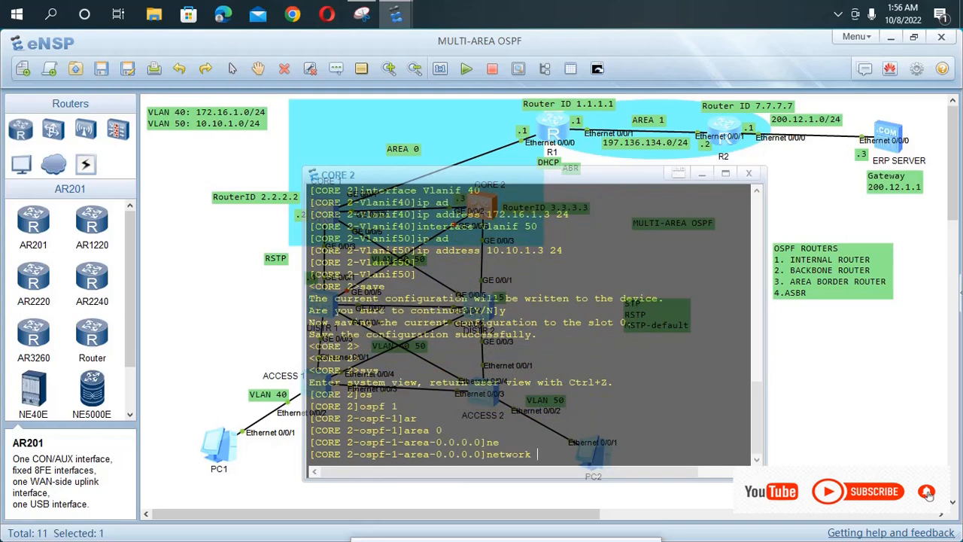
{"action": "type", "text": "172.16.1.0 0.0.0.255"}
{"action": "key", "text": "Return"}
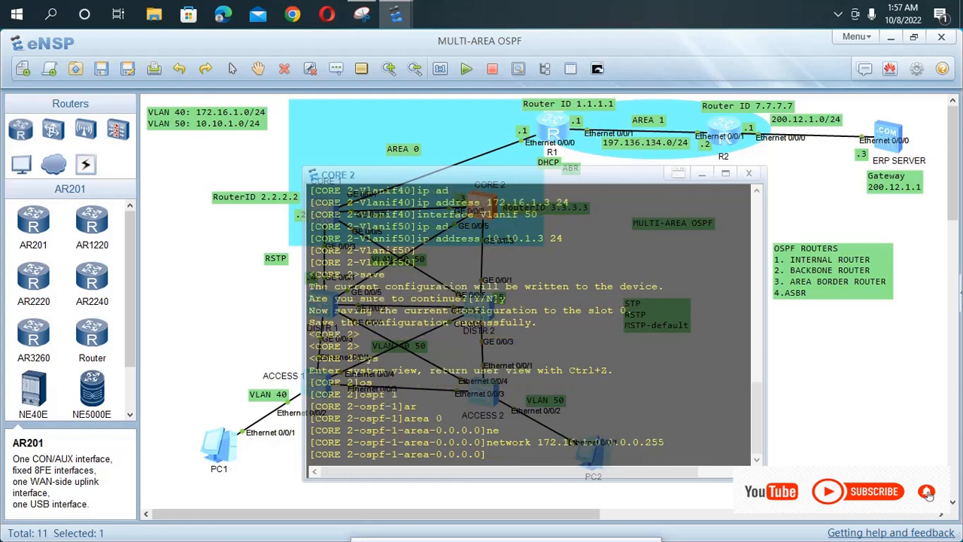
- Advertise network 10.10.1.0 with wildcard 0.0.0.255 in OSPF area 0 on CORE 2
{"action": "type", "text": "net"}
{"action": "key", "text": "Tab"}
{"action": "type", "text": "10"}
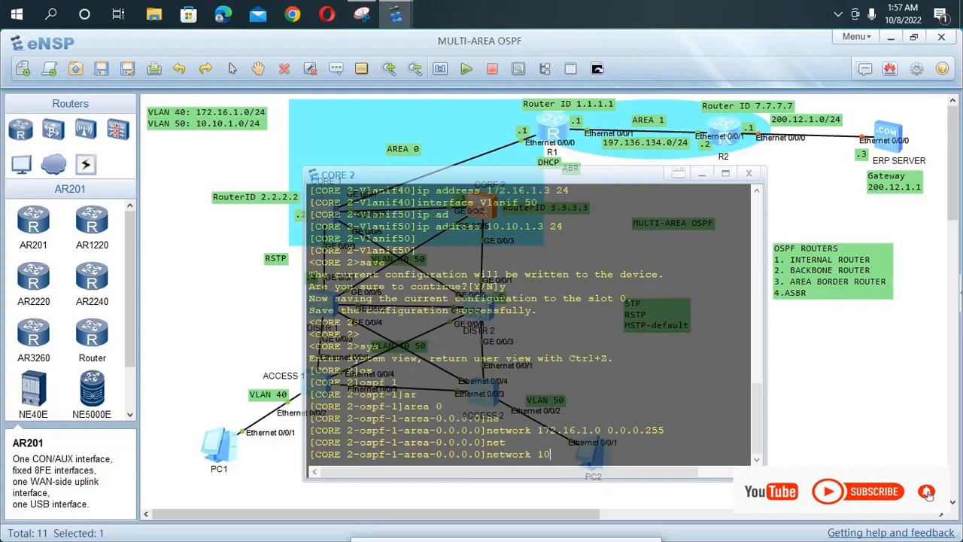
{"action": "type", "text": ".10.1.0 0.0.0.255"}
{"action": "key", "text": "Return"}
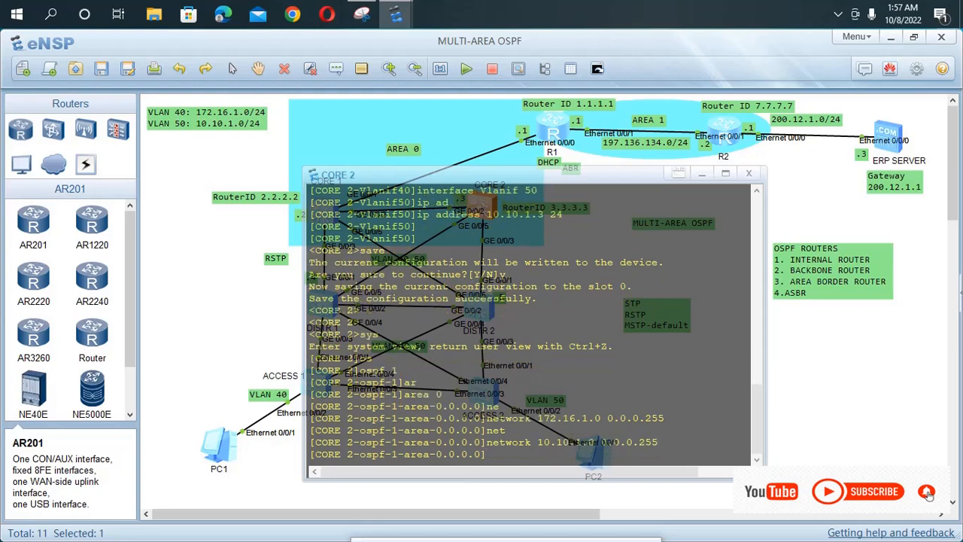
- Return to user view on CORE 2 and save its current configuration
{"action": "type", "text": "qui"}
{"action": "key", "text": "Return"}
{"action": "key", "text": "ctrl+z"}
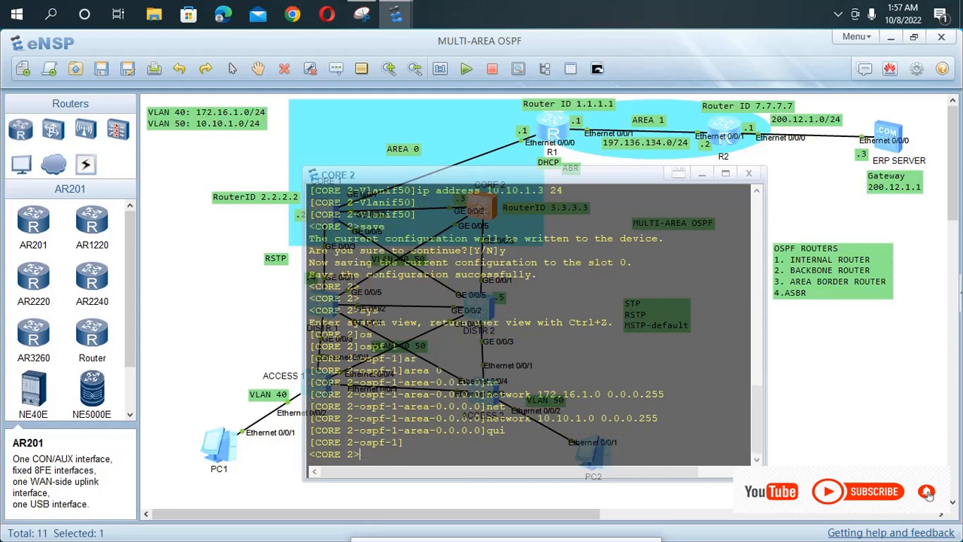
{"action": "type", "text": "save"}
{"action": "key", "text": "Return"}
{"action": "type", "text": "y"}
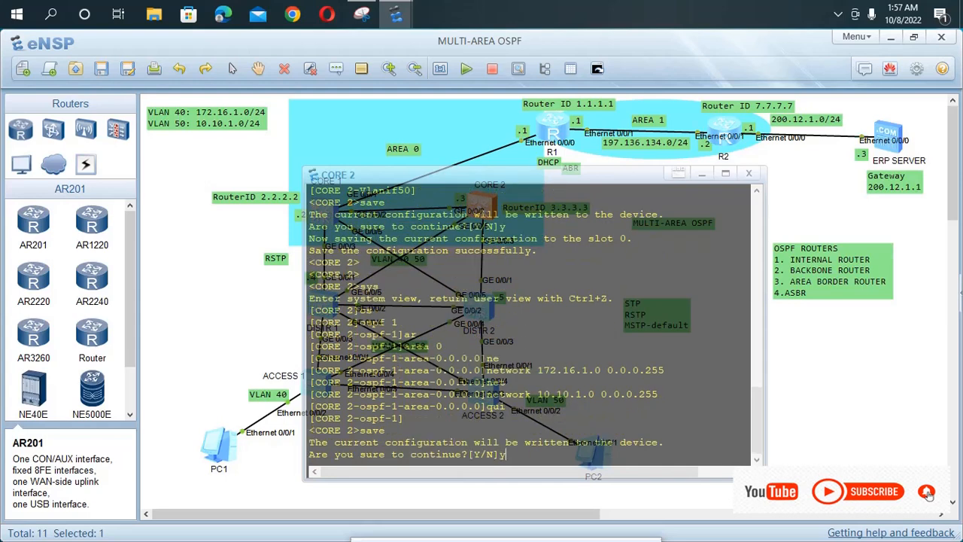
{"action": "key", "text": "Return"}
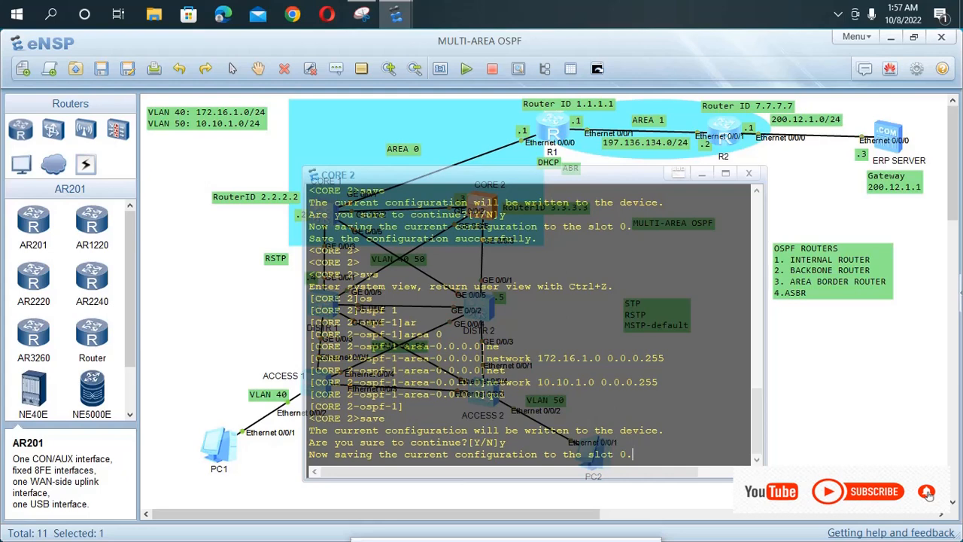
{"action": "key", "text": "Return"}
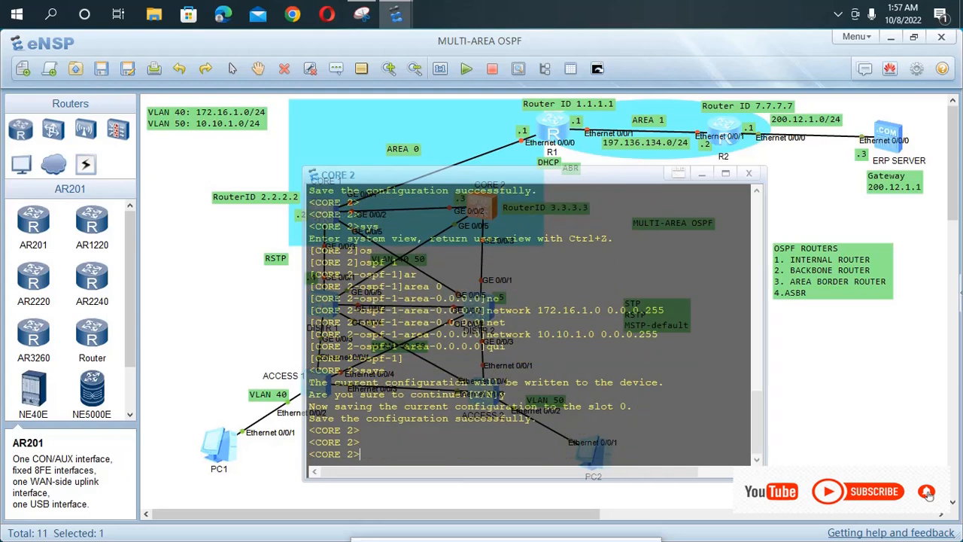
- Open router R1's console and turn off the terminal monitor with "u t m"
{"action": "left_click", "coordinate": [827, 361]}
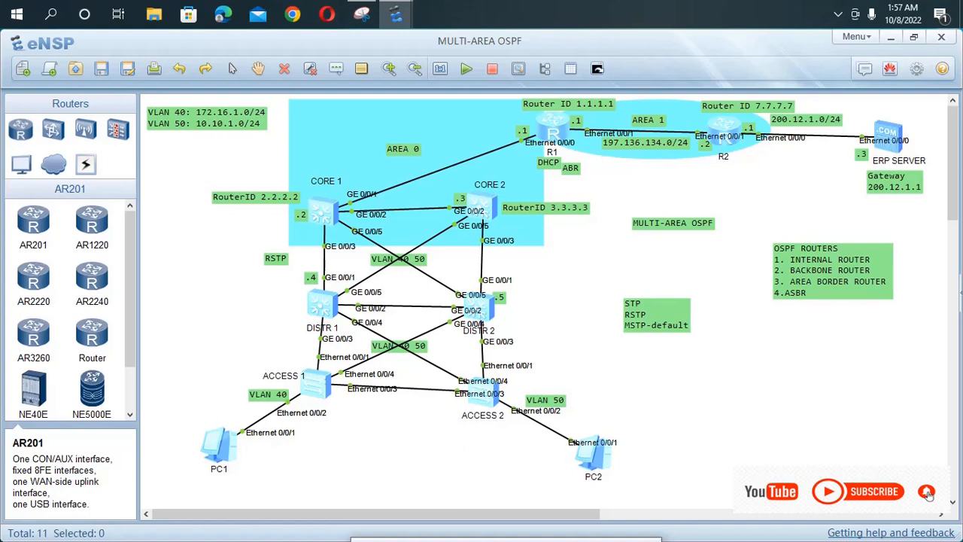
{"action": "double_click", "coordinate": [552, 129]}
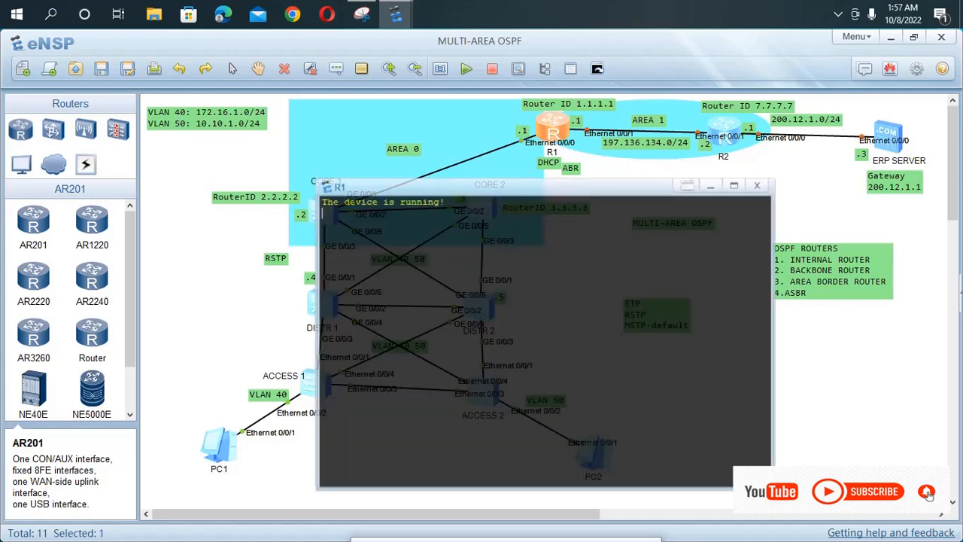
{"action": "key", "text": "Return"}
{"action": "key", "text": "Return"}
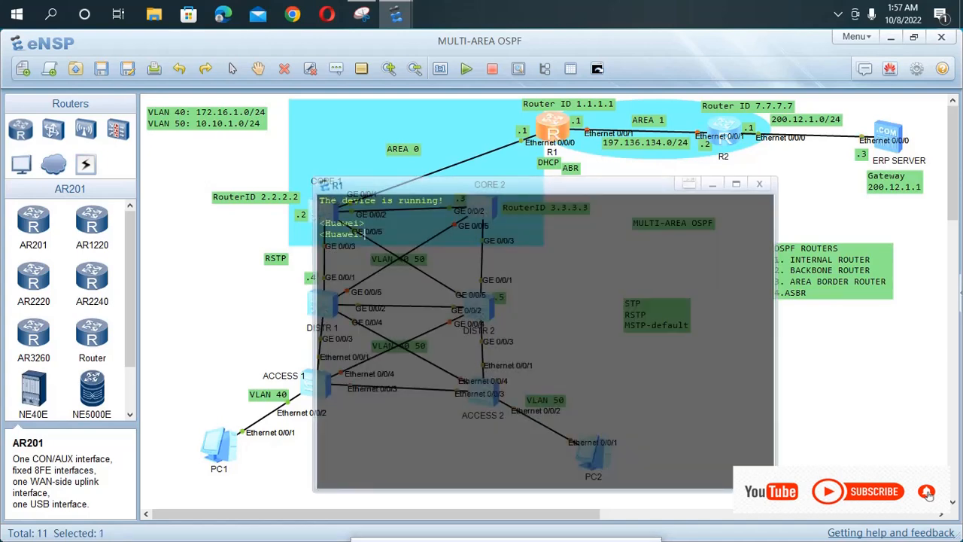
{"action": "type", "text": "sys"}
{"action": "key", "text": "BackSpace"}
{"action": "key", "text": "BackSpace"}
{"action": "key", "text": "BackSpace"}
{"action": "type", "text": "u t m"}
{"action": "key", "text": "Return"}
- Enter system view on the router and set its system name to R1
{"action": "type", "text": "s"}
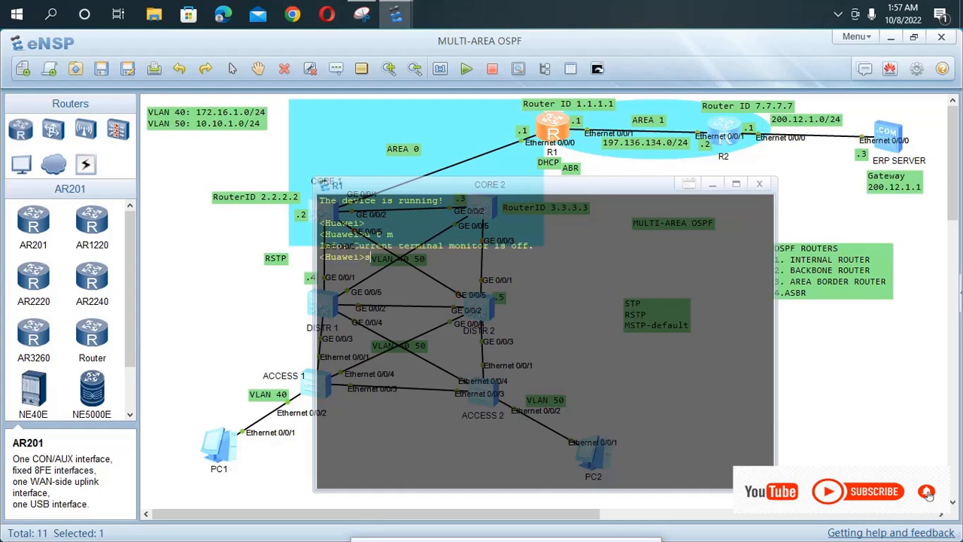
{"action": "type", "text": "ys"}
{"action": "key", "text": "Return"}
{"action": "type", "text": "sys"}
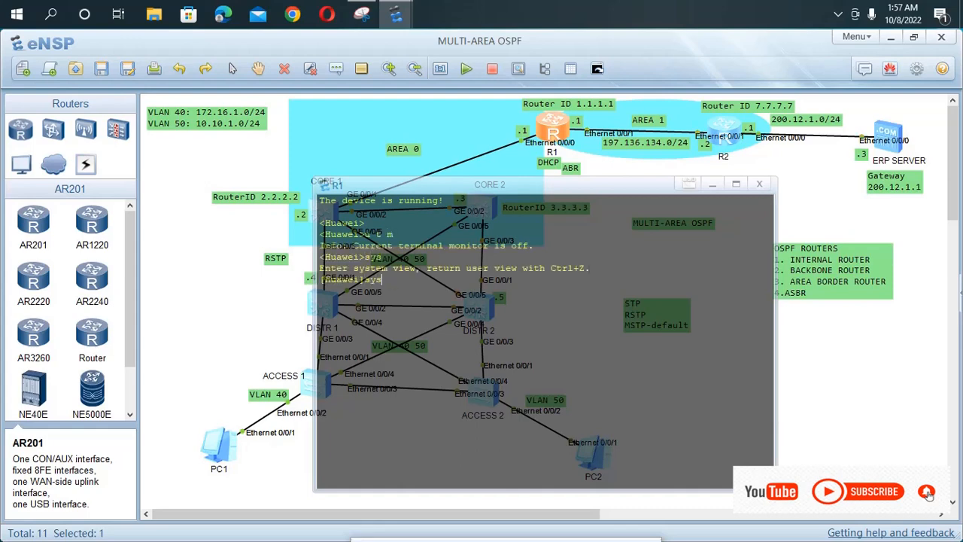
{"action": "key", "text": "Tab"}
{"action": "type", "text": "R1"}
{"action": "key", "text": "Return"}
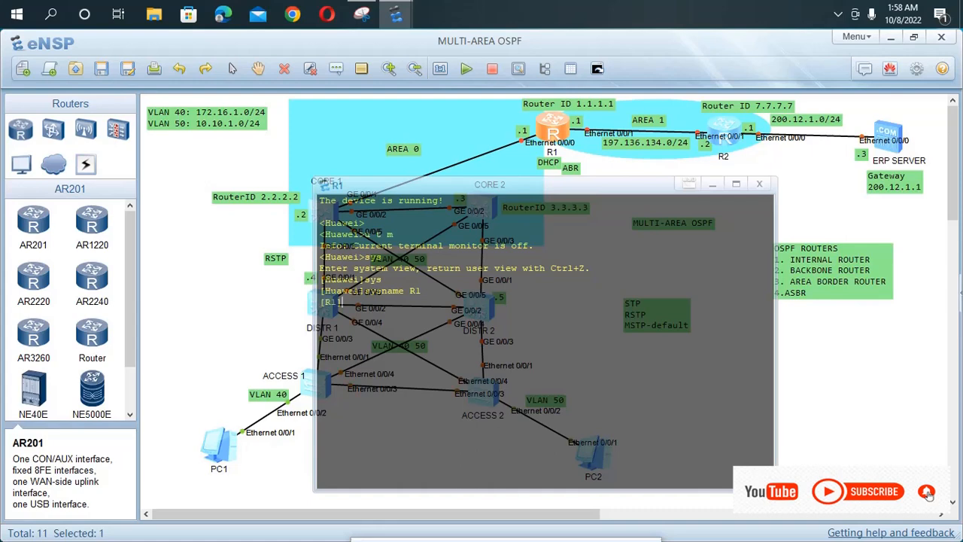
- Set router R1's router ID to 1.1.1.1
{"action": "left_click_drag", "start_coordinate": [423, 185], "coordinate": [374, 246]}
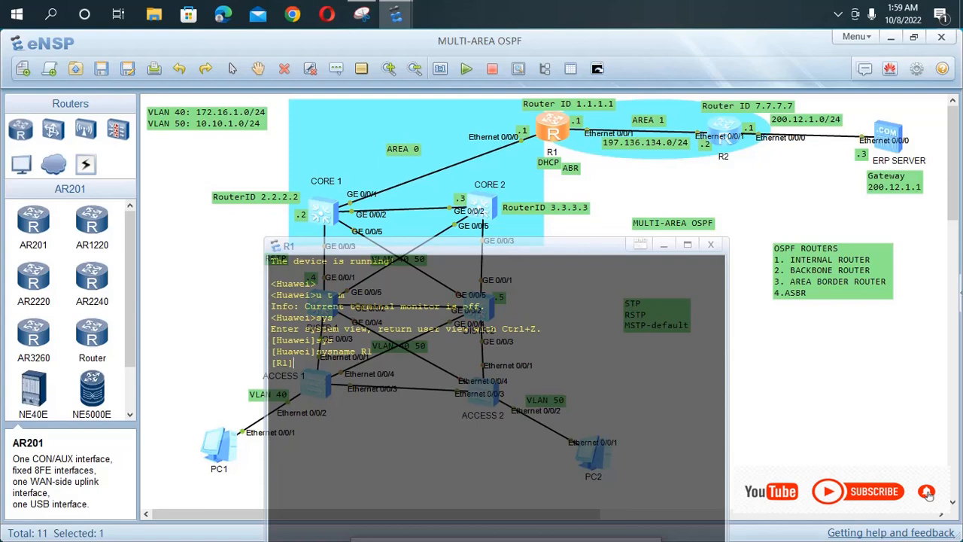
{"action": "type", "text": "rou"}
{"action": "key", "text": "Tab"}
{"action": "key", "text": "Tab"}
{"action": "key", "text": "Tab"}
{"action": "key", "text": "Tab"}
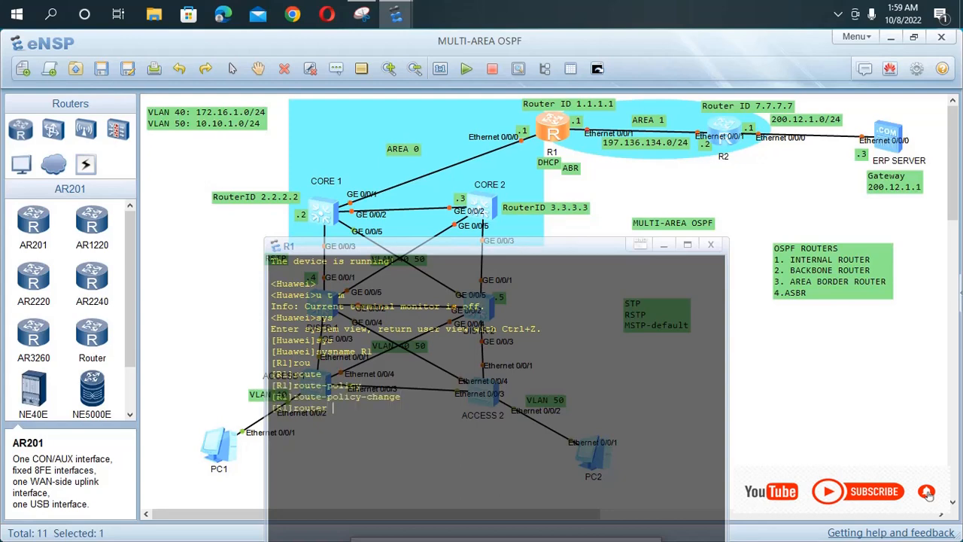
{"action": "type", "text": "i"}
{"action": "key", "text": "Tab"}
{"action": "type", "text": "1.1.1.1"}
{"action": "key", "text": "Return"}
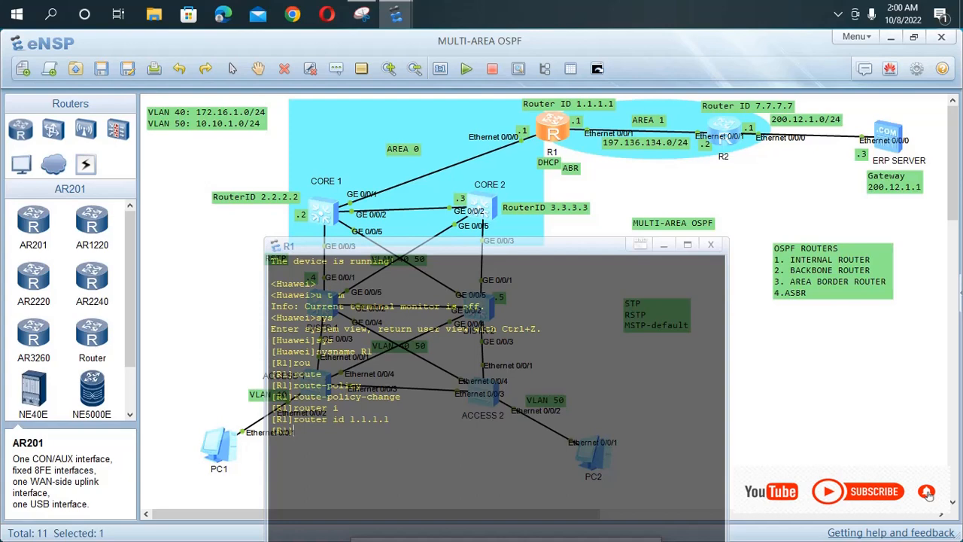
{"action": "type", "text": "int"}
{"action": "key", "text": "Tab"}
{"action": "type", "text": "o"}
{"action": "key", "text": "Tab"}
{"action": "key", "text": "BackSpace"}
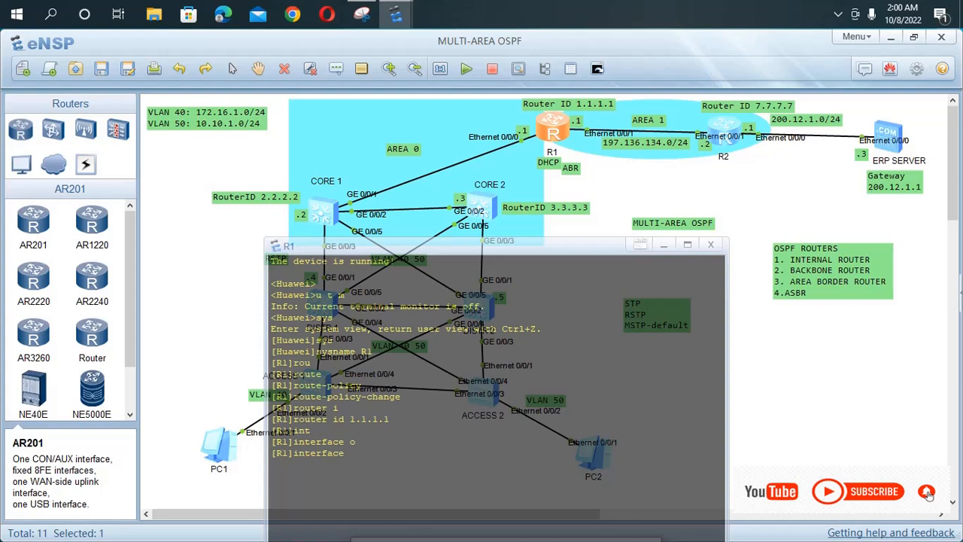
{"action": "type", "text": "e"}
{"action": "key", "text": "Tab"}
{"action": "key", "text": "BackSpace"}
{"action": "key", "text": "BackSpace"}
{"action": "key", "text": "BackSpace"}
{"action": "key", "text": "BackSpace"}
{"action": "key", "text": "BackSpace"}
{"action": "key", "text": "BackSpace"}
{"action": "key", "text": "BackSpace"}
{"action": "key", "text": "BackSpace"}
{"action": "key", "text": "BackSpace"}
{"action": "key", "text": "BackSpace"}
{"action": "key", "text": "BackSpace"}
{"action": "key", "text": "BackSpace"}
{"action": "key", "text": "BackSpace"}
{"action": "left_click", "coordinate": [210, 324]}
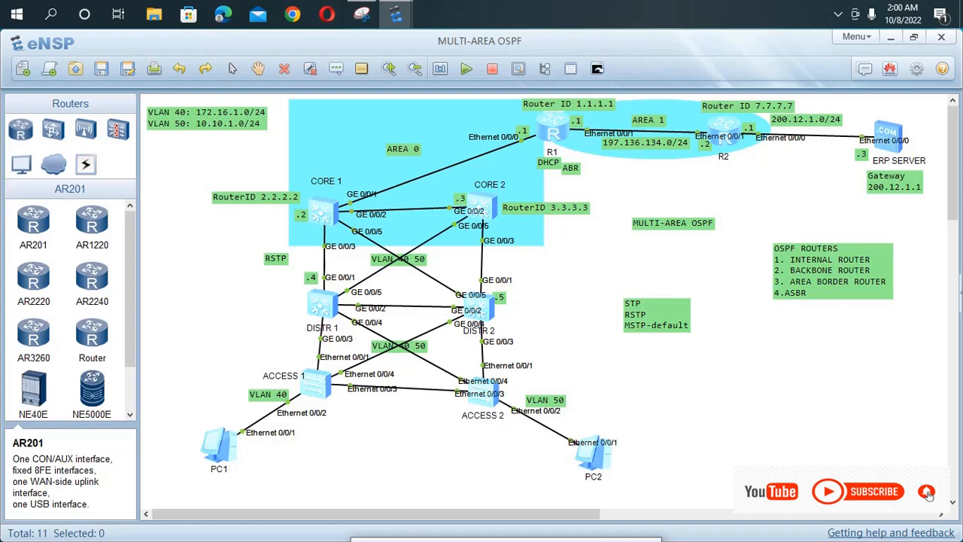
{"action": "left_click", "coordinate": [553, 128]}
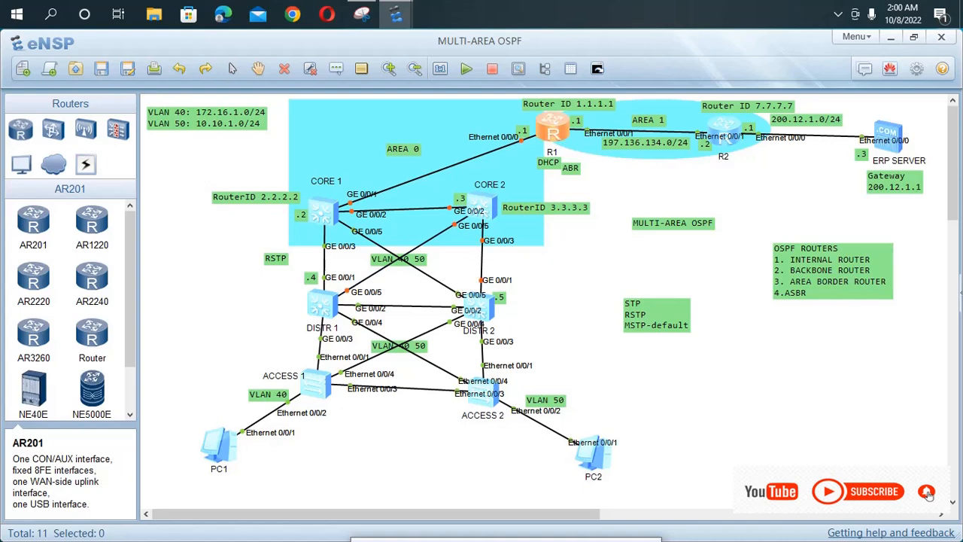
{"action": "double_click", "coordinate": [553, 128]}
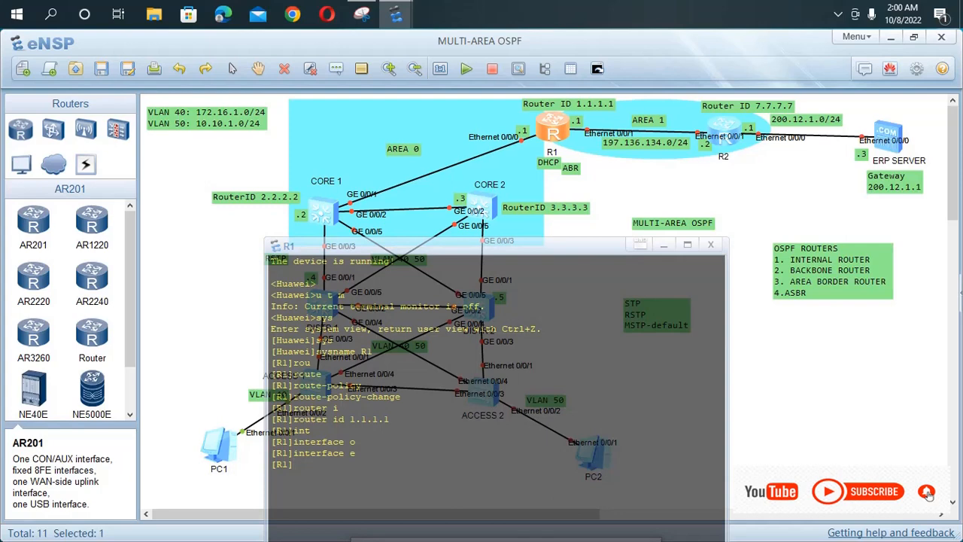
- Enable DHCP globally on R1
{"action": "type", "text": "dh"}
{"action": "key", "text": "Tab"}
{"action": "type", "text": "e"}
{"action": "key", "text": "Tab"}
{"action": "key", "text": "Return"}
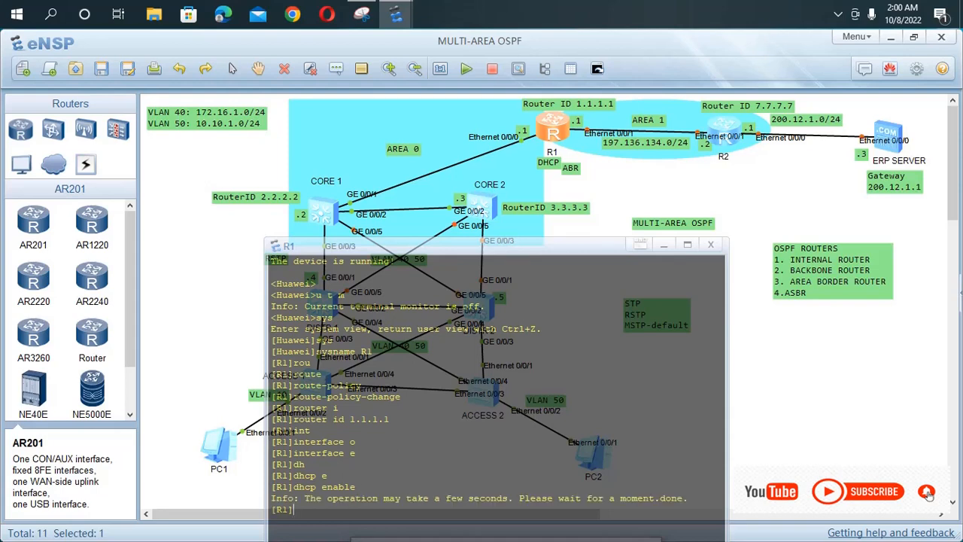
- Create subinterface eth0/0/0.40 on R1 and assign it IP address 172.16.1.1 with mask length 24
{"action": "type", "text": "in"}
{"action": "key", "text": "Tab"}
{"action": "key", "text": "Tab"}
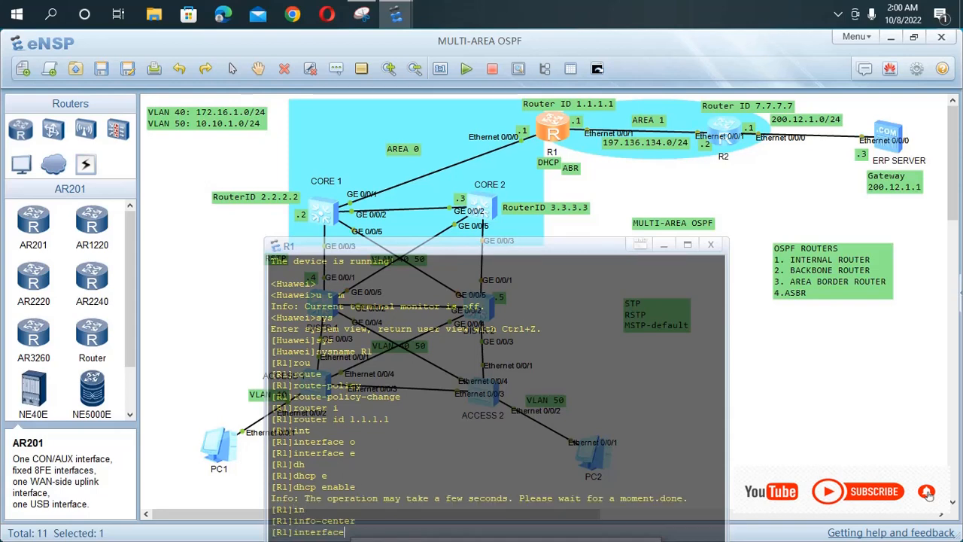
{"action": "type", "text": "eth0/0/0.40"}
{"action": "key", "text": "Return"}
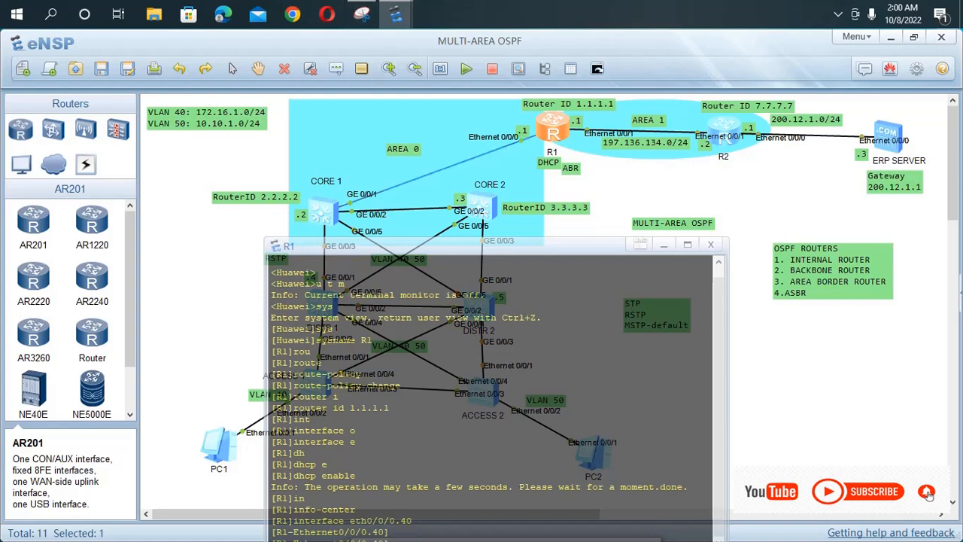
{"action": "left_click_drag", "start_coordinate": [451, 246], "coordinate": [442, 171]}
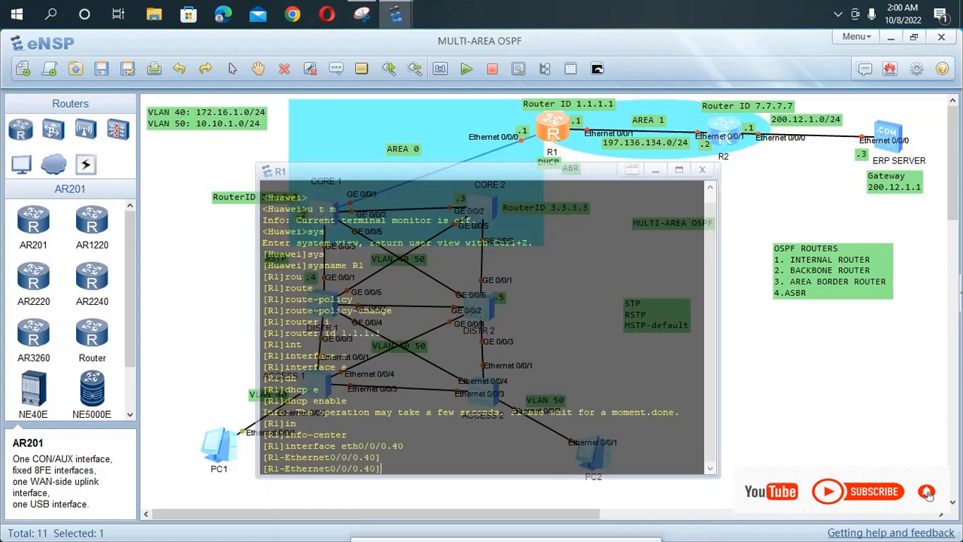
{"action": "type", "text": "ip a"}
{"action": "key", "text": "Tab"}
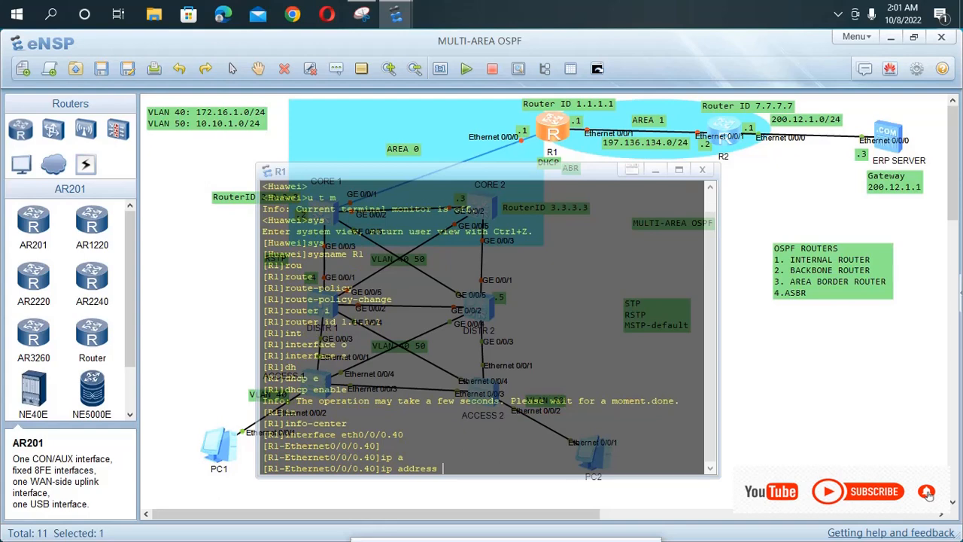
{"action": "type", "text": "172.16.1.1 24"}
{"action": "key", "text": "Return"}
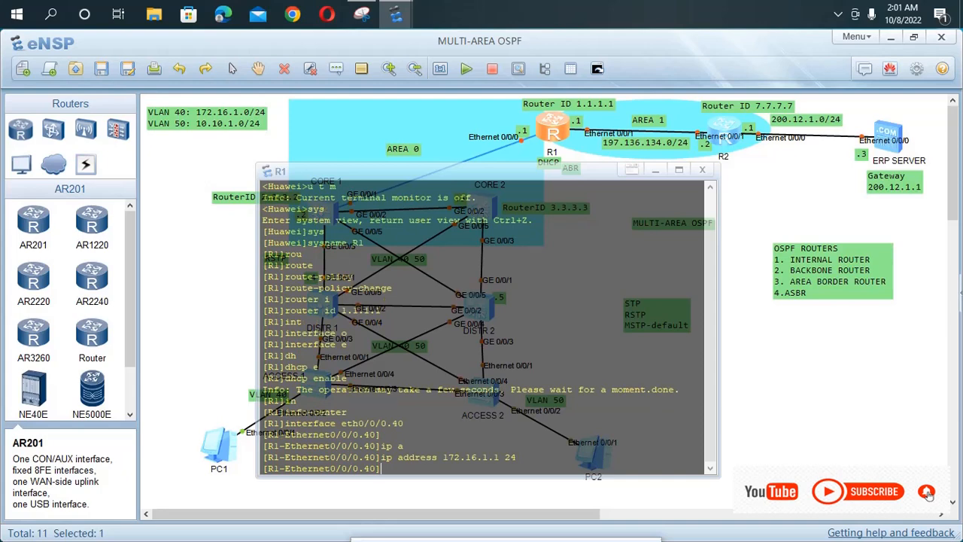
- Set the dot1q termination VID to 40 on subinterface Ethernet0/0/0.40
{"action": "type", "text": "do"}
{"action": "key", "text": "Tab"}
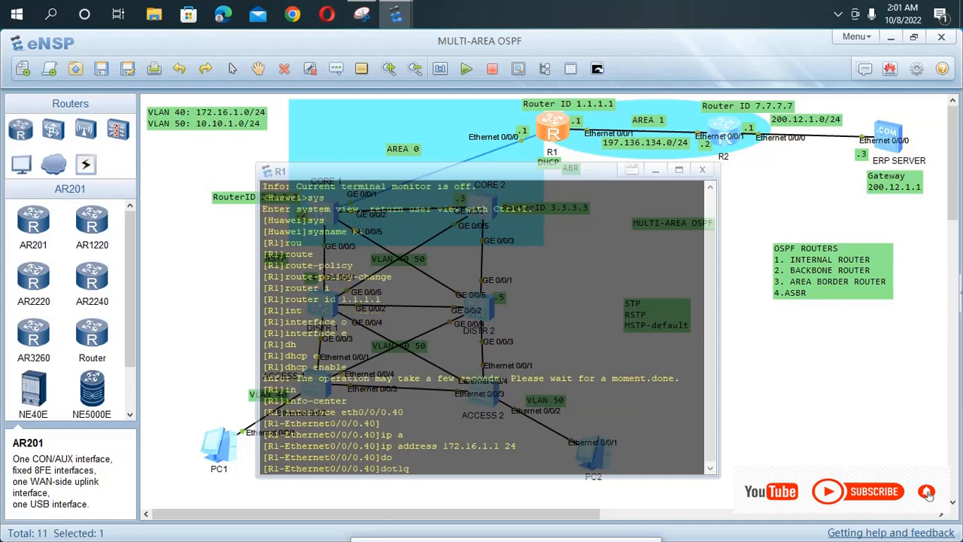
{"action": "type", "text": "t"}
{"action": "key", "text": "Tab"}
{"action": "type", "text": "v"}
{"action": "key", "text": "Tab"}
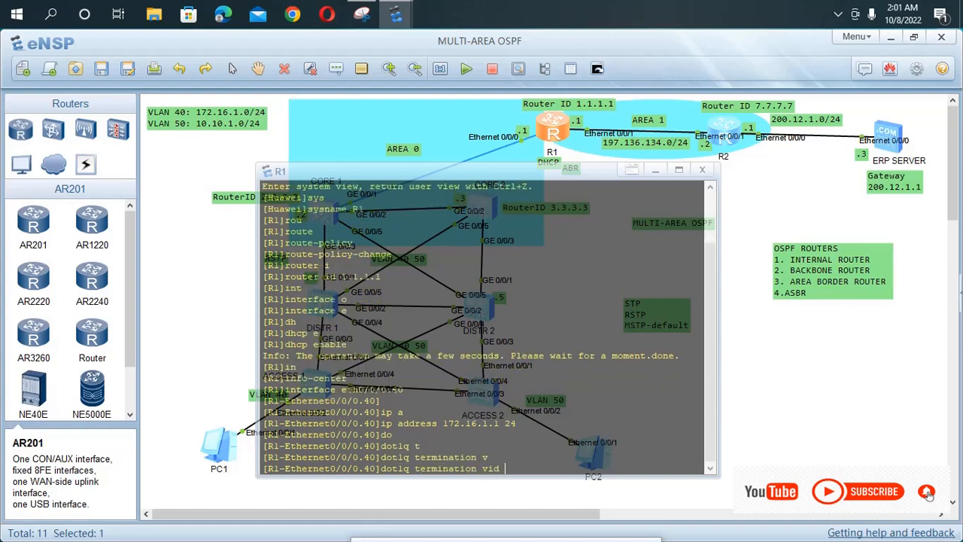
{"action": "type", "text": "40"}
{"action": "key", "text": "Return"}
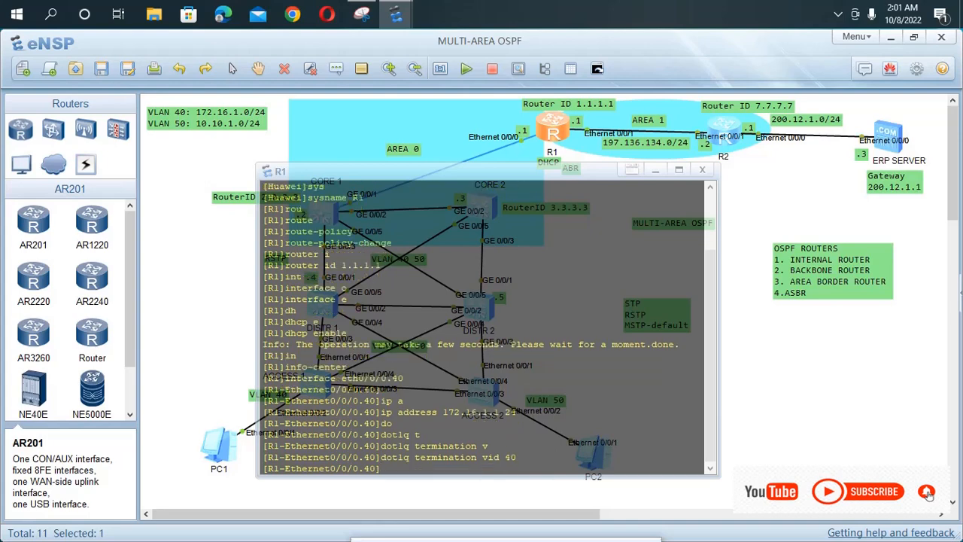
- Enable ARP broadcast on subinterface Ethernet0/0/0.40
{"action": "type", "text": "ar"}
{"action": "key", "text": "Tab"}
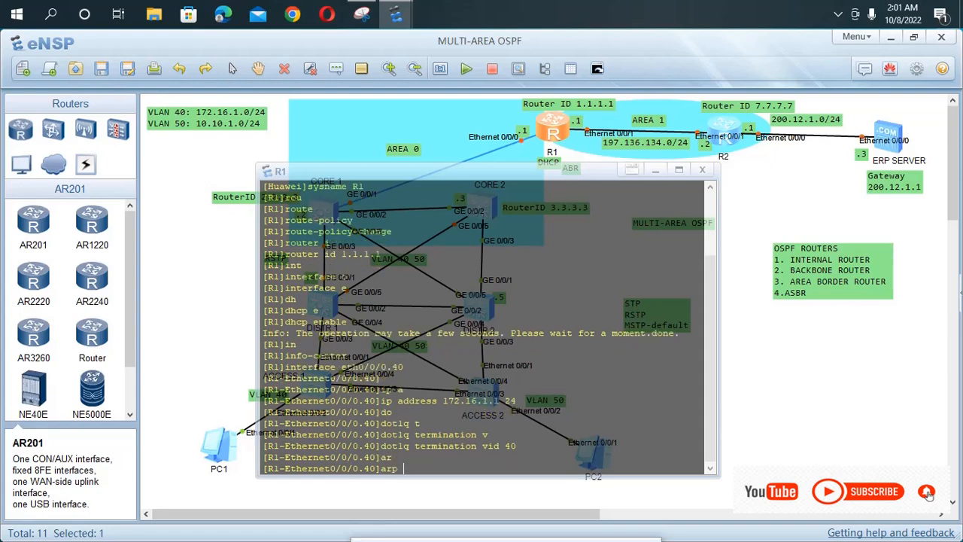
{"action": "type", "text": "b"}
{"action": "key", "text": "Tab"}
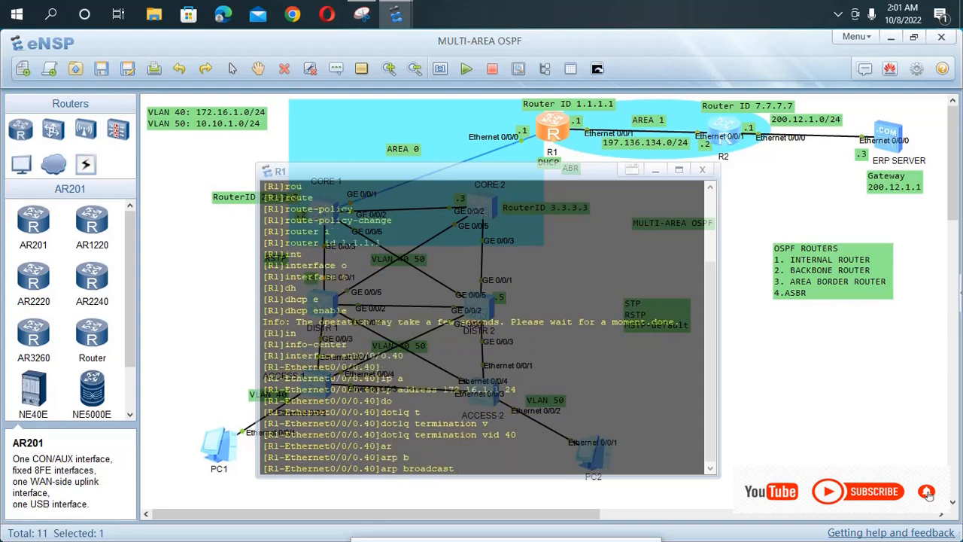
{"action": "type", "text": "n"}
{"action": "key", "text": "Tab"}
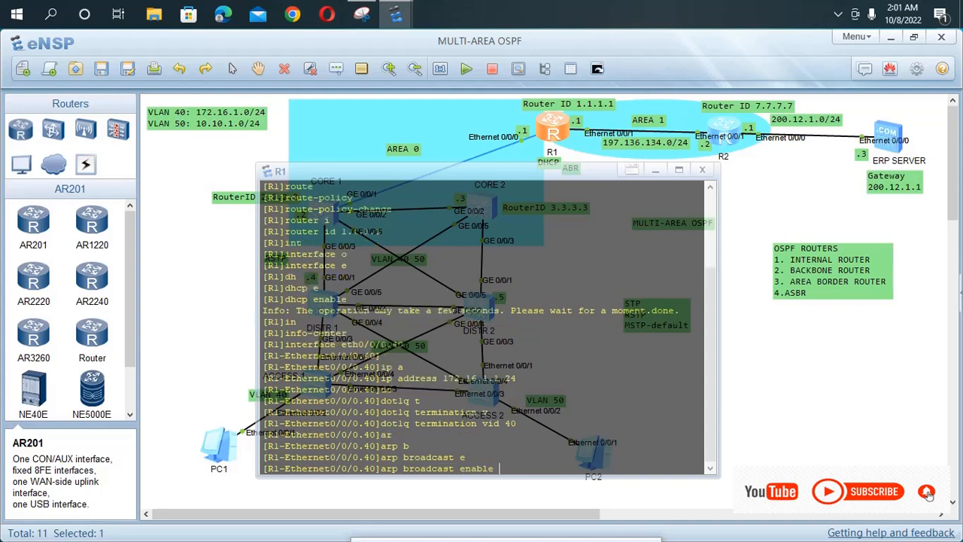
{"action": "key", "text": "Return"}
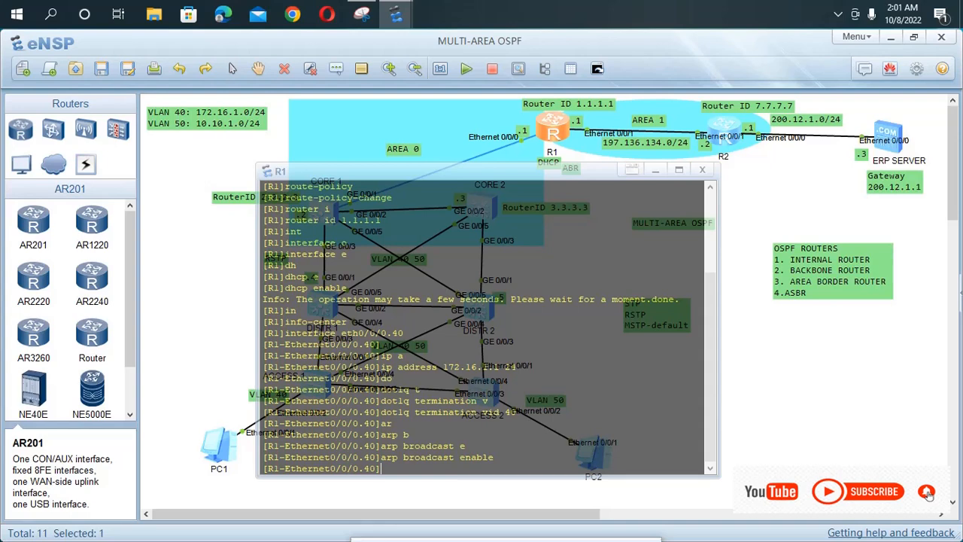
- Configure subinterface Ethernet0/0/0.40 to serve DHCP from its interface address pool with "dhcp select interface"
{"action": "type", "text": "d"}
{"action": "type", "text": "h"}
{"action": "key", "text": "Tab"}
{"action": "type", "text": "s"}
{"action": "key", "text": "Tab"}
{"action": "type", "text": "e"}
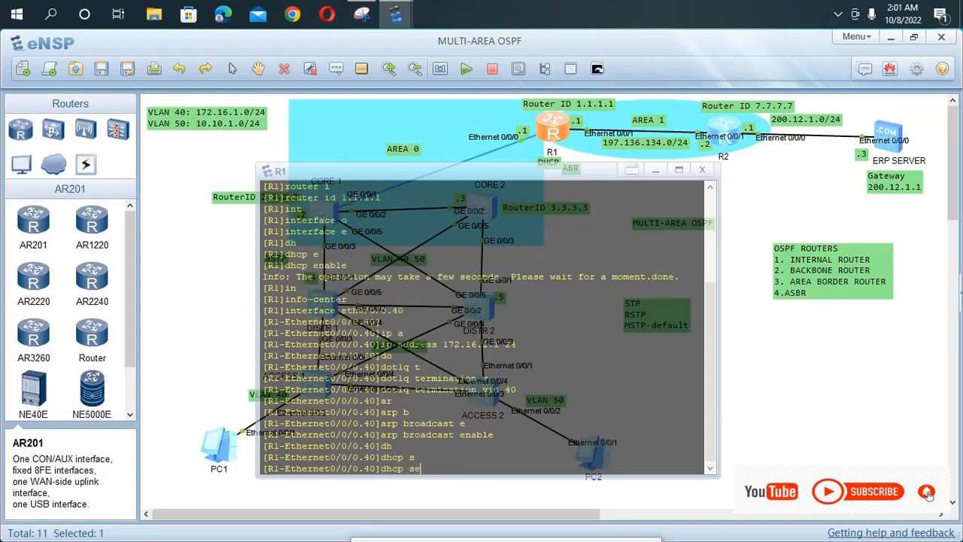
{"action": "key", "text": "Tab"}
{"action": "type", "text": "i"}
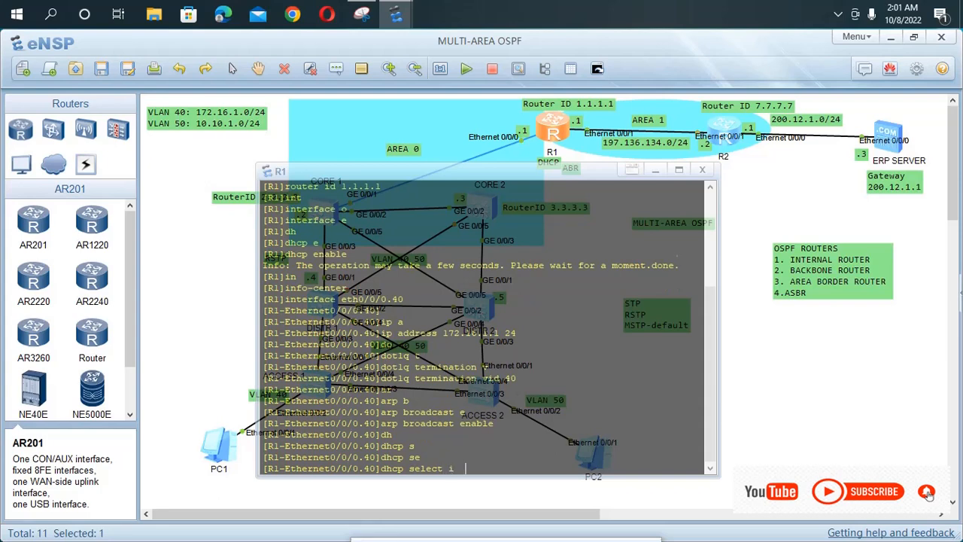
{"action": "key", "text": "Tab"}
{"action": "key", "text": "Return"}
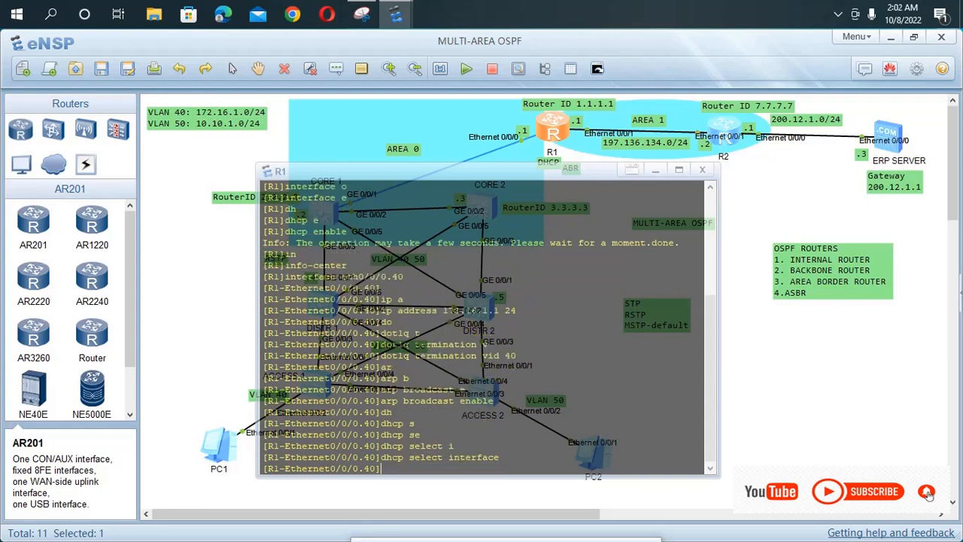
- Create and enter subinterface eth0/0/0.50 on R1
{"action": "key", "text": "Up"}
{"action": "key", "text": "Up"}
{"action": "key", "text": "Up"}
{"action": "key", "text": "Up"}
{"action": "key", "text": "Up"}
{"action": "key", "text": "BackSpace"}
{"action": "key", "text": "BackSpace"}
{"action": "type", "text": "50"}
{"action": "key", "text": "Return"}
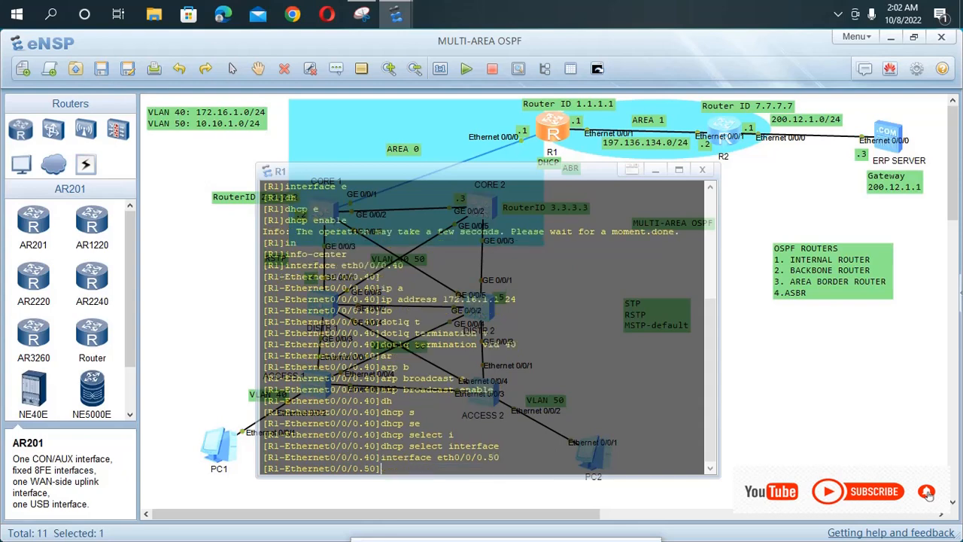
- Try to set the dot1q termination VID to 40 on subinterface Ethernet0/0/0.50
{"action": "key", "text": "Up"}
{"action": "key", "text": "Up"}
{"action": "key", "text": "Up"}
{"action": "key", "text": "Up"}
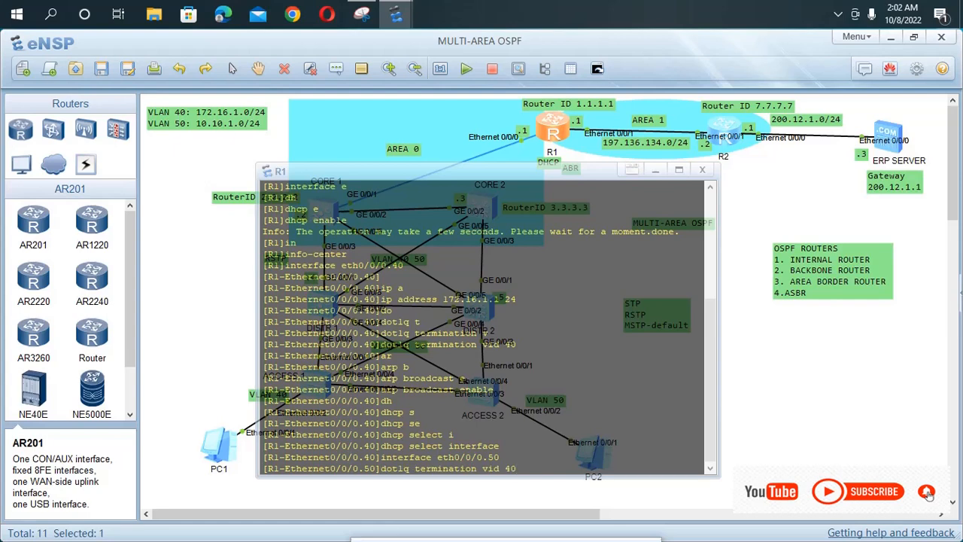
{"action": "key", "text": "Return"}
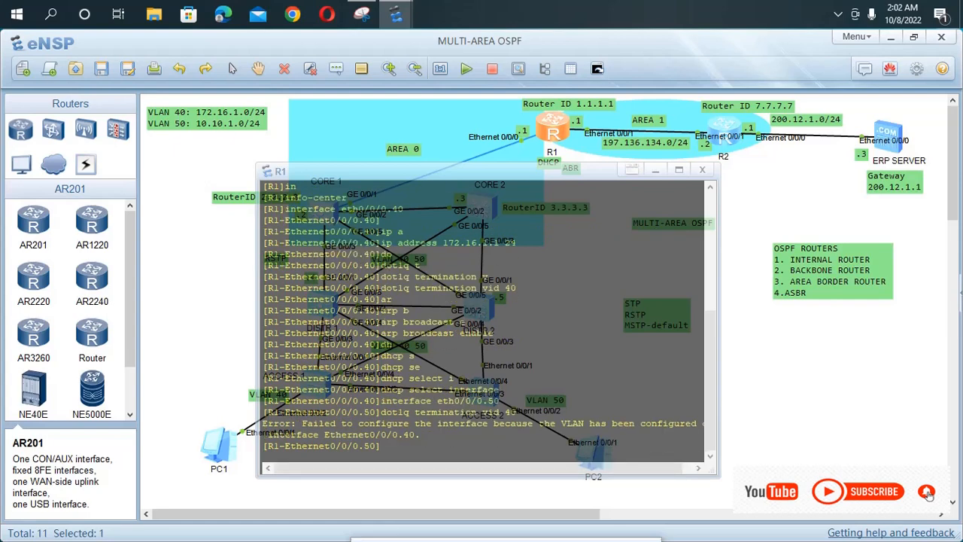
- Set the dot1q termination VID to 50 on subinterface Ethernet0/0/0.50
{"action": "key", "text": "Up"}
{"action": "key", "text": "BackSpace"}
{"action": "key", "text": "BackSpace"}
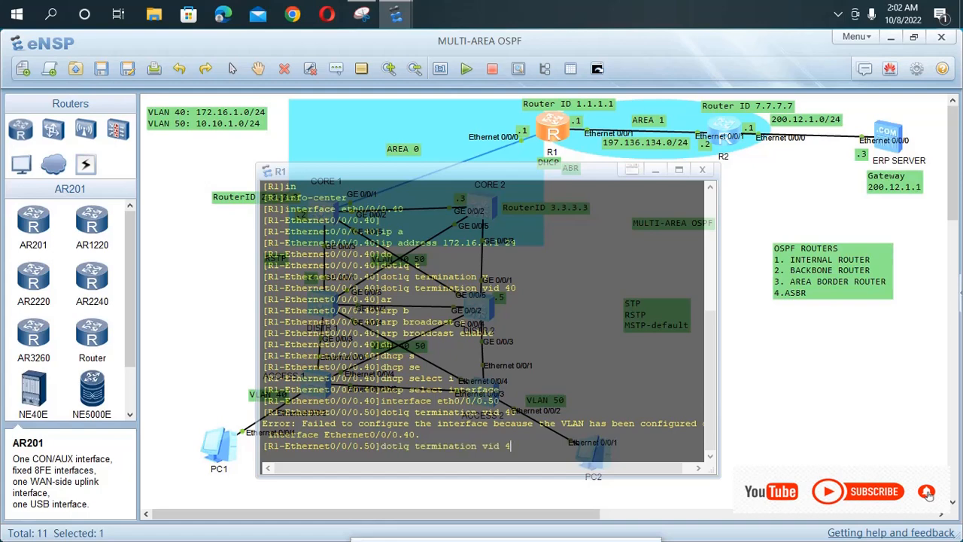
{"action": "type", "text": "50"}
{"action": "key", "text": "Return"}
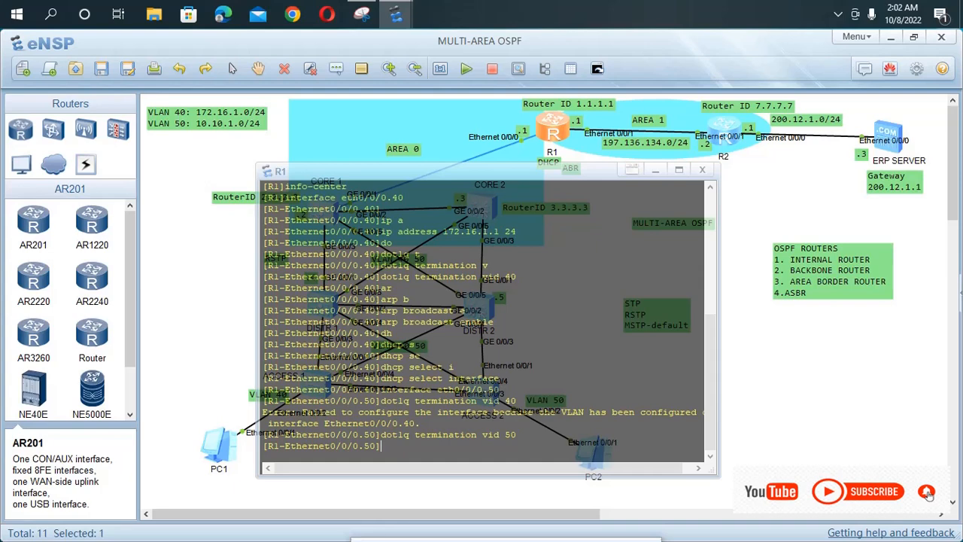
- Assign IP address 10.10.1.1 with mask length 24 to subinterface Ethernet0/0/0.50
{"action": "type", "text": "ip ad"}
{"action": "key", "text": "Tab"}
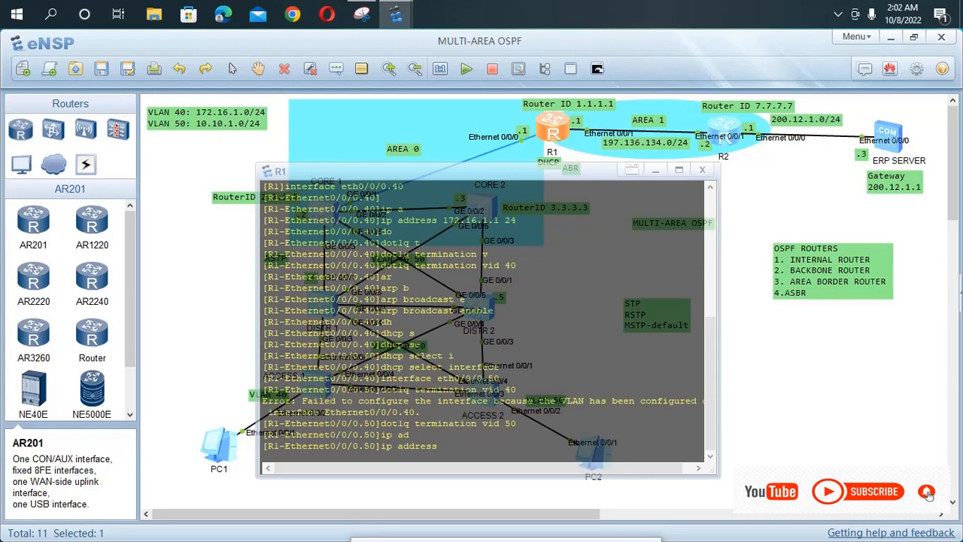
{"action": "type", "text": "10.10.1.1 24"}
{"action": "key", "text": "Return"}
- Enable ARP broadcast on subinterface Ethernet0/0/0.50
{"action": "key", "text": "Up"}
{"action": "key", "text": "Up"}
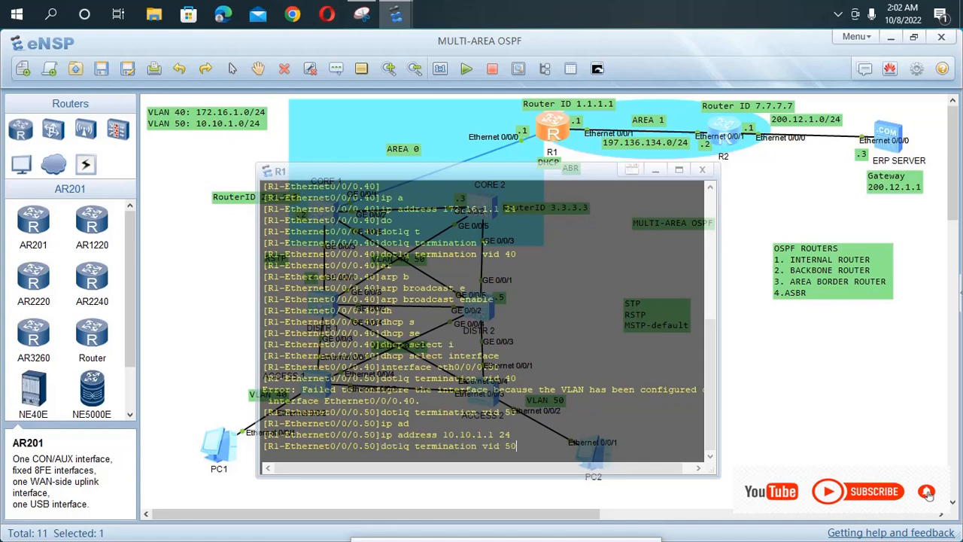
{"action": "key", "text": "Down"}
{"action": "key", "text": "Down"}
{"action": "key", "text": "Up"}
{"action": "key", "text": "Up"}
{"action": "key", "text": "Up"}
{"action": "key", "text": "Down"}
{"action": "key", "text": "Down"}
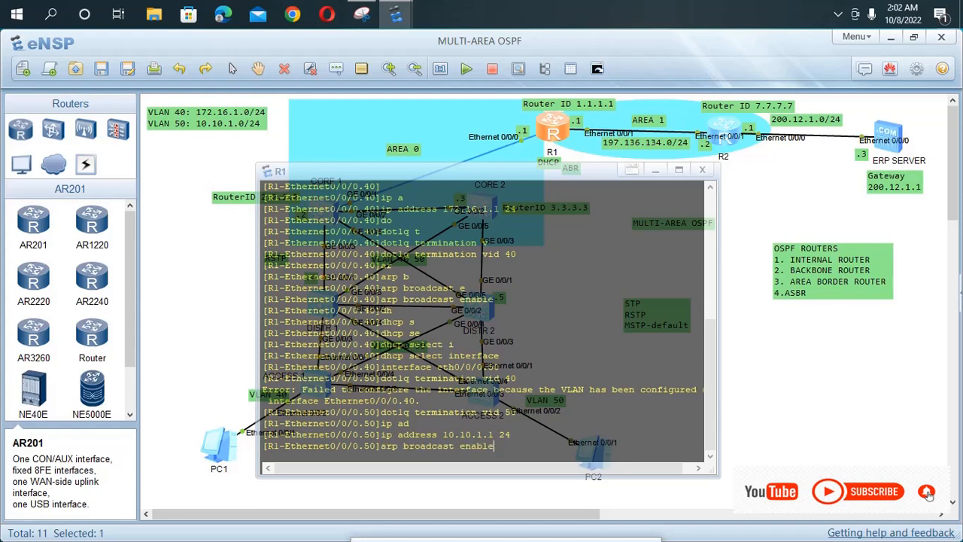
{"action": "key", "text": "Return"}
- Apply "dhcp select interface" to subinterface Ethernet0/0/0.50 and return to R1's system view
{"action": "key", "text": "Up"}
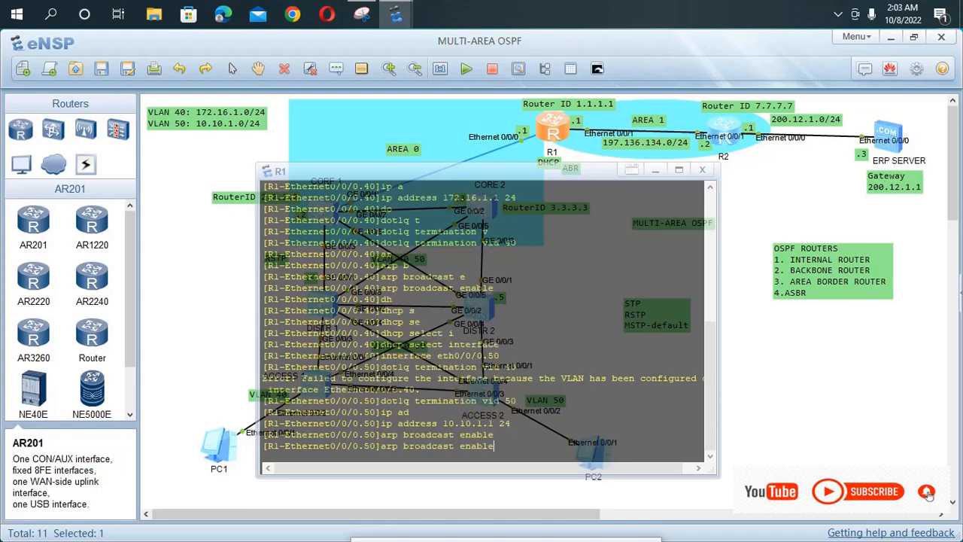
{"action": "key", "text": "Up"}
{"action": "key", "text": "Up"}
{"action": "key", "text": "Up"}
{"action": "key", "text": "Up"}
{"action": "key", "text": "Up"}
{"action": "key", "text": "Return"}
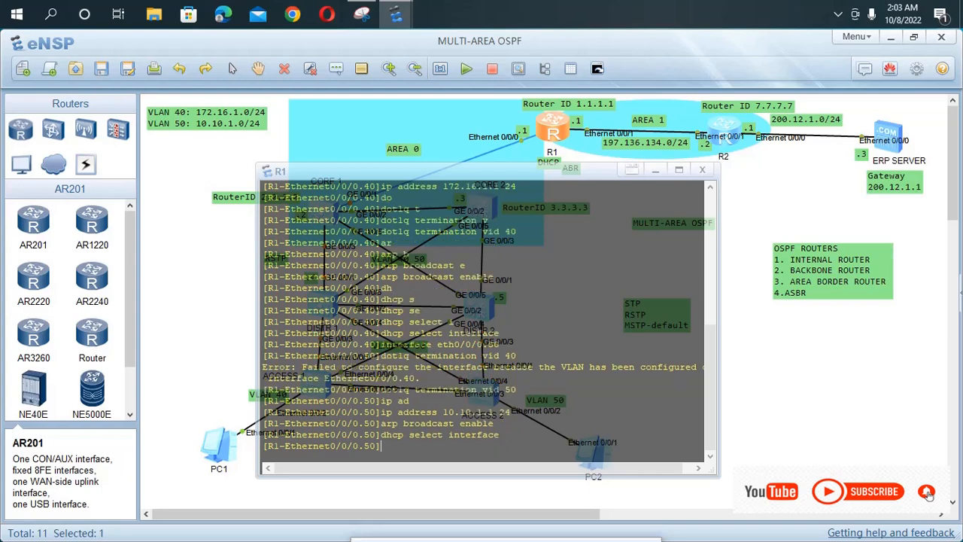
{"action": "type", "text": "qy"}
{"action": "key", "text": "BackSpace"}
{"action": "key", "text": "Tab"}
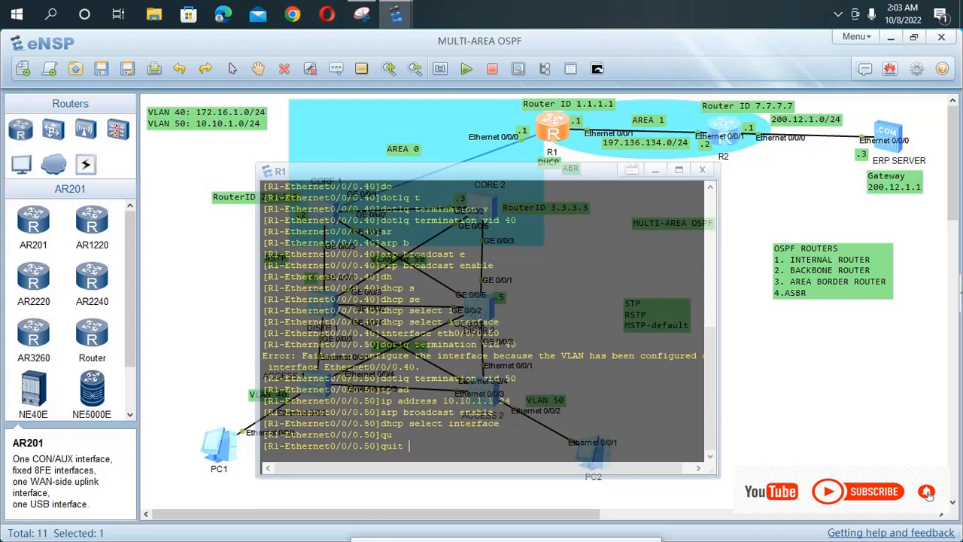
{"action": "key", "text": "Return"}
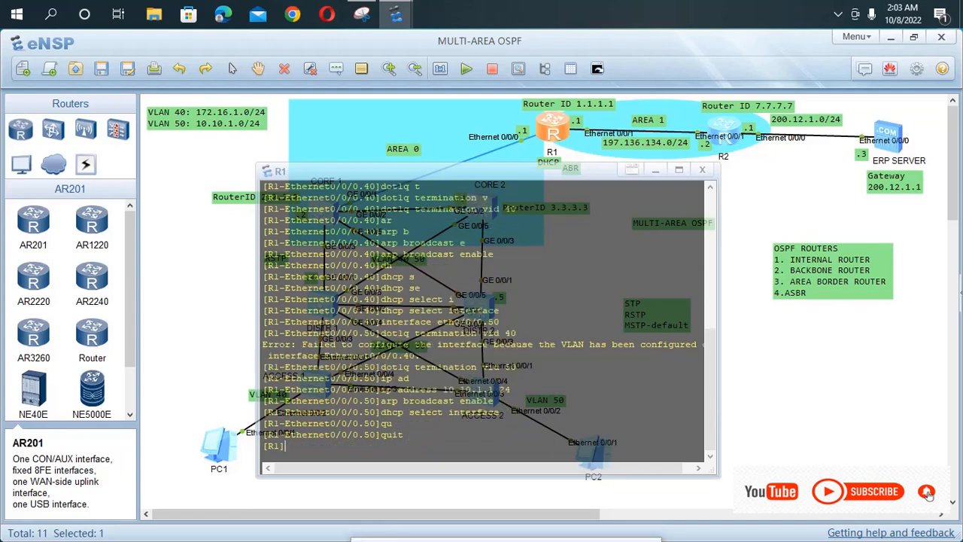
- Reposition R1's console window and start OSPF process 1 on R1
{"action": "left_click_drag", "start_coordinate": [452, 171], "coordinate": [778, 338]}
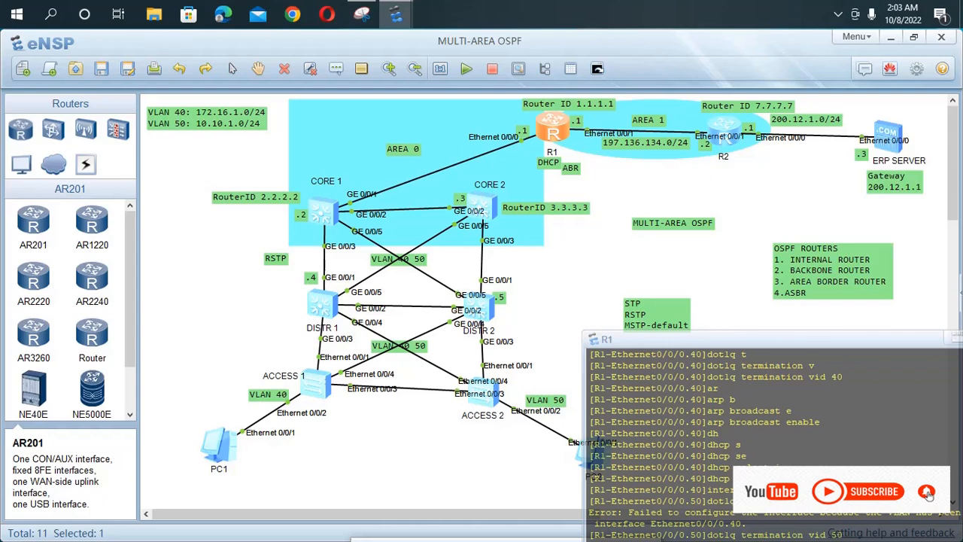
{"action": "left_click_drag", "start_coordinate": [753, 339], "coordinate": [243, 118]}
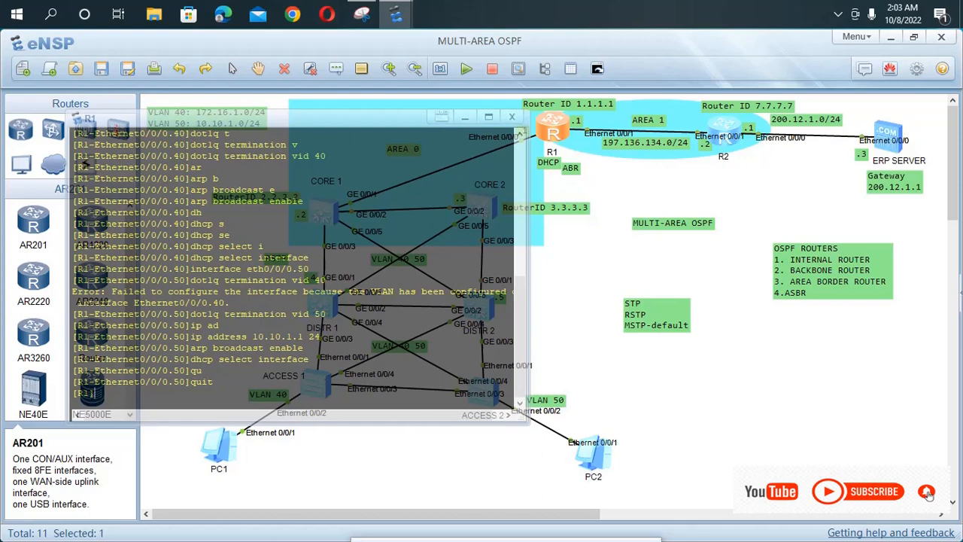
{"action": "left_click_drag", "start_coordinate": [243, 119], "coordinate": [303, 120]}
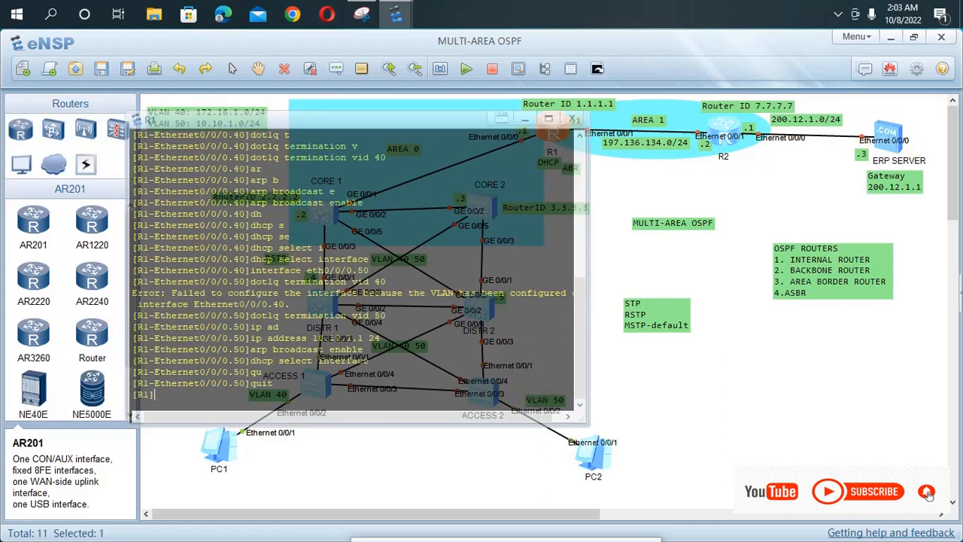
{"action": "type", "text": "os"}
{"action": "key", "text": "Tab"}
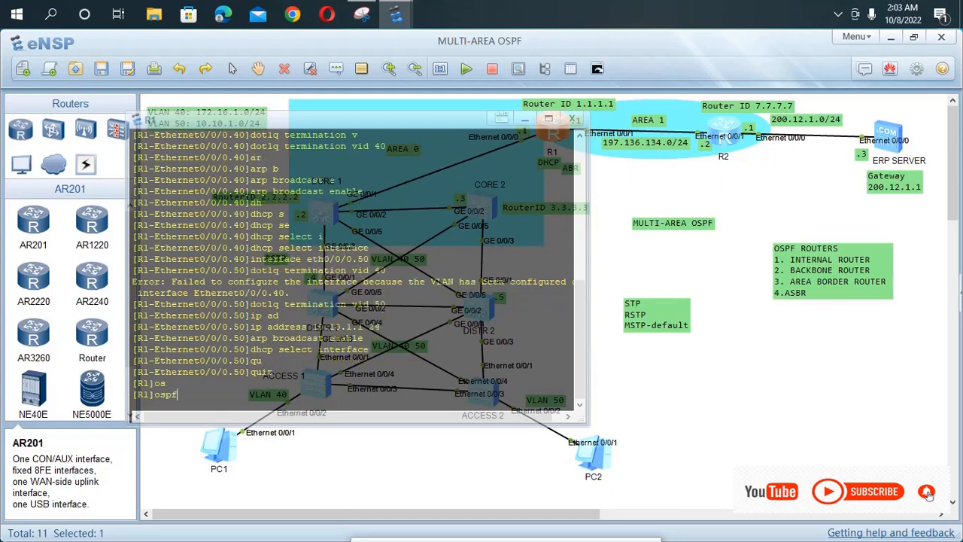
{"action": "type", "text": "1\\"}
{"action": "key", "text": "Return"}
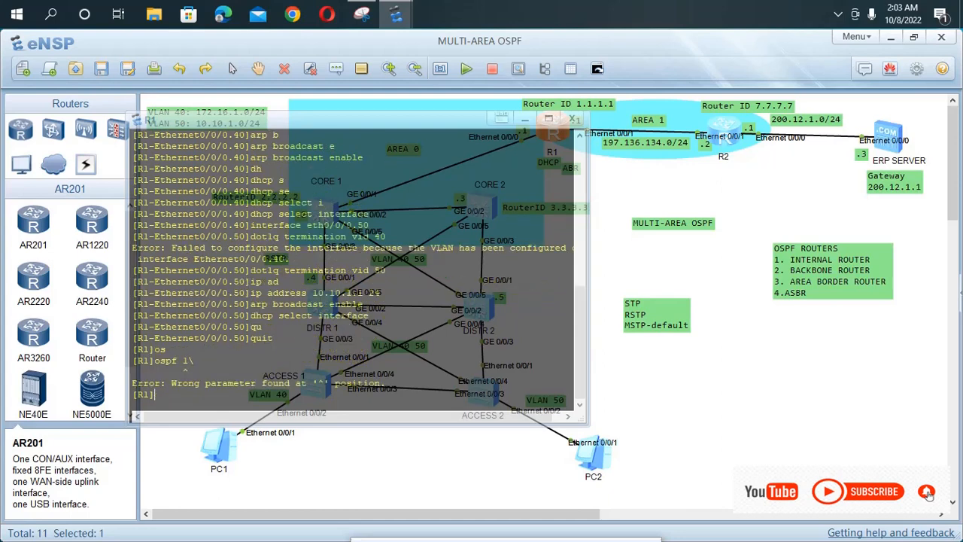
{"action": "key", "text": "Up"}
{"action": "key", "text": "BackSpace"}
{"action": "key", "text": "Return"}
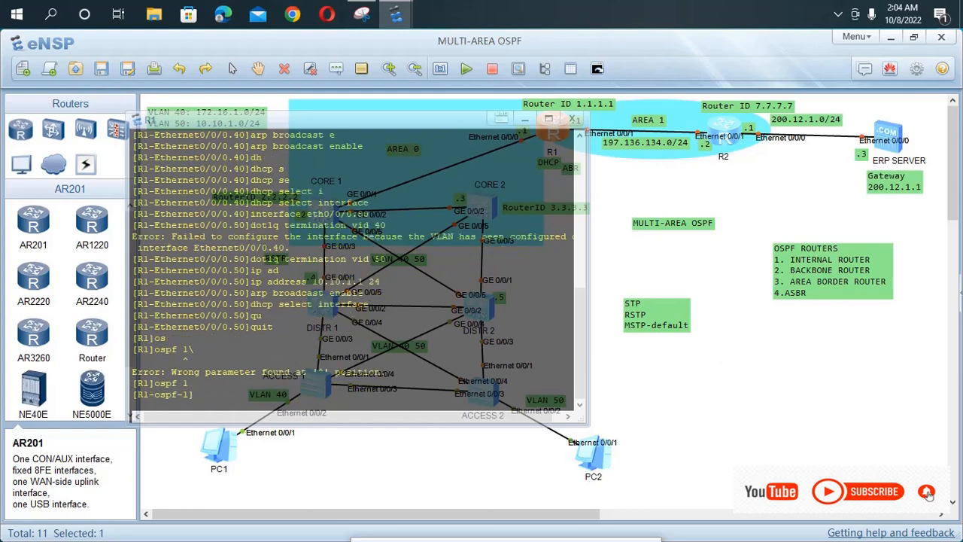
- Enter area 0 in R1's OSPF process 1 and advertise network 172.16.1.0 with wildcard 0.0.0.255
{"action": "type", "text": "ar"}
{"action": "key", "text": "Tab"}
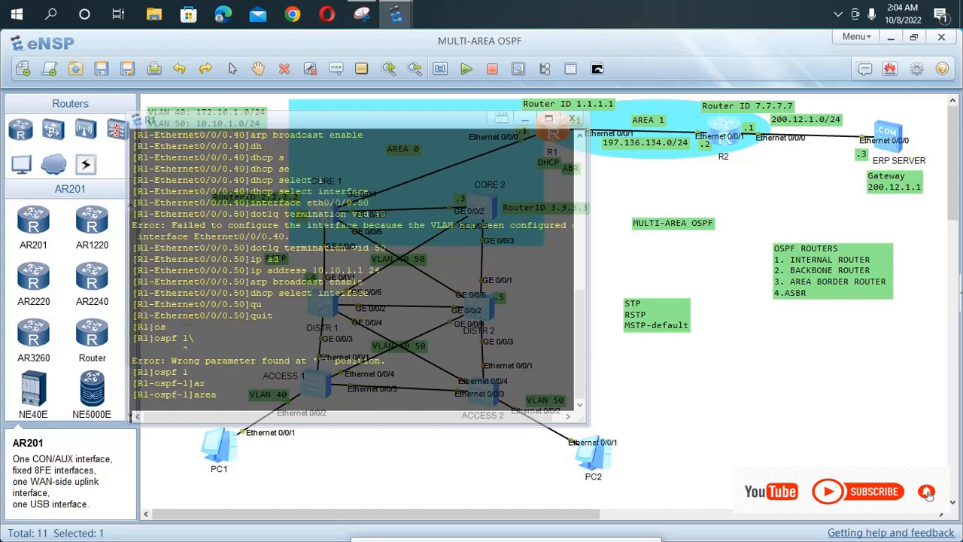
{"action": "type", "text": "0"}
{"action": "key", "text": "Return"}
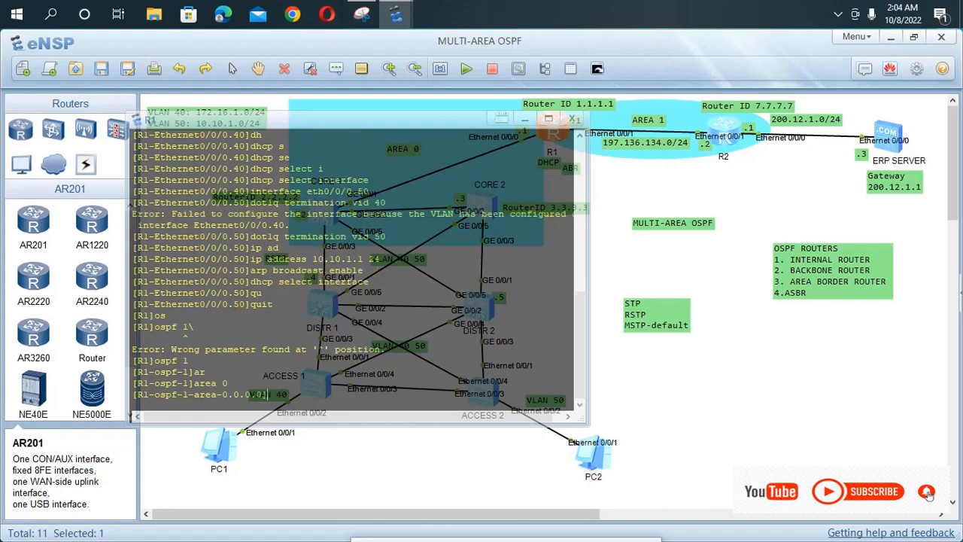
{"action": "type", "text": "n"}
{"action": "type", "text": "e"}
{"action": "key", "text": "Tab"}
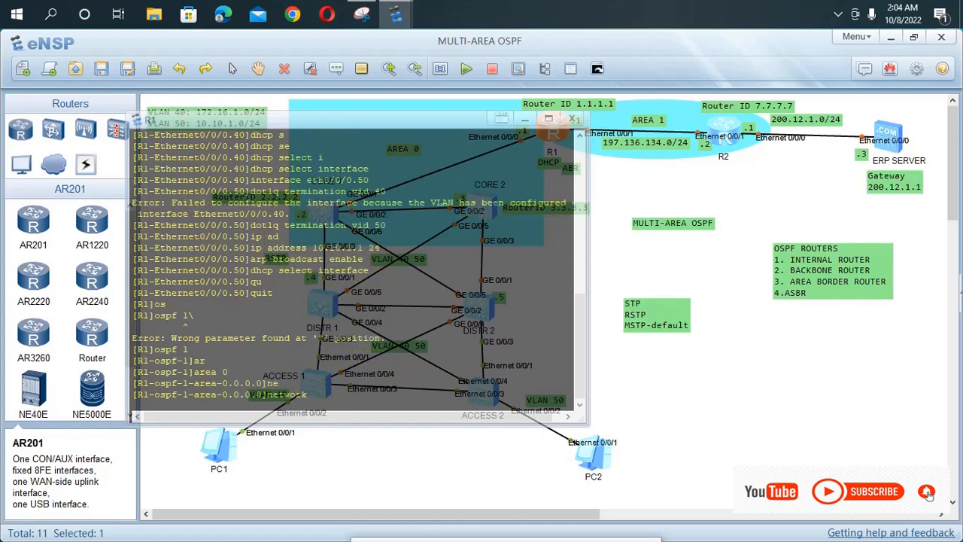
{"action": "type", "text": "172.16.1.0 0.0.0.255"}
{"action": "key", "text": "Return"}
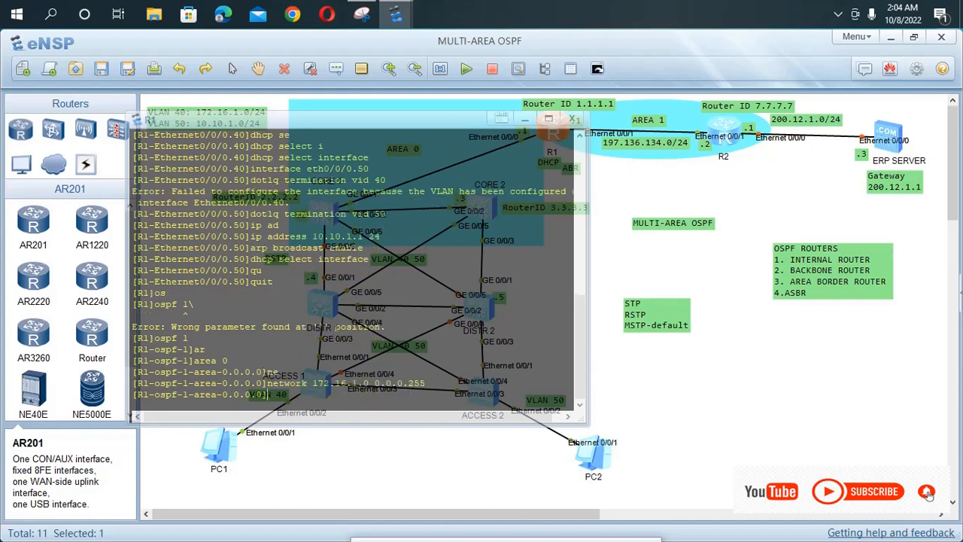
- Advertise network 10.10.1.0 with wildcard 0.0.0.255 in area 0 and return to the OSPF process view
{"action": "type", "text": "ne"}
{"action": "key", "text": "Tab"}
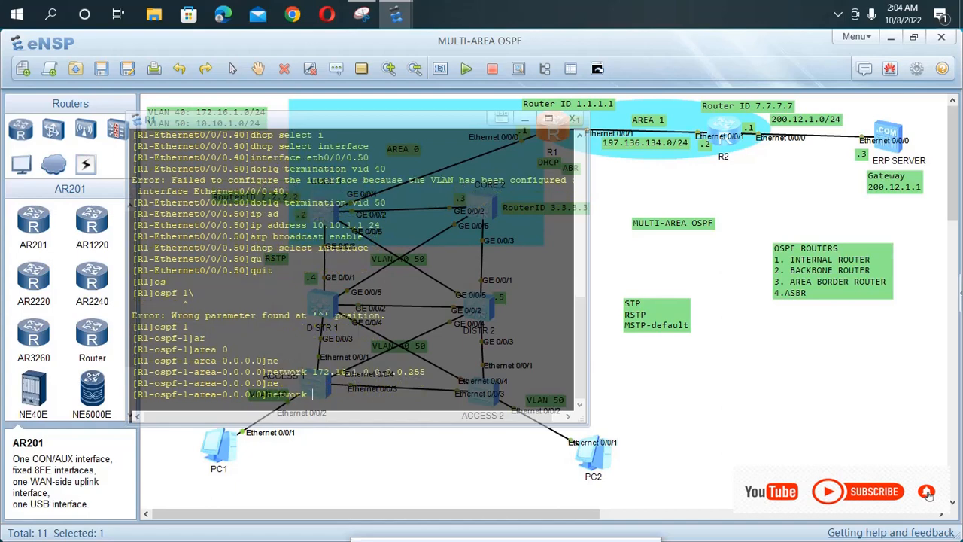
{"action": "type", "text": "10.10.1.0 0.0.0.255"}
{"action": "key", "text": "Return"}
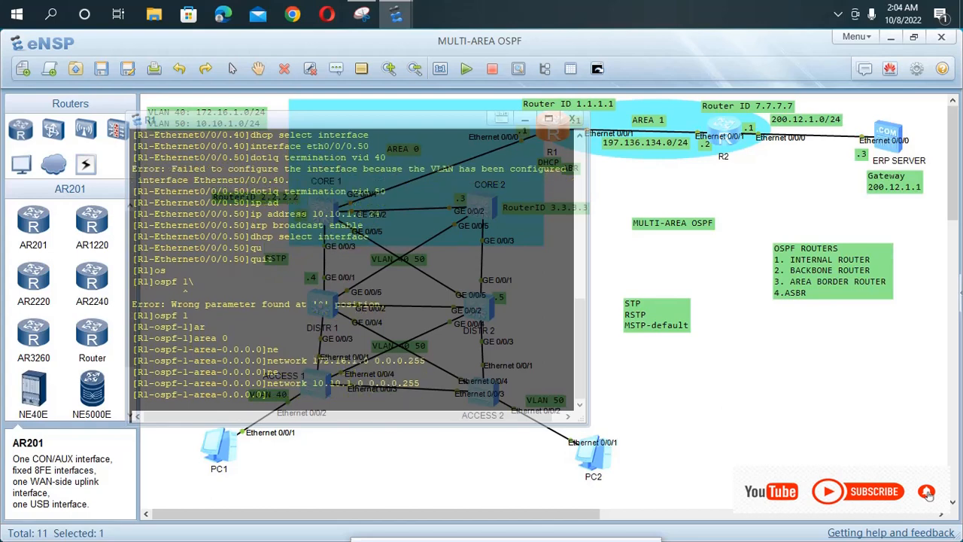
{"action": "type", "text": "qu"}
{"action": "key", "text": "Return"}
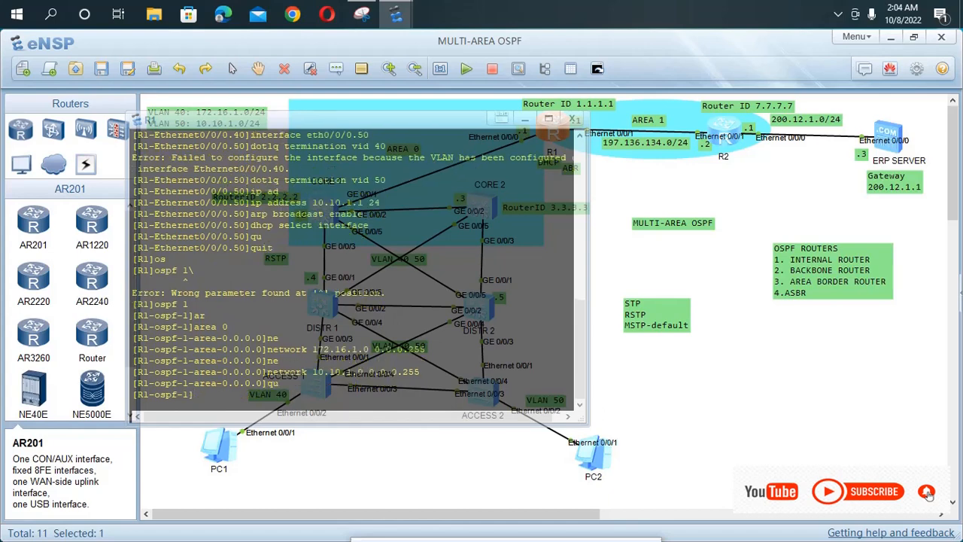
- Enter area 1 in R1's OSPF process 1
{"action": "type", "text": "are"}
{"action": "key", "text": "Tab"}
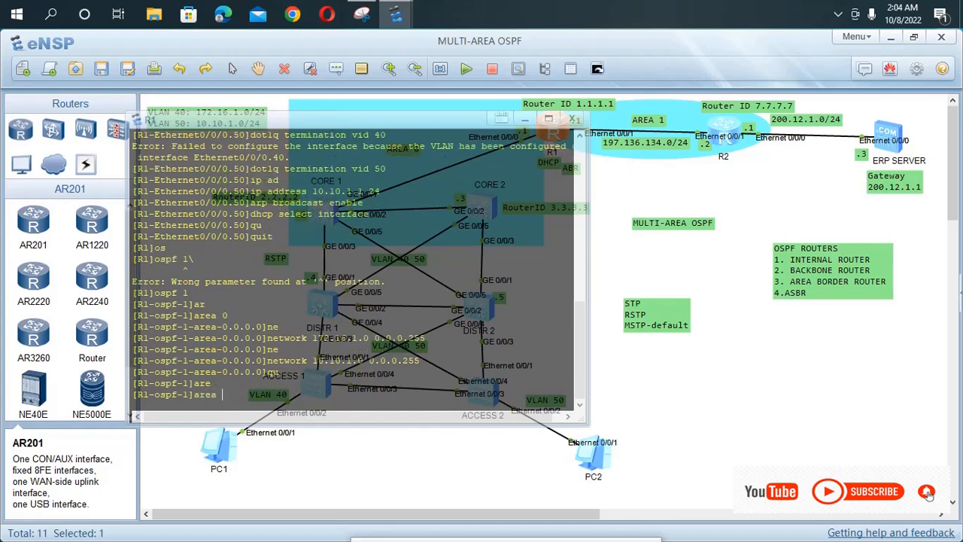
{"action": "type", "text": "1"}
{"action": "key", "text": "Return"}
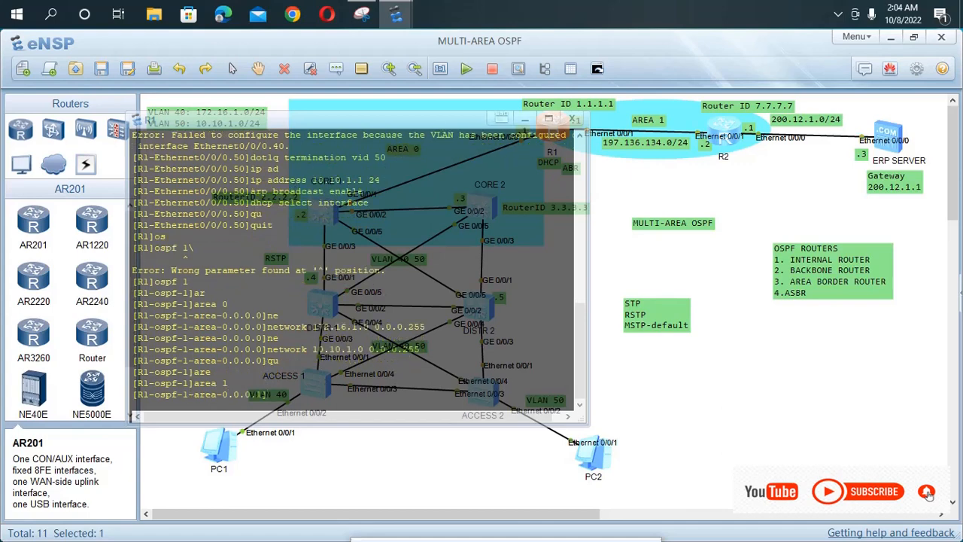
- Advertise network 197.136.134.0 with wildcard 0.0.0.255 in area 1 and return to the OSPF process view
{"action": "type", "text": "ne"}
{"action": "key", "text": "Tab"}
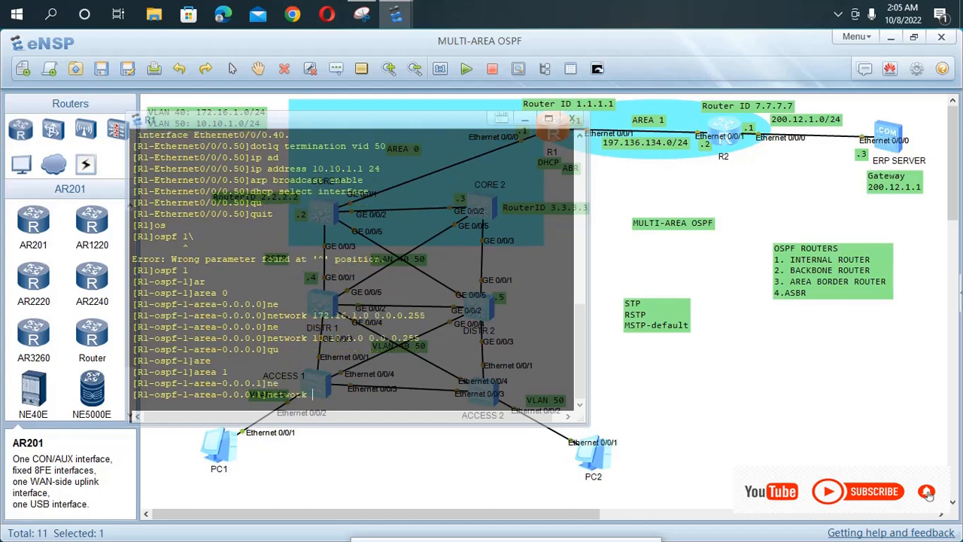
{"action": "type", "text": "197.136"}
{"action": "type", "text": ".134"}
{"action": "type", "text": ".0 0.0.0.255"}
{"action": "key", "text": "Return"}
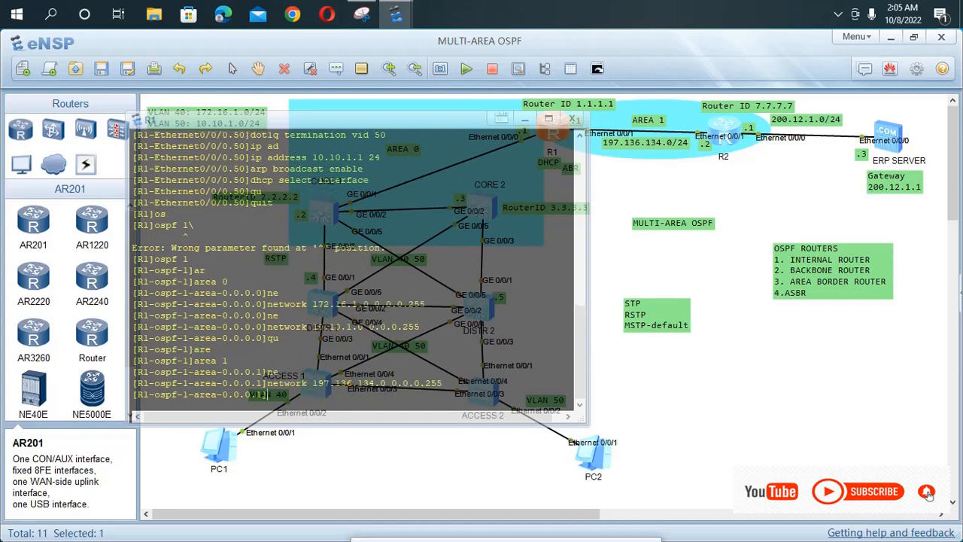
{"action": "type", "text": "qu"}
{"action": "key", "text": "Return"}
{"action": "key", "text": "Return"}
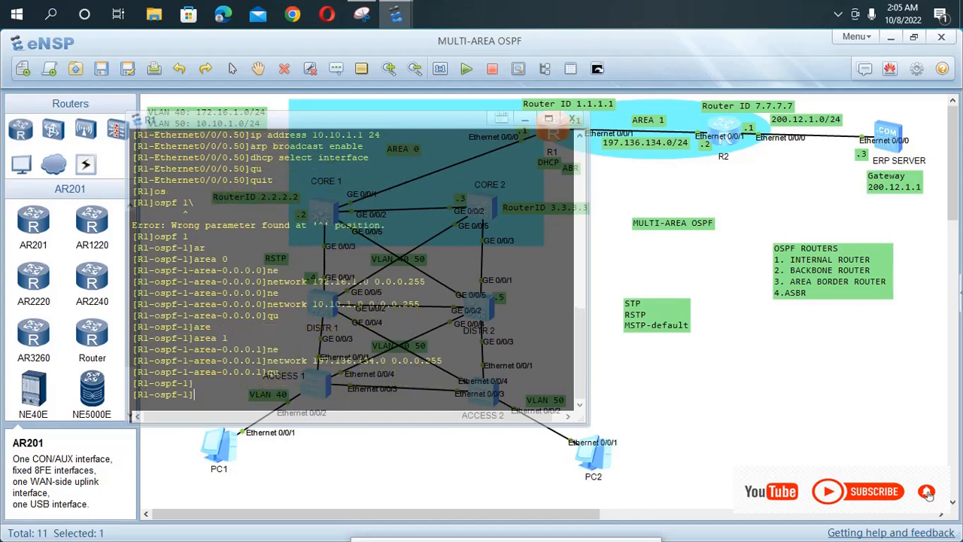
- Try to save R1's configuration from the OSPF process view
{"action": "type", "text": "save"}
{"action": "key", "text": "Return"}
{"action": "key", "text": "Return"}
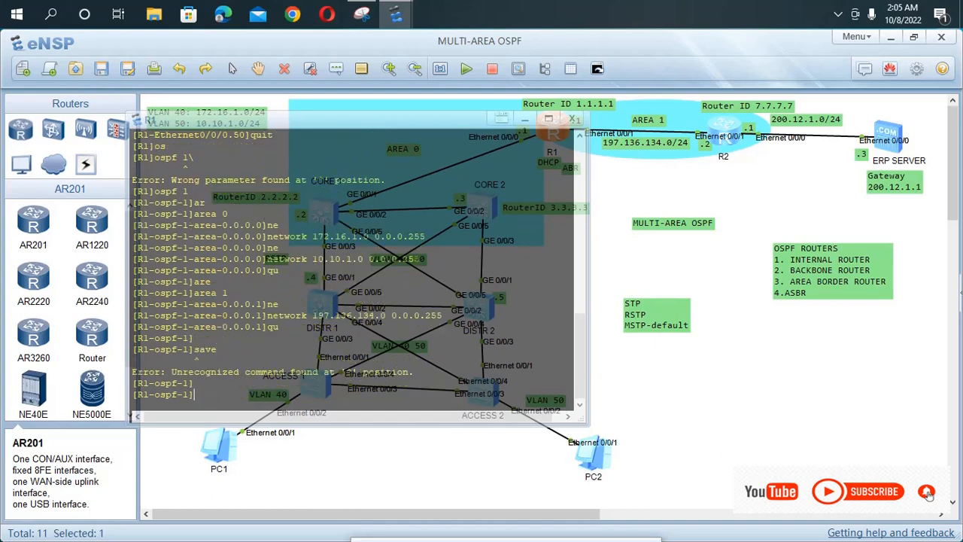
- Return to R1's user view, save the configuration under the default file name and close the console
{"action": "key", "text": "ctrl+z"}
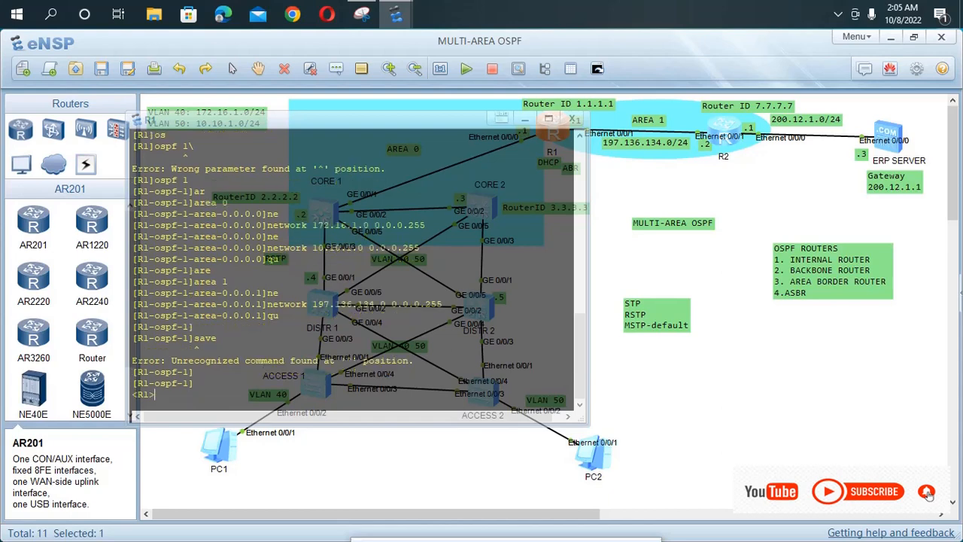
{"action": "type", "text": "save"}
{"action": "key", "text": "Return"}
{"action": "key", "text": "Return"}
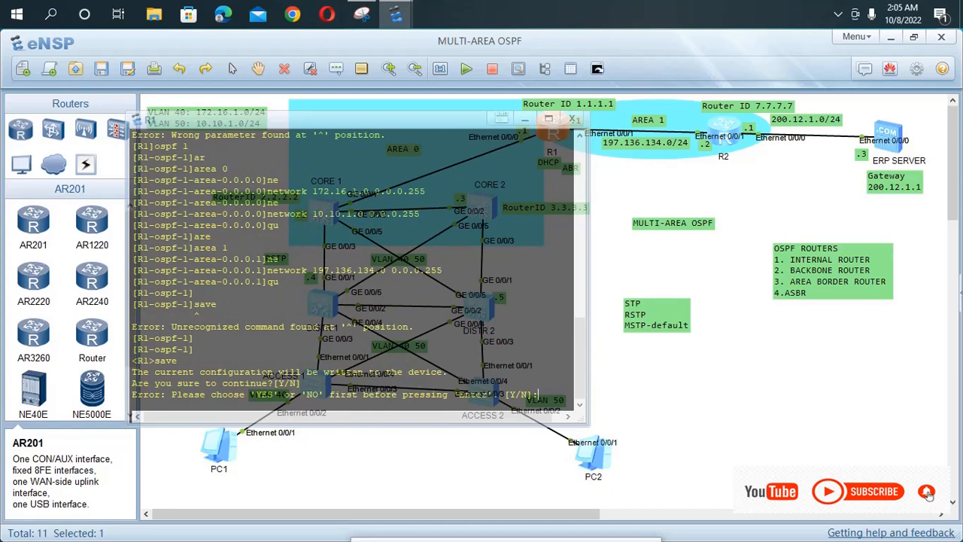
{"action": "type", "text": "y"}
{"action": "key", "text": "Return"}
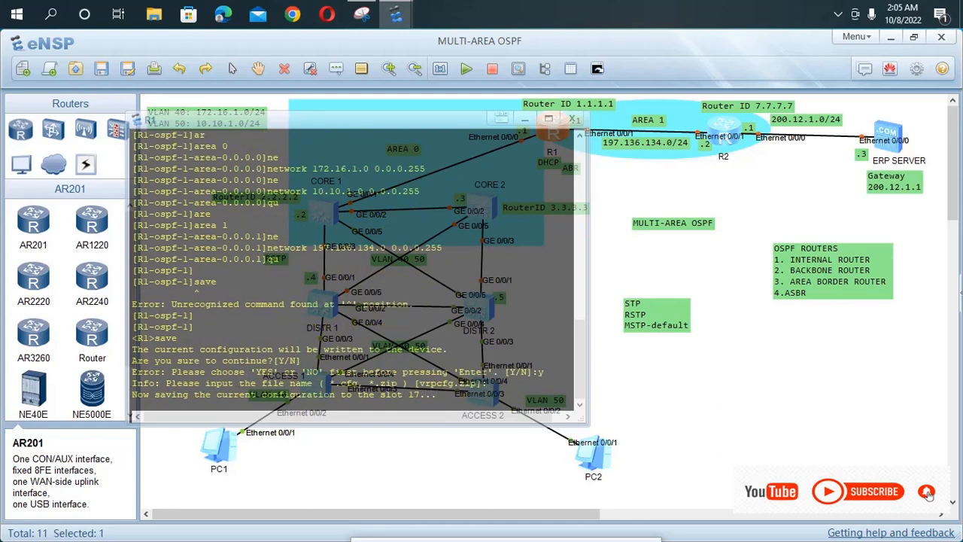
{"action": "key", "text": "Return"}
{"action": "key", "text": "Return"}
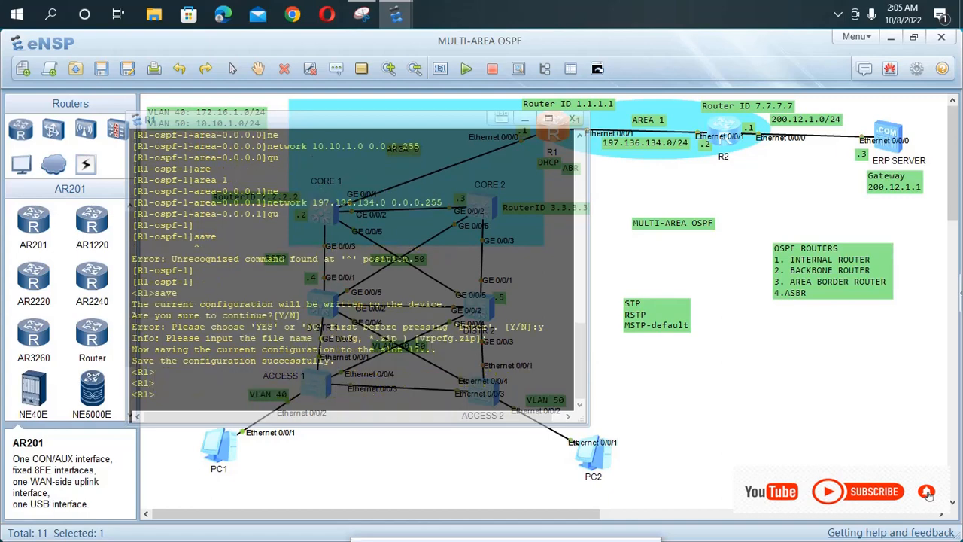
{"action": "left_click", "coordinate": [573, 119]}
{"action": "key", "text": "Escape"}
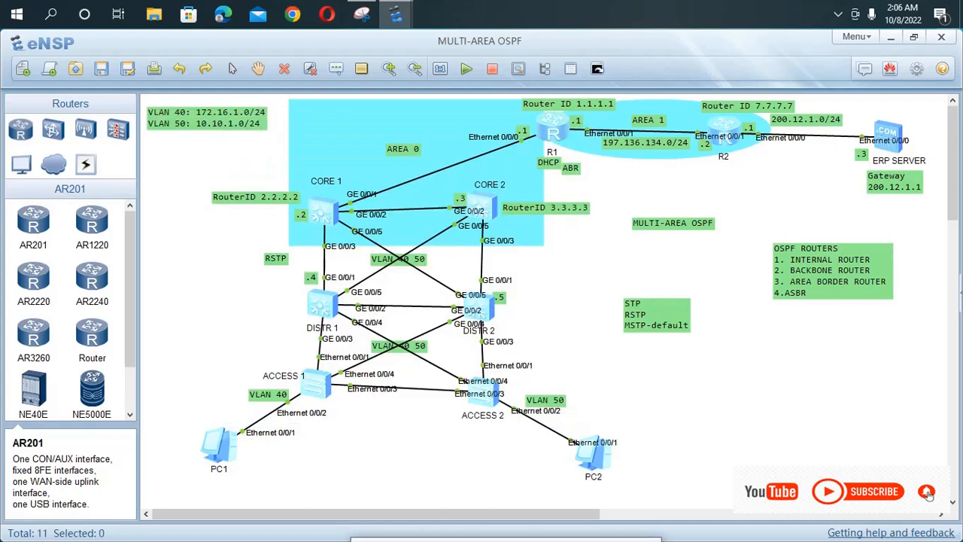
- Check CORE 1's OSPF configuration in its console, and move the 197.136.134.0/24 label slightly lower below the R1–R2 link
{"action": "double_click", "coordinate": [324, 212]}
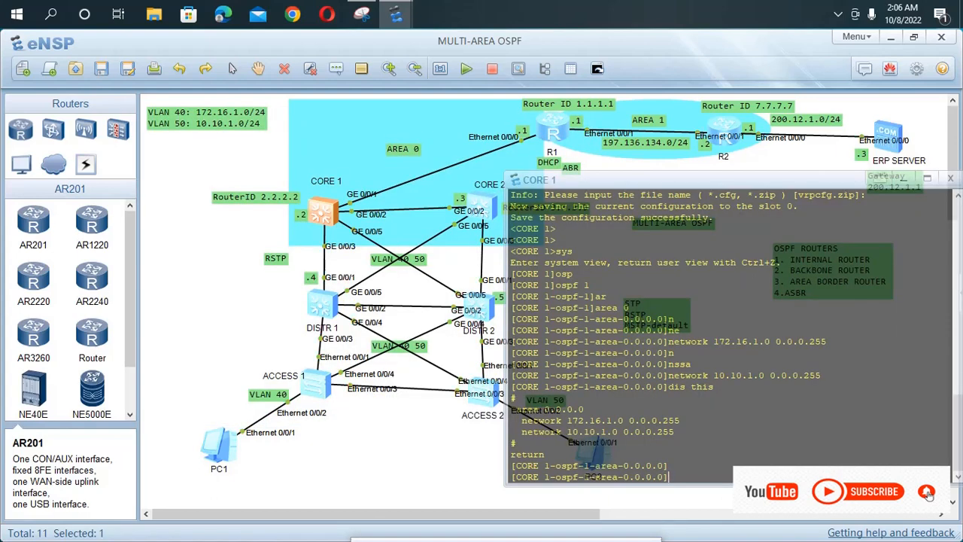
{"action": "left_click", "coordinate": [406, 429]}
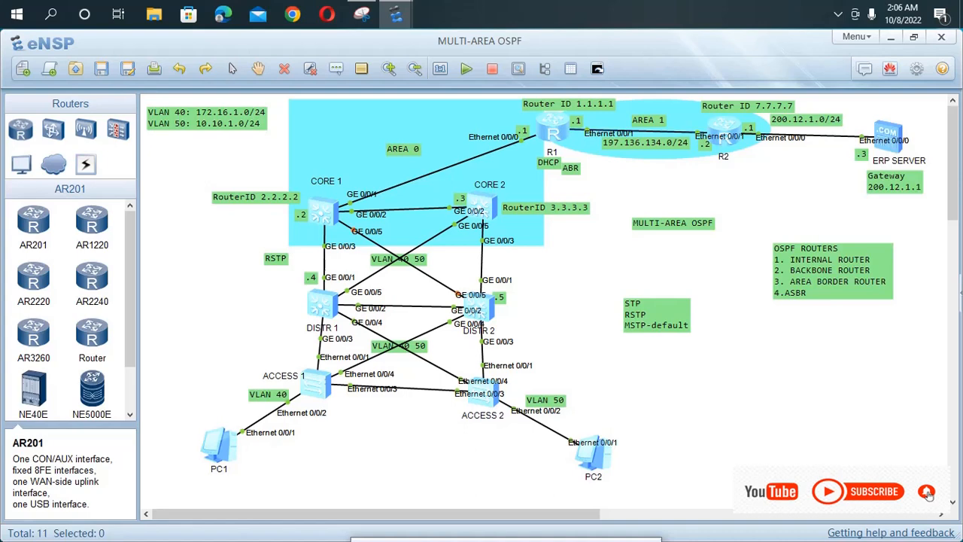
{"action": "left_click_drag", "start_coordinate": [644, 143], "coordinate": [635, 151]}
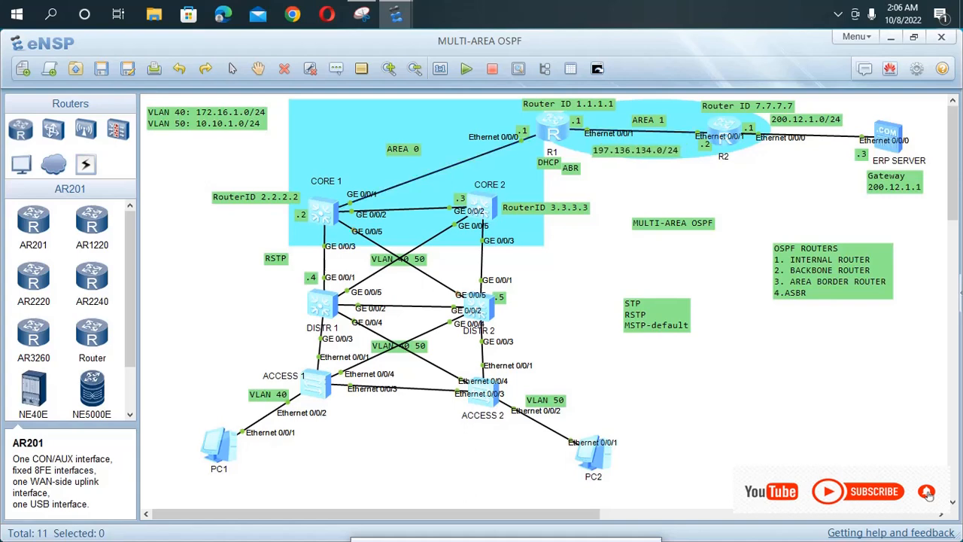
- Reopen R1's console and enter the configuration view of interface Ethernet0/0/1 from system view
{"action": "double_click", "coordinate": [553, 129]}
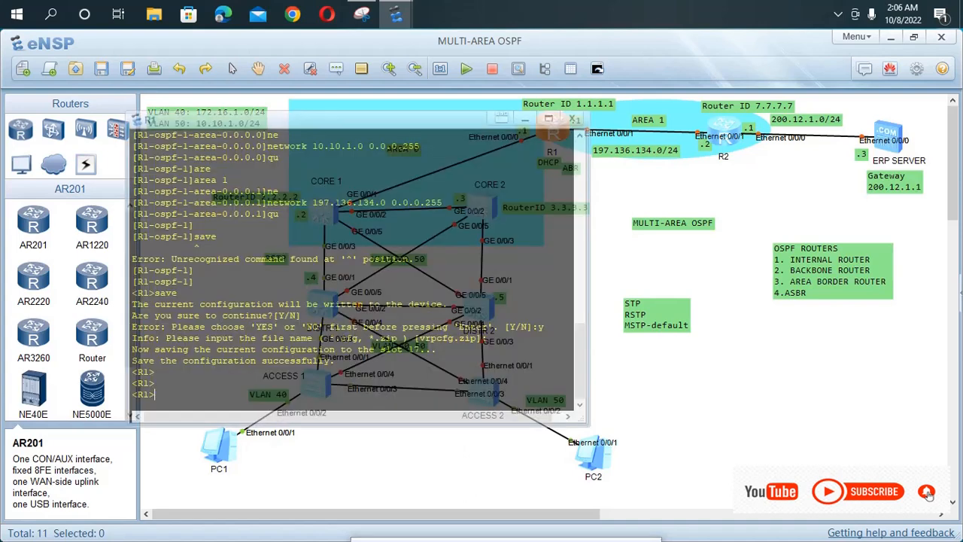
{"action": "type", "text": "sys"}
{"action": "key", "text": "Return"}
{"action": "type", "text": "int"}
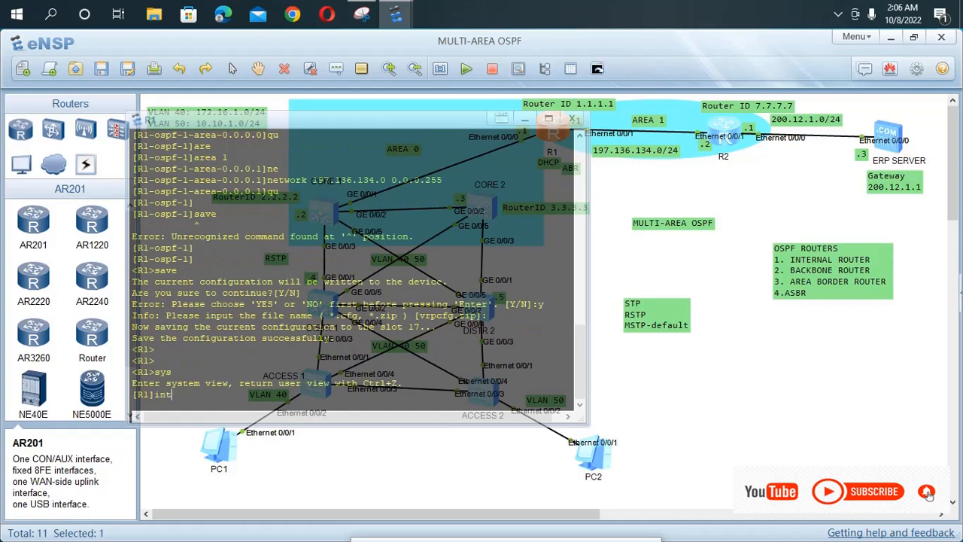
{"action": "key", "text": "Tab"}
{"action": "type", "text": "et"}
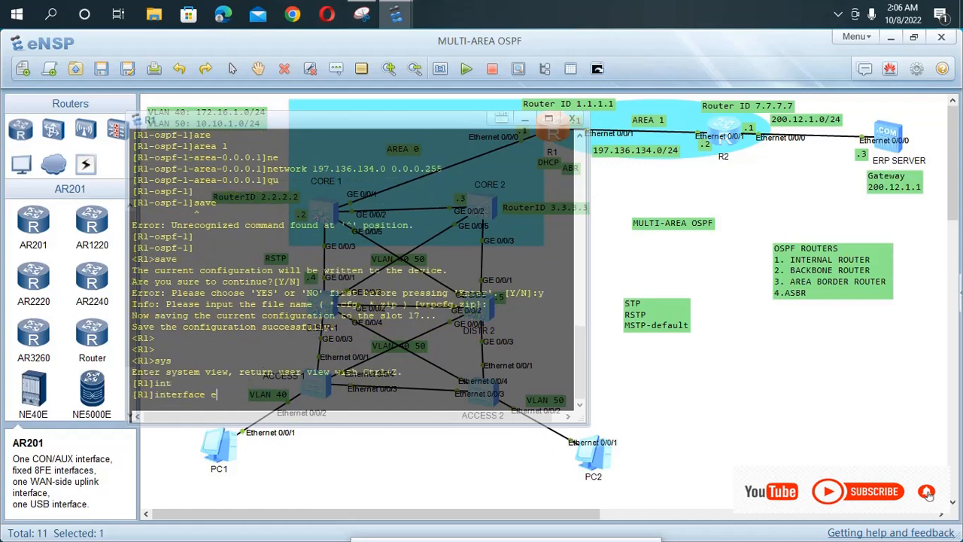
{"action": "key", "text": "Tab"}
{"action": "type", "text": "0"}
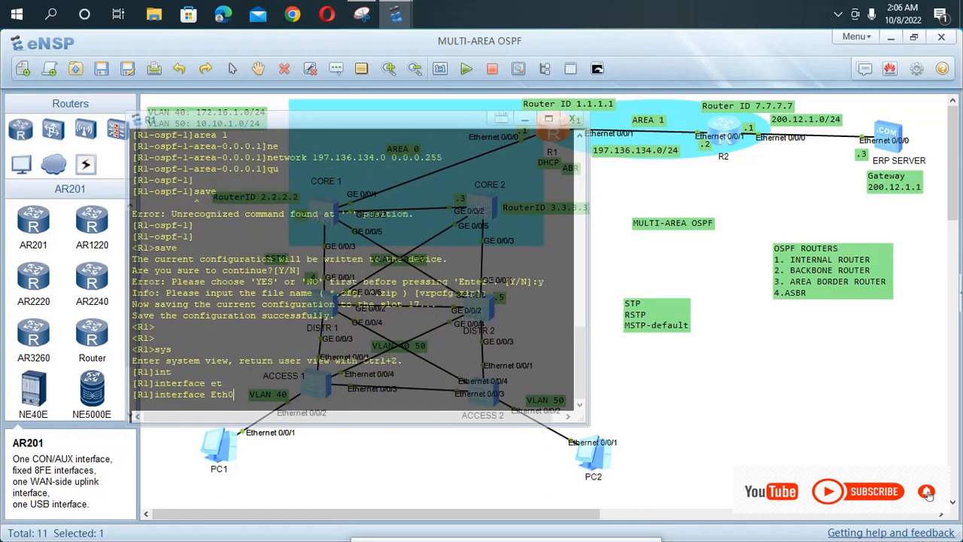
{"action": "type", "text": "/0/1"}
{"action": "key", "text": "Return"}
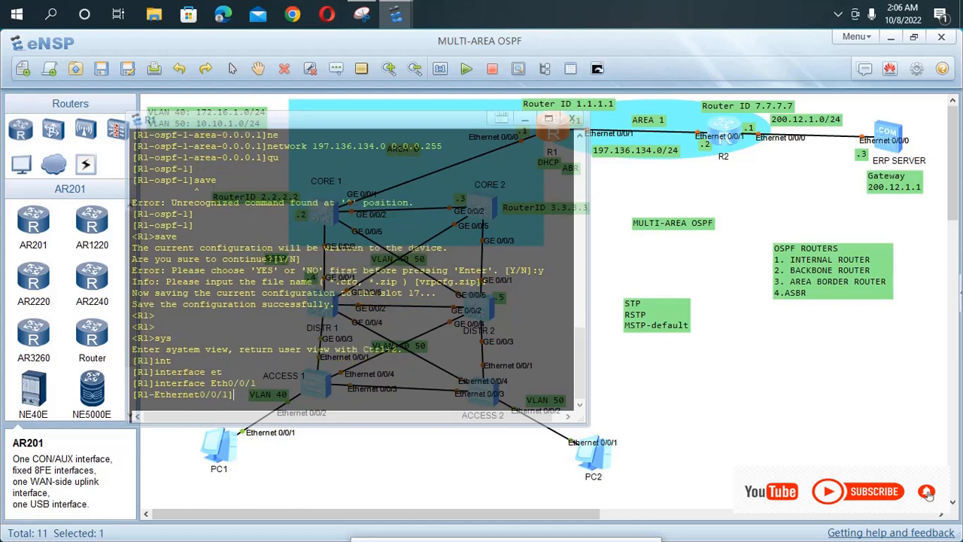
- Assign IP address 197.136.134.1 with mask length 24 to R1's interface Ethernet0/0/1
{"action": "type", "text": "ip ad"}
{"action": "key", "text": "Tab"}
{"action": "type", "text": "19"}
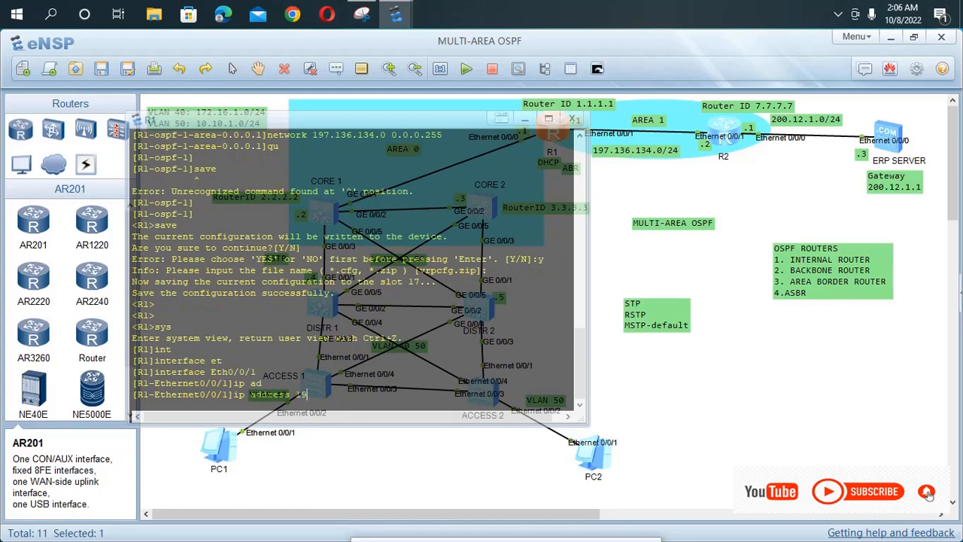
{"action": "type", "text": "7.136.134.1"}
{"action": "key", "text": "Return"}
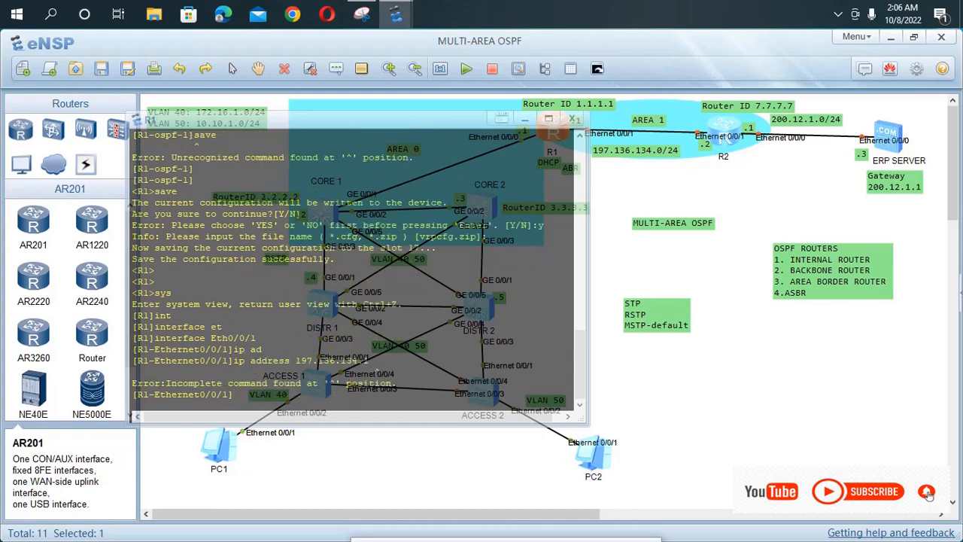
{"action": "key", "text": "Up"}
{"action": "type", "text": "24"}
{"action": "key", "text": "Return"}
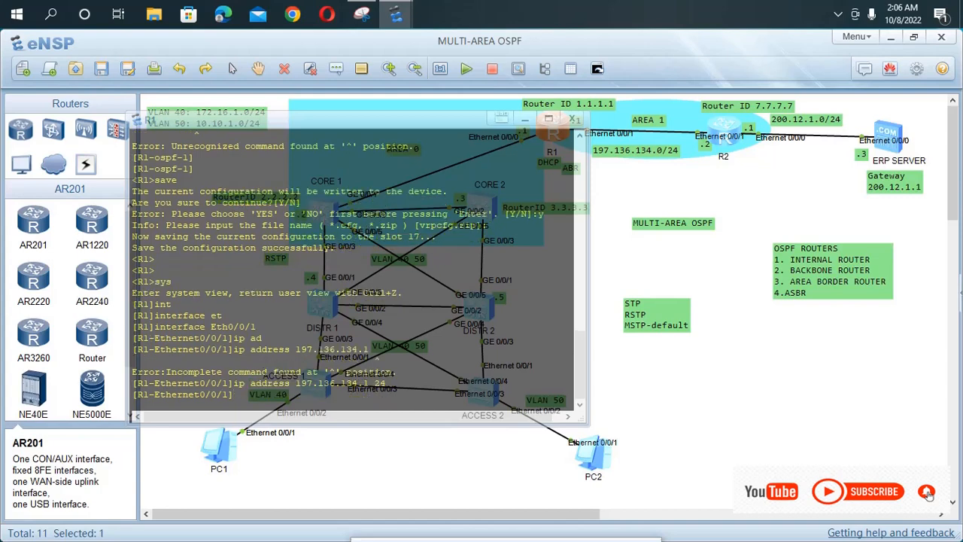
- Leave R1's interface view, return to user view and save the configuration, confirming the overwrite
{"action": "type", "text": "y"}
{"action": "key", "text": "BackSpace"}
{"action": "type", "text": "qu"}
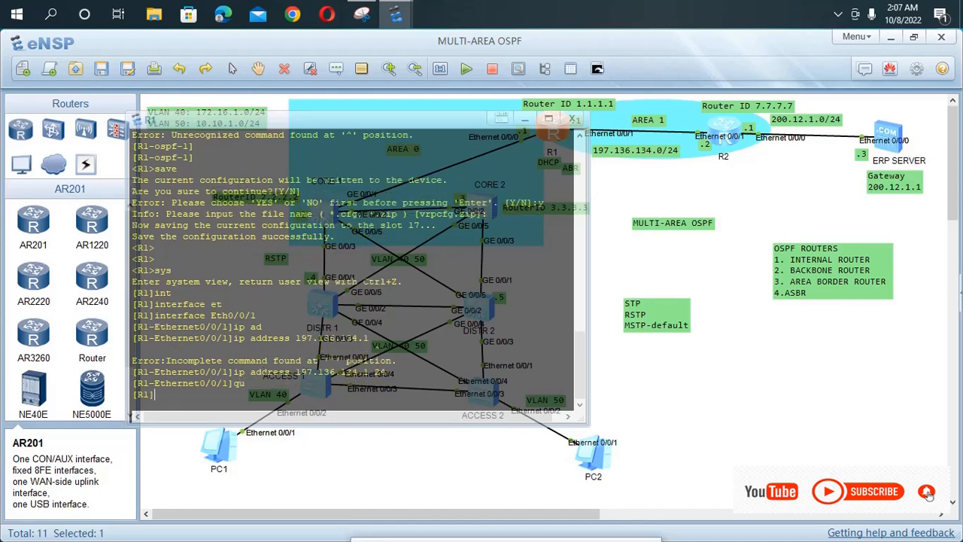
{"action": "key", "text": "Return"}
{"action": "key", "text": "ctrl+z"}
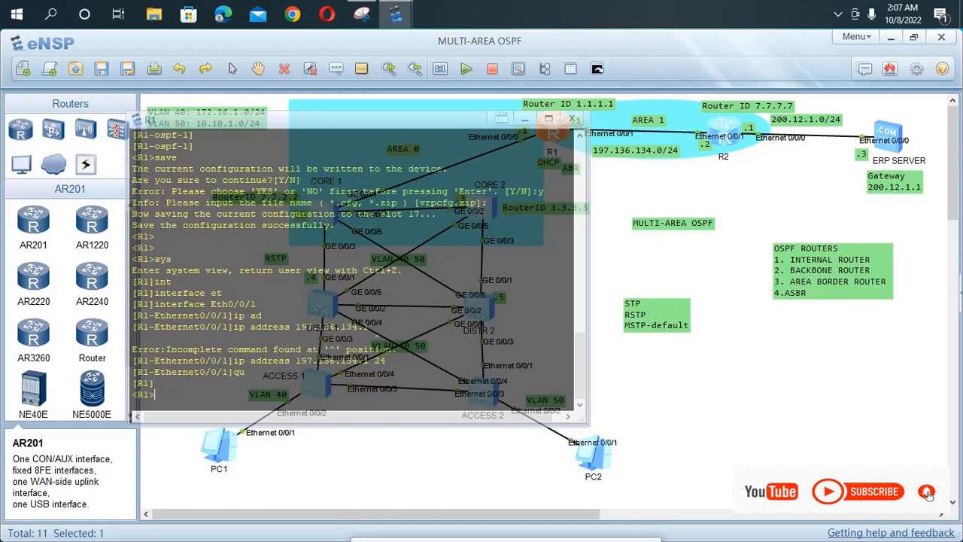
{"action": "type", "text": "save"}
{"action": "key", "text": "Return"}
{"action": "type", "text": "y"}
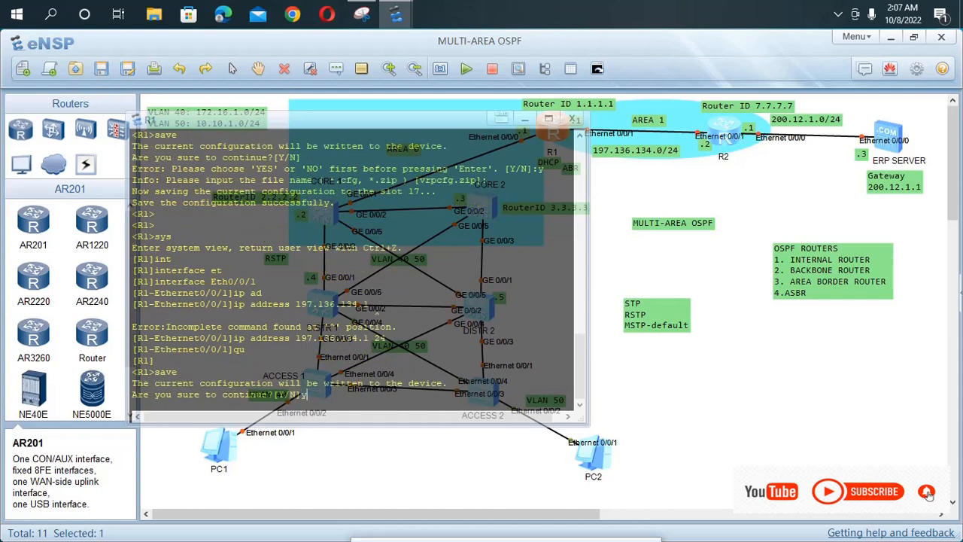
{"action": "key", "text": "Return"}
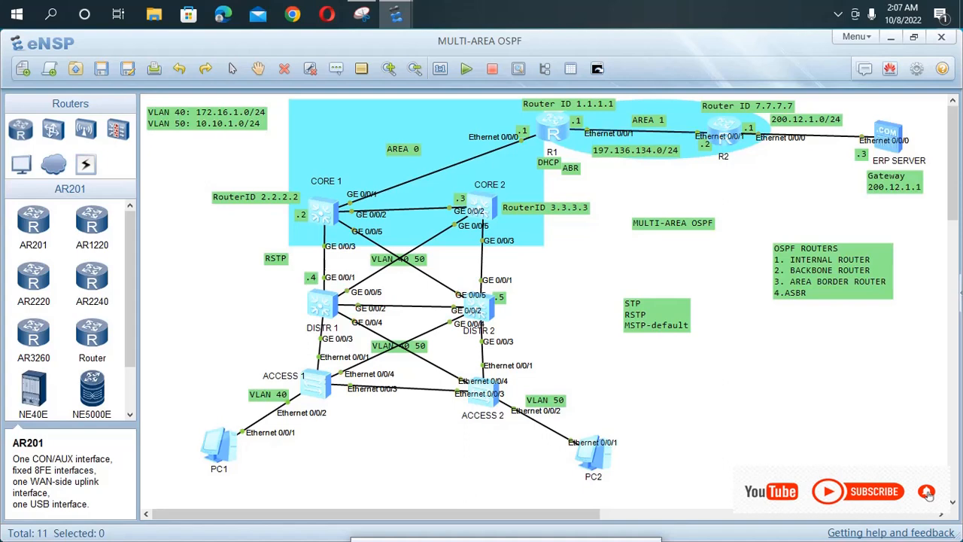
- Bring up the CORE 1 and R1 consoles for a look, and return to the topology
{"action": "double_click", "coordinate": [324, 211]}
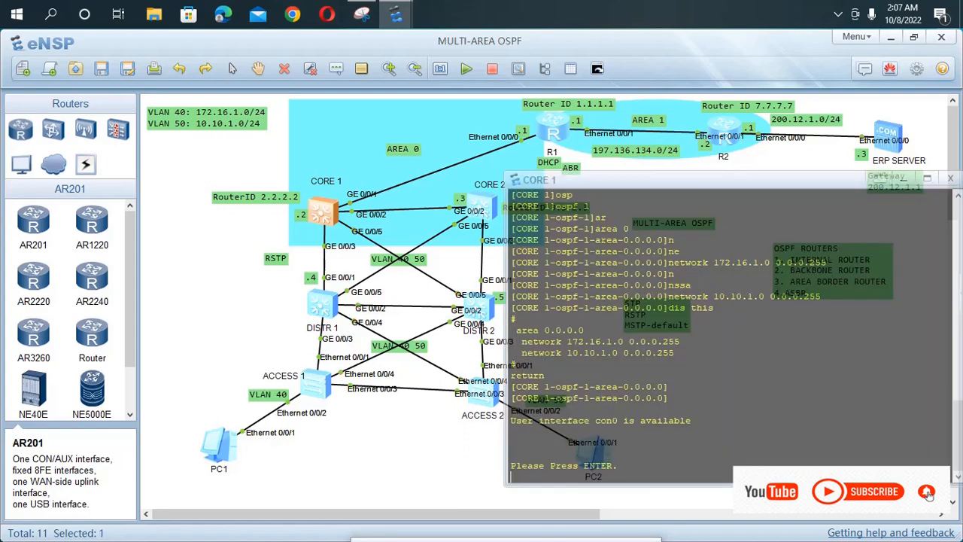
{"action": "double_click", "coordinate": [553, 130]}
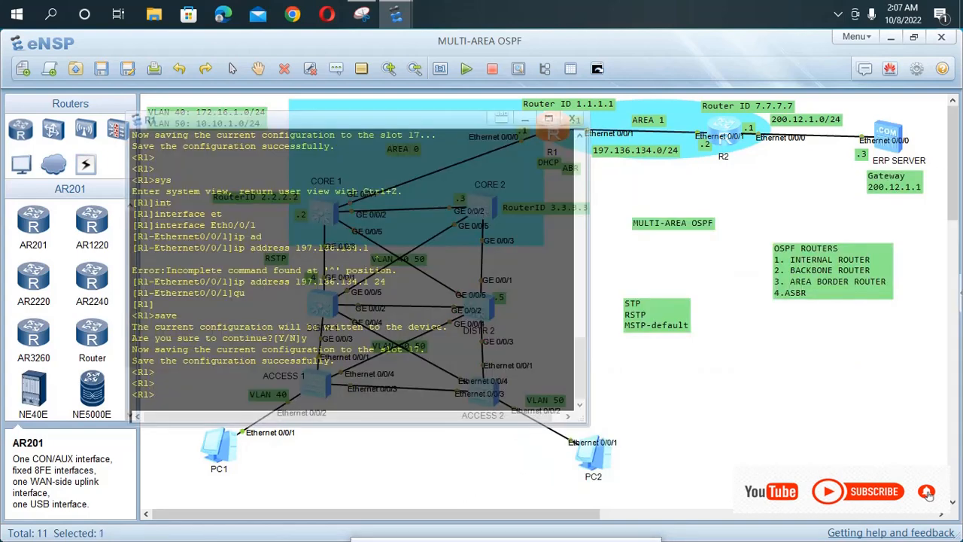
{"action": "left_click", "coordinate": [707, 224]}
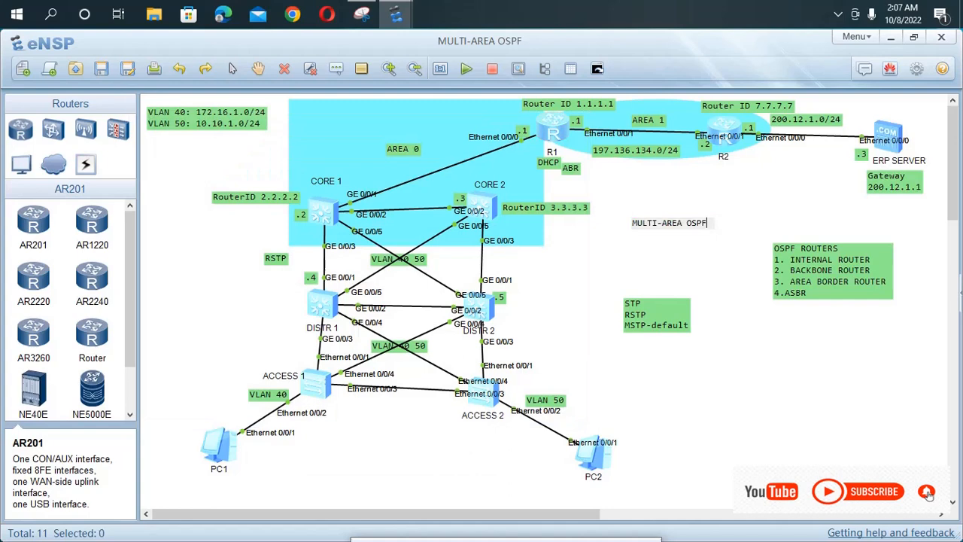
- Open R2's console and turn off its terminal monitor
{"action": "double_click", "coordinate": [724, 130]}
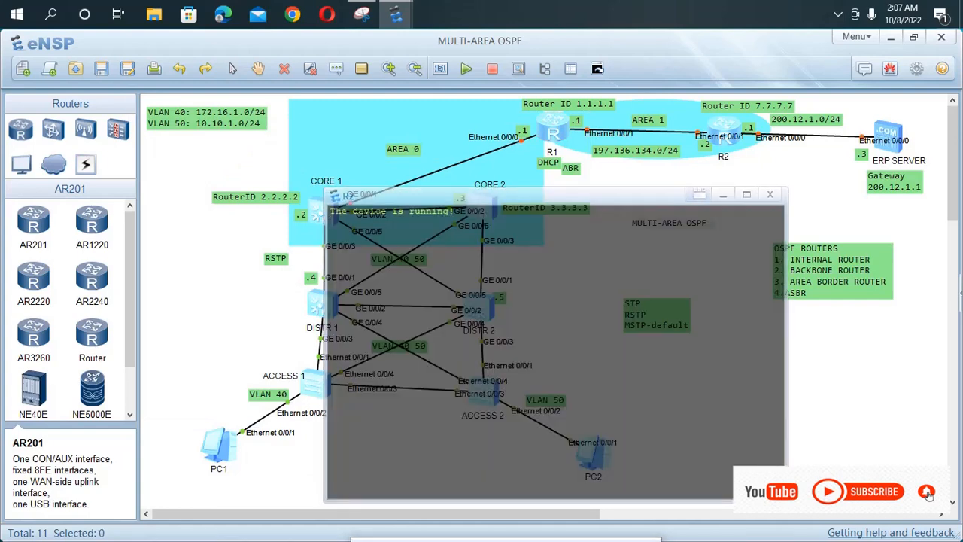
{"action": "key", "text": "Return"}
{"action": "key", "text": "Return"}
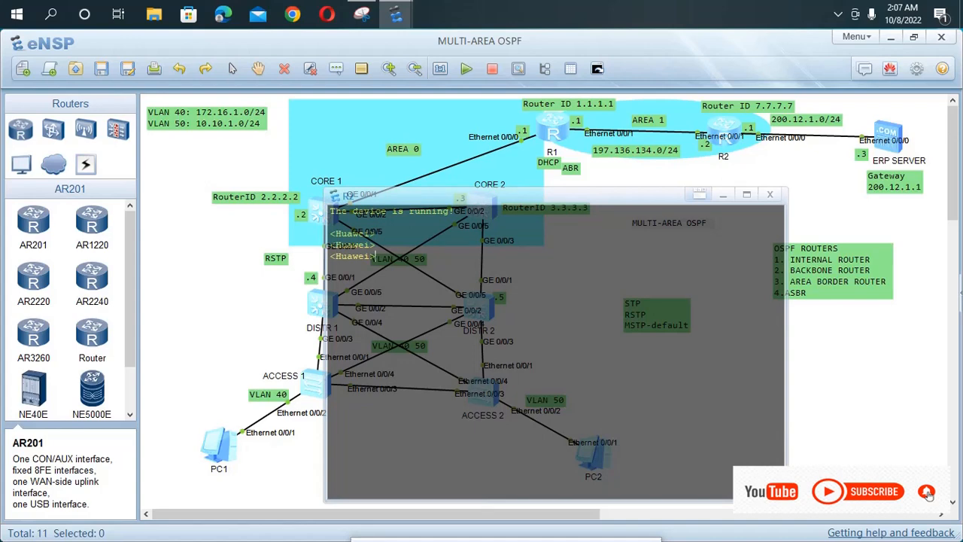
{"action": "type", "text": "syst"}
{"action": "key", "text": "BackSpace"}
{"action": "type", "text": "m"}
{"action": "key", "text": "Return"}
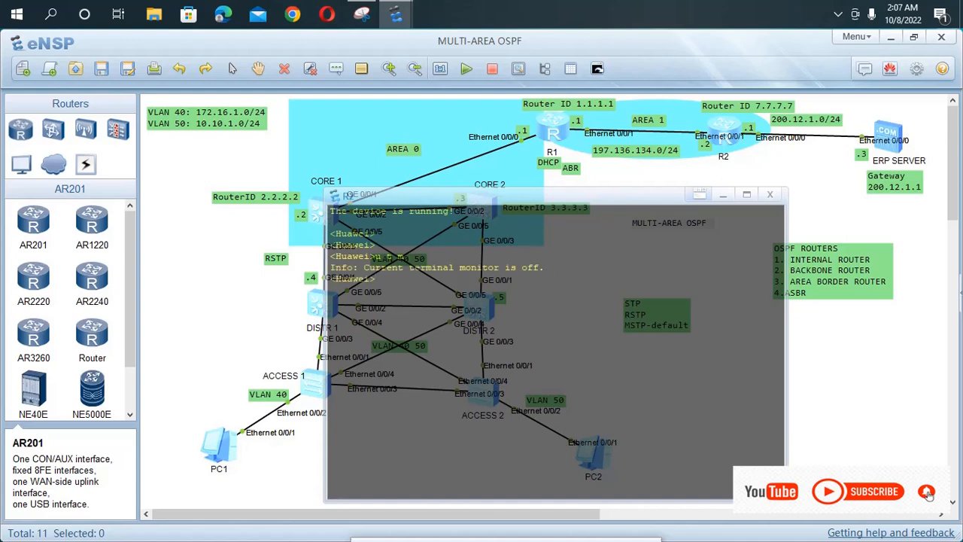
- Enter system view on the router and set its system name to R2
{"action": "type", "text": "sys"}
{"action": "key", "text": "Return"}
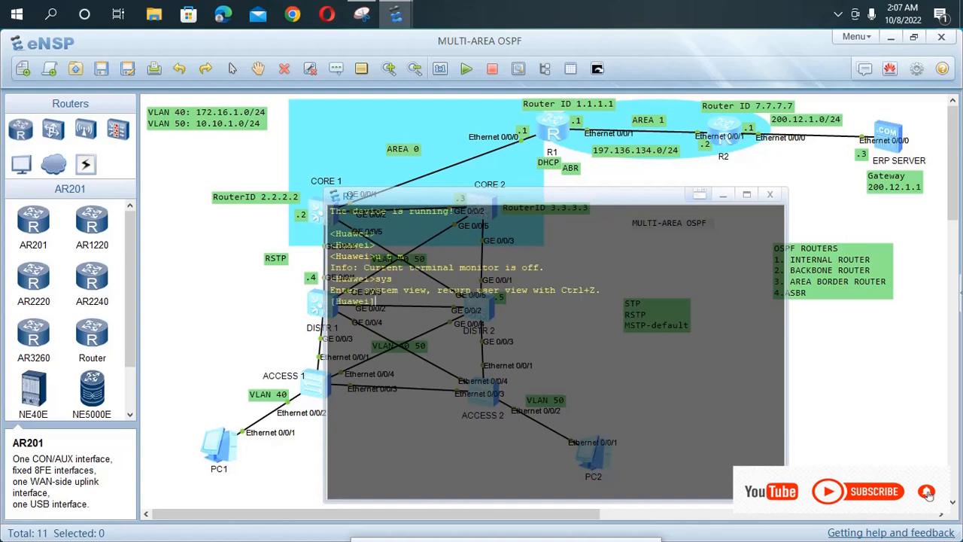
{"action": "type", "text": "sys R2"}
{"action": "key", "text": "Return"}
- Enter the configuration view of R2's interface Ethernet 0/0/1
{"action": "type", "text": "int"}
{"action": "key", "text": "Tab"}
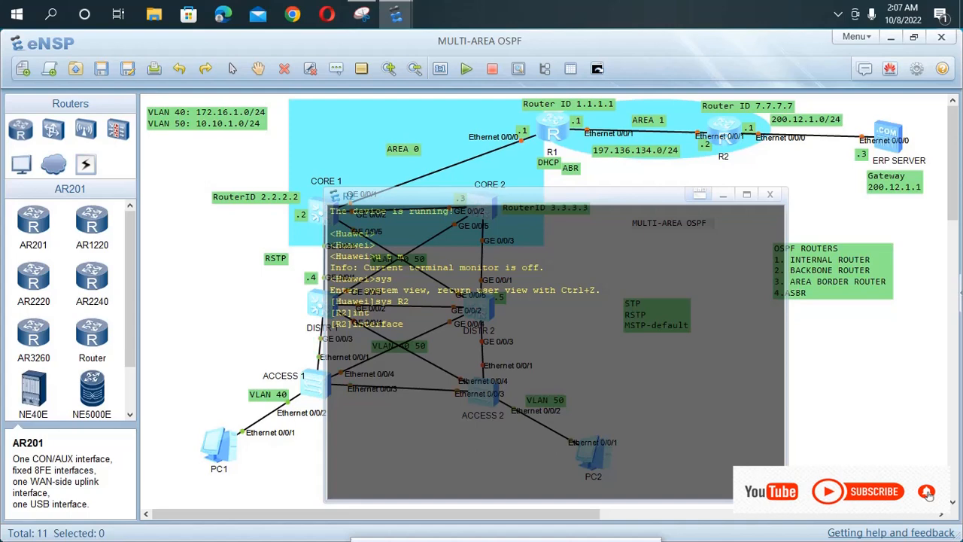
{"action": "type", "text": "eth"}
{"action": "key", "text": "Tab"}
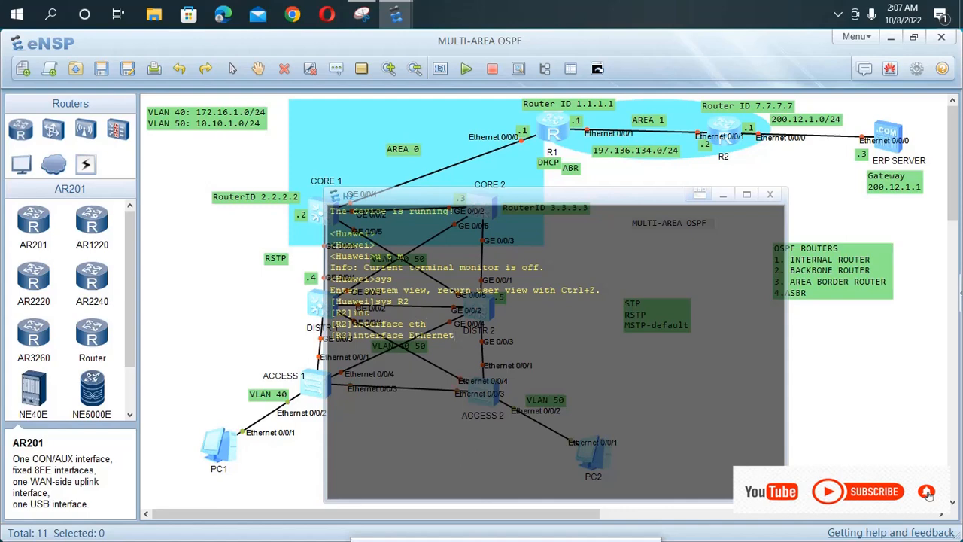
{"action": "type", "text": "0/0/1"}
{"action": "key", "text": "BackSpace"}
{"action": "key", "text": "BackSpace"}
{"action": "key", "text": "BackSpace"}
{"action": "key", "text": "BackSpace"}
{"action": "type", "text": "/0/1"}
{"action": "key", "text": "Return"}
- Assign IP address 197.136.134.2 with mask length 24 to R2's interface Ethernet0/0/1
{"action": "type", "text": "ip ad"}
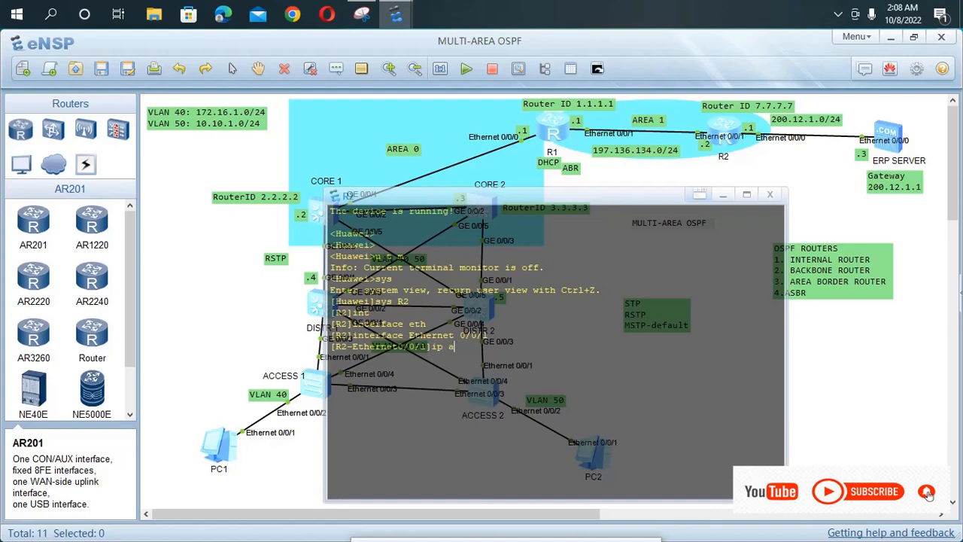
{"action": "key", "text": "Tab"}
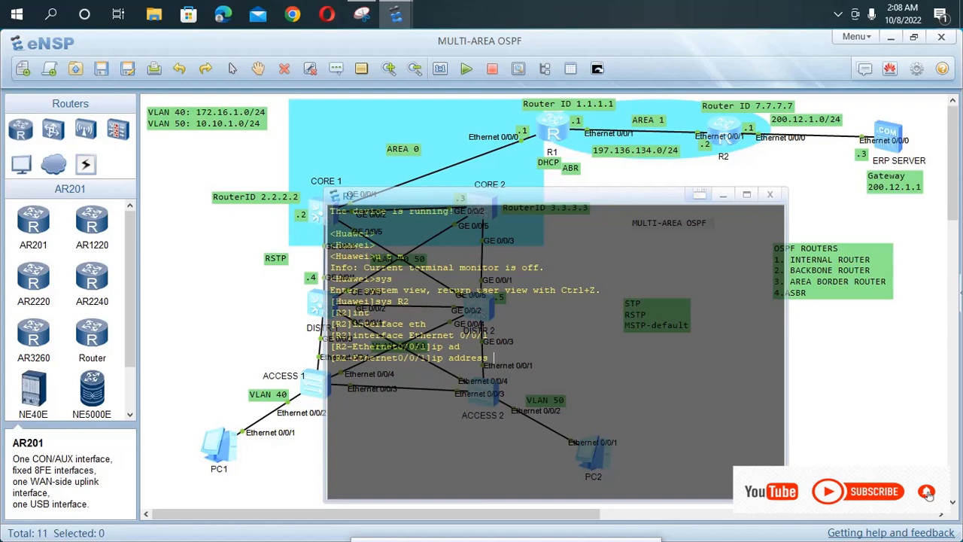
{"action": "type", "text": "197.136.134.2 24"}
{"action": "key", "text": "Return"}
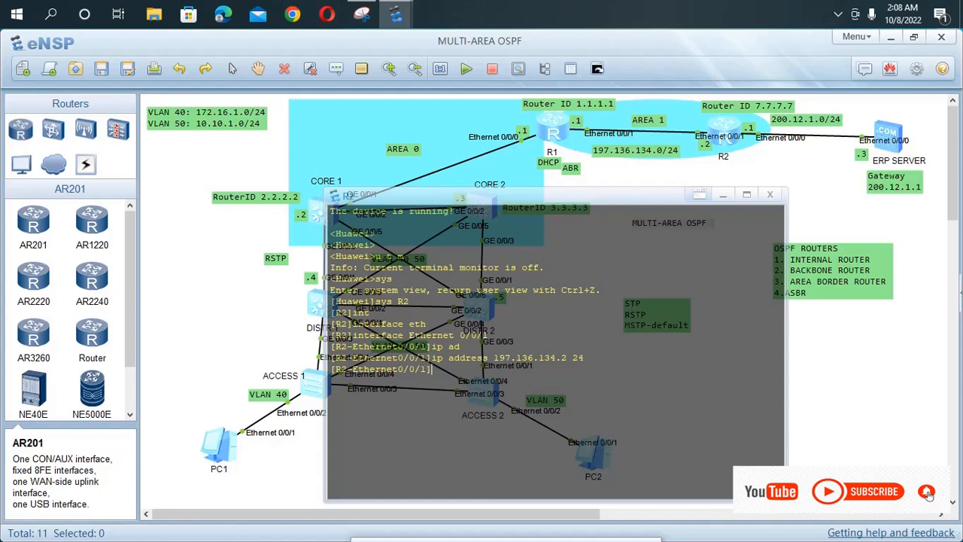
- Assign IP address 200.12.1.1 with mask length 24 to R2's interface Ethernet0/0/0 and return to system view
{"action": "key", "text": "Up"}
{"action": "key", "text": "Up"}
{"action": "key", "text": "BackSpace"}
{"action": "type", "text": "0/0/0"}
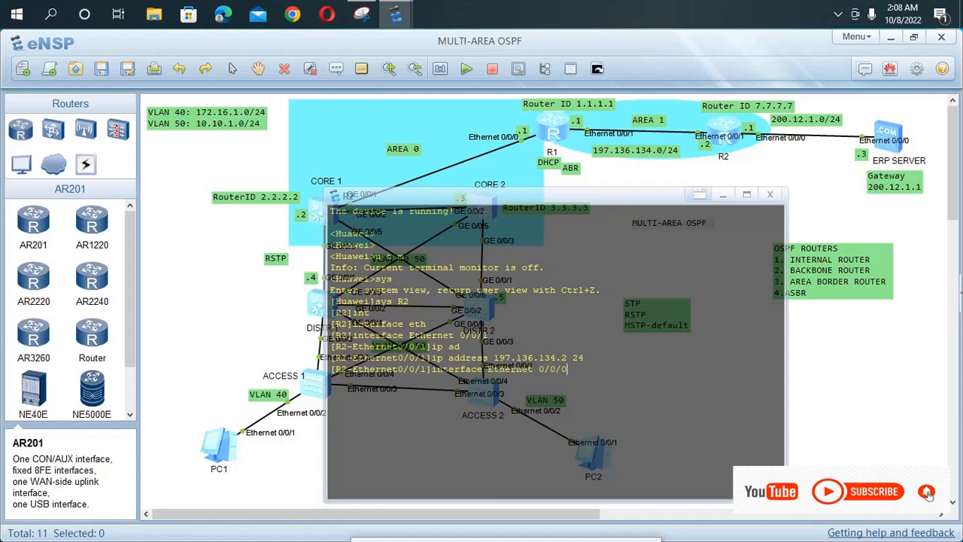
{"action": "key", "text": "Return"}
{"action": "type", "text": "ip "}
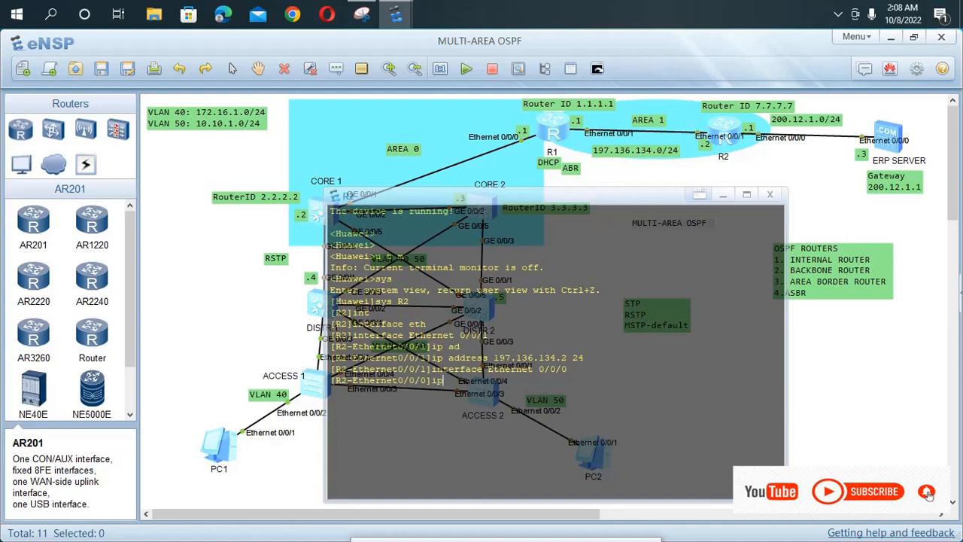
{"action": "type", "text": "ad"}
{"action": "key", "text": "Tab"}
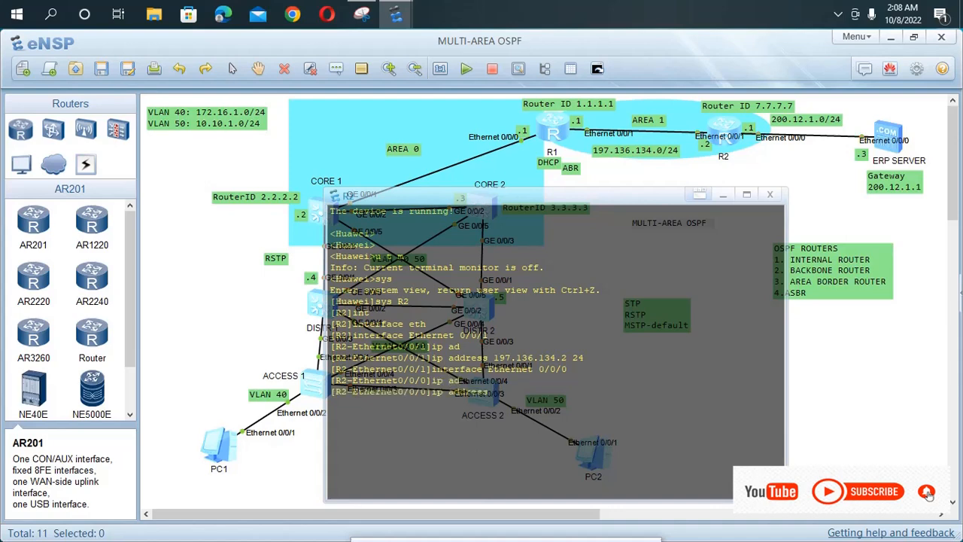
{"action": "type", "text": "200.12.1."}
{"action": "type", "text": "1 24"}
{"action": "key", "text": "Return"}
{"action": "type", "text": "qu"}
{"action": "key", "text": "Return"}
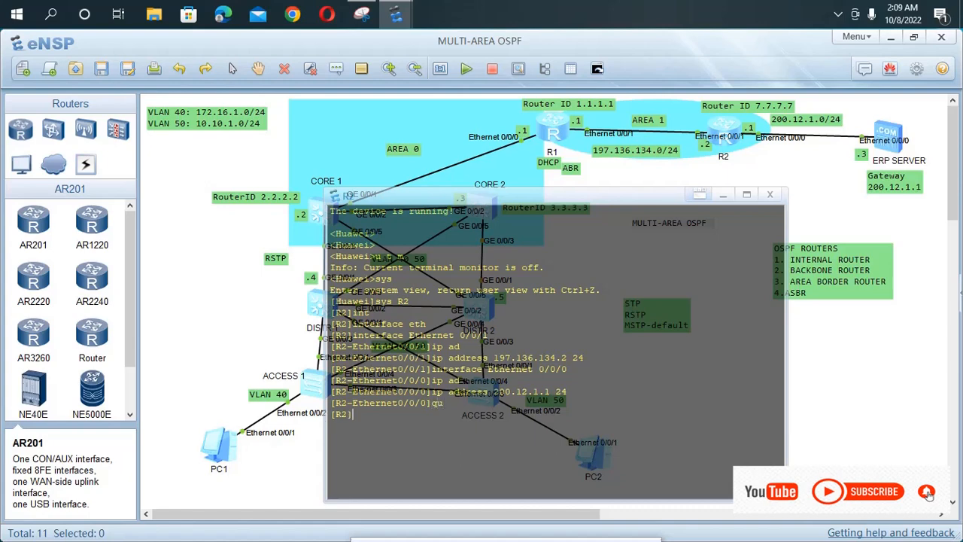
- Set R2's router ID to 7.7.7.7
{"action": "type", "text": "ro"}
{"action": "key", "text": "Tab"}
{"action": "key", "text": "Tab"}
{"action": "key", "text": "Tab"}
{"action": "key", "text": "Tab"}
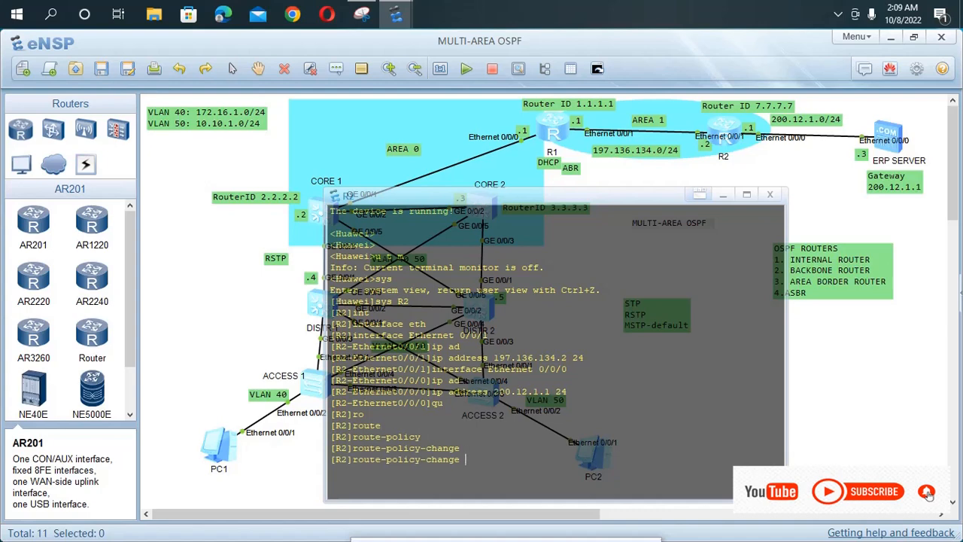
{"action": "key", "text": "Tab"}
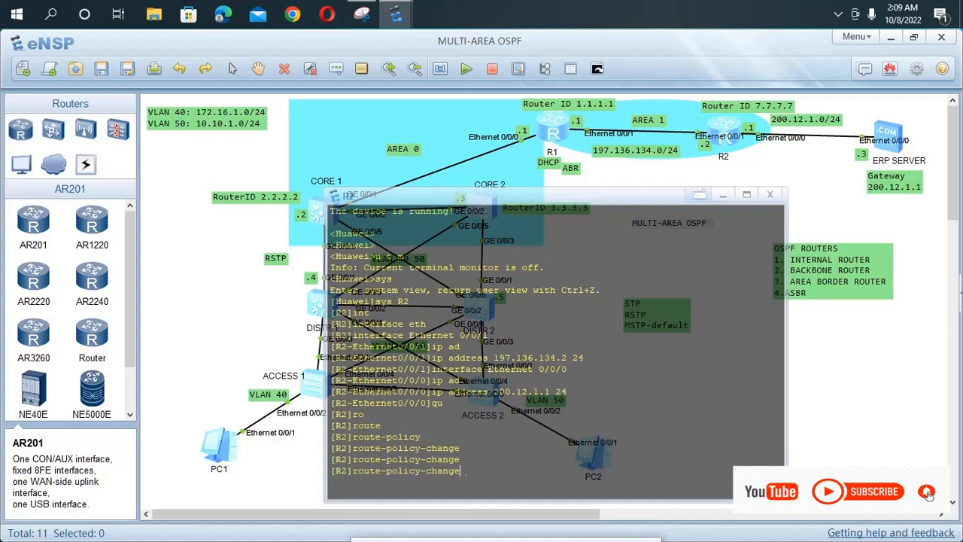
{"action": "key", "text": "BackSpace"}
{"action": "key", "text": "BackSpace"}
{"action": "key", "text": "BackSpace"}
{"action": "key", "text": "BackSpace"}
{"action": "key", "text": "BackSpace"}
{"action": "key", "text": "BackSpace"}
{"action": "key", "text": "BackSpace"}
{"action": "key", "text": "BackSpace"}
{"action": "key", "text": "BackSpace"}
{"action": "key", "text": "BackSpace"}
{"action": "key", "text": "BackSpace"}
{"action": "key", "text": "BackSpace"}
{"action": "key", "text": "BackSpace"}
{"action": "key", "text": "BackSpace"}
{"action": "key", "text": "BackSpace"}
{"action": "type", "text": "r i"}
{"action": "key", "text": "Tab"}
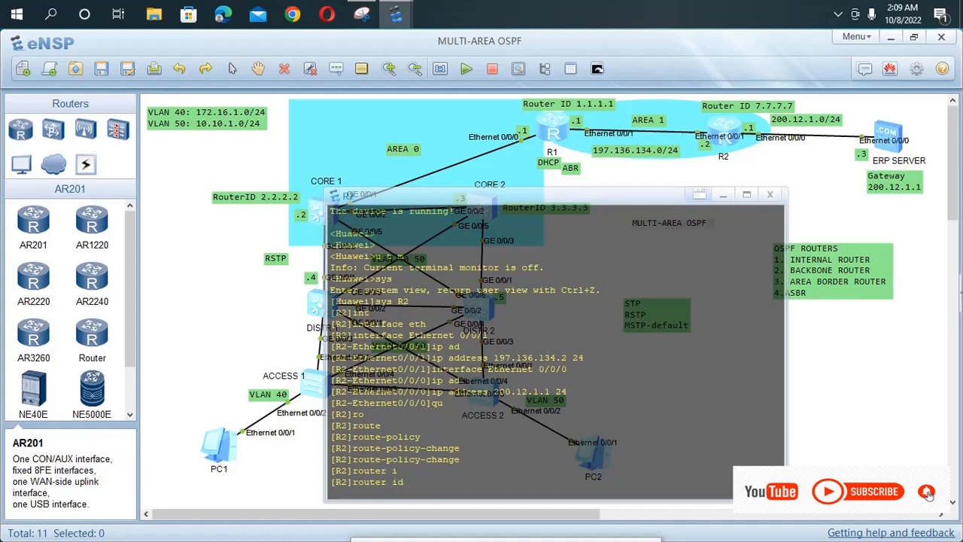
{"action": "type", "text": "7.7.7.7"}
{"action": "key", "text": "Return"}
- Start OSPF process 1 on R2 and enter area 1
{"action": "type", "text": "os"}
{"action": "key", "text": "Tab"}
{"action": "type", "text": "1"}
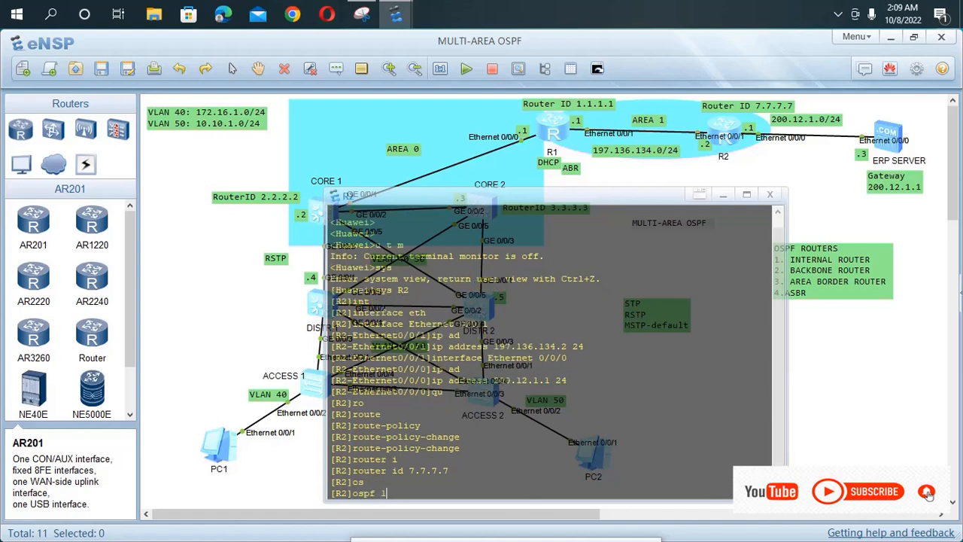
{"action": "key", "text": "Return"}
{"action": "type", "text": "ar"}
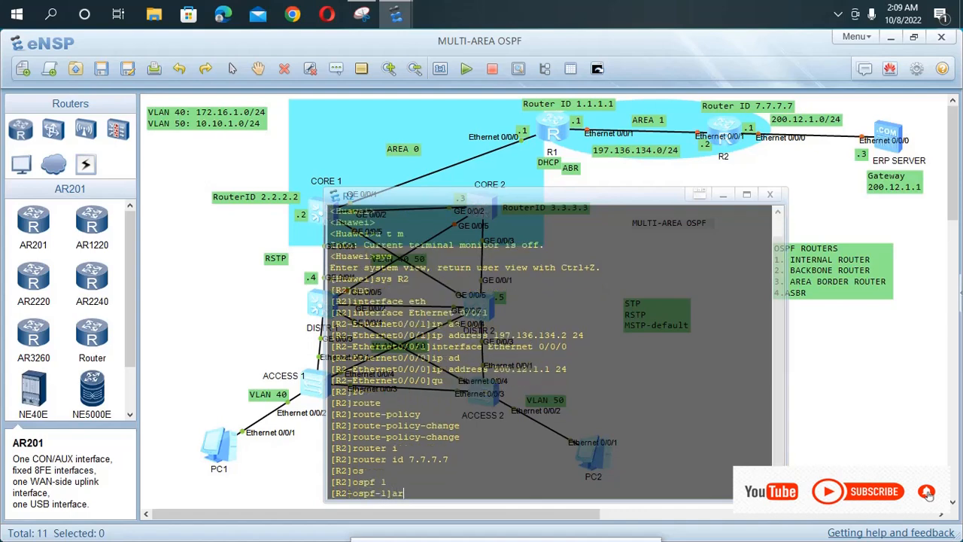
{"action": "key", "text": "Tab"}
{"action": "type", "text": "1"}
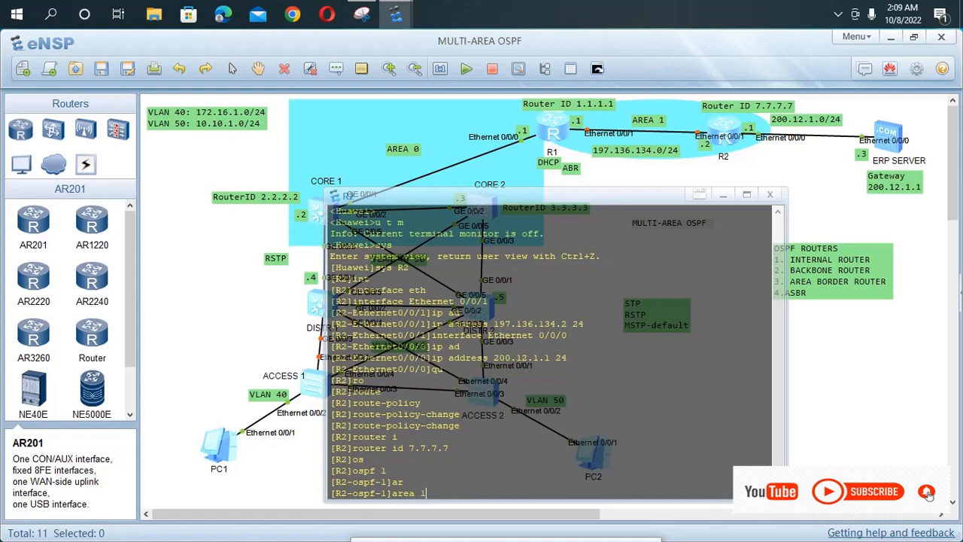
{"action": "key", "text": "Return"}
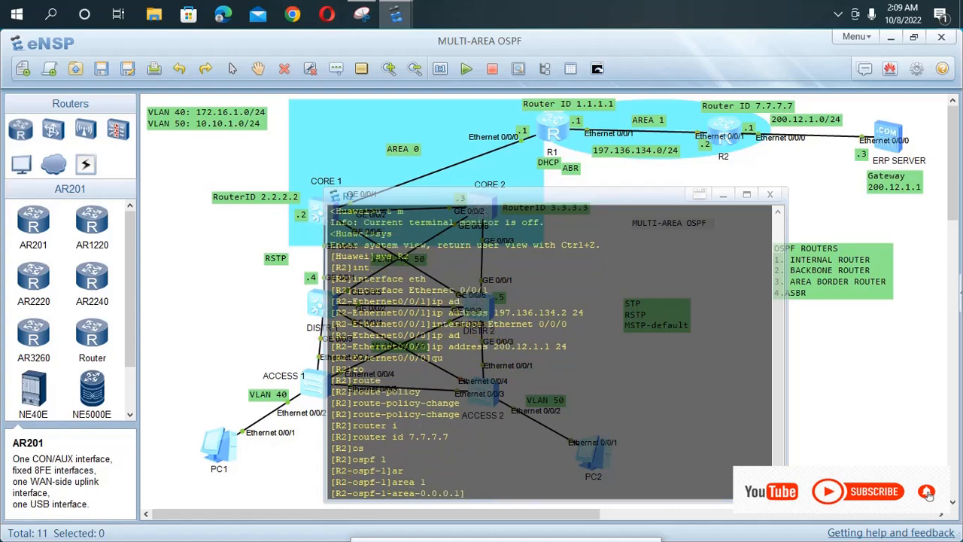
- Advertise network 197.136.134.0 with wildcard 0.0.0.255 in R2's OSPF area 1
{"action": "type", "text": "ne"}
{"action": "key", "text": "Tab"}
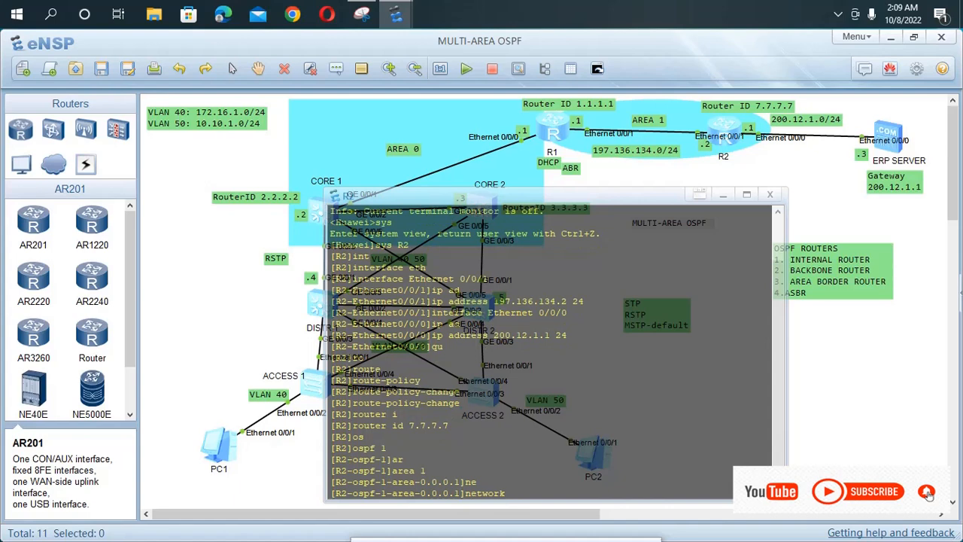
{"action": "type", "text": "197.13134.0 0.0.0.255"}
{"action": "key", "text": "Return"}
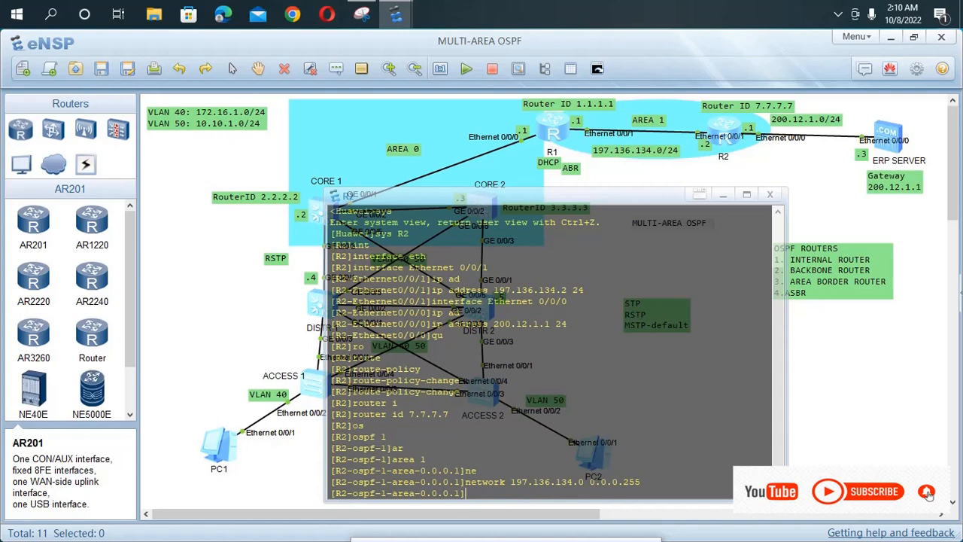
{"action": "type", "text": "net"}
{"action": "key", "text": "Tab"}
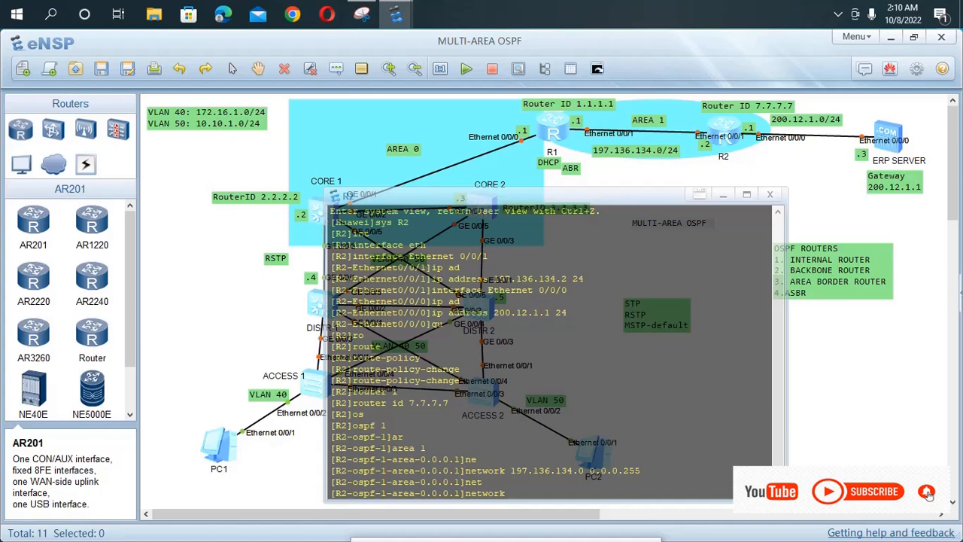
{"action": "key", "text": "BackSpace"}
{"action": "key", "text": "BackSpace"}
{"action": "key", "text": "BackSpace"}
{"action": "key", "text": "BackSpace"}
{"action": "key", "text": "BackSpace"}
{"action": "key", "text": "BackSpace"}
{"action": "key", "text": "BackSpace"}
{"action": "key", "text": "BackSpace"}
- Leave R2's area 1 and OSPF views and return to user view
{"action": "type", "text": "qu"}
{"action": "key", "text": "Return"}
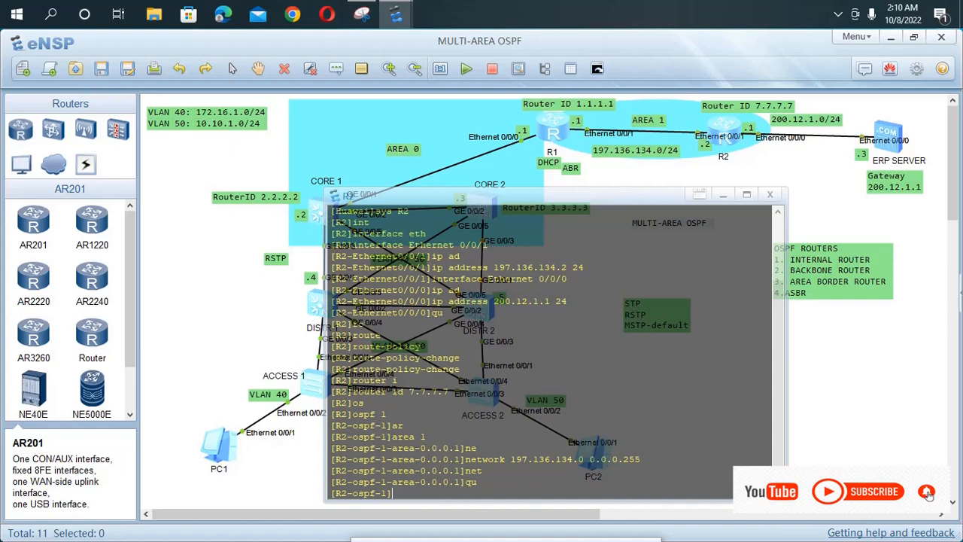
{"action": "type", "text": "qu"}
{"action": "key", "text": "Return"}
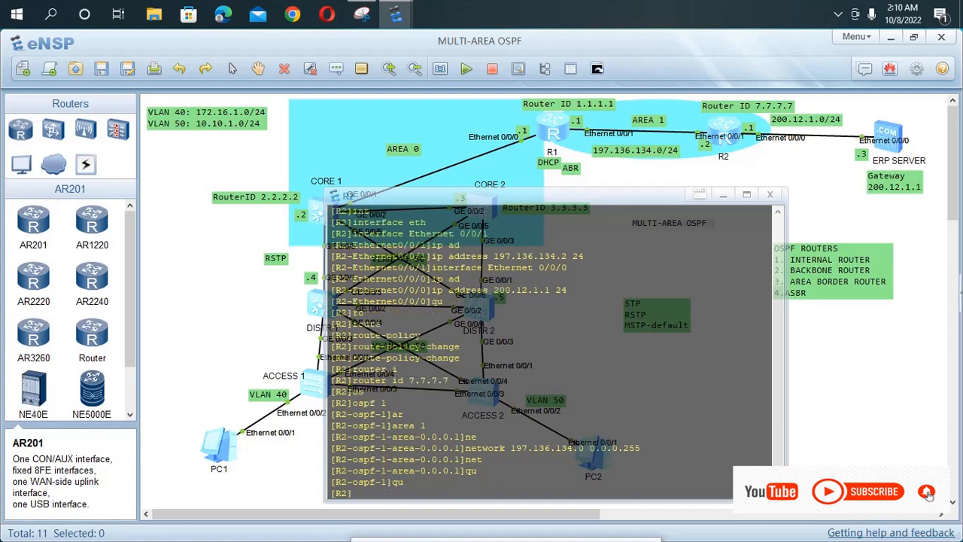
{"action": "key", "text": "ctrl+z"}
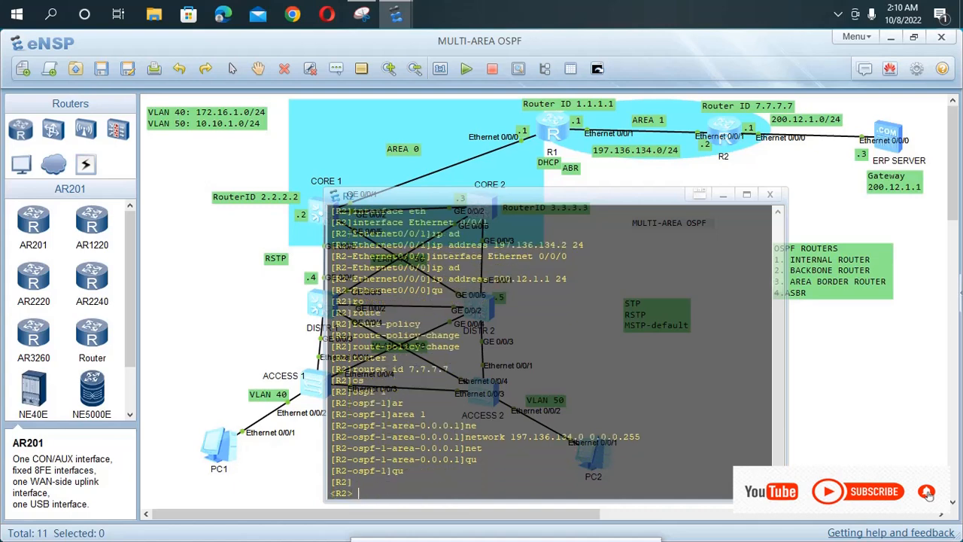
- Turn on R2's terminal monitor and re-enter system view
{"action": "type", "text": "t m"}
{"action": "key", "text": "Return"}
{"action": "type", "text": "sys"}
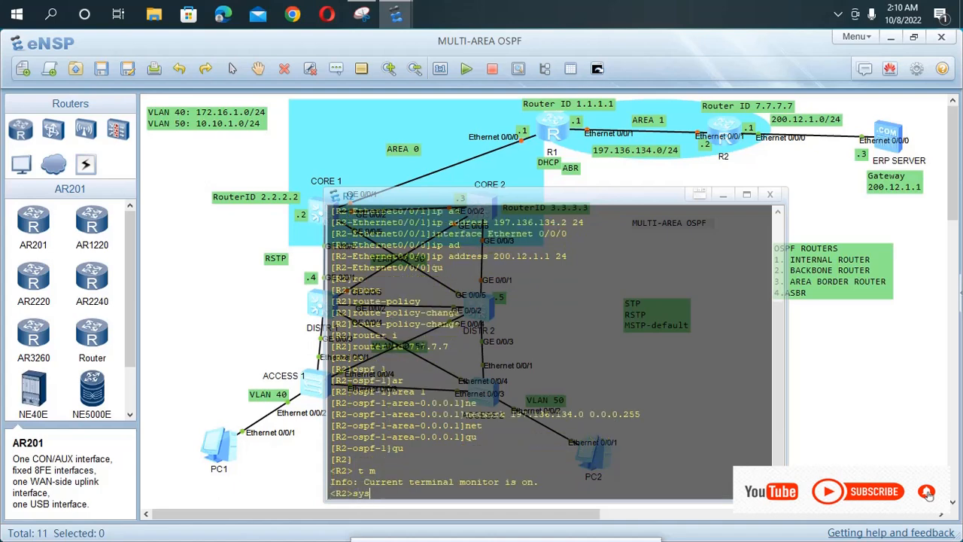
{"action": "key", "text": "Return"}
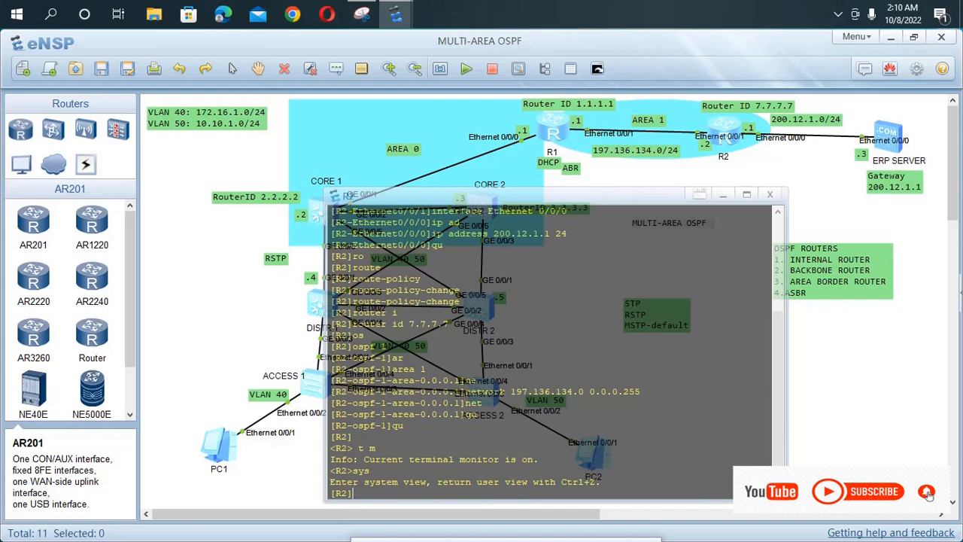
- Enter area 1 of OSPF process 1 on R2
{"action": "type", "text": "os"}
{"action": "key", "text": "Tab"}
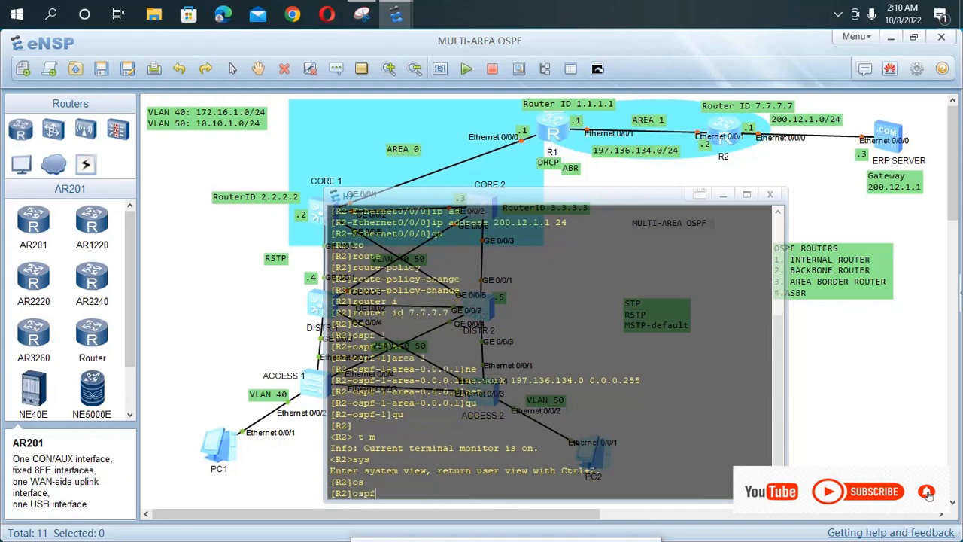
{"action": "type", "text": "1"}
{"action": "key", "text": "Return"}
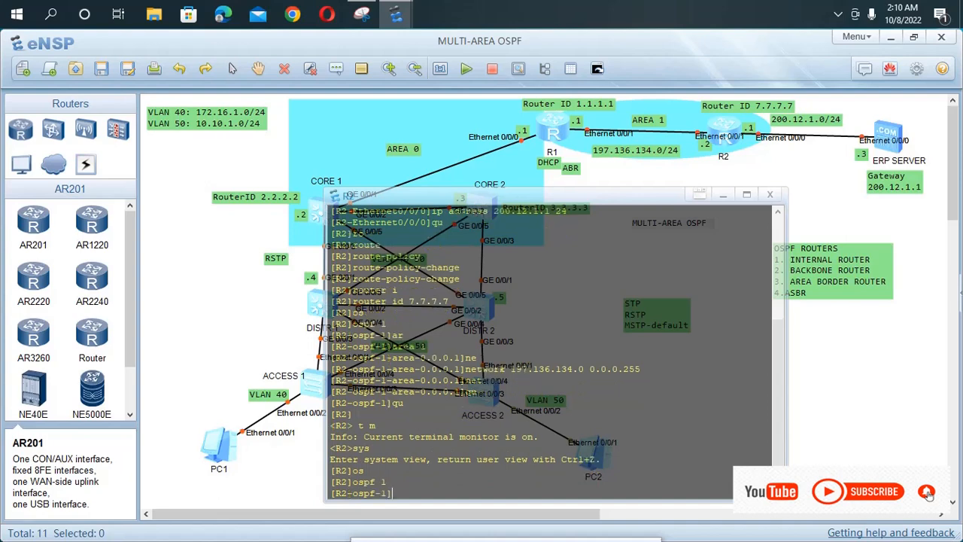
{"action": "type", "text": "at"}
{"action": "key", "text": "Tab"}
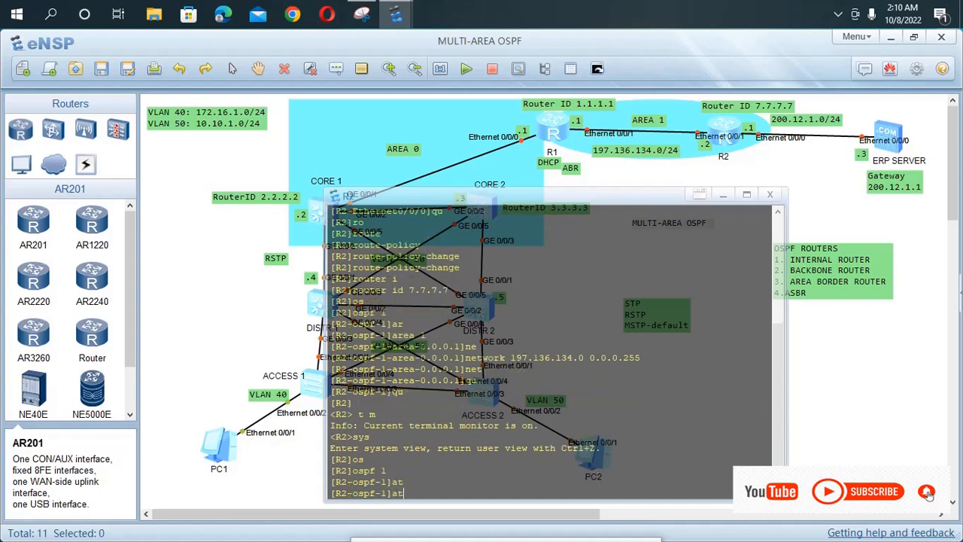
{"action": "key", "text": "BackSpace"}
{"action": "type", "text": "r"}
{"action": "key", "text": "Tab"}
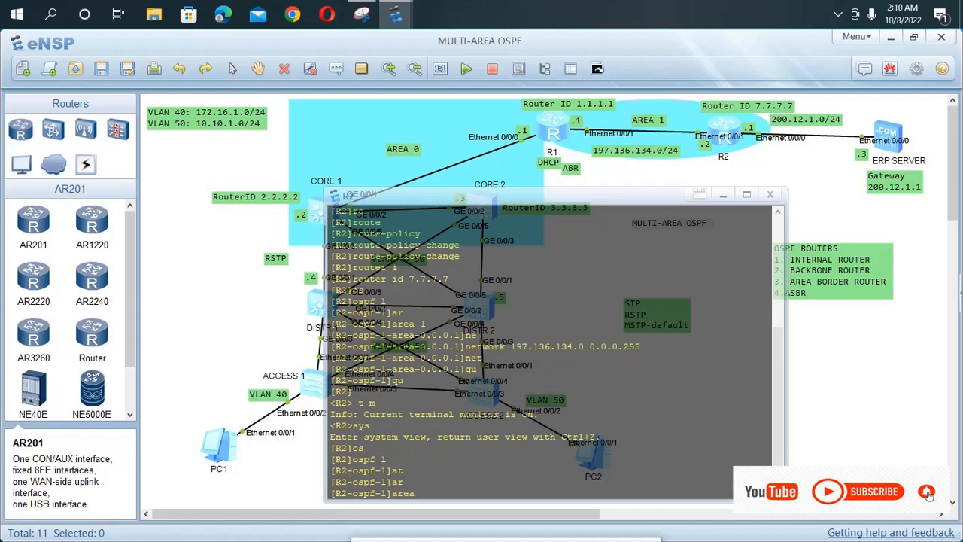
{"action": "type", "text": "1"}
{"action": "key", "text": "Return"}
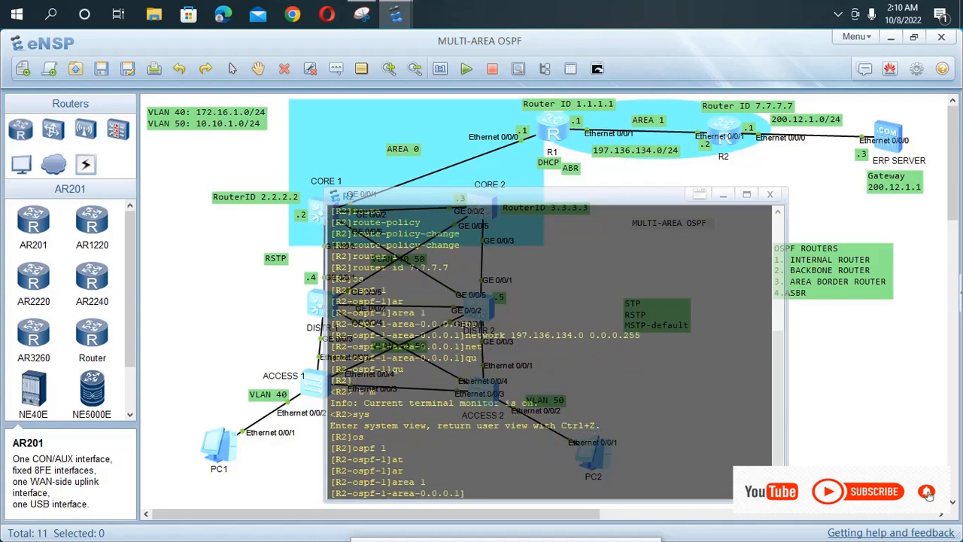
- Display the current area 1 configuration on R2 and advertise network 200.12.1.0 with wildcard 0.0.0.255
{"action": "type", "text": "dis thi"}
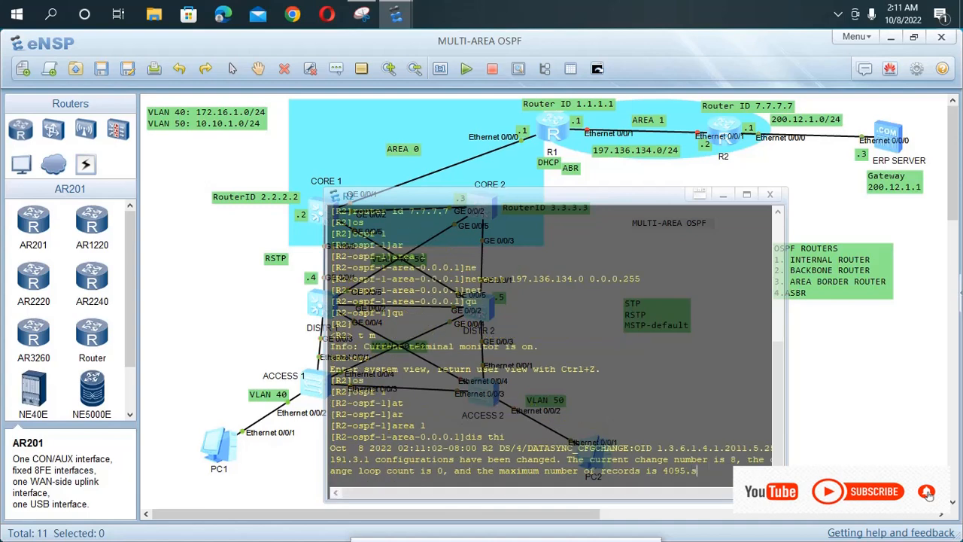
{"action": "key", "text": "Return"}
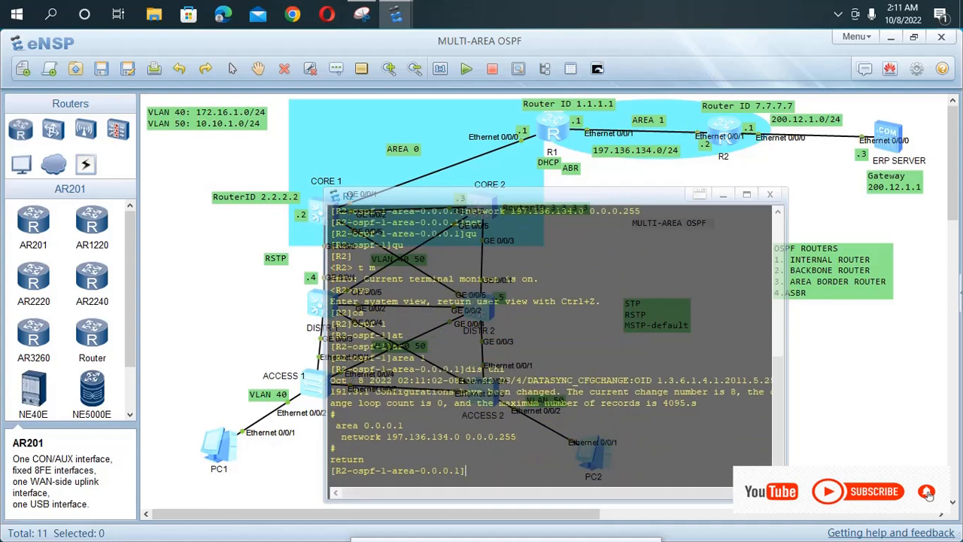
{"action": "type", "text": "net"}
{"action": "key", "text": "Tab"}
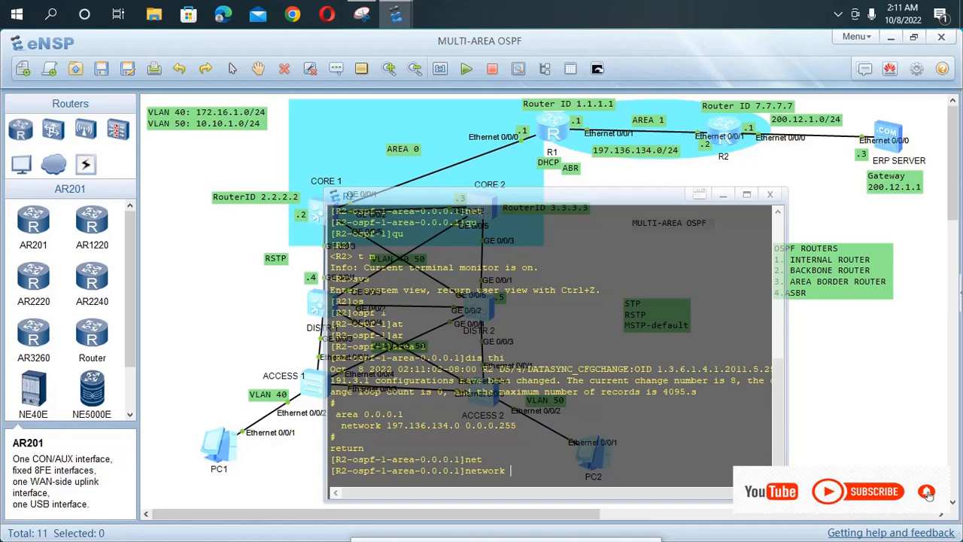
{"action": "type", "text": "200.12.1.0 0.0.0.255"}
{"action": "key", "text": "Return"}
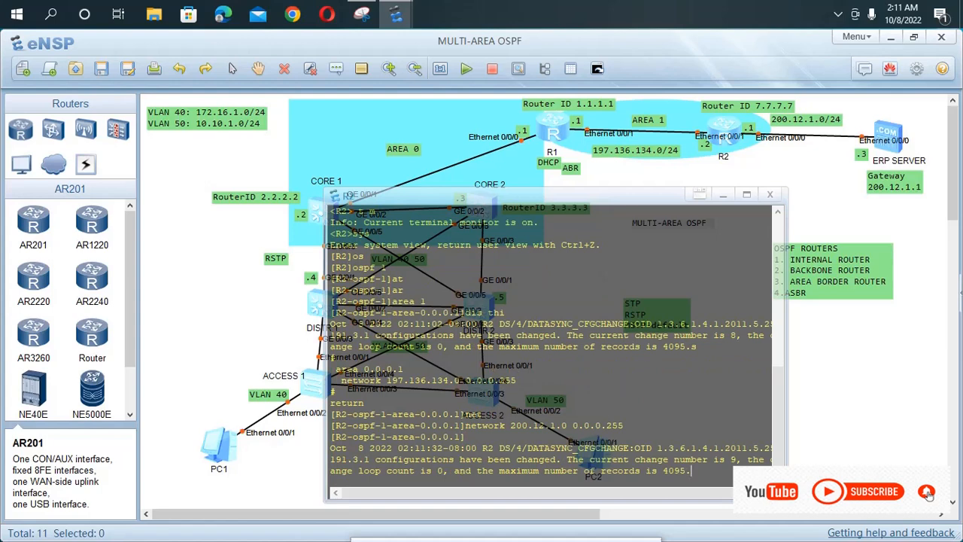
- Leave R2's area 1 and OSPF views and return to user view
{"action": "type", "text": "qu"}
{"action": "key", "text": "Return"}
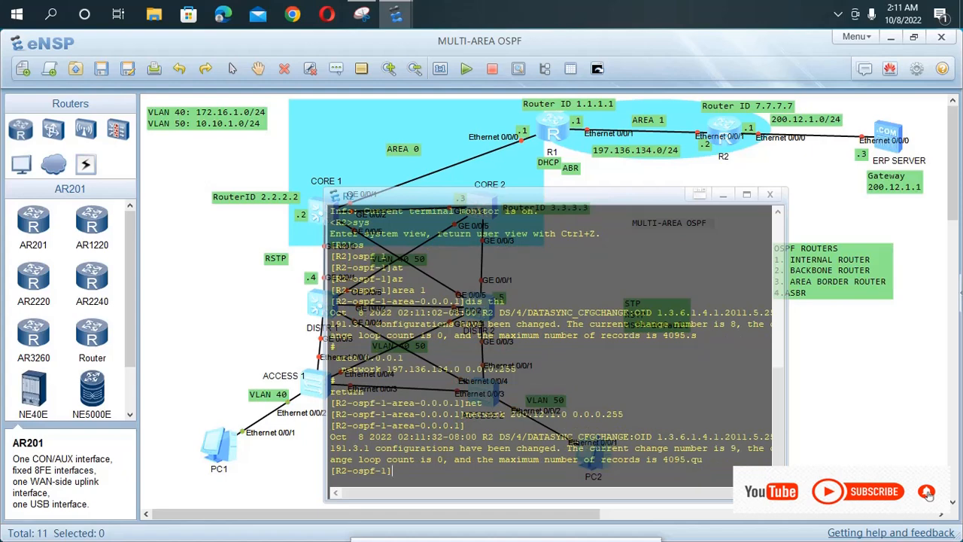
{"action": "type", "text": "qu"}
{"action": "key", "text": "Return"}
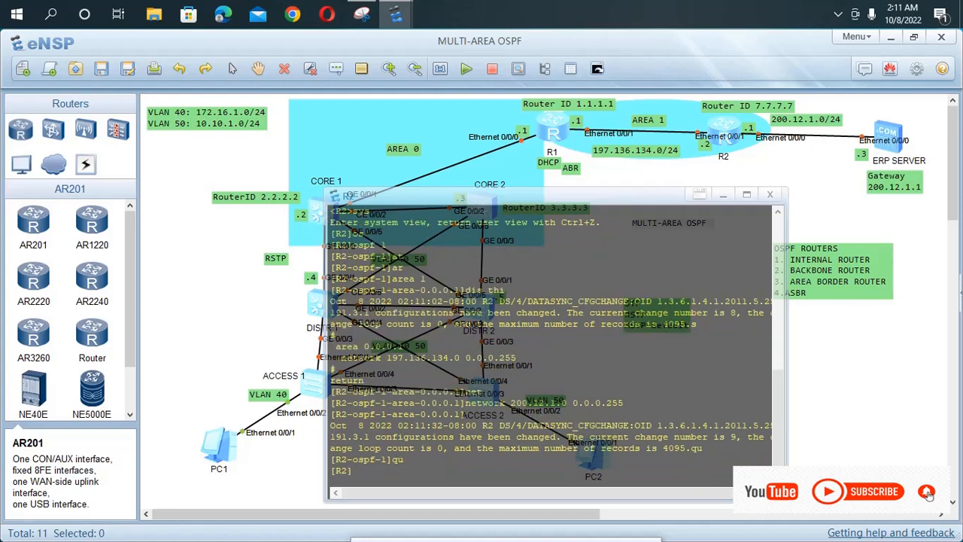
{"action": "key", "text": "ctrl+z"}
- Save R2's current configuration to the device, answering yes to the confirmation
{"action": "type", "text": "save"}
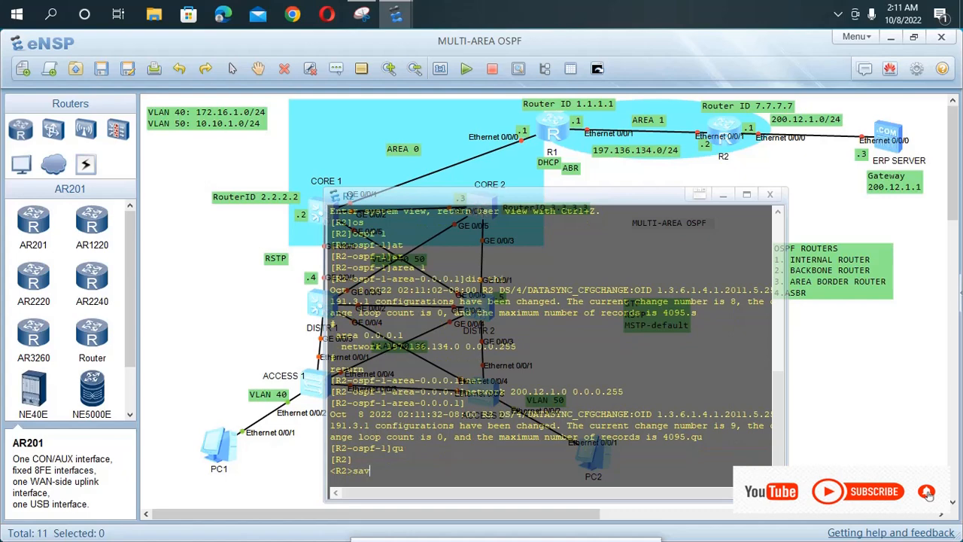
{"action": "key", "text": "Return"}
{"action": "key", "text": "Return"}
{"action": "key", "text": "Return"}
{"action": "key", "text": "Return"}
{"action": "key", "text": "Return"}
{"action": "key", "text": "Return"}
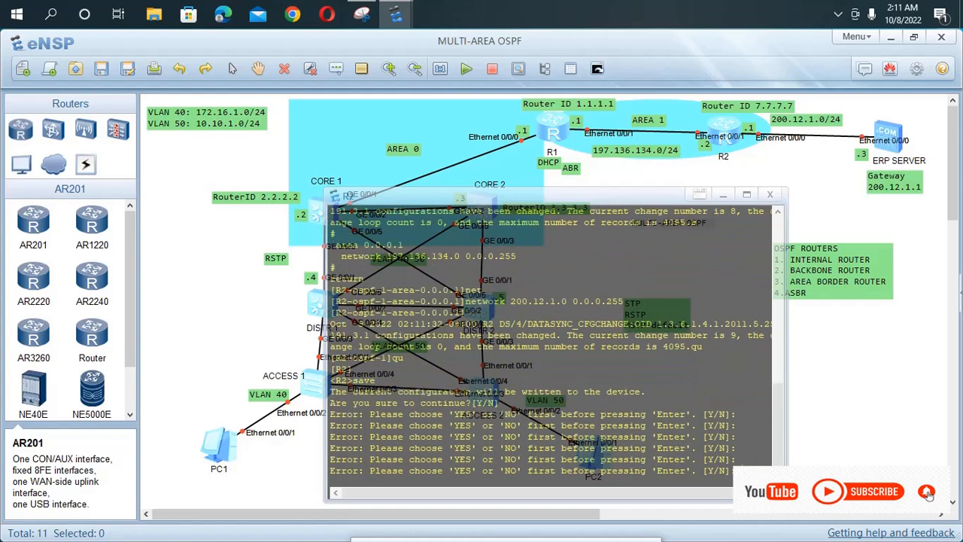
{"action": "type", "text": "y"}
{"action": "key", "text": "Return"}
{"action": "key", "text": "Return"}
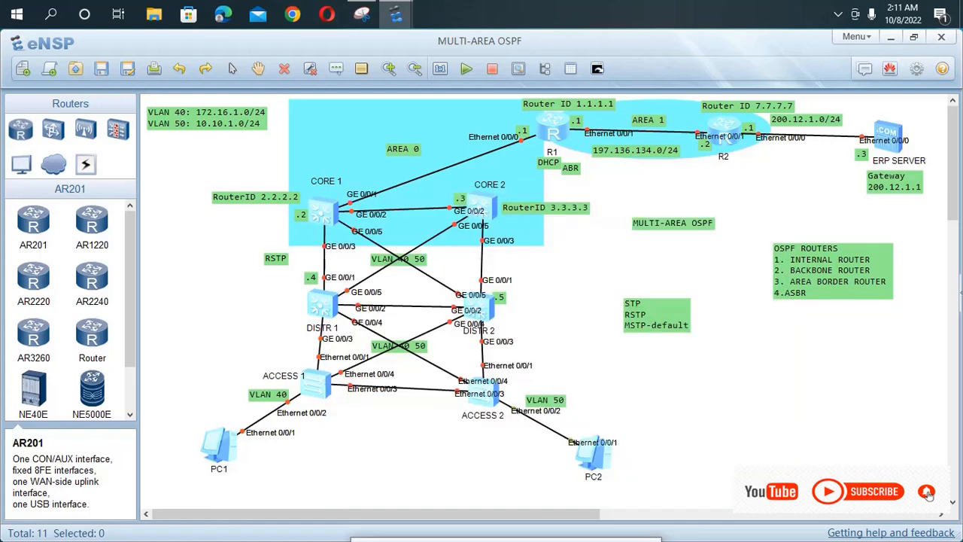
- Open the console of CORE 1 and turn on its terminal monitor
{"action": "double_click", "coordinate": [324, 212]}
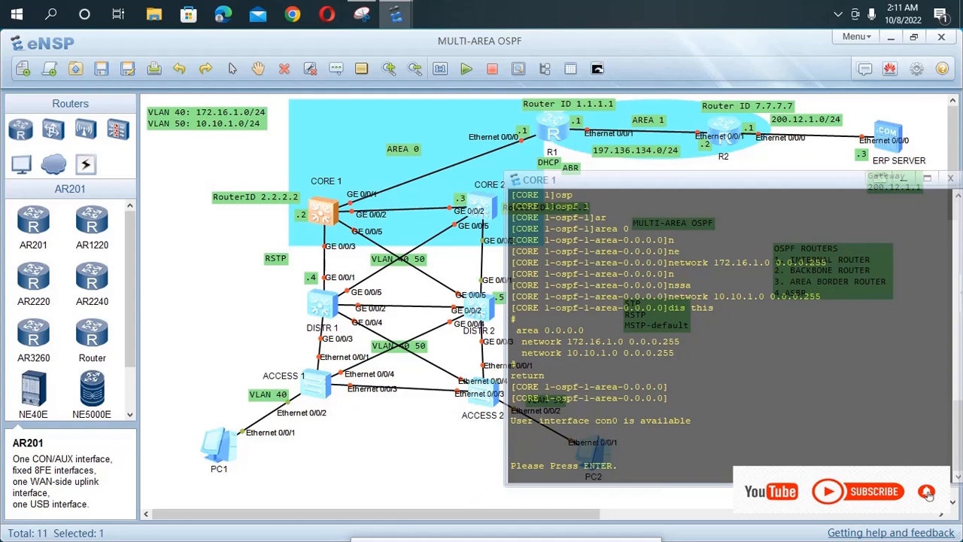
{"action": "key", "text": "Return"}
{"action": "type", "text": "tm"}
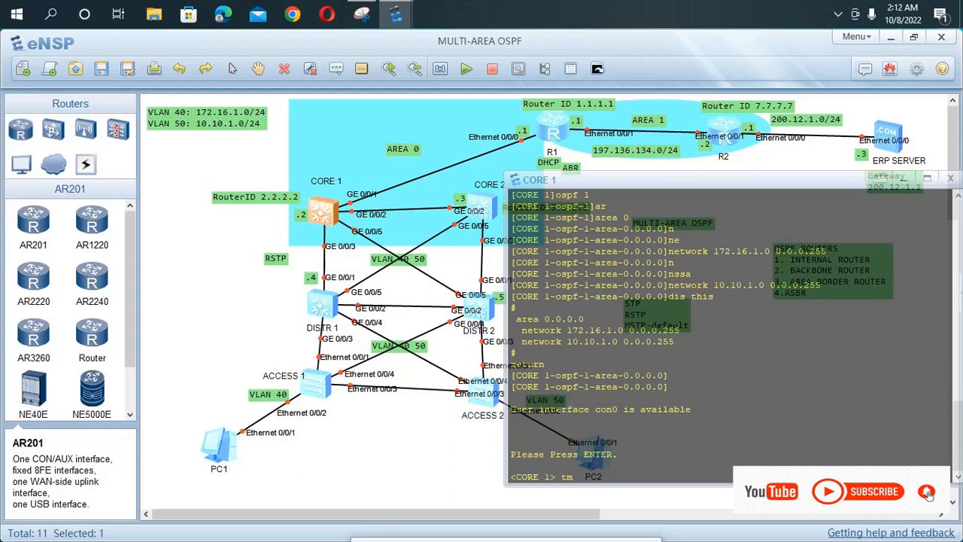
{"action": "key", "text": "BackSpace"}
{"action": "key", "text": "BackSpace"}
{"action": "type", "text": "t m"}
{"action": "key", "text": "Return"}
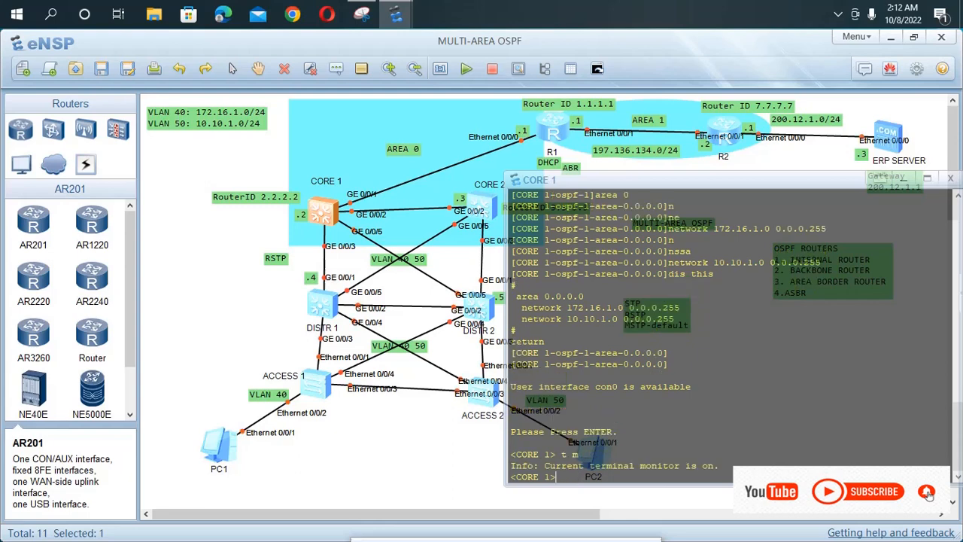
- Save CORE 1's current configuration to the device, answering yes to the confirmation
{"action": "type", "text": "sy"}
{"action": "key", "text": "BackSpace"}
{"action": "type", "text": "ave"}
{"action": "key", "text": "Return"}
{"action": "type", "text": "y"}
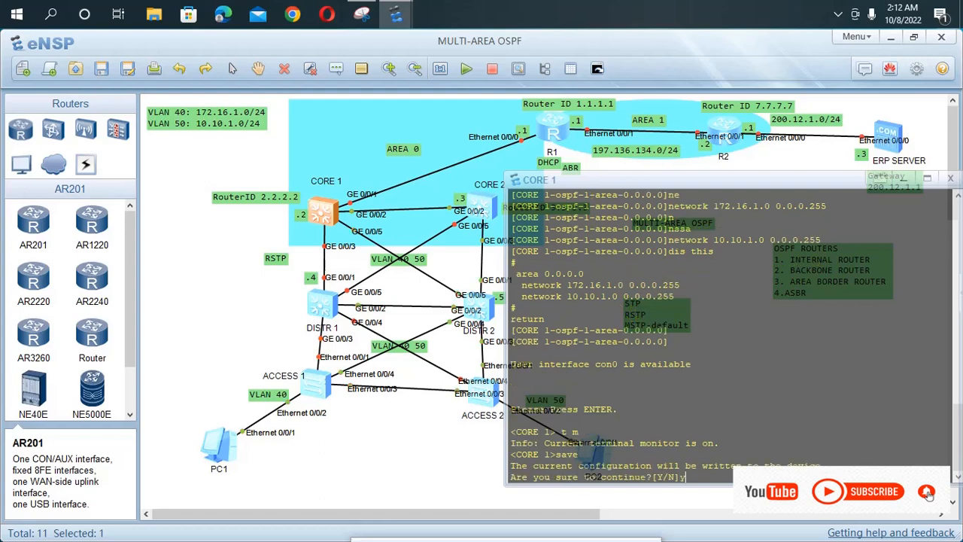
{"action": "key", "text": "Return"}
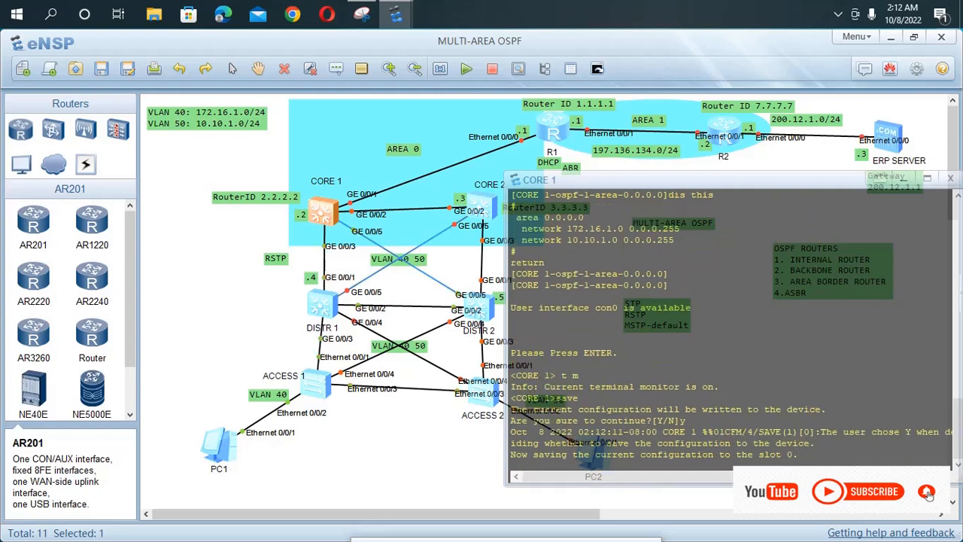
- Open the console of CORE 2 and turn on its terminal monitor
{"action": "left_click", "coordinate": [449, 259]}
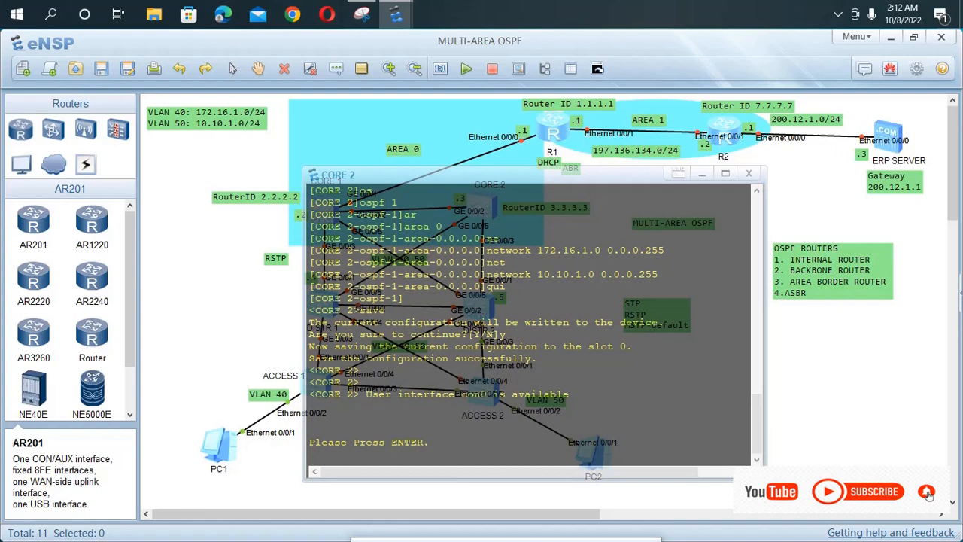
{"action": "key", "text": "Return"}
{"action": "key", "text": "Return"}
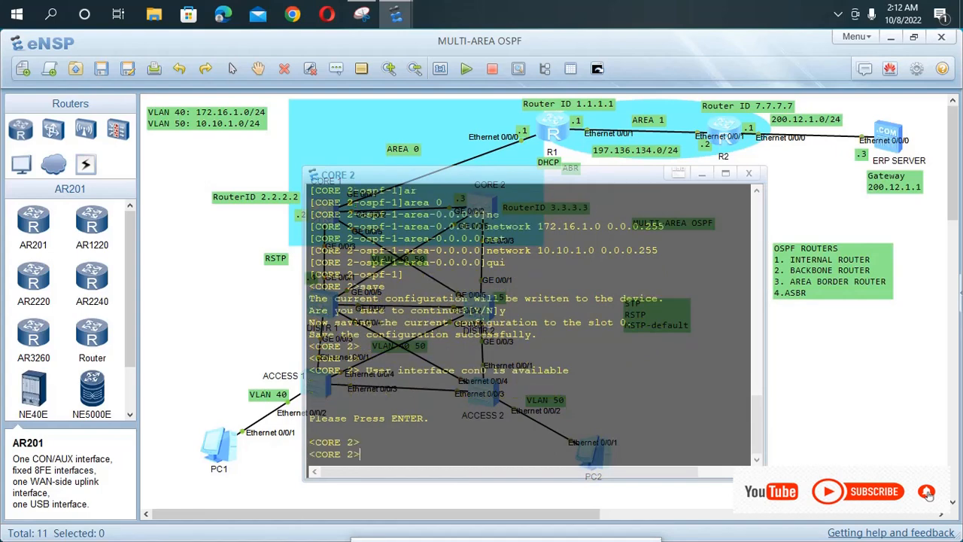
{"action": "type", "text": "t m"}
{"action": "key", "text": "Return"}
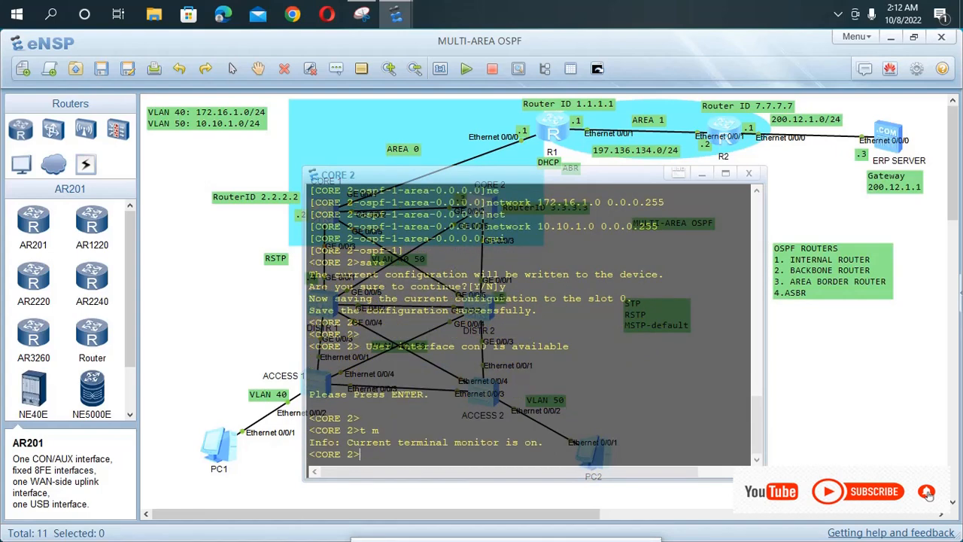
- Save CORE 2's current configuration with a yes confirmation, and save the topology file
{"action": "type", "text": "save"}
{"action": "key", "text": "Return"}
{"action": "type", "text": "y"}
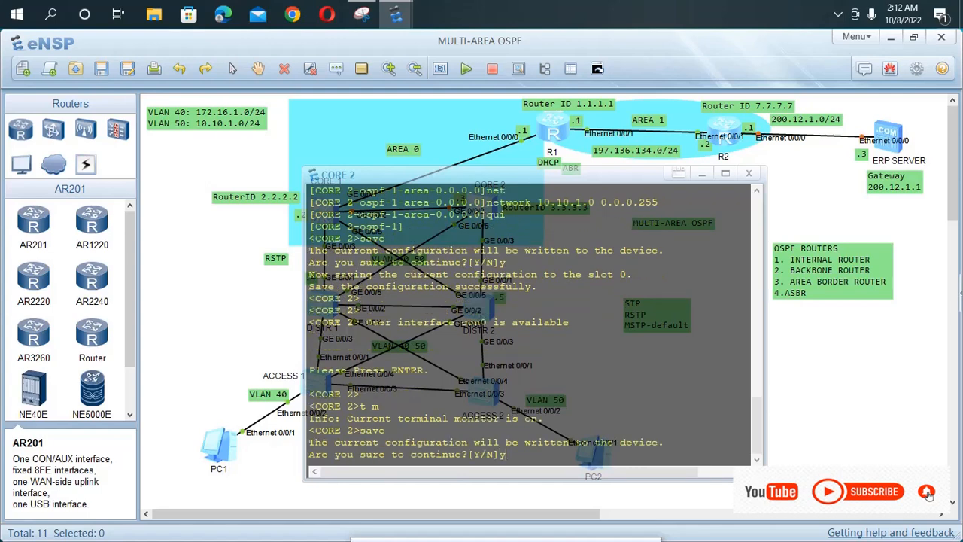
{"action": "key", "text": "Return"}
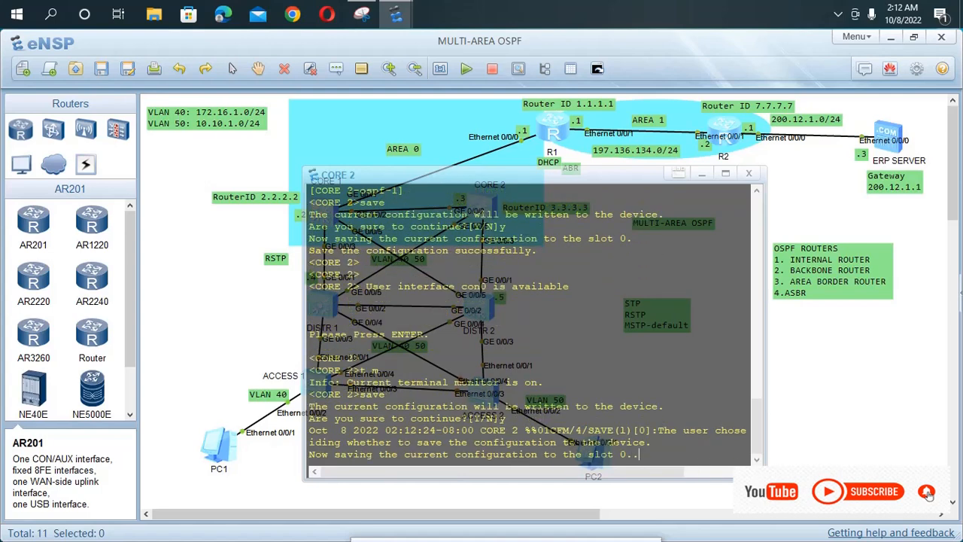
{"action": "key", "text": "Return"}
{"action": "key", "text": "Return"}
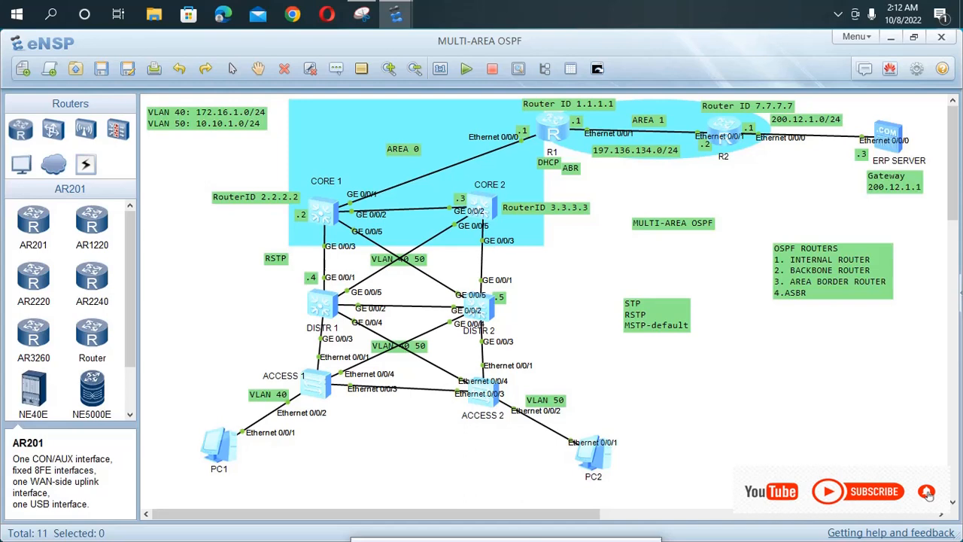
{"action": "left_click", "coordinate": [101, 68]}
- Open the console of R1 and turn on its terminal monitor
{"action": "double_click", "coordinate": [553, 130]}
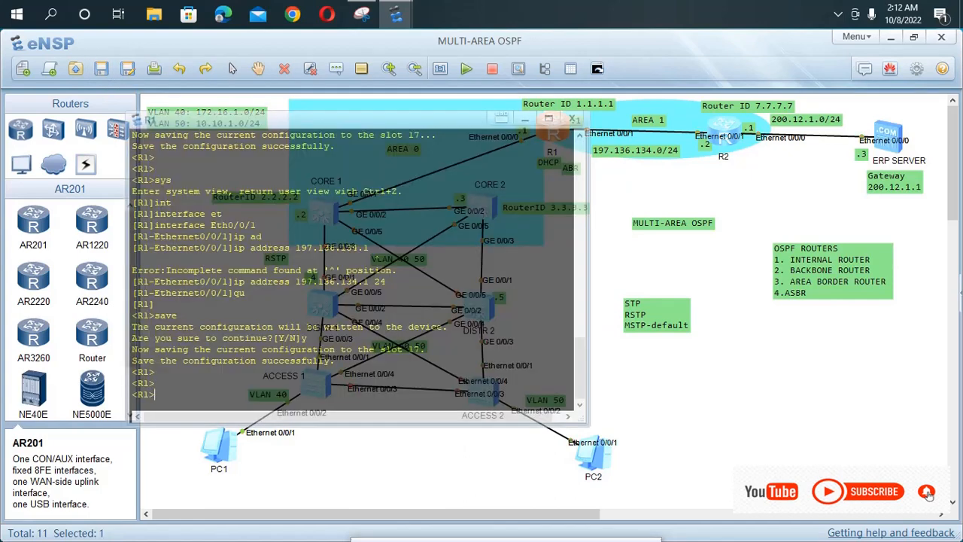
{"action": "type", "text": "t m"}
{"action": "key", "text": "Return"}
{"action": "type", "text": "y"}
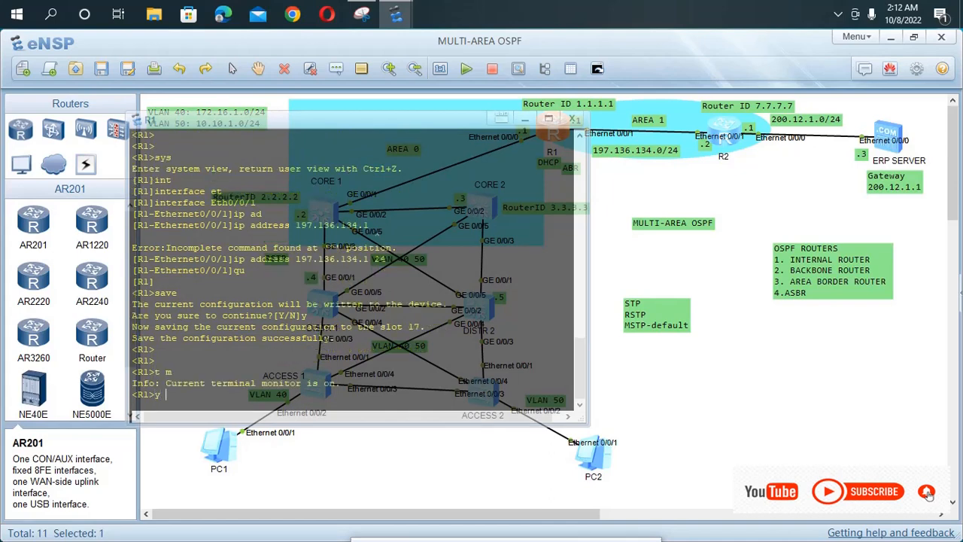
{"action": "key", "text": "BackSpace"}
{"action": "type", "text": "sys"}
{"action": "key", "text": "Return"}
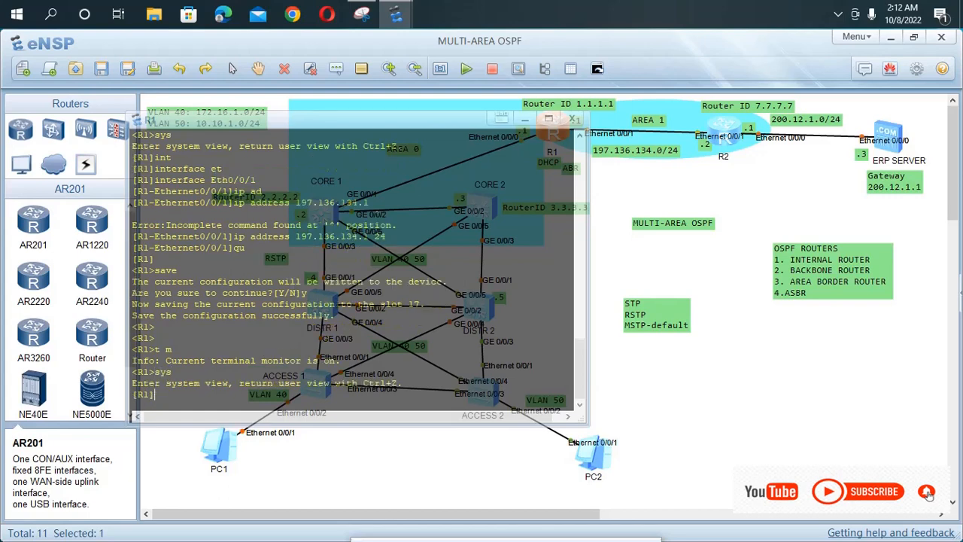
{"action": "type", "text": "z"}
{"action": "key", "text": "BackSpace"}
{"action": "key", "text": "ctrl+z"}
- Save R1's current configuration to the device, answering yes to the confirmation
{"action": "type", "text": "s"}
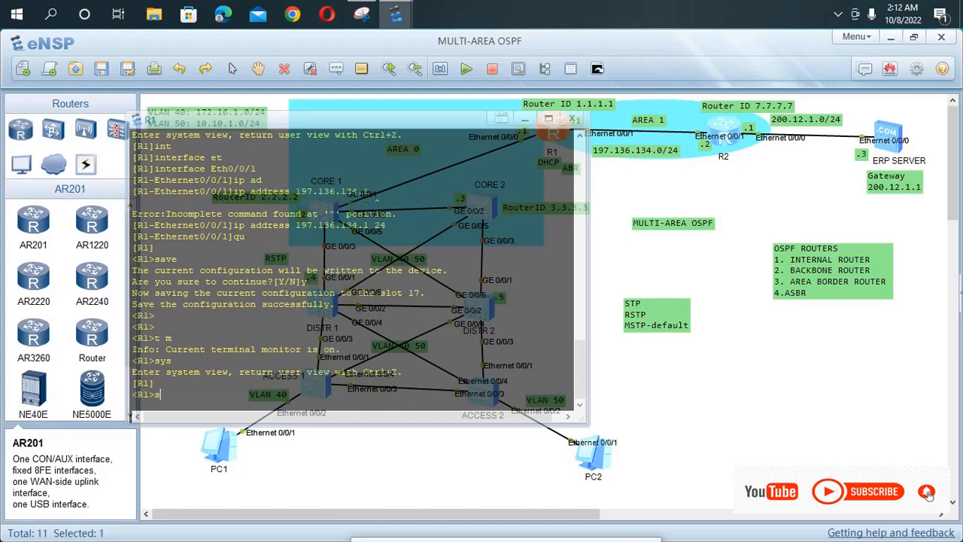
{"action": "type", "text": "ave"}
{"action": "key", "text": "Return"}
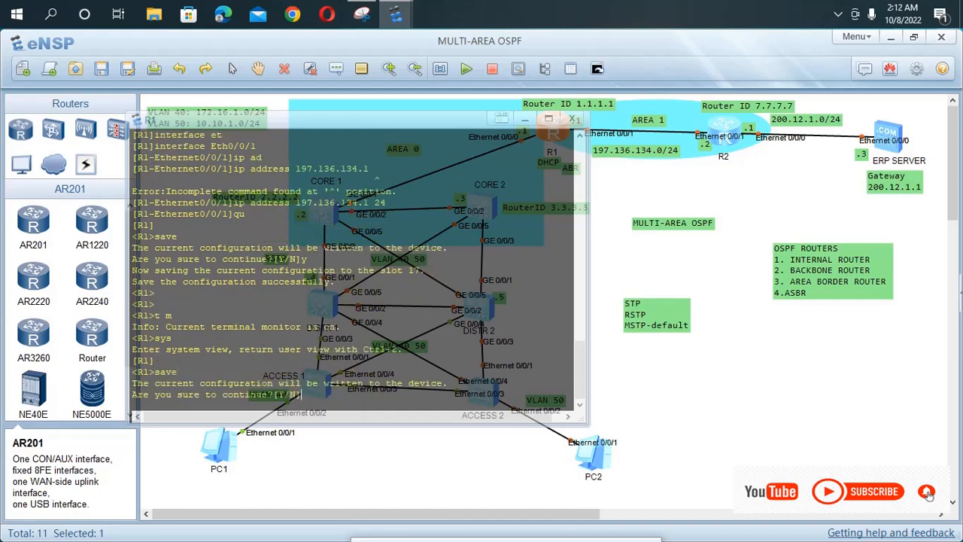
{"action": "type", "text": "y"}
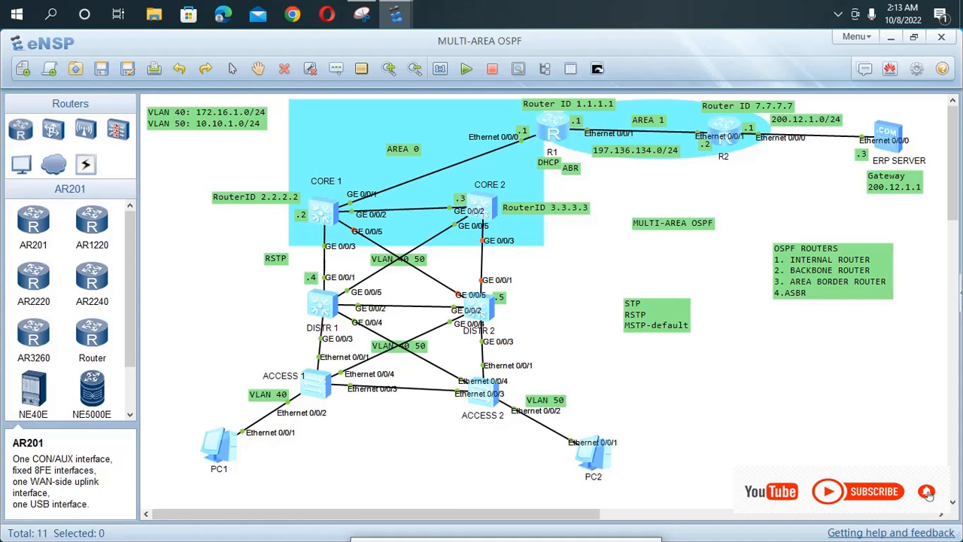
- Give the ERP server local address 200.12.1.3 and gateway 200.12.1.1, and save and close its settings
{"action": "double_click", "coordinate": [888, 137]}
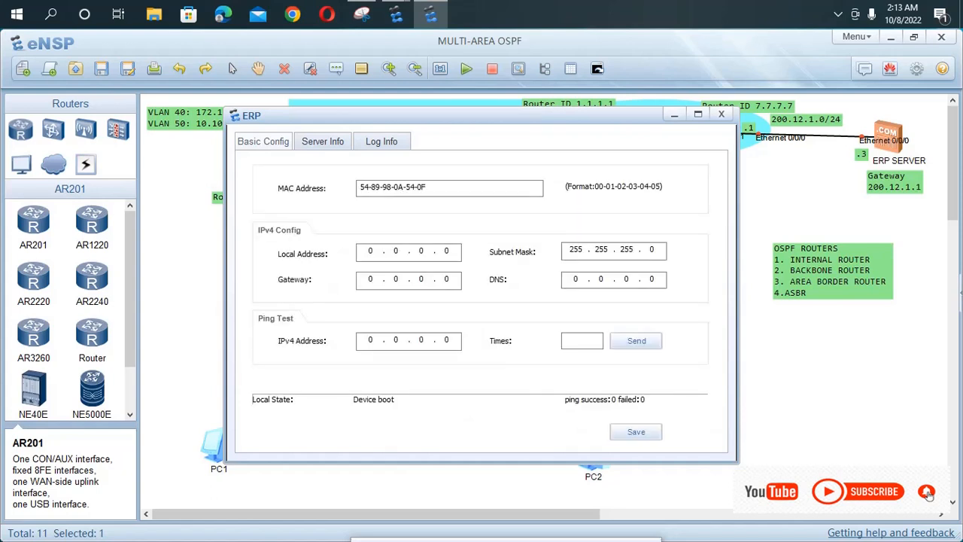
{"action": "left_click", "coordinate": [373, 251]}
{"action": "key", "text": "BackSpace"}
{"action": "type", "text": "200 . 12"}
{"action": "key", "text": "Tab"}
{"action": "left_click", "coordinate": [425, 251]}
{"action": "key", "text": "BackSpace"}
{"action": "type", "text": "1"}
{"action": "left_click", "coordinate": [450, 251]}
{"action": "key", "text": "BackSpace"}
{"action": "type", "text": "1"}
{"action": "key", "text": "Tab"}
{"action": "key", "text": "Tab"}
{"action": "key", "text": "BackSpace"}
{"action": "type", "text": "200 . 12"}
{"action": "key", "text": "BackSpace"}
{"action": "type", "text": "1"}
{"action": "key", "text": "BackSpace"}
{"action": "type", "text": "1.3"}
{"action": "left_click", "coordinate": [636, 431]}
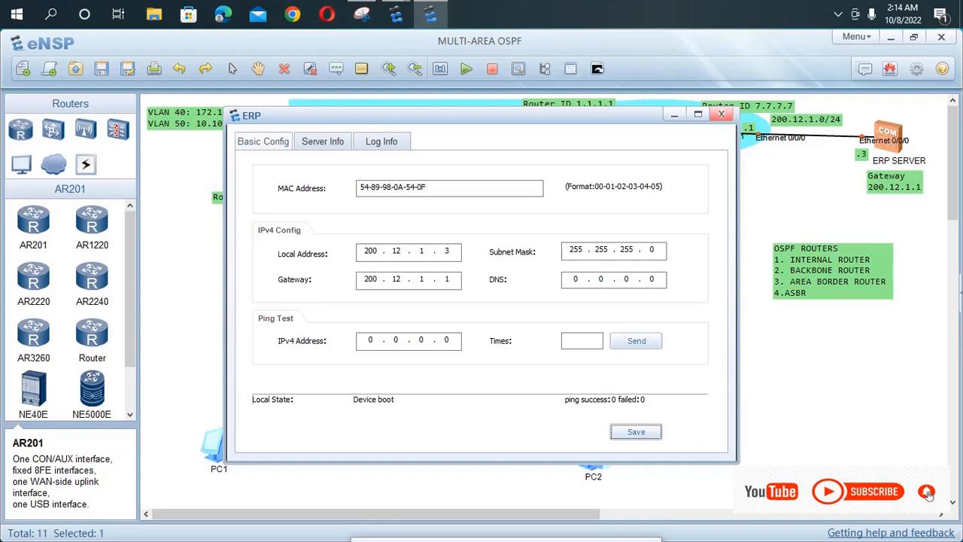
{"action": "left_click", "coordinate": [721, 114]}
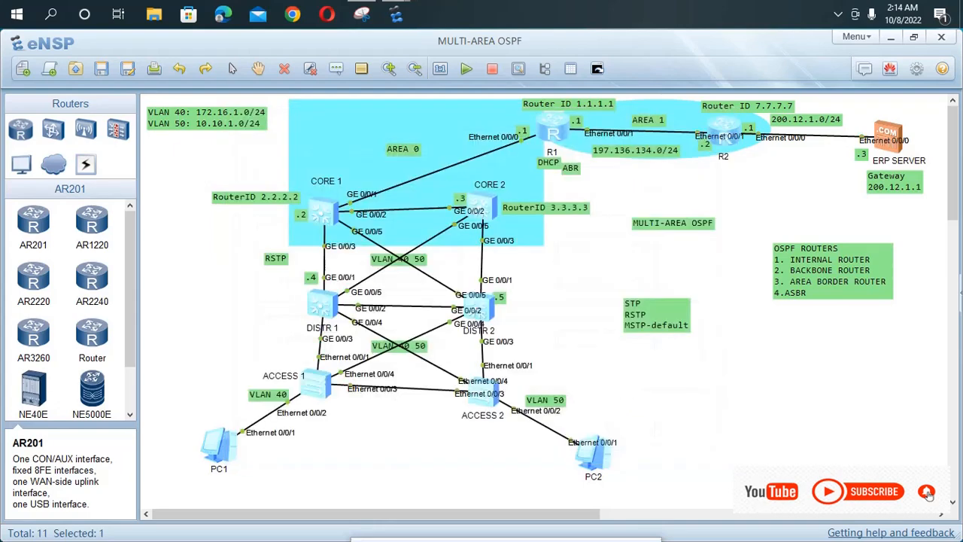
- Open the console of R1 and enter system view
{"action": "double_click", "coordinate": [553, 129]}
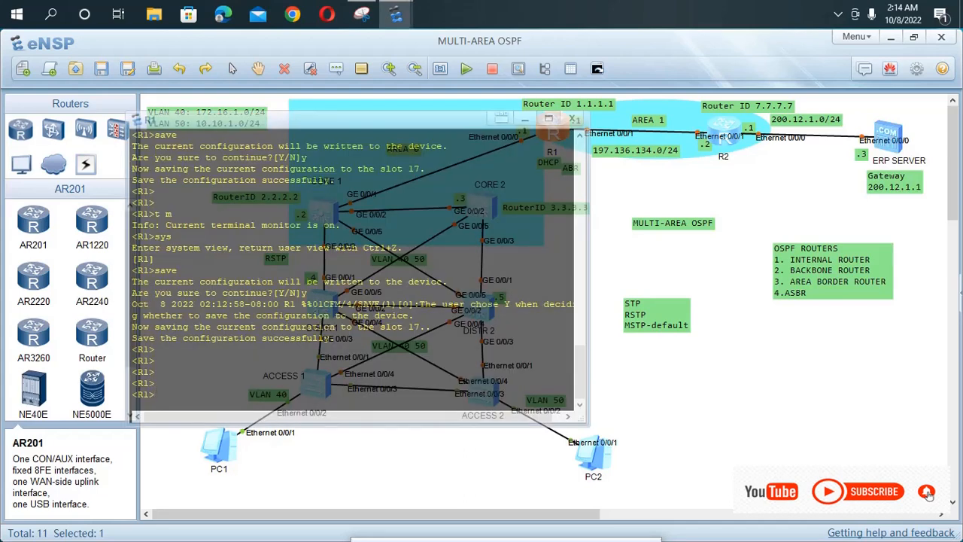
{"action": "left_click", "coordinate": [928, 493]}
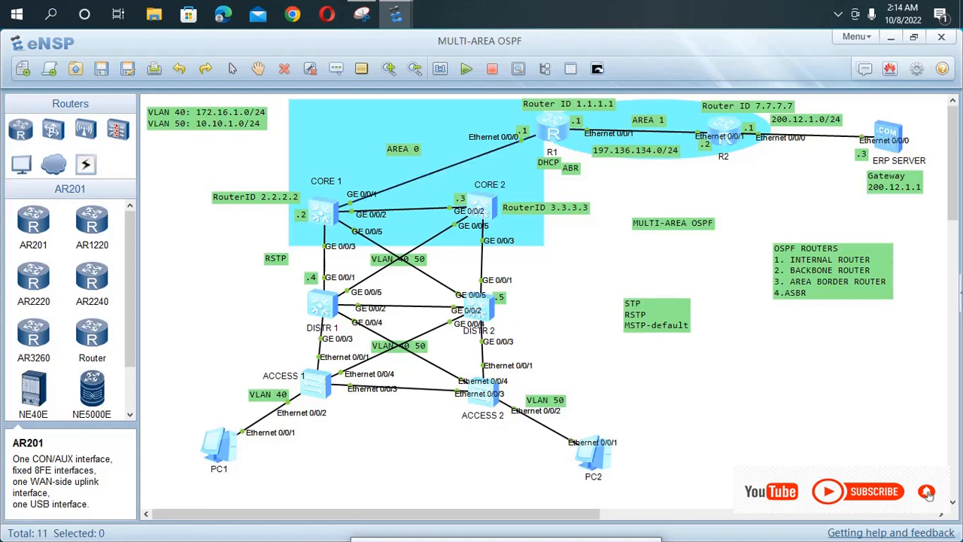
{"action": "double_click", "coordinate": [553, 128]}
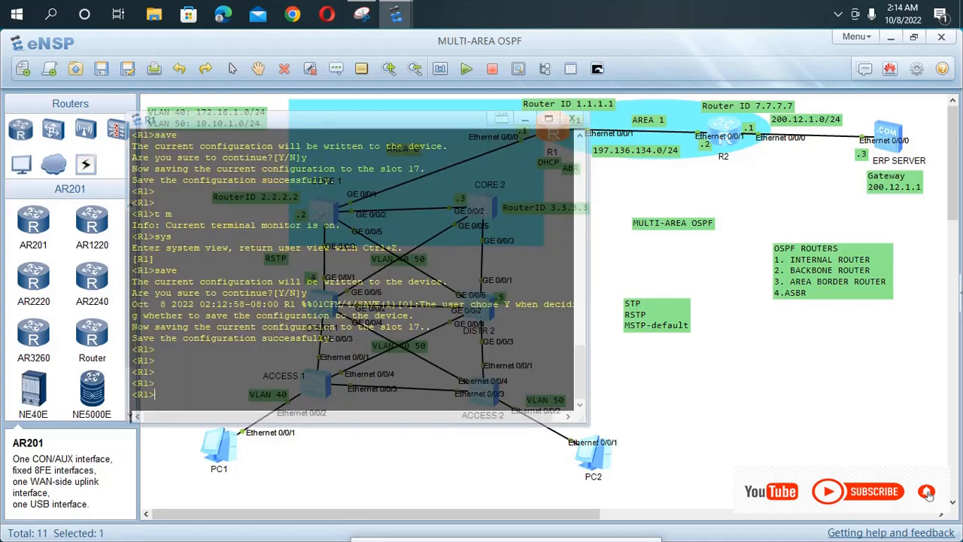
{"action": "type", "text": "sys"}
{"action": "key", "text": "Return"}
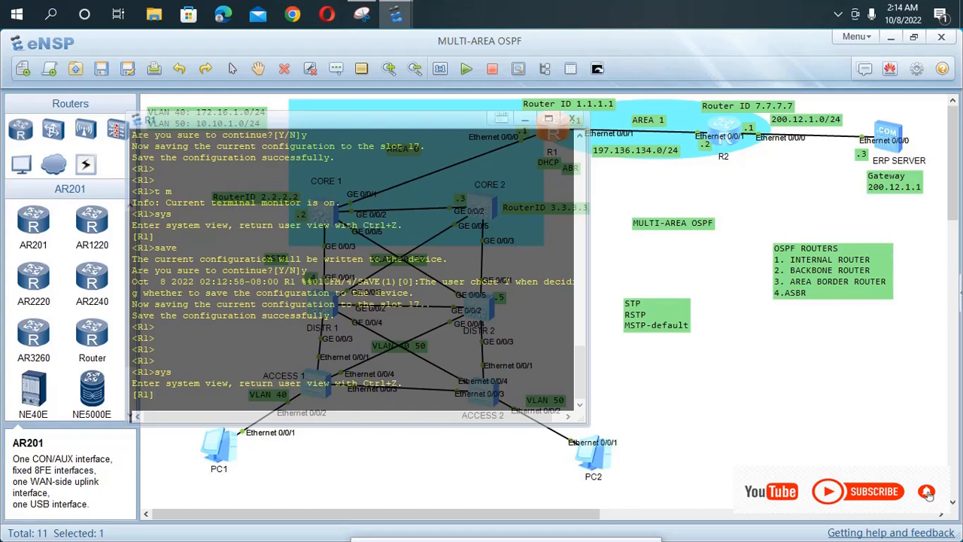
- Display R1's brief OSPF peer information and examine the area IDs and the state of each neighbor
{"action": "type", "text": "dis ospf pe"}
{"action": "key", "text": "Tab"}
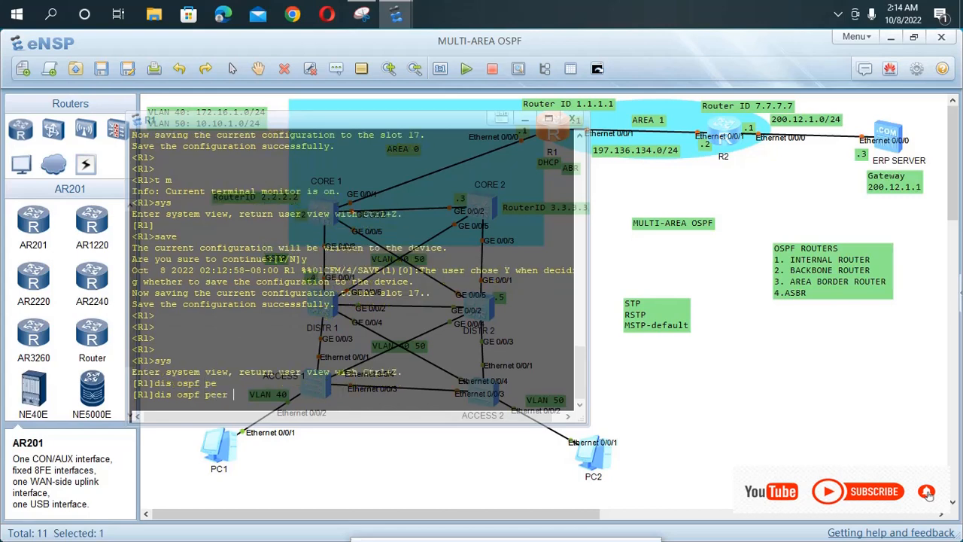
{"action": "type", "text": "b"}
{"action": "key", "text": "Tab"}
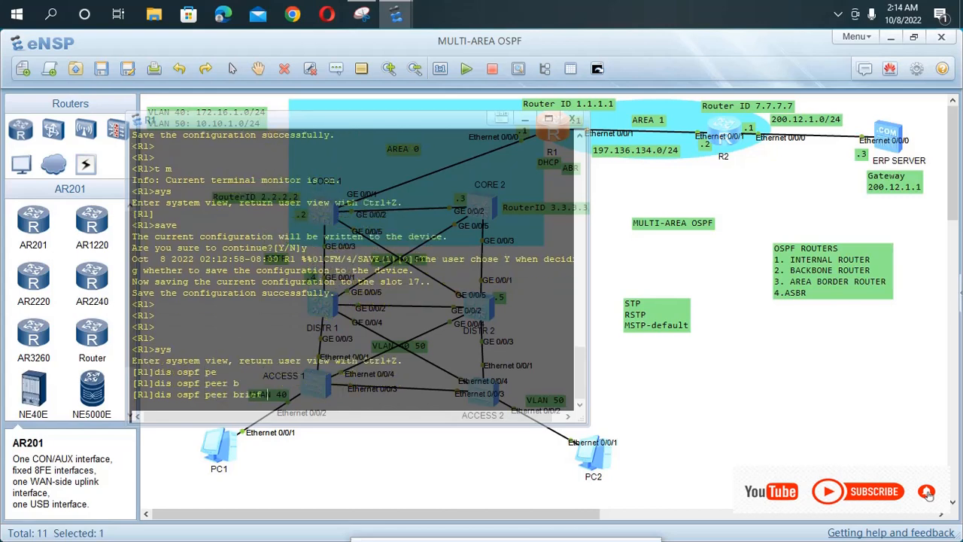
{"action": "key", "text": "Return"}
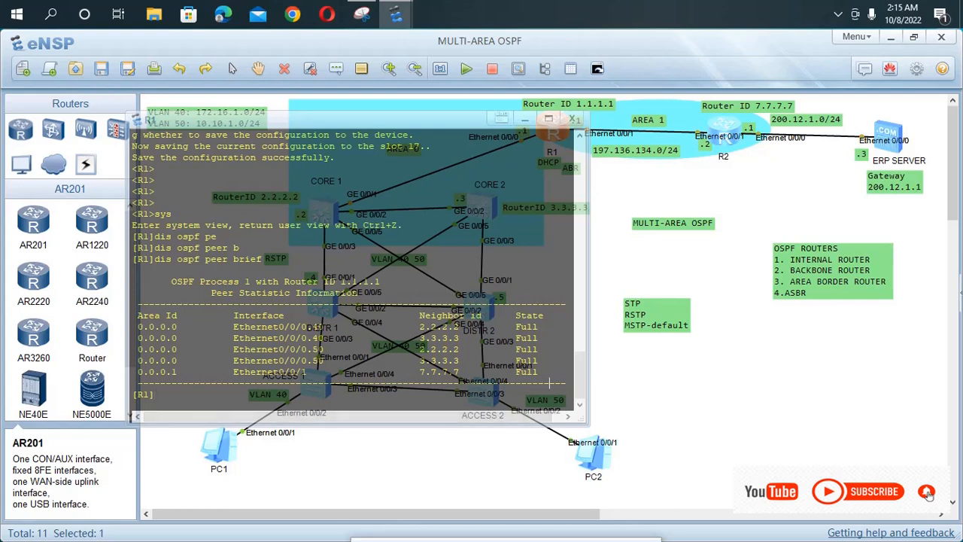
{"action": "left_click_drag", "start_coordinate": [549, 383], "coordinate": [498, 326]}
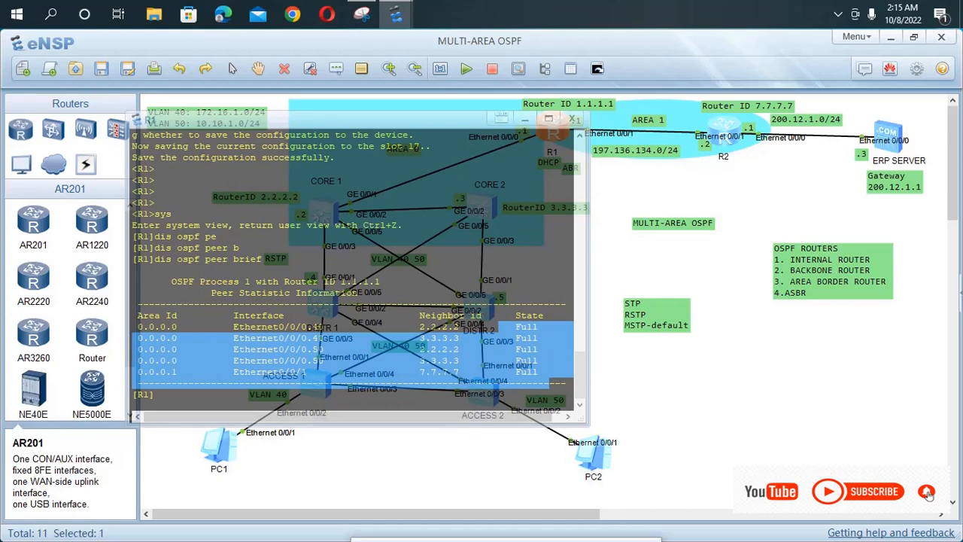
{"action": "left_click", "coordinate": [155, 394]}
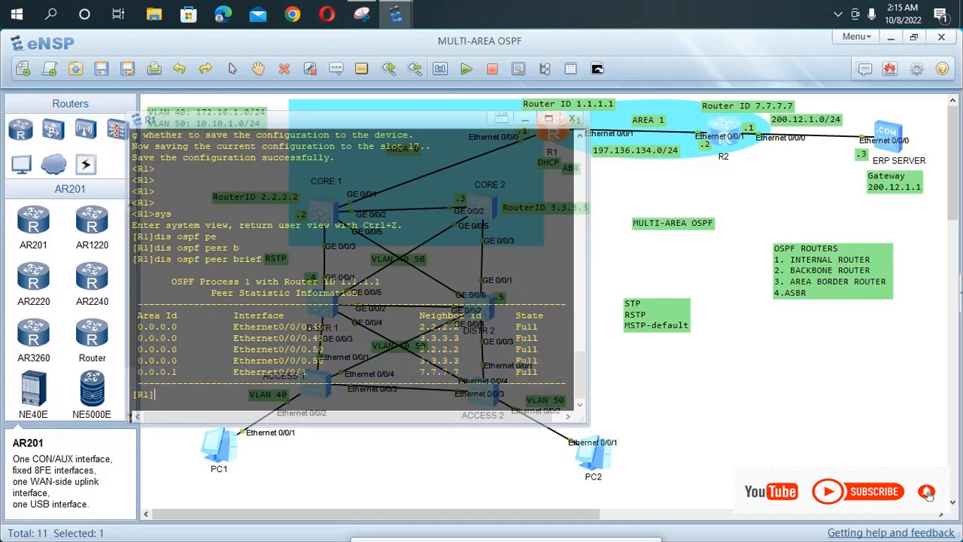
{"action": "left_click_drag", "start_coordinate": [178, 372], "coordinate": [134, 326]}
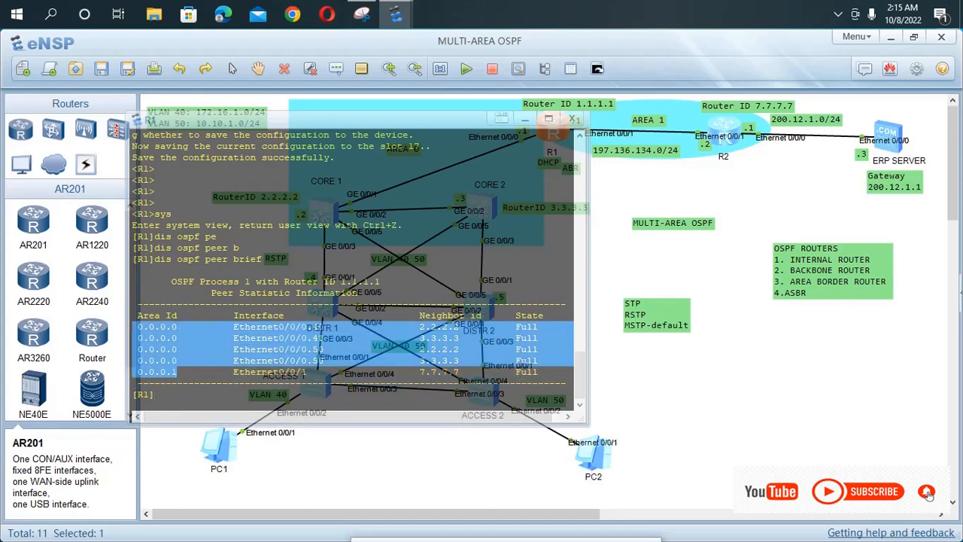
{"action": "left_click", "coordinate": [173, 395]}
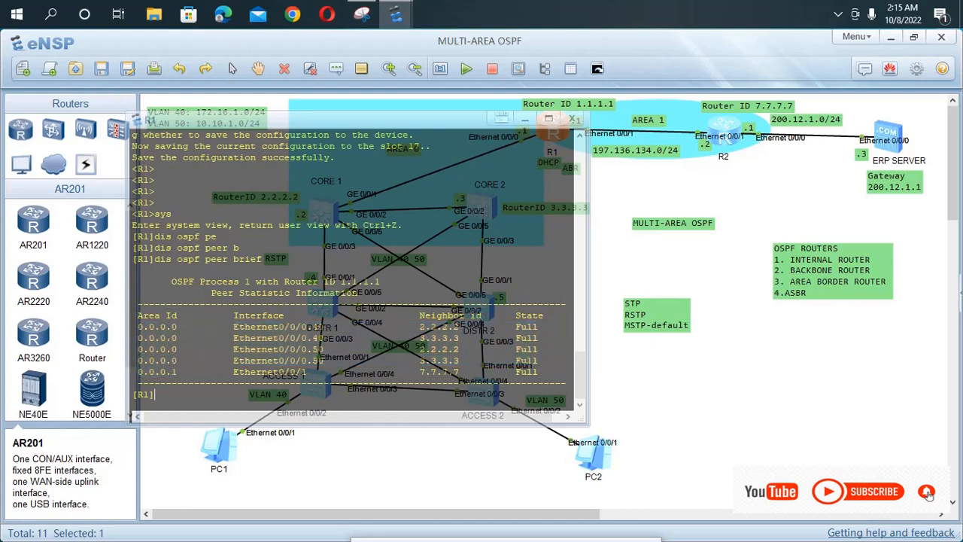
- Open PC1's settings and select DHCP for its IPv4 configuration
{"action": "left_click", "coordinate": [278, 465]}
{"action": "double_click", "coordinate": [219, 446]}
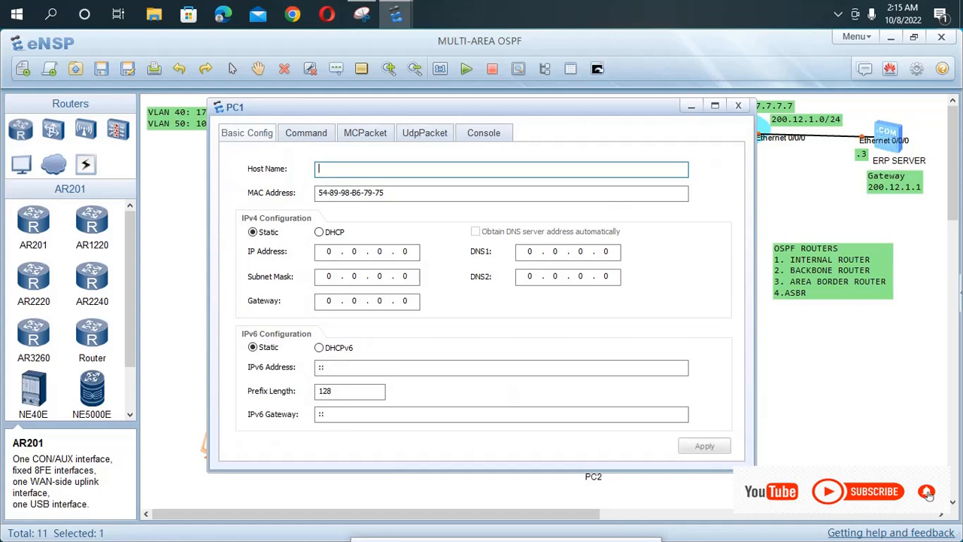
{"action": "left_click", "coordinate": [319, 232]}
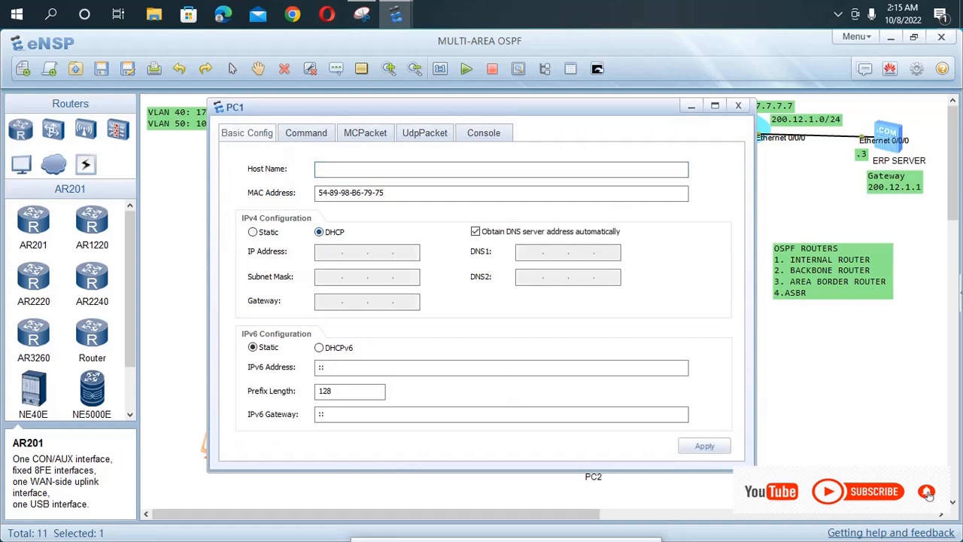
- Check PC1's address settings by running ipconfig in its command prompt
{"action": "left_click", "coordinate": [306, 133]}
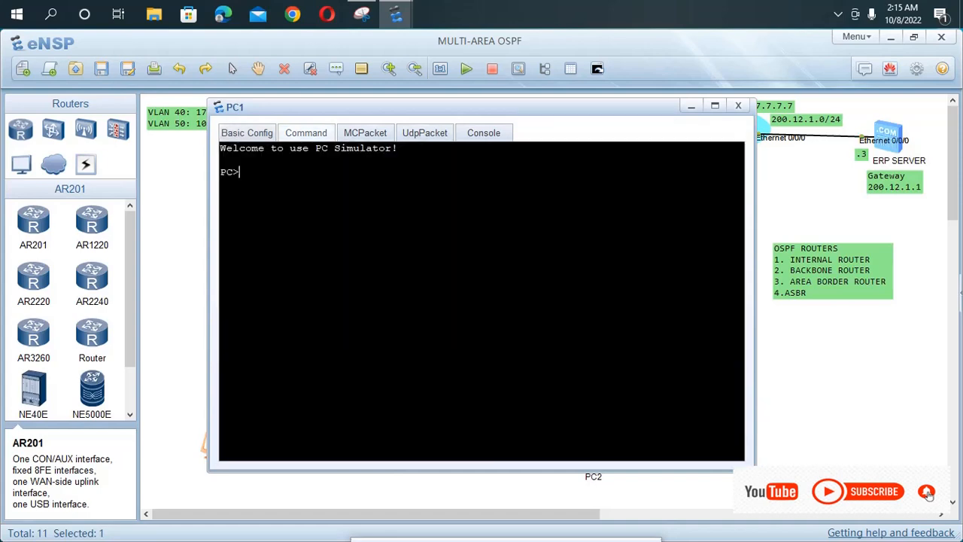
{"action": "type", "text": "ipconfig"}
{"action": "key", "text": "Return"}
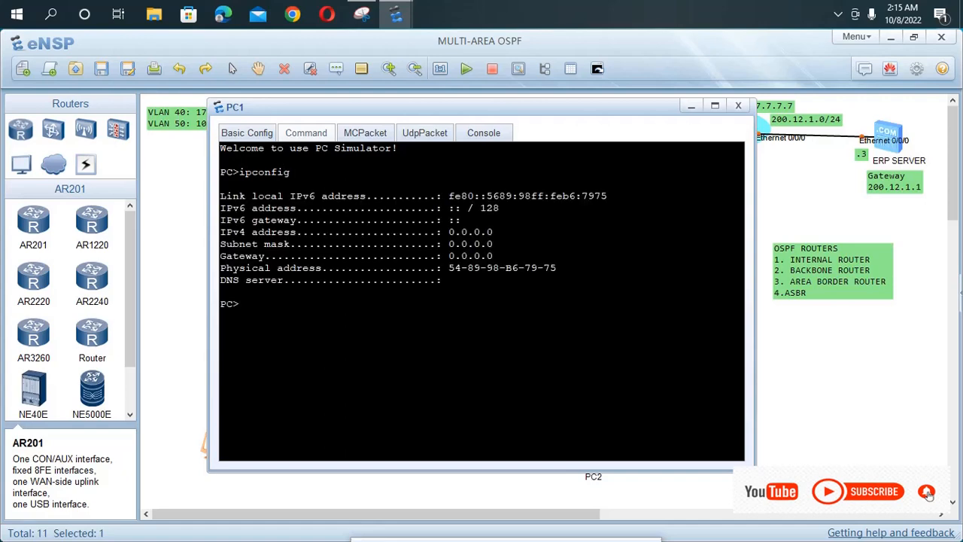
{"action": "key", "text": "Return"}
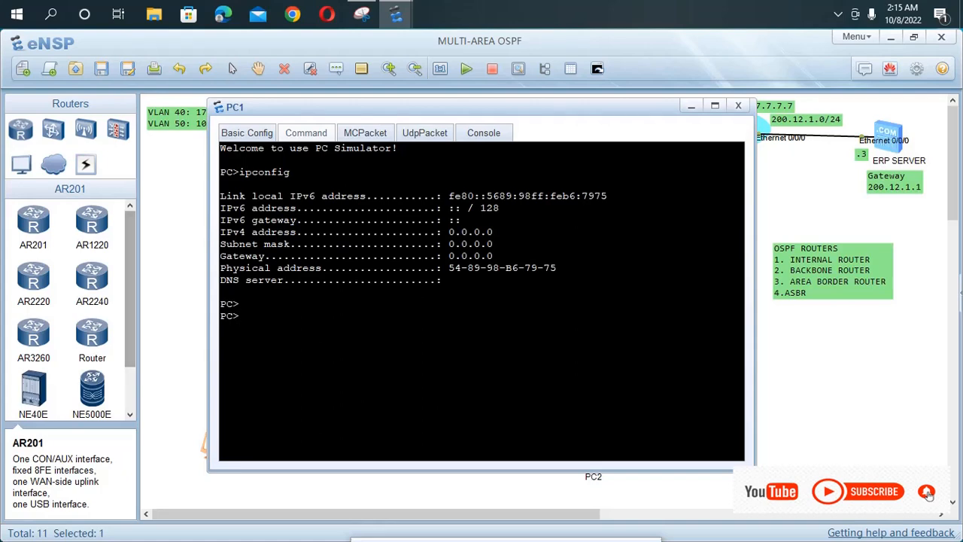
{"action": "left_click", "coordinate": [175, 301]}
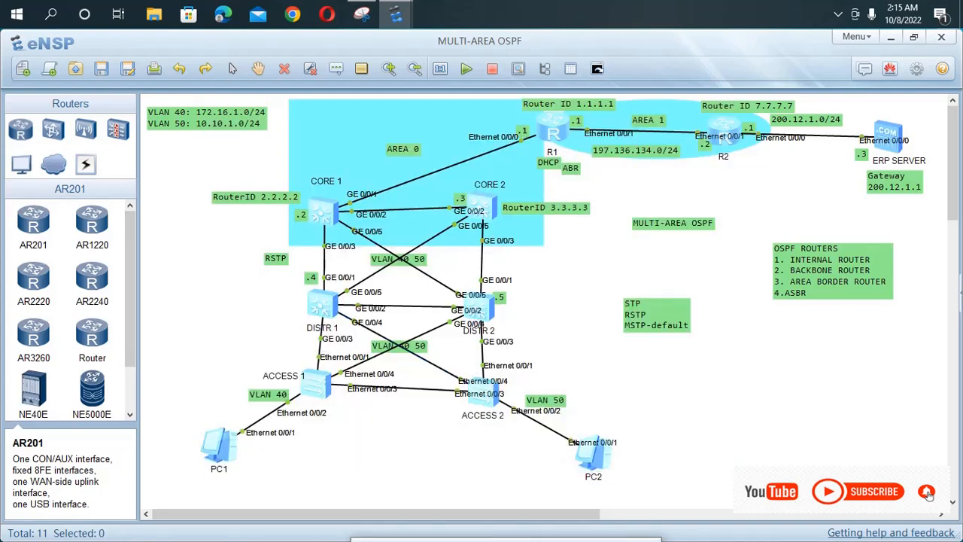
- Display R1's current configuration and check the DHCP enable line and the interface Ethernet0/0/0.40 settings
{"action": "double_click", "coordinate": [553, 130]}
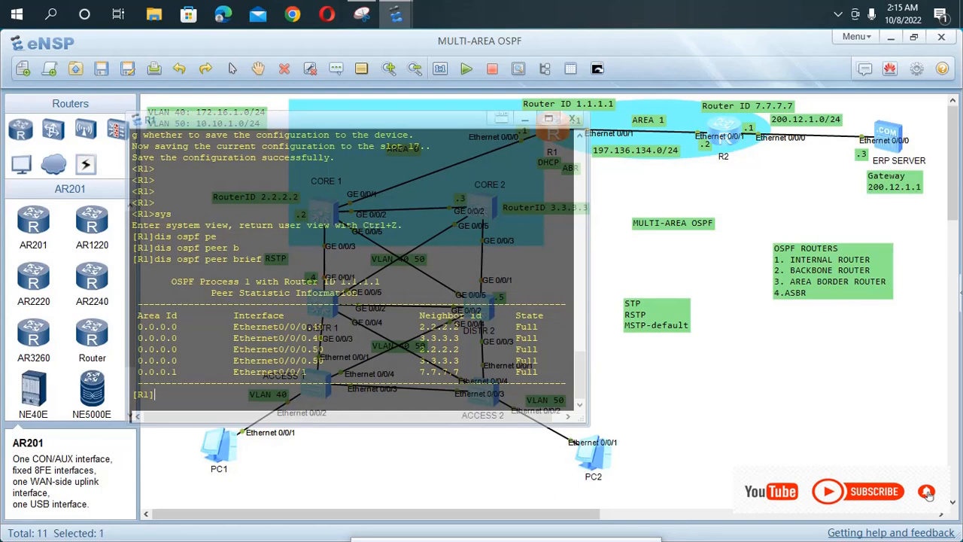
{"action": "type", "text": "dis cu"}
{"action": "key", "text": "Return"}
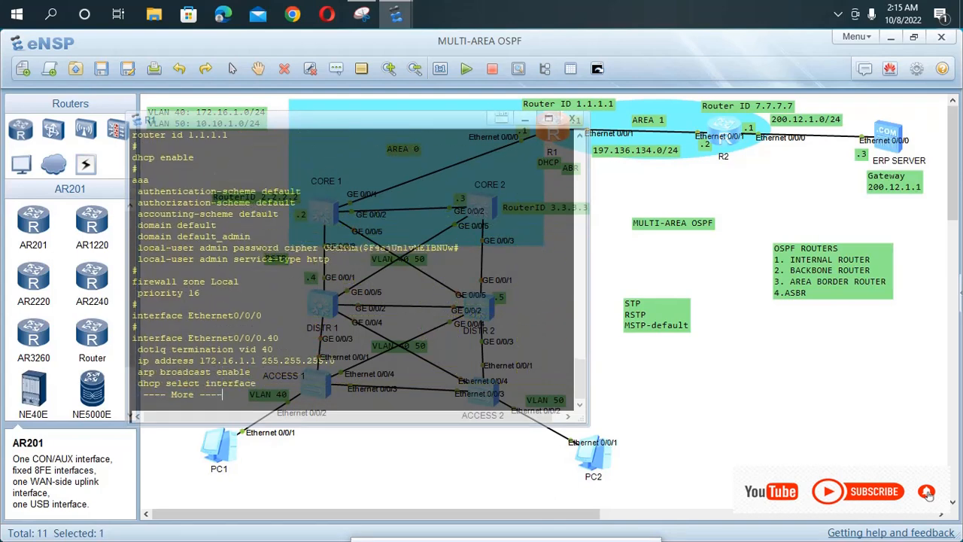
{"action": "key", "text": "Return"}
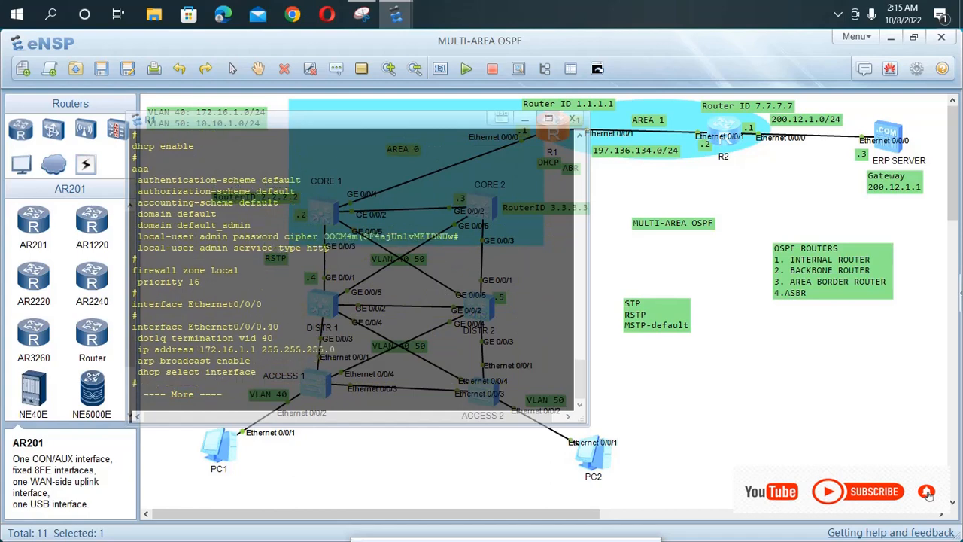
{"action": "left_click_drag", "start_coordinate": [138, 157], "coordinate": [132, 135]}
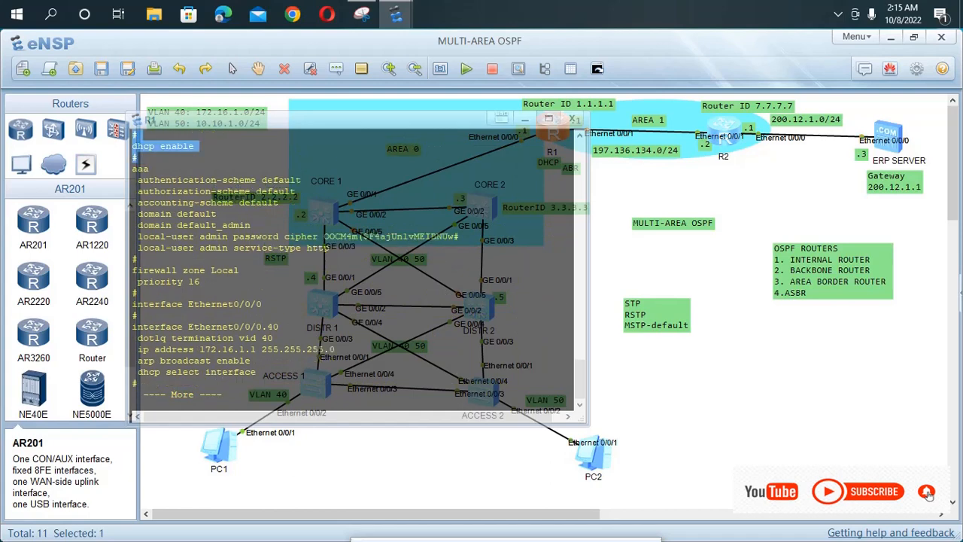
{"action": "left_click", "coordinate": [662, 267]}
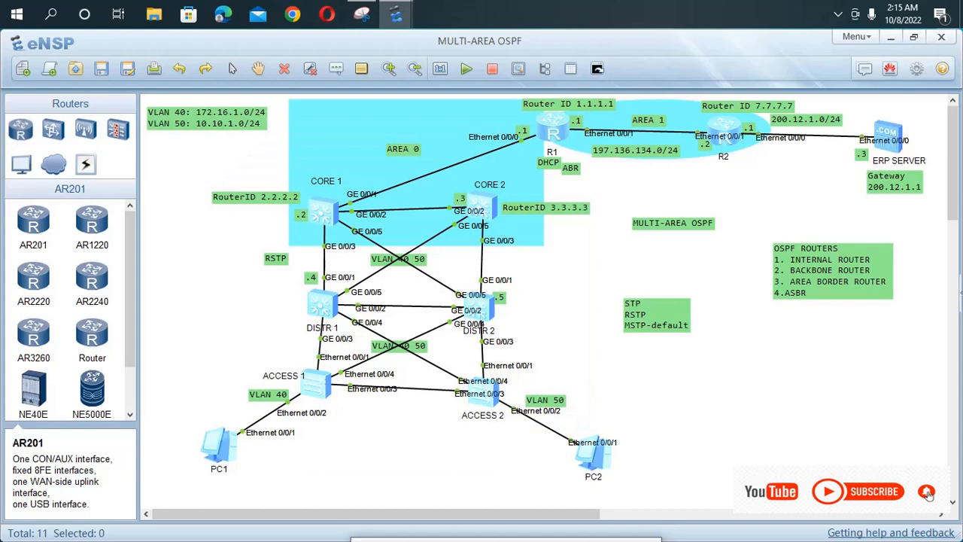
- Open the console of CORE 1 and ping the ERP server's gateway at 200.12.1.1
{"action": "double_click", "coordinate": [323, 212]}
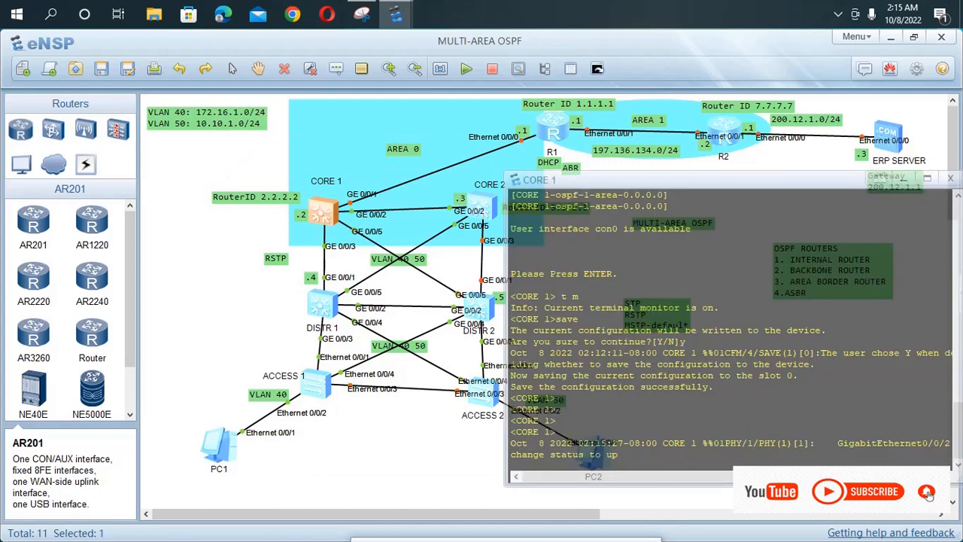
{"action": "key", "text": "Return"}
{"action": "key", "text": "Return"}
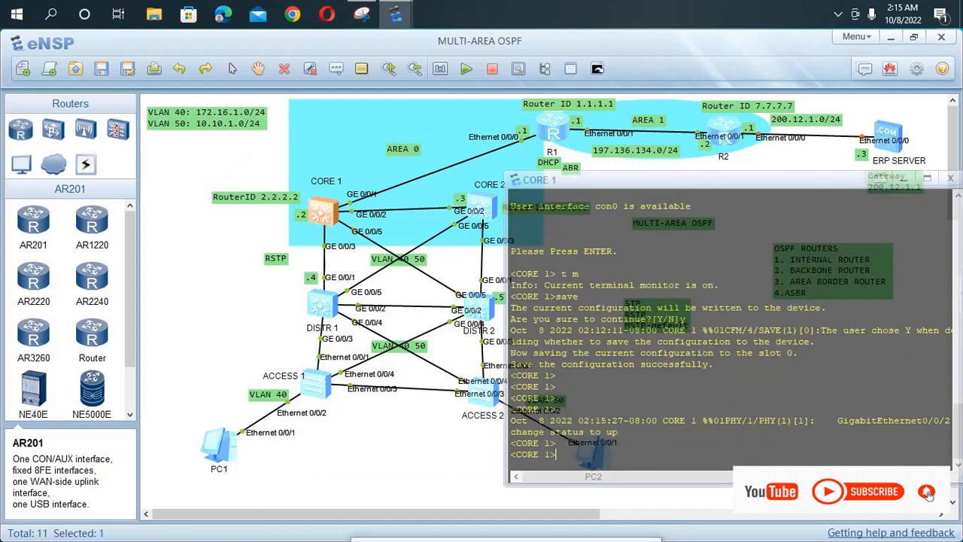
{"action": "key", "text": "Return"}
{"action": "type", "text": "ping"}
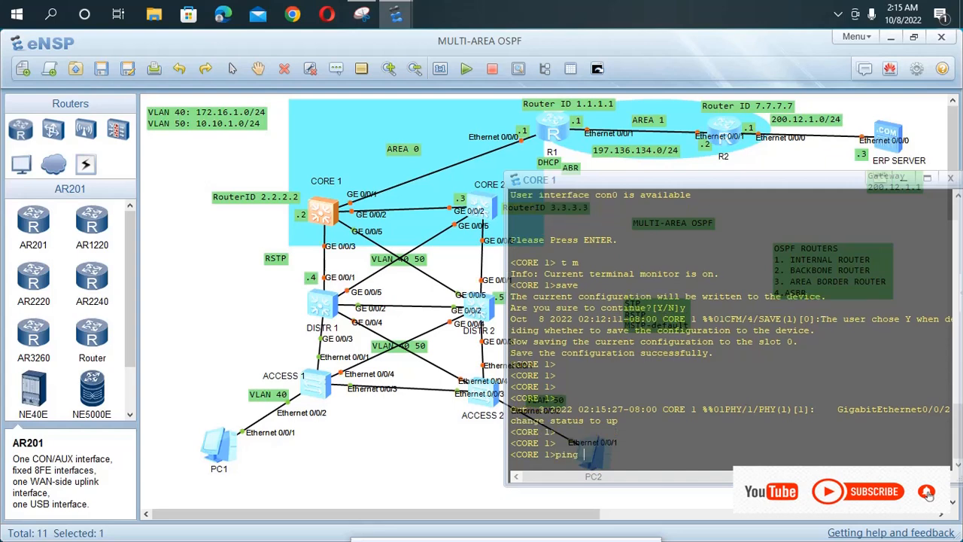
{"action": "type", "text": " 200.12.1.1"}
{"action": "key", "text": "Return"}
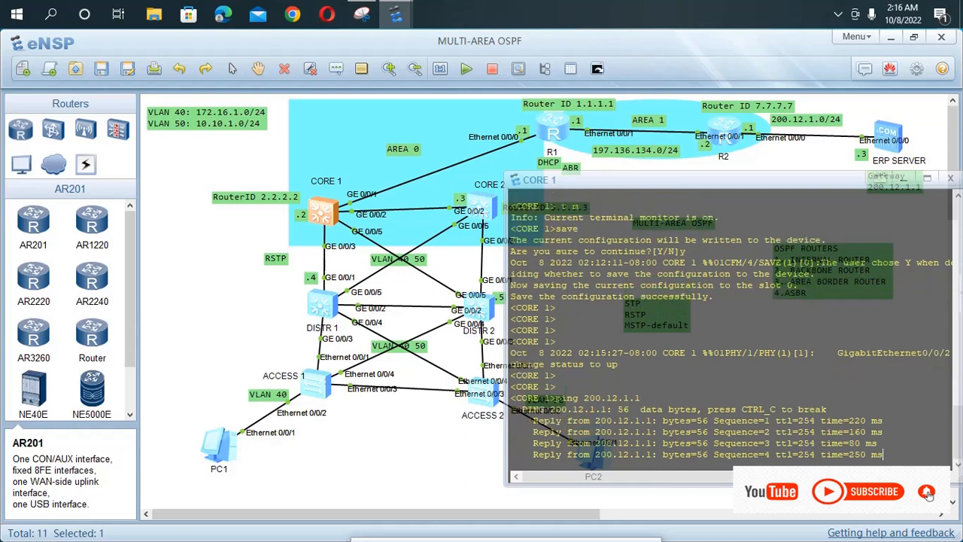
{"action": "left_click", "coordinate": [415, 444]}
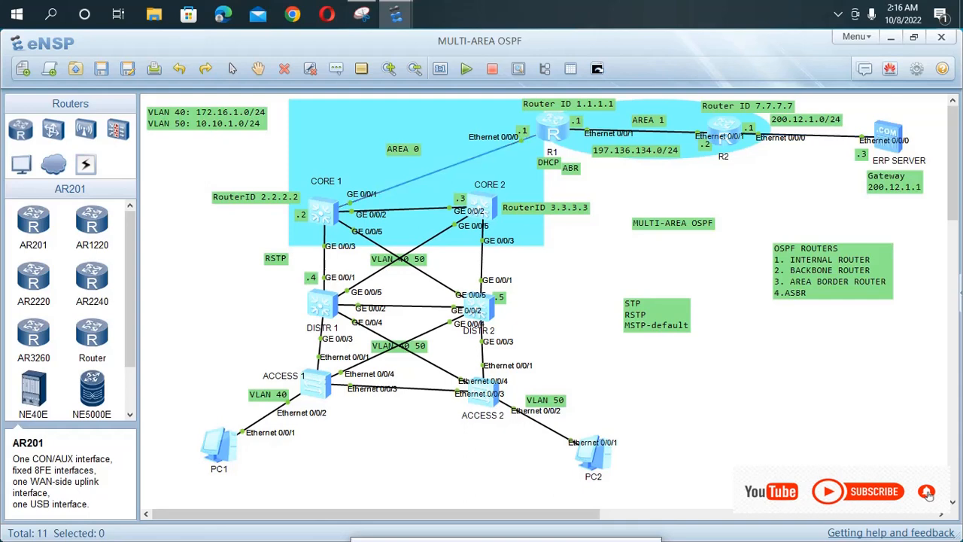
- Ping the ERP server at 200.12.1.3 from CORE 1, and close the console
{"action": "double_click", "coordinate": [324, 211]}
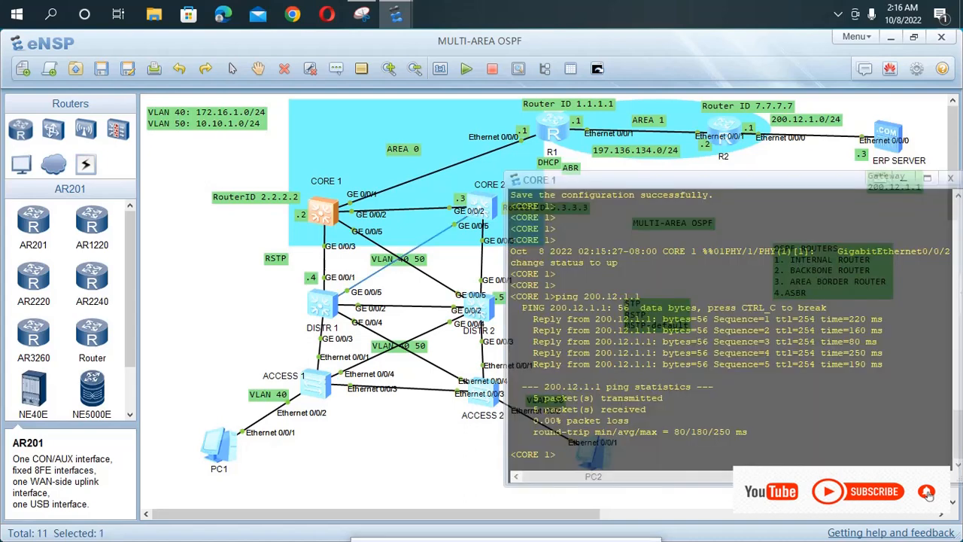
{"action": "key", "text": "Up"}
{"action": "key", "text": "BackSpace"}
{"action": "type", "text": "3"}
{"action": "key", "text": "Return"}
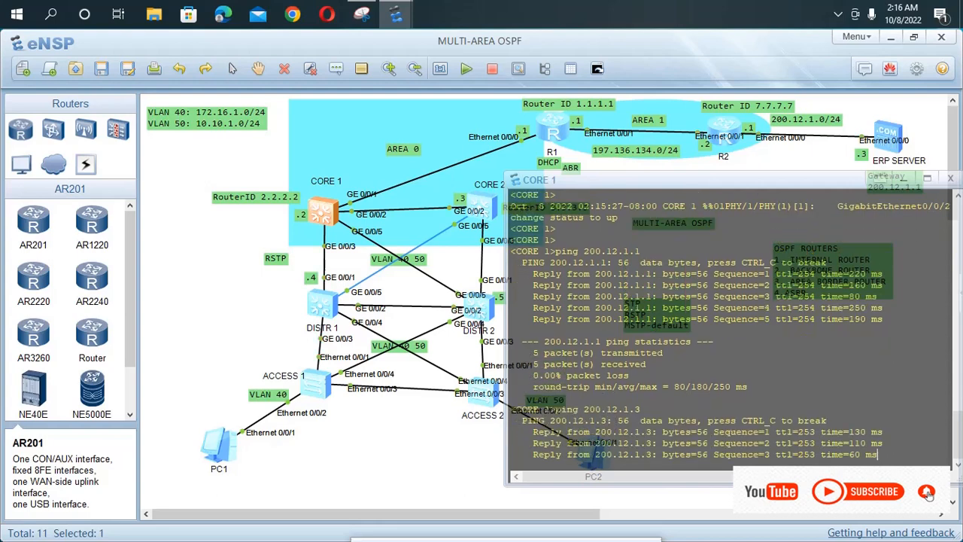
{"action": "left_click", "coordinate": [950, 178]}
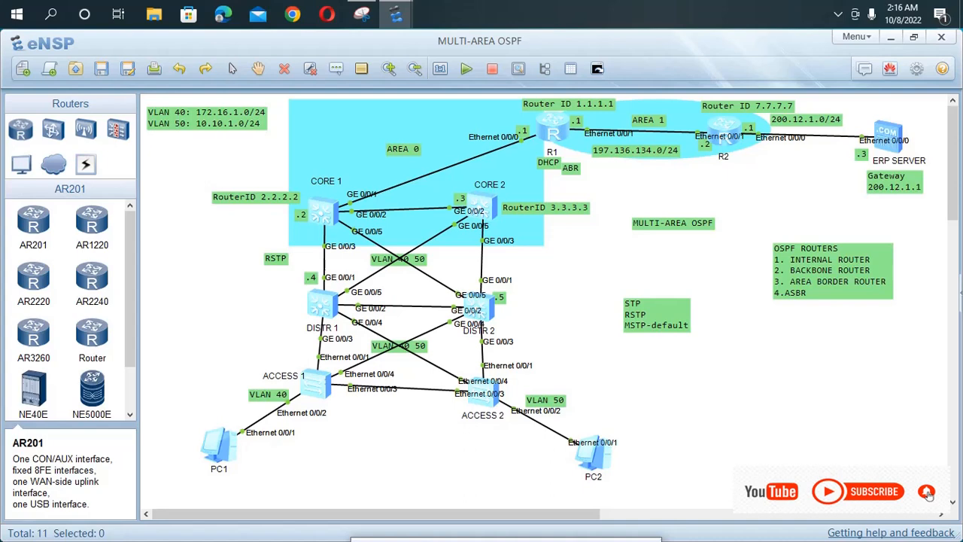
- Open the console of DISTR 1, ping the ERP server at 200.12.1.3, and review the ping statistics
{"action": "double_click", "coordinate": [323, 304]}
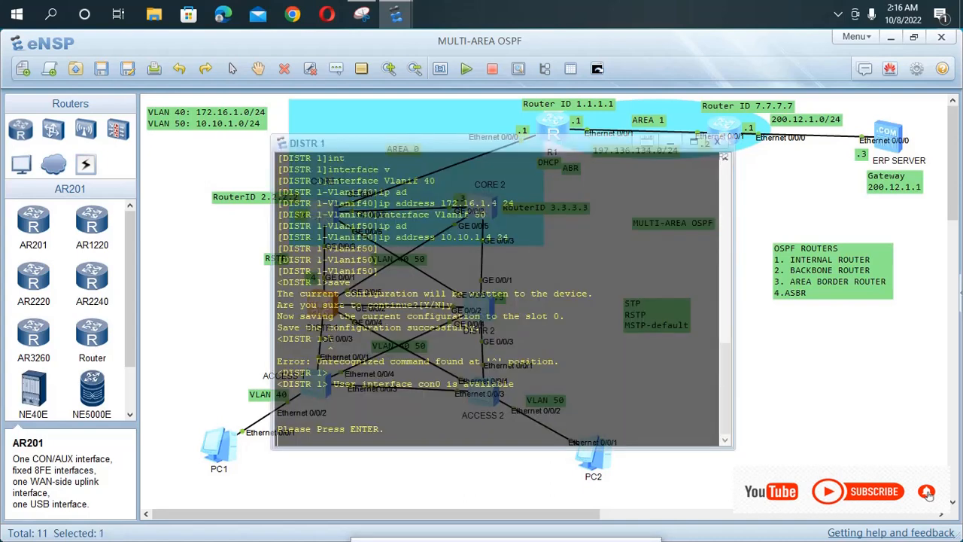
{"action": "key", "text": "Return"}
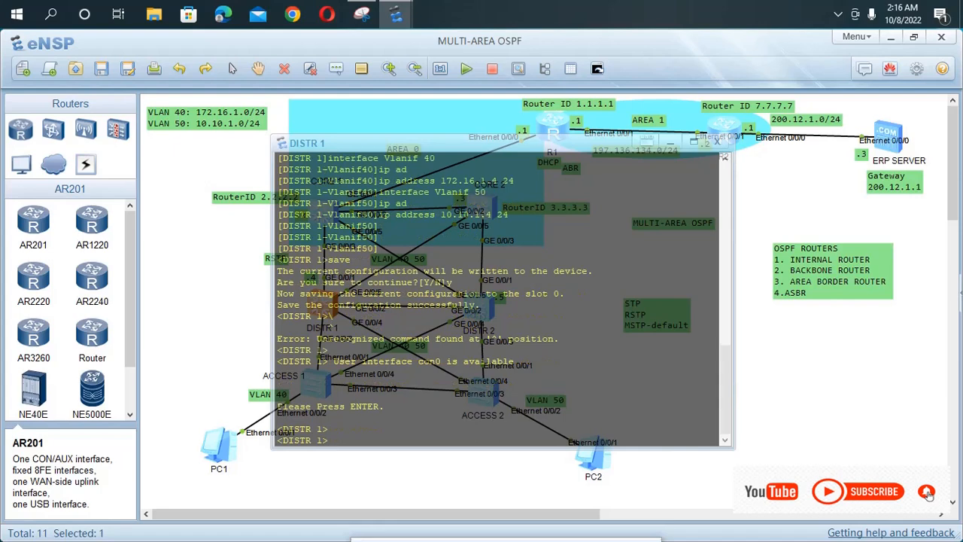
{"action": "type", "text": "ping 200.12.1.3"}
{"action": "key", "text": "Return"}
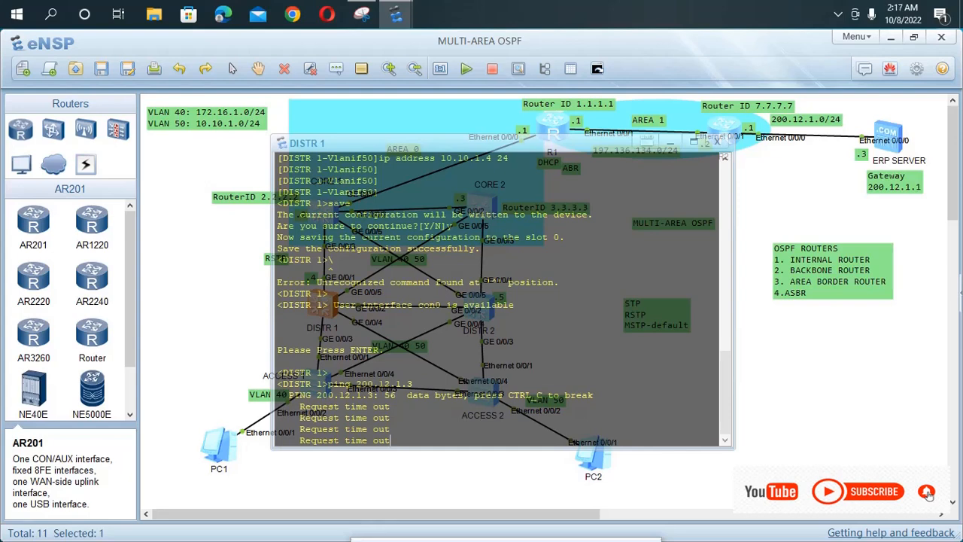
{"action": "left_click", "coordinate": [928, 494]}
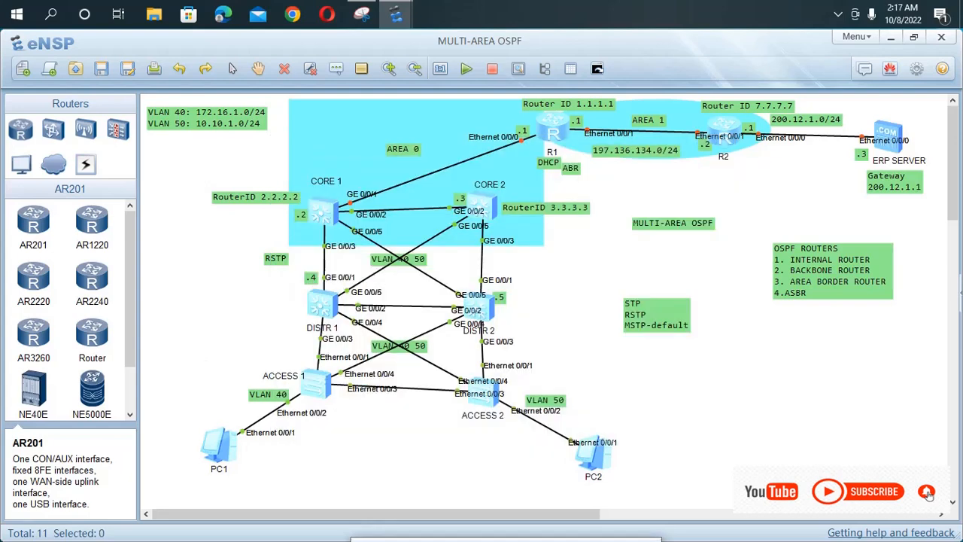
{"action": "double_click", "coordinate": [323, 304]}
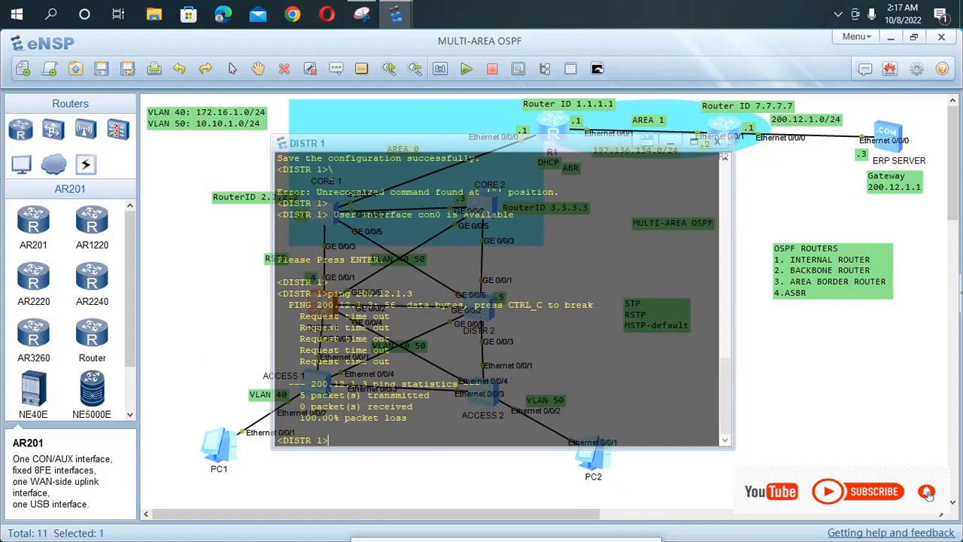
- Reopen DISTR 1's console, enter system view, and start OSPF process 1
{"action": "left_click", "coordinate": [928, 493]}
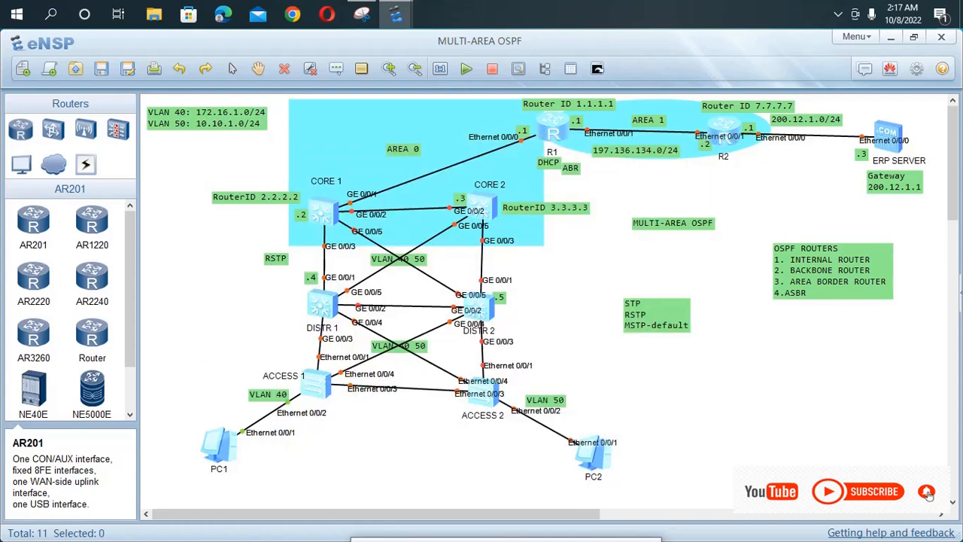
{"action": "double_click", "coordinate": [322, 305]}
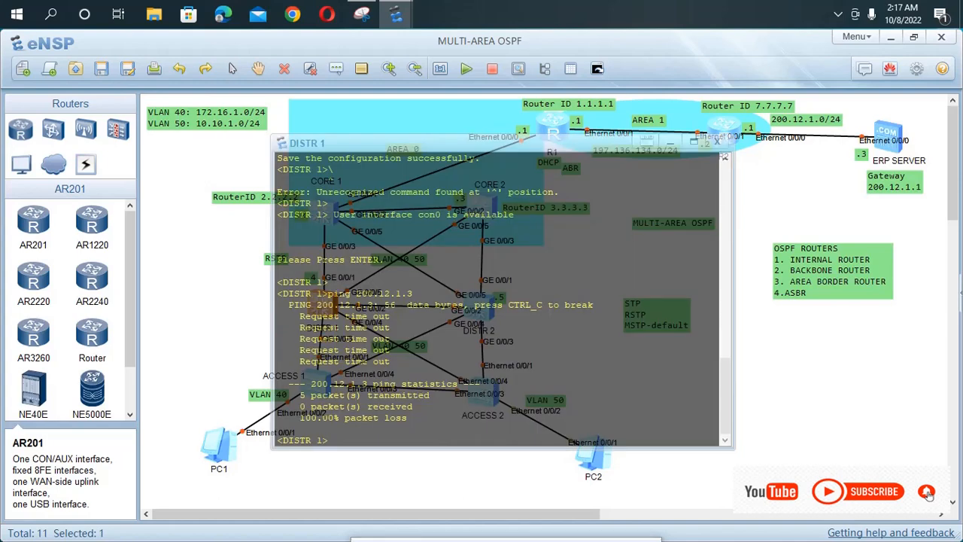
{"action": "type", "text": "sy"}
{"action": "key", "text": "Return"}
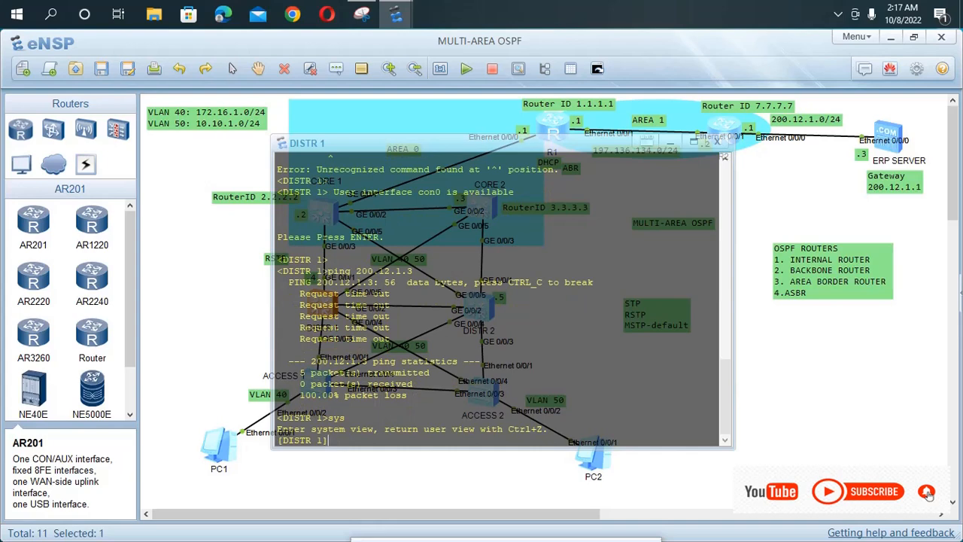
{"action": "type", "text": "os"}
{"action": "key", "text": "Tab"}
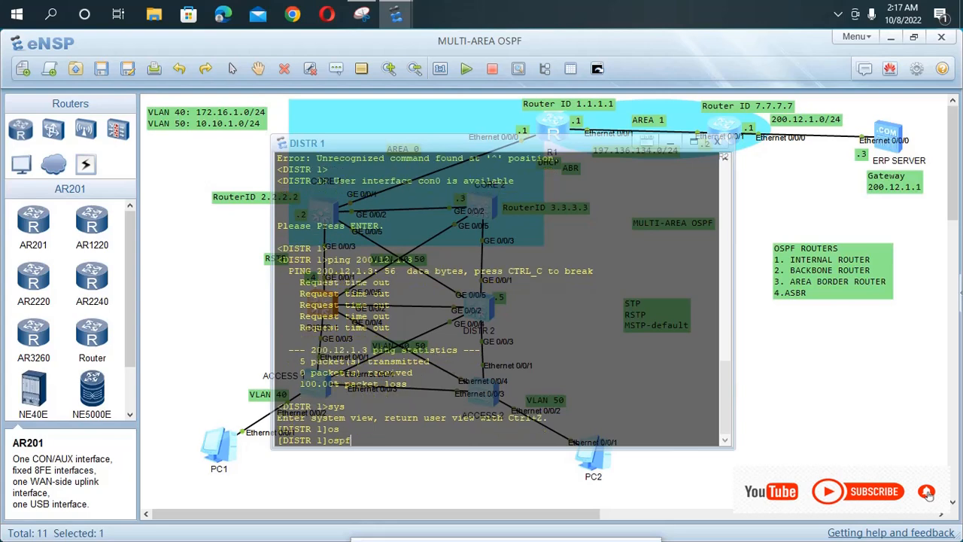
{"action": "type", "text": "1"}
{"action": "key", "text": "Return"}
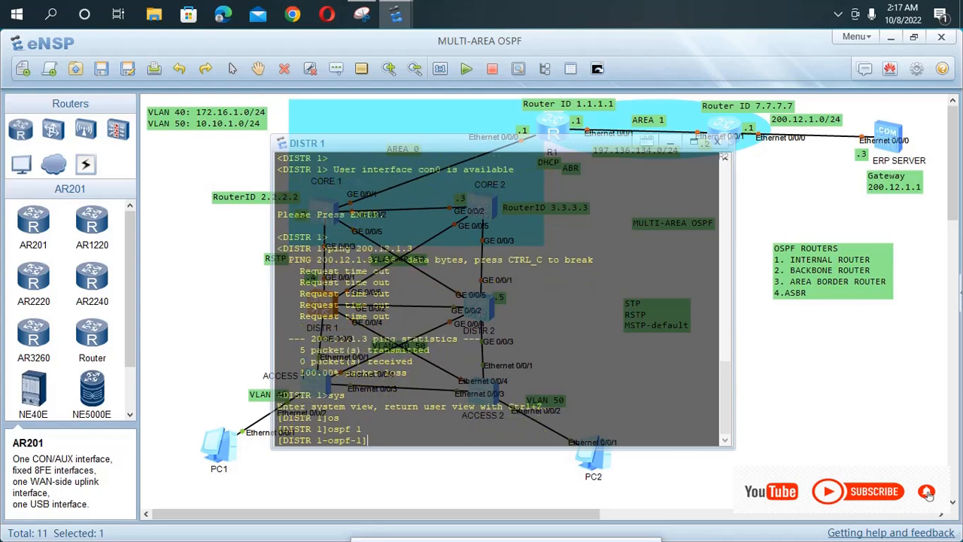
- Add the text label "Router ID 4.4.4.4" beside DISTR 1 in the topology
{"action": "left_click", "coordinate": [797, 361]}
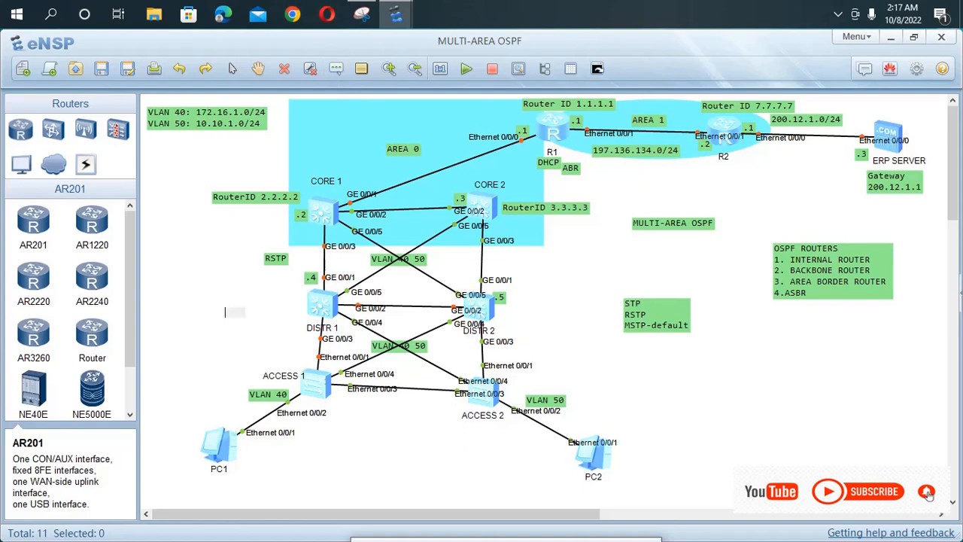
{"action": "type", "text": "Router ID 4"}
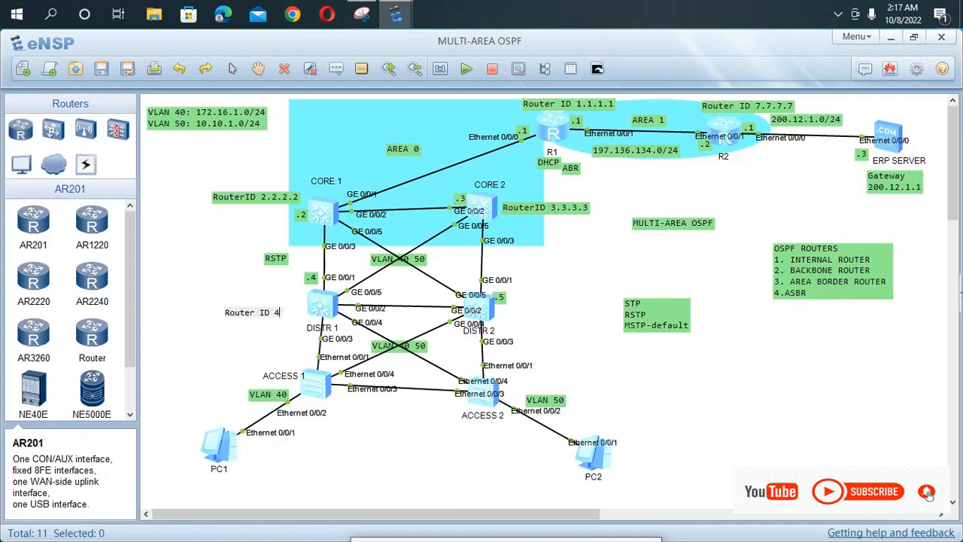
{"action": "type", "text": ".4.4.4"}
{"action": "left_click", "coordinate": [926, 493]}
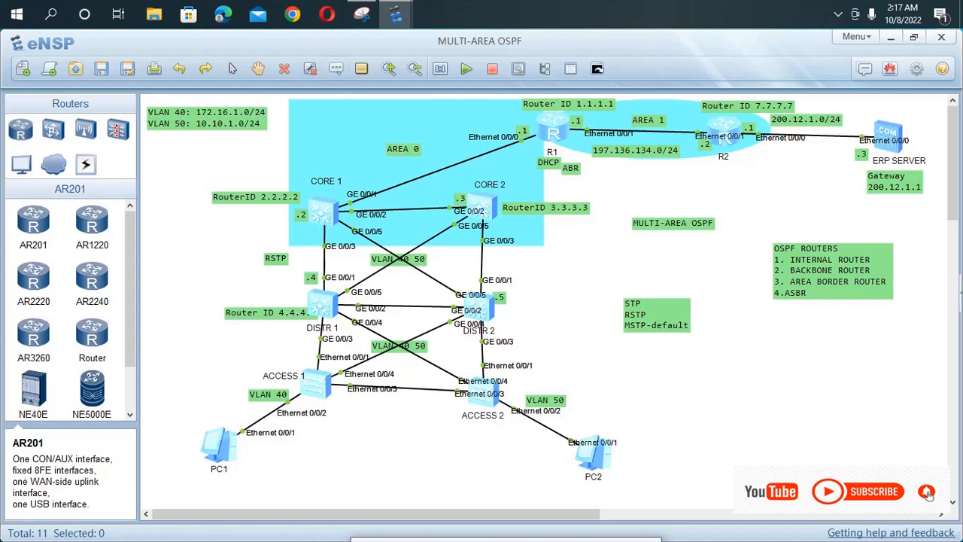
- Add the text label "Router ID 5.5.5.5" beside DISTR 2 in the topology
{"action": "left_click", "coordinate": [335, 69]}
{"action": "left_click", "coordinate": [515, 307]}
{"action": "type", "text": "Router ID "}
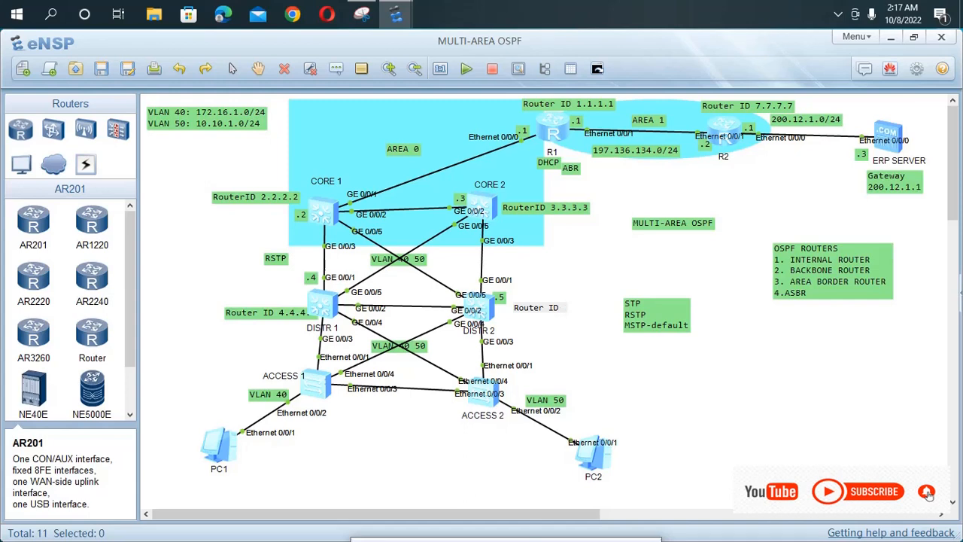
{"action": "type", "text": "5.5.5.5"}
{"action": "key", "text": "Return"}
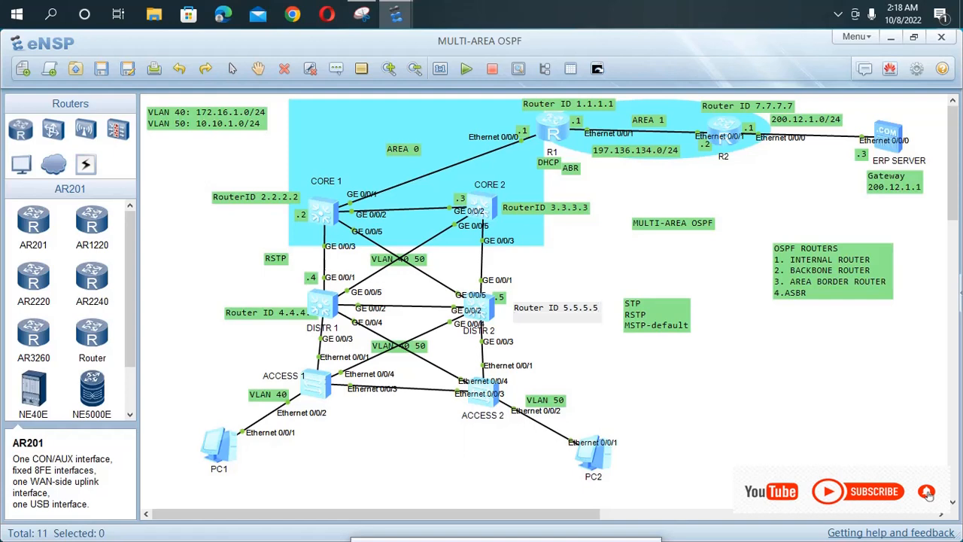
{"action": "left_click", "coordinate": [927, 492]}
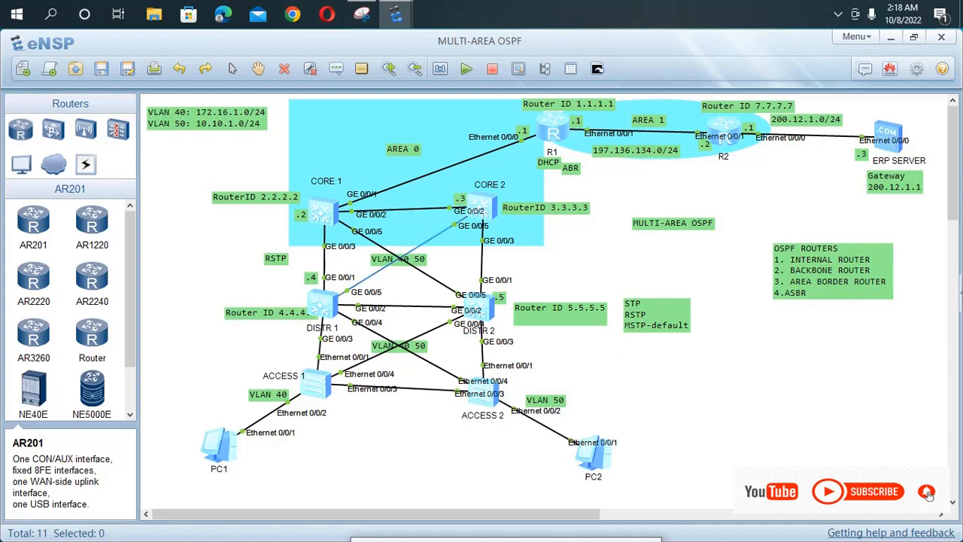
- Return to user view in DISTR 1's console and turn on the terminal monitor with "t m"
{"action": "double_click", "coordinate": [317, 305]}
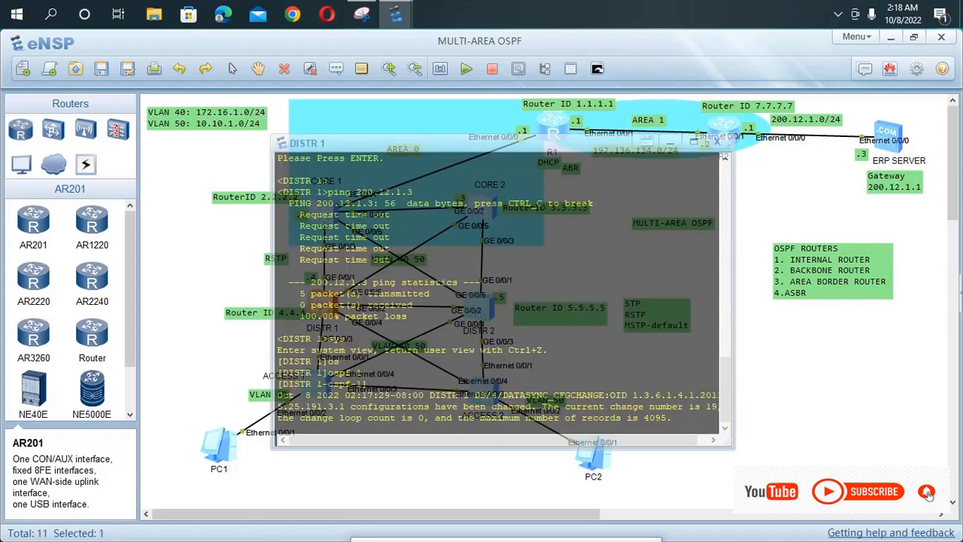
{"action": "key", "text": "Return"}
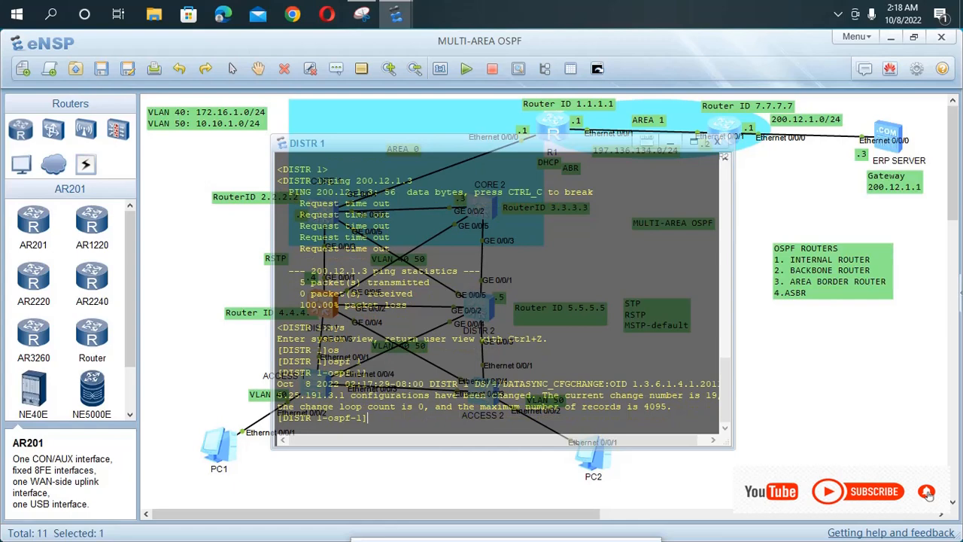
{"action": "type", "text": "QU"}
{"action": "key", "text": "Return"}
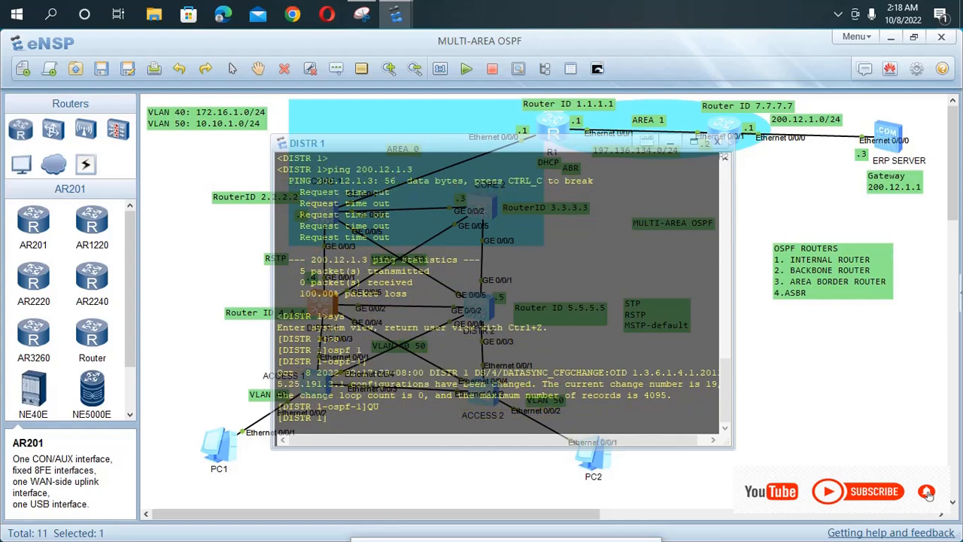
{"action": "type", "text": "z"}
{"action": "key", "text": "Return"}
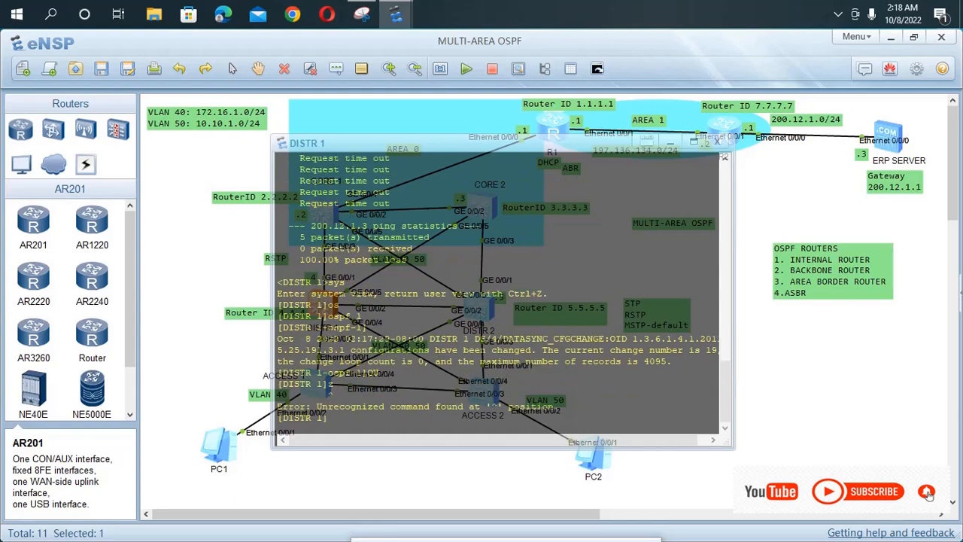
{"action": "key", "text": "ctrl+z"}
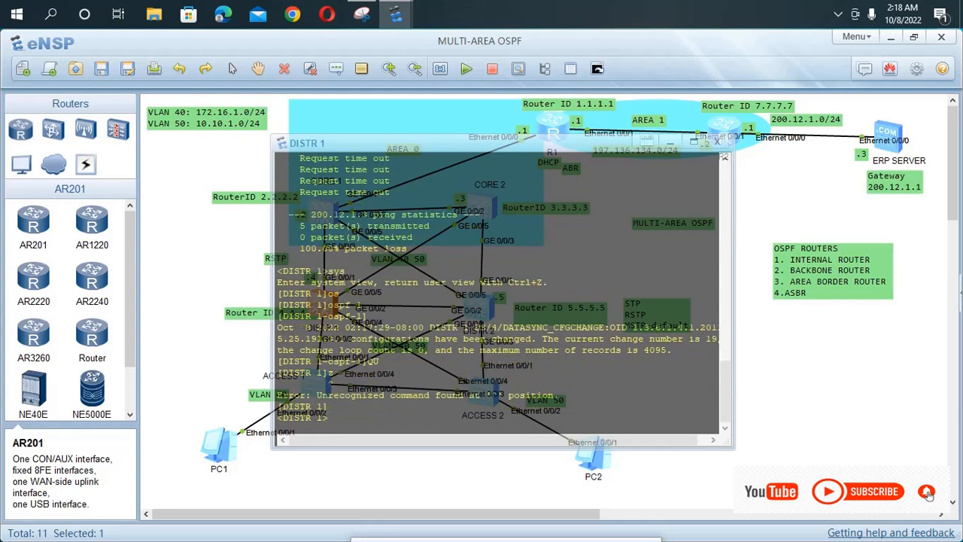
{"action": "type", "text": "t m"}
{"action": "key", "text": "Return"}
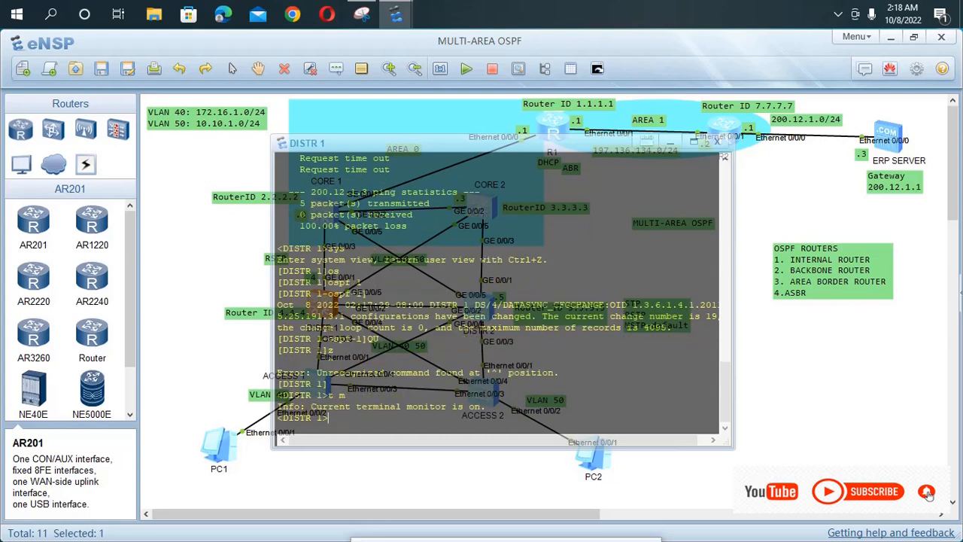
- Enter system view on DISTR 1 and set its router ID to 4.4.4.4
{"action": "type", "text": "ssy"}
{"action": "key", "text": "BackSpace"}
{"action": "key", "text": "BackSpace"}
{"action": "type", "text": "ys"}
{"action": "key", "text": "Return"}
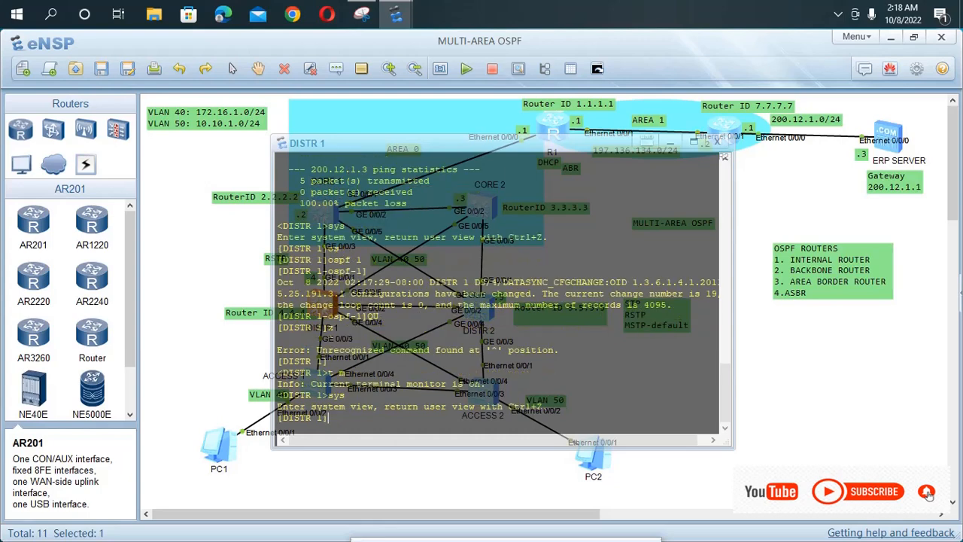
{"action": "type", "text": "c"}
{"action": "key", "text": "BackSpace"}
{"action": "type", "text": "rou"}
{"action": "key", "text": "Tab"}
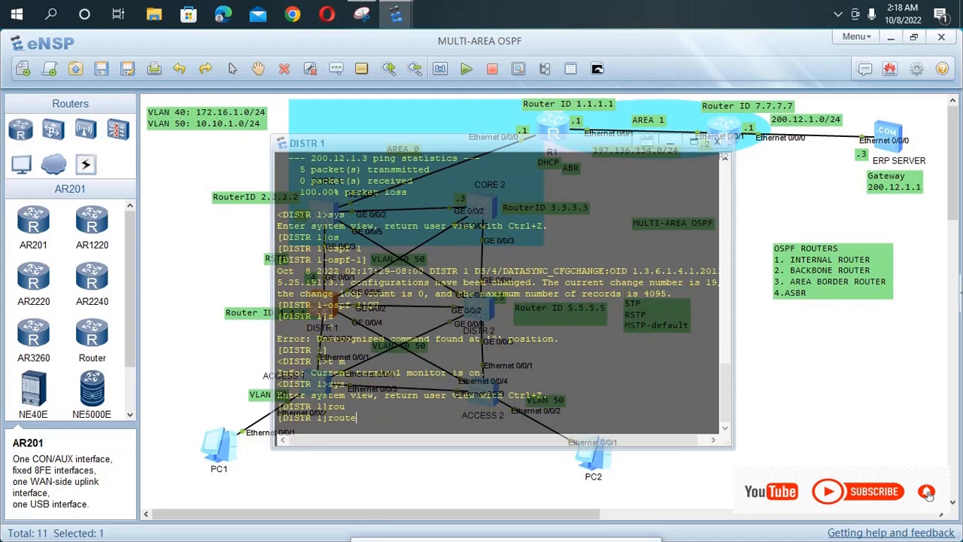
{"action": "type", "text": "r i"}
{"action": "key", "text": "Tab"}
{"action": "type", "text": "4"}
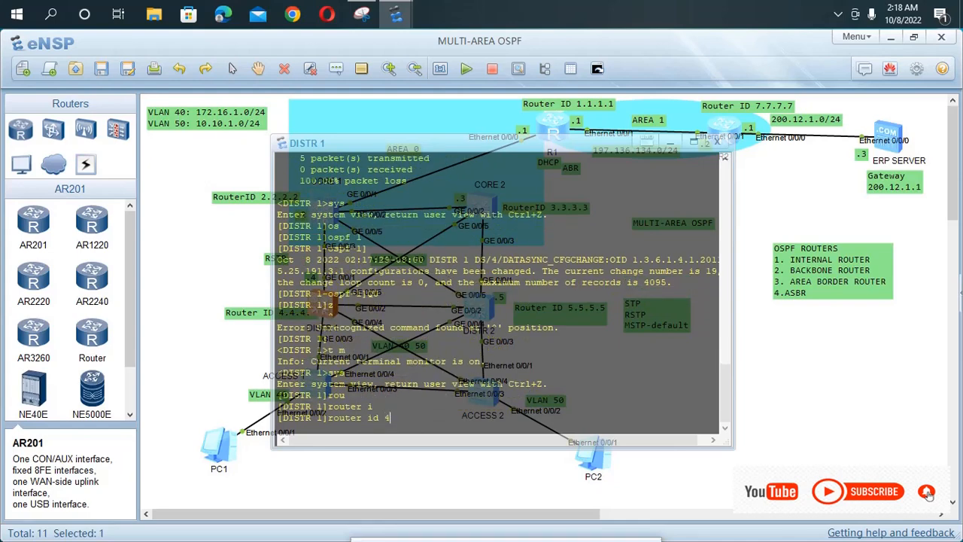
{"action": "type", "text": ".4.4.4"}
{"action": "key", "text": "Return"}
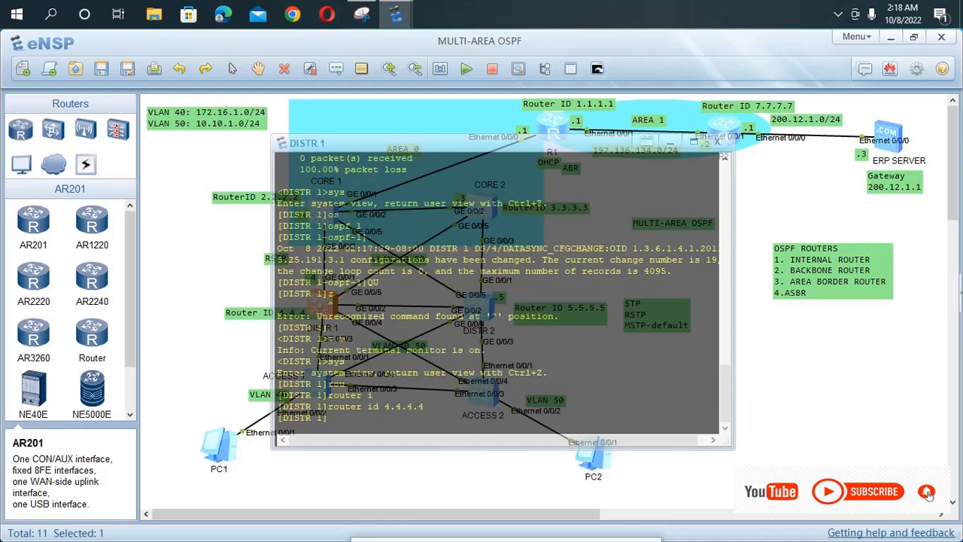
{"action": "type", "text": "ip"}
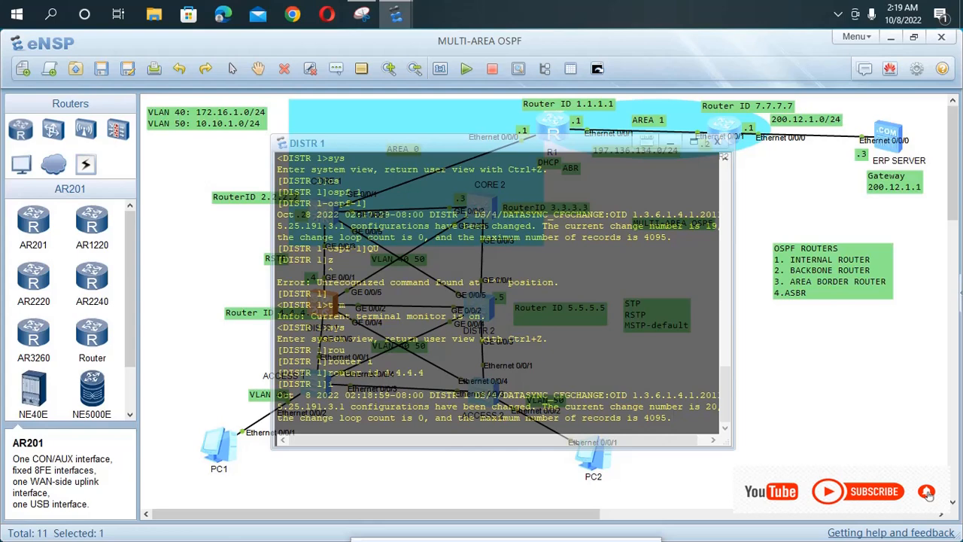
{"action": "key", "text": "Return"}
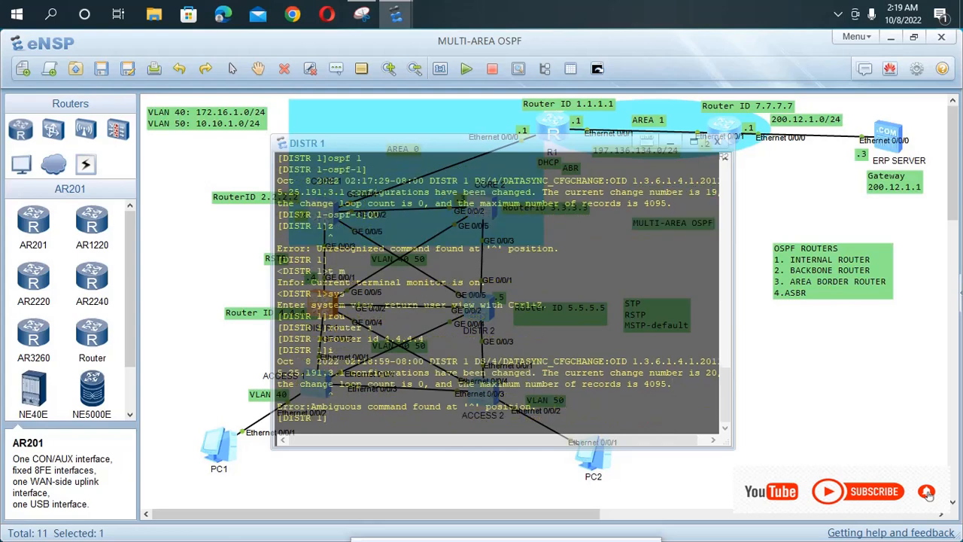
- Enter OSPF process 1 on DISTR 1 and open area 0
{"action": "type", "text": "os"}
{"action": "key", "text": "Tab"}
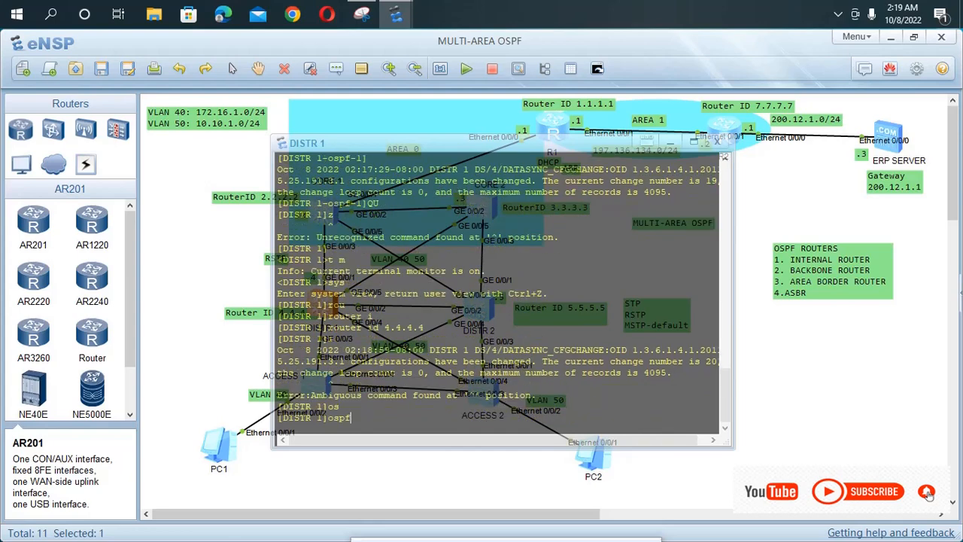
{"action": "type", "text": "1"}
{"action": "key", "text": "Return"}
{"action": "type", "text": "area"}
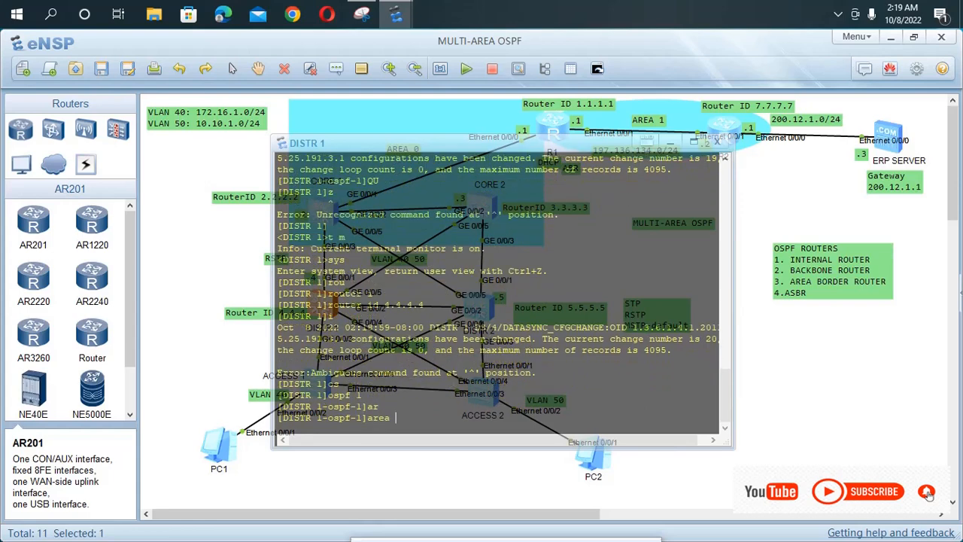
{"action": "key", "text": "Tab"}
{"action": "type", "text": "0"}
{"action": "key", "text": "Return"}
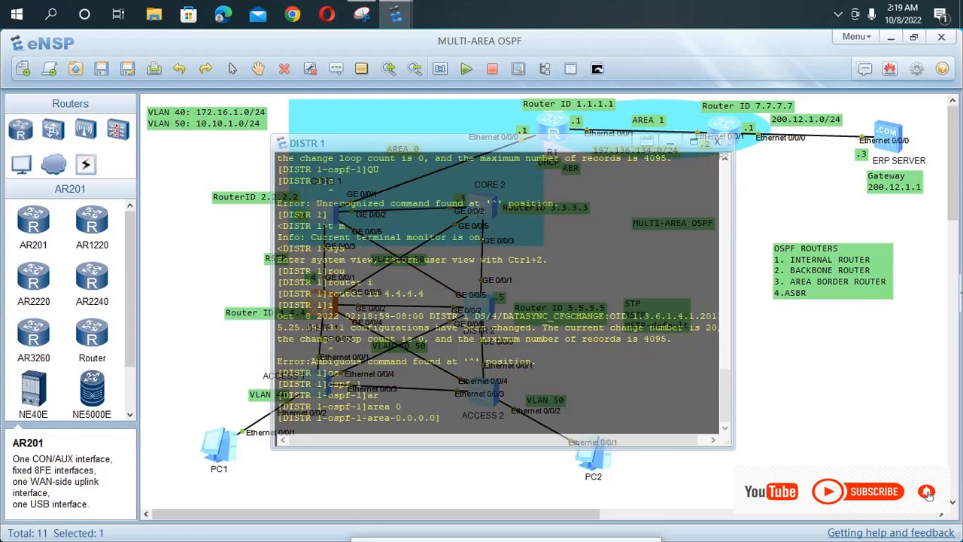
- Advertise the network 172.16.1.0 with wildcard mask 0.0.0.255 in OSPF area 0 on DISTR 1
{"action": "type", "text": "ne"}
{"action": "key", "text": "Tab"}
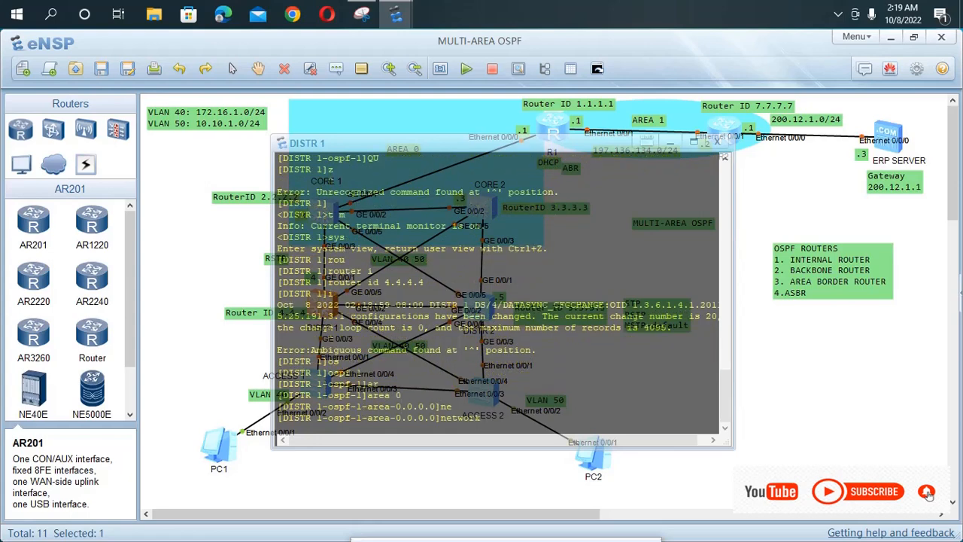
{"action": "type", "text": "172."}
{"action": "type", "text": "1"}
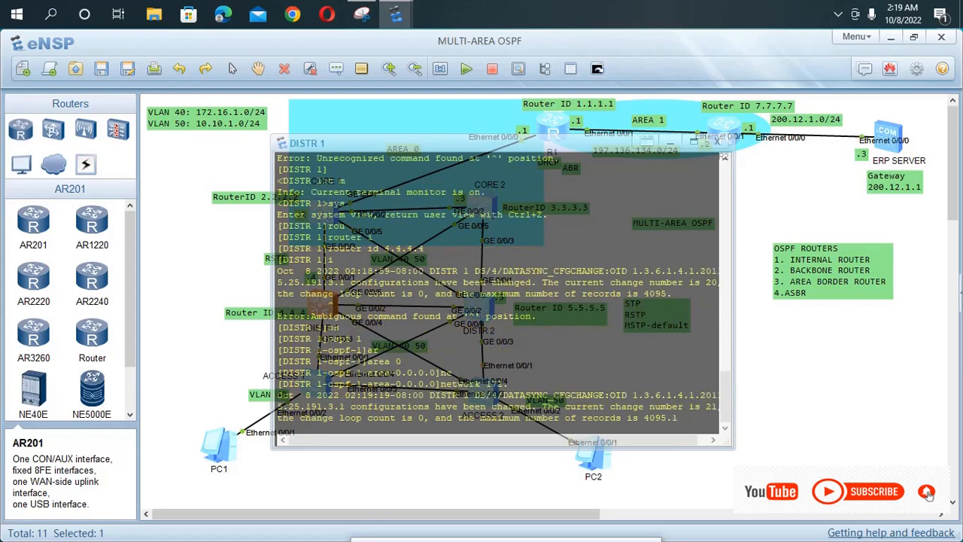
{"action": "type", "text": "6.1.0 0"}
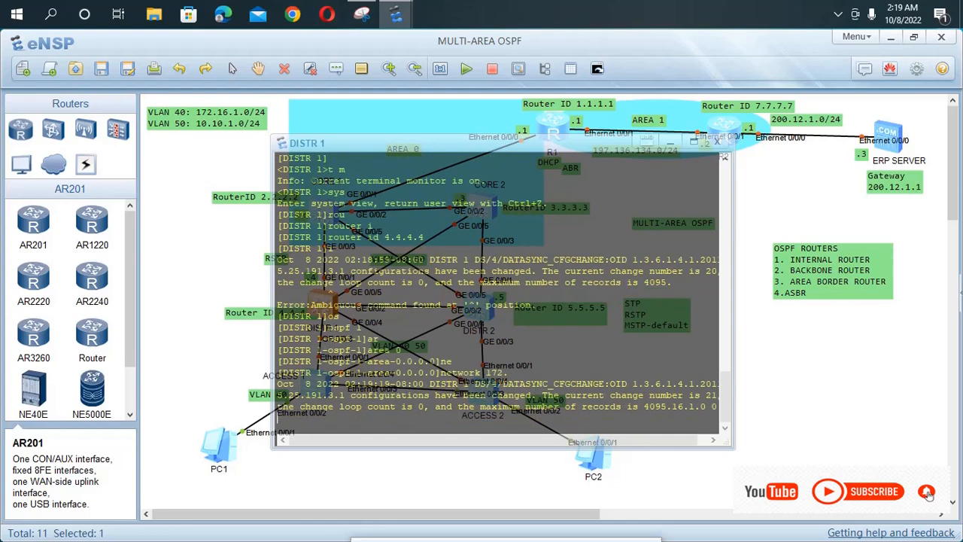
{"action": "type", "text": ".0.0.255"}
{"action": "key", "text": "Return"}
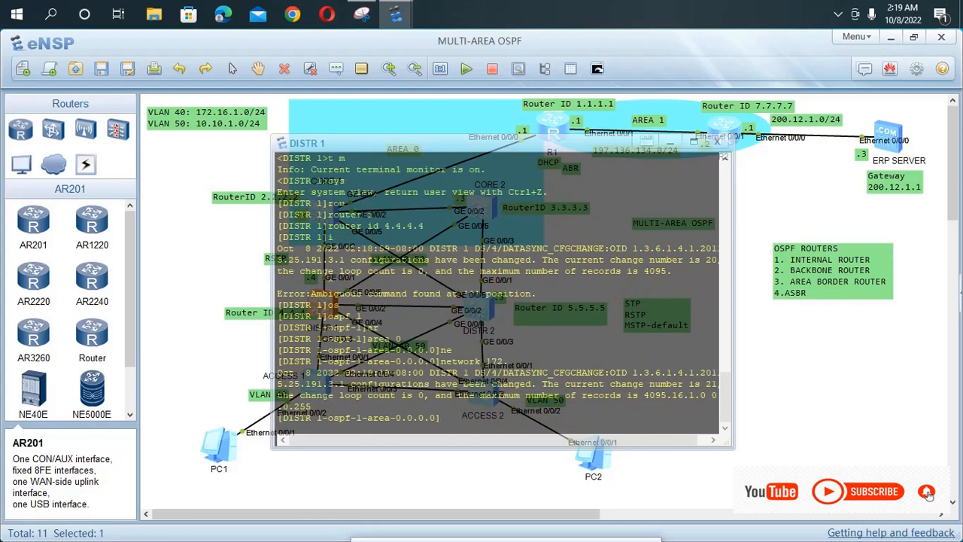
{"action": "type", "text": "m"}
{"action": "key", "text": "BackSpace"}
{"action": "type", "text": "n"}
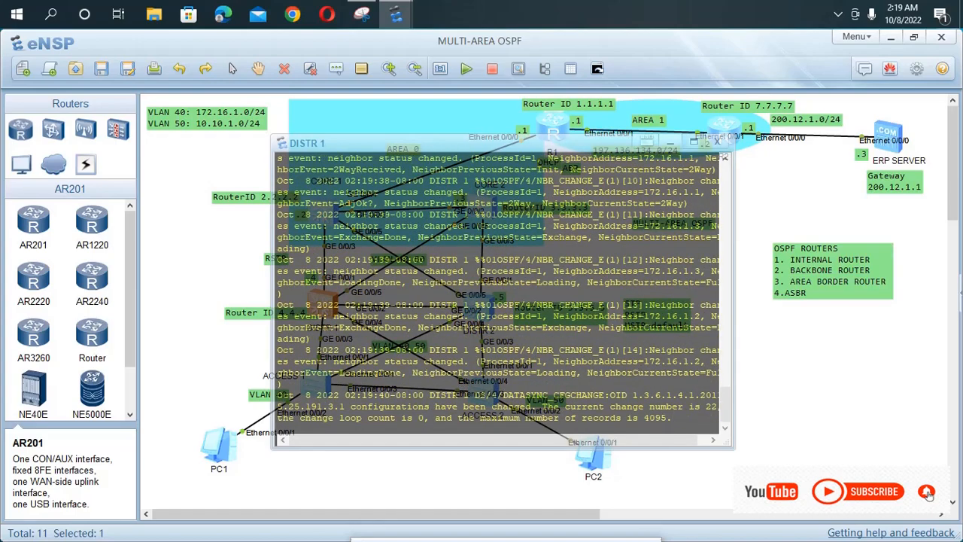
- Maximize DISTR 1's console and examine the previous and current neighbor states in the OSPF neighbor change log
{"action": "left_click", "coordinate": [693, 141]}
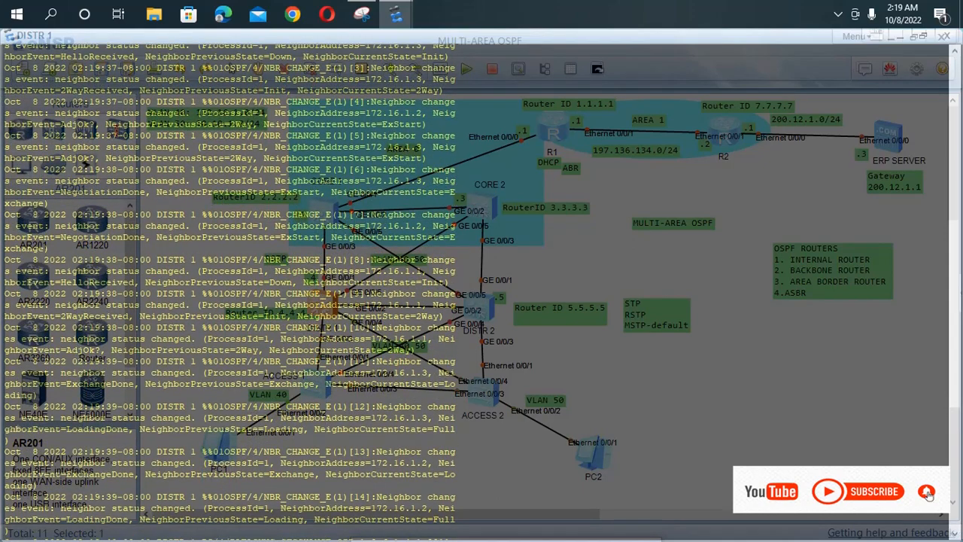
{"action": "left_click_drag", "start_coordinate": [161, 237], "coordinate": [314, 237]}
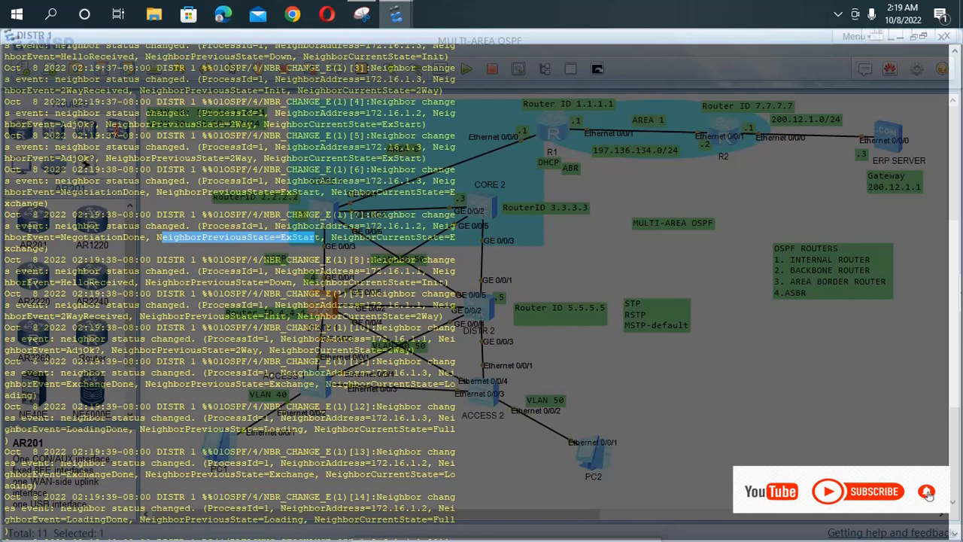
{"action": "left_click_drag", "start_coordinate": [365, 237], "coordinate": [53, 248]}
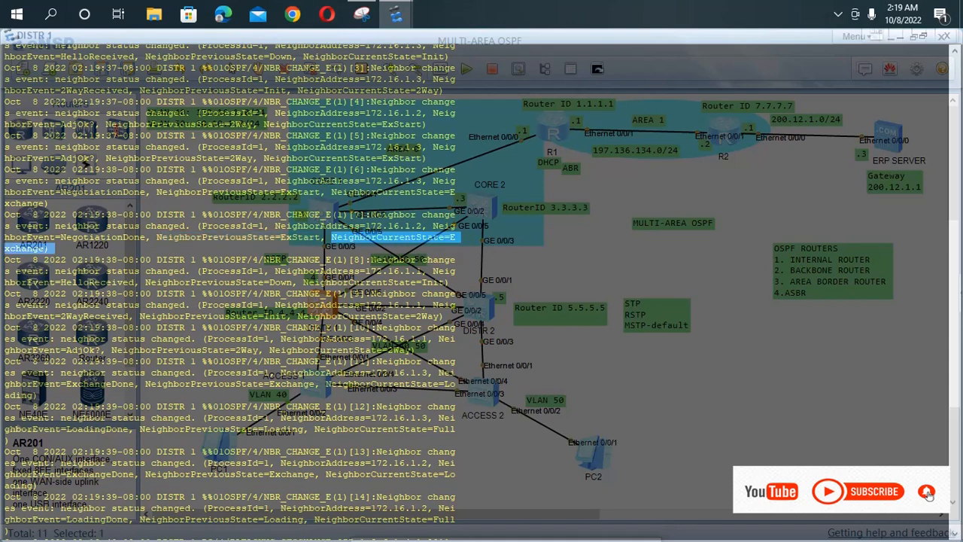
{"action": "left_click_drag", "start_coordinate": [335, 265], "coordinate": [367, 265]}
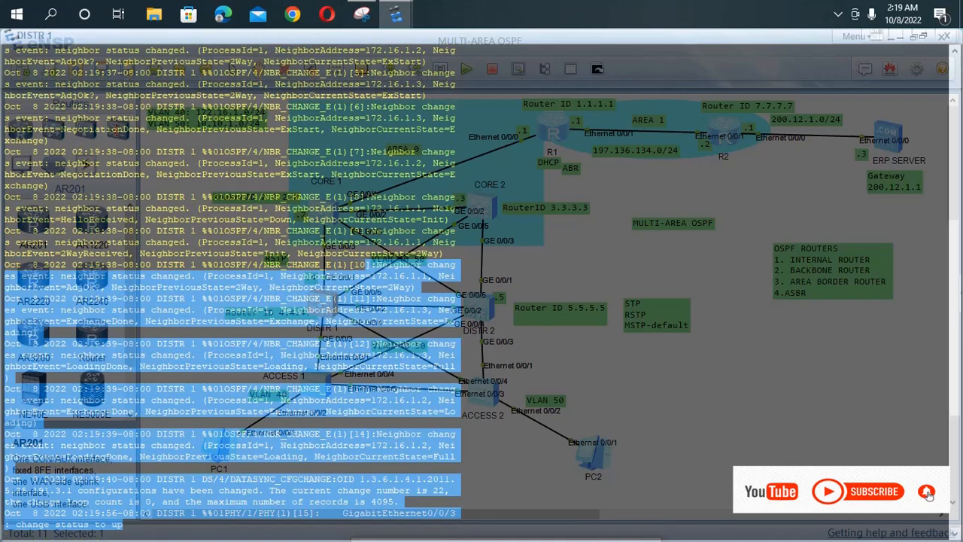
- Restore DISTR 1's console to normal size and advertise network 10.10.1.0 with wildcard mask 0.0.0.255 in OSPF area 0
{"action": "left_click", "coordinate": [123, 525]}
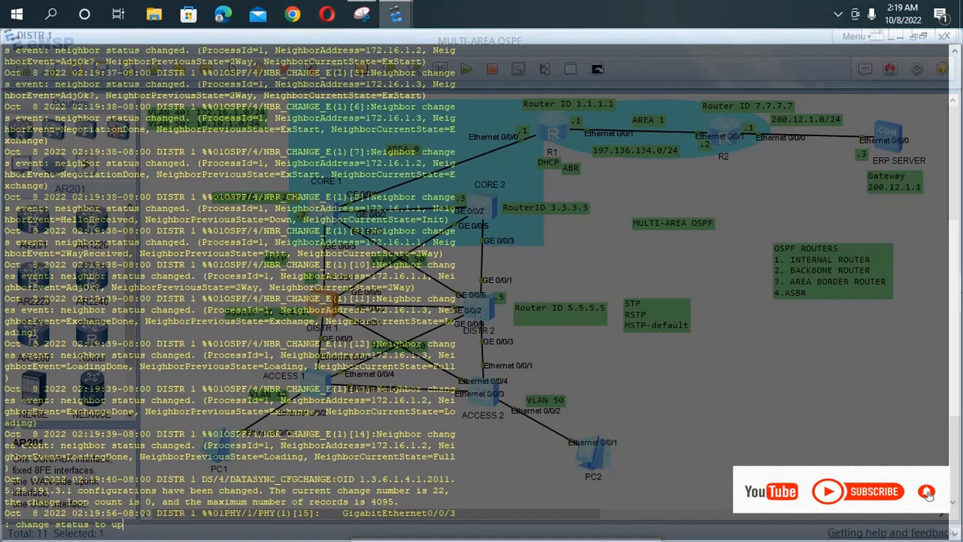
{"action": "left_click", "coordinate": [923, 36]}
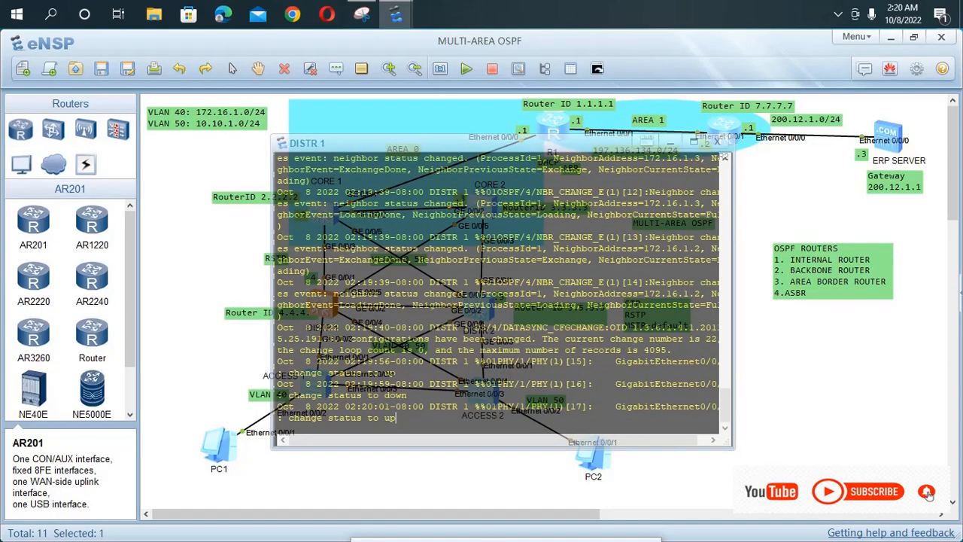
{"action": "key", "text": "Return"}
{"action": "key", "text": "Return"}
{"action": "type", "text": "n"}
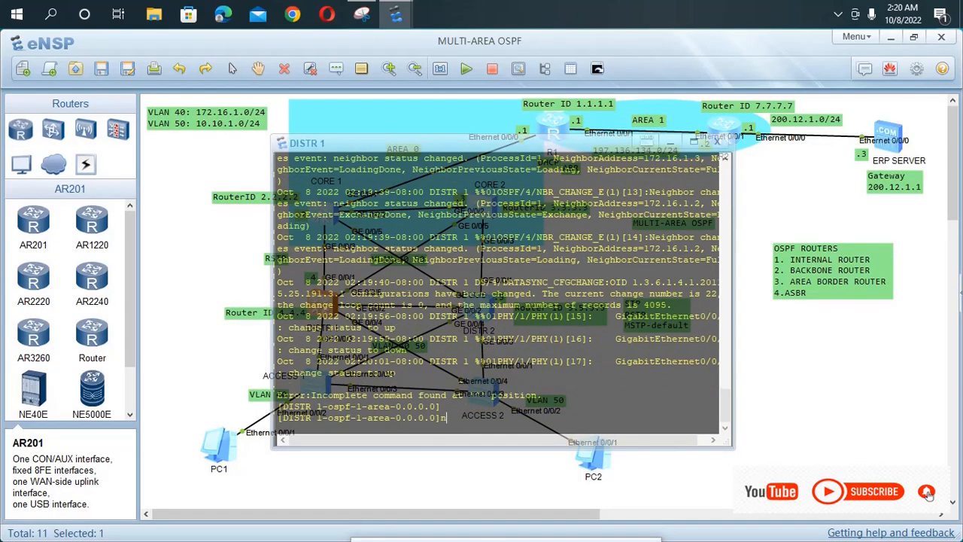
{"action": "type", "text": "et"}
{"action": "key", "text": "Tab"}
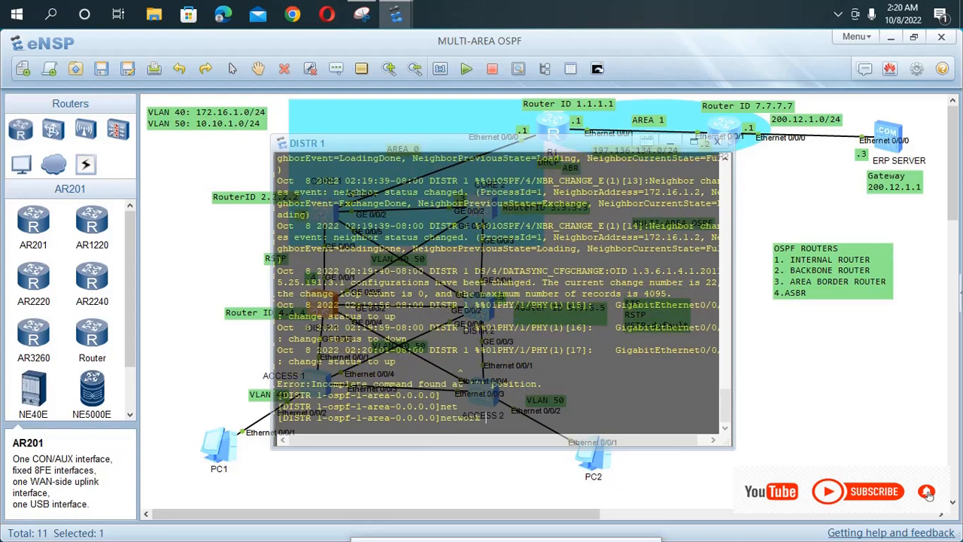
{"action": "type", "text": "1"}
{"action": "type", "text": "0.1"}
{"action": "type", "text": "0"}
{"action": "type", "text": ".1"}
{"action": "type", "text": ".0 "}
{"action": "type", "text": "0.0.0."}
{"action": "type", "text": "0."}
{"action": "type", "text": "255"}
{"action": "key", "text": "Return"}
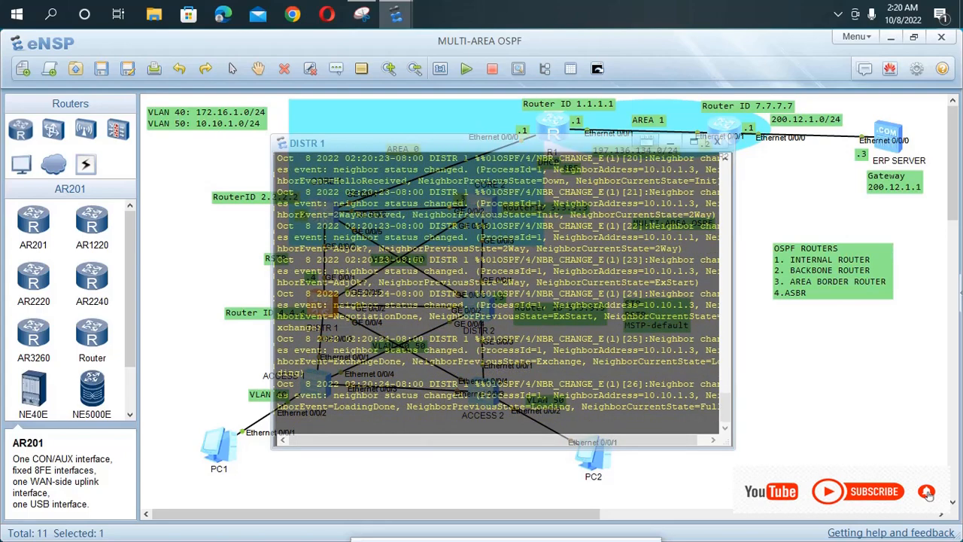
- Maximize DISTR 1's console and examine the OSPF neighbor state transitions logged for the 10.10.1.0 network
{"action": "left_click", "coordinate": [694, 141]}
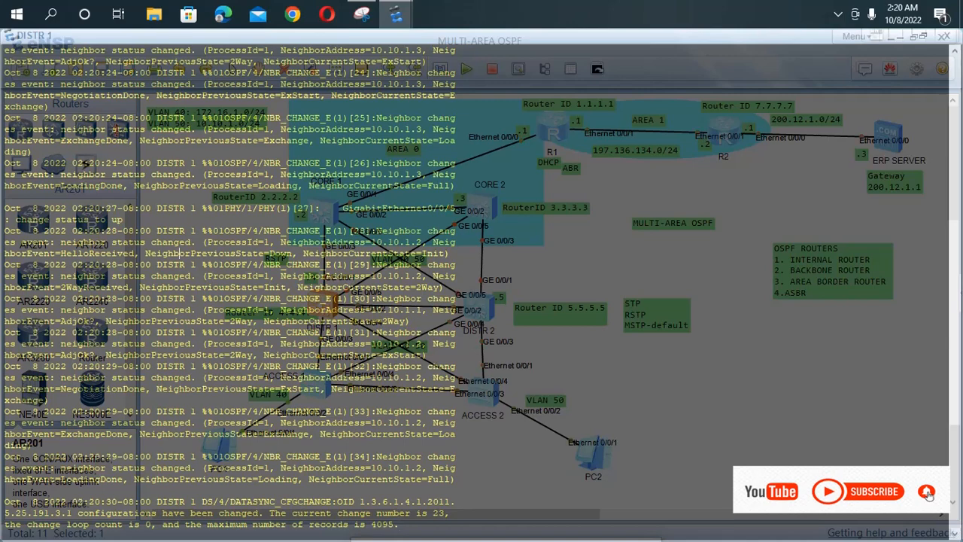
{"action": "left_click_drag", "start_coordinate": [179, 253], "coordinate": [281, 254]}
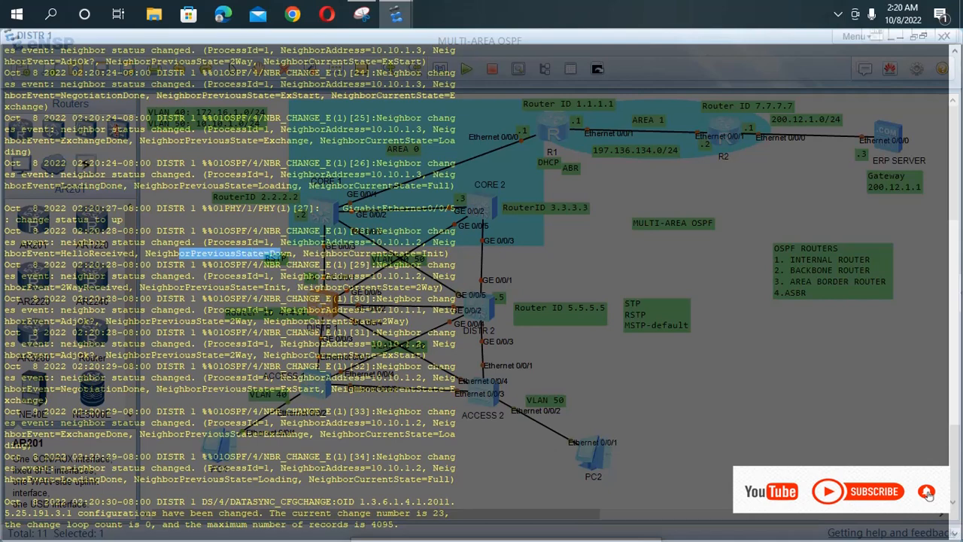
{"action": "left_click_drag", "start_coordinate": [376, 264], "coordinate": [451, 265]}
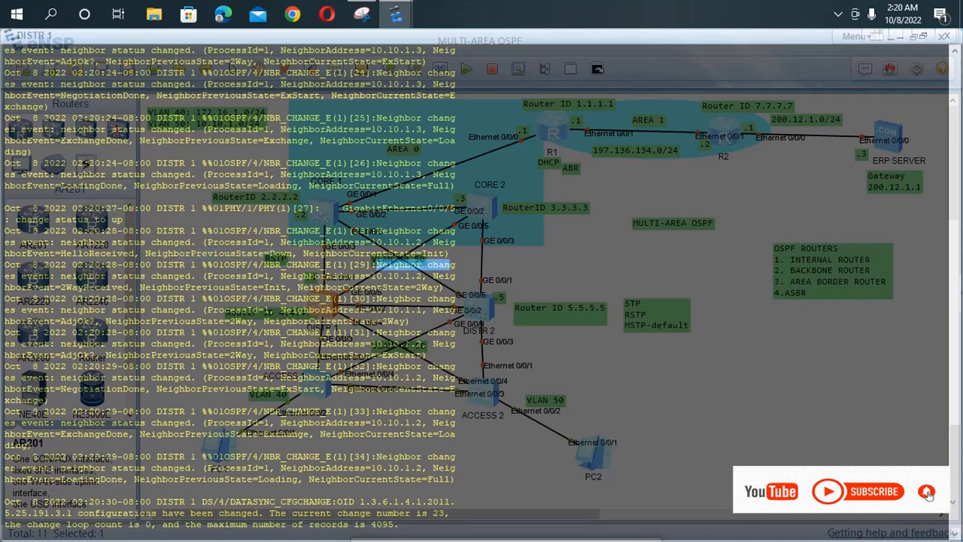
{"action": "left_click", "coordinate": [309, 292]}
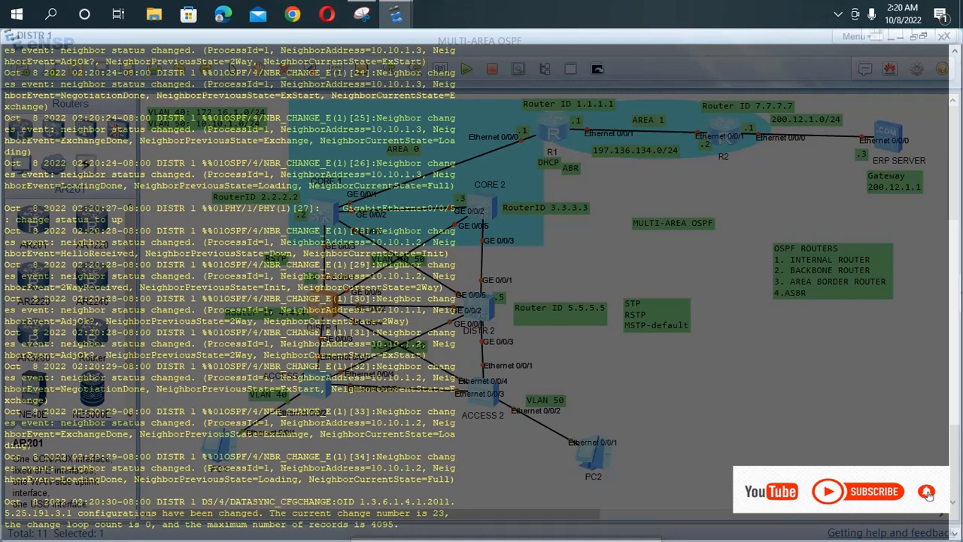
{"action": "left_click_drag", "start_coordinate": [407, 322], "coordinate": [263, 322]}
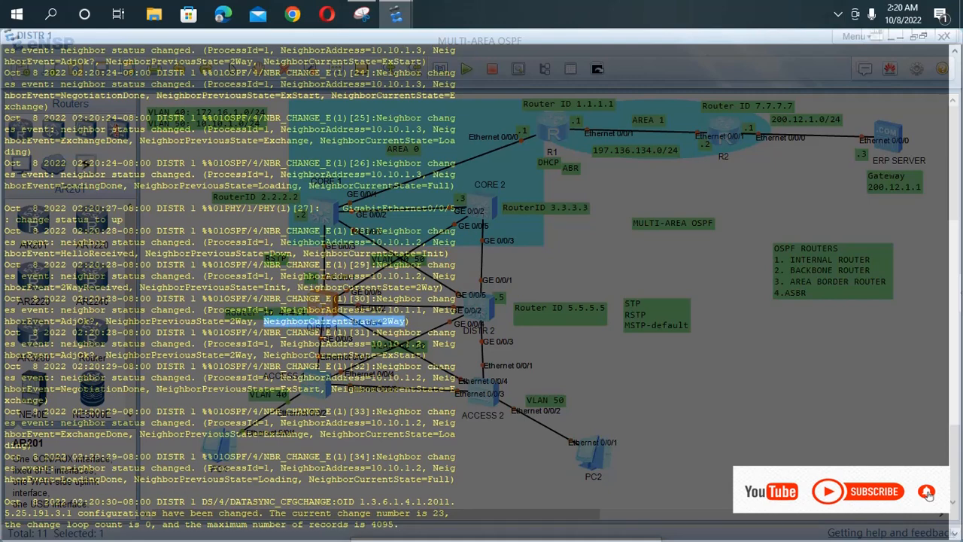
{"action": "left_click_drag", "start_coordinate": [410, 354], "coordinate": [360, 366]}
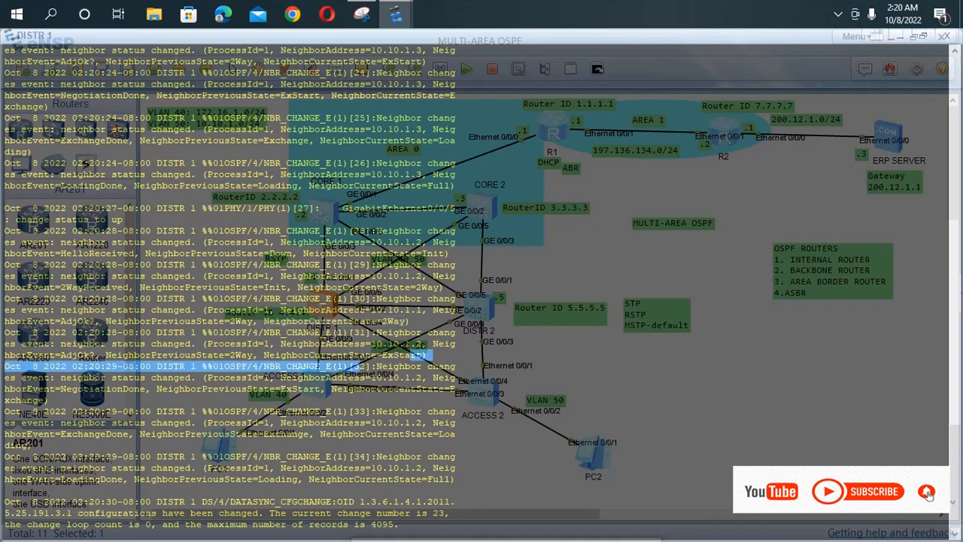
{"action": "left_click_drag", "start_coordinate": [455, 479], "coordinate": [309, 478]}
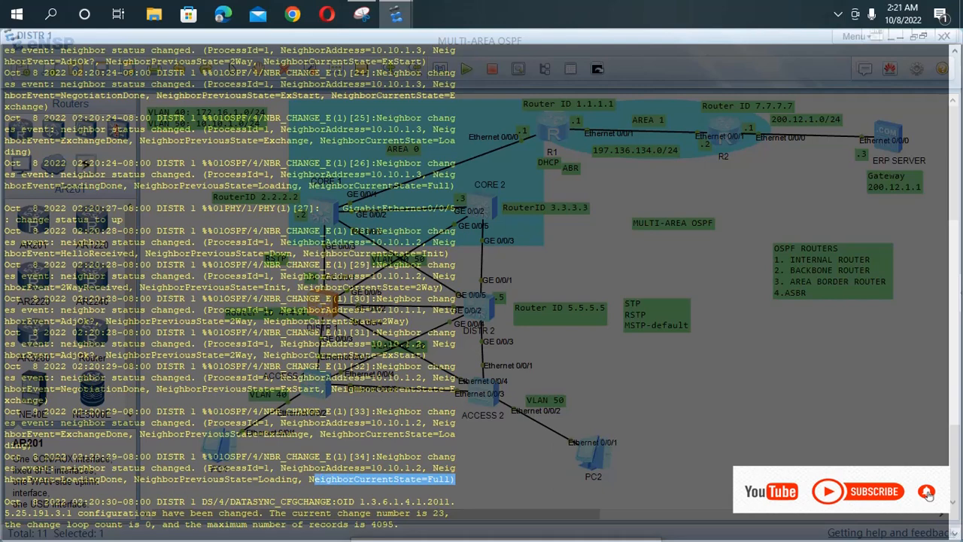
{"action": "left_click", "coordinate": [400, 524]}
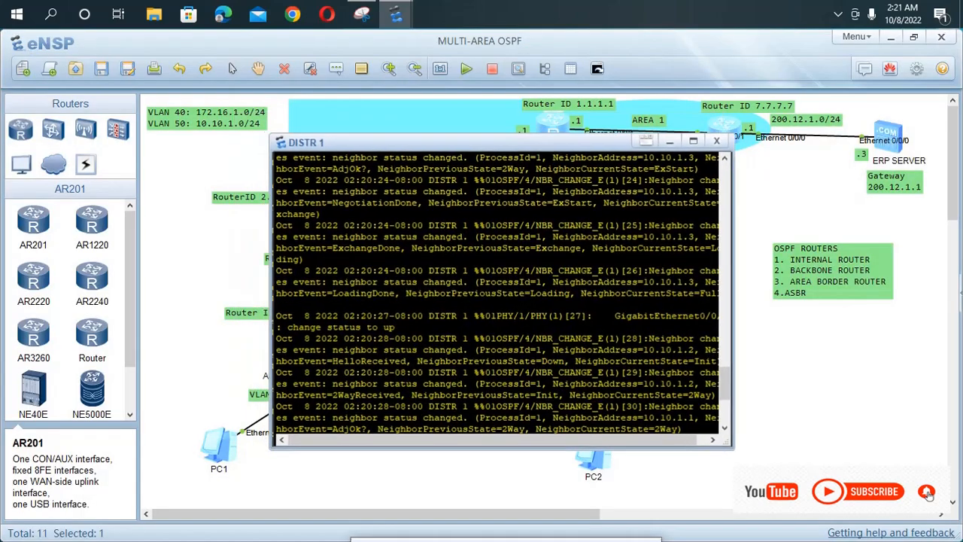
- Open DISTR 2's console, turn on terminal monitoring and enter system view
{"action": "left_click", "coordinate": [479, 307]}
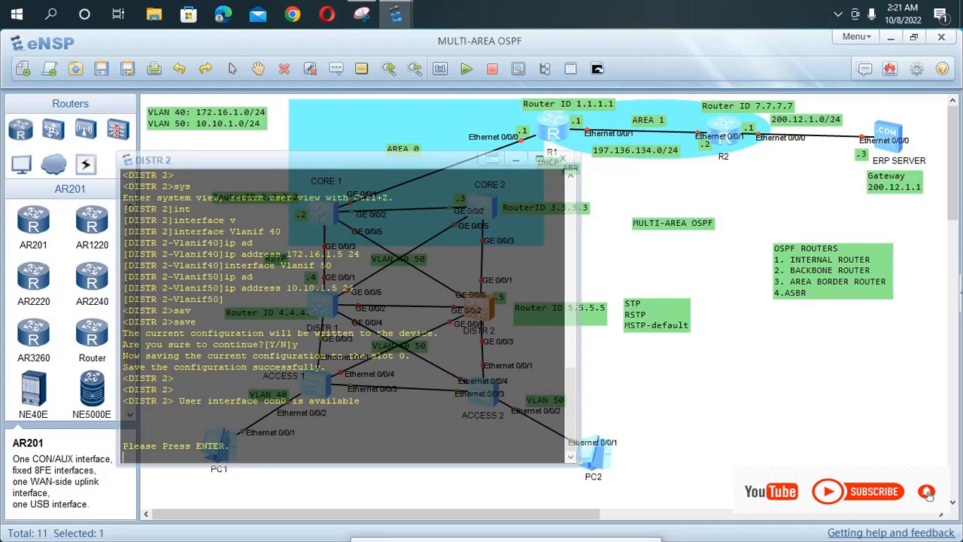
{"action": "key", "text": "Return"}
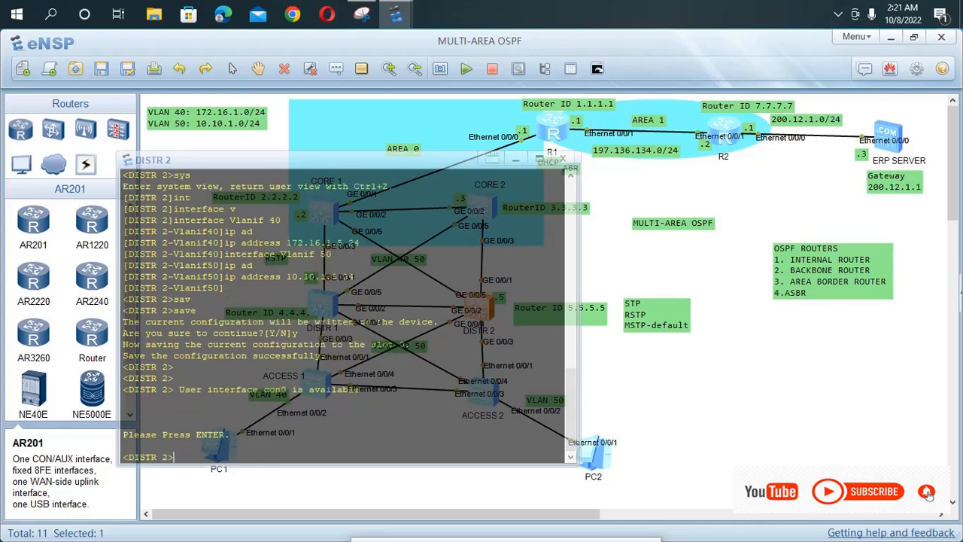
{"action": "type", "text": "t m"}
{"action": "key", "text": "Return"}
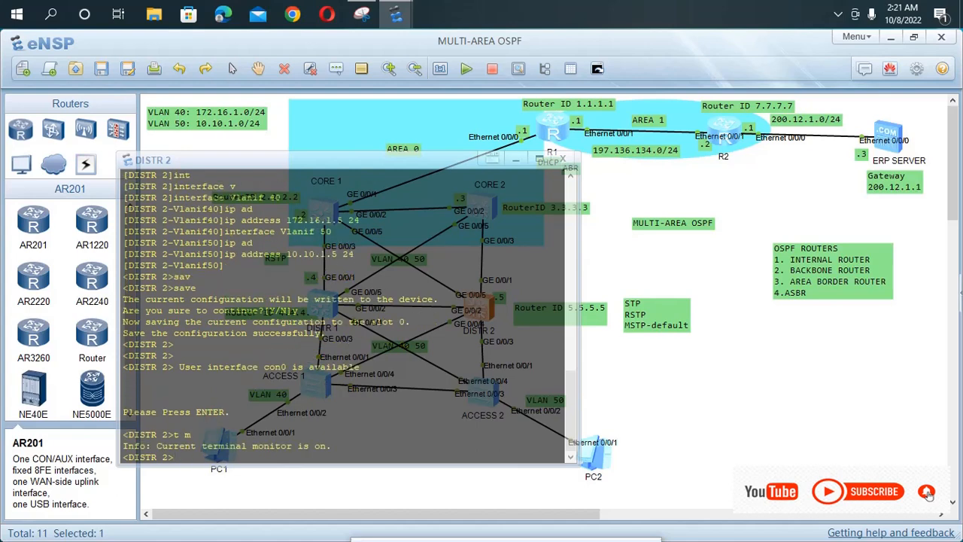
{"action": "type", "text": "sys"}
{"action": "key", "text": "Return"}
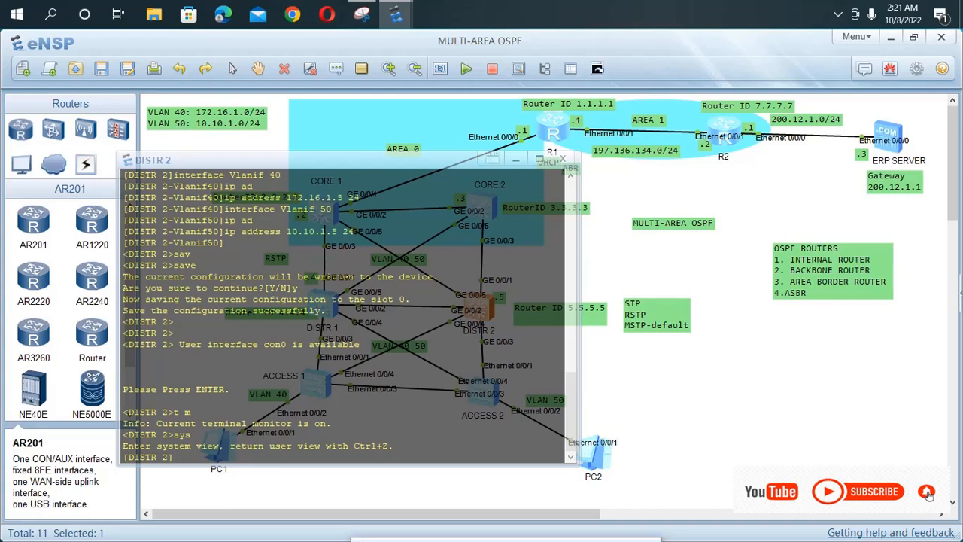
- Set DISTR 2's router ID to 5.5.5.5
{"action": "type", "text": "rou"}
{"action": "key", "text": "Tab"}
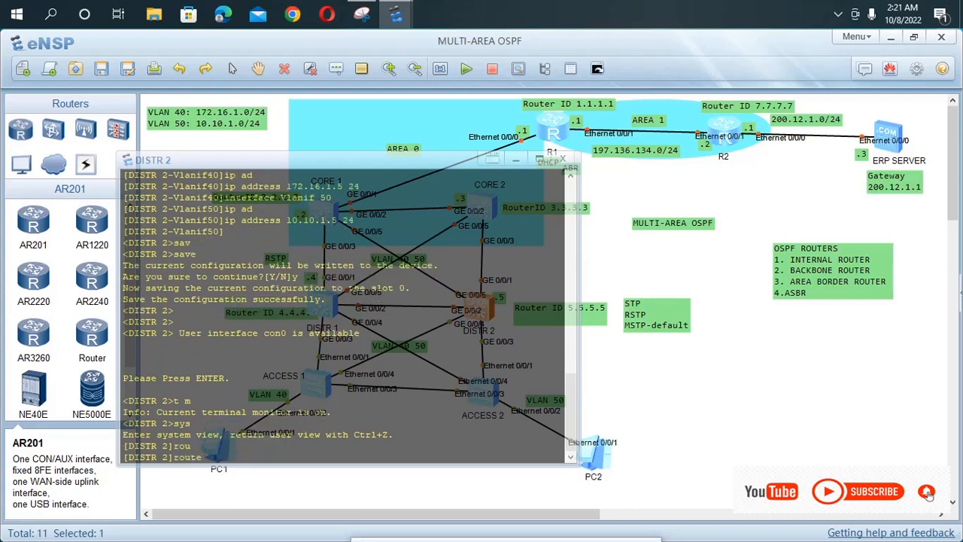
{"action": "type", "text": "r i"}
{"action": "key", "text": "Tab"}
{"action": "type", "text": "5"}
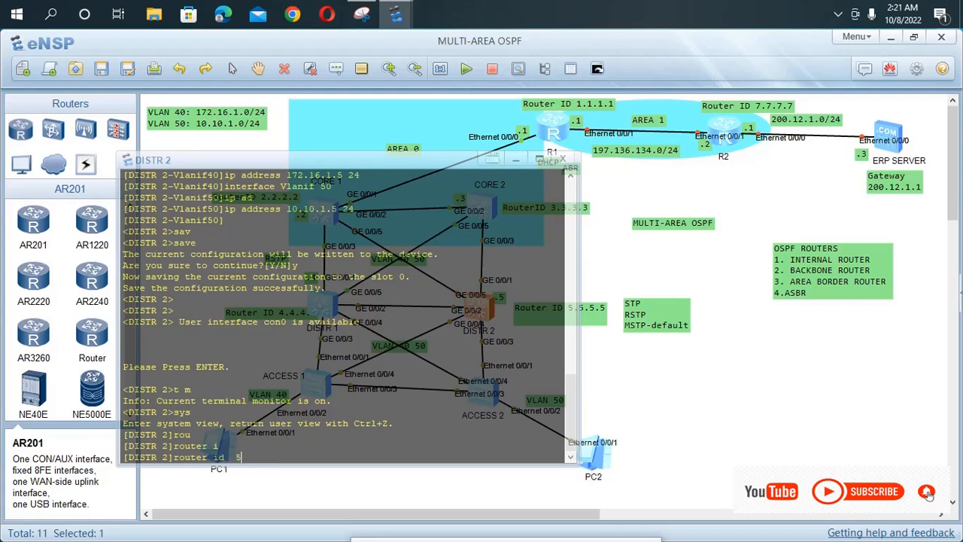
{"action": "type", "text": ".5.5.5"}
{"action": "key", "text": "Return"}
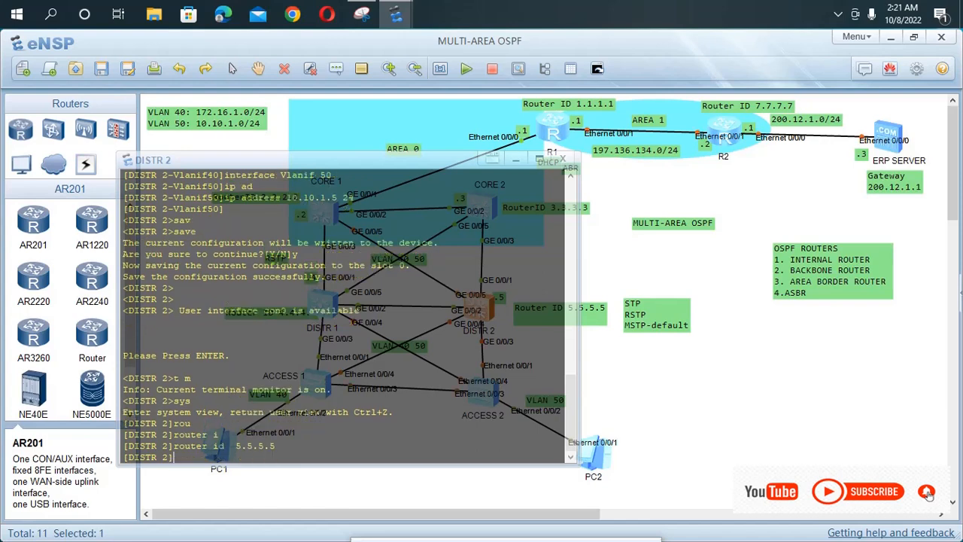
- Enter OSPF process 1 on DISTR 2 and open area 0
{"action": "type", "text": "os"}
{"action": "key", "text": "Tab"}
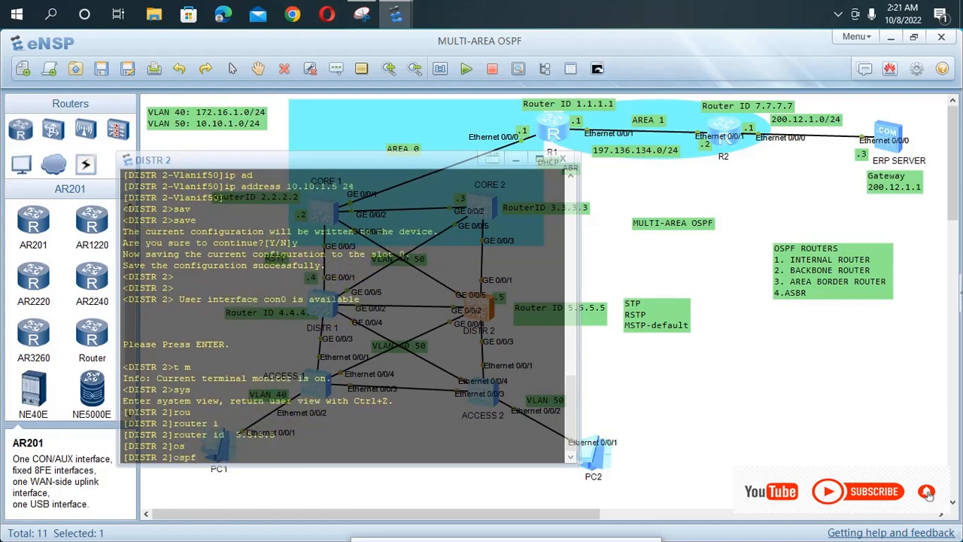
{"action": "type", "text": "1"}
{"action": "key", "text": "Return"}
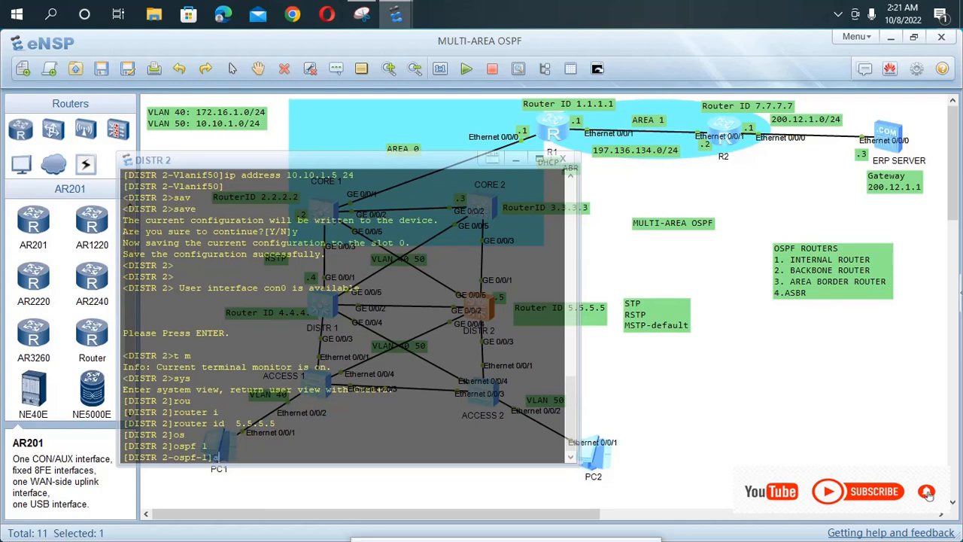
{"action": "type", "text": "ar"}
{"action": "key", "text": "Tab"}
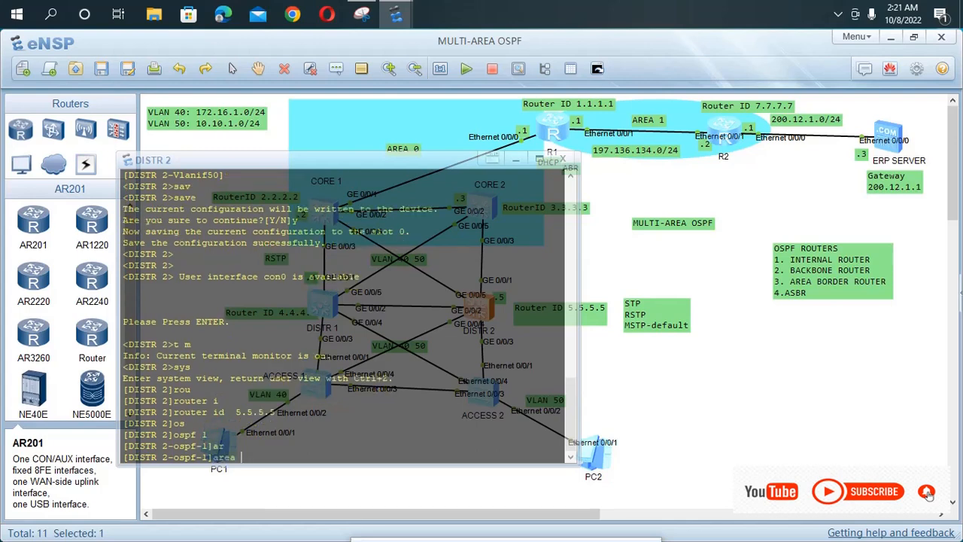
{"action": "type", "text": "0"}
{"action": "key", "text": "Return"}
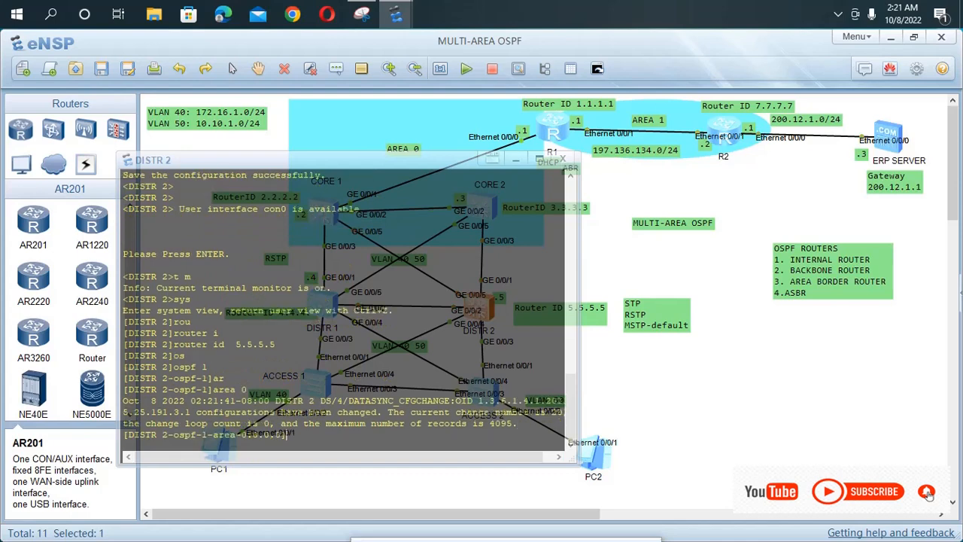
- Advertise the network 172.16.1.0 with wildcard mask 0.0.0.255 in OSPF area 0 on DISTR 2
{"action": "type", "text": "nety"}
{"action": "key", "text": "Tab"}
{"action": "key", "text": "BackSpace"}
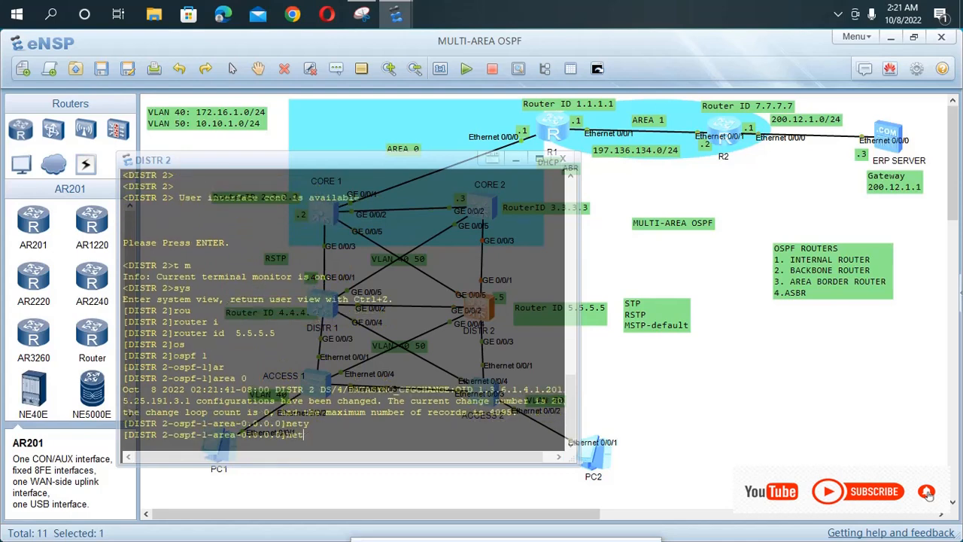
{"action": "key", "text": "Tab"}
{"action": "type", "text": "1"}
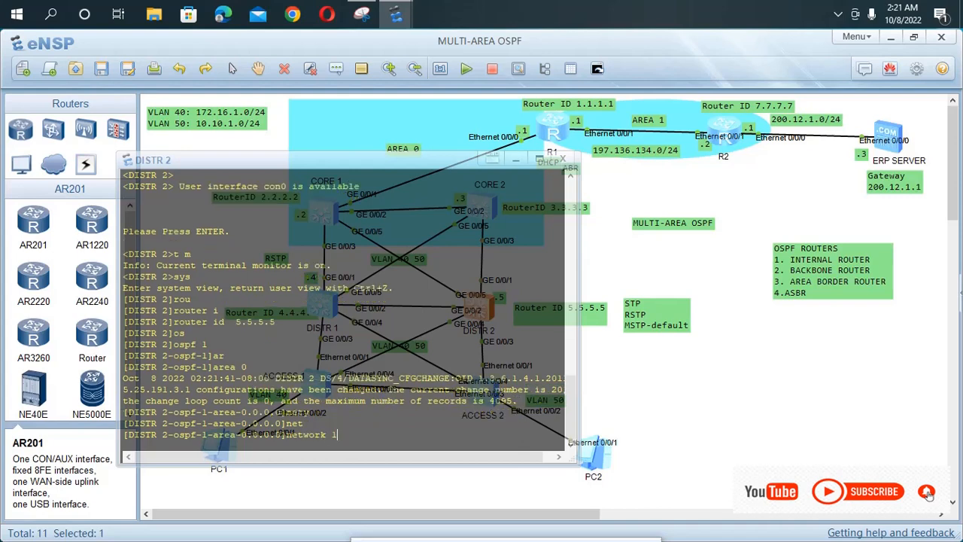
{"action": "type", "text": "72.16"}
{"action": "type", "text": ".1"}
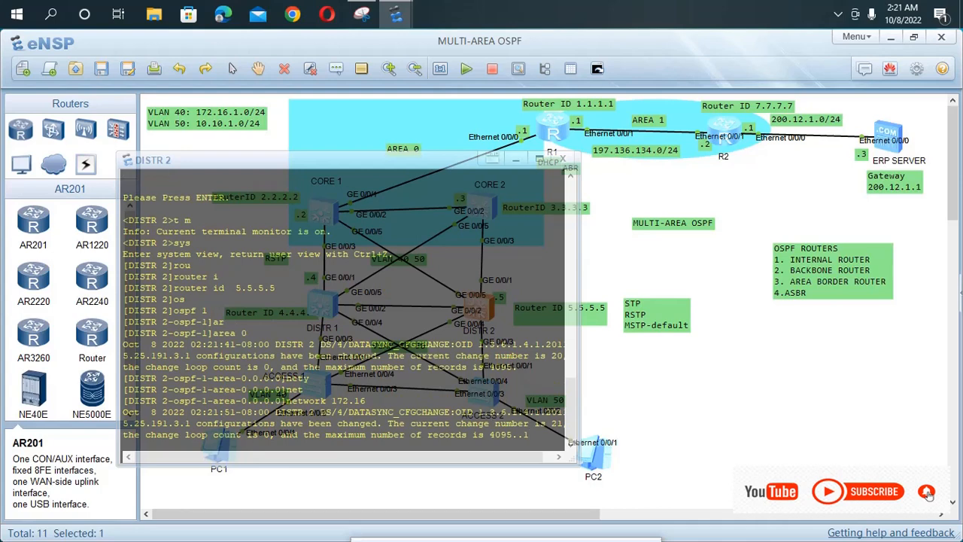
{"action": "type", "text": ".0 0.0"}
{"action": "key", "text": "Return"}
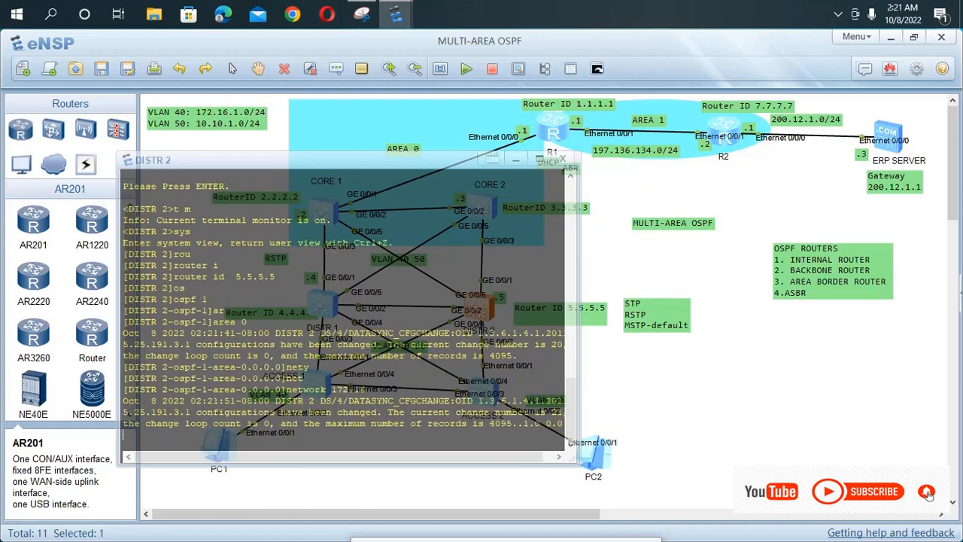
{"action": "type", "text": ".255"}
{"action": "key", "text": "Return"}
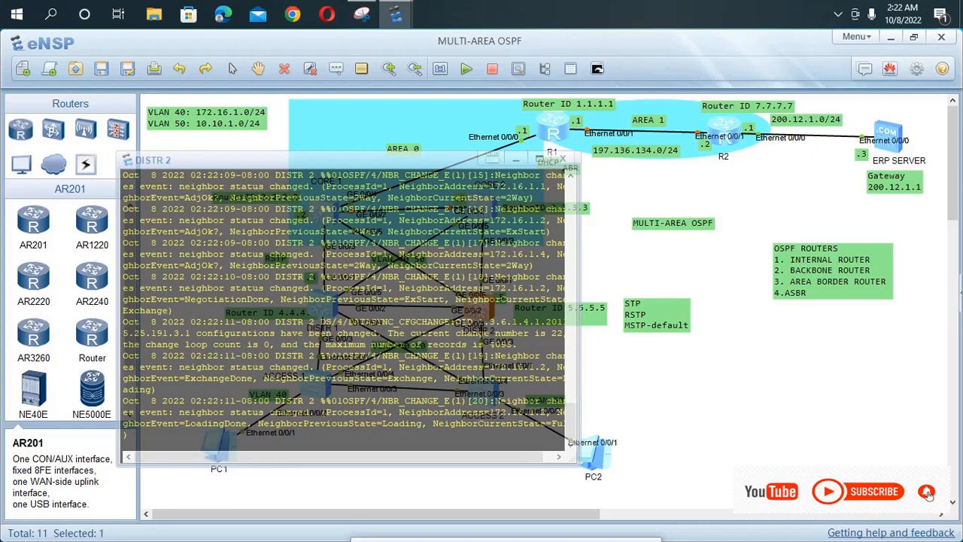
- Examine the latest neighbor state entries in DISTR 2's OSPF neighbor change log
{"action": "left_click", "coordinate": [558, 457]}
{"action": "left_click", "coordinate": [559, 457]}
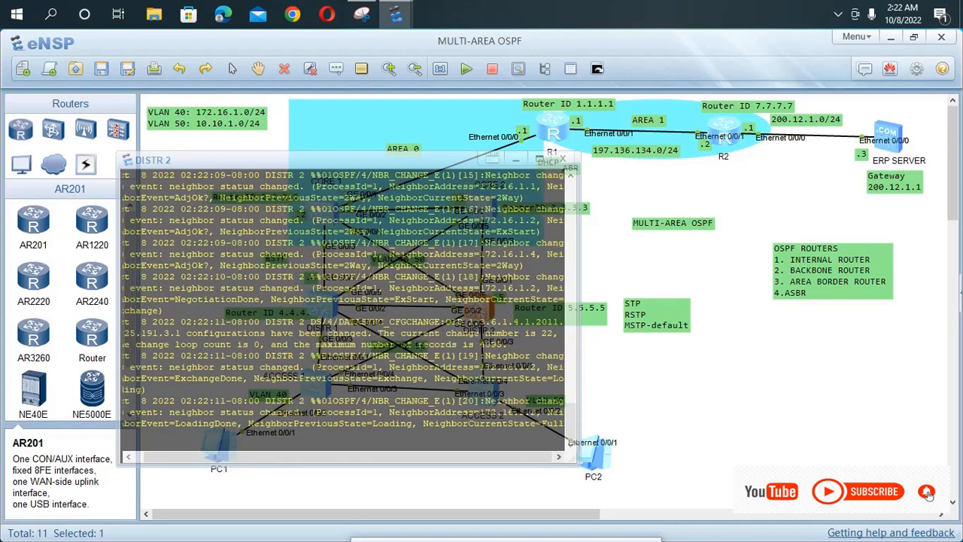
{"action": "left_click", "coordinate": [559, 456]}
{"action": "left_click", "coordinate": [558, 456]}
{"action": "left_click_drag", "start_coordinate": [555, 424], "coordinate": [417, 424]}
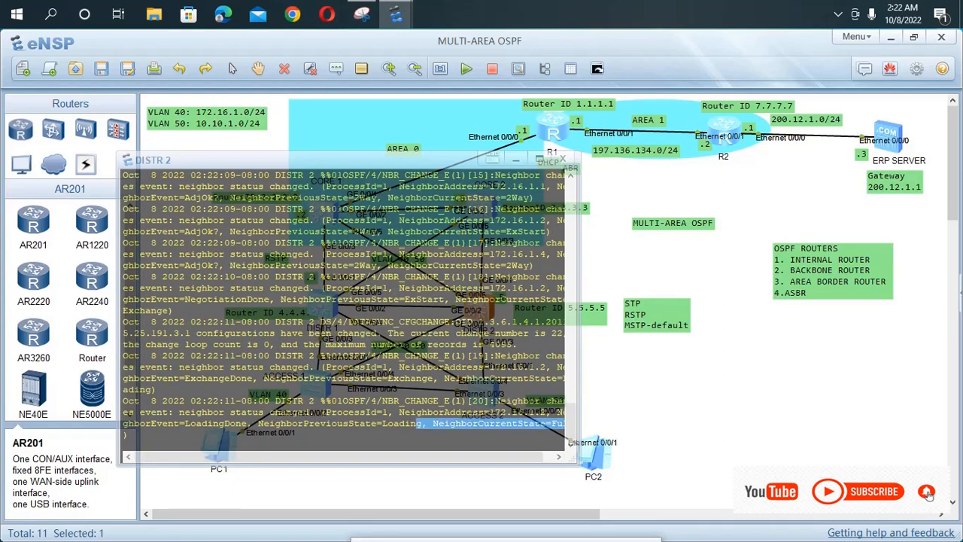
{"action": "left_click_drag", "start_coordinate": [421, 457], "coordinate": [436, 456]}
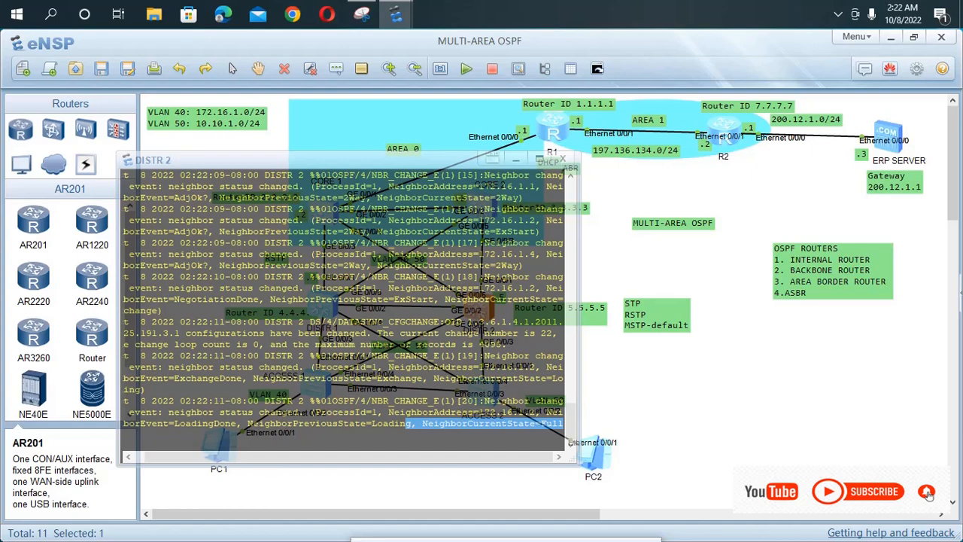
- Add a text note headed "OSPF STATES" in the empty canvas area below the STP list
{"action": "left_click", "coordinate": [655, 263]}
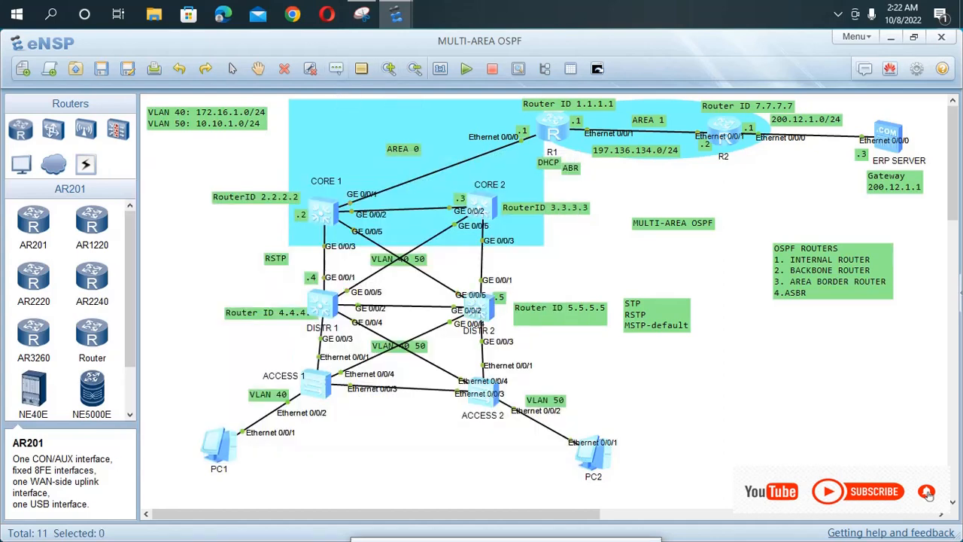
{"action": "left_click", "coordinate": [703, 354]}
{"action": "type", "text": "os"}
{"action": "type", "text": "PF"}
{"action": "type", "text": " STAT"}
{"action": "type", "text": "ES"}
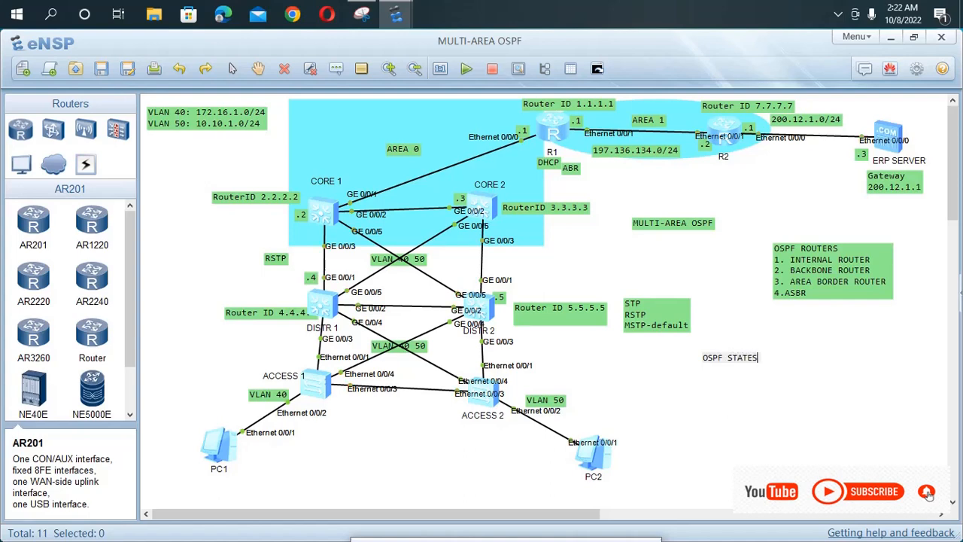
{"action": "key", "text": "Return"}
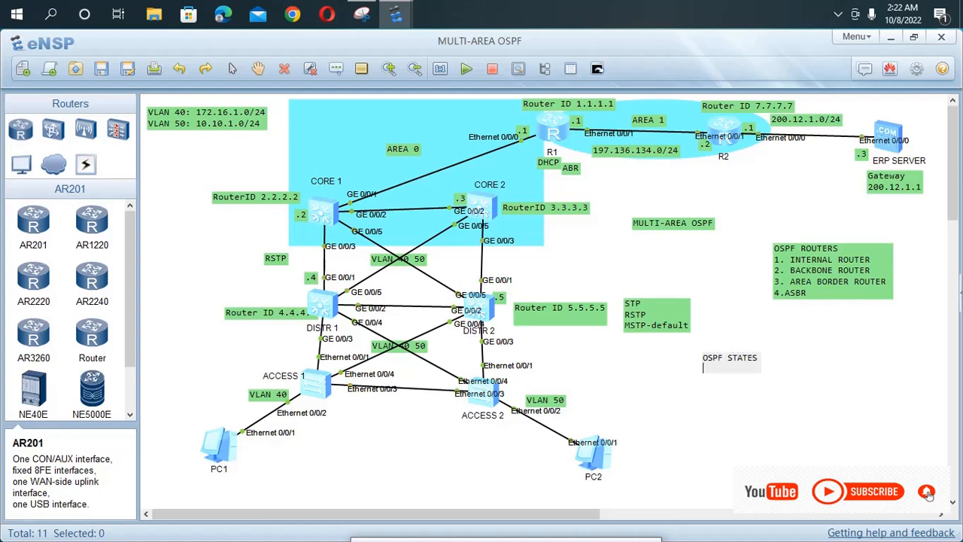
- List "1.down" and "2.init" under the OSPF STATES heading
{"action": "type", "text": "1."}
{"action": "type", "text": "down"}
{"action": "key", "text": "Return"}
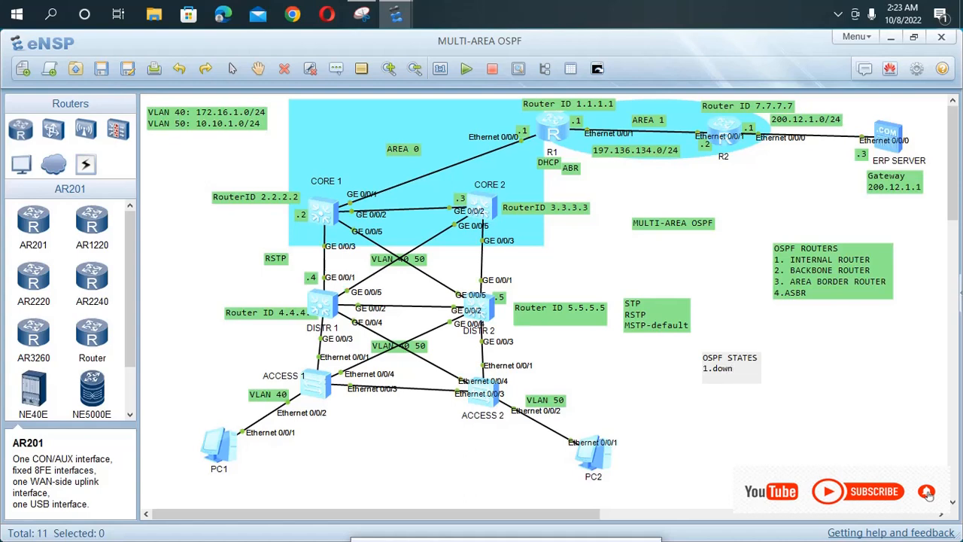
{"action": "type", "text": "2.init"}
{"action": "key", "text": "Return"}
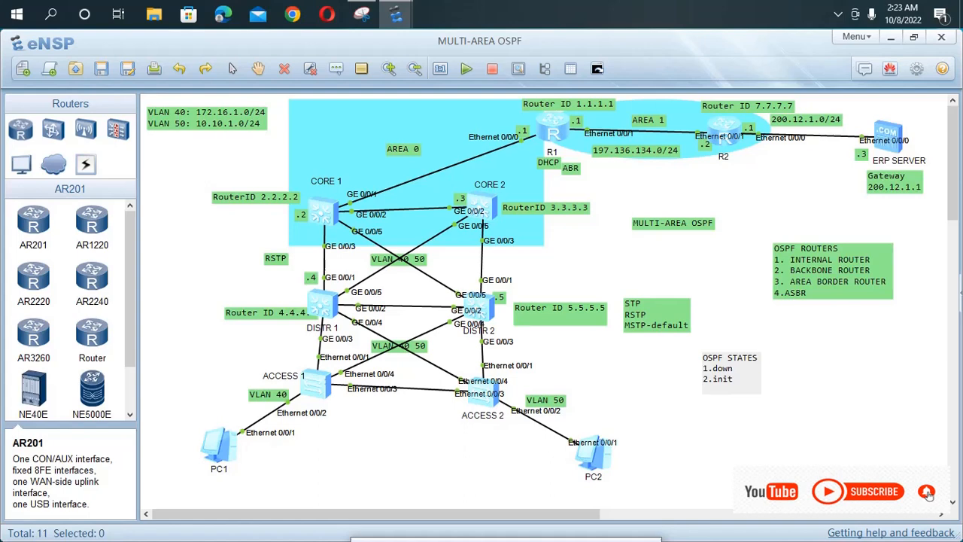
- Add the line "3. exstart" to the OSPF STATES note
{"action": "type", "text": "3."}
{"action": "type", "text": "2"}
{"action": "type", "text": "wa"}
{"action": "key", "text": "BackSpace"}
{"action": "key", "text": "BackSpace"}
{"action": "key", "text": "BackSpace"}
{"action": "key", "text": "BackSpace"}
{"action": "type", "text": ". exsyart"}
{"action": "key", "text": "BackSpace"}
{"action": "key", "text": "BackSpace"}
{"action": "key", "text": "BackSpace"}
{"action": "key", "text": "BackSpace"}
{"action": "type", "text": "tart"}
{"action": "key", "text": "Return"}
- Add the line "4.exchange" to the OSPF STATES note and begin a line numbered "5."
{"action": "type", "text": "4"}
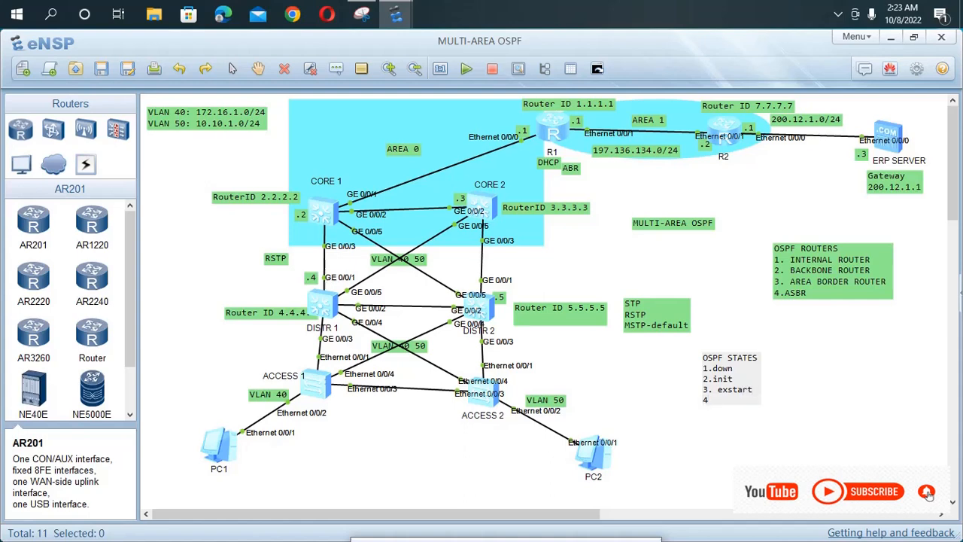
{"action": "type", "text": ".exchange"}
{"action": "key", "text": "Return"}
{"action": "type", "text": "."}
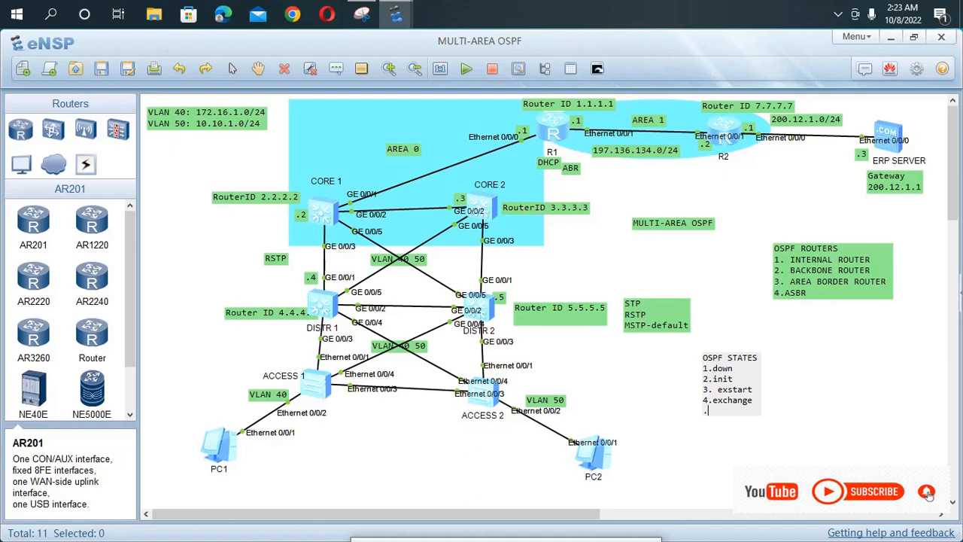
{"action": "key", "text": "BackSpace"}
{"action": "type", "text": "5."}
- Complete the note with "3.2way" below "2.init" and "full" on line 5, and place it beneath the OSPF ROUTERS list
{"action": "key", "text": "Return"}
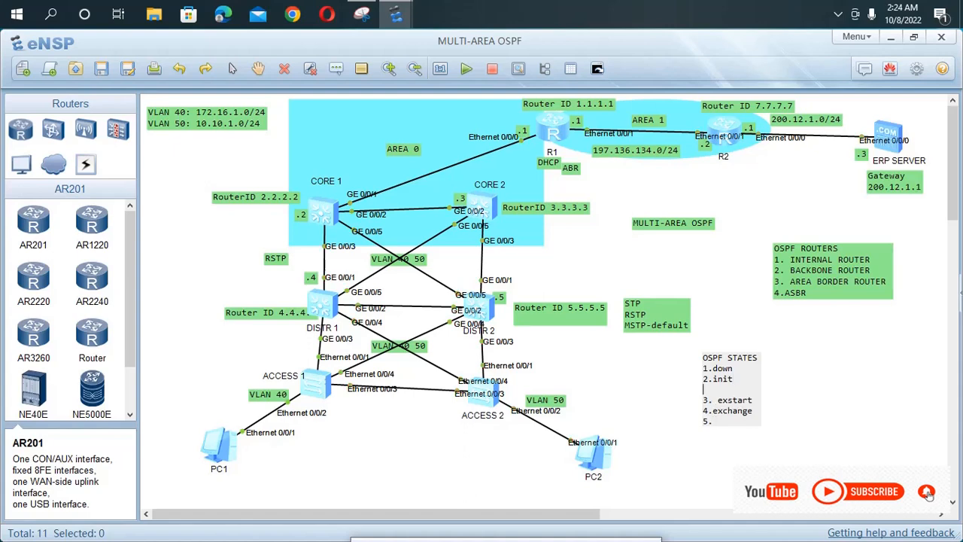
{"action": "type", "text": "3.2way"}
{"action": "key", "text": "Down"}
{"action": "key", "text": "Down"}
{"action": "type", "text": "full"}
{"action": "left_click", "coordinate": [808, 399]}
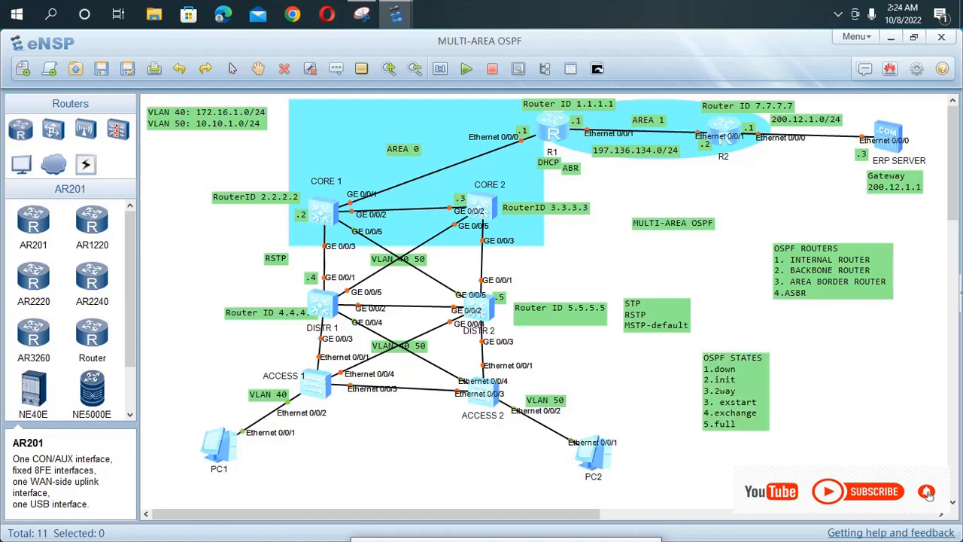
{"action": "left_click_drag", "start_coordinate": [733, 392], "coordinate": [835, 348]}
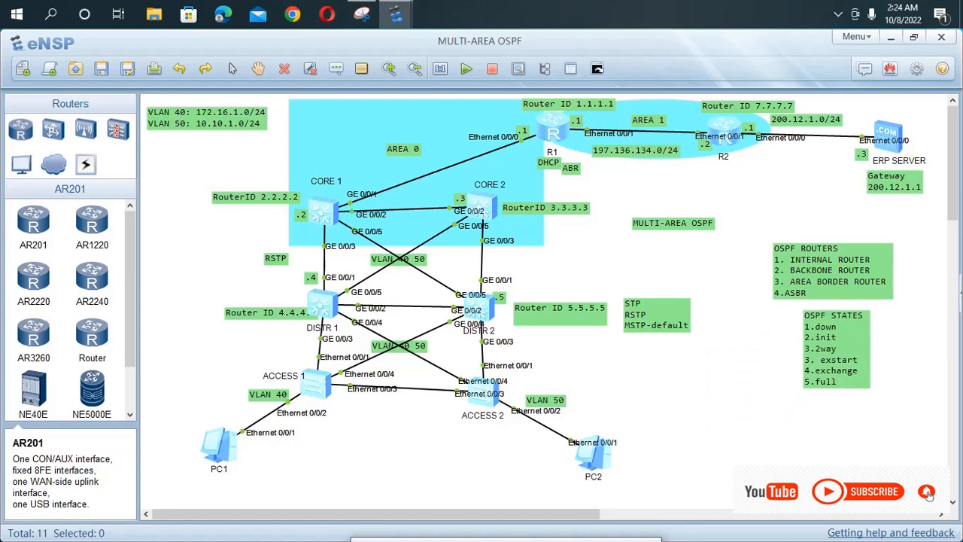
- Advertise the network 10.10.1.0 with wildcard mask 0.0.0.255 in OSPF area 0 on DISTR 2
{"action": "double_click", "coordinate": [479, 307]}
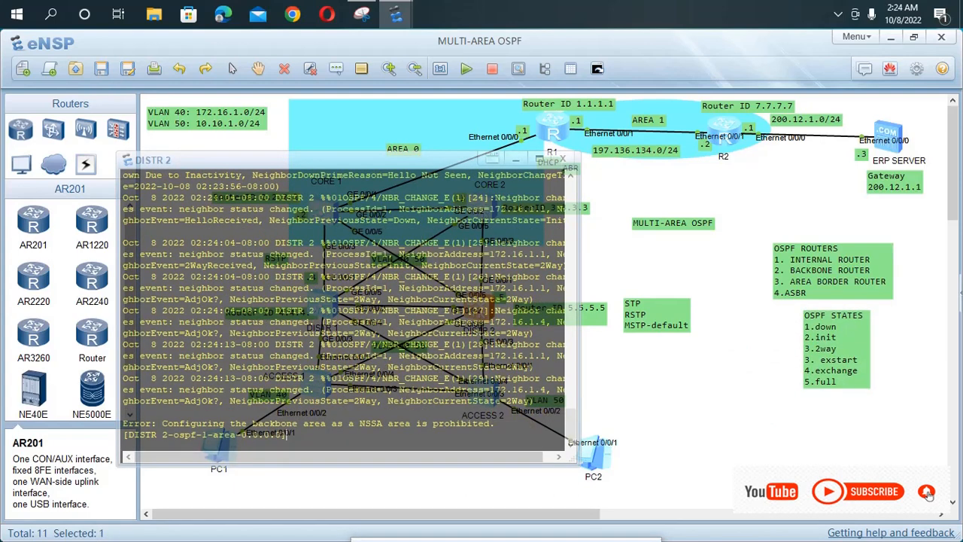
{"action": "type", "text": "net"}
{"action": "key", "text": "Tab"}
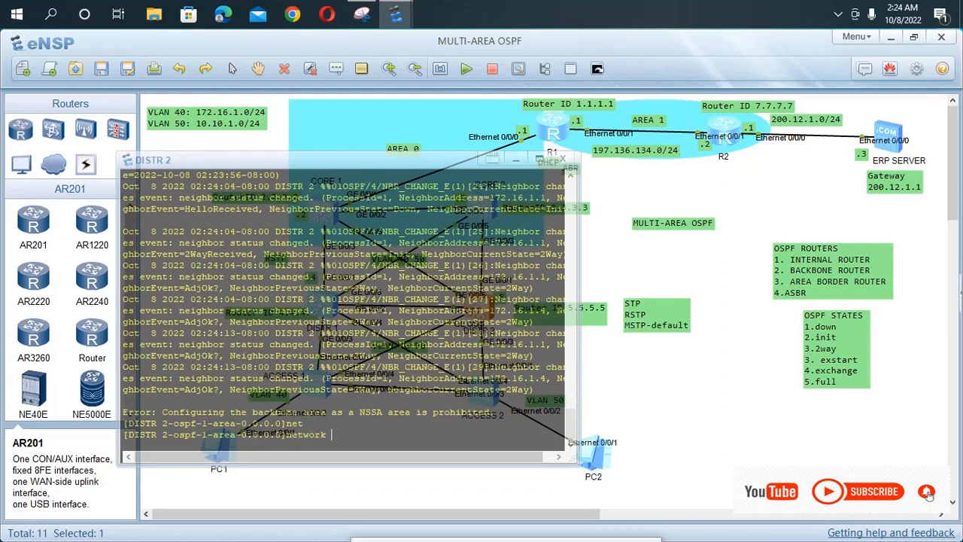
{"action": "type", "text": "10,10"}
{"action": "key", "text": "BackSpace"}
{"action": "key", "text": "BackSpace"}
{"action": "key", "text": "BackSpace"}
{"action": "key", "text": "BackSpace"}
{"action": "type", "text": "0.10.1.0 0.0.0.p0"}
{"action": "key", "text": "BackSpace"}
{"action": "key", "text": "BackSpace"}
{"action": "type", "text": "255"}
{"action": "key", "text": "Return"}
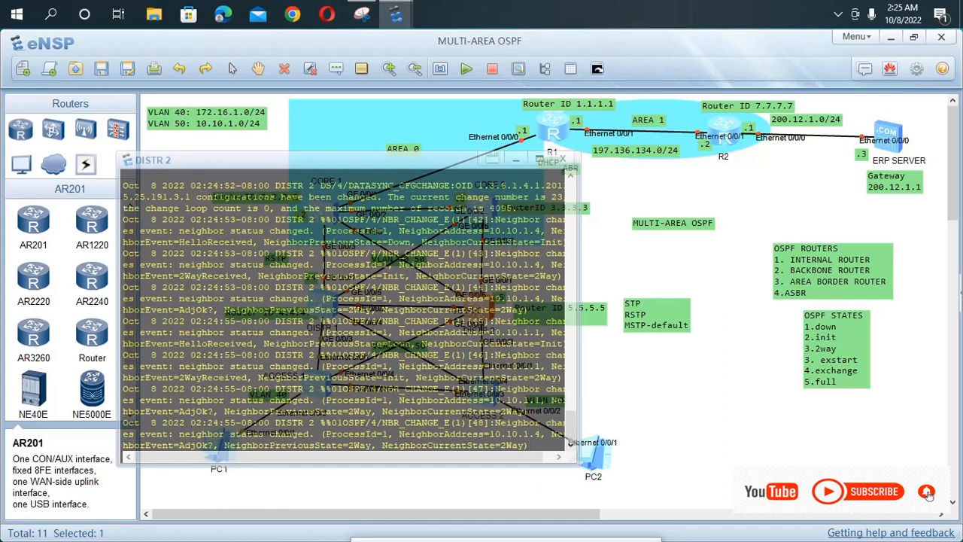
{"action": "key", "text": "Return"}
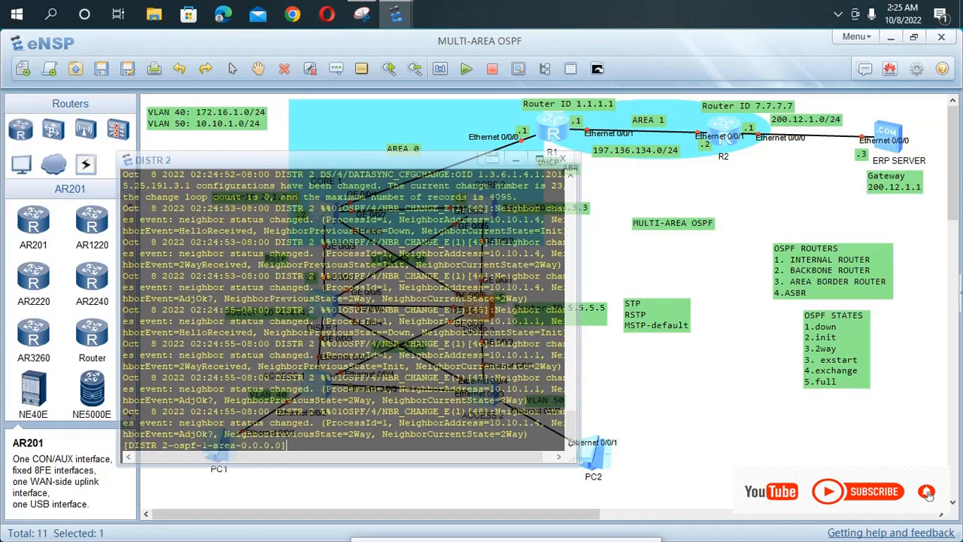
- Ping the ERP server at 200.12.1.3 from DISTR 2
{"action": "scroll", "coordinate": [342, 309], "scroll_direction": "up", "scroll_amount": 3}
{"action": "scroll", "coordinate": [342, 310], "scroll_direction": "down", "scroll_amount": 3}
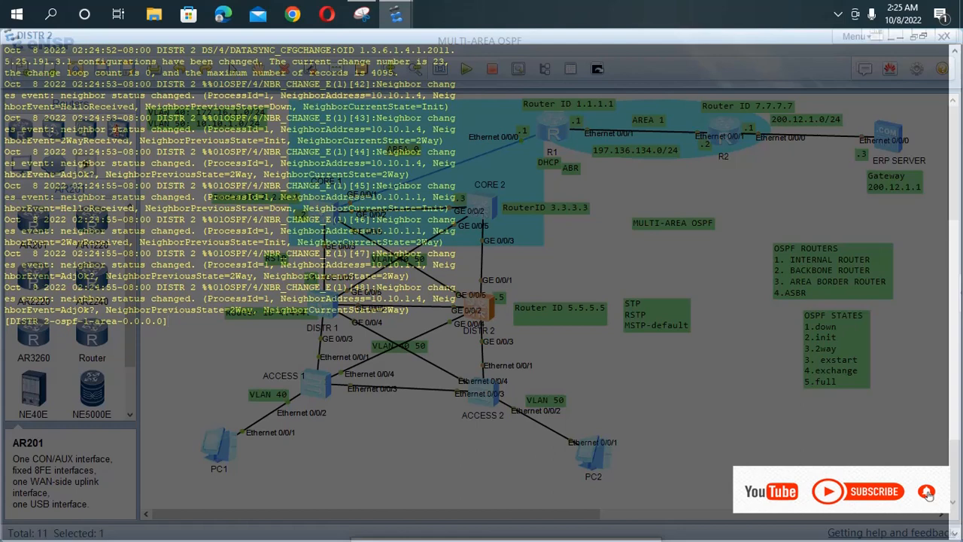
{"action": "type", "text": "ping 1"}
{"action": "key", "text": "BackSpace"}
{"action": "type", "text": "200.12.1.3"}
{"action": "key", "text": "Return"}
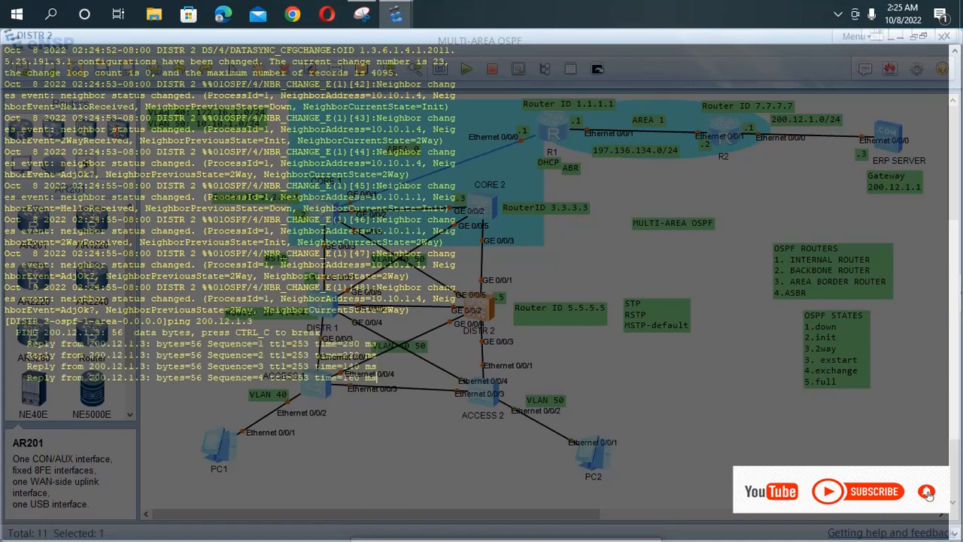
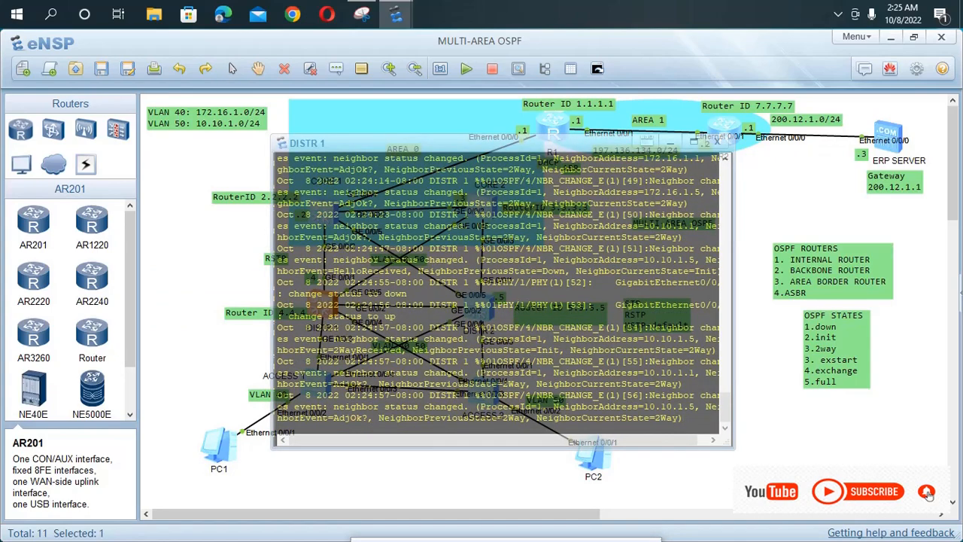
- Ping the ERP server at 200.12.1.3 from DISTR 1
{"action": "key", "text": "Return"}
{"action": "key", "text": "Return"}
{"action": "type", "text": "p"}
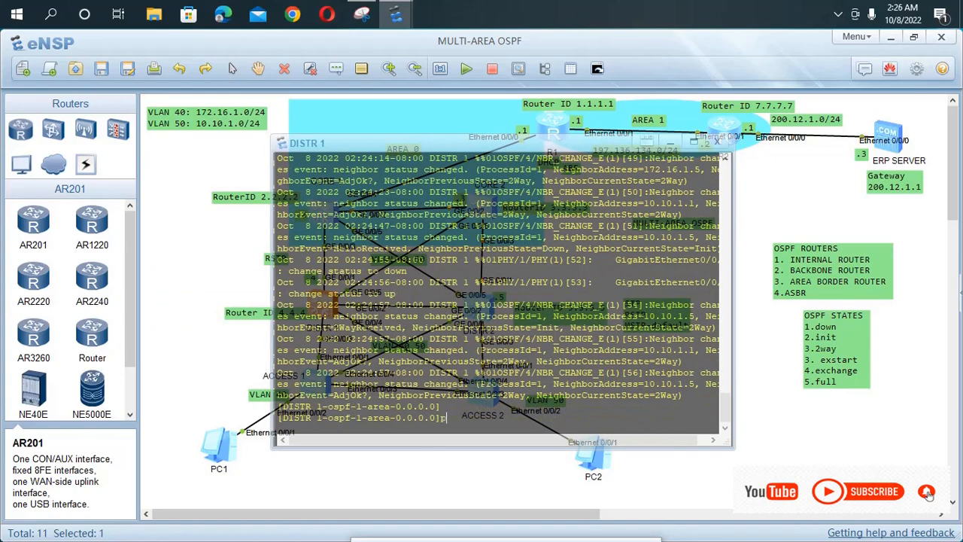
{"action": "type", "text": "ing 200.12.1.3"}
{"action": "key", "text": "Return"}
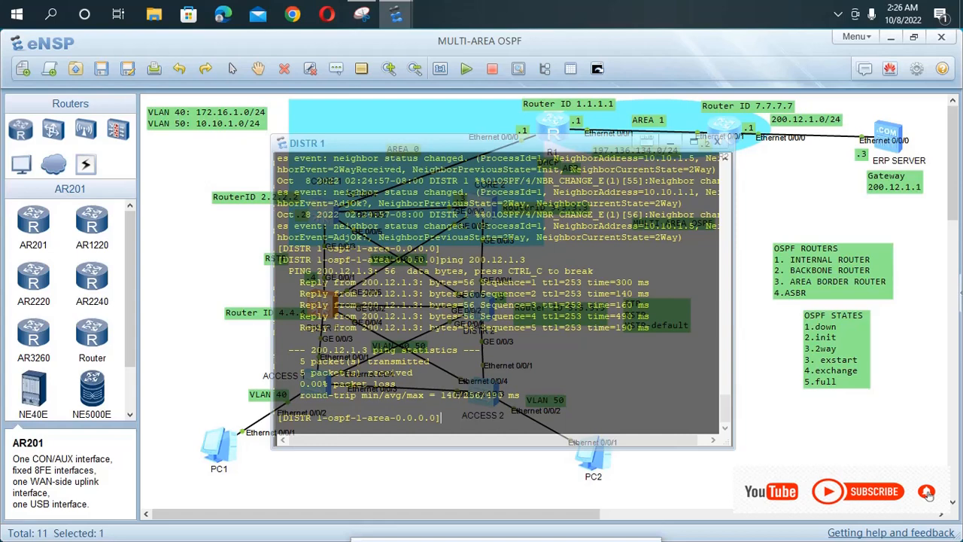
{"action": "left_click", "coordinate": [927, 492]}
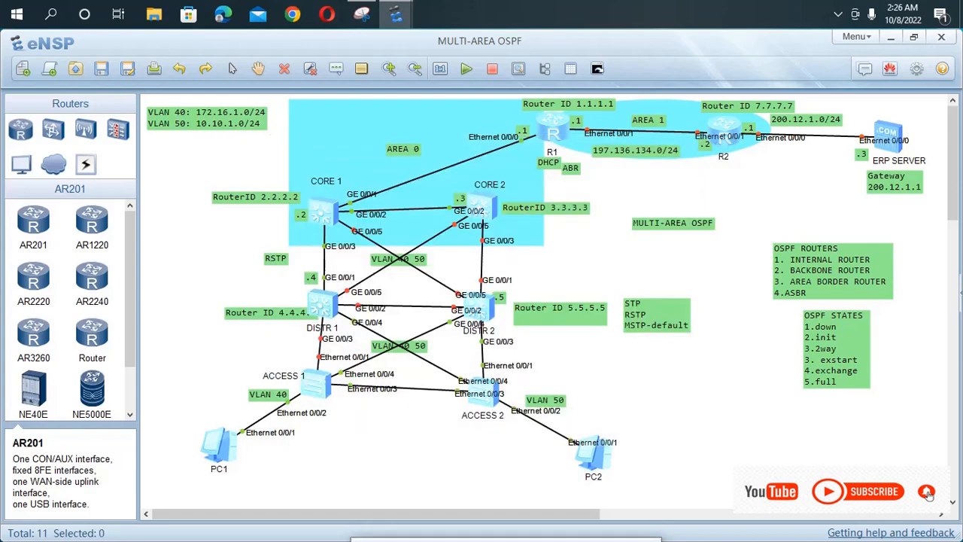
- Check PC1's addressing with ipconfig and review its basic IPv4 settings
{"action": "double_click", "coordinate": [218, 445]}
{"action": "key", "text": "Up"}
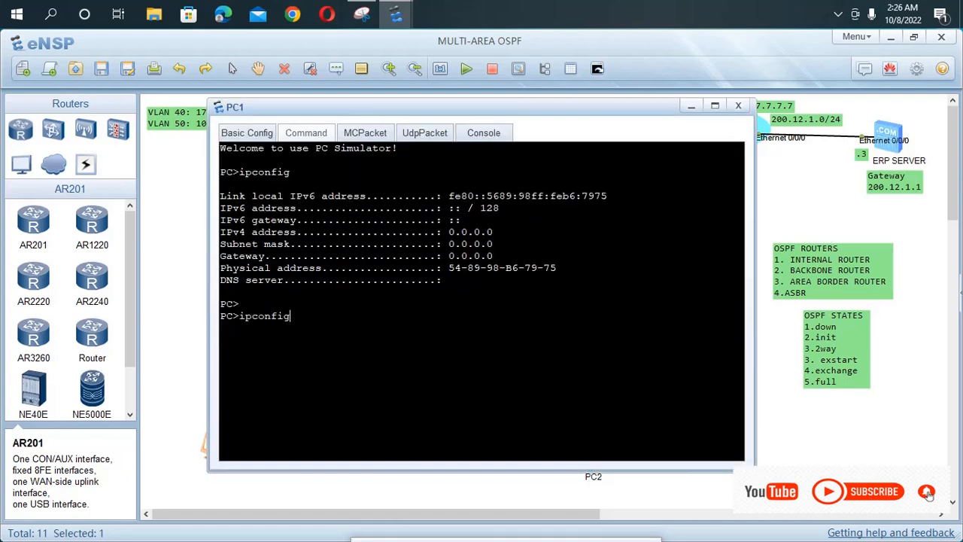
{"action": "key", "text": "Return"}
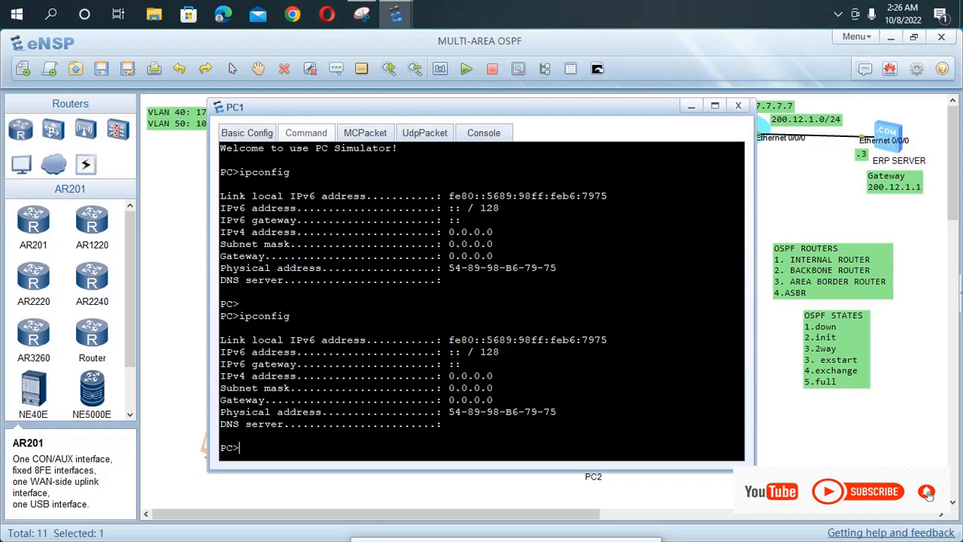
{"action": "left_click", "coordinate": [177, 376]}
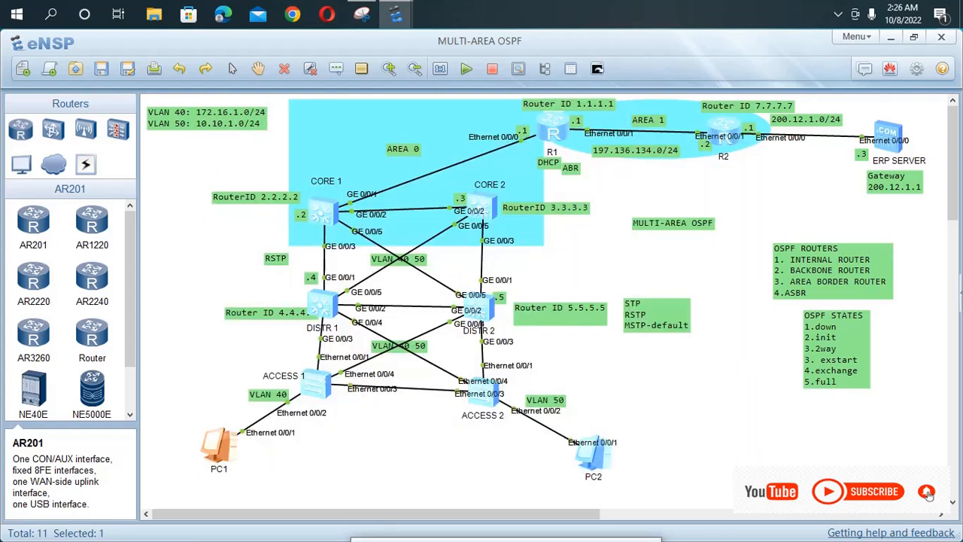
{"action": "double_click", "coordinate": [218, 446]}
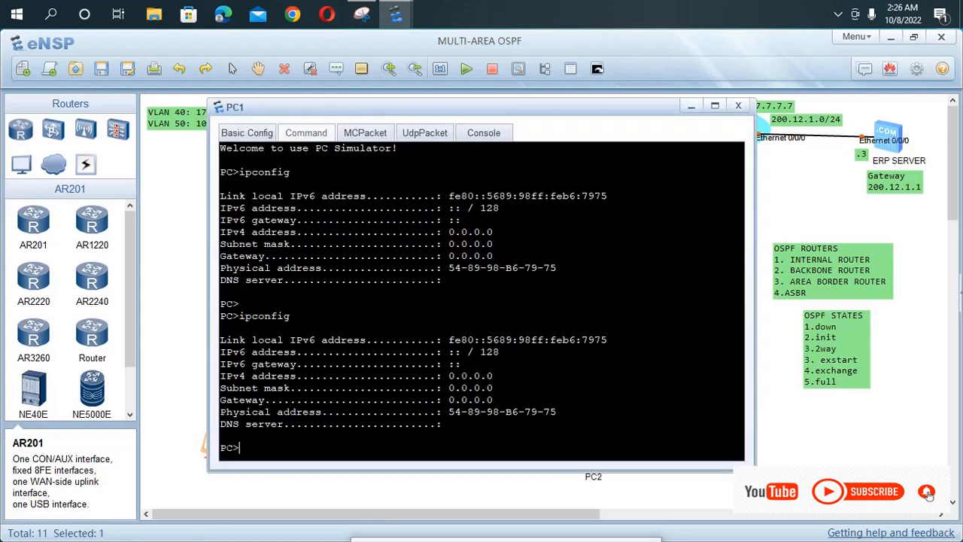
{"action": "left_click", "coordinate": [247, 133]}
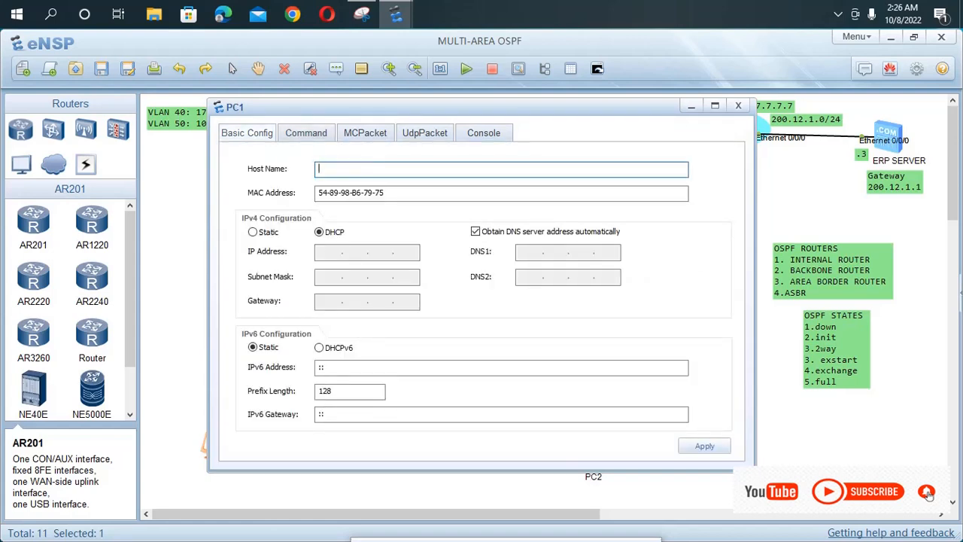
{"action": "left_click", "coordinate": [738, 106]}
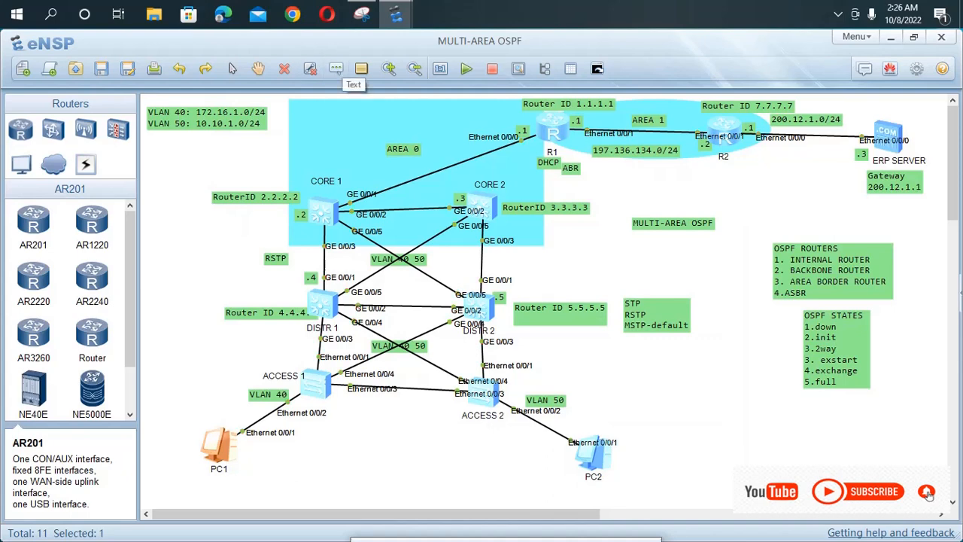
- Add a ".9" host address label beside PC1
{"action": "left_click", "coordinate": [174, 436]}
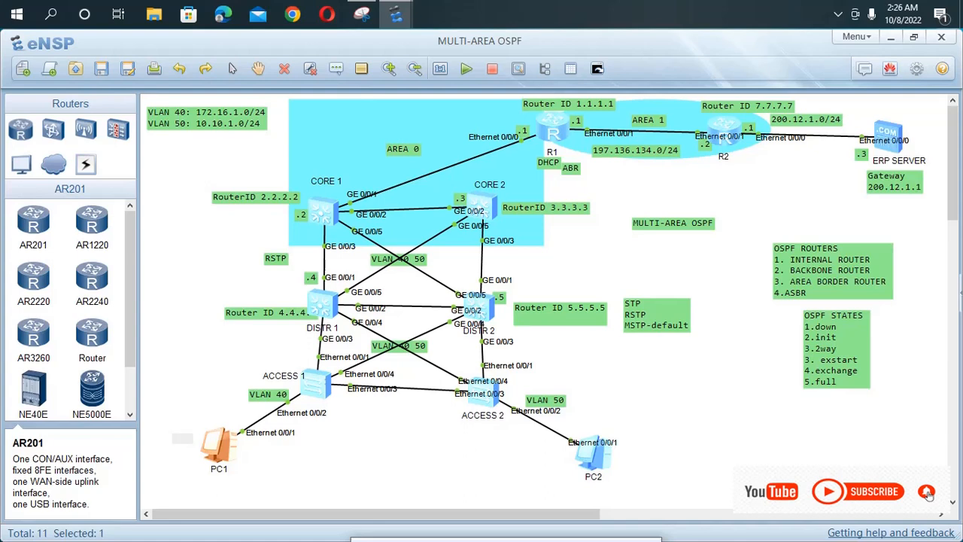
{"action": "type", "text": ".9"}
{"action": "left_click", "coordinate": [180, 470]}
- Give PC1 the static IPv4 address 172.16.1.9, subnet mask 255.255.255.0 and gateway 172.16.1.1
{"action": "double_click", "coordinate": [218, 445]}
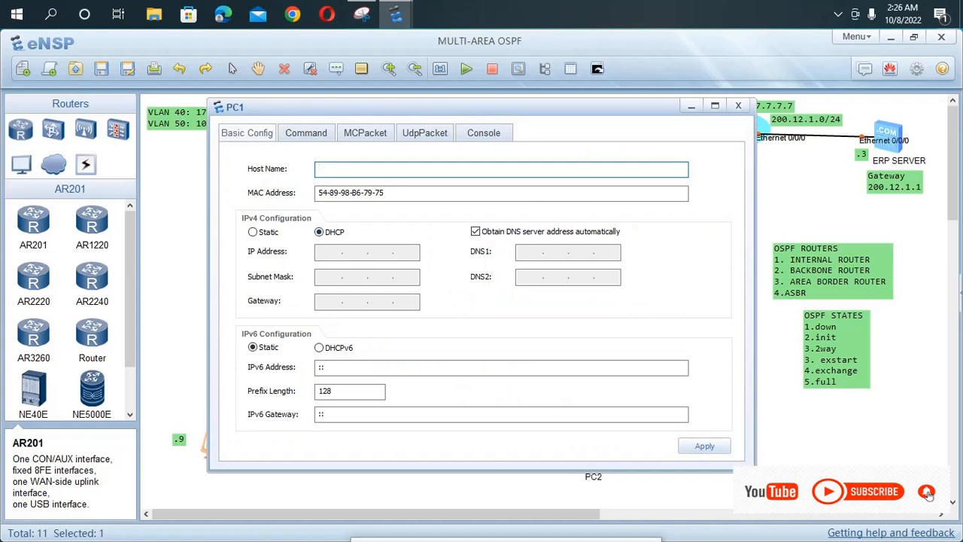
{"action": "left_click", "coordinate": [253, 232]}
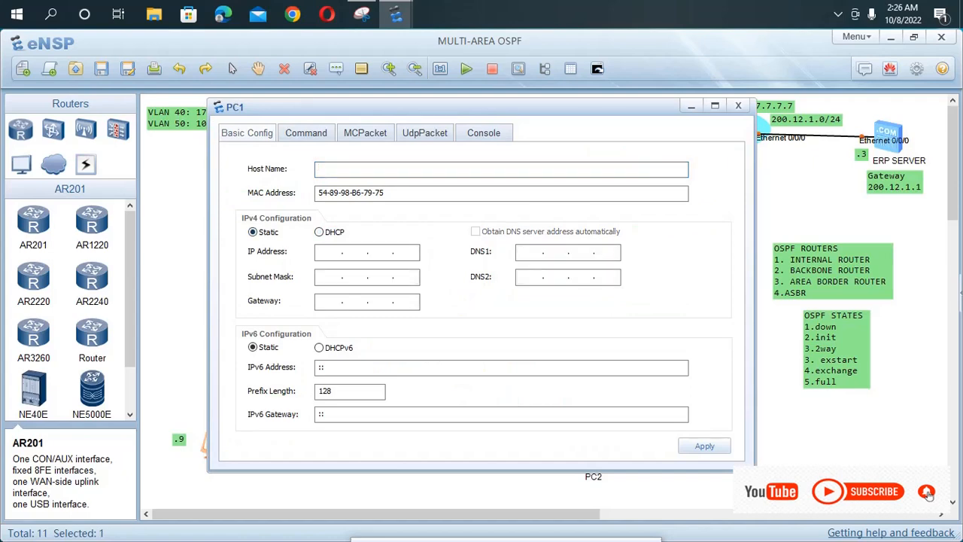
{"action": "type", "text": "172.161.9"}
{"action": "key", "text": "Tab"}
{"action": "type", "text": "255 . 255 . 255 . "}
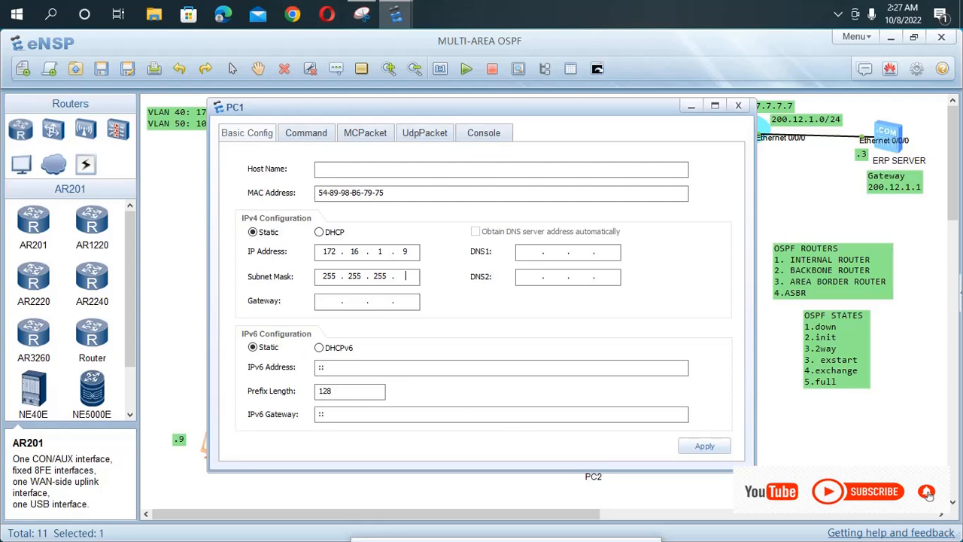
{"action": "type", "text": "0"}
{"action": "left_click_drag", "start_coordinate": [481, 107], "coordinate": [458, 152]}
{"action": "key", "text": "Tab"}
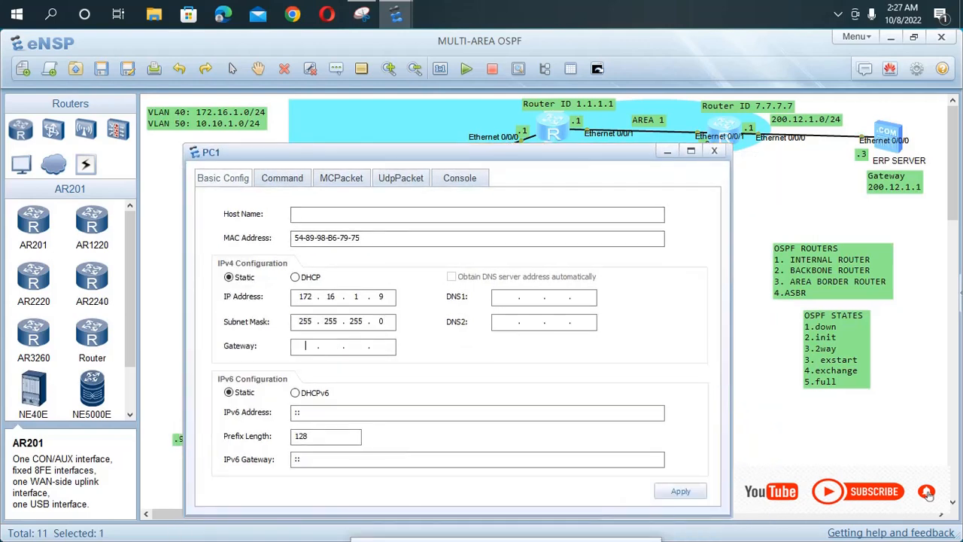
{"action": "type", "text": "172 . 16 . 1 . 1"}
{"action": "key", "text": "Tab"}
{"action": "key", "text": "Tab"}
{"action": "key", "text": "Tab"}
- Ping the ERP server at 200.12.1.3 from PC1
{"action": "left_click", "coordinate": [283, 178]}
{"action": "type", "text": "p"}
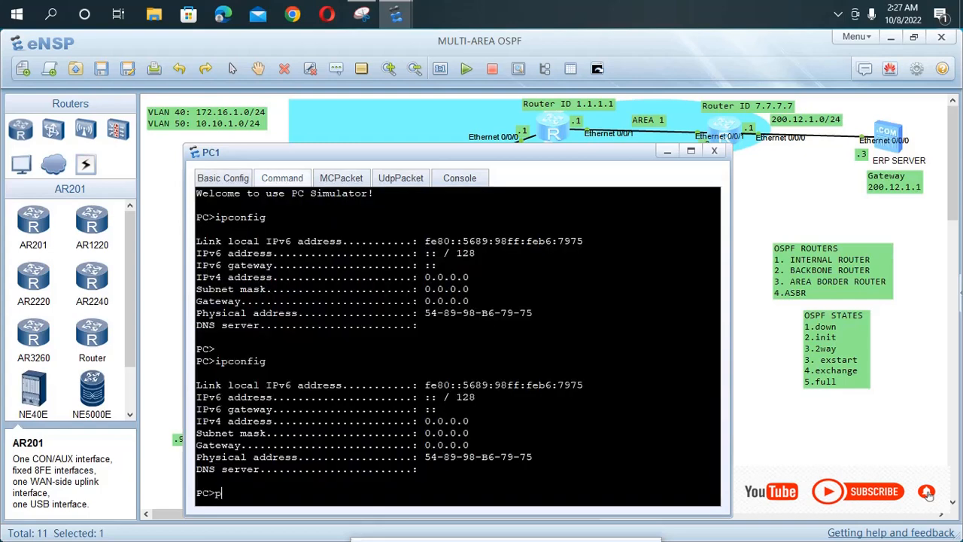
{"action": "type", "text": "ing 200.12.1.3"}
{"action": "key", "text": "Return"}
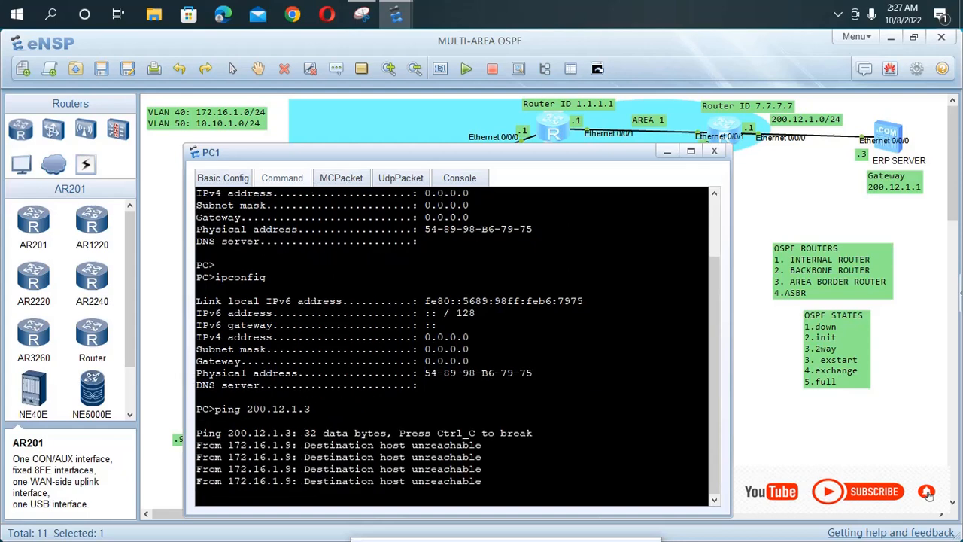
{"action": "left_click", "coordinate": [783, 437]}
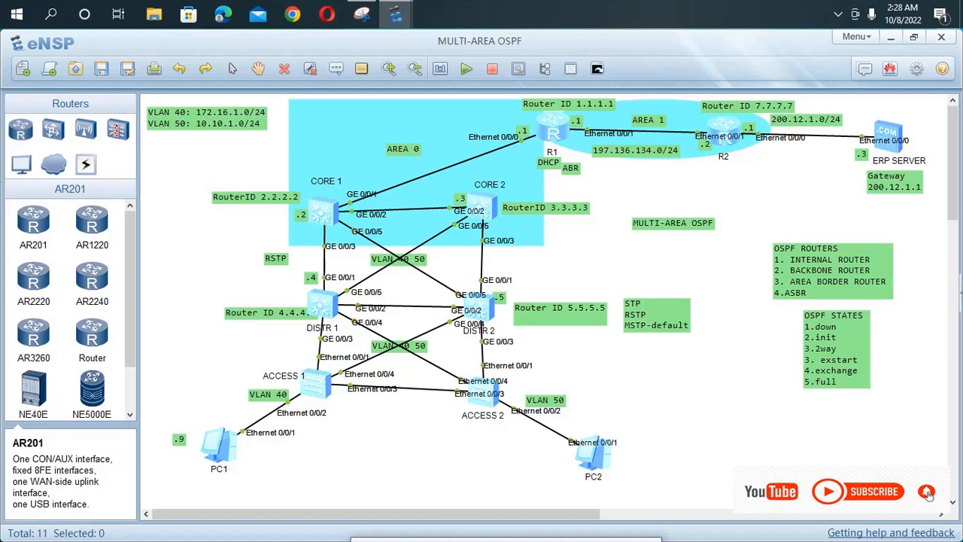
{"action": "left_click", "coordinate": [553, 128]}
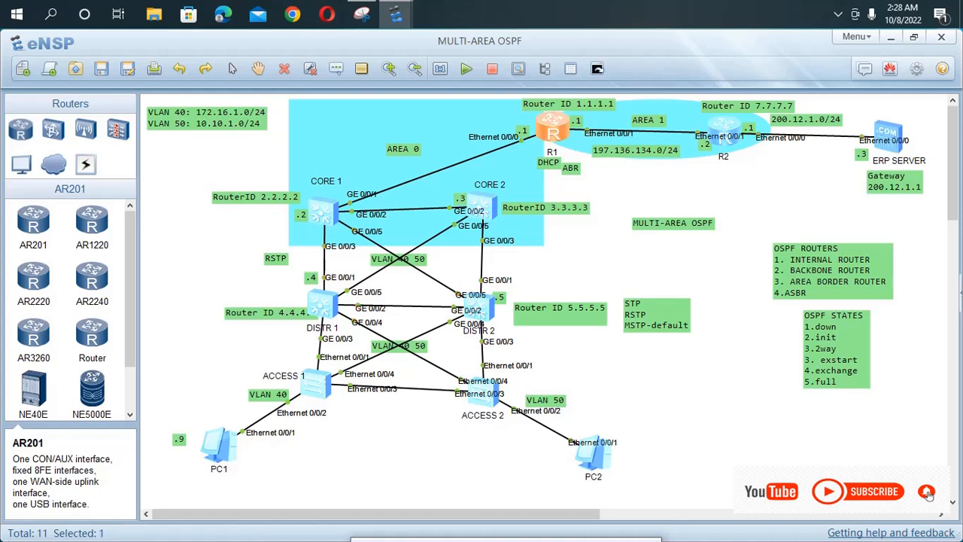
{"action": "double_click", "coordinate": [553, 128]}
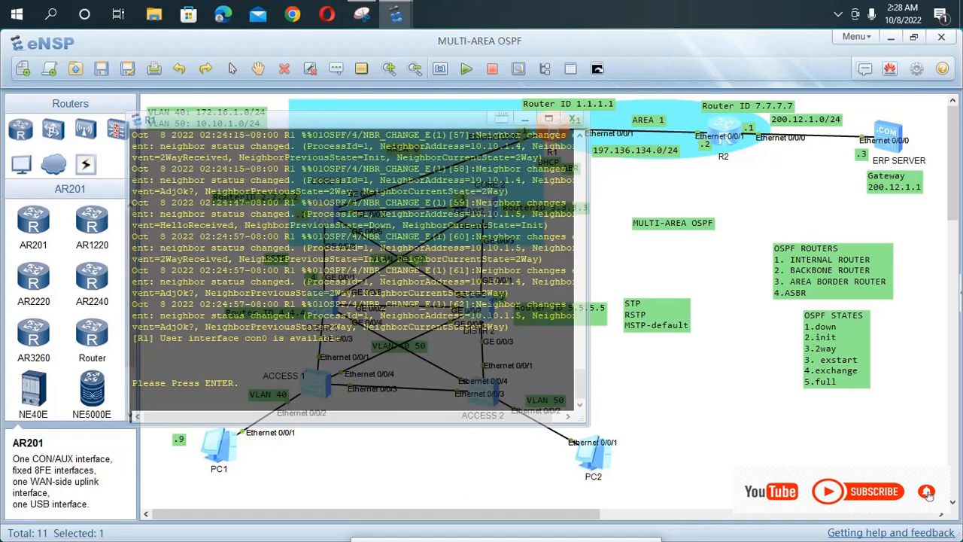
{"action": "left_click", "coordinate": [572, 119]}
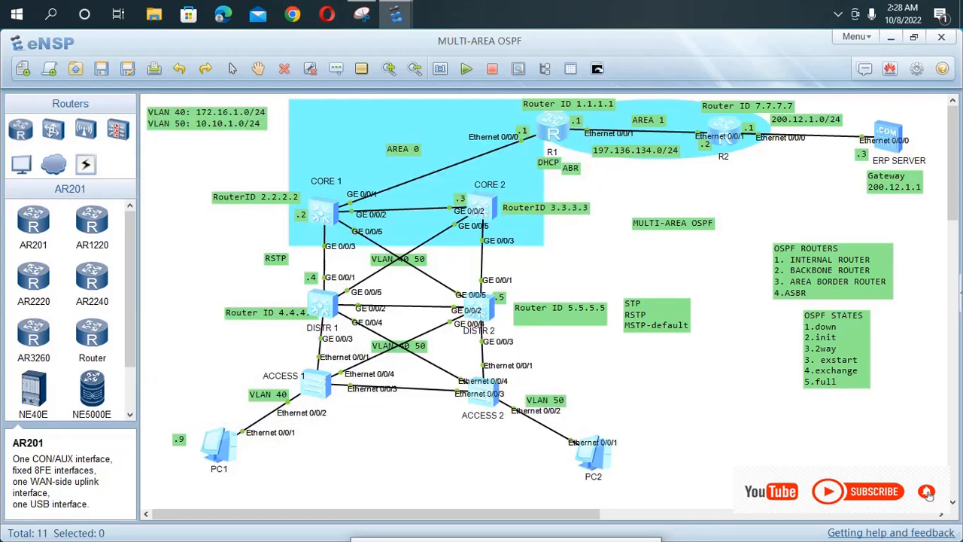
- Change the start of PC1's gateway address to 200.12 and repeat the ping to the ERP server at 200.12.1.3
{"action": "double_click", "coordinate": [219, 445]}
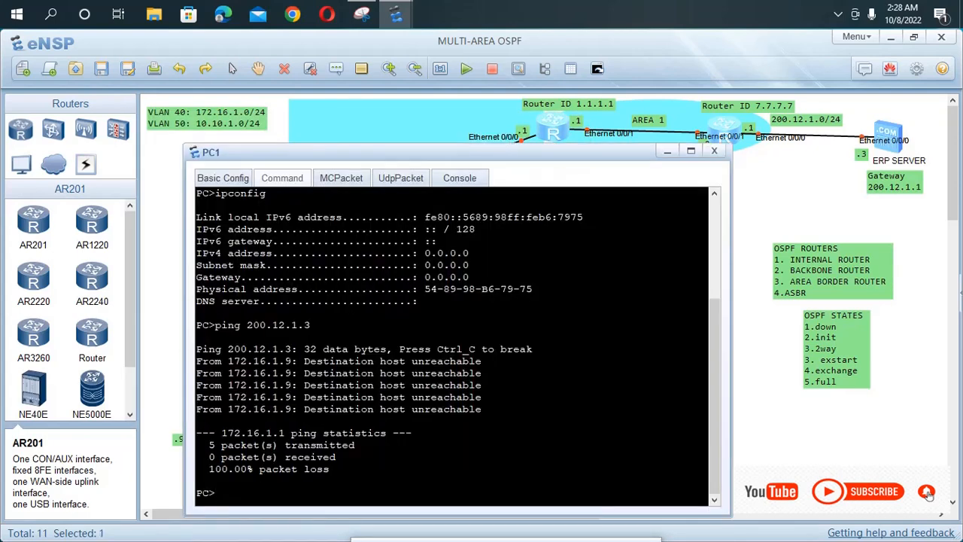
{"action": "left_click", "coordinate": [223, 178]}
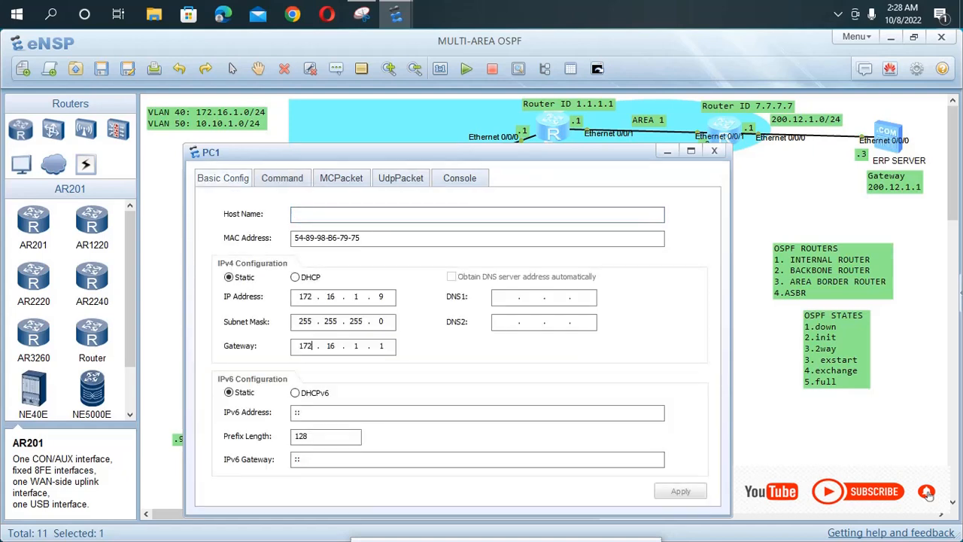
{"action": "key", "text": "BackSpace"}
{"action": "key", "text": "BackSpace"}
{"action": "key", "text": "BackSpace"}
{"action": "type", "text": "200 . 12"}
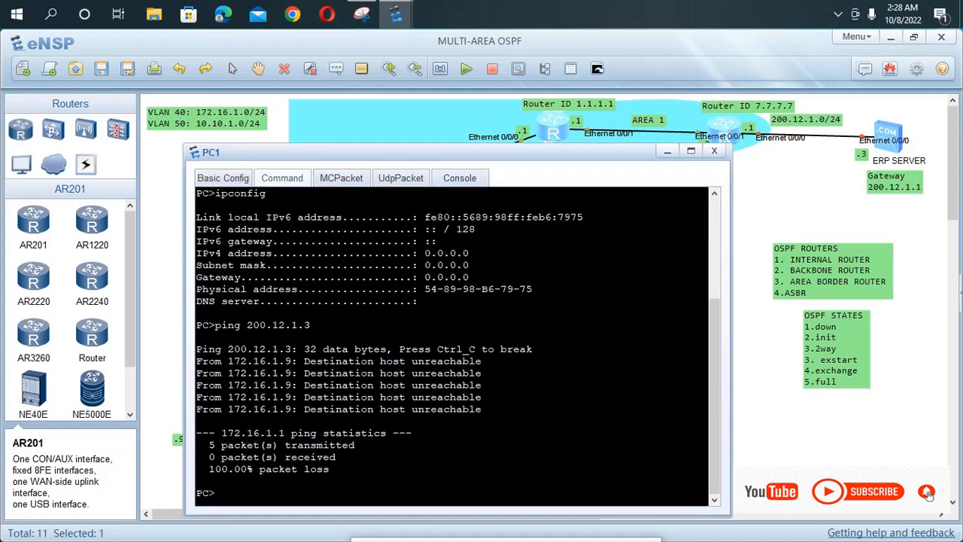
{"action": "key", "text": "Up"}
{"action": "key", "text": "Return"}
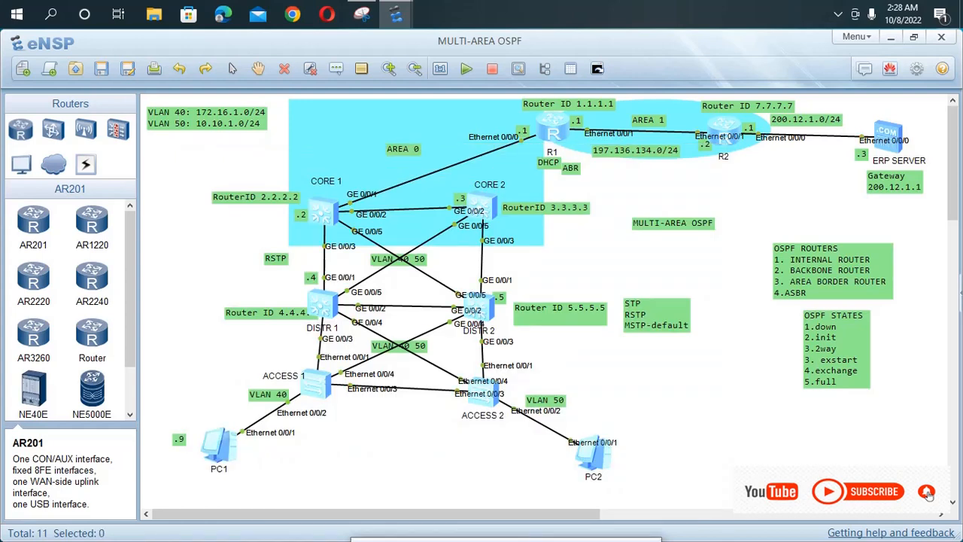
- Switch PC2's IPv4 configuration to DHCP and check its addressing with ipconfig
{"action": "double_click", "coordinate": [593, 454]}
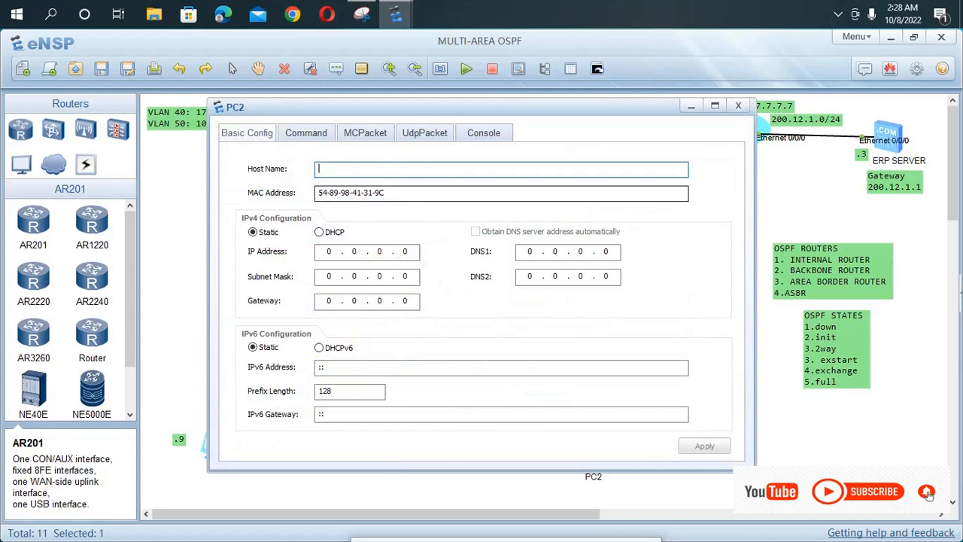
{"action": "left_click", "coordinate": [319, 232]}
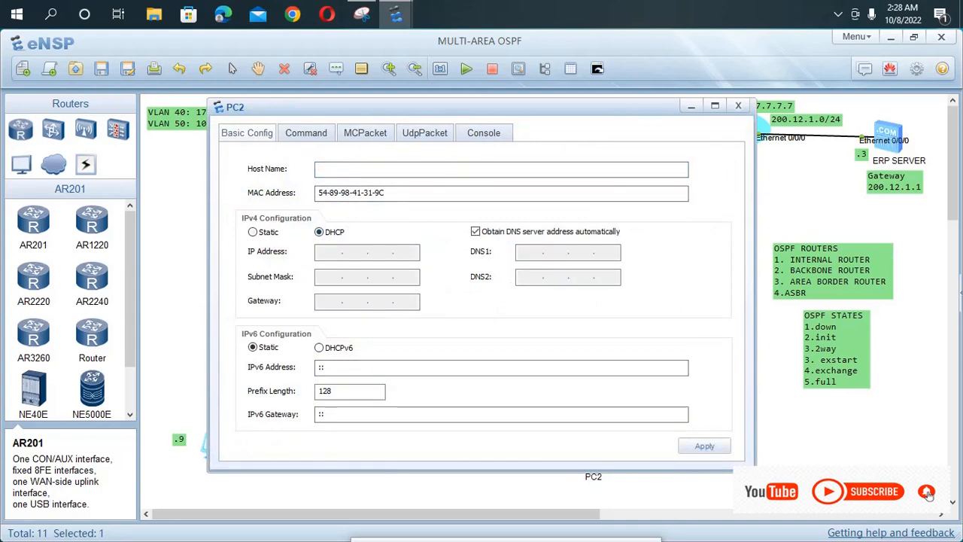
{"action": "left_click", "coordinate": [306, 133]}
{"action": "type", "text": "i"}
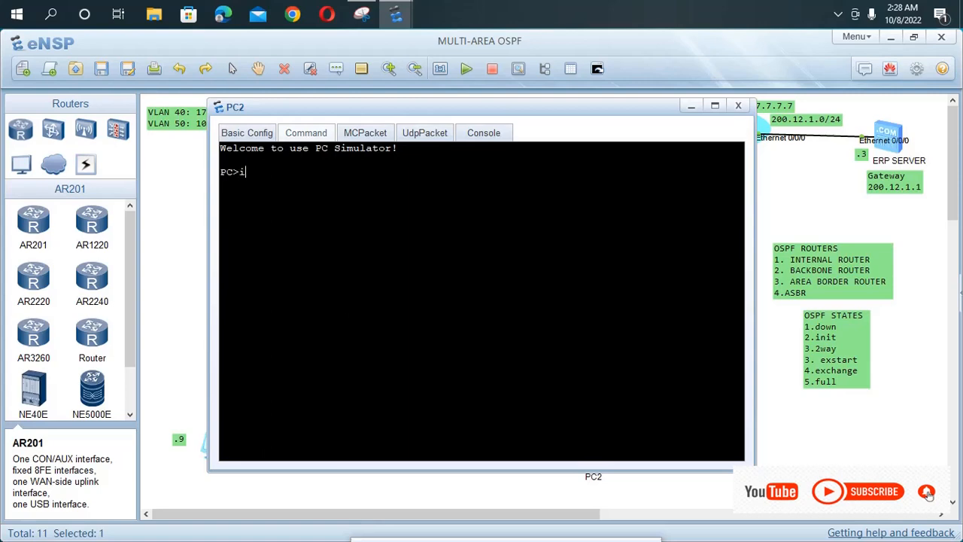
{"action": "type", "text": "pconfig"}
{"action": "key", "text": "Return"}
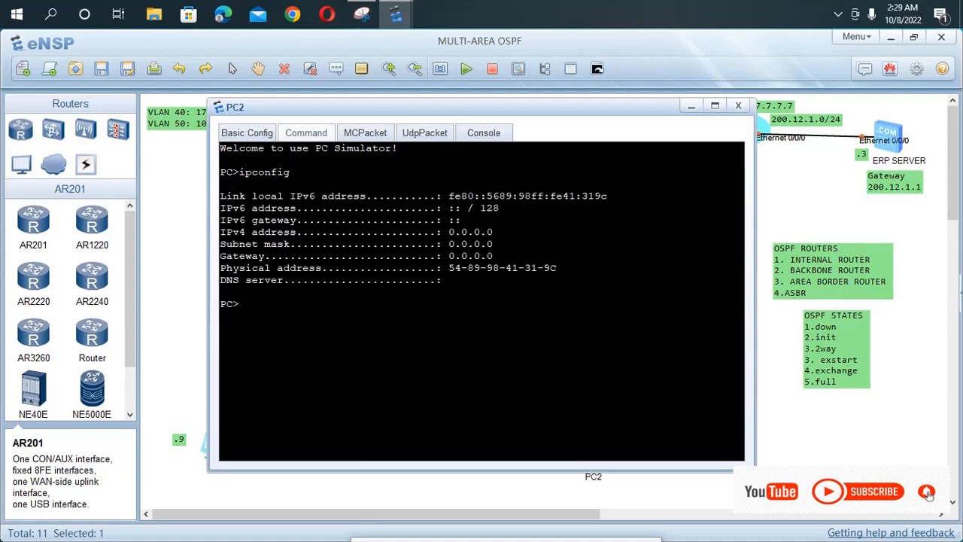
{"action": "left_click", "coordinate": [798, 433]}
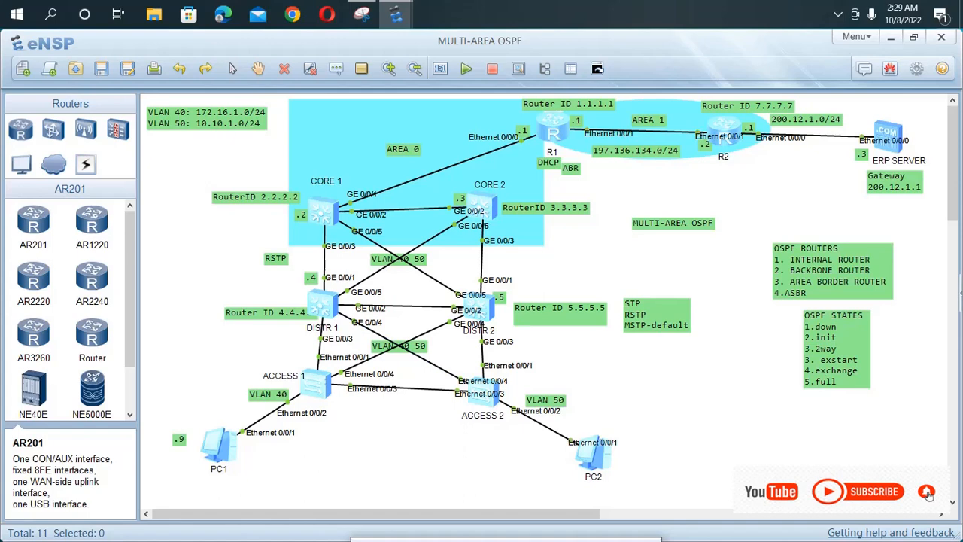
- Display the current configuration of ACCESS 1 from system view and examine its VLAN, STP and Ethernet port settings
{"action": "double_click", "coordinate": [317, 383]}
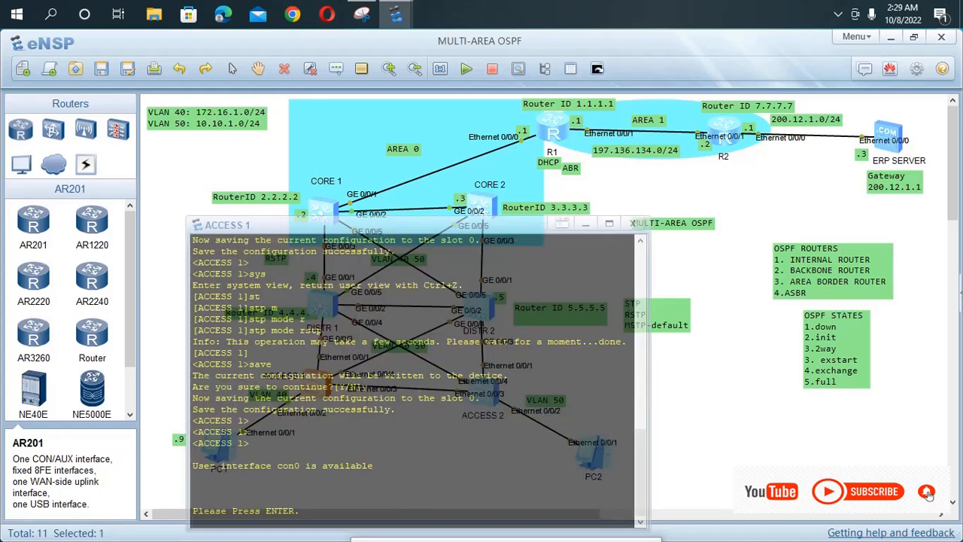
{"action": "key", "text": "Return"}
{"action": "key", "text": "Return"}
{"action": "key", "text": "Return"}
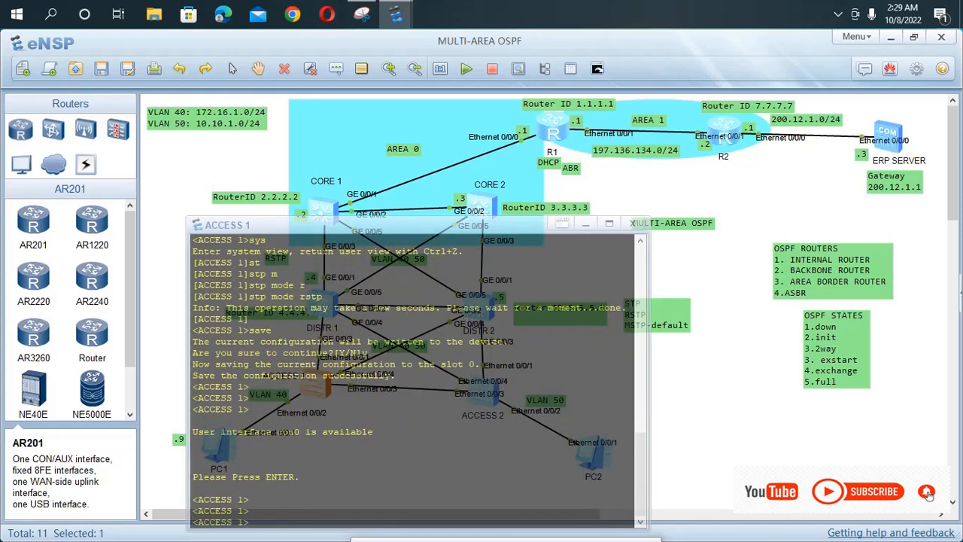
{"action": "type", "text": "sys"}
{"action": "key", "text": "Return"}
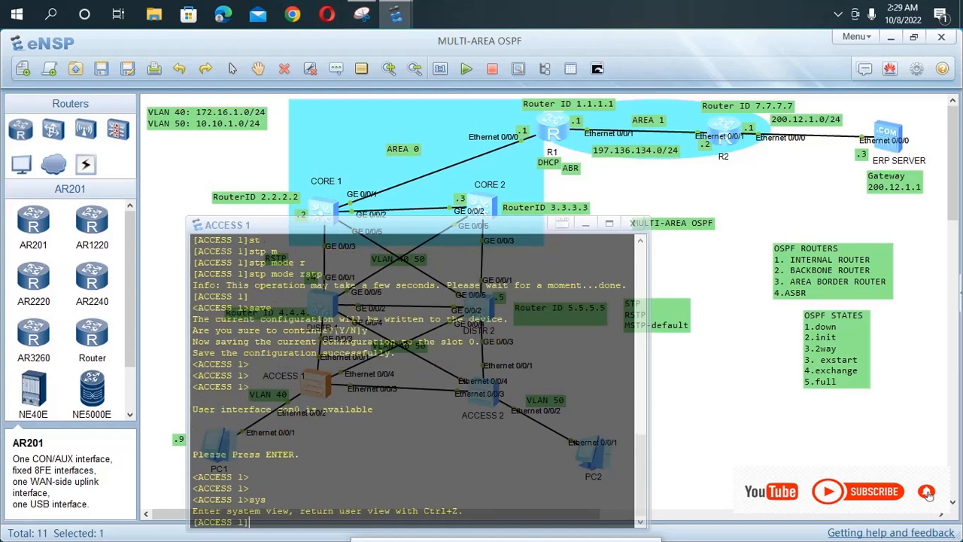
{"action": "type", "text": "sys"}
{"action": "key", "text": "Return"}
{"action": "key", "text": "Return"}
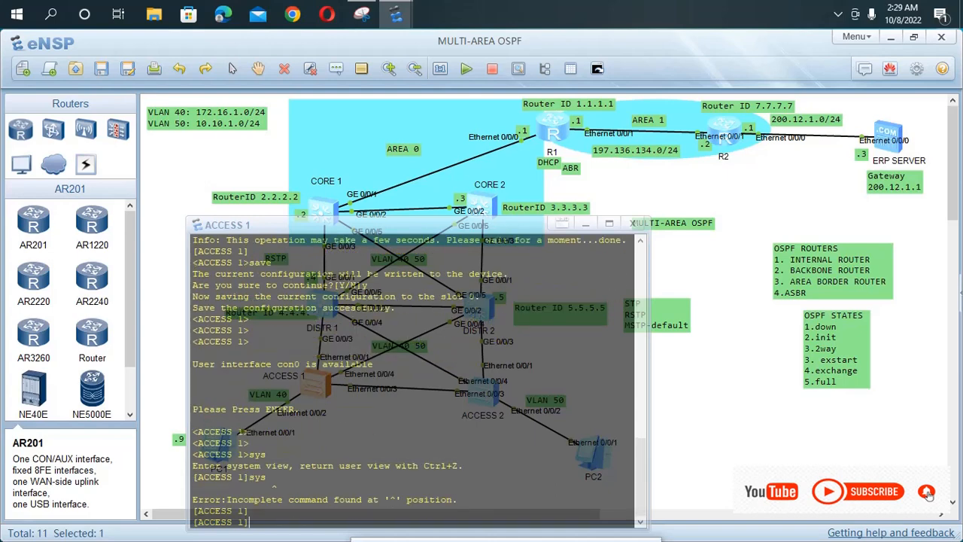
{"action": "type", "text": "dis cur"}
{"action": "key", "text": "Return"}
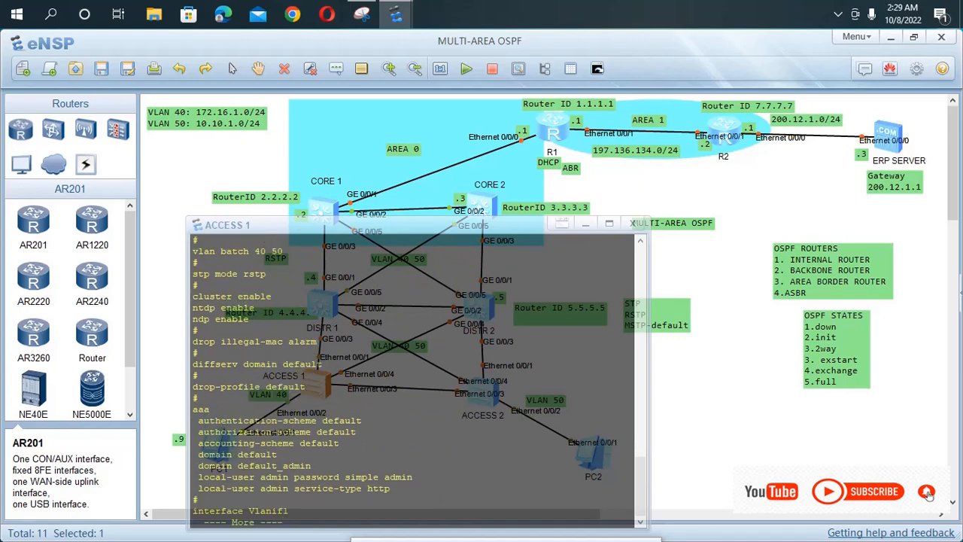
{"action": "key", "text": "Return"}
{"action": "key", "text": "Return"}
{"action": "key", "text": "Return"}
{"action": "key", "text": "Return"}
{"action": "key", "text": "Return"}
{"action": "key", "text": "Return"}
{"action": "key", "text": "Return"}
{"action": "key", "text": "Return"}
{"action": "key", "text": "Return"}
{"action": "key", "text": "Return"}
{"action": "key", "text": "Return"}
{"action": "key", "text": "Return"}
{"action": "key", "text": "Return"}
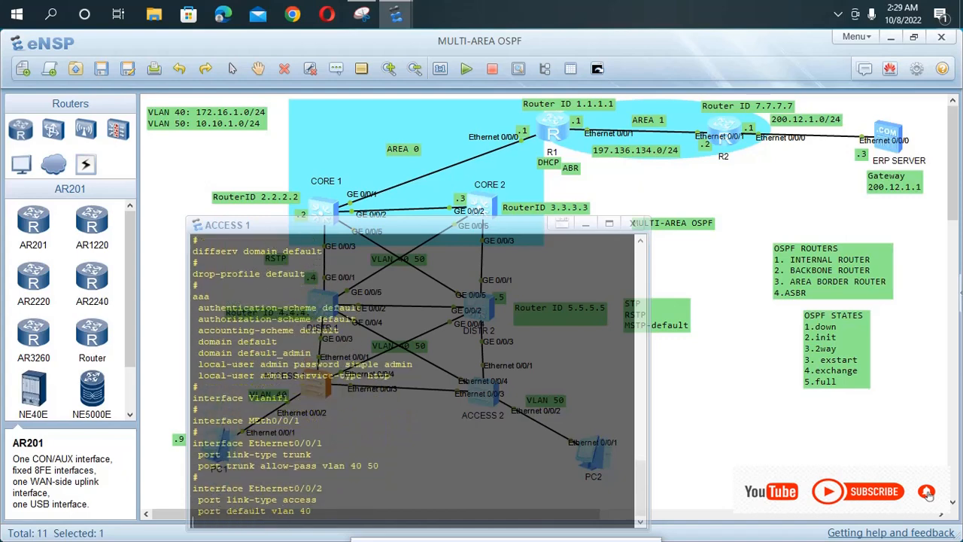
{"action": "key", "text": "Return"}
{"action": "key", "text": "Return"}
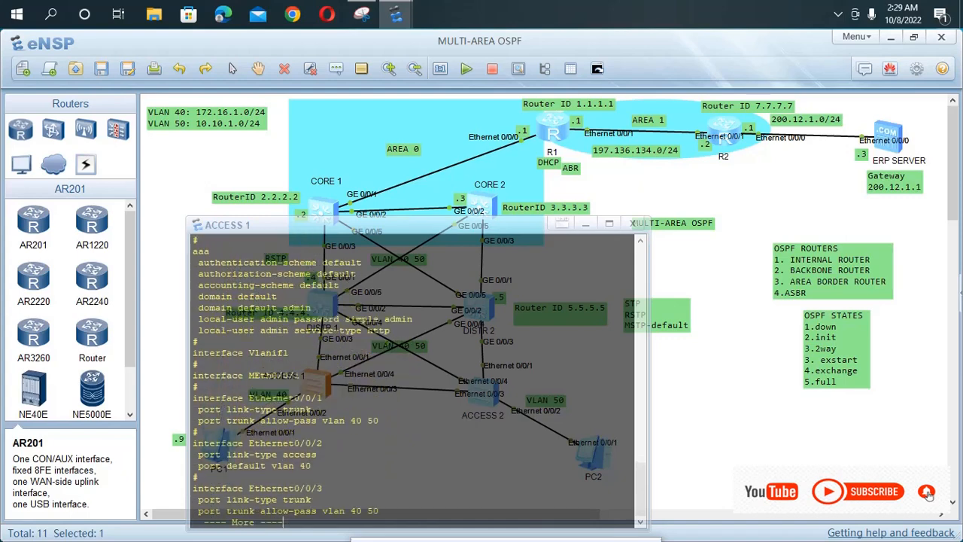
{"action": "key", "text": "Return"}
{"action": "key", "text": "Return"}
{"action": "key", "text": "Return"}
{"action": "key", "text": "Return"}
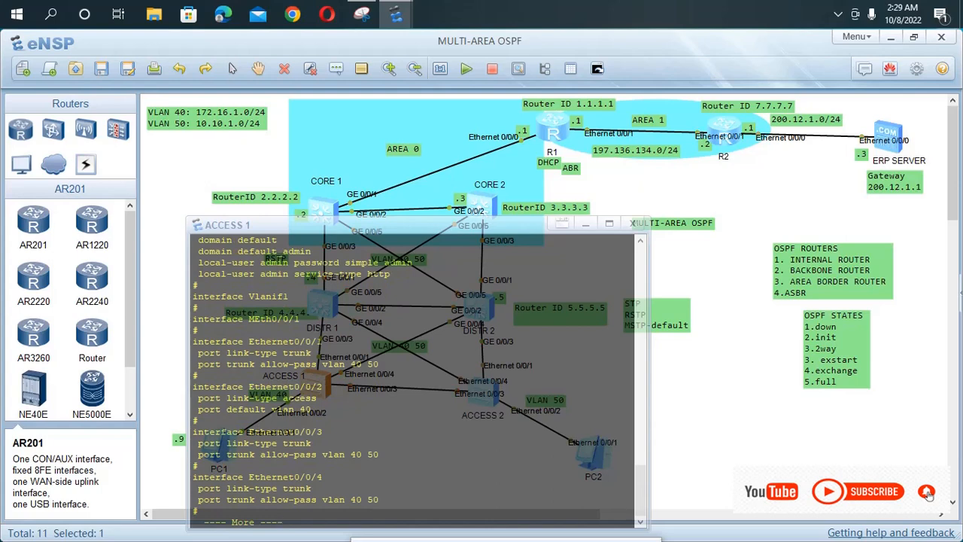
{"action": "key", "text": "Return"}
{"action": "key", "text": "Return"}
{"action": "key", "text": "Return"}
{"action": "key", "text": "Return"}
{"action": "key", "text": "Return"}
{"action": "key", "text": "Return"}
{"action": "key", "text": "Return"}
{"action": "key", "text": "Return"}
{"action": "key", "text": "Return"}
{"action": "key", "text": "Return"}
{"action": "key", "text": "Return"}
{"action": "key", "text": "Return"}
{"action": "key", "text": "Return"}
{"action": "key", "text": "Return"}
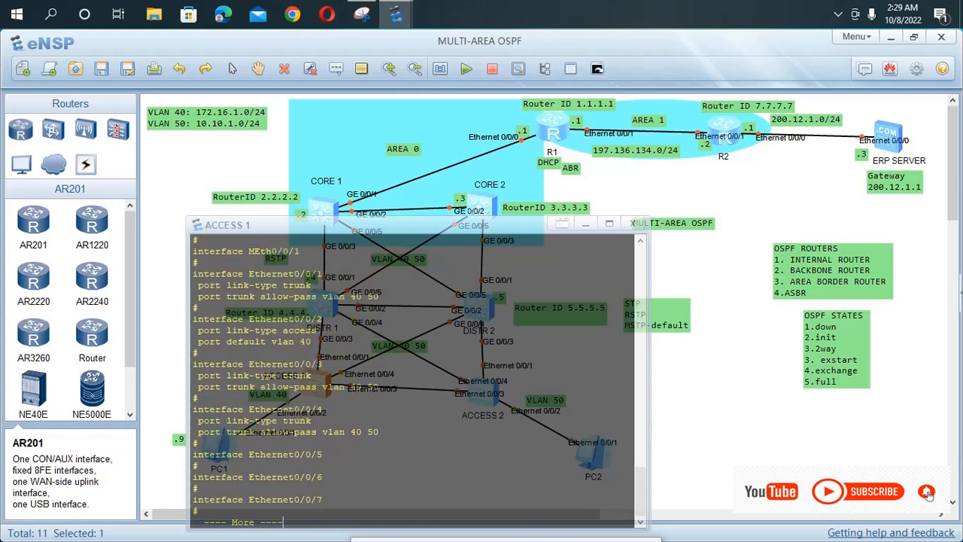
{"action": "key", "text": "Return"}
{"action": "key", "text": "Return"}
{"action": "key", "text": "Return"}
{"action": "key", "text": "Return"}
{"action": "key", "text": "Return"}
{"action": "key", "text": "Return"}
{"action": "key", "text": "Return"}
{"action": "key", "text": "Return"}
{"action": "key", "text": "Return"}
{"action": "key", "text": "Return"}
{"action": "key", "text": "Return"}
{"action": "key", "text": "Return"}
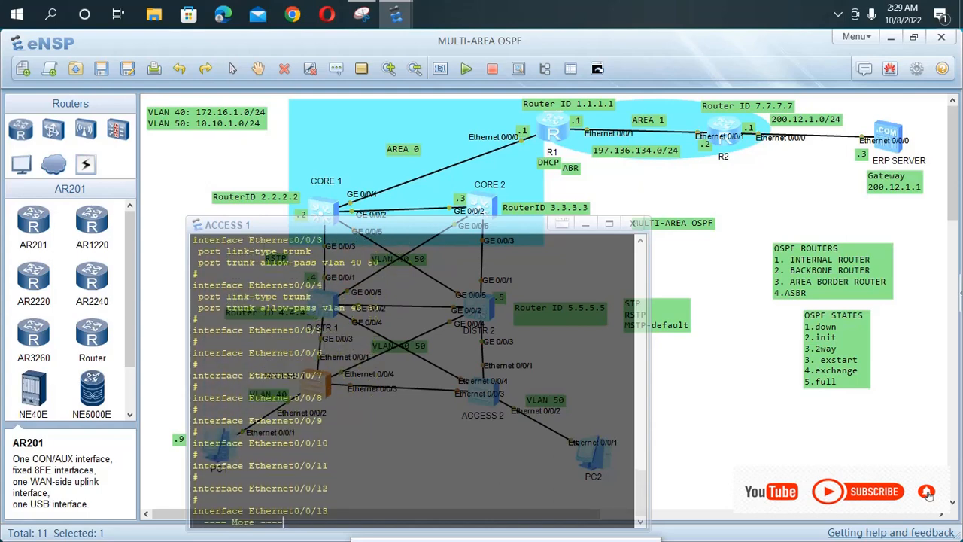
{"action": "key", "text": "Return"}
{"action": "key", "text": "Return"}
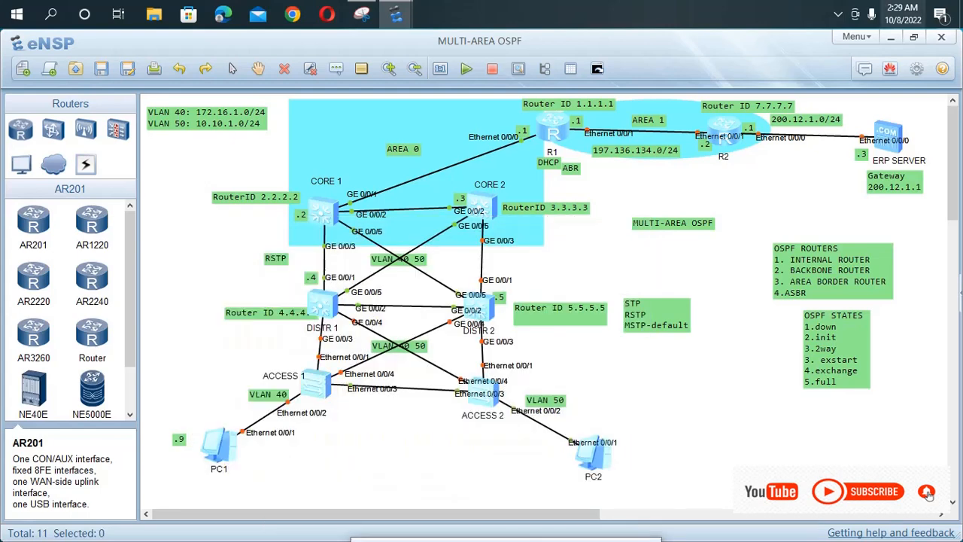
{"action": "left_click", "coordinate": [838, 14]}
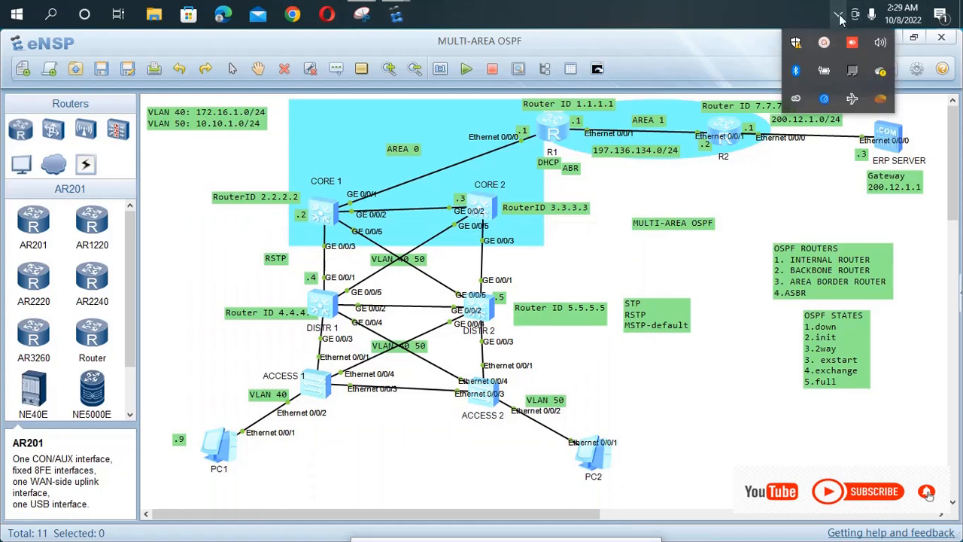
{"action": "left_click", "coordinate": [823, 42]}
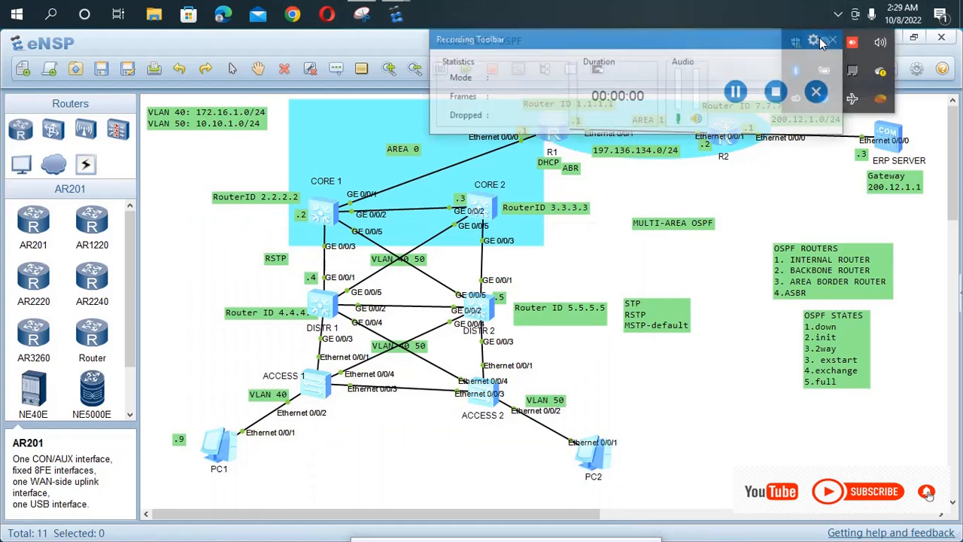
{"action": "left_click", "coordinate": [737, 91]}
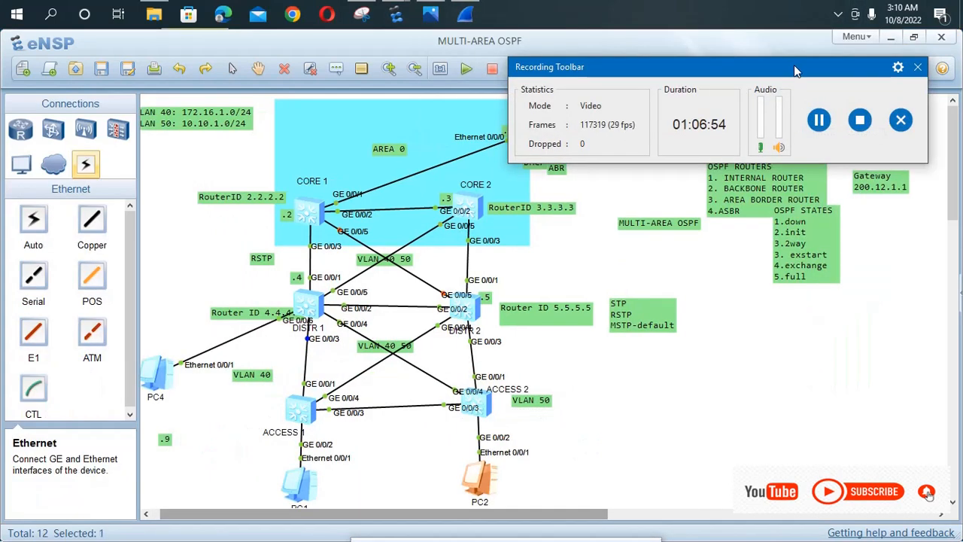
{"action": "left_click_drag", "start_coordinate": [794, 64], "coordinate": [960, 8]}
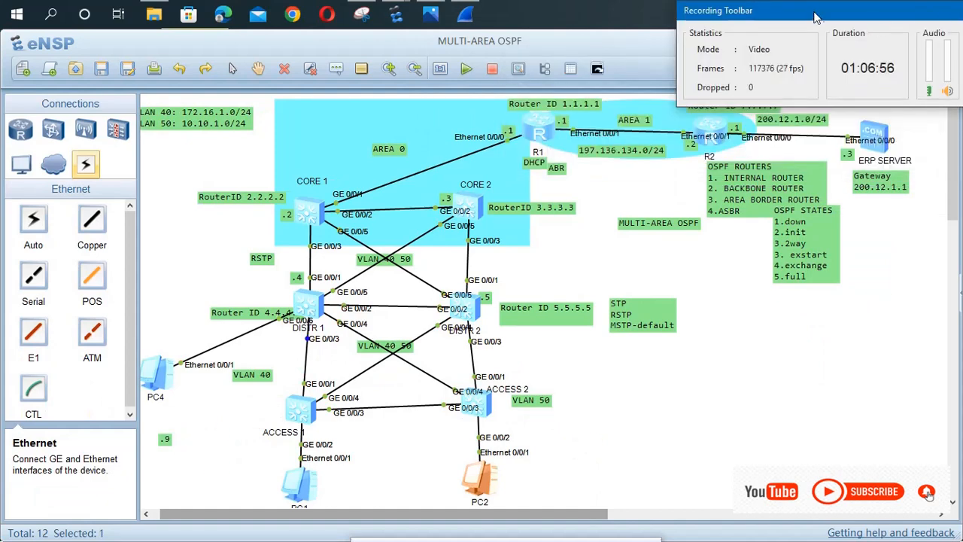
{"action": "left_click_drag", "start_coordinate": [813, 12], "coordinate": [961, 60]}
{"action": "left_click_drag", "start_coordinate": [883, 60], "coordinate": [962, 51]}
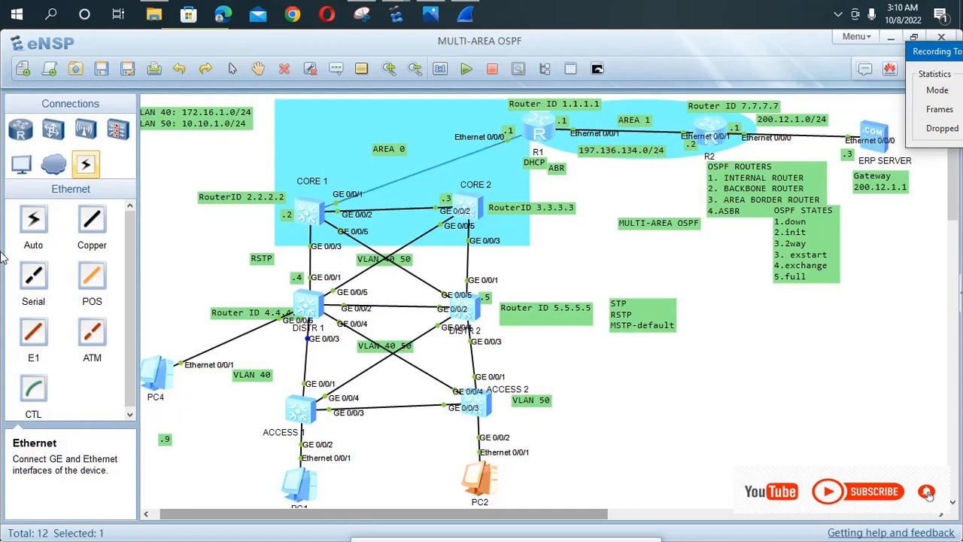
- Reposition PC4 beside DISTR 1 and add an "stp" text note above the link between ACCESS 1 and ACCESS 2
{"action": "left_click_drag", "start_coordinate": [161, 372], "coordinate": [176, 391]}
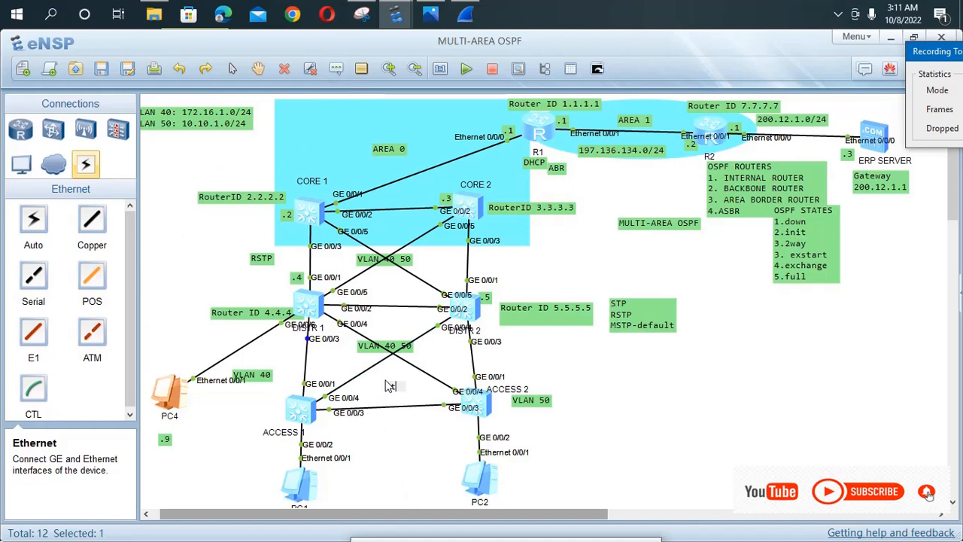
{"action": "scroll", "coordinate": [386, 386], "scroll_direction": "right", "scroll_amount": 3}
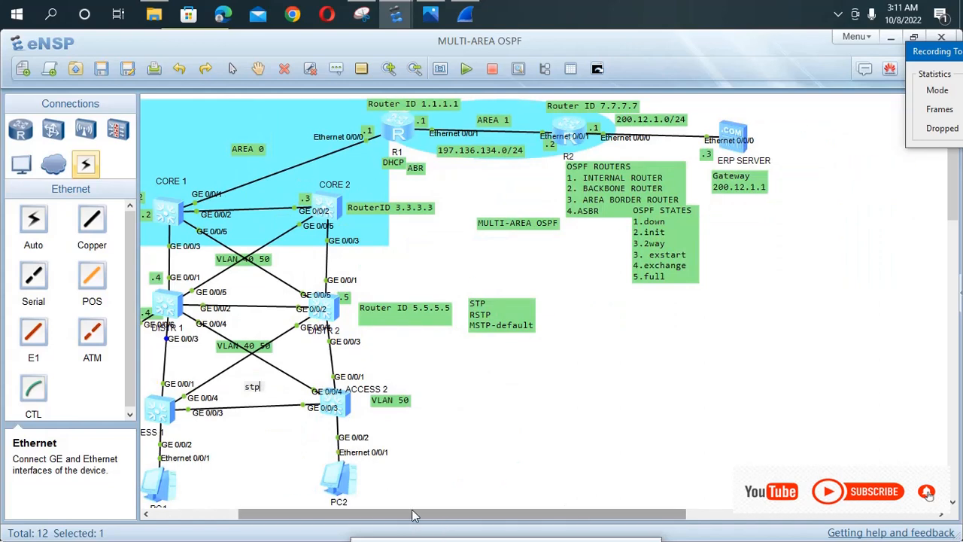
{"action": "left_click_drag", "start_coordinate": [412, 514], "coordinate": [336, 504]}
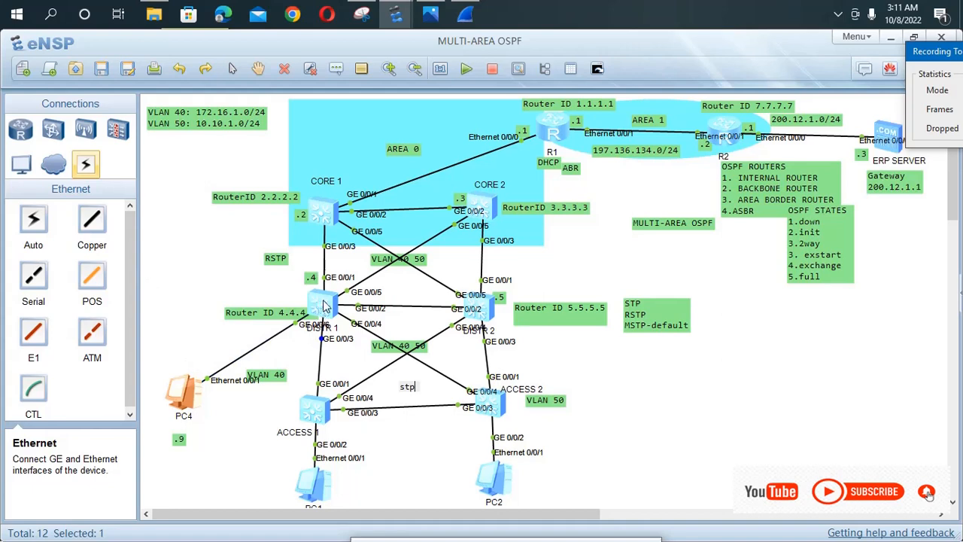
{"action": "left_click_drag", "start_coordinate": [184, 416], "coordinate": [190, 384]}
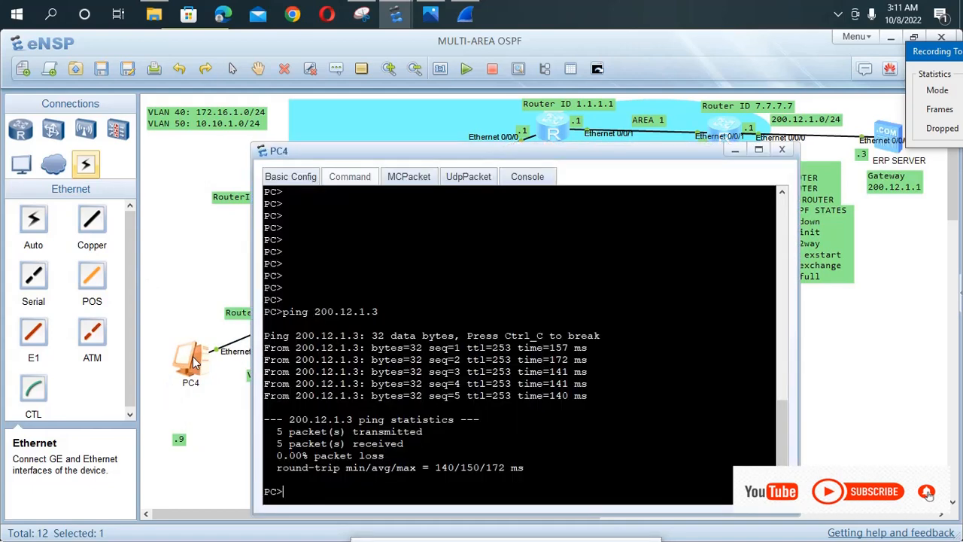
- Review PC4's static IPv4 settings, its gateway and the results of its ping to the ERP server
{"action": "double_click", "coordinate": [193, 358]}
{"action": "left_click", "coordinate": [288, 180]}
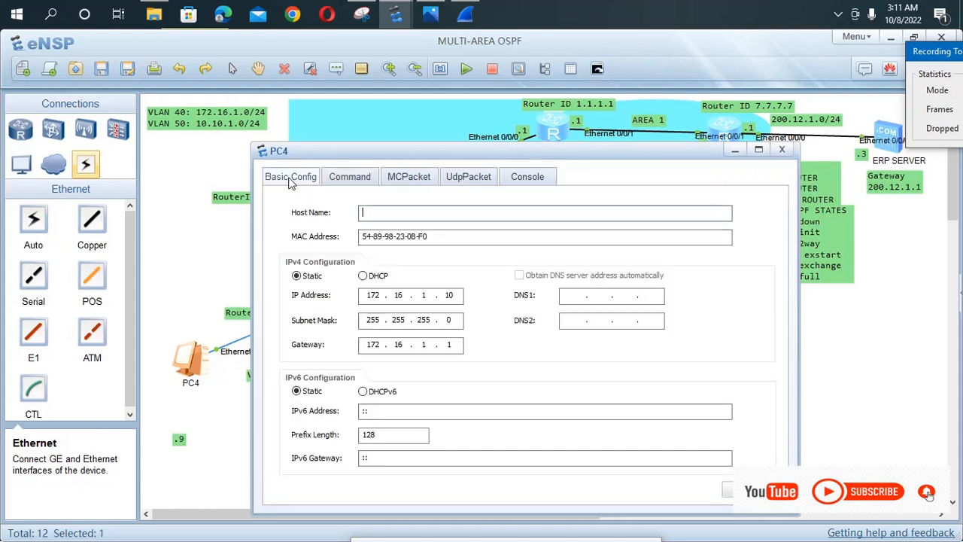
{"action": "double_click", "coordinate": [371, 344]}
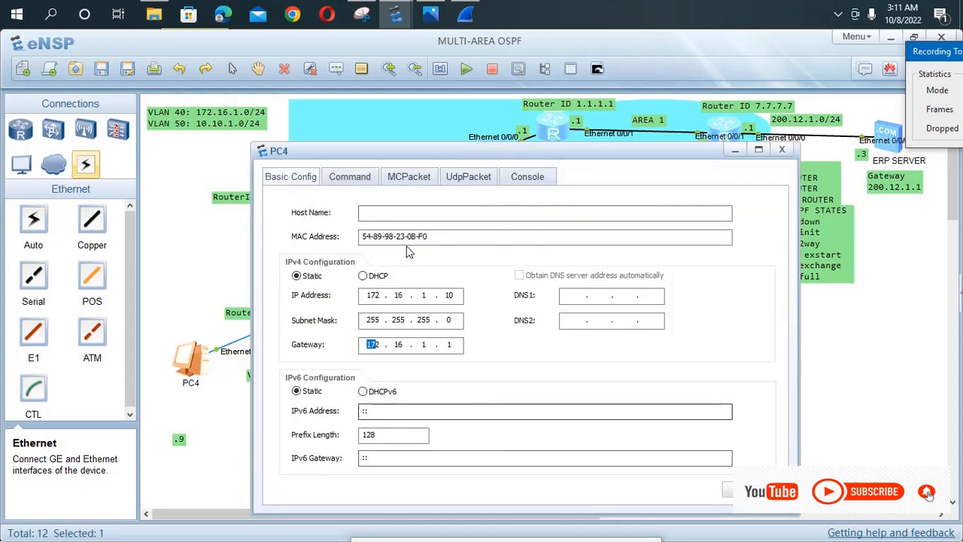
{"action": "left_click", "coordinate": [356, 181]}
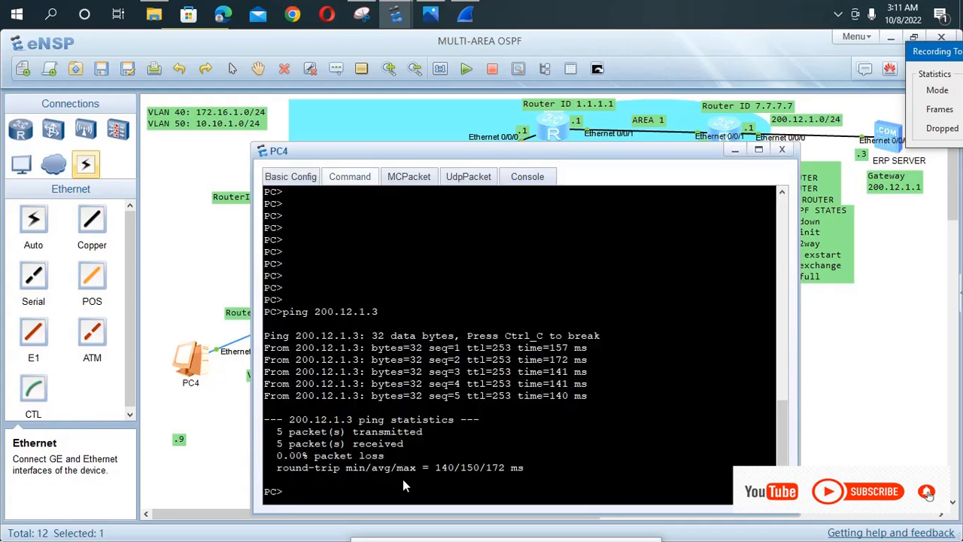
- Ping the gateway 200.12.1.1 and the ERP server 200.12.1.3 from PC4's command line
{"action": "key", "text": "Up"}
{"action": "type", "text": "1"}
{"action": "key", "text": "Return"}
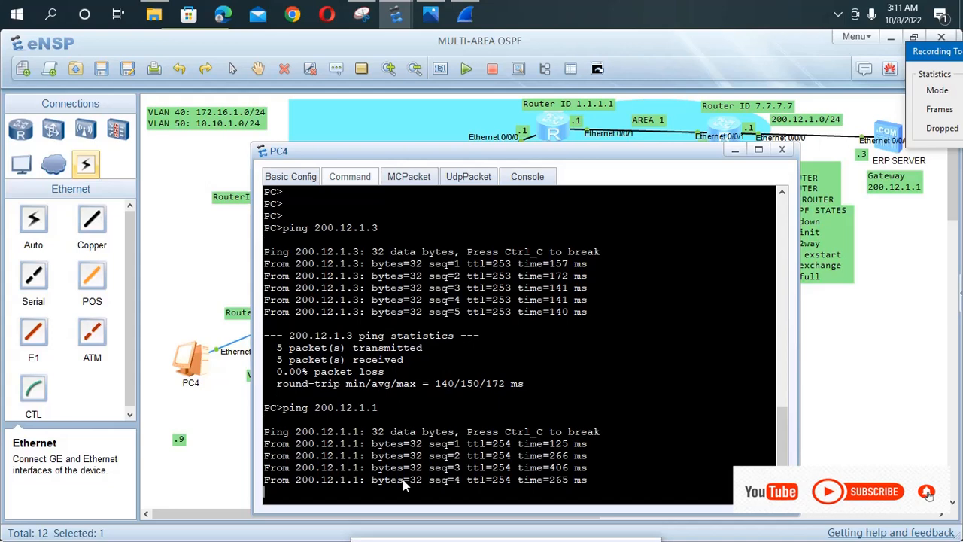
{"action": "key", "text": "Up"}
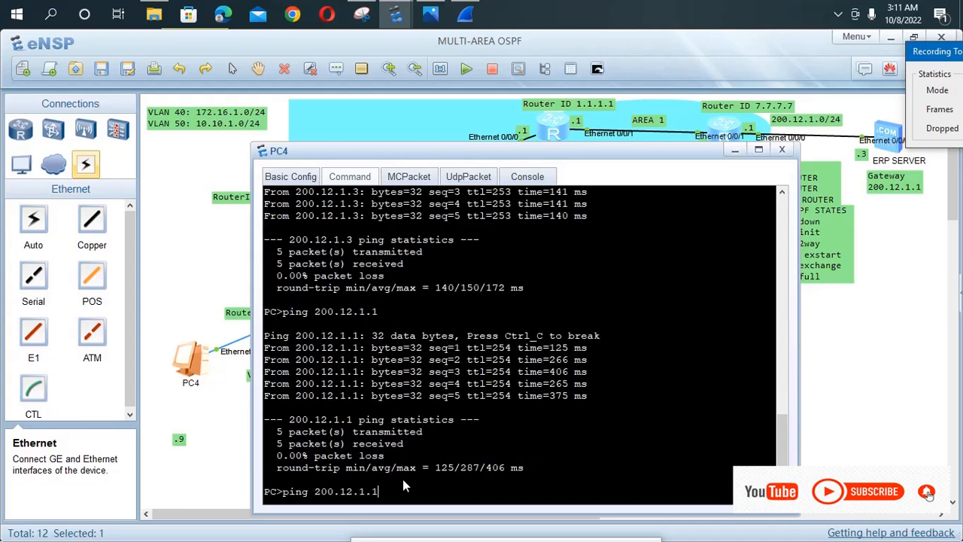
{"action": "type", "text": "3"}
{"action": "key", "text": "Return"}
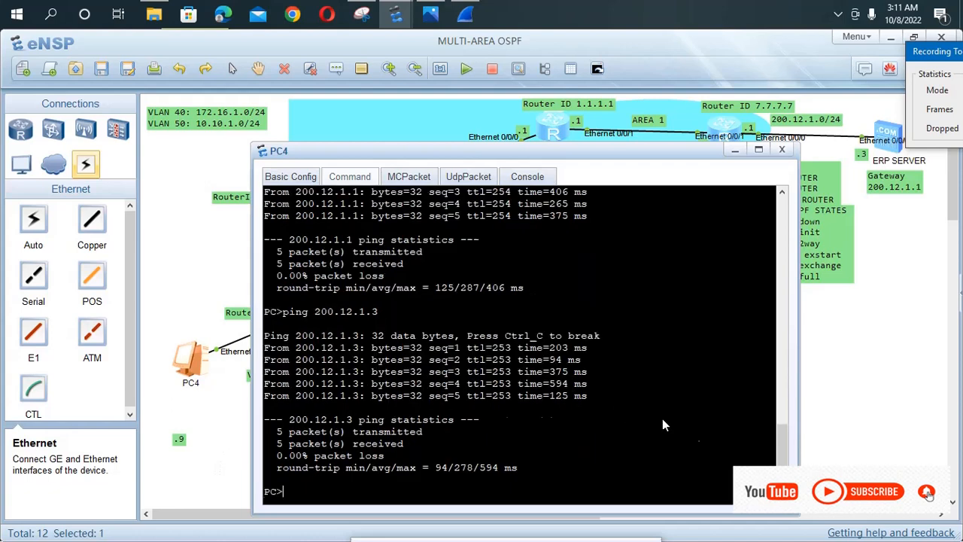
{"action": "left_click", "coordinate": [859, 455]}
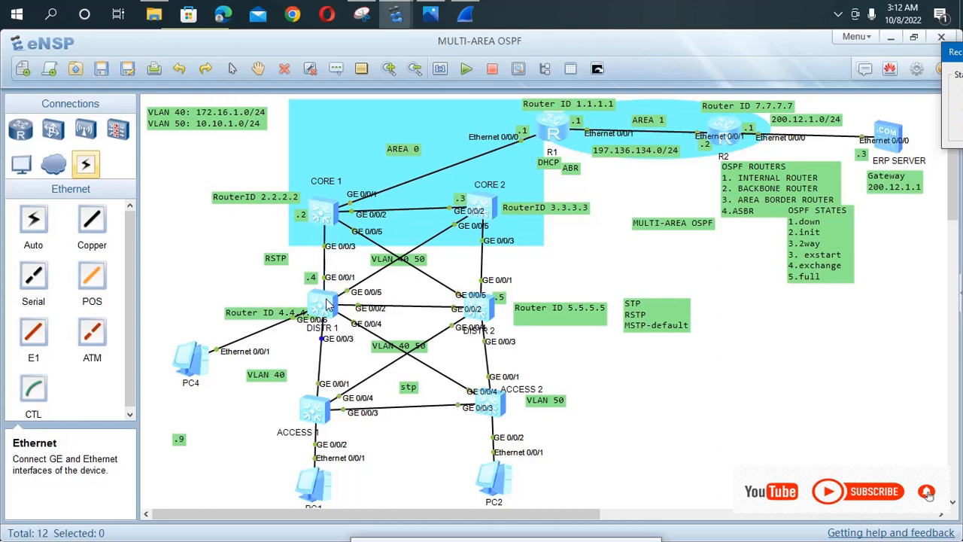
- Open the data capture options of DISTR 1 and check the packets in the Wireshark capture already running
{"action": "left_click", "coordinate": [326, 303]}
{"action": "right_click", "coordinate": [326, 303]}
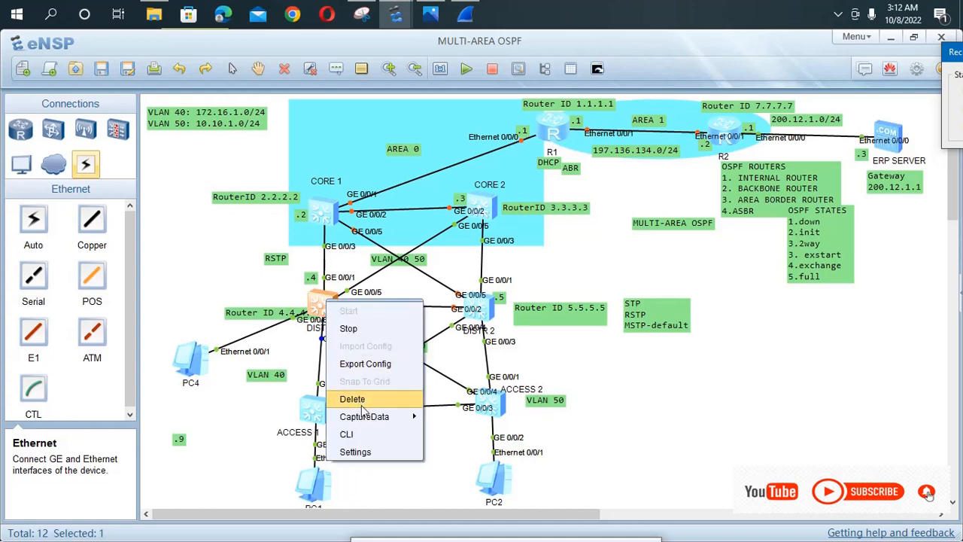
{"action": "mouse_move", "coordinate": [395, 420]}
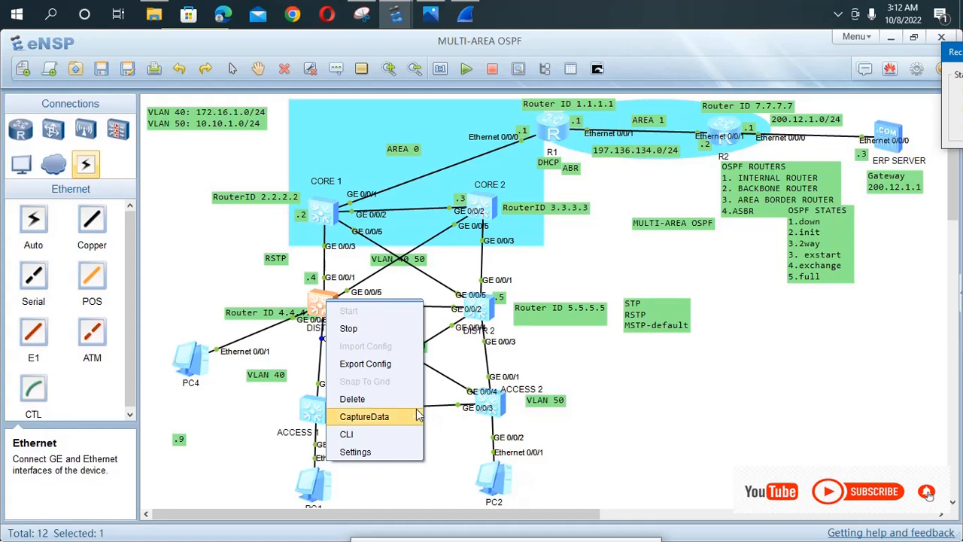
{"action": "left_click", "coordinate": [438, 417]}
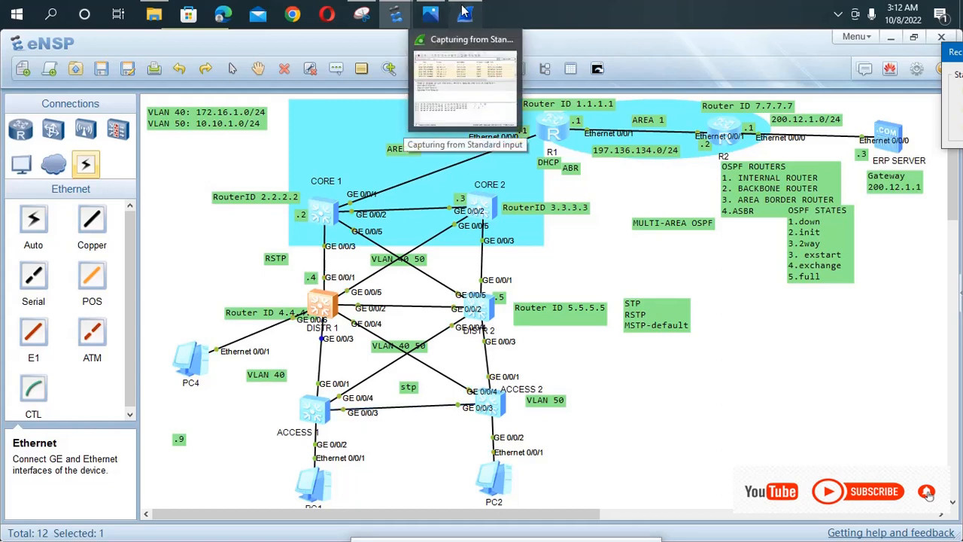
{"action": "left_click", "coordinate": [464, 20]}
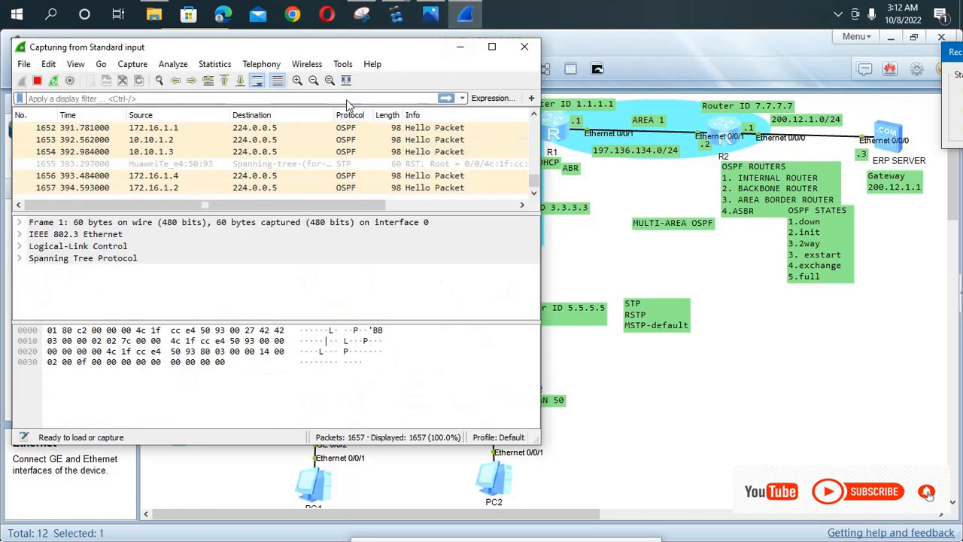
{"action": "left_click", "coordinate": [462, 18]}
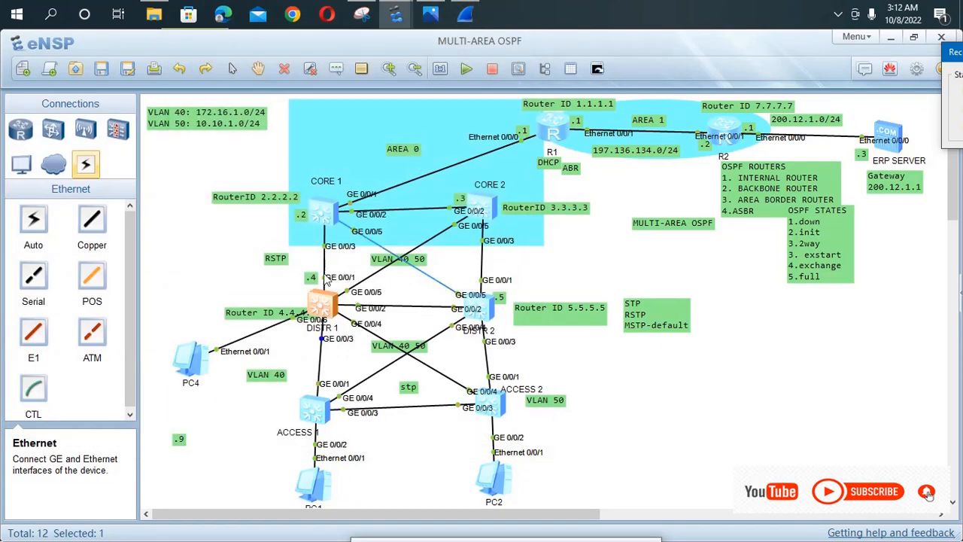
- Start a packet capture on DISTR 1's GE 0/0/1 port and examine the captured OSPF packets in Wireshark
{"action": "right_click", "coordinate": [325, 305]}
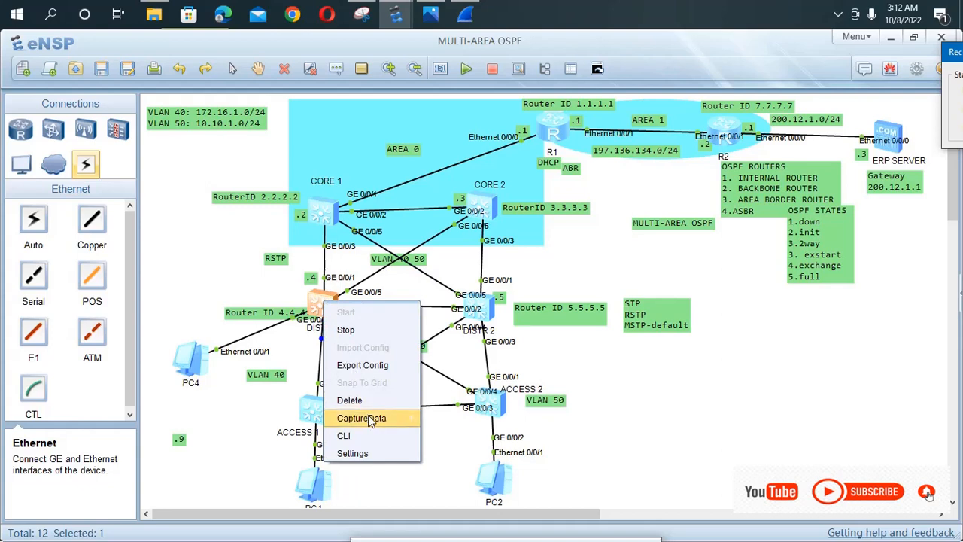
{"action": "mouse_move", "coordinate": [369, 418]}
{"action": "left_click", "coordinate": [445, 419]}
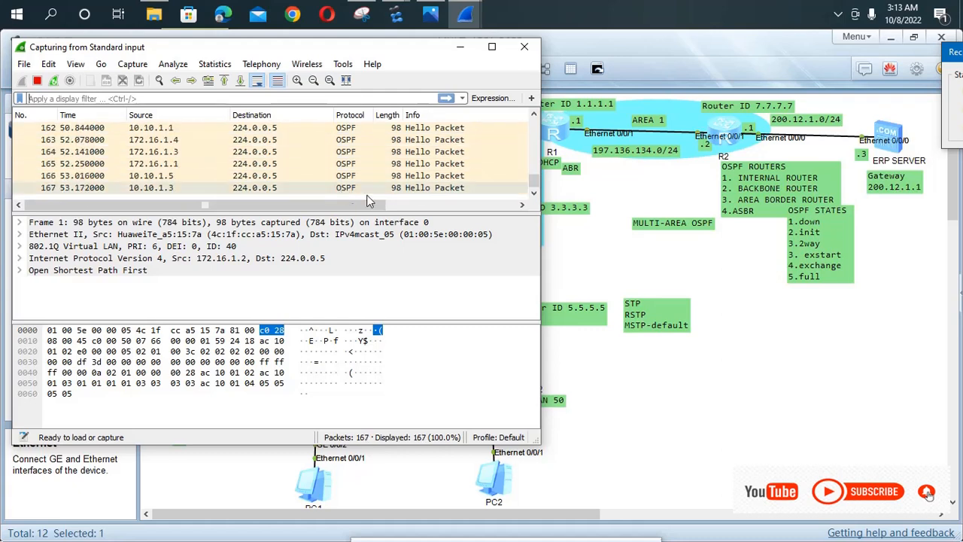
{"action": "left_click", "coordinate": [808, 313]}
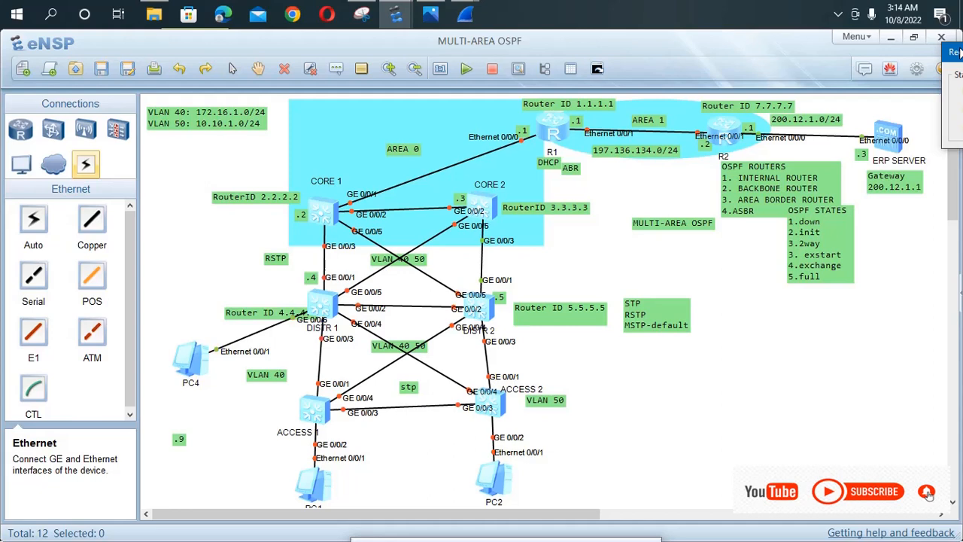
{"action": "left_click_drag", "start_coordinate": [959, 54], "coordinate": [765, 16]}
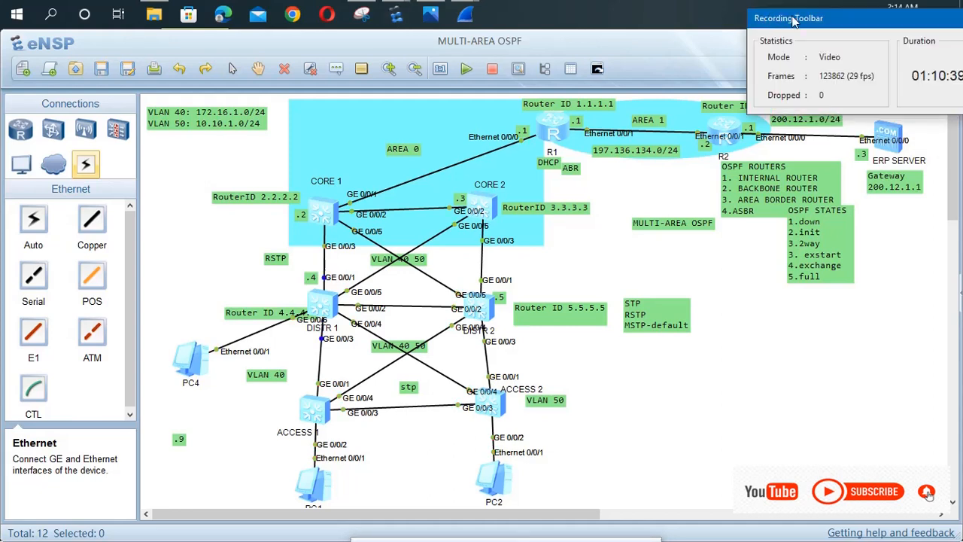
{"action": "left_click_drag", "start_coordinate": [857, 28], "coordinate": [742, 14]}
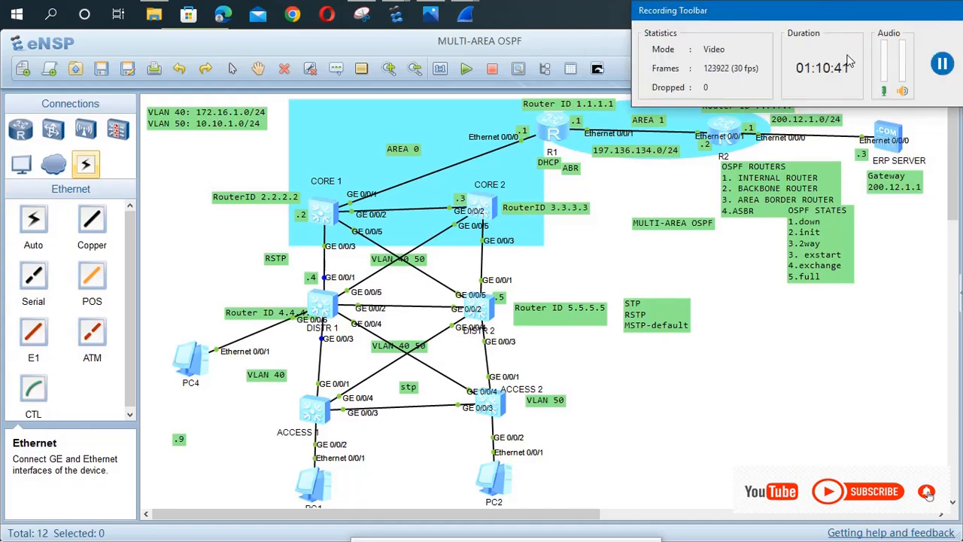